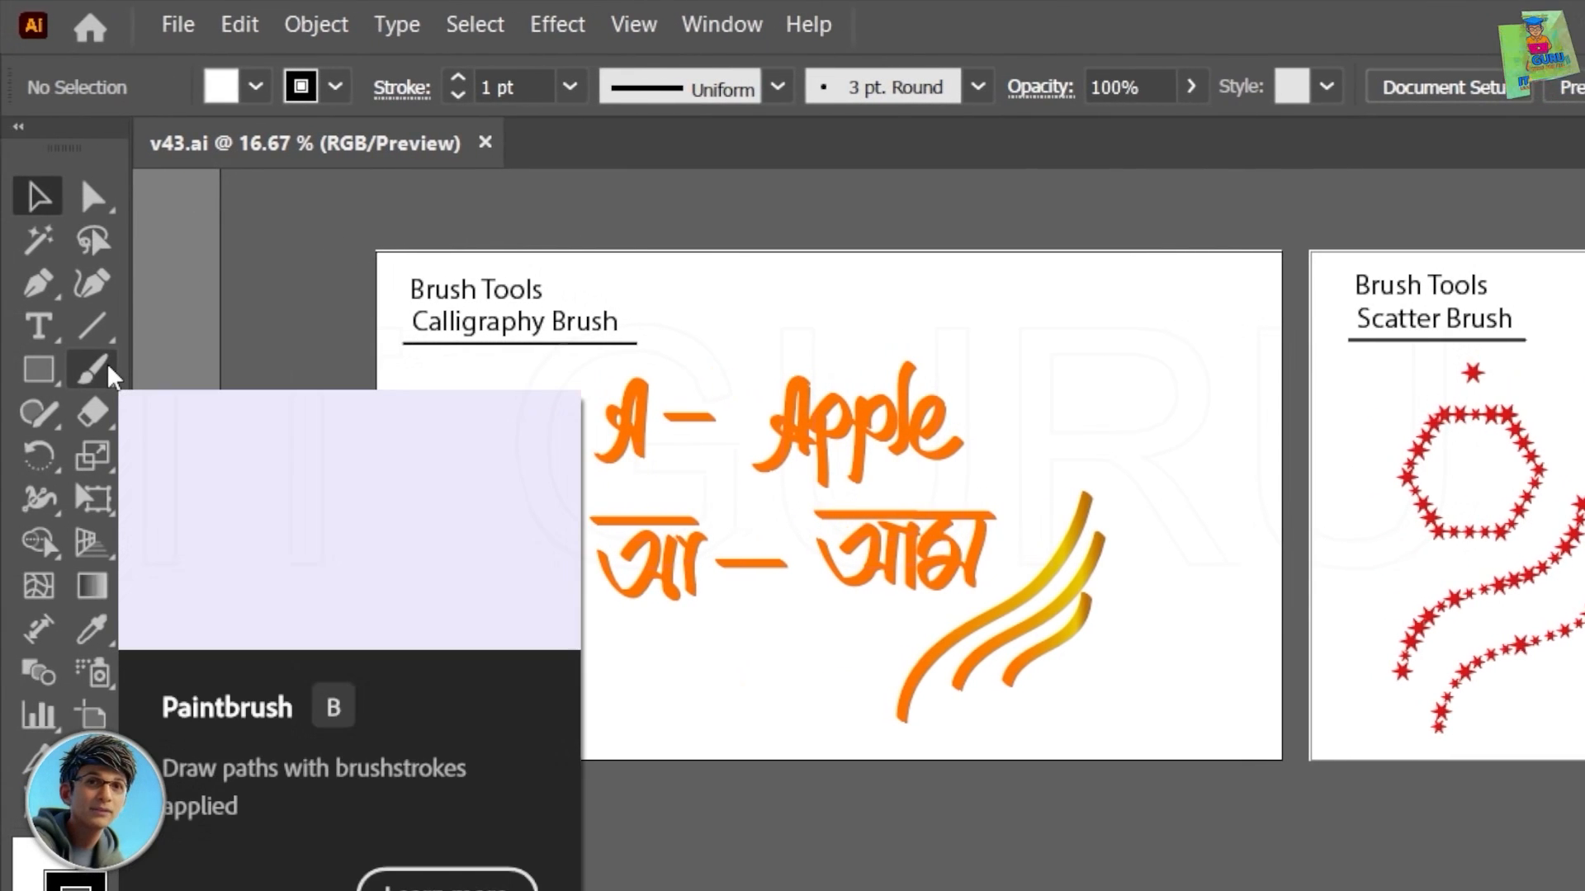
Step: Detach the paintbrush tool group as a floating palette over the canvas and activate the Paintbrush tool
click(110, 370)
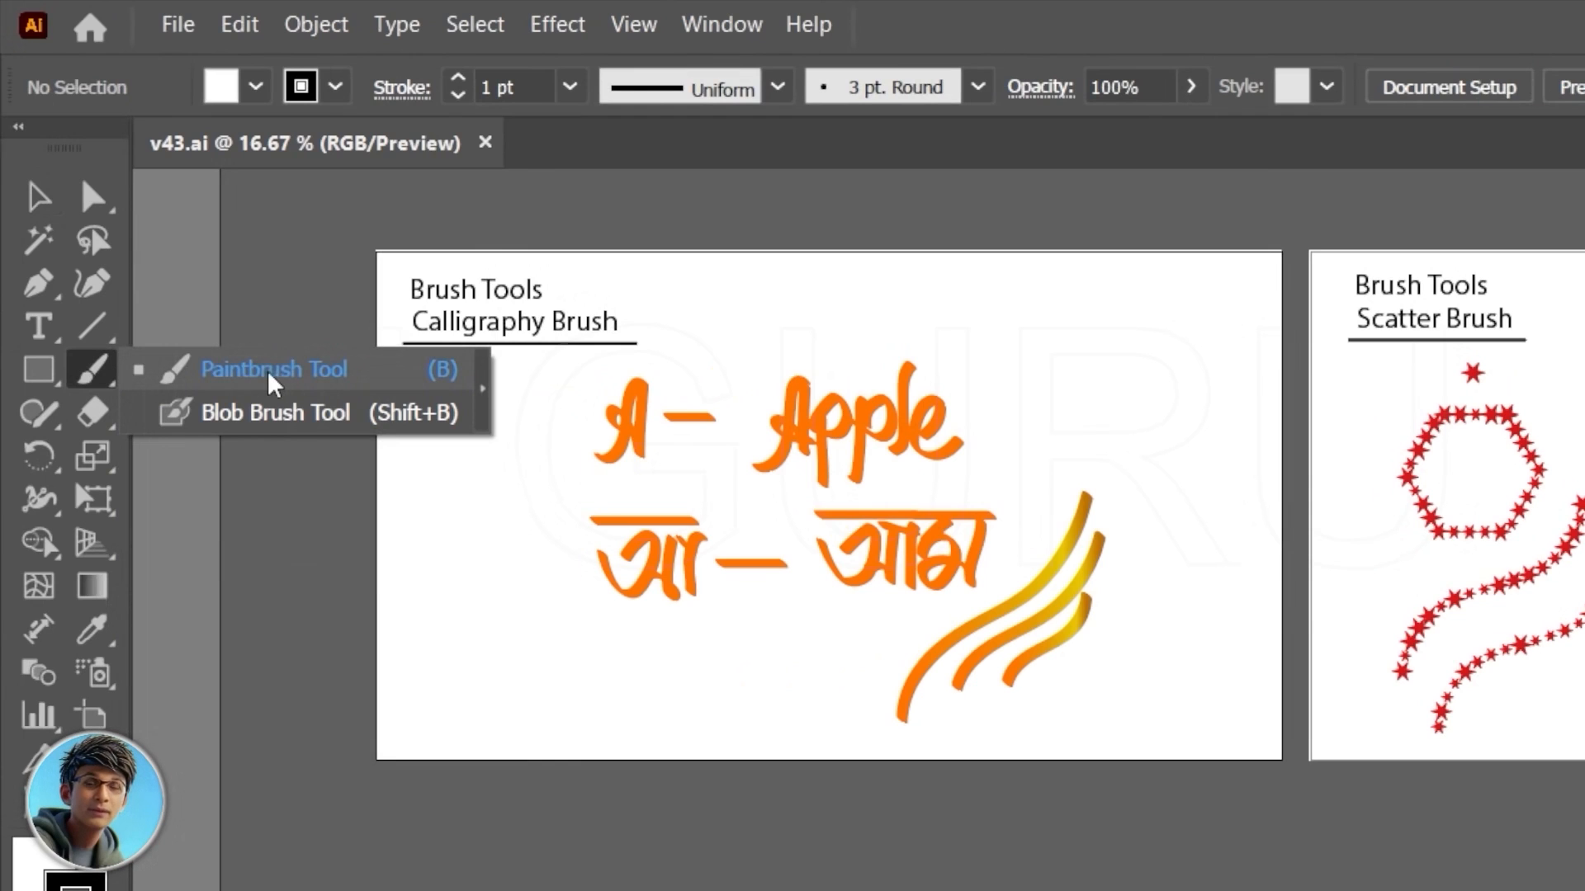
click(483, 388)
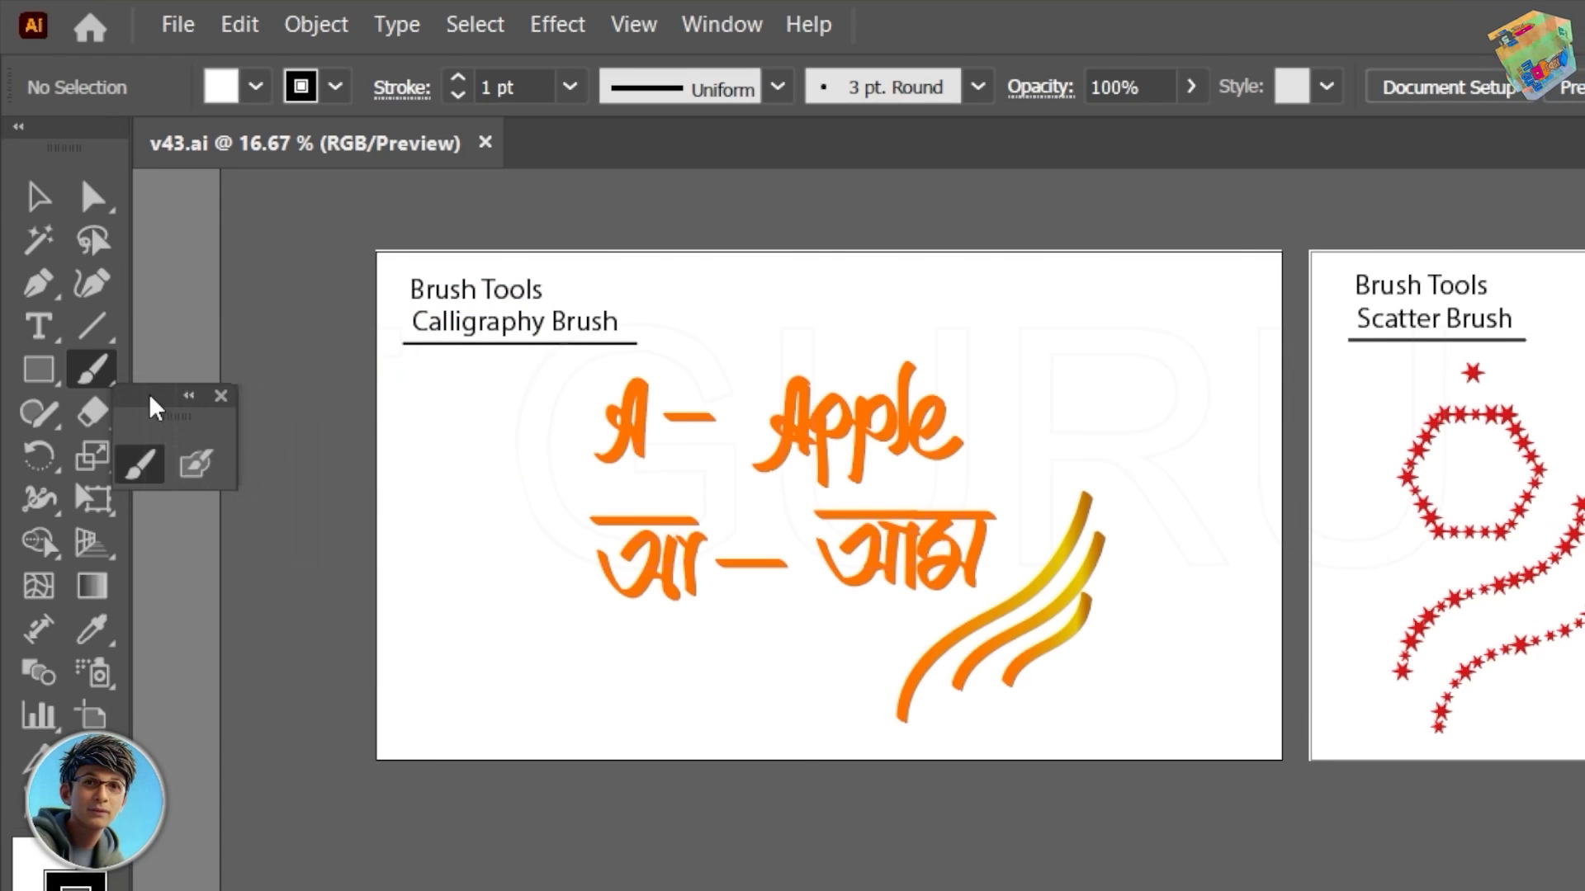
drag(149, 394, 983, 814)
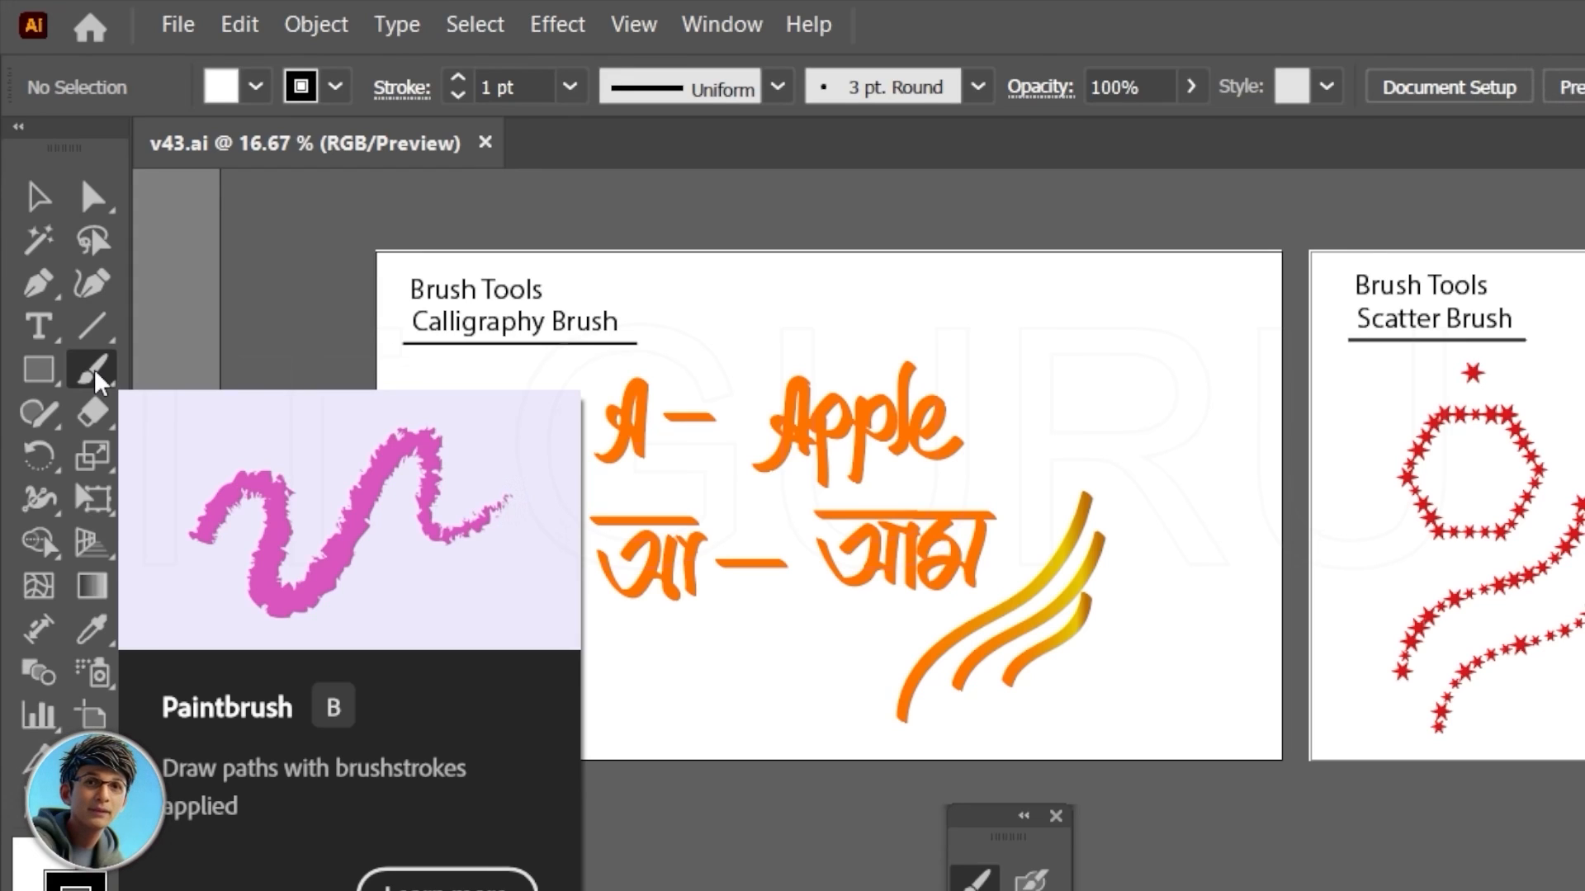
click(96, 373)
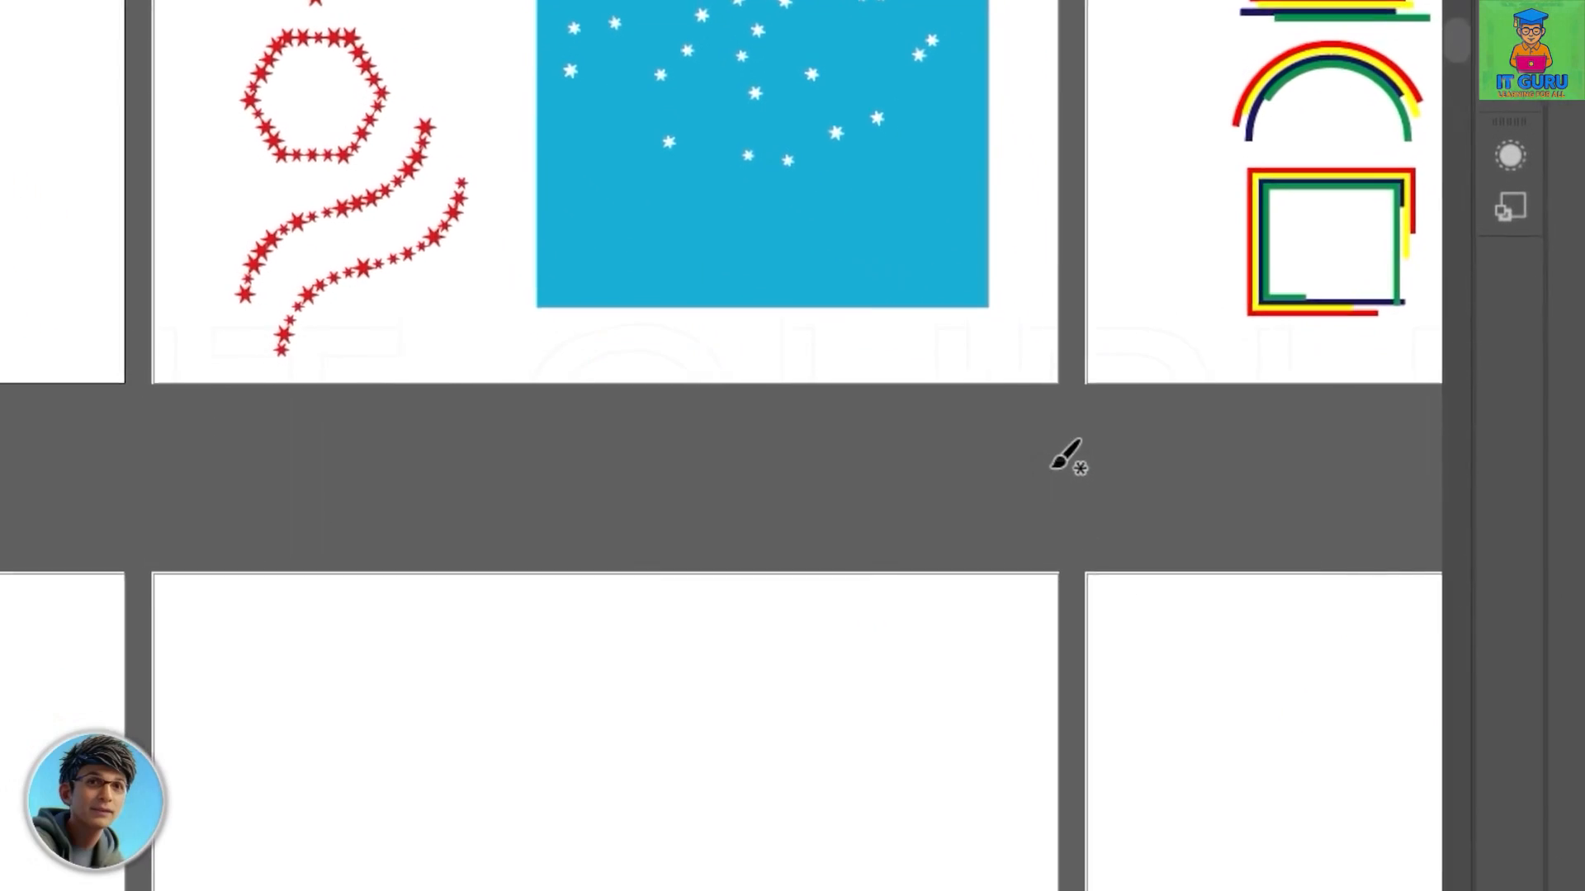
Step: Place the floating paintbrush tool group beside the separate empty artboard and activate the Paintbrush tool there
drag(1152, 561, 0, 586)
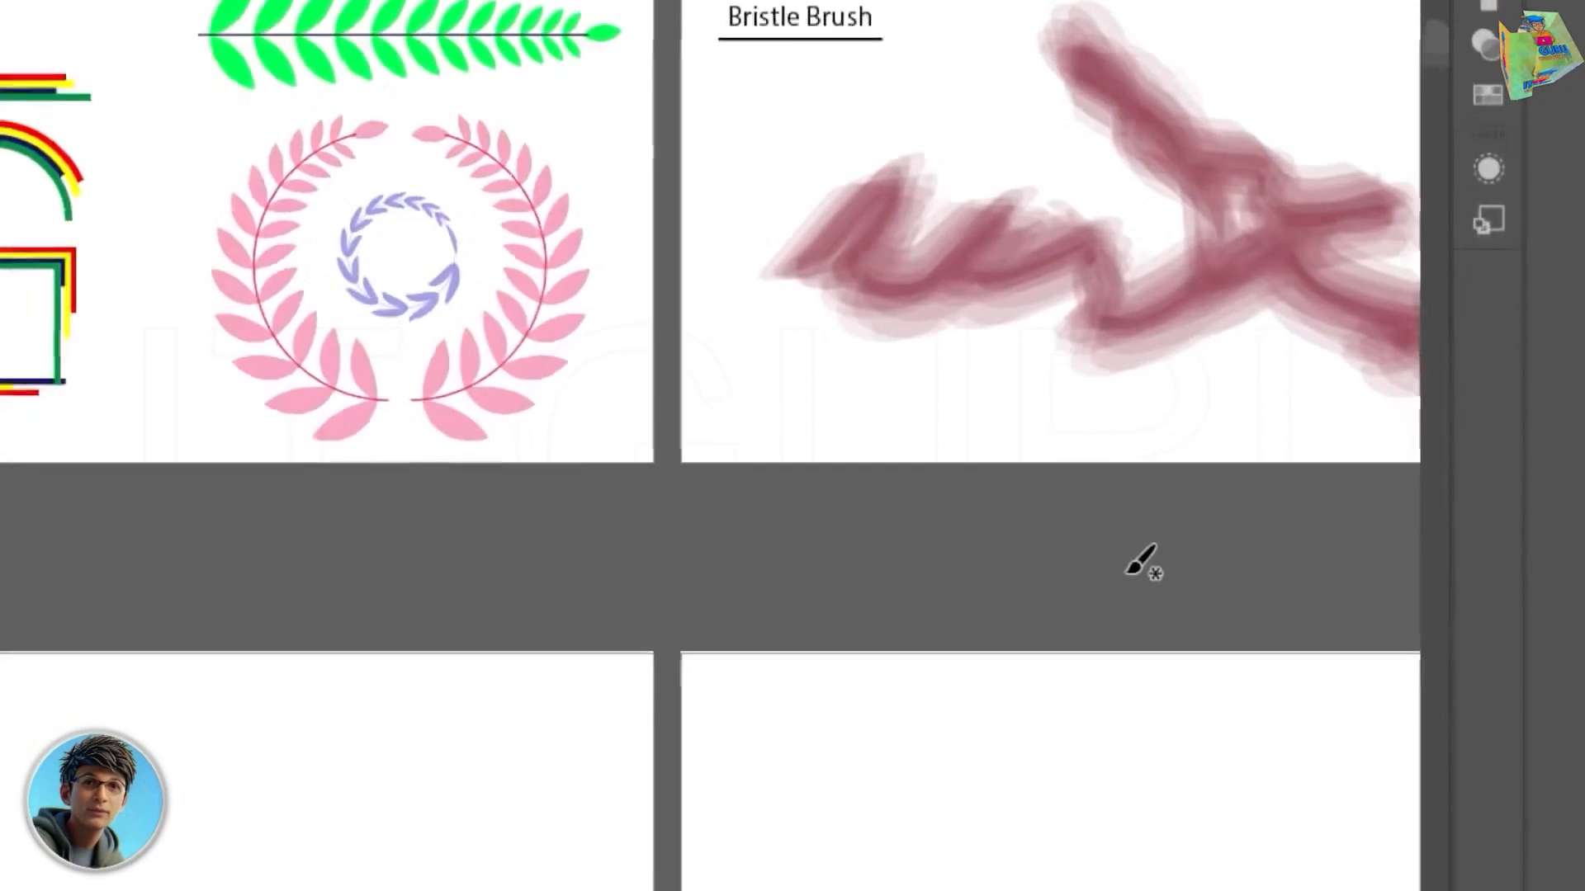
mouse_move(1090, 561)
mouse_down()
mouse_move(747, 439)
mouse_move(347, 435)
mouse_move(605, 445)
mouse_move(555, 456)
mouse_move(1484, 445)
mouse_move(1581, 427)
mouse_up()
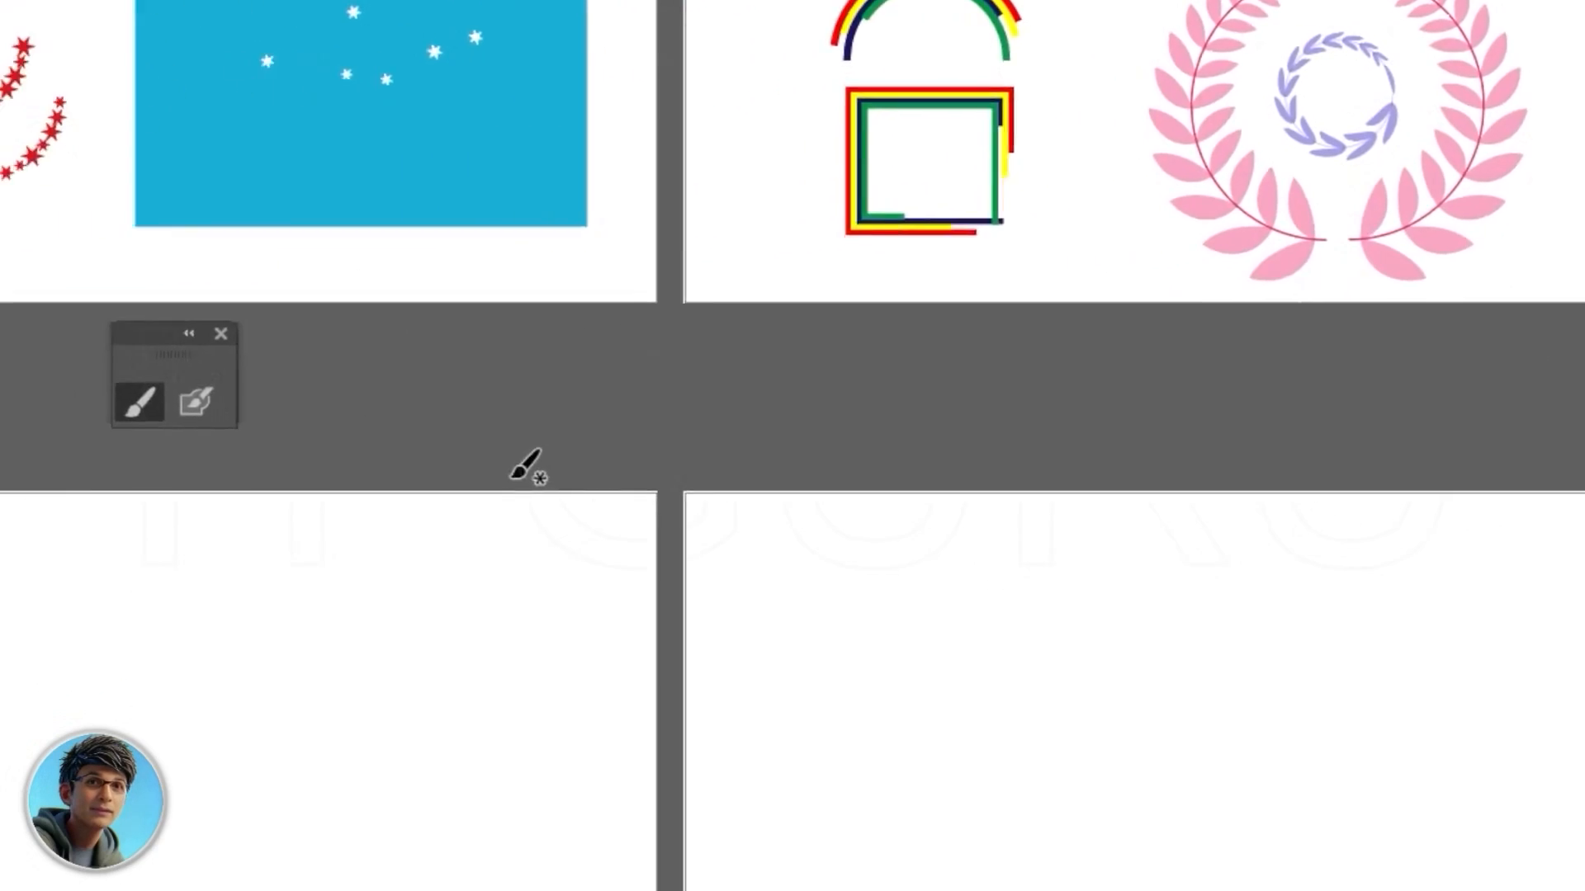
mouse_move(519, 456)
mouse_down()
mouse_move(1129, 434)
mouse_move(828, 467)
mouse_up()
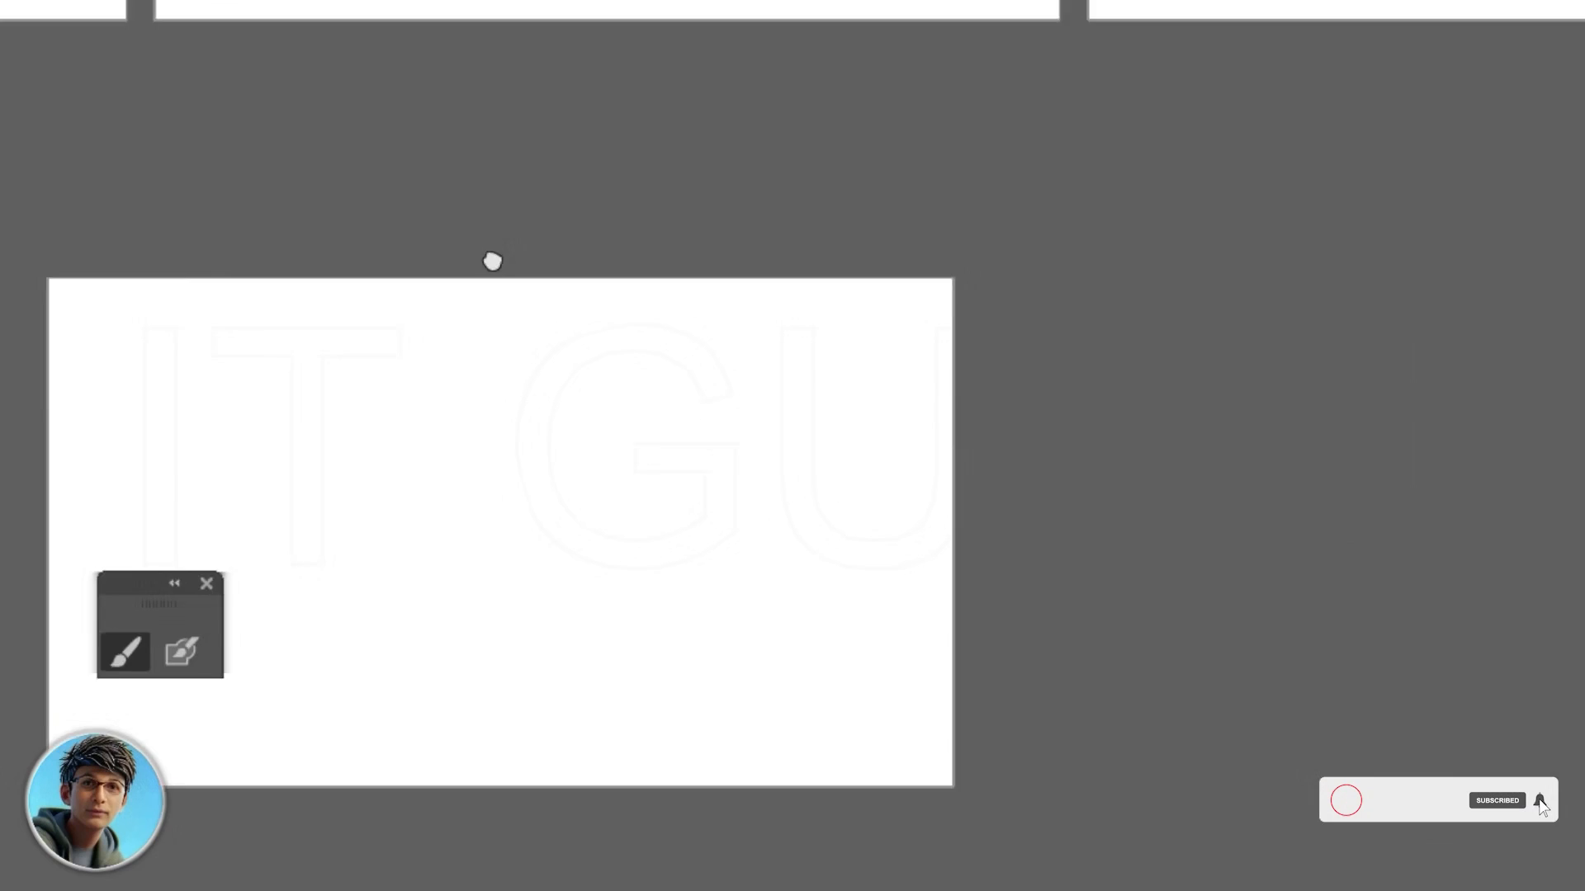
key(alt)
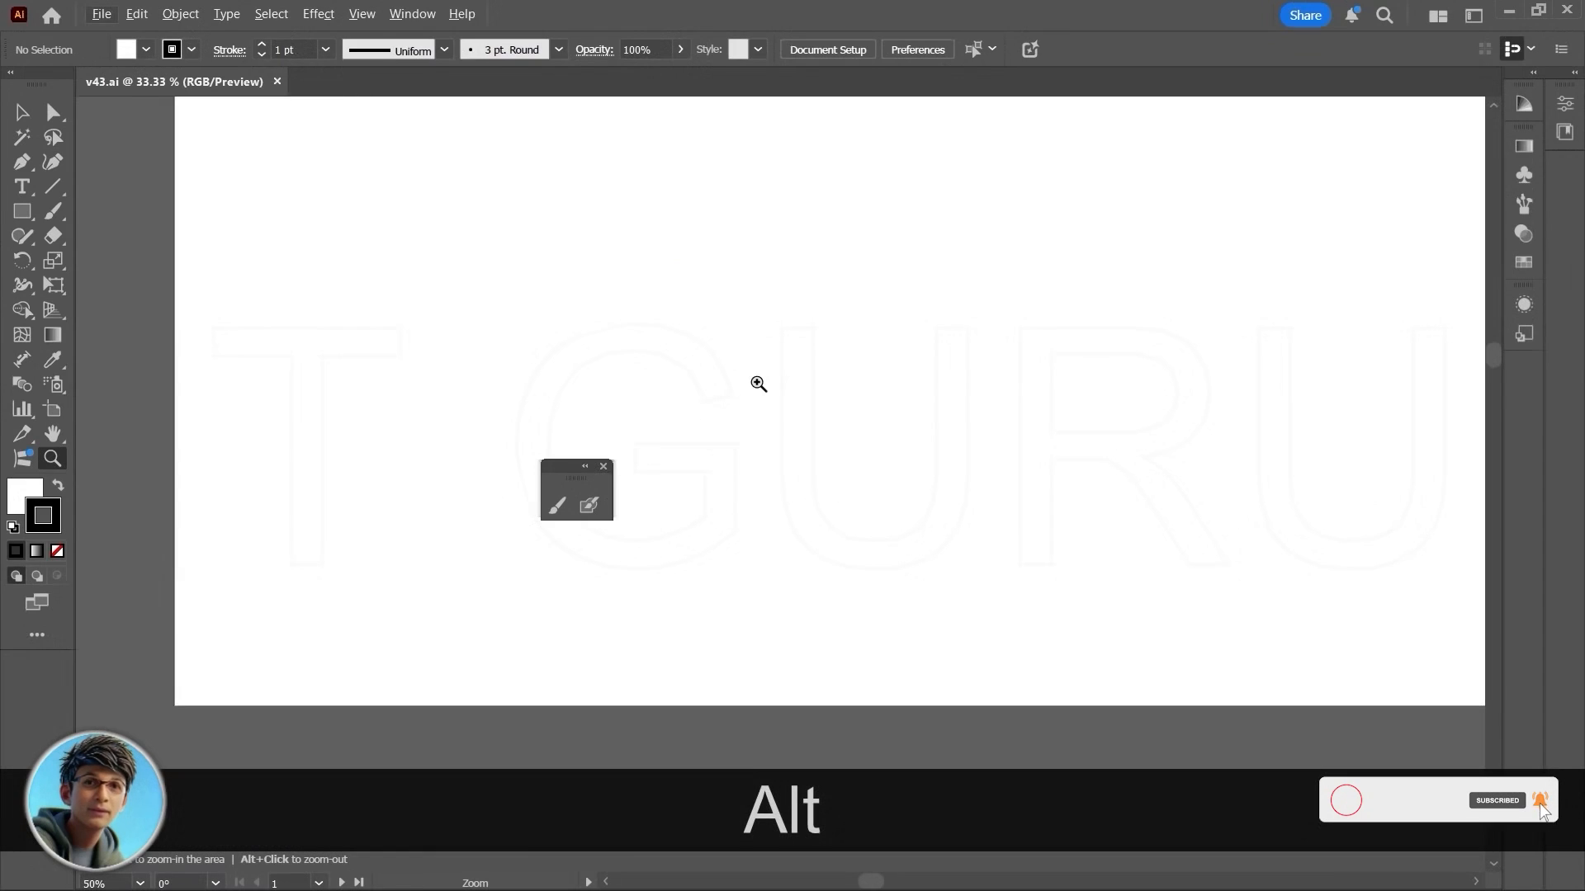
alt+click(757, 373)
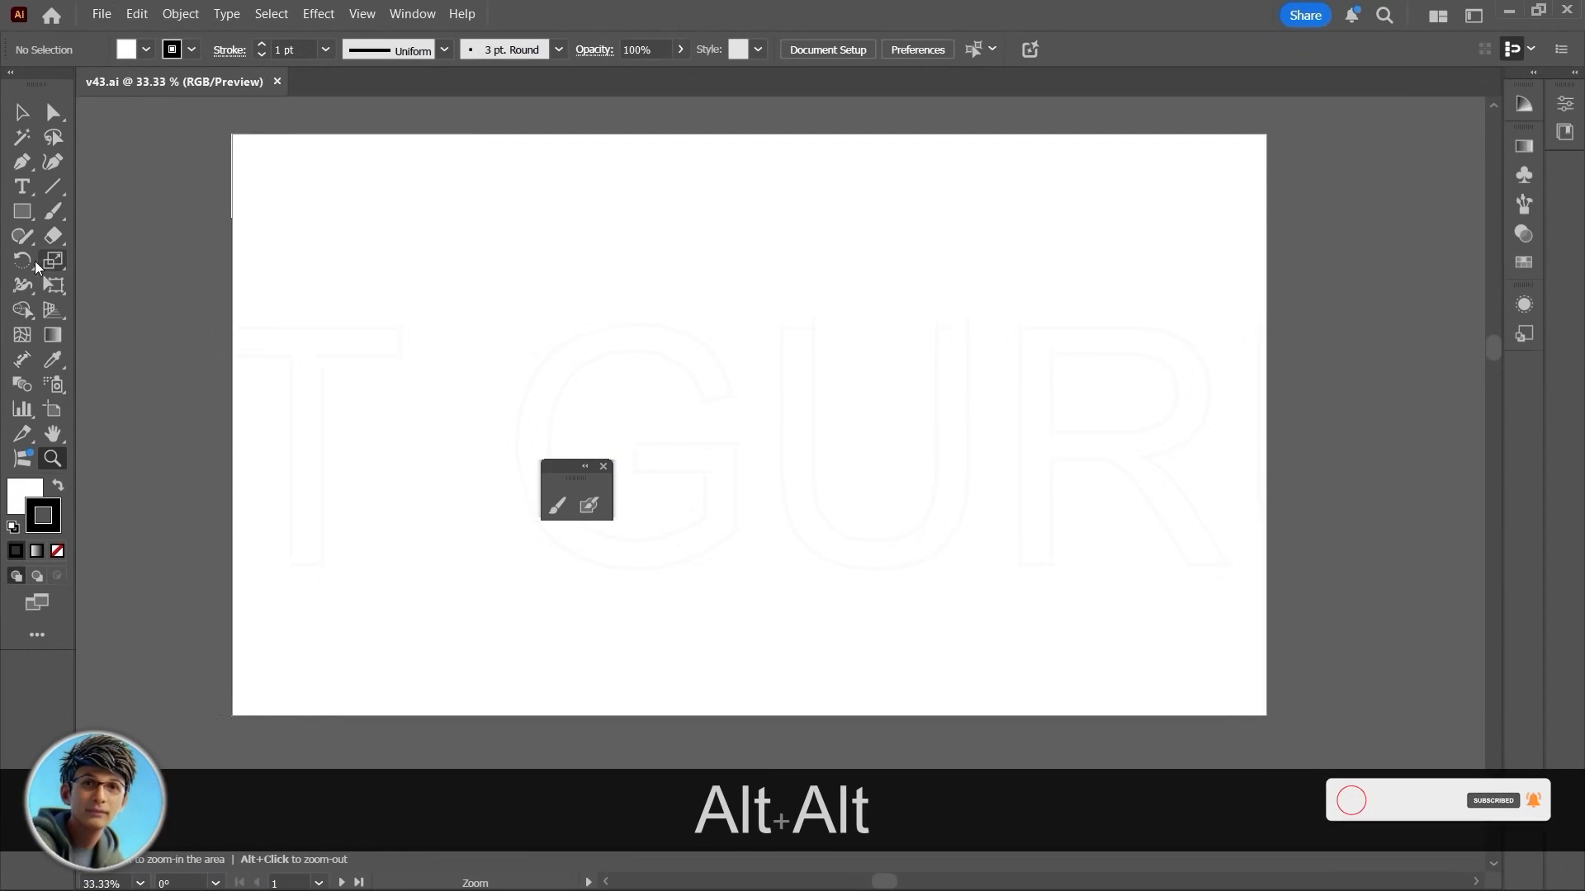
mouse_move(558, 467)
mouse_down()
mouse_move(1197, 474)
mouse_move(1321, 335)
mouse_up()
click(1321, 377)
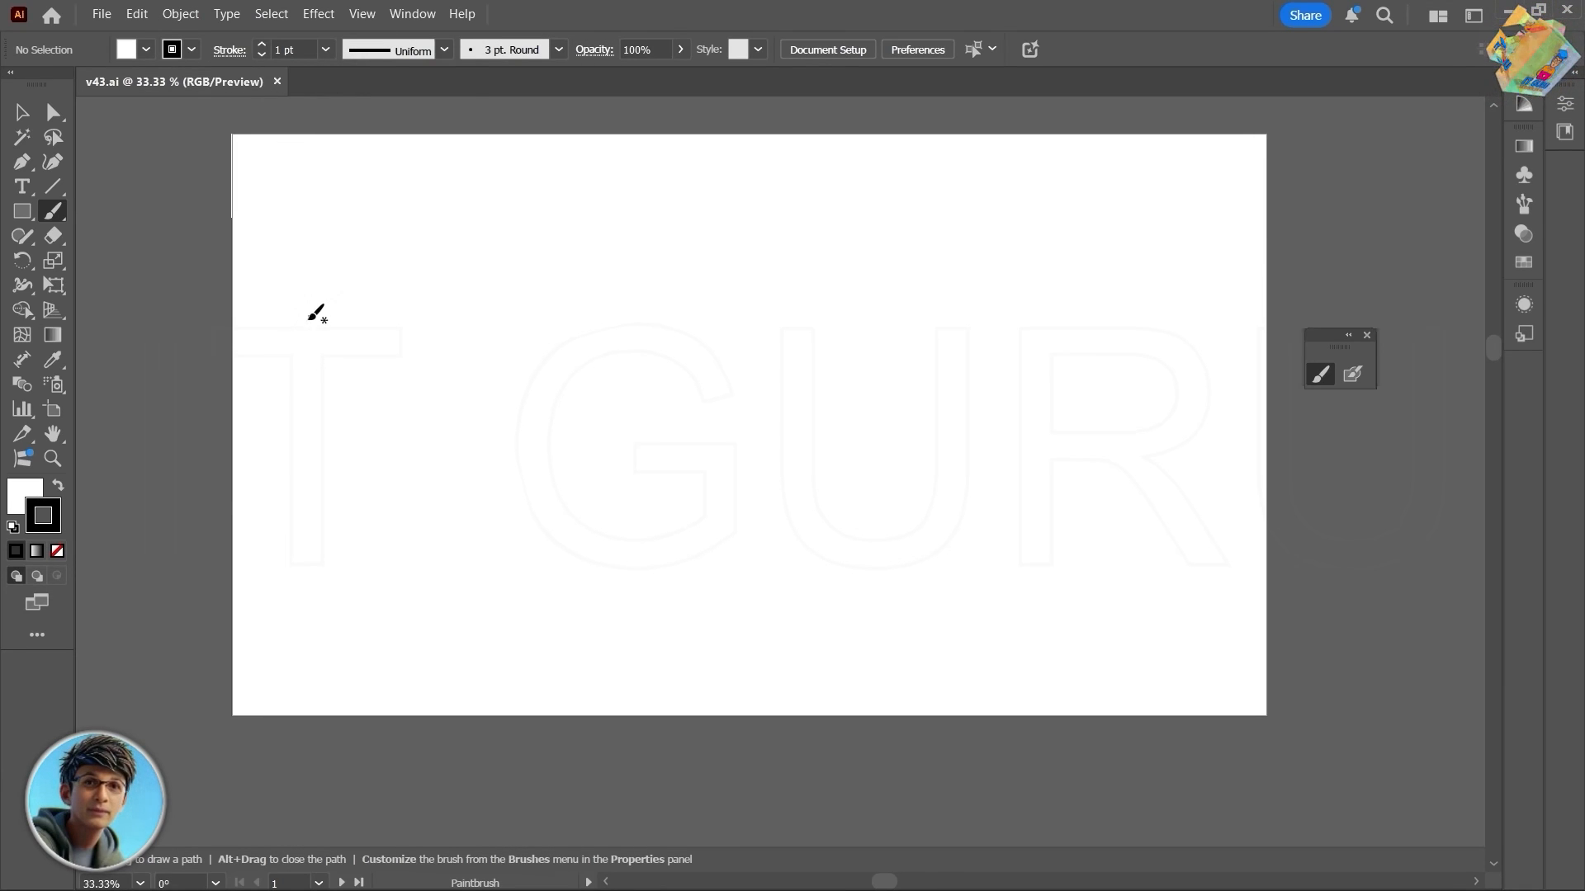
Step: Paint six freehand practice curves across the empty artboard with a 1 pt black stroke
mouse_move(297, 358)
mouse_down()
mouse_move(311, 317)
mouse_move(489, 263)
mouse_move(464, 282)
mouse_move(532, 353)
mouse_move(924, 252)
mouse_up()
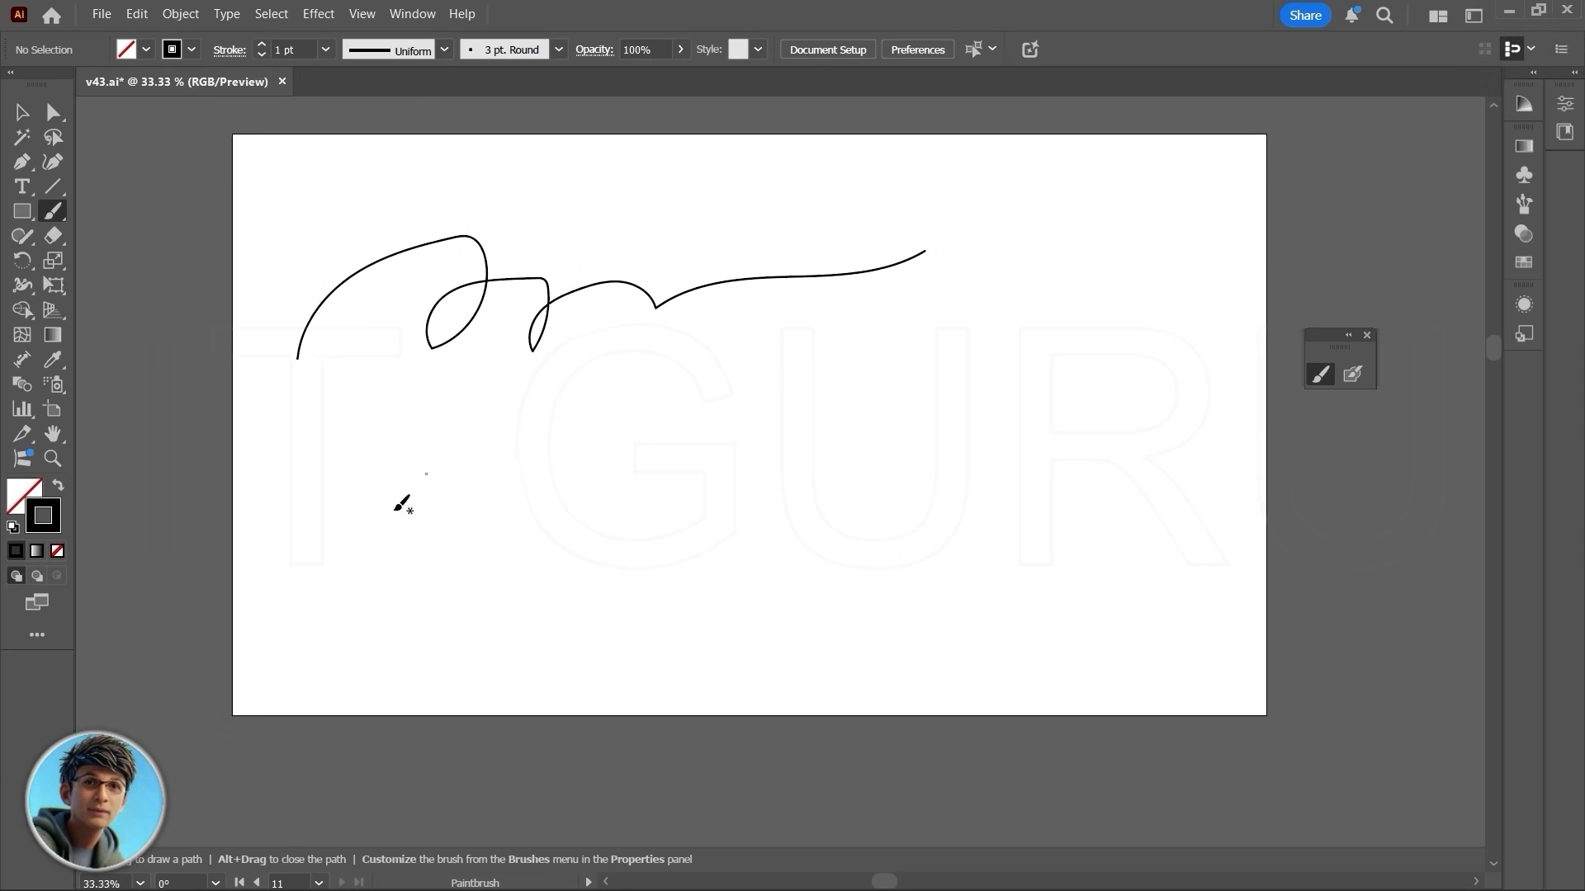
mouse_move(356, 583)
mouse_down()
mouse_move(514, 520)
mouse_move(631, 322)
mouse_up()
mouse_move(494, 572)
mouse_down()
mouse_move(656, 450)
mouse_move(708, 343)
mouse_up()
mouse_move(428, 473)
mouse_down()
mouse_move(648, 416)
mouse_move(844, 450)
mouse_up()
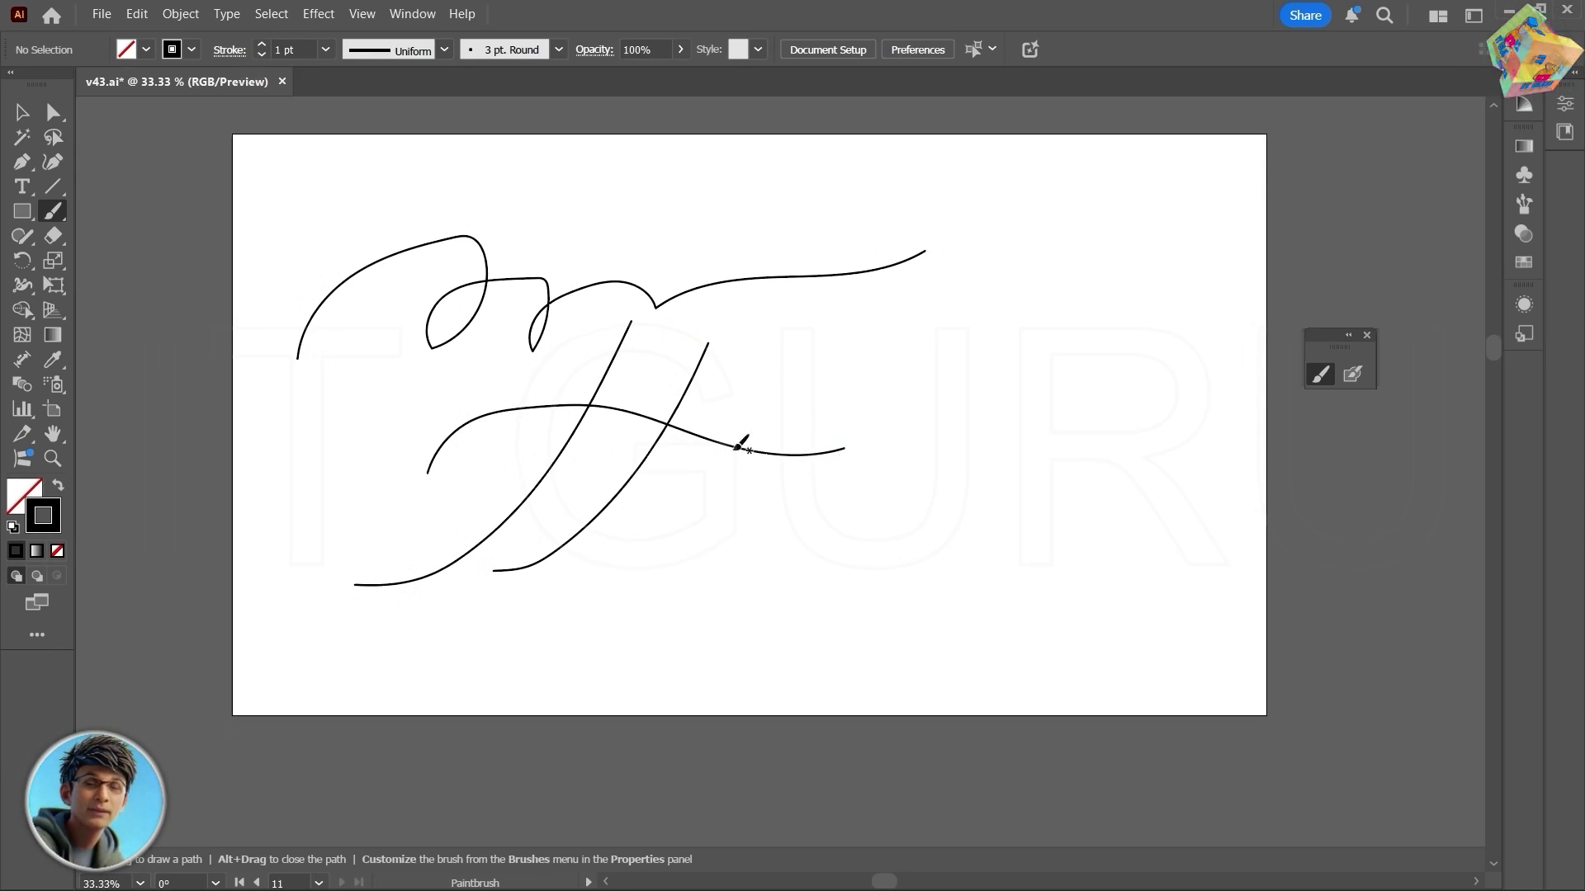
mouse_move(618, 544)
mouse_down()
mouse_move(690, 485)
mouse_move(1121, 421)
mouse_up()
mouse_move(744, 402)
mouse_down()
mouse_move(843, 345)
mouse_move(1109, 284)
mouse_up()
Step: Set the stroke weight to 16 pt and paint two thick wavy curves over the thin ones
click(325, 50)
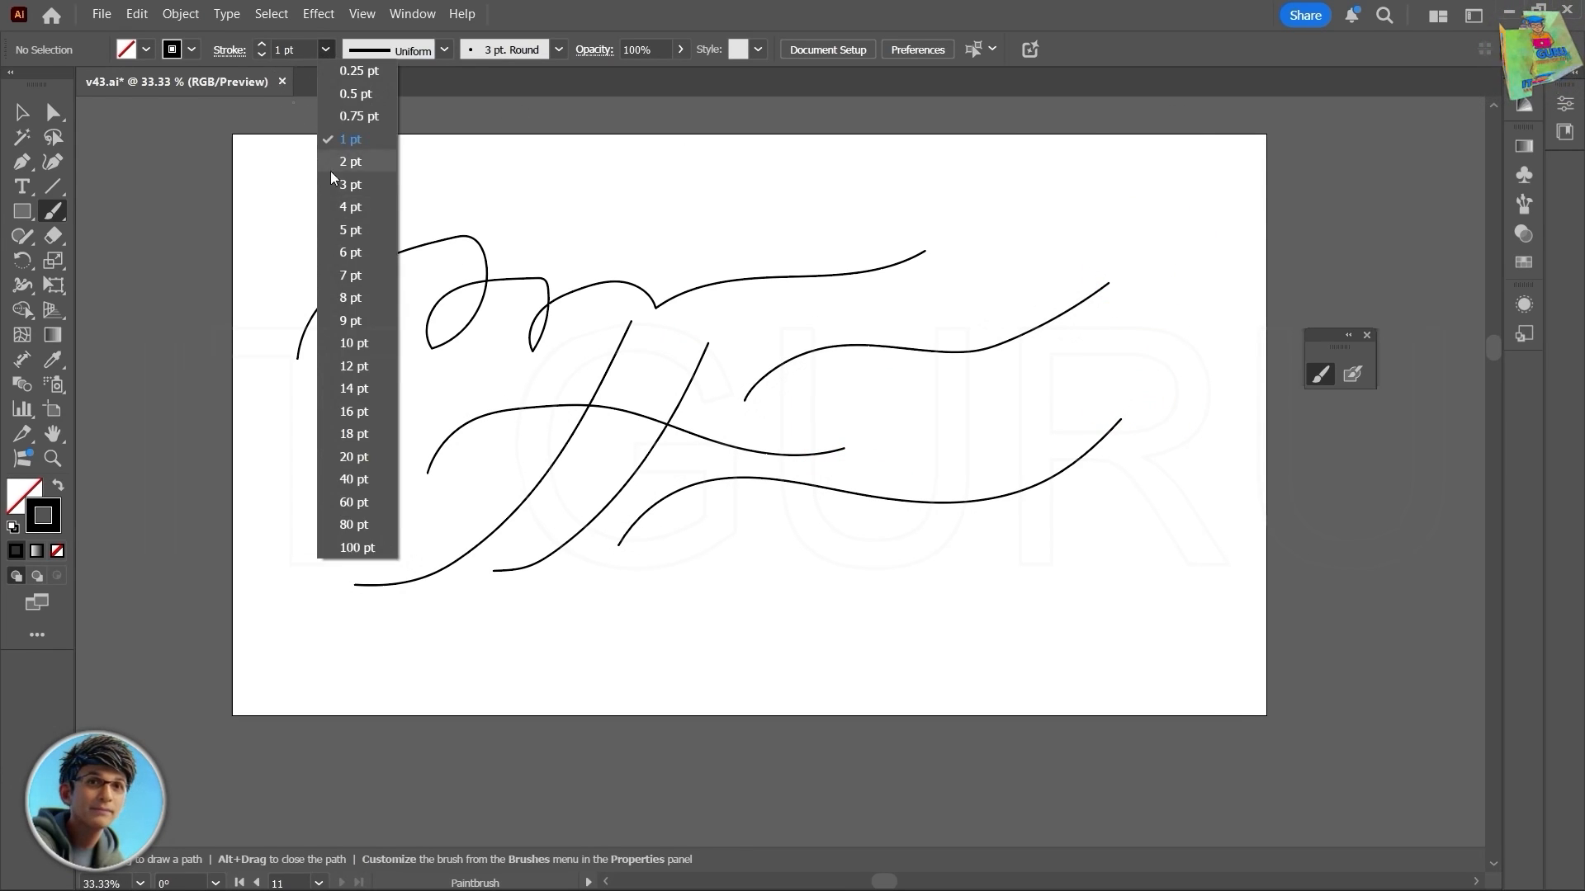
click(347, 409)
mouse_move(314, 545)
mouse_down()
mouse_move(431, 420)
mouse_move(710, 340)
mouse_up()
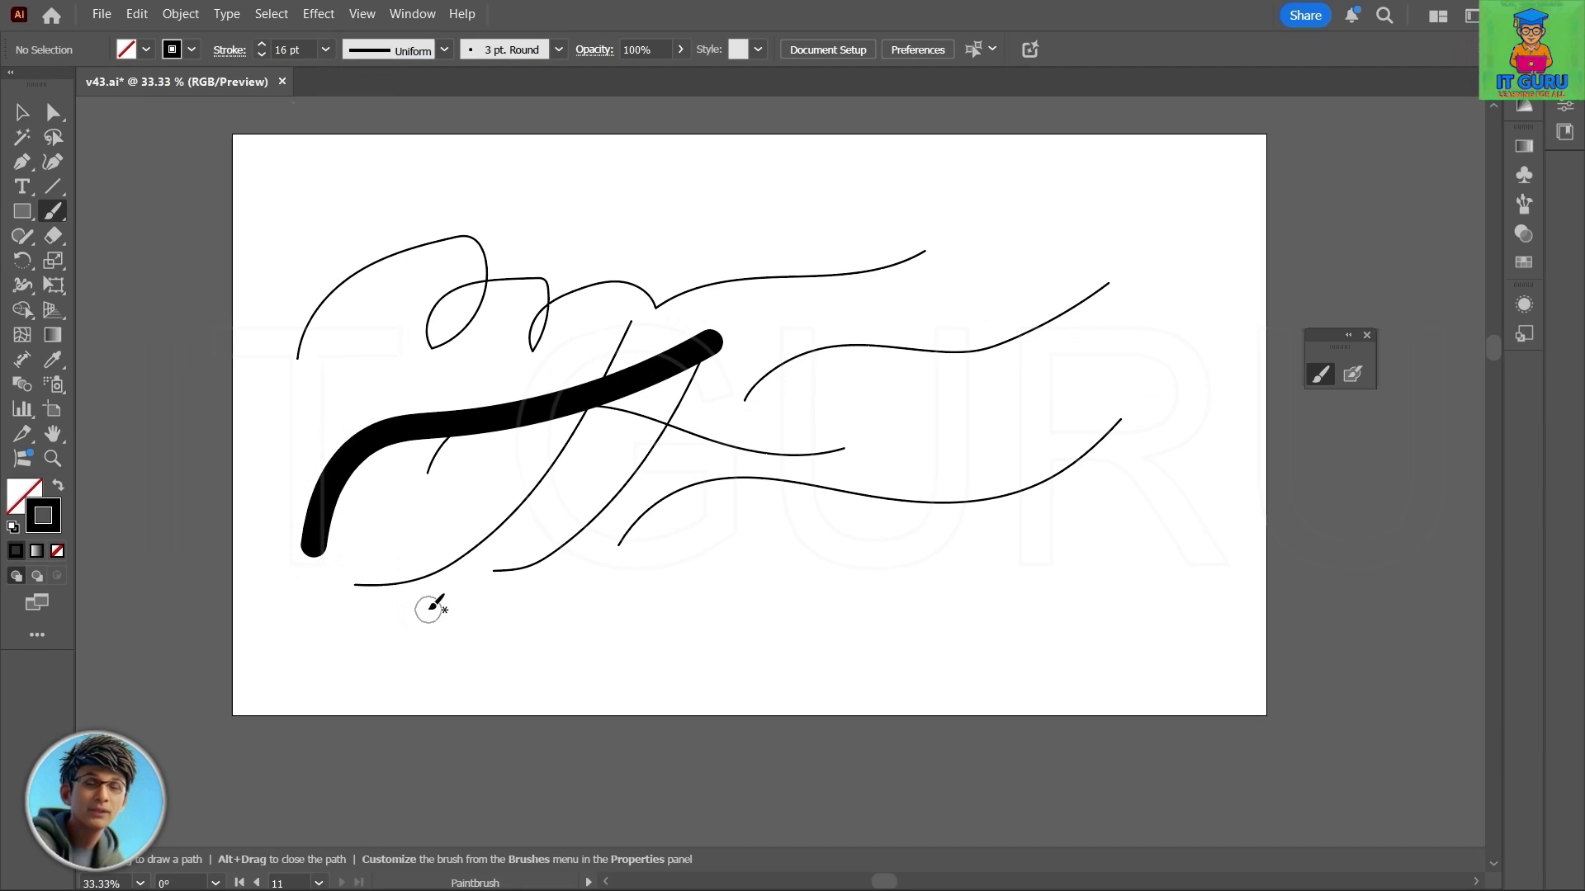
drag(428, 609, 873, 416)
Step: Select all the practice strokes on the artboard and delete them
click(22, 113)
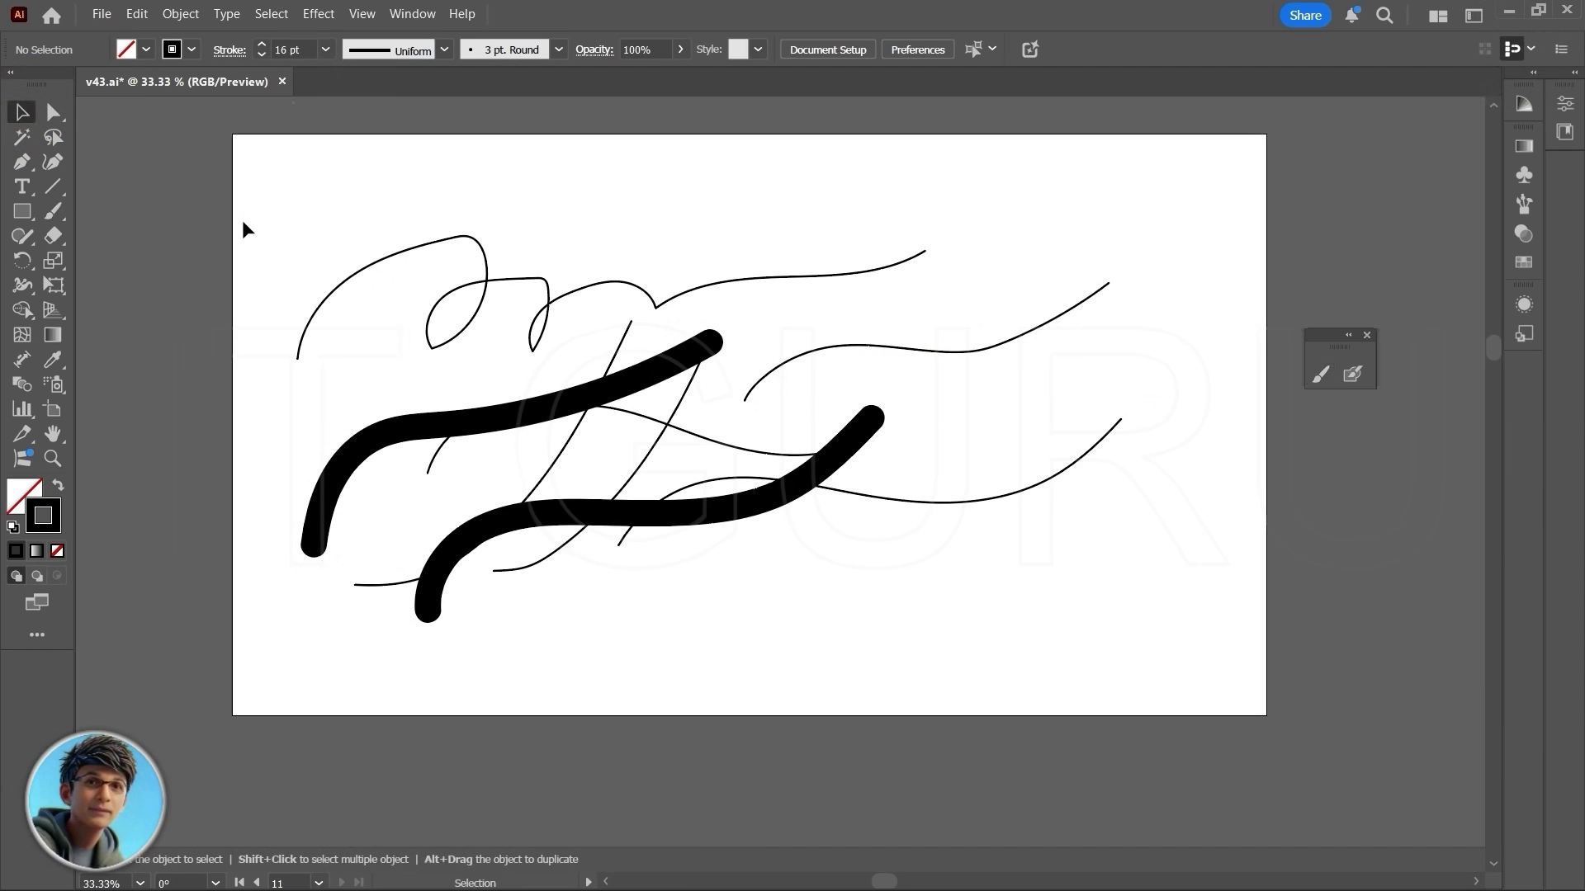
mouse_move(252, 196)
mouse_down()
mouse_move(741, 475)
mouse_move(1098, 636)
mouse_move(1150, 681)
mouse_up()
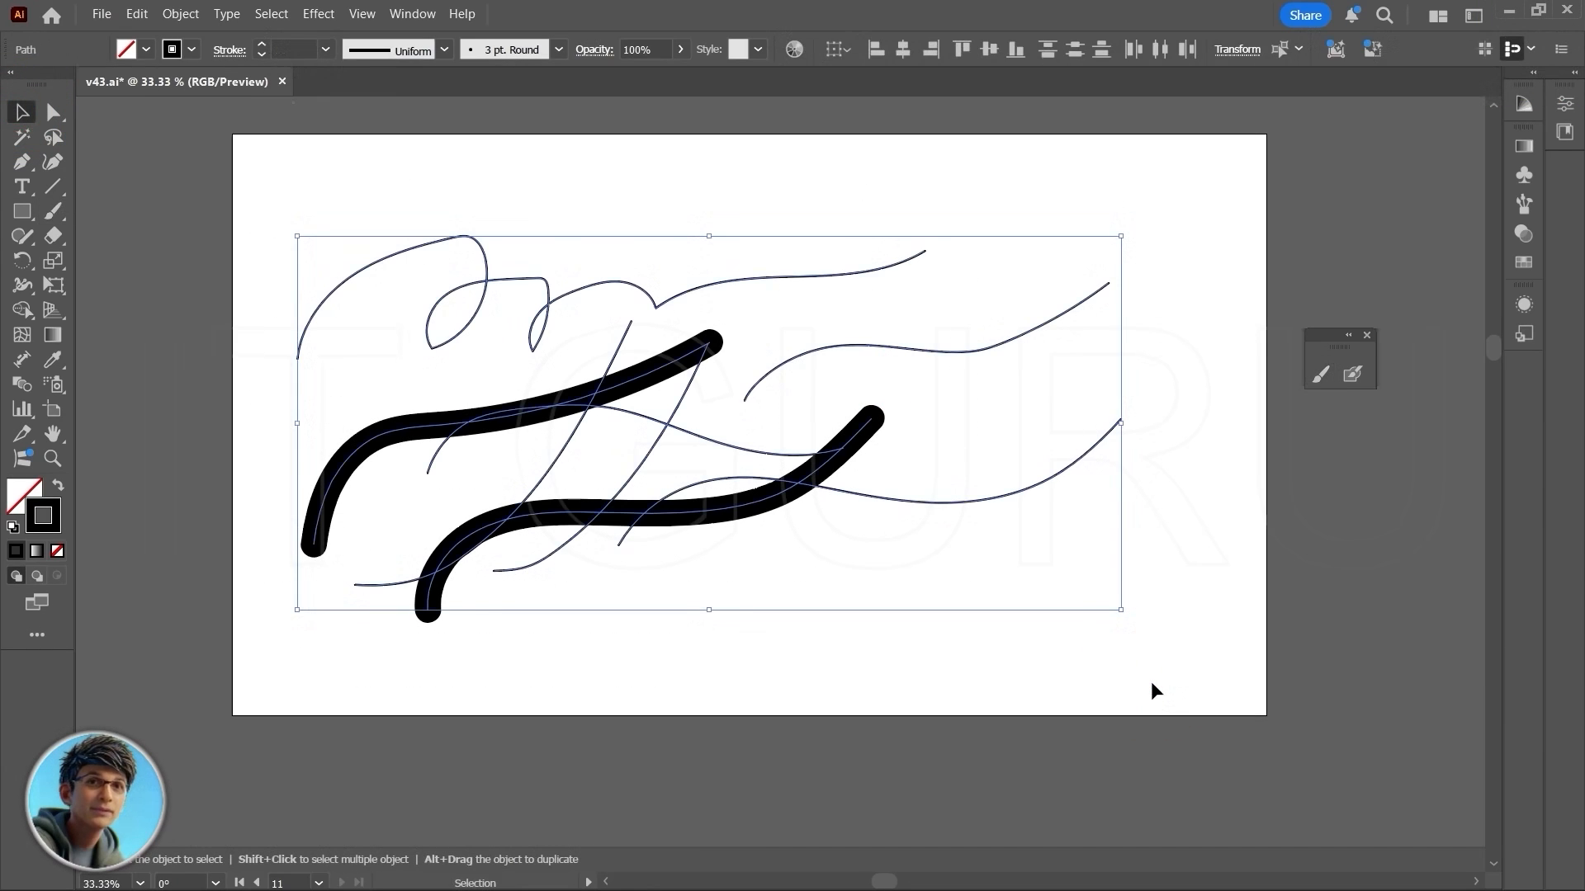
key(Delete)
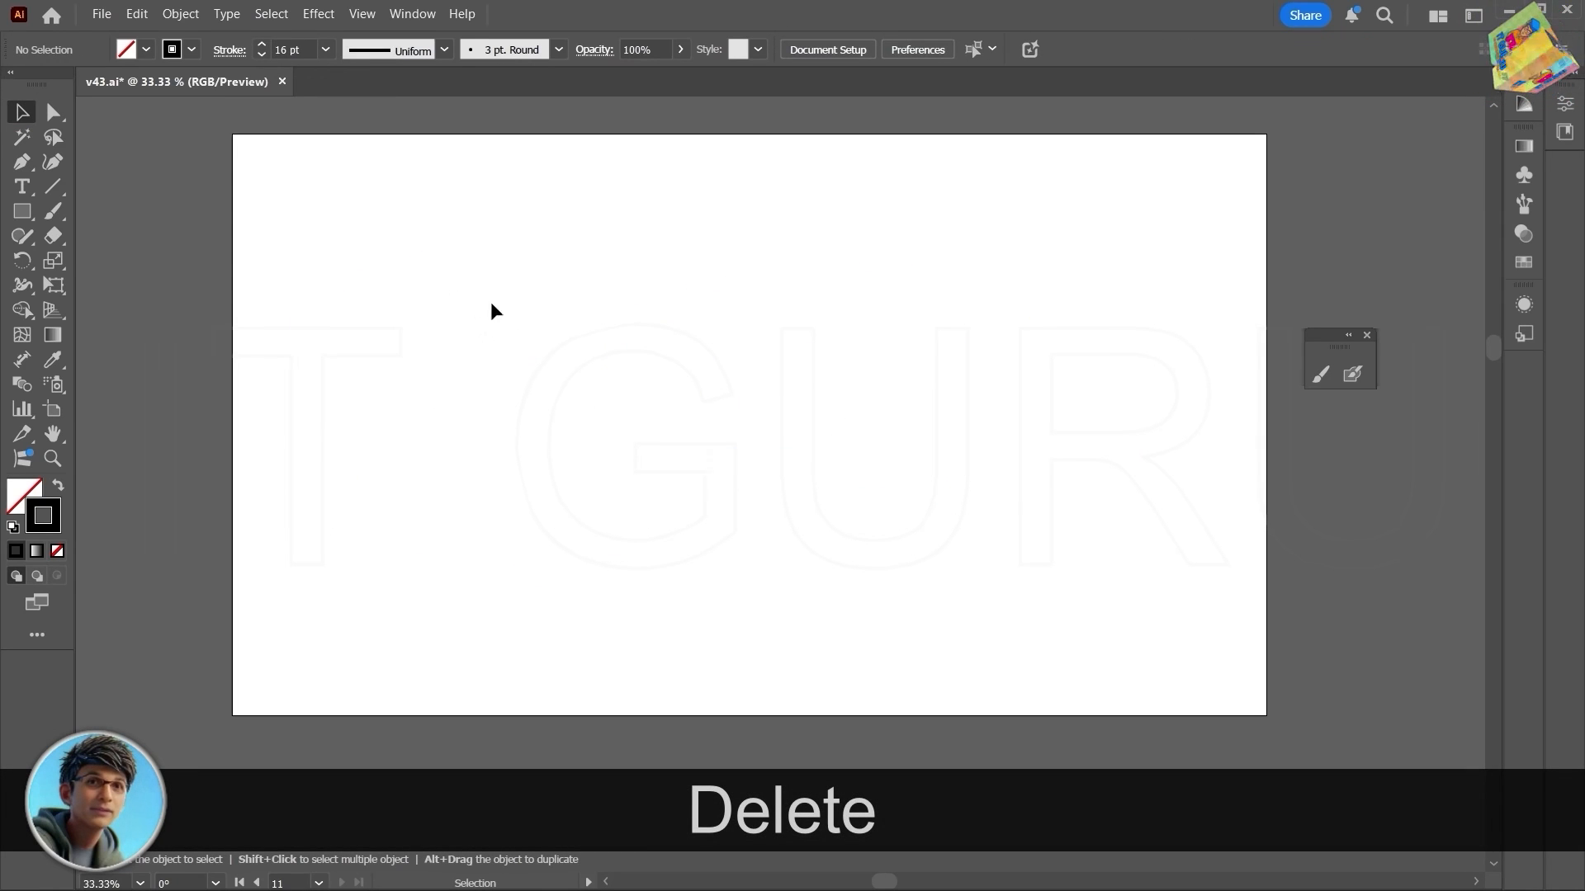
Step: Reactivate the Paintbrush tool, reduce the brush size and paint two thin S-shaped curves in the middle of the artboard
click(54, 212)
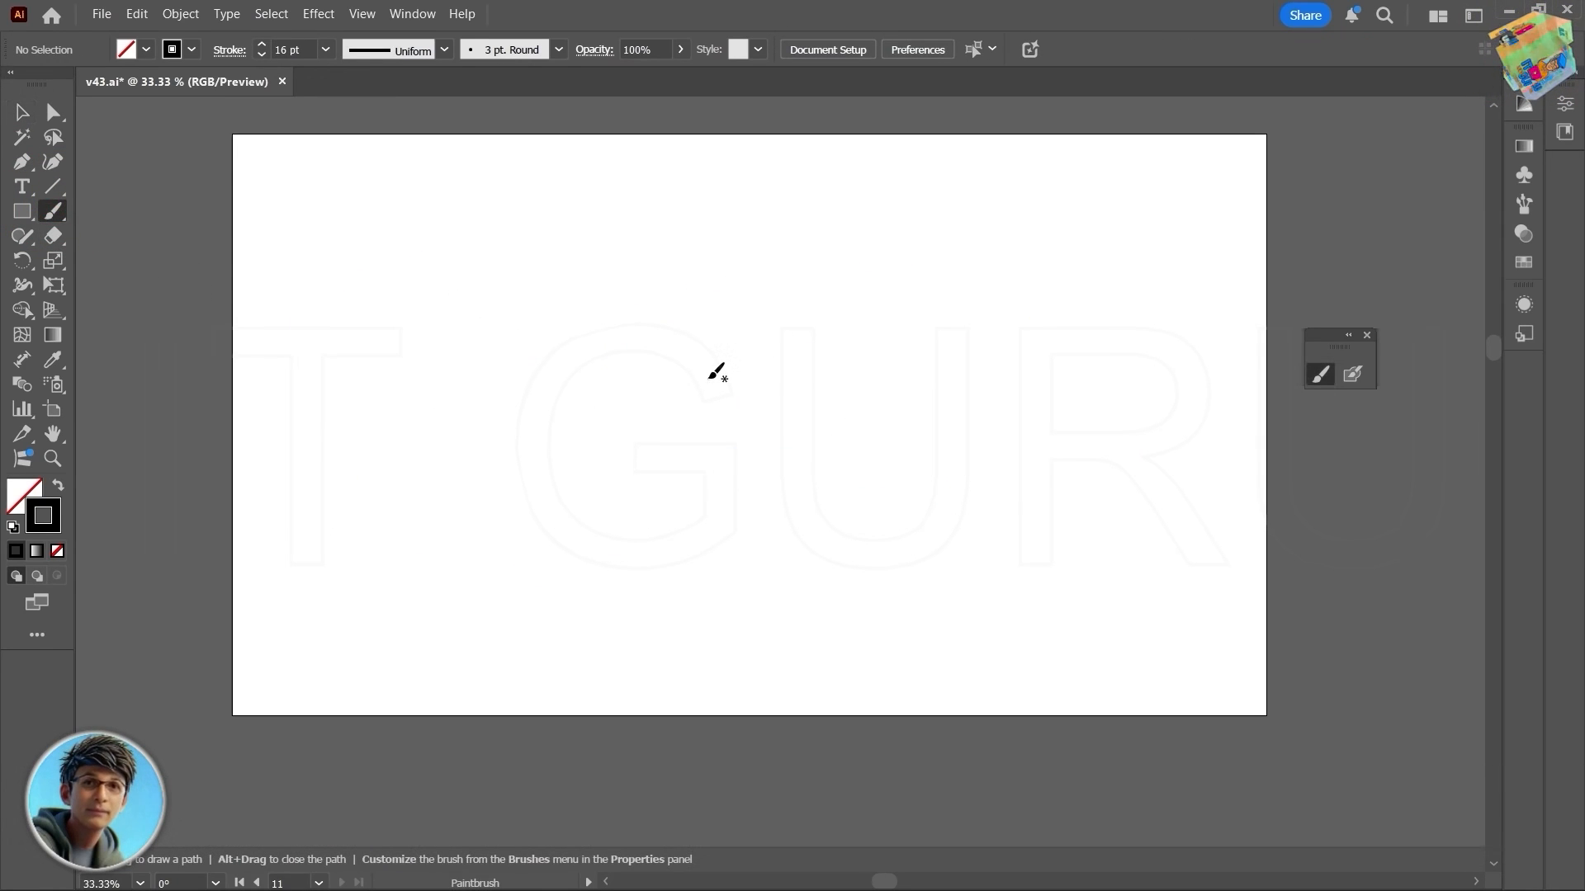
key(bracketleft)
key(bracketleft)
key(bracketleft)
key(bracketleft)
key(bracketleft)
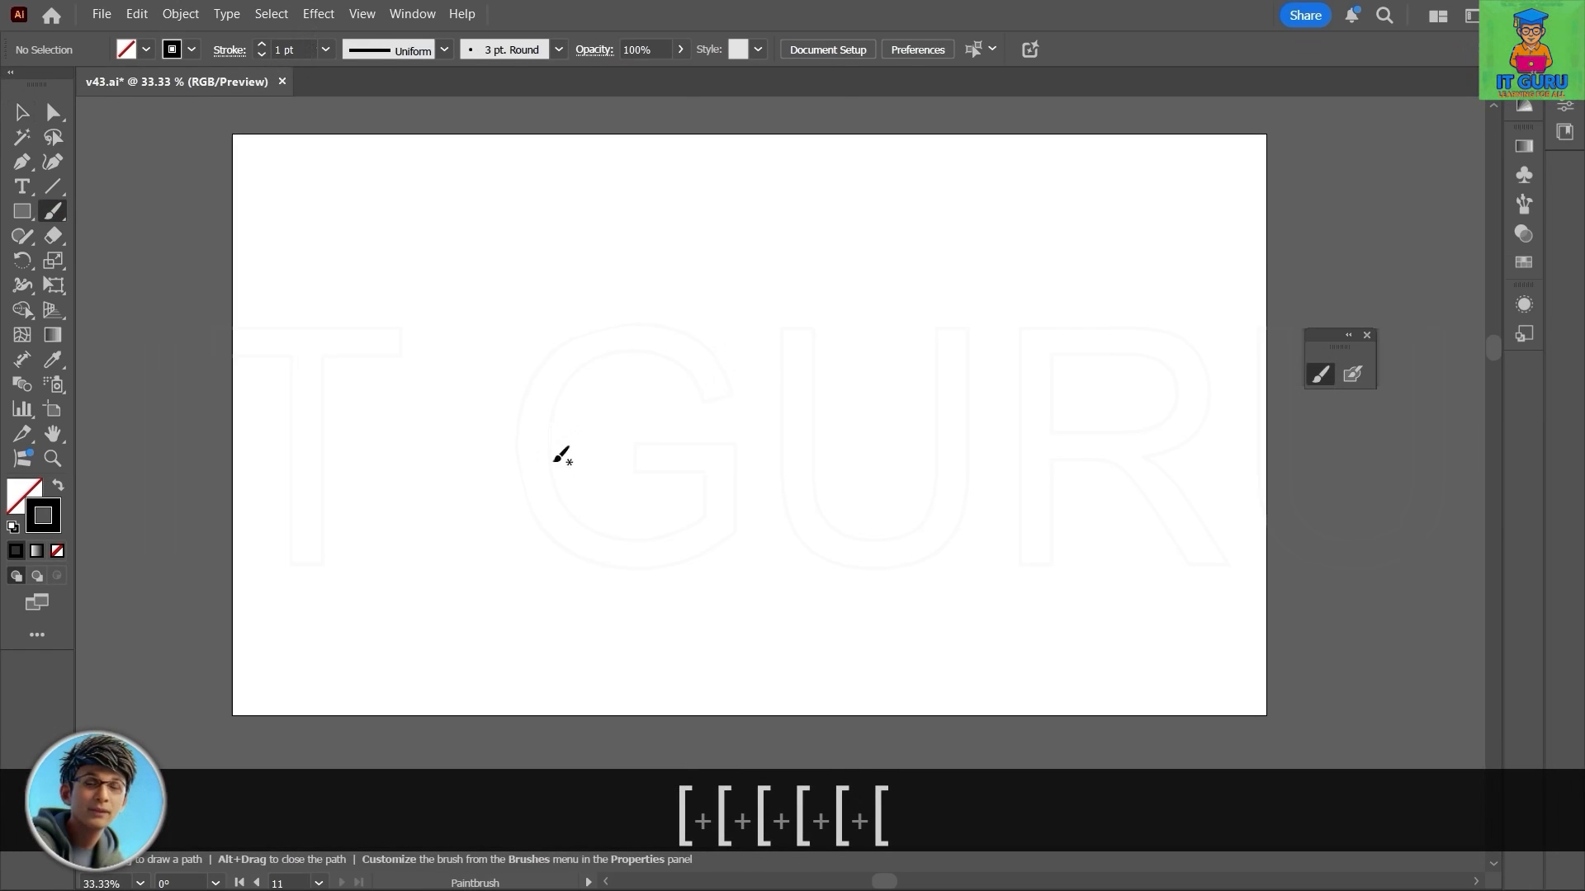
drag(504, 521, 808, 295)
drag(599, 584, 930, 359)
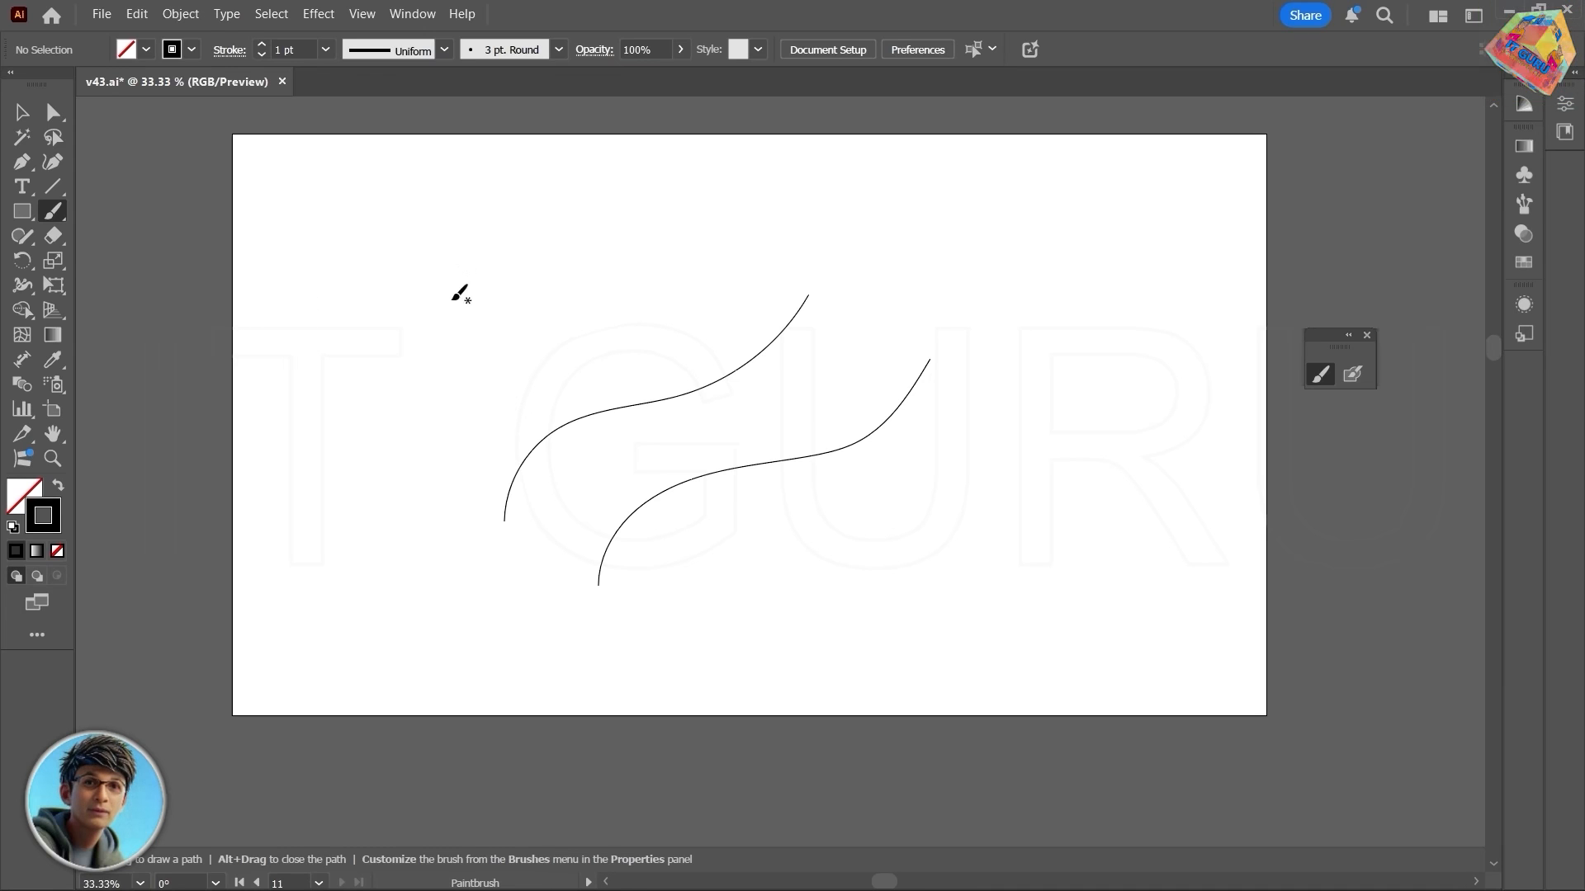
Step: Enlarge the brush and paint two slightly thicker curves above the thin ones
key(bracketright)
key(bracketright)
key(bracketright)
key(bracketright)
key(bracketright)
key(bracketright)
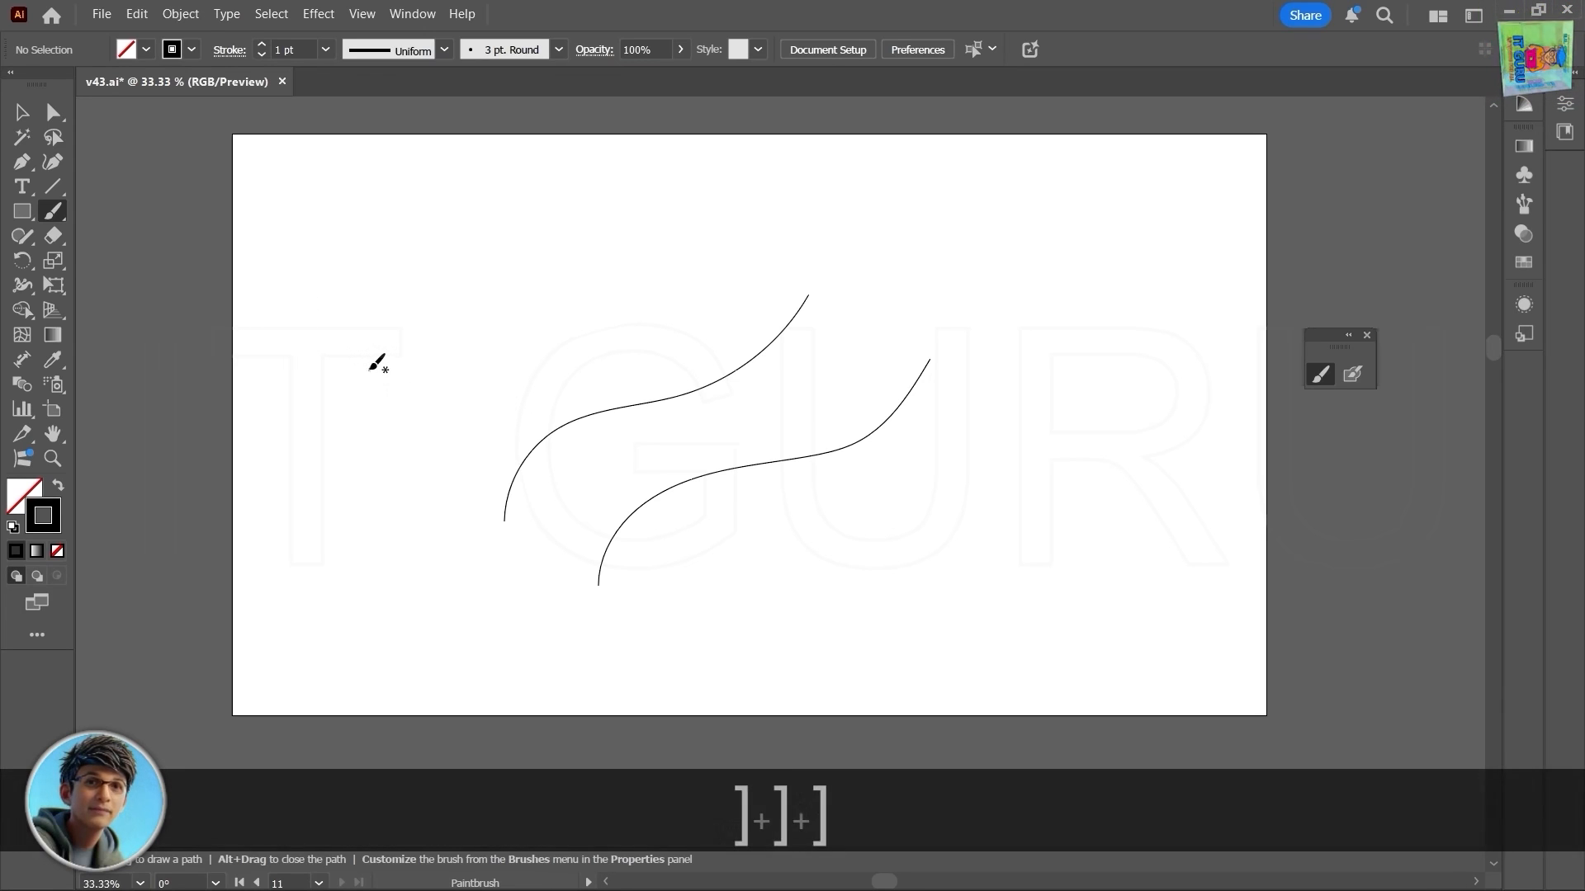
drag(370, 369, 670, 238)
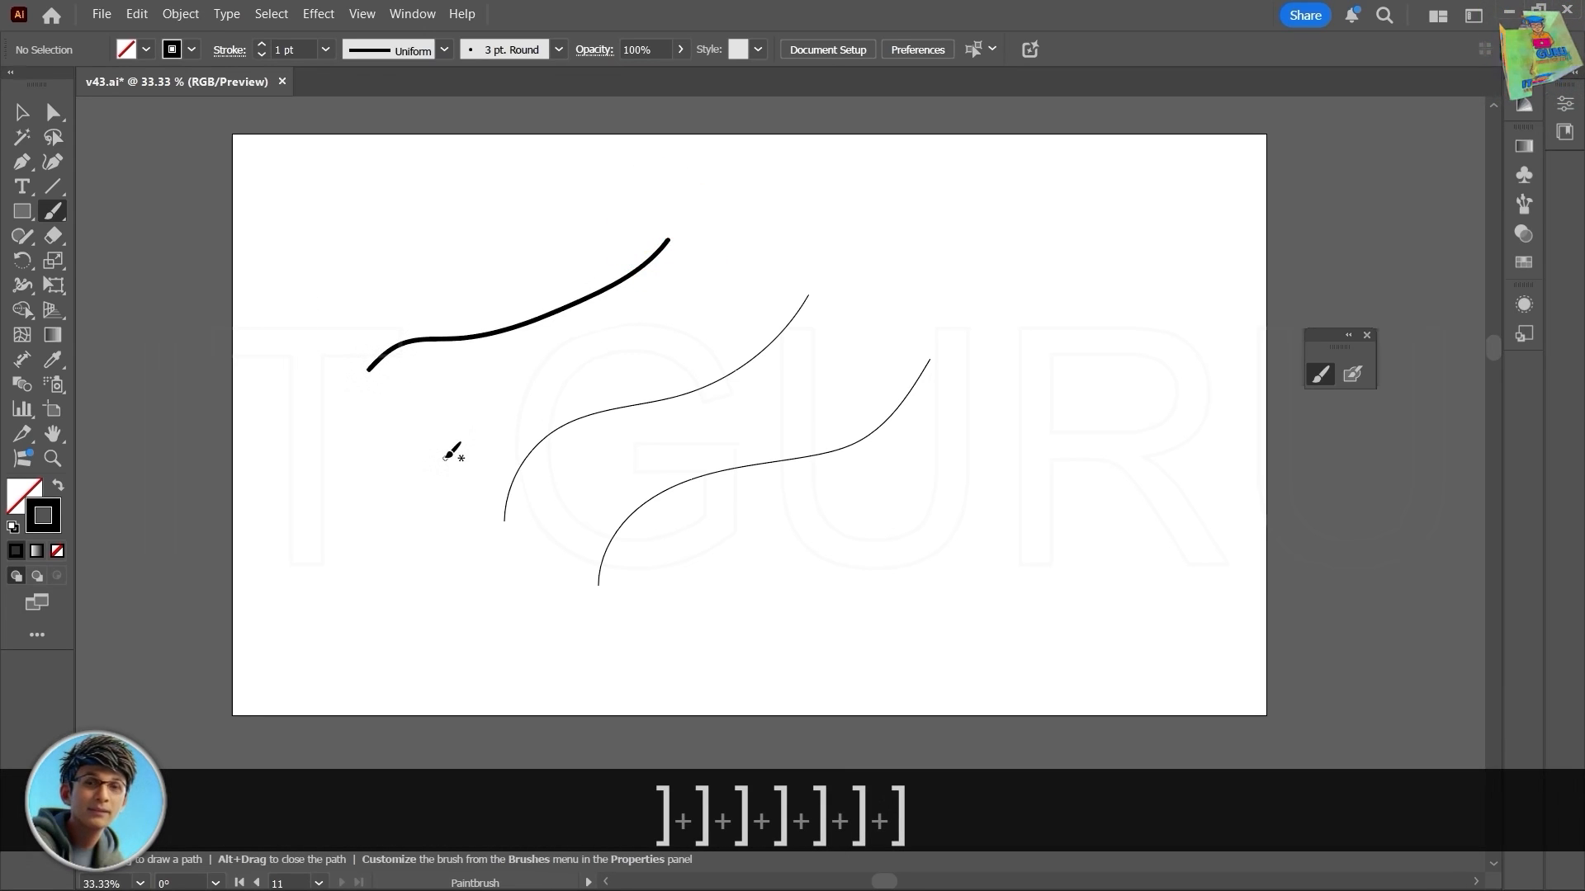
drag(442, 456, 778, 279)
Step: Enlarge the brush further in stages and paint five heavier curves on the right half of the artboard
key(bracketright)
key(bracketright)
key(bracketright)
key(bracketright)
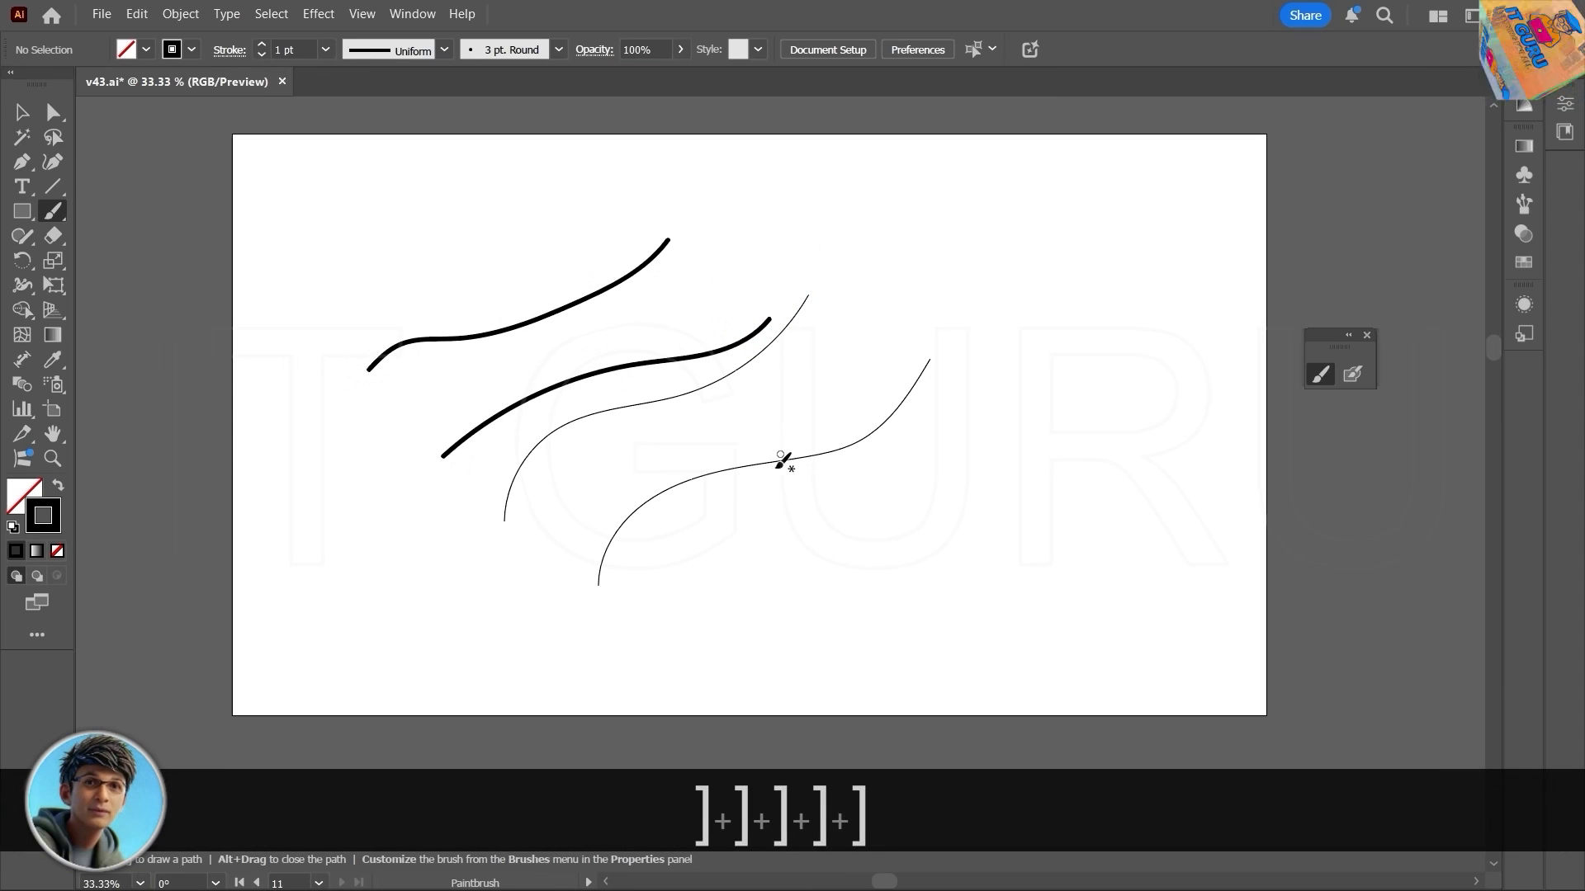
key(bracketright)
key(bracketright)
drag(701, 588, 1009, 421)
drag(780, 614, 1155, 470)
key(bracketright)
mouse_move(931, 660)
mouse_down()
mouse_move(997, 605)
mouse_move(1193, 559)
mouse_up()
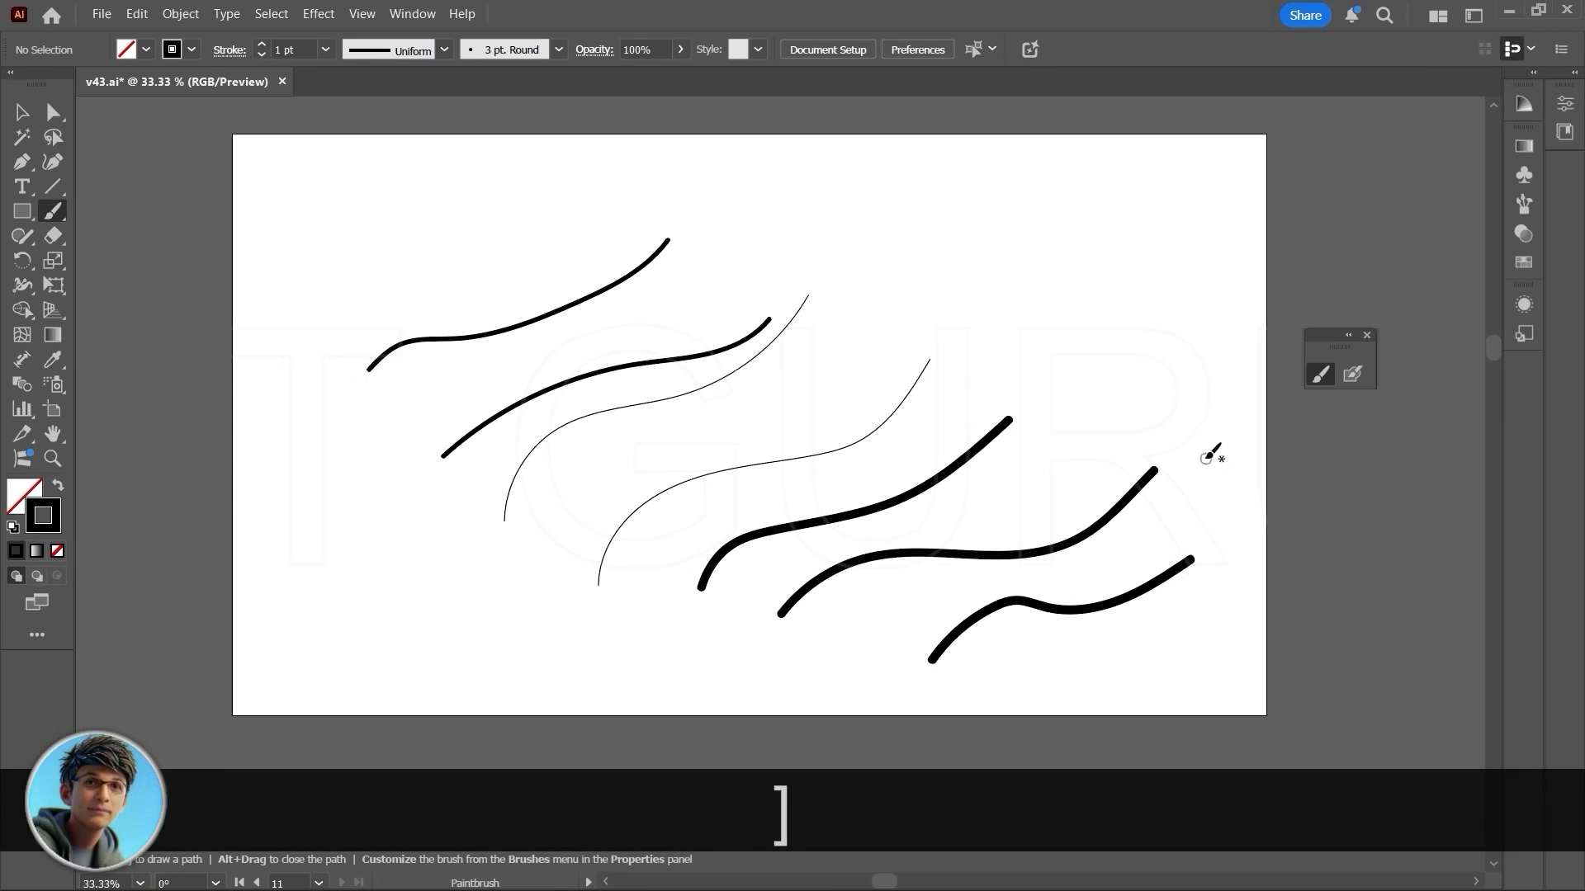
mouse_move(771, 405)
mouse_down()
mouse_move(941, 291)
mouse_move(1104, 222)
mouse_up()
drag(935, 435, 1139, 312)
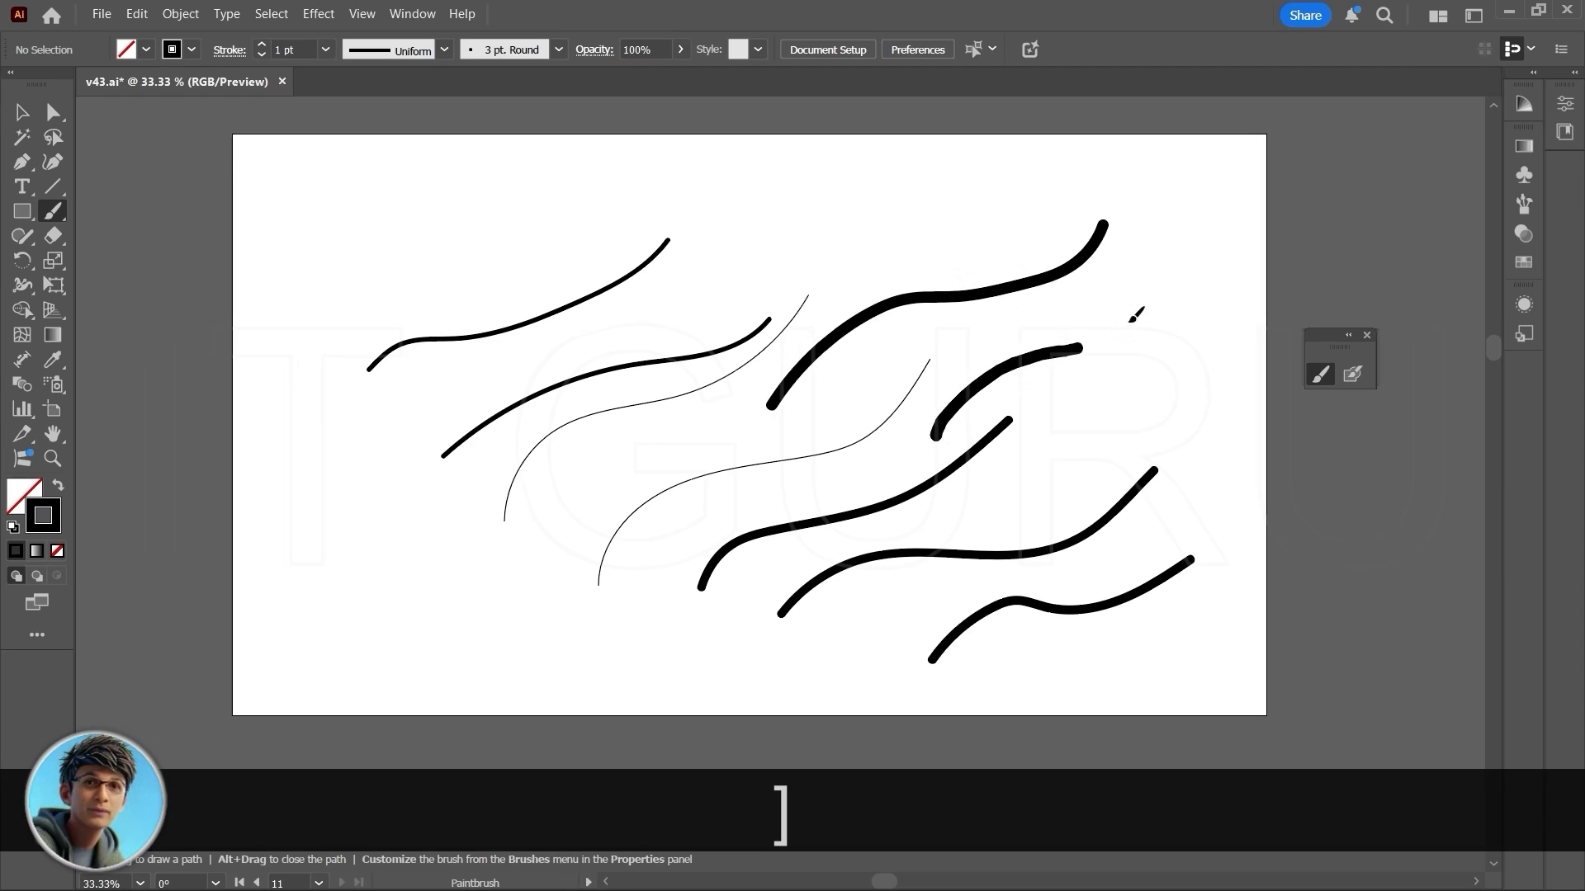
Step: Enlarge the brush greatly and paint several very thick curves across the whole artboard
key(bracketright)
key(bracketright)
key(bracketright)
drag(364, 586, 727, 357)
mouse_move(347, 392)
mouse_down()
mouse_move(746, 307)
mouse_move(1119, 293)
mouse_up()
drag(561, 594, 1064, 472)
mouse_move(672, 598)
mouse_down()
mouse_move(851, 614)
mouse_move(1071, 532)
mouse_up()
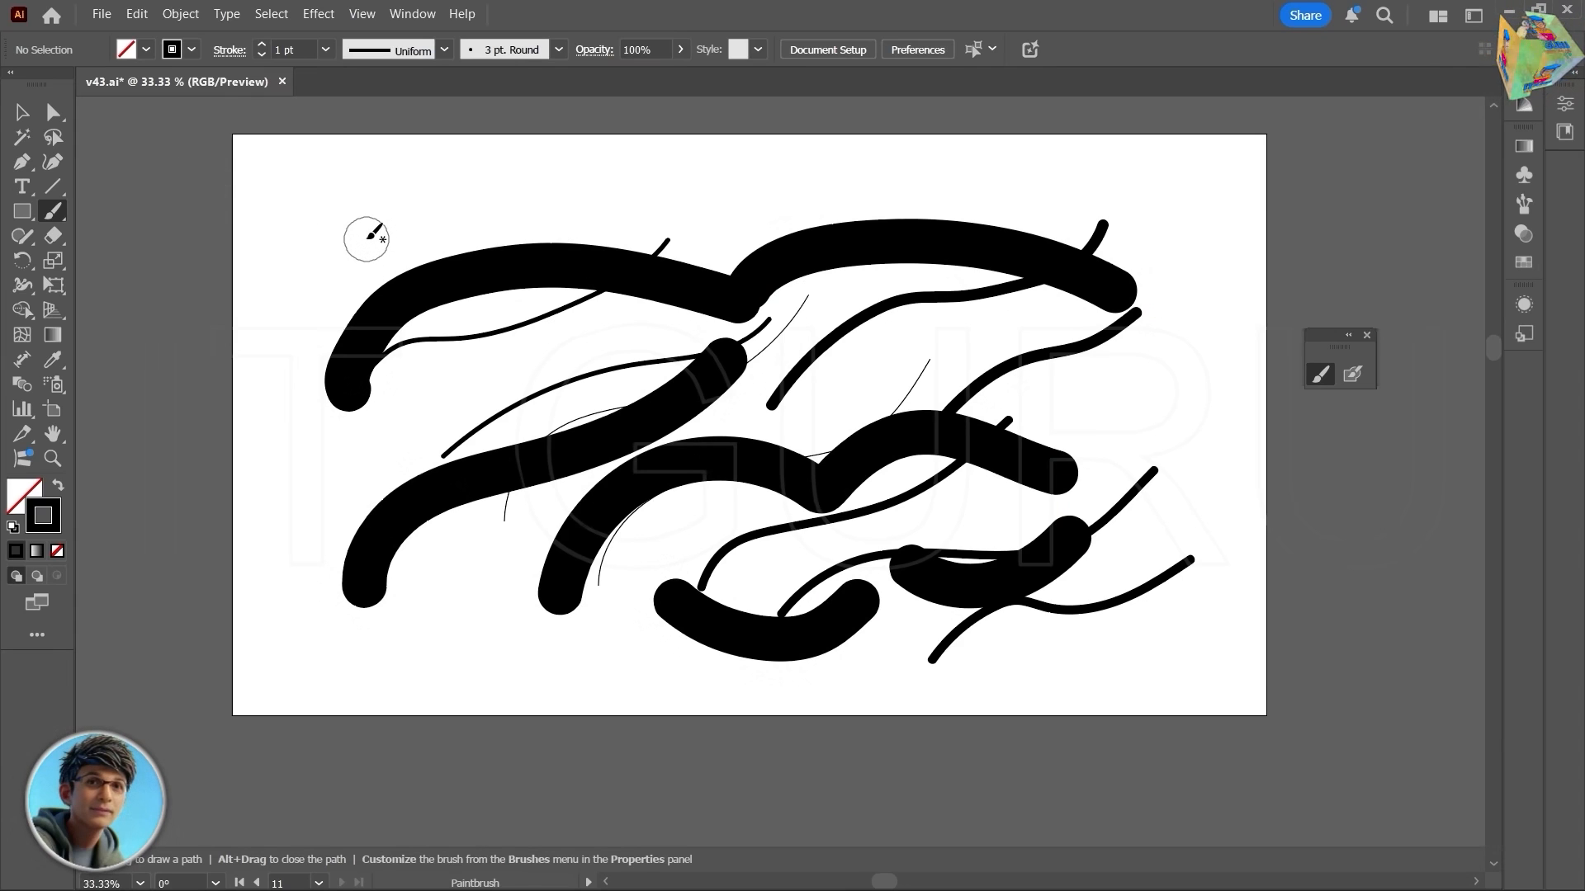
Step: Reduce the brush size and delete all the test strokes, leaving the artboard empty
key(bracketleft)
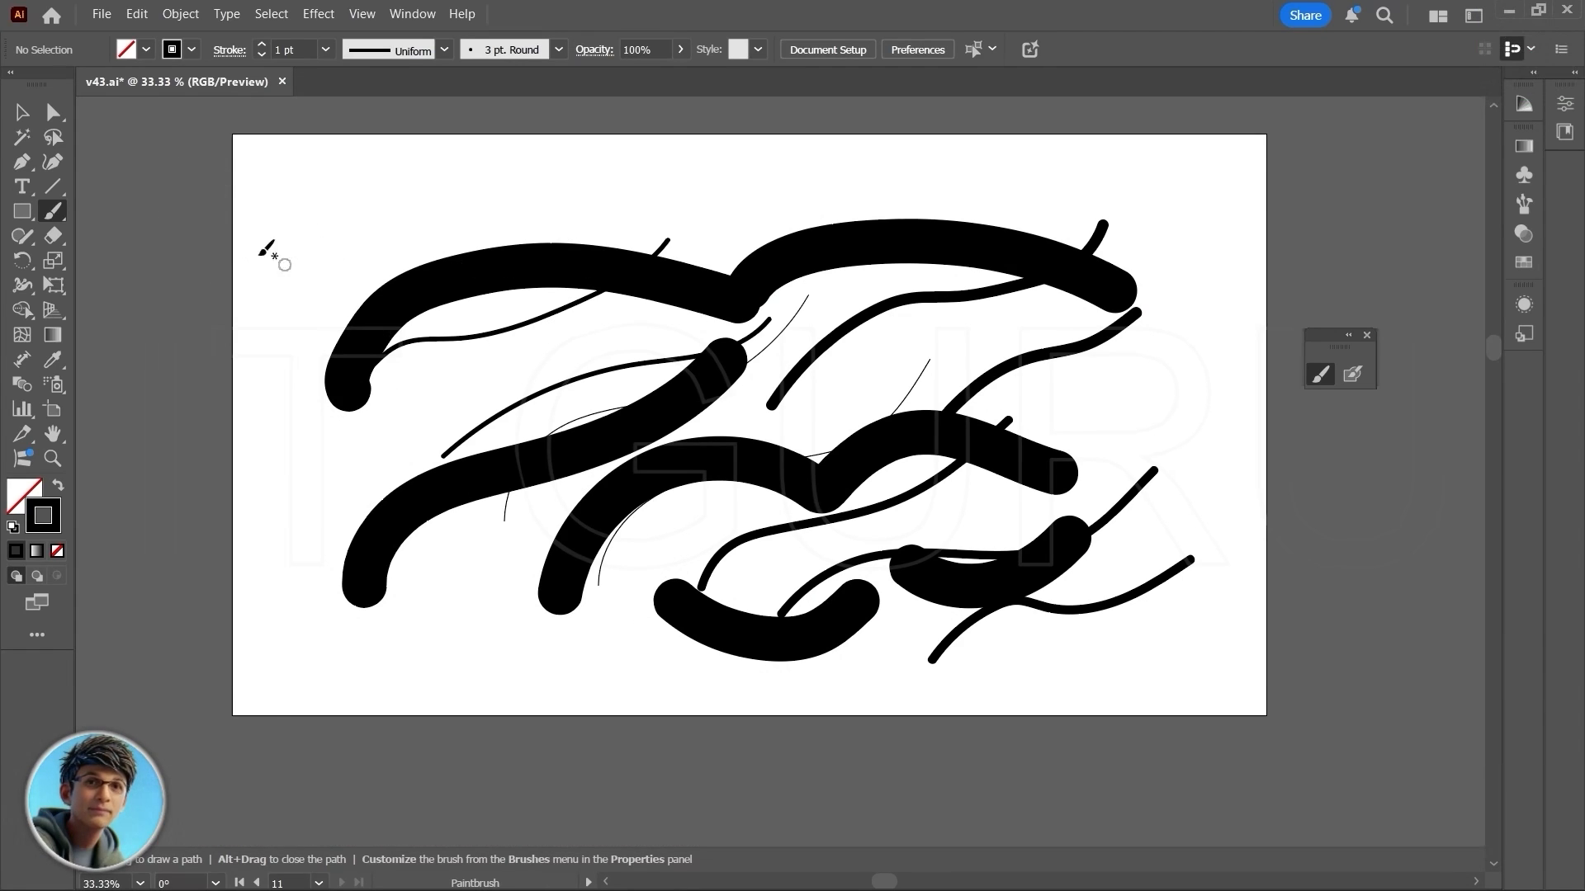
click(17, 118)
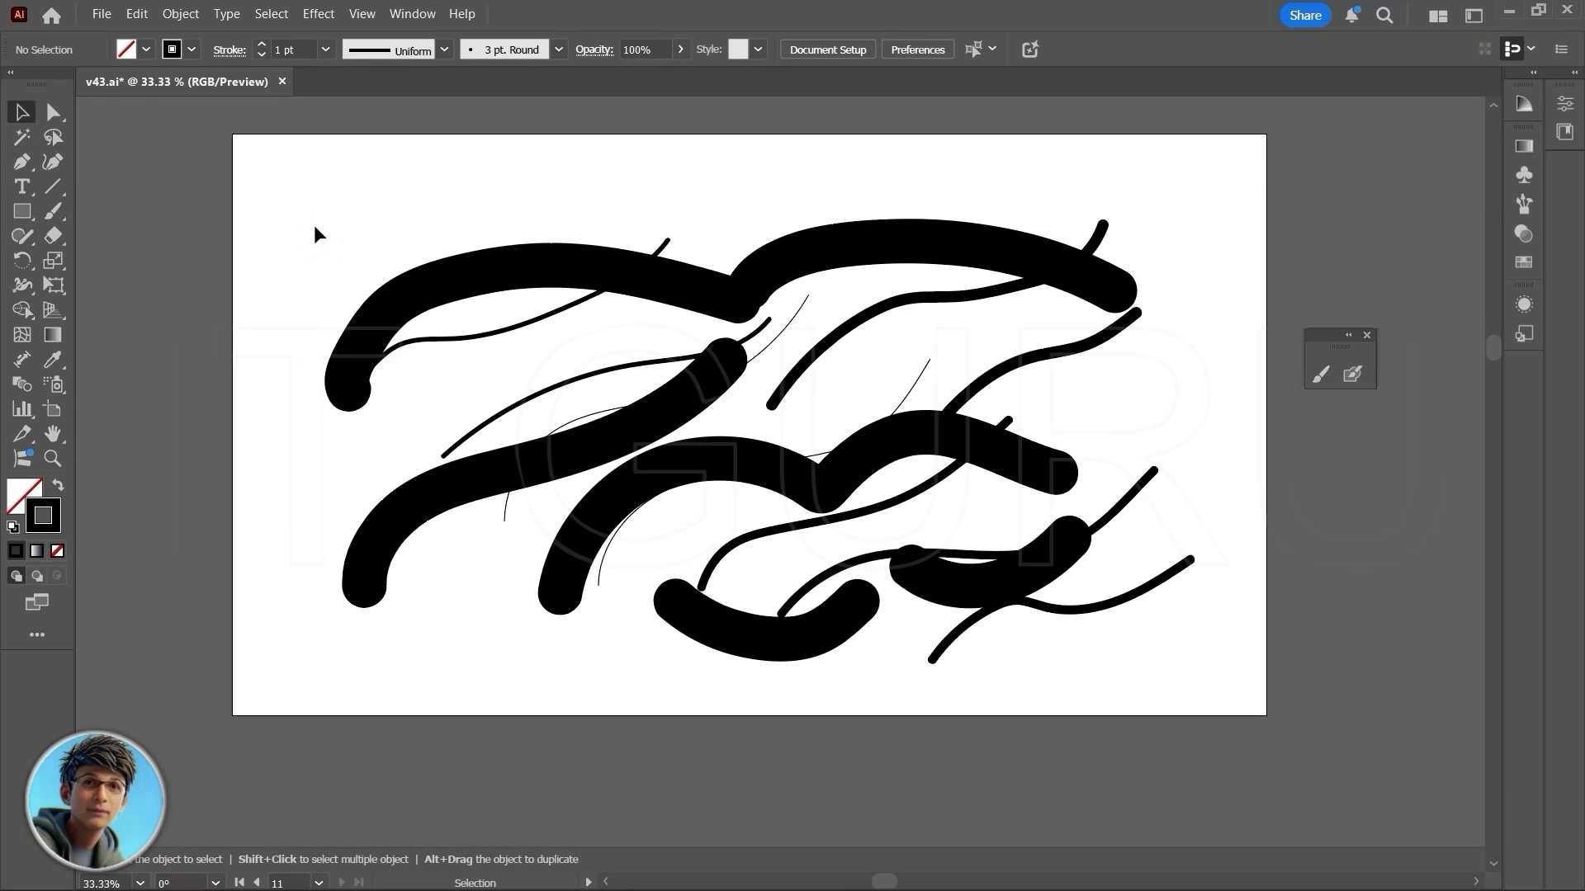
mouse_move(302, 190)
mouse_down()
mouse_move(399, 265)
mouse_move(1212, 684)
mouse_up()
key(Delete)
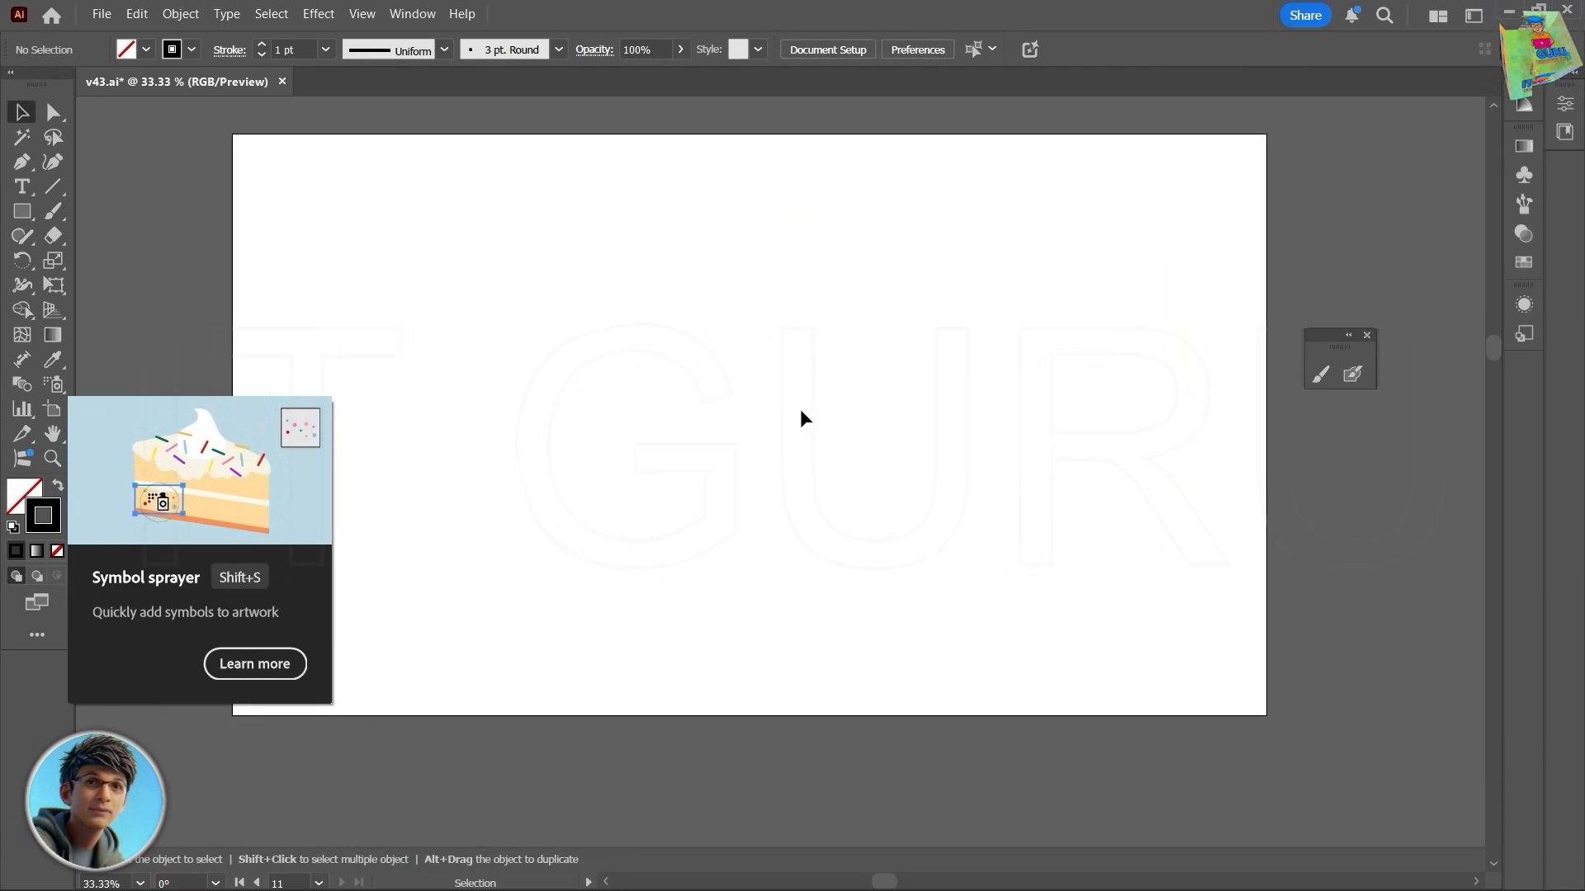
Step: Open the document's brush collection at the Calligraphy Brush example artboard
scroll(796, 453, up, 5)
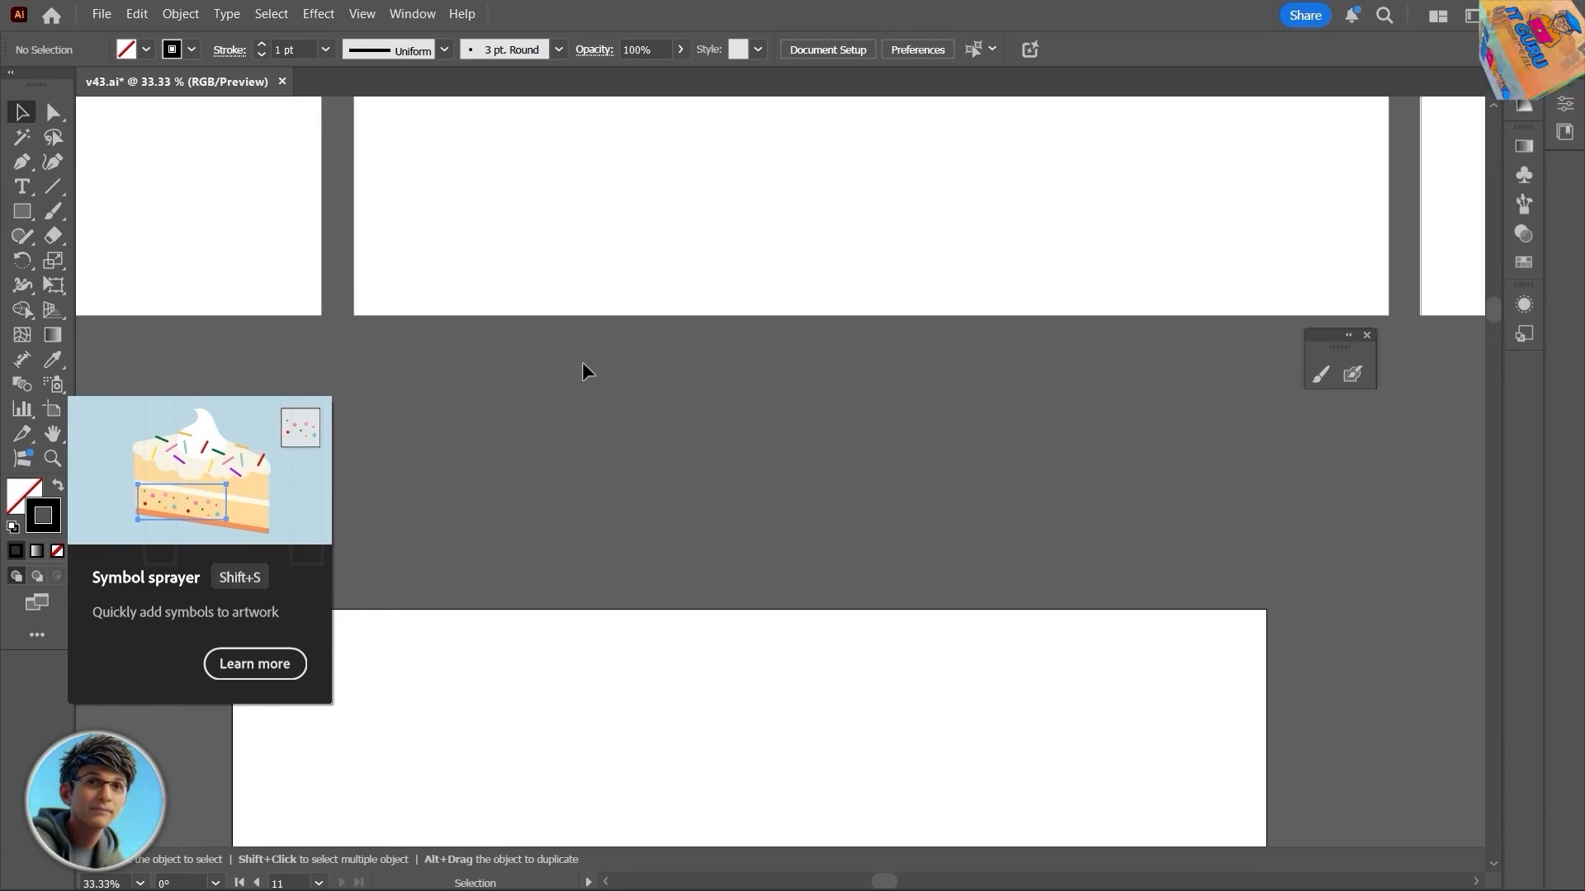
mouse_move(583, 365)
mouse_down()
mouse_move(767, 438)
mouse_move(705, 477)
mouse_up()
scroll(705, 478, down, 2)
drag(519, 433, 510, 552)
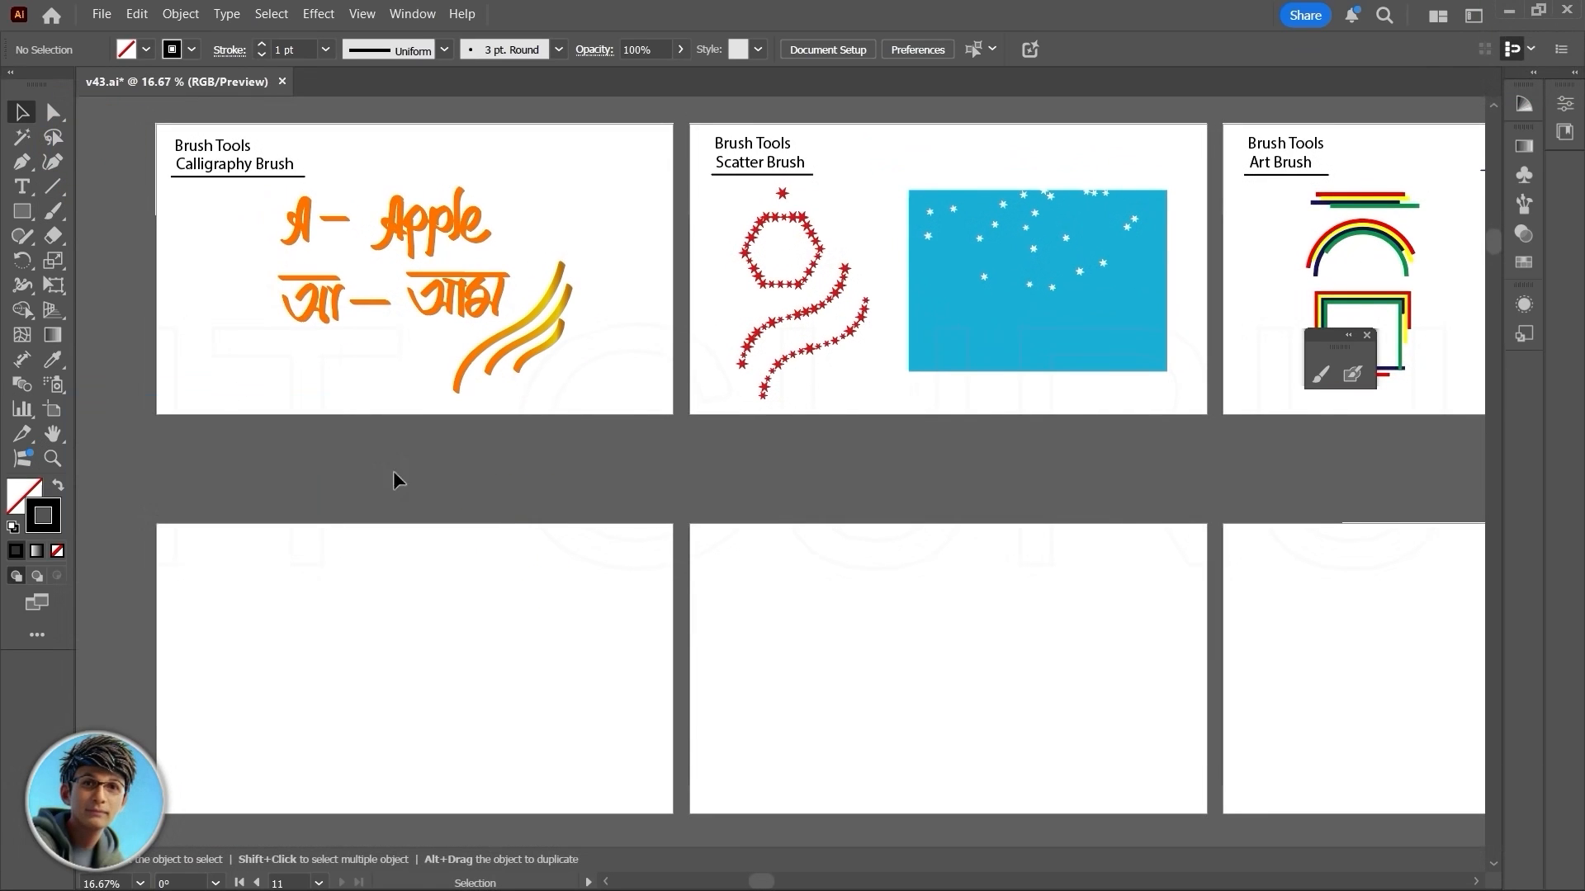
drag(460, 460, 402, 493)
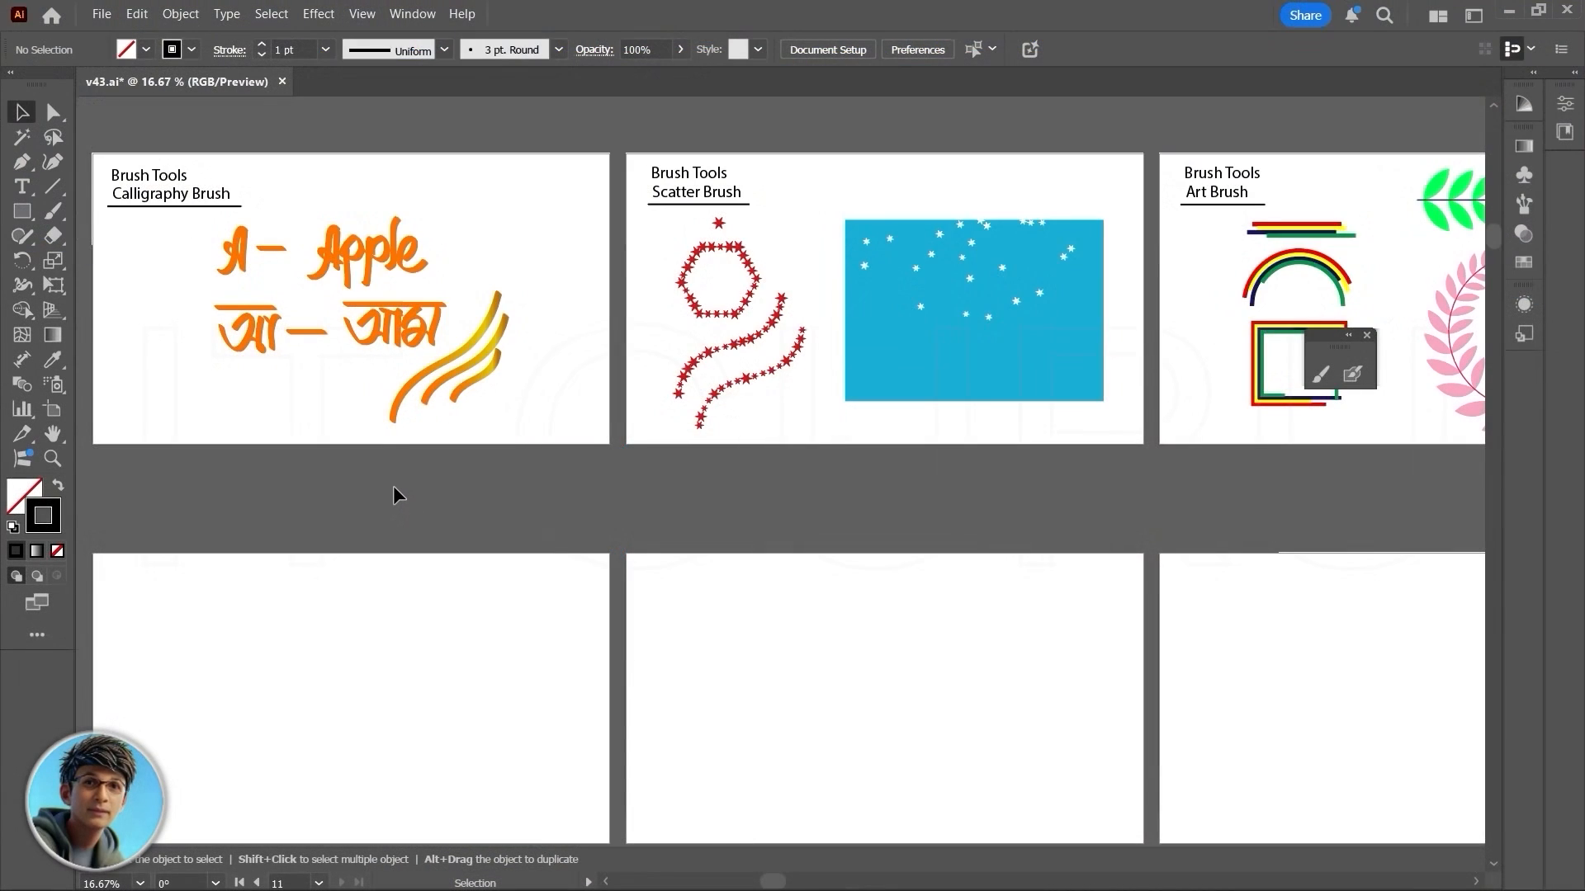
scroll(393, 486, up, 2)
drag(313, 315, 636, 627)
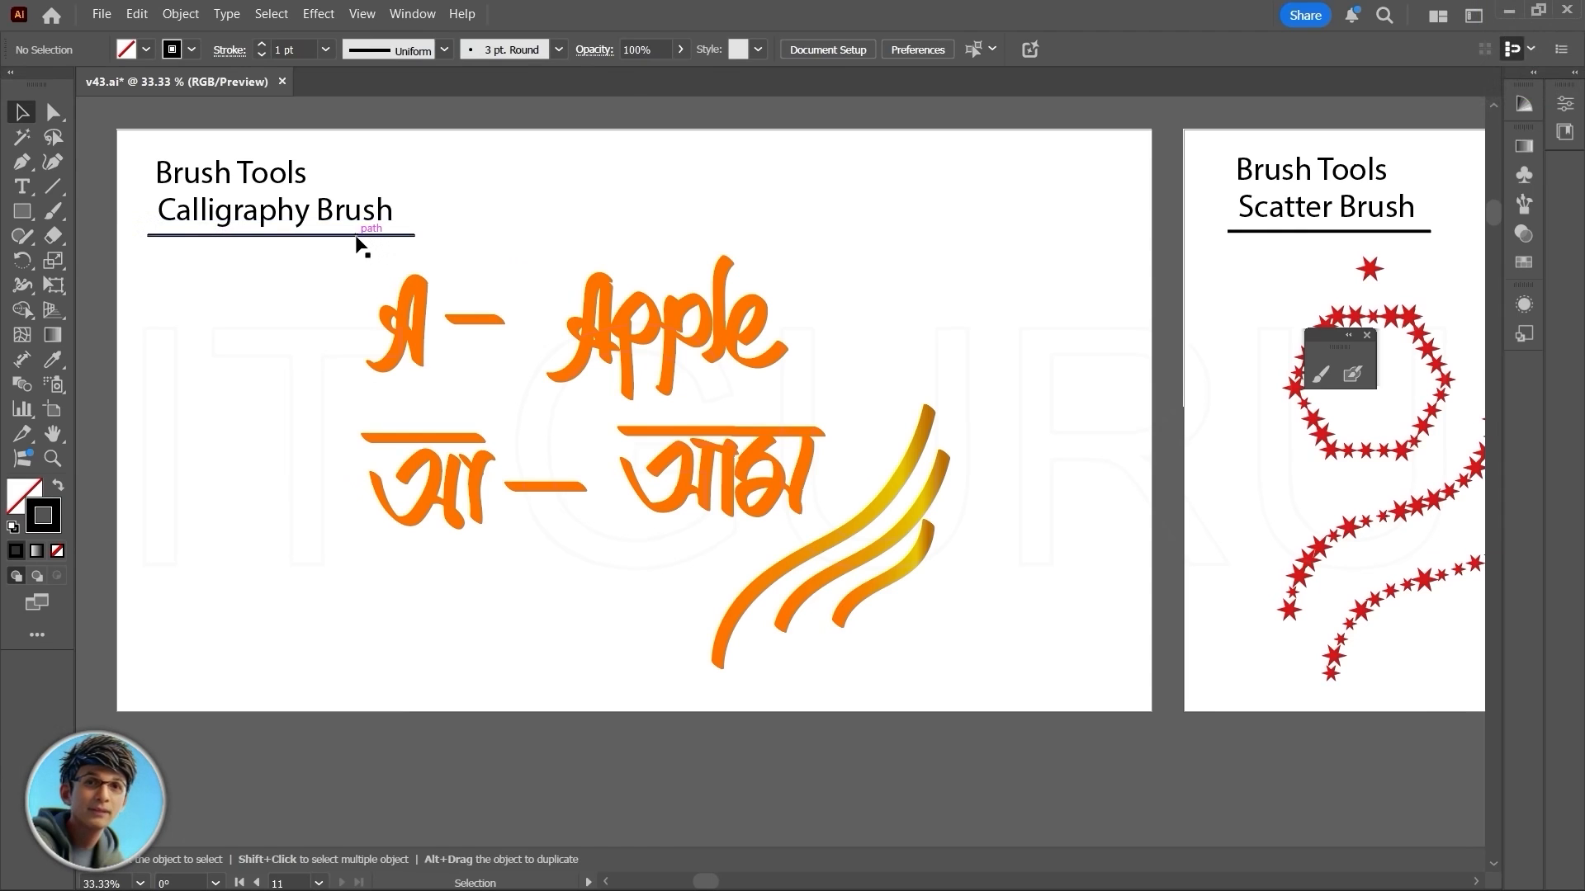
click(1525, 206)
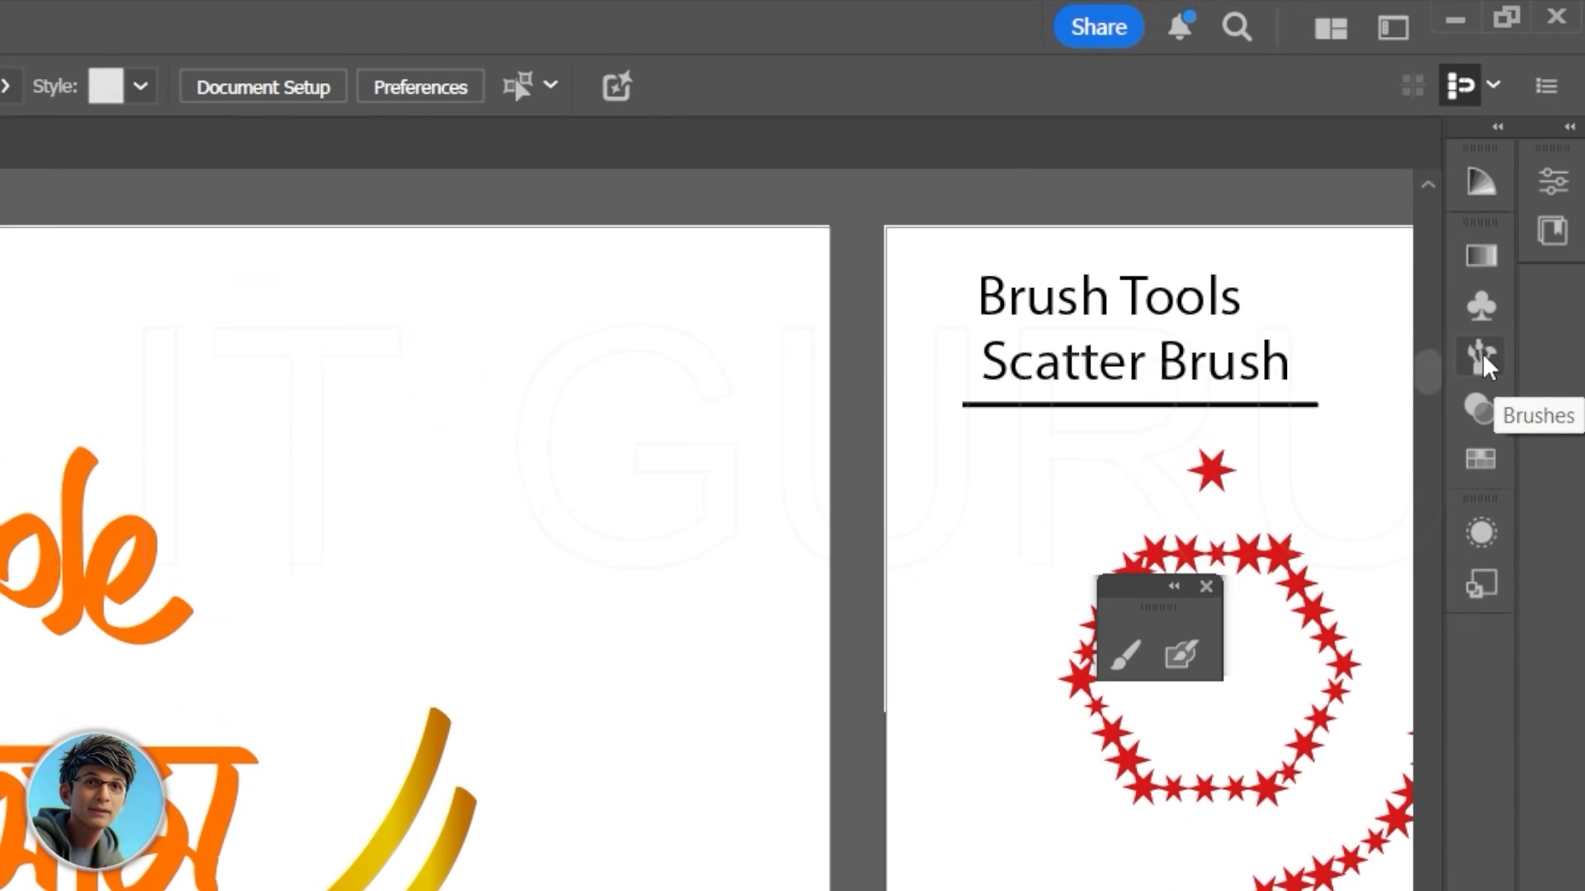
click(1483, 356)
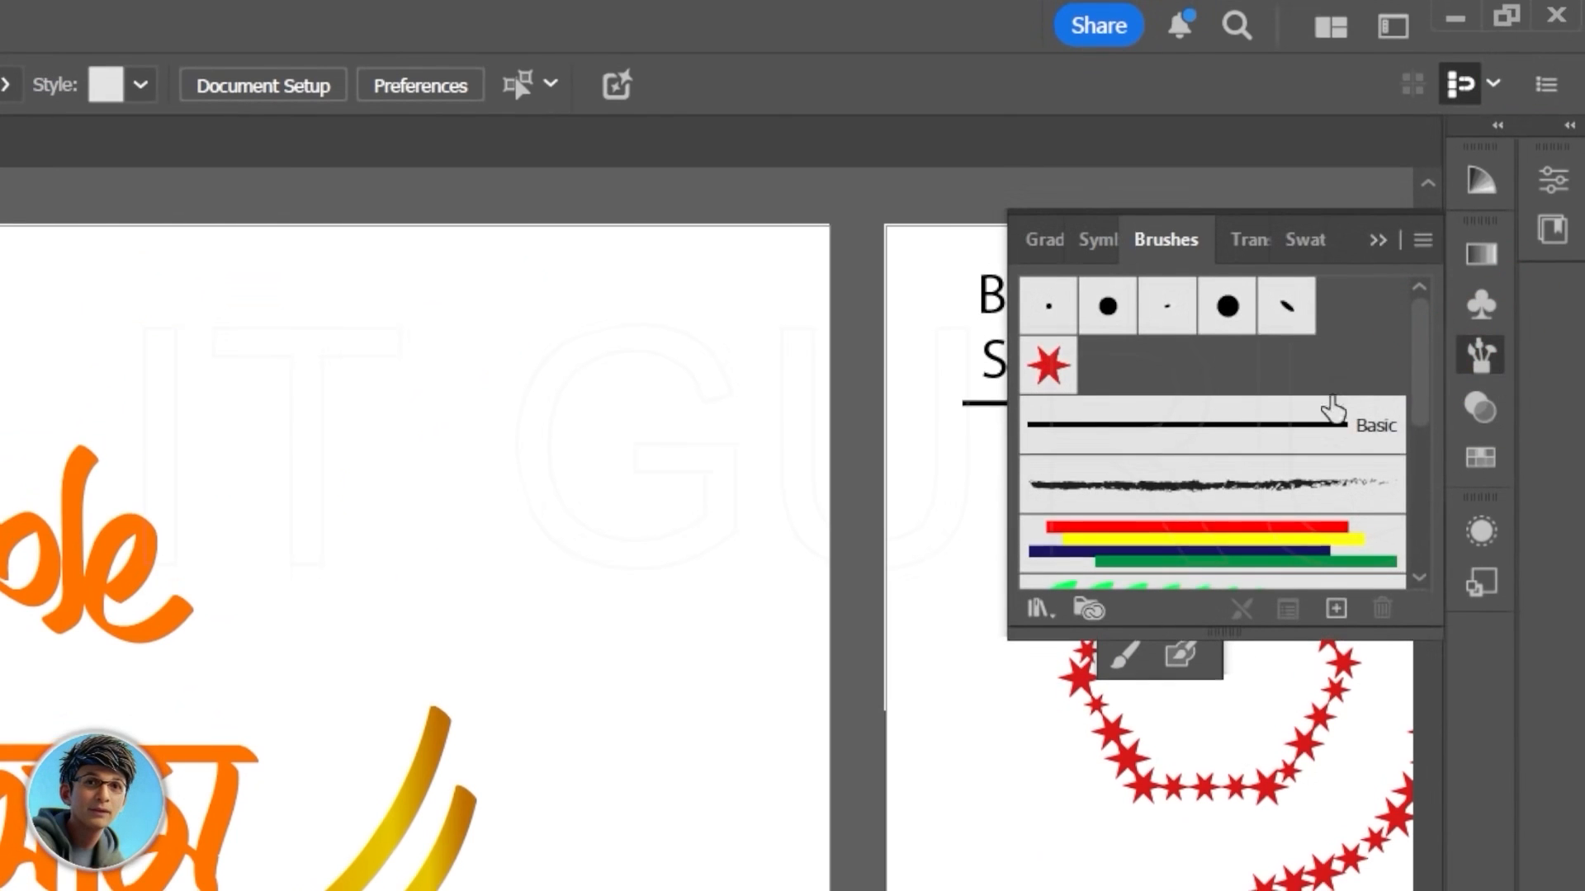
Step: Open the Arrows_Special brush library, look through its arrow brushes and close it
mouse_move(1418, 344)
mouse_down()
mouse_move(1428, 511)
mouse_move(1421, 332)
mouse_up()
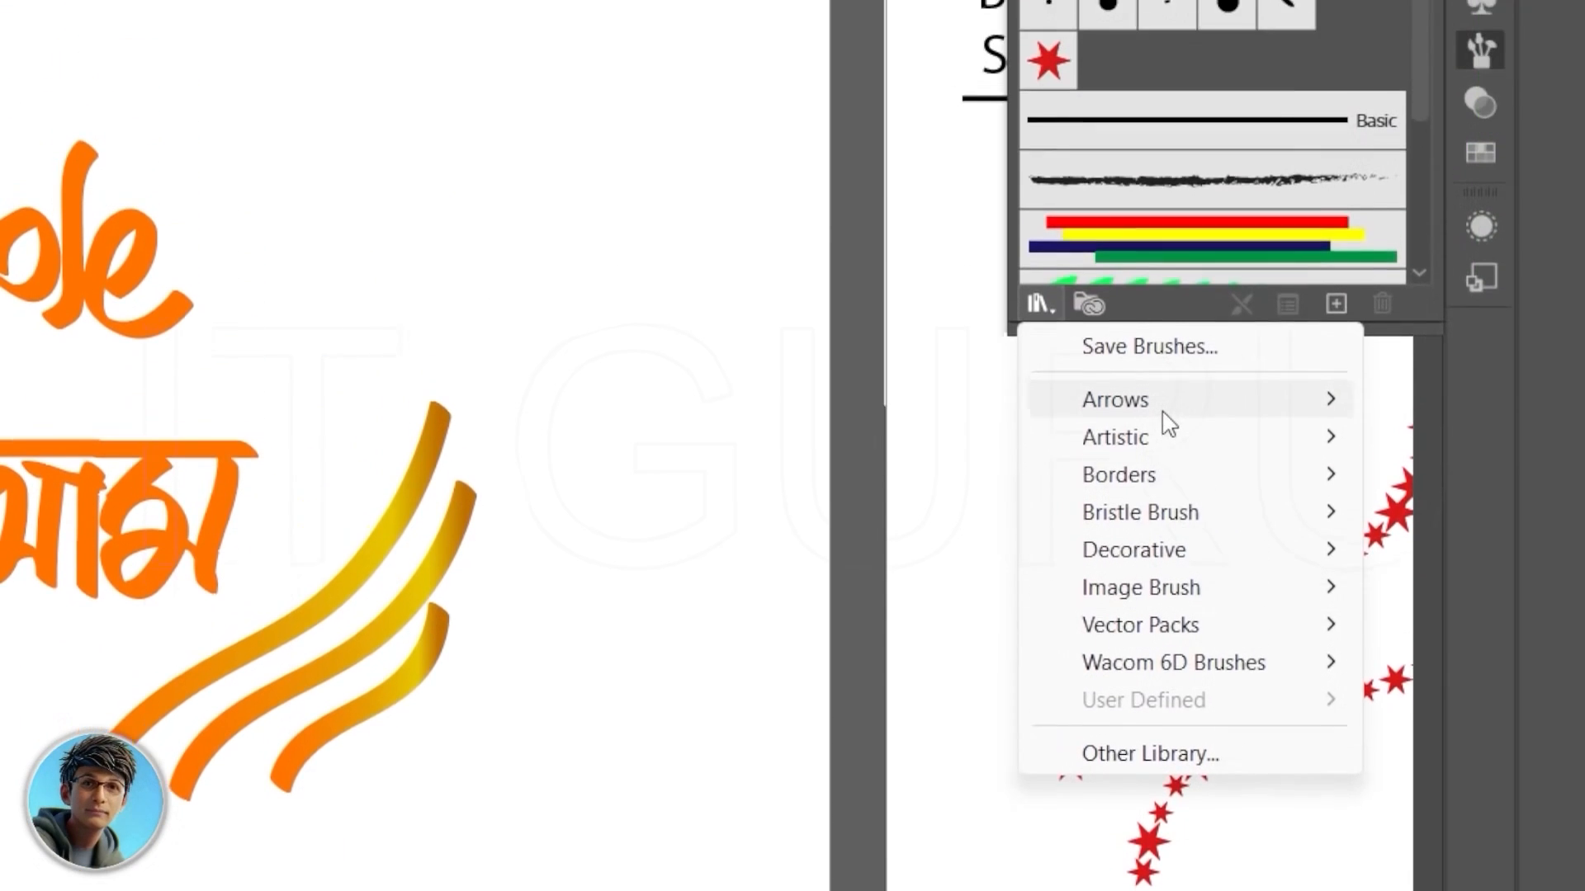
mouse_move(1165, 413)
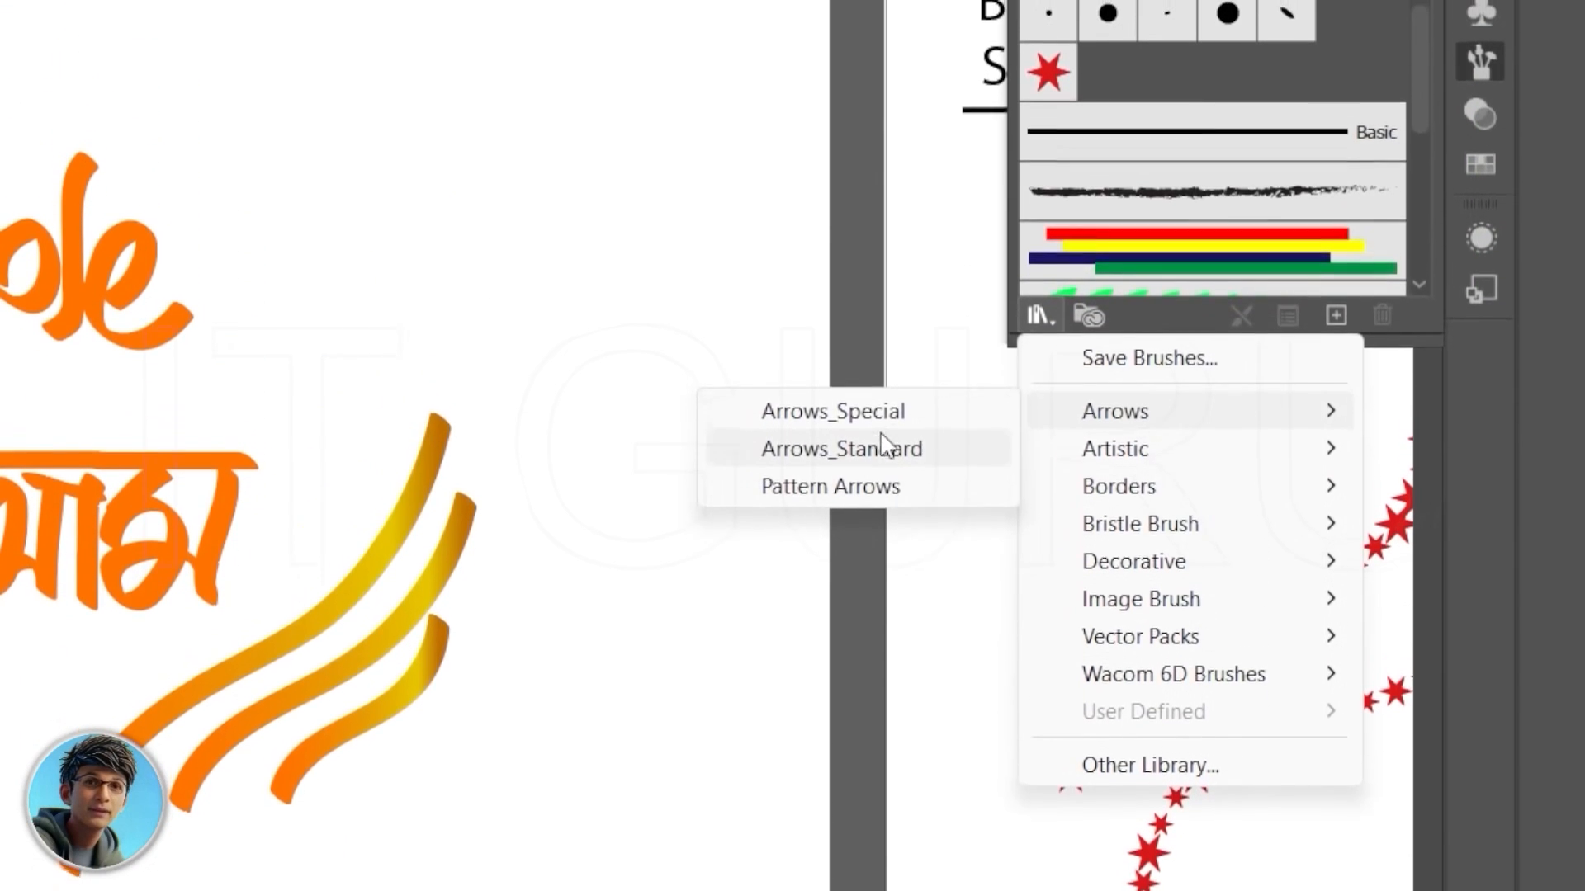
click(873, 393)
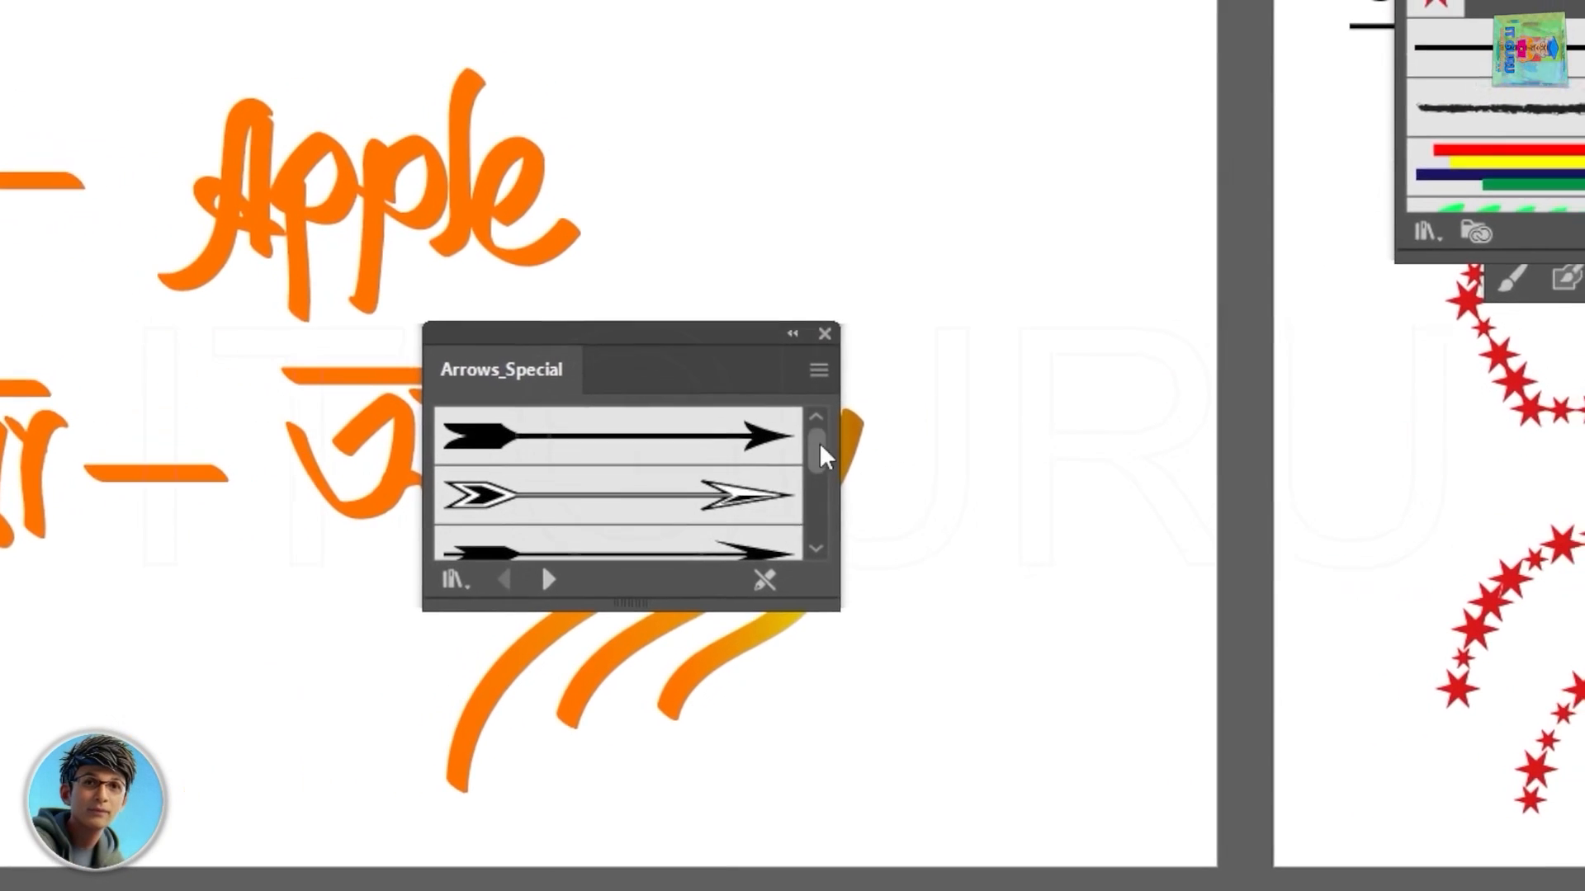
scroll(431, 636, down, 5)
drag(796, 483, 793, 410)
click(800, 302)
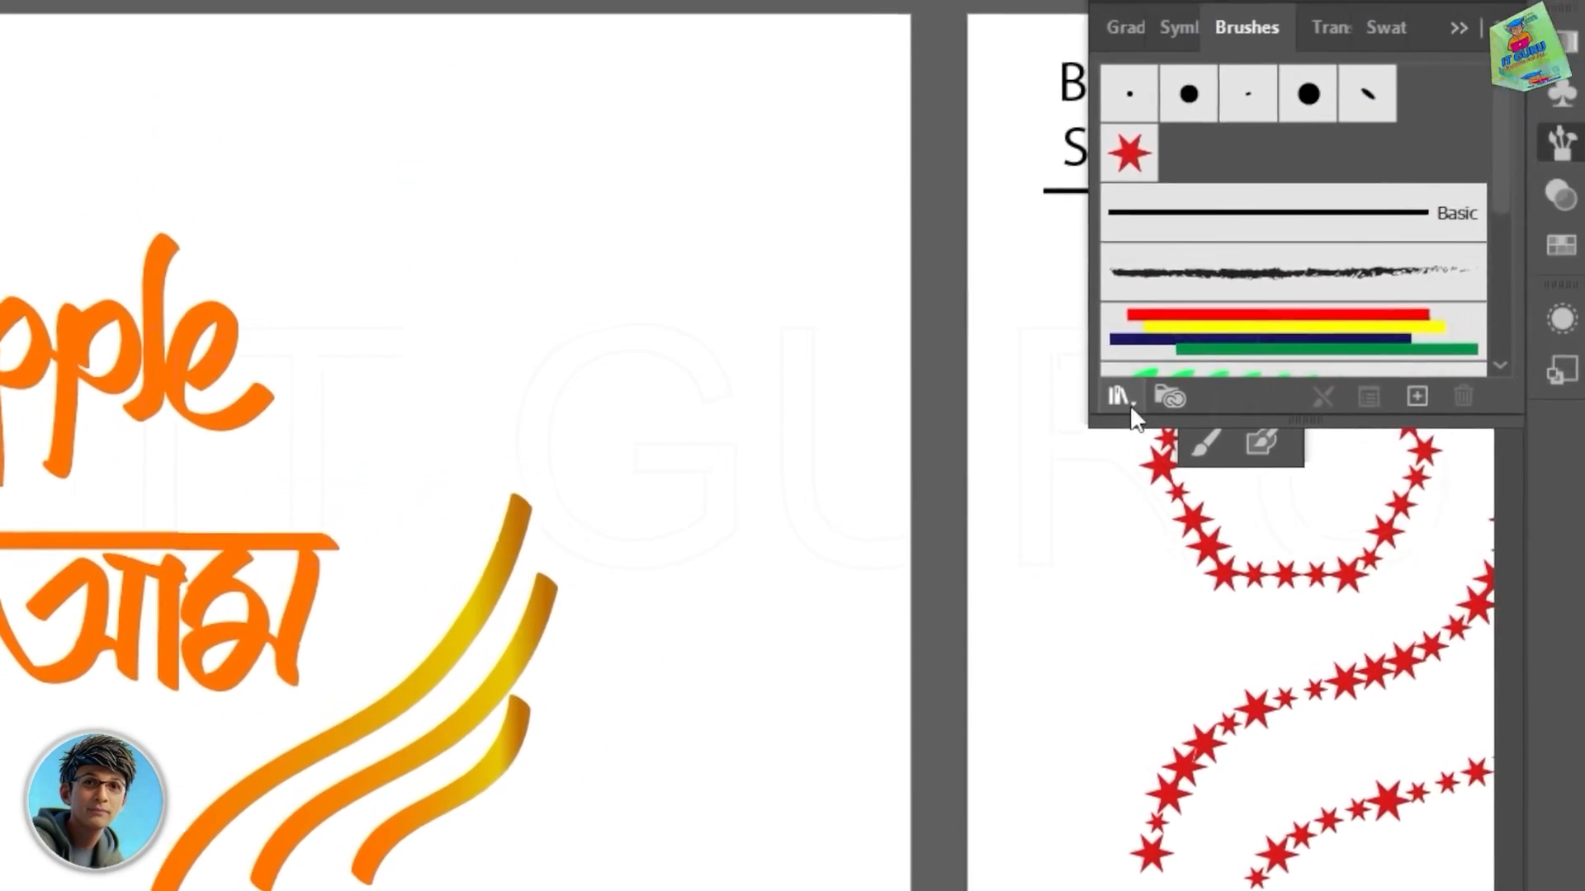
Step: Open the Borders_Frames brush library, look through its frame brushes and close it
click(1392, 338)
mouse_move(1096, 494)
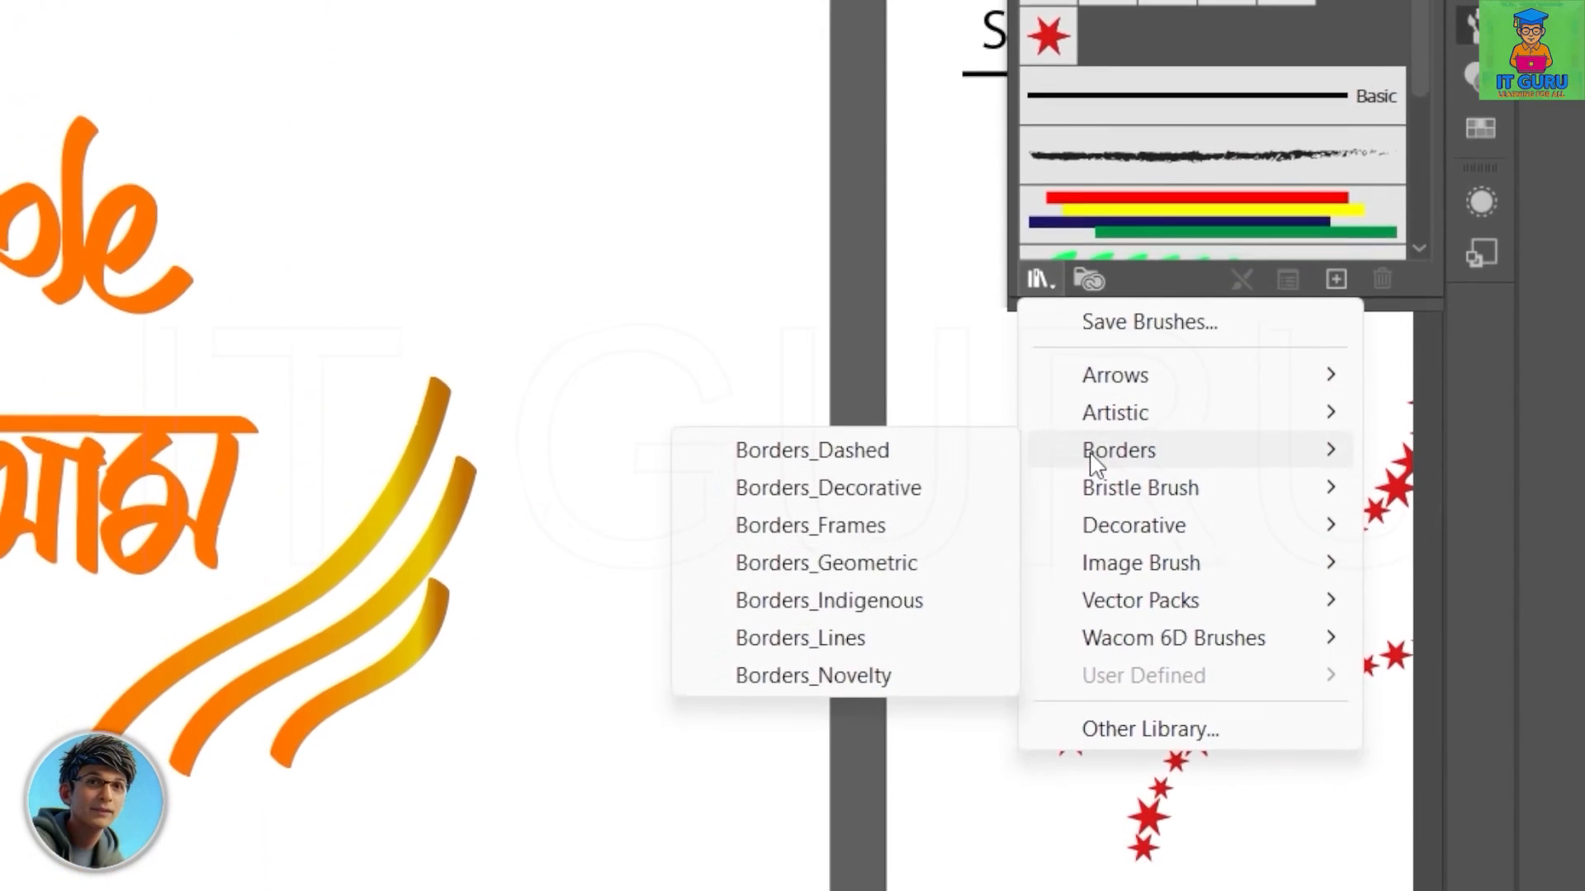
click(839, 454)
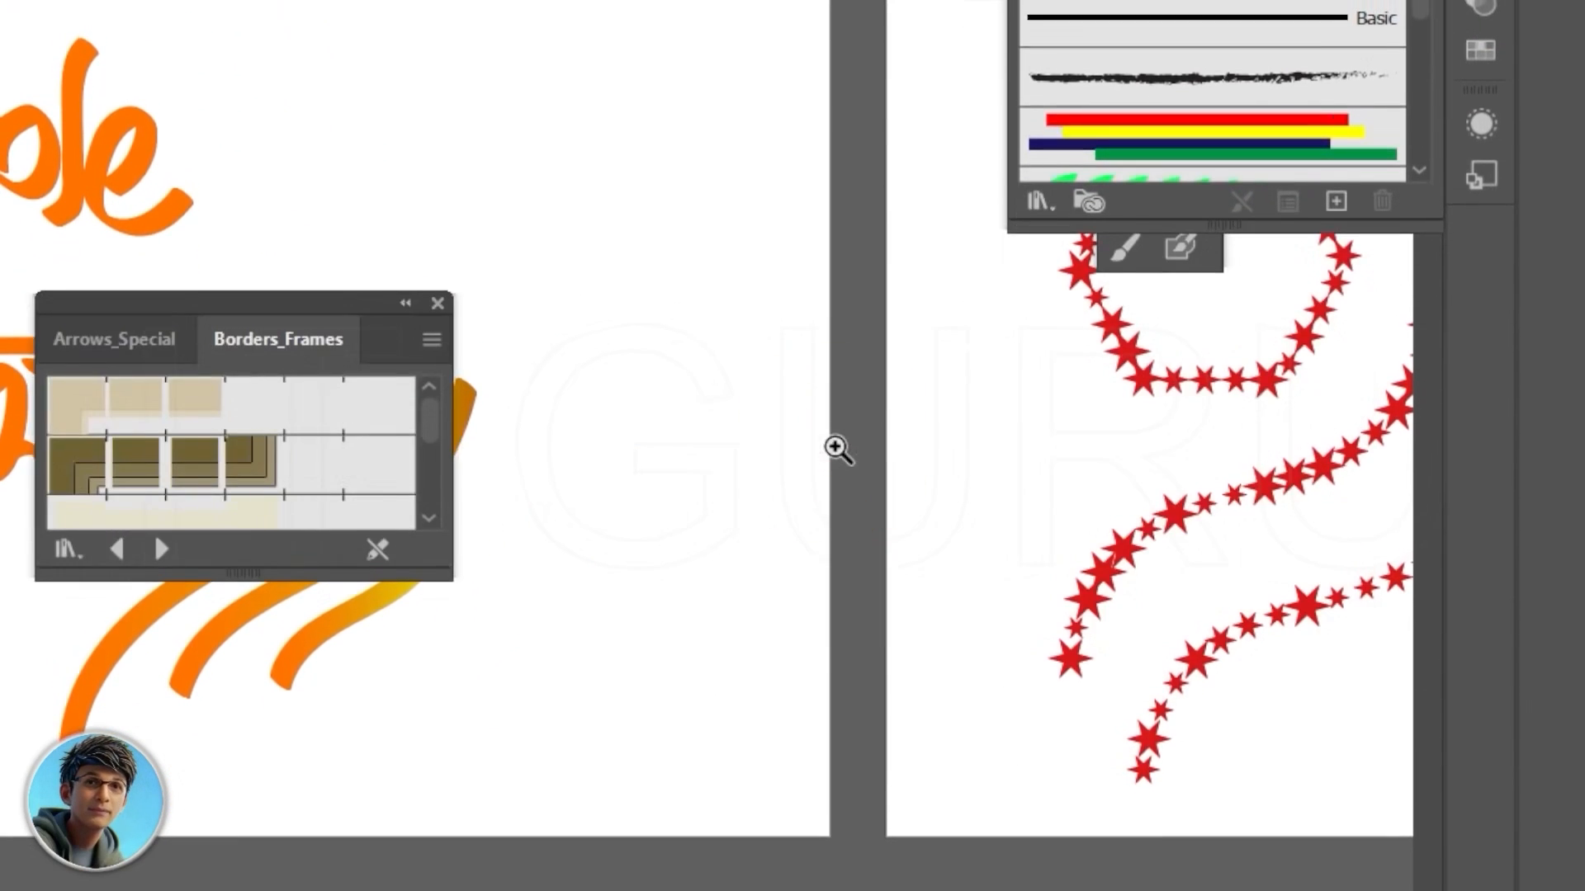
drag(795, 443, 799, 531)
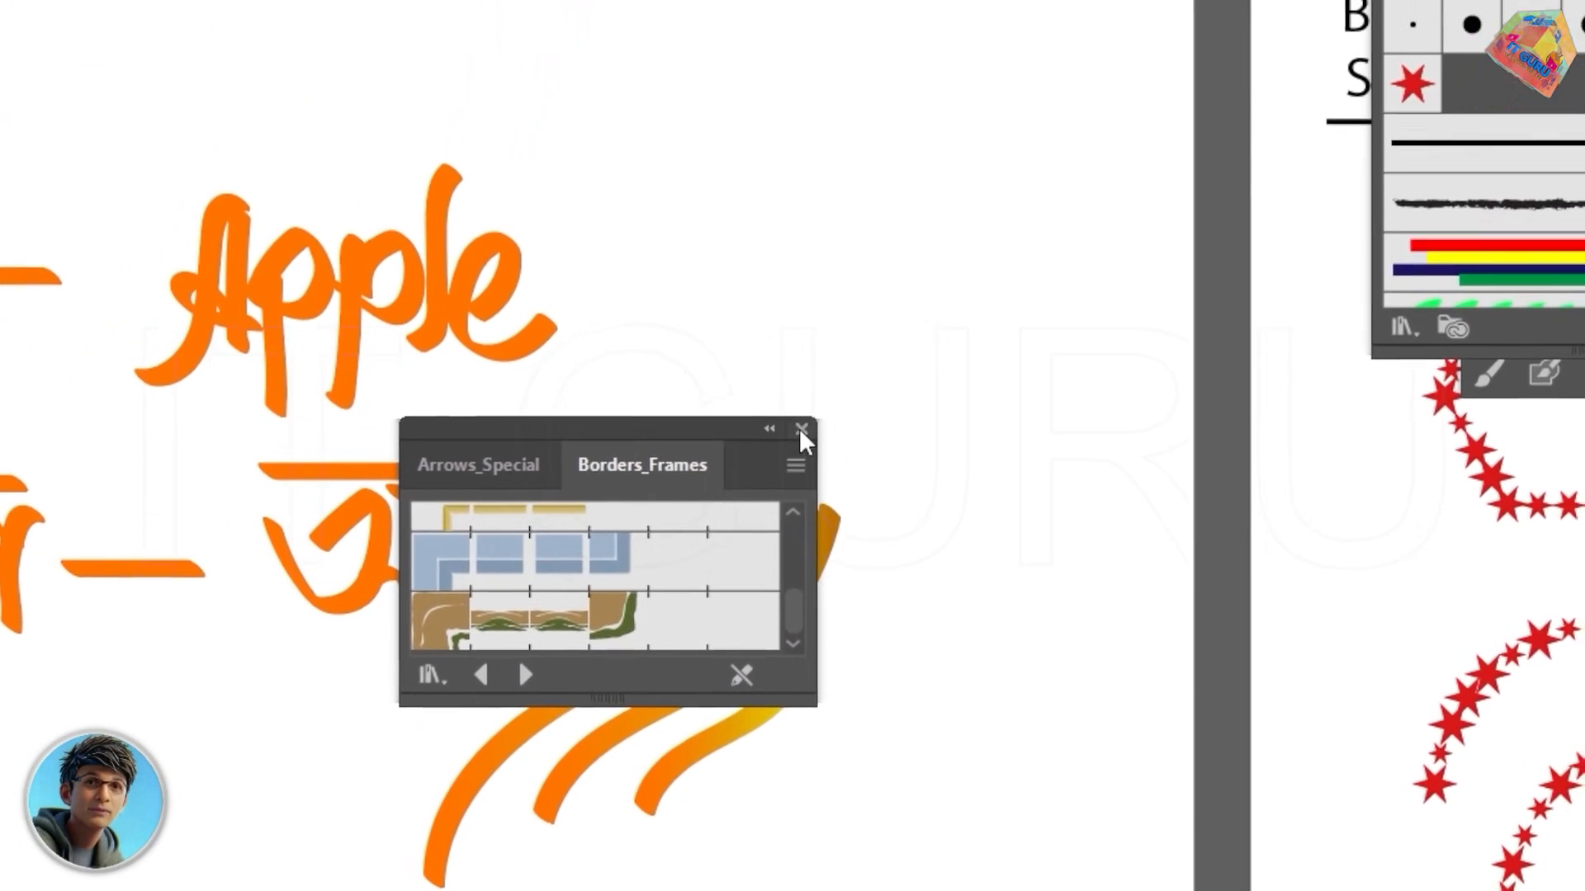
click(821, 376)
Step: Open the Image Brush Library, look through its brushes and close it
click(1422, 274)
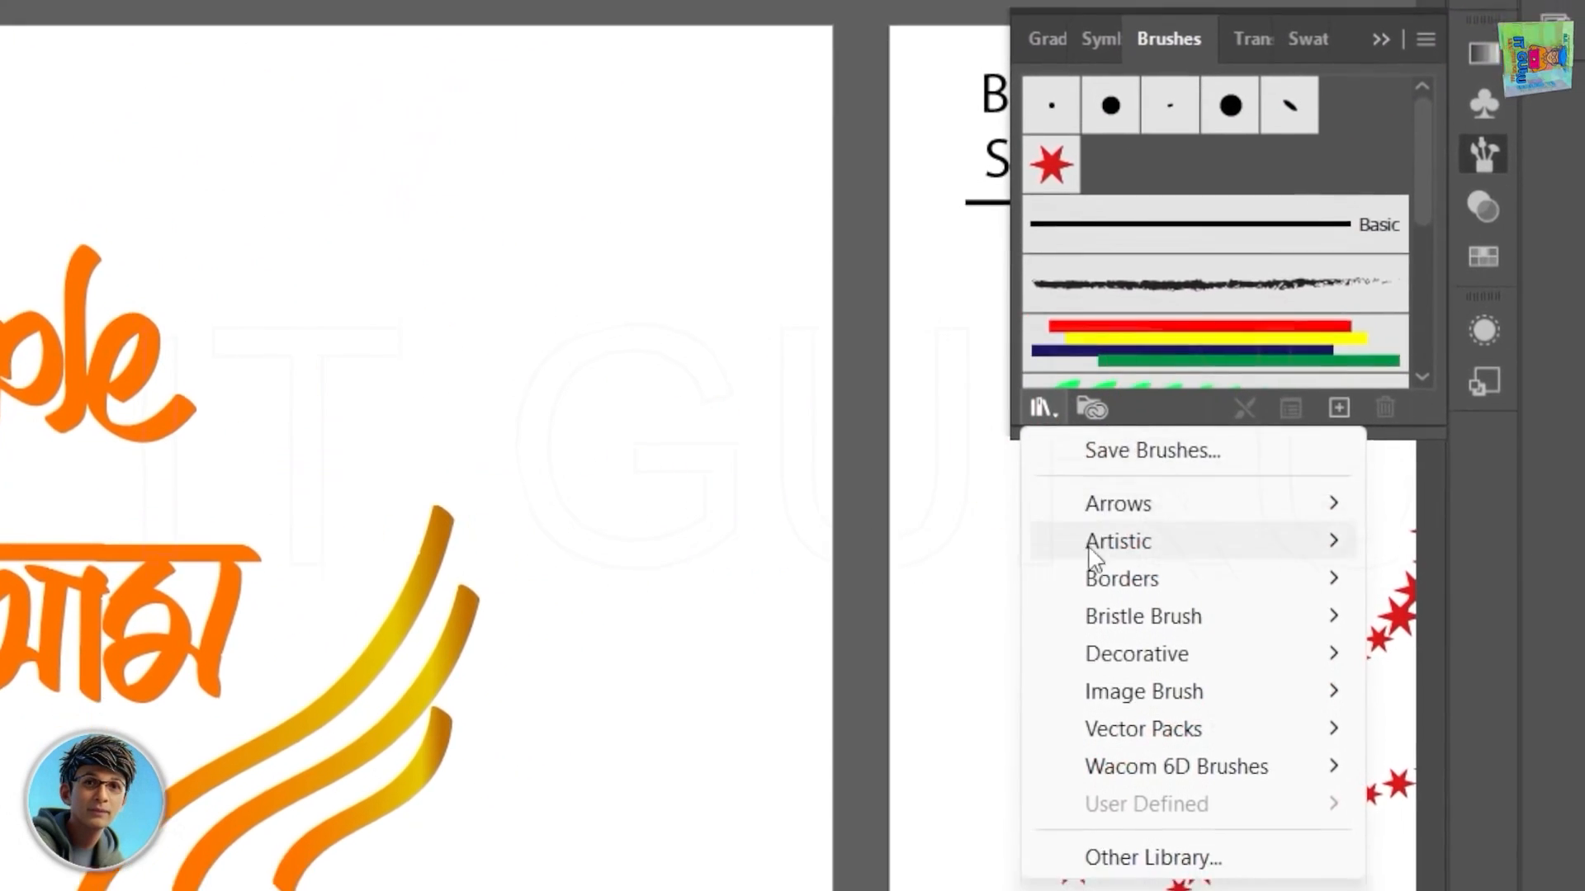
click(1111, 720)
click(828, 453)
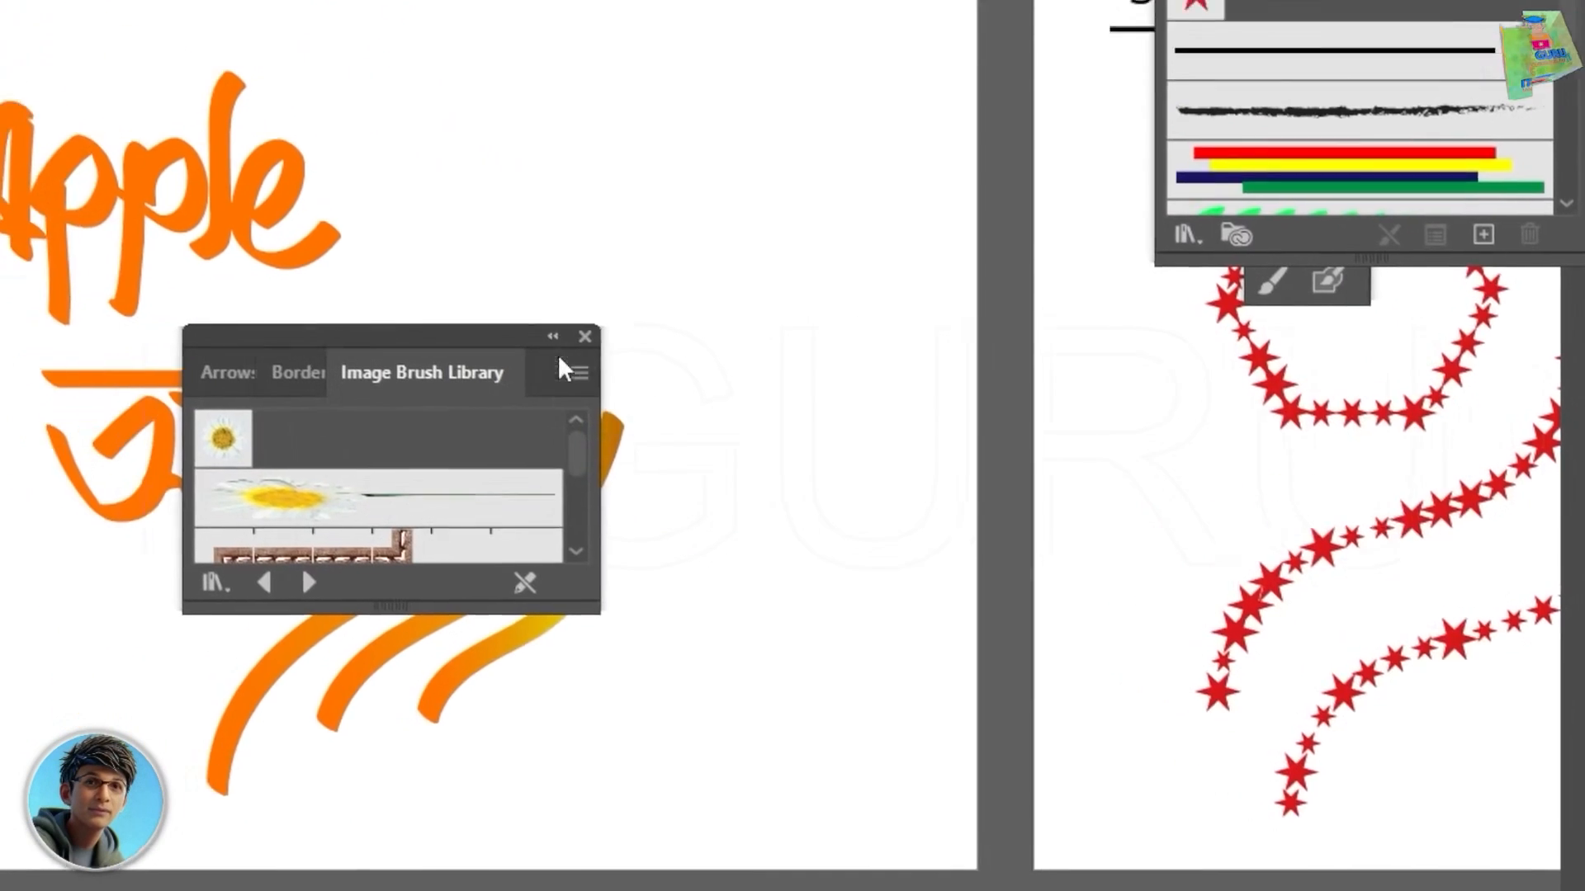
scroll(788, 459, down, 5)
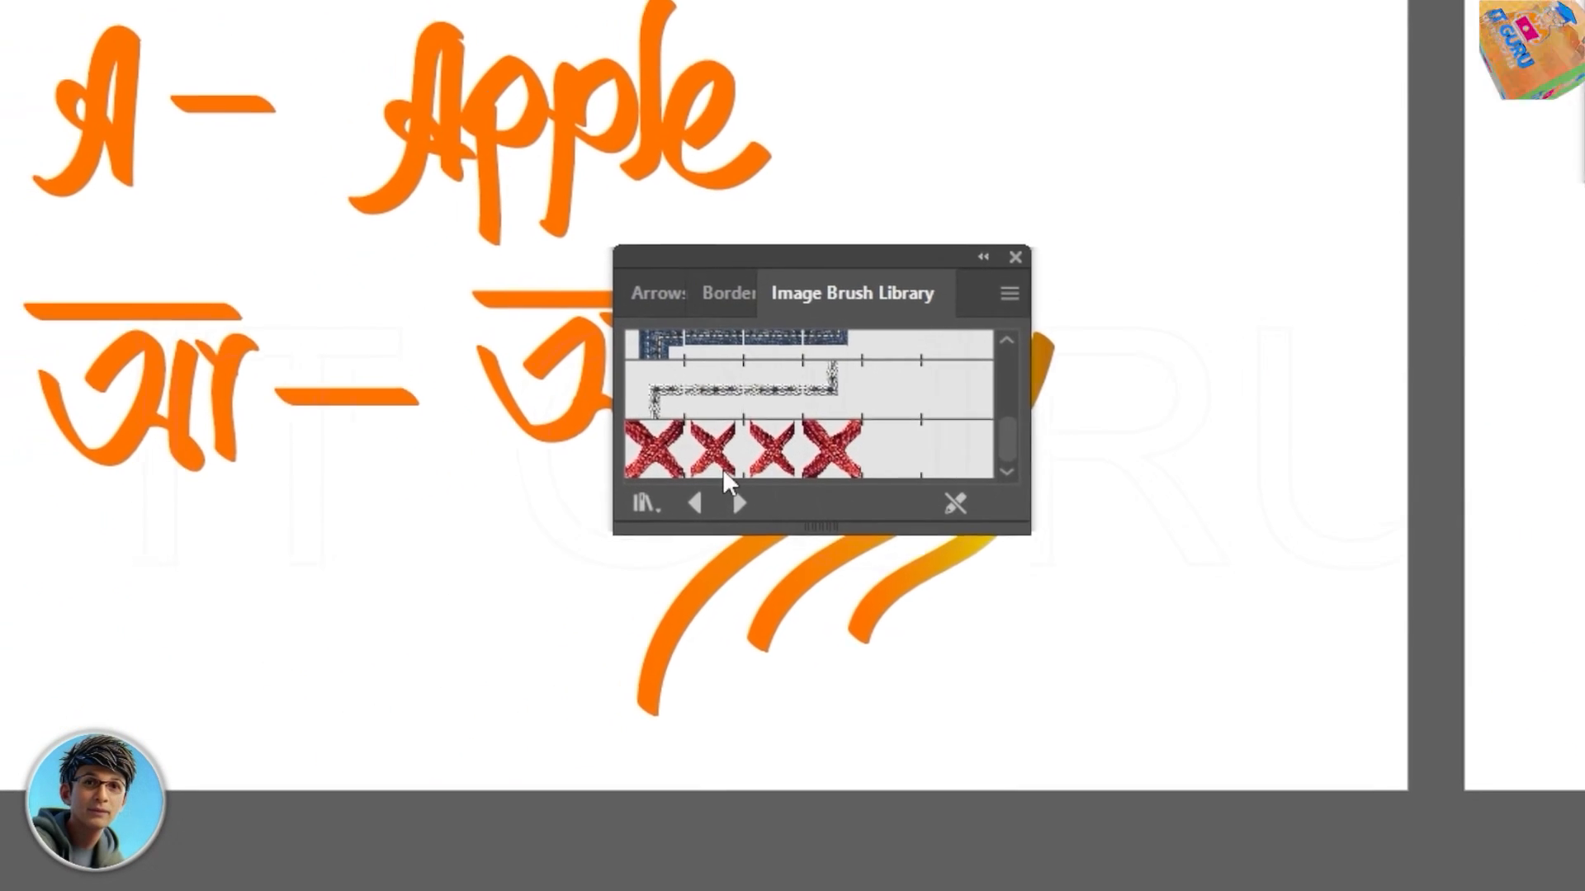
scroll(797, 461, up, 5)
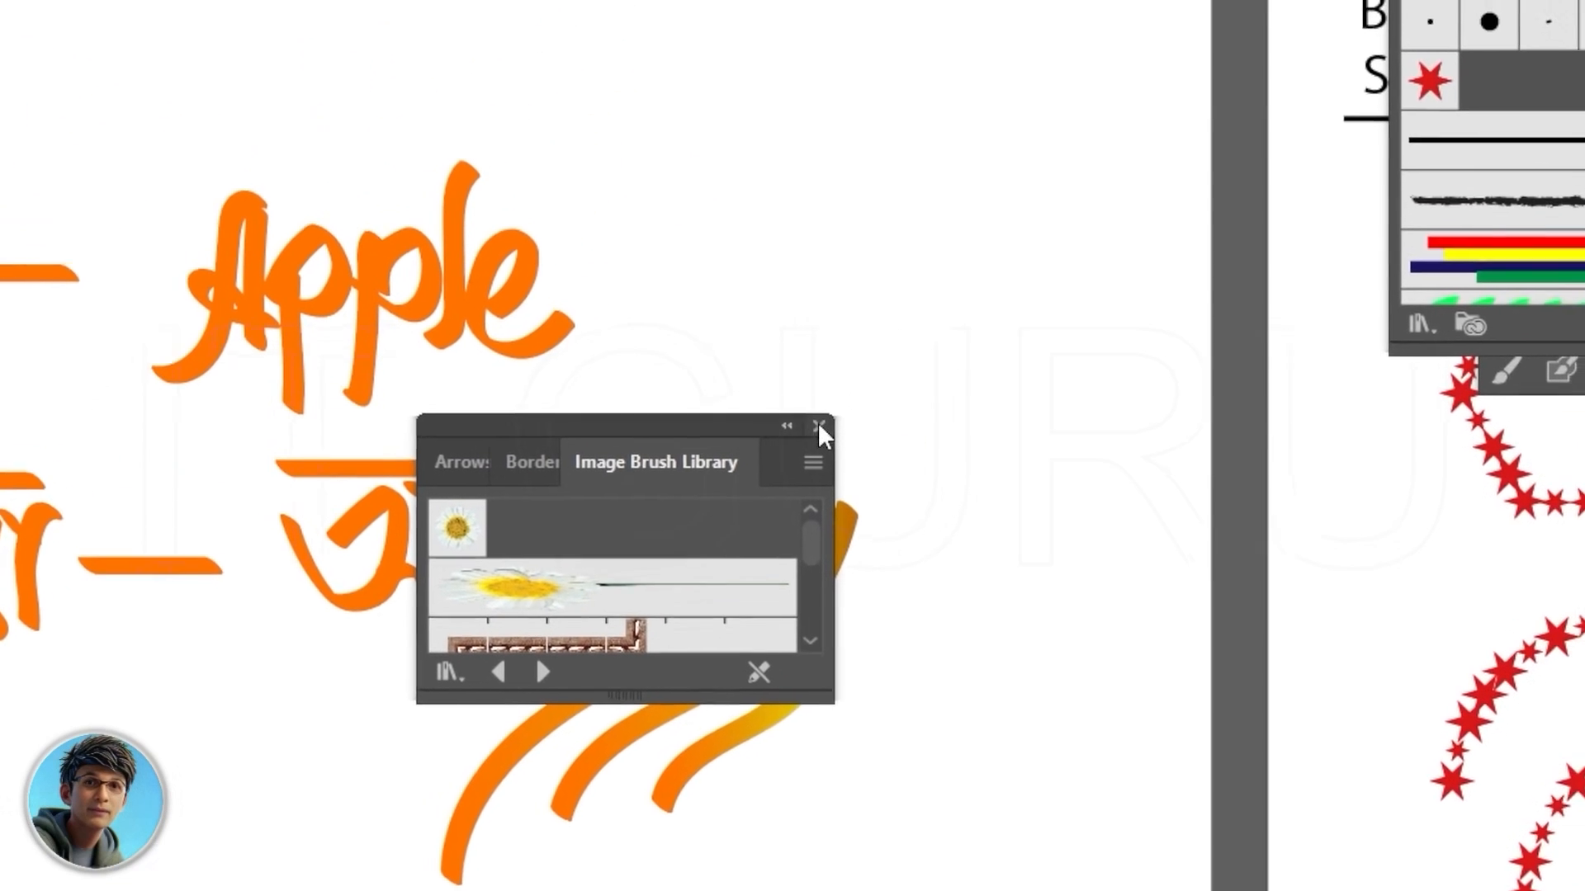
click(925, 254)
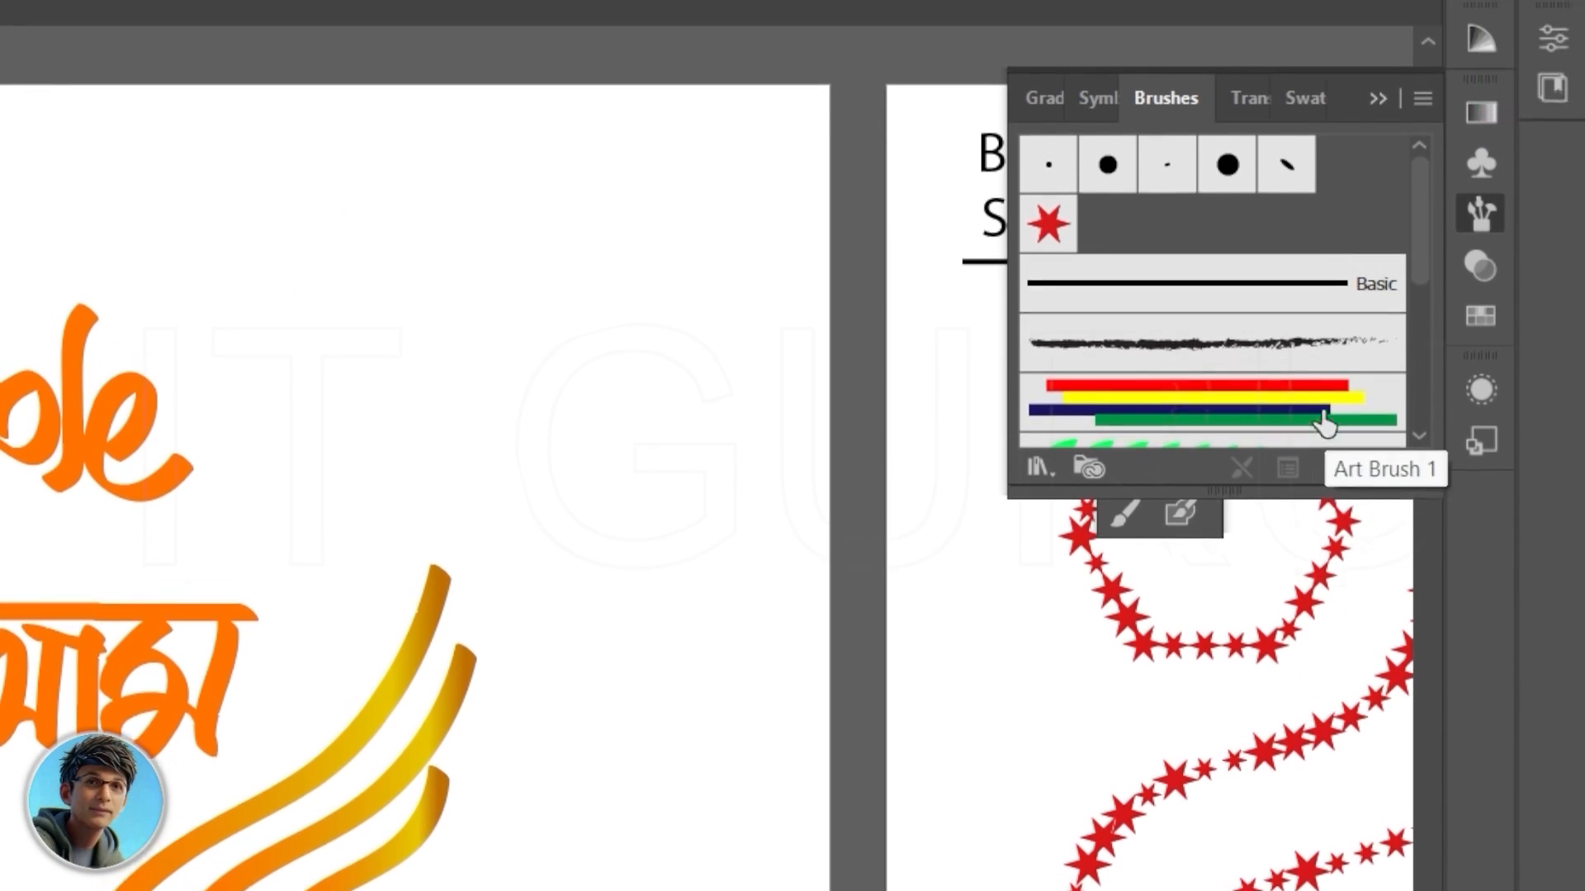
Step: Start a new brush of the Calligraphic Brush type and open its options
scroll(1324, 404, down, 5)
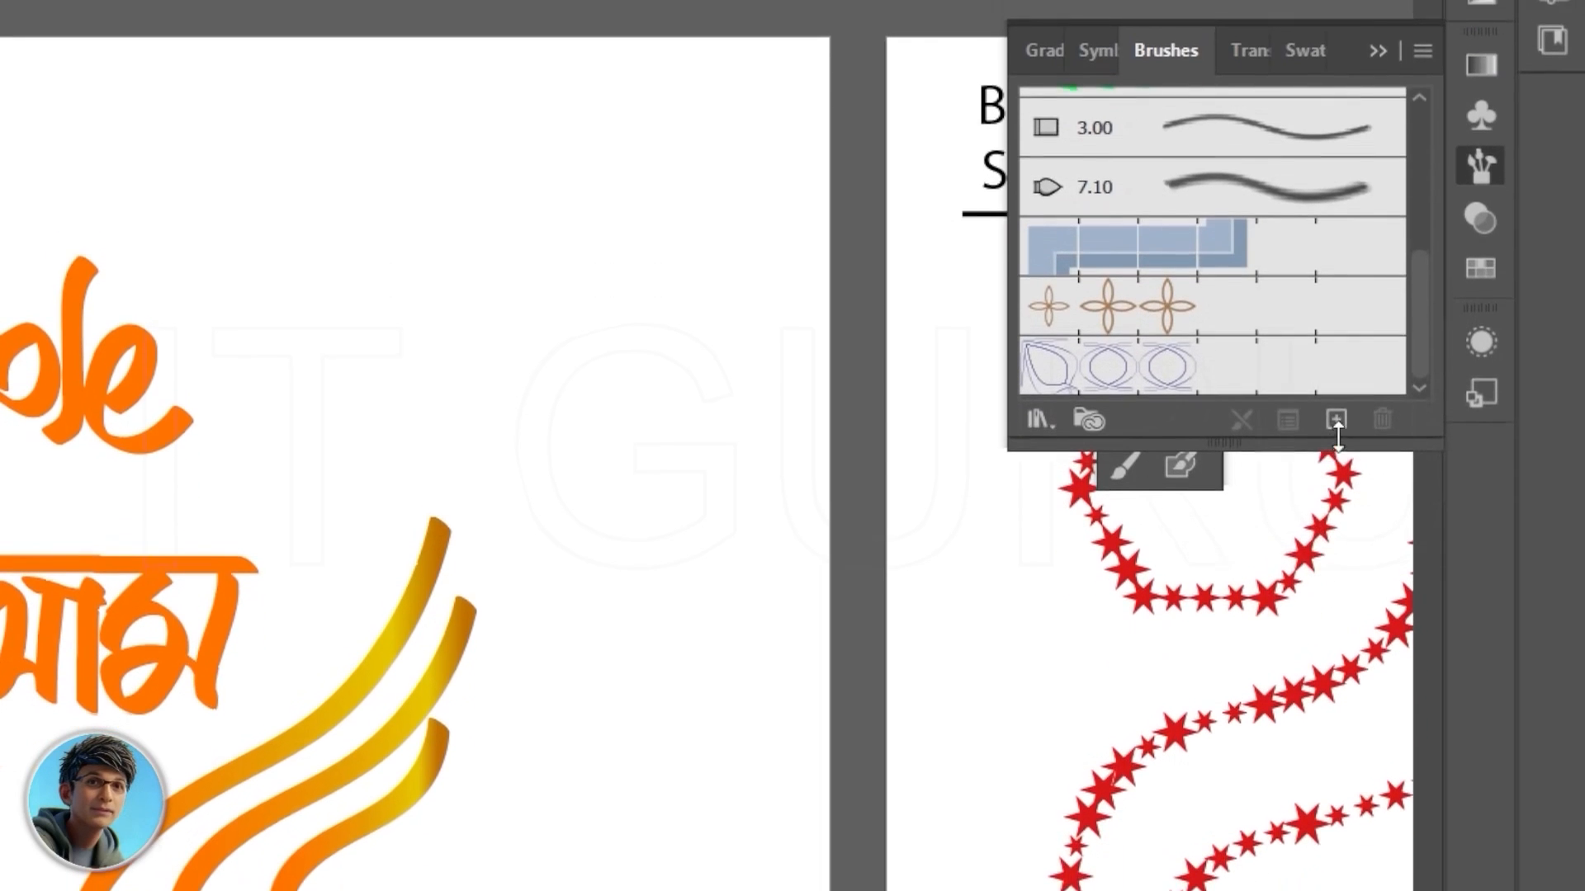
click(1336, 410)
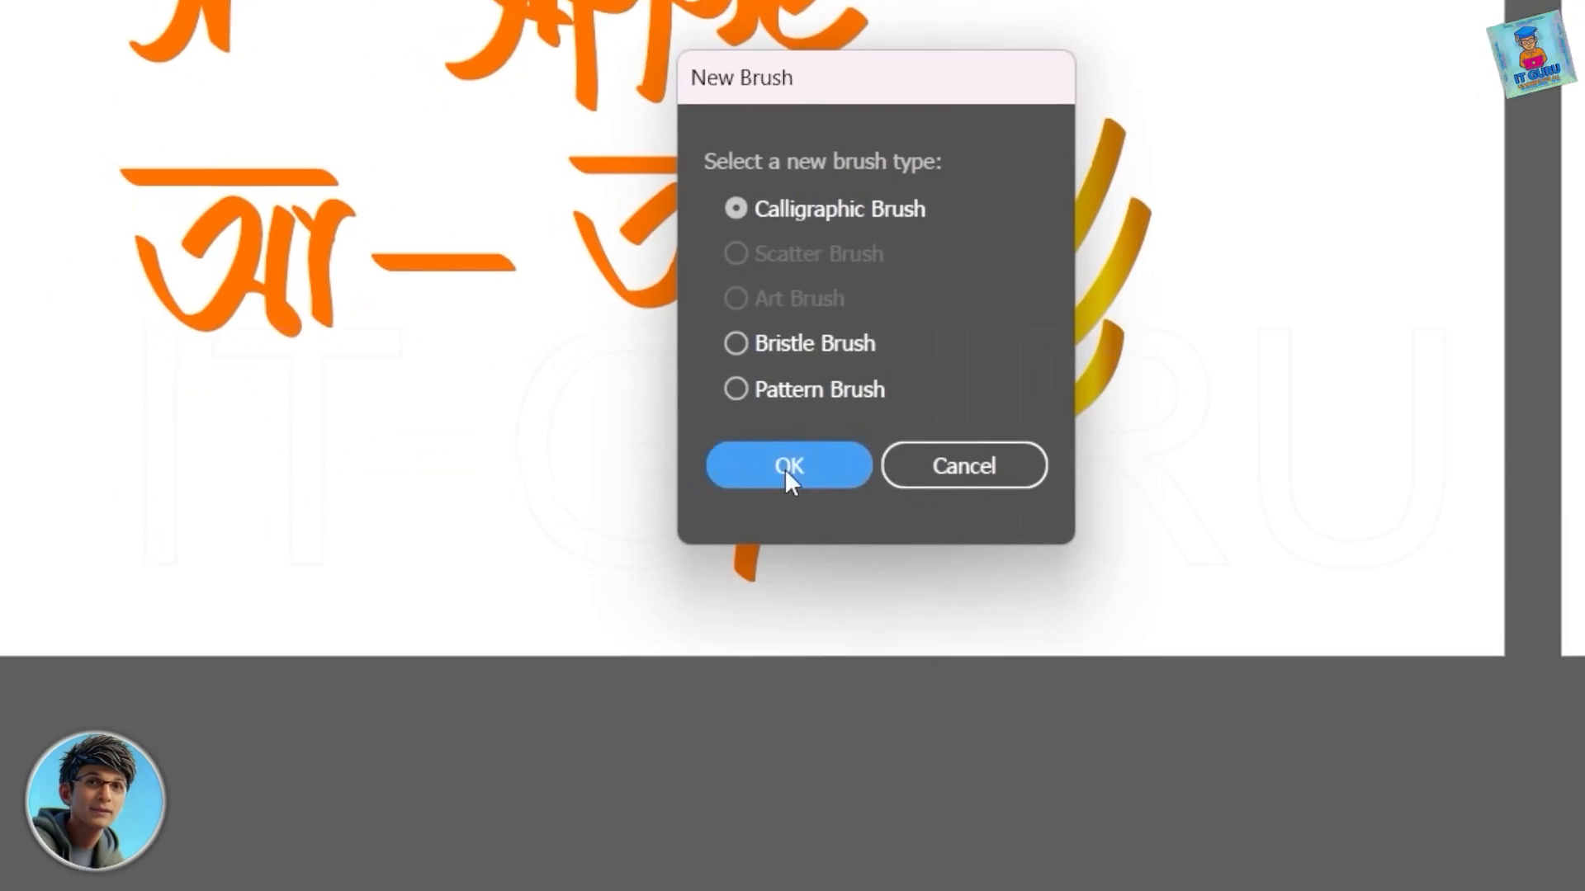
click(772, 687)
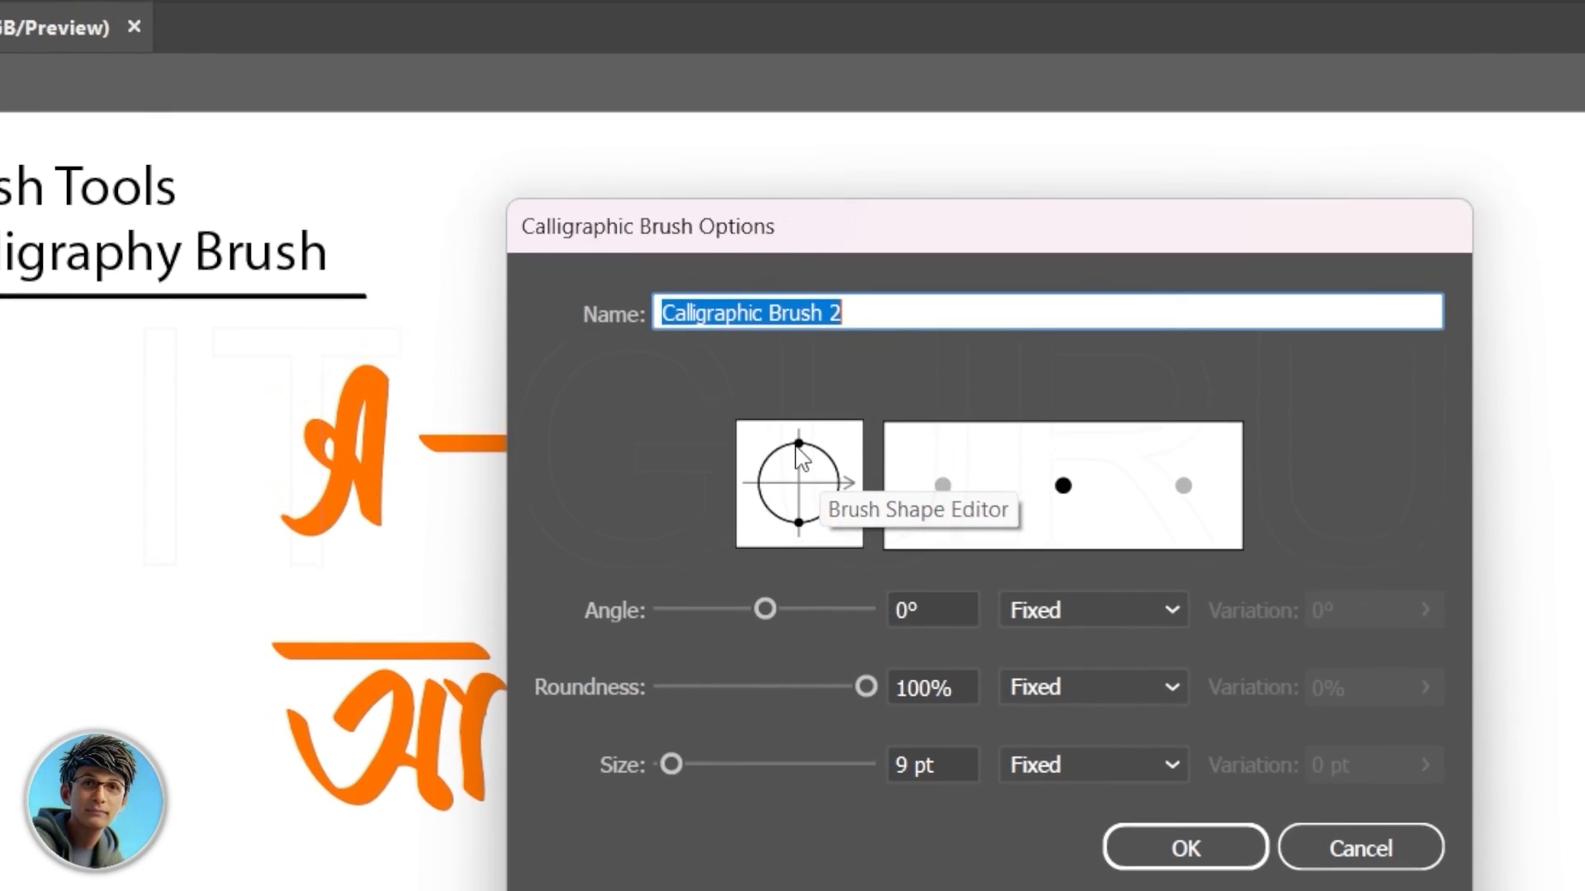
Step: Rotate the new brush's tip to a 26° angle in the Brush Shape Editor and check the shape preview
mouse_move(797, 455)
mouse_down()
mouse_move(799, 477)
mouse_move(798, 421)
mouse_up()
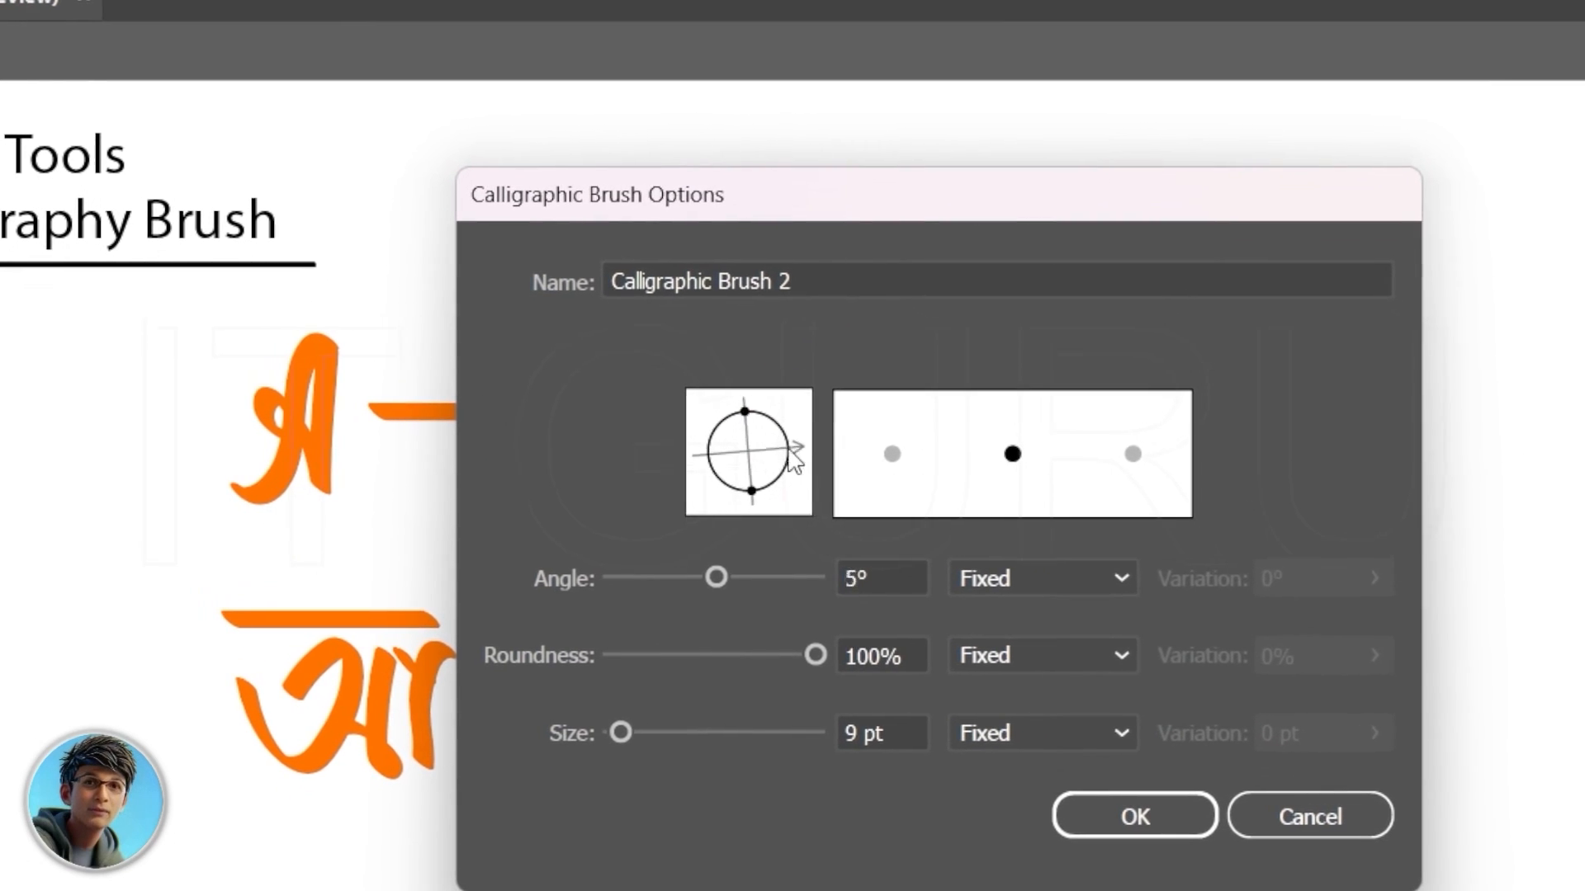
mouse_move(766, 439)
mouse_down()
mouse_move(728, 443)
mouse_move(718, 474)
mouse_move(746, 423)
mouse_move(842, 450)
mouse_up()
click(906, 489)
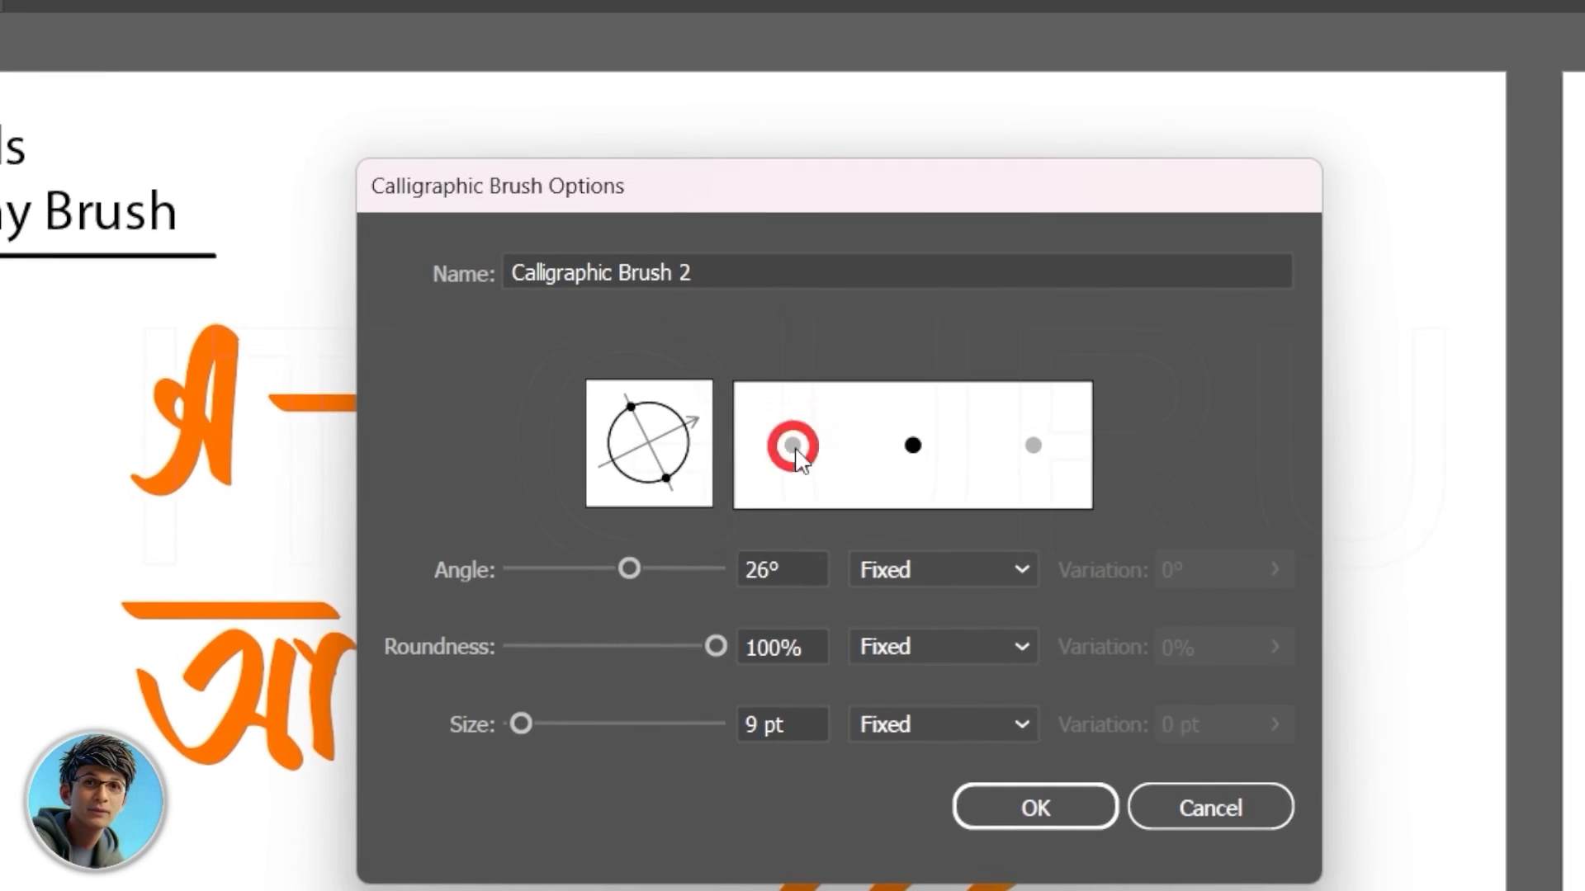
click(845, 445)
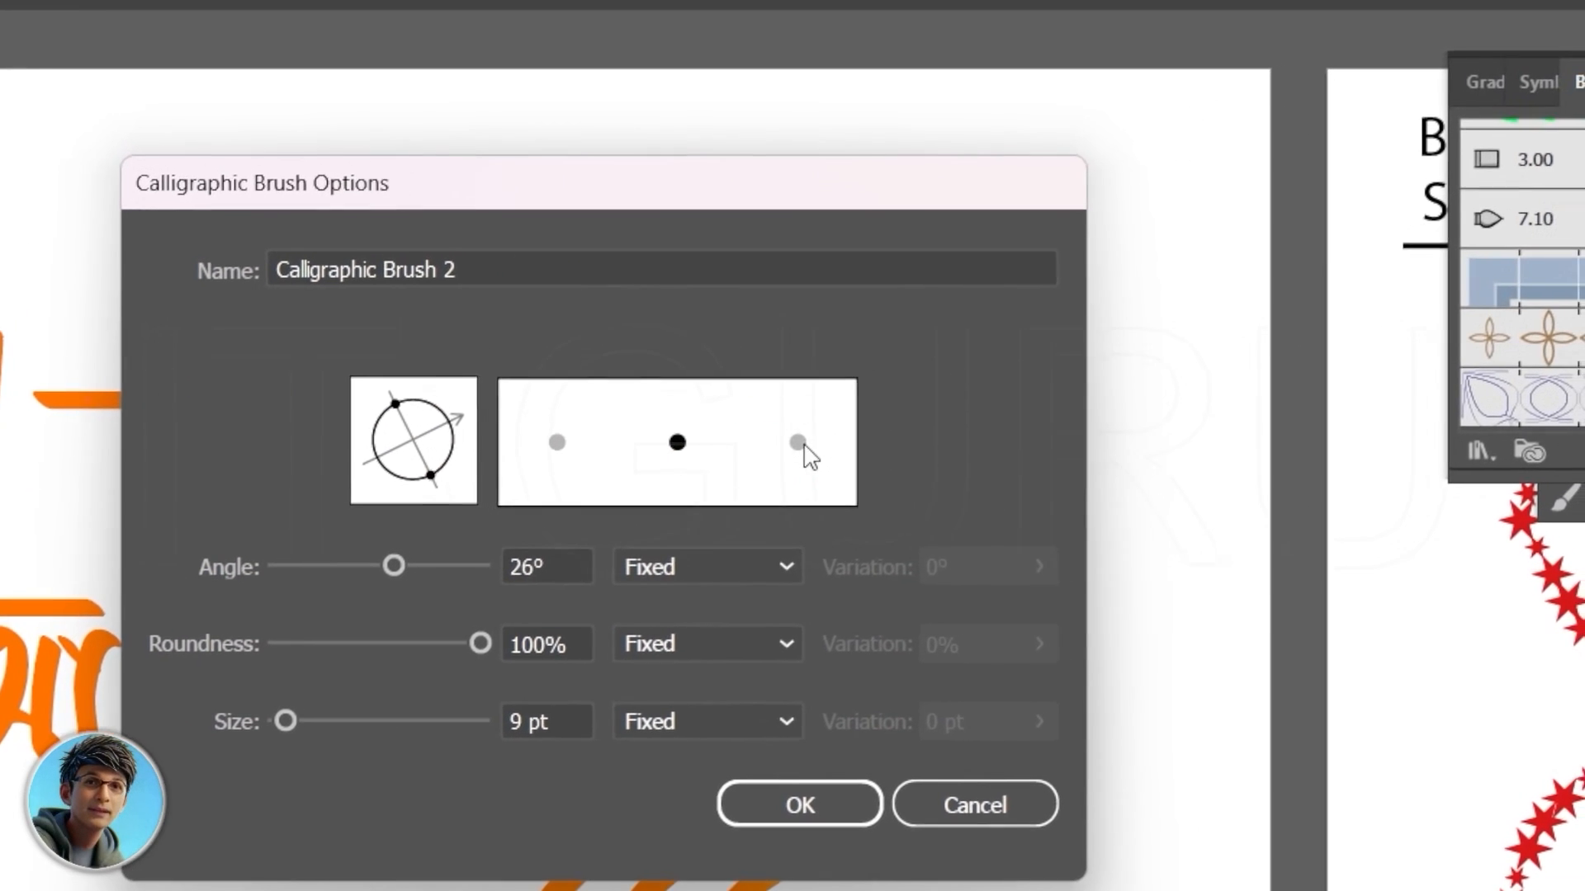
click(690, 446)
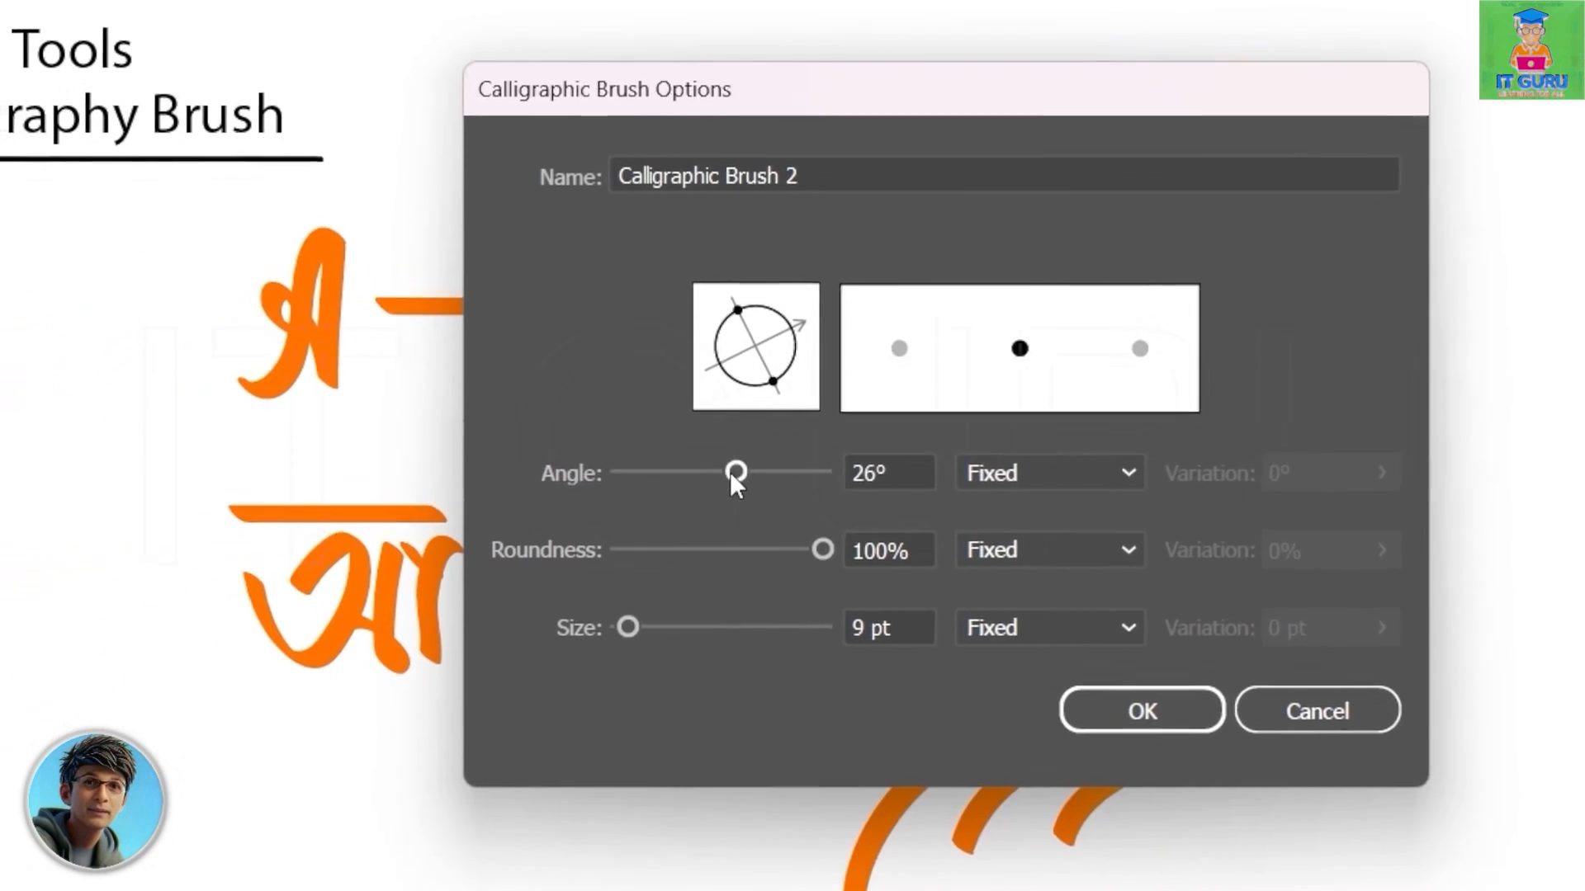
Step: Set the calligraphic brush's angle to 141°, try out the roundness and leave it at 100%
drag(734, 474, 676, 474)
drag(781, 443, 908, 442)
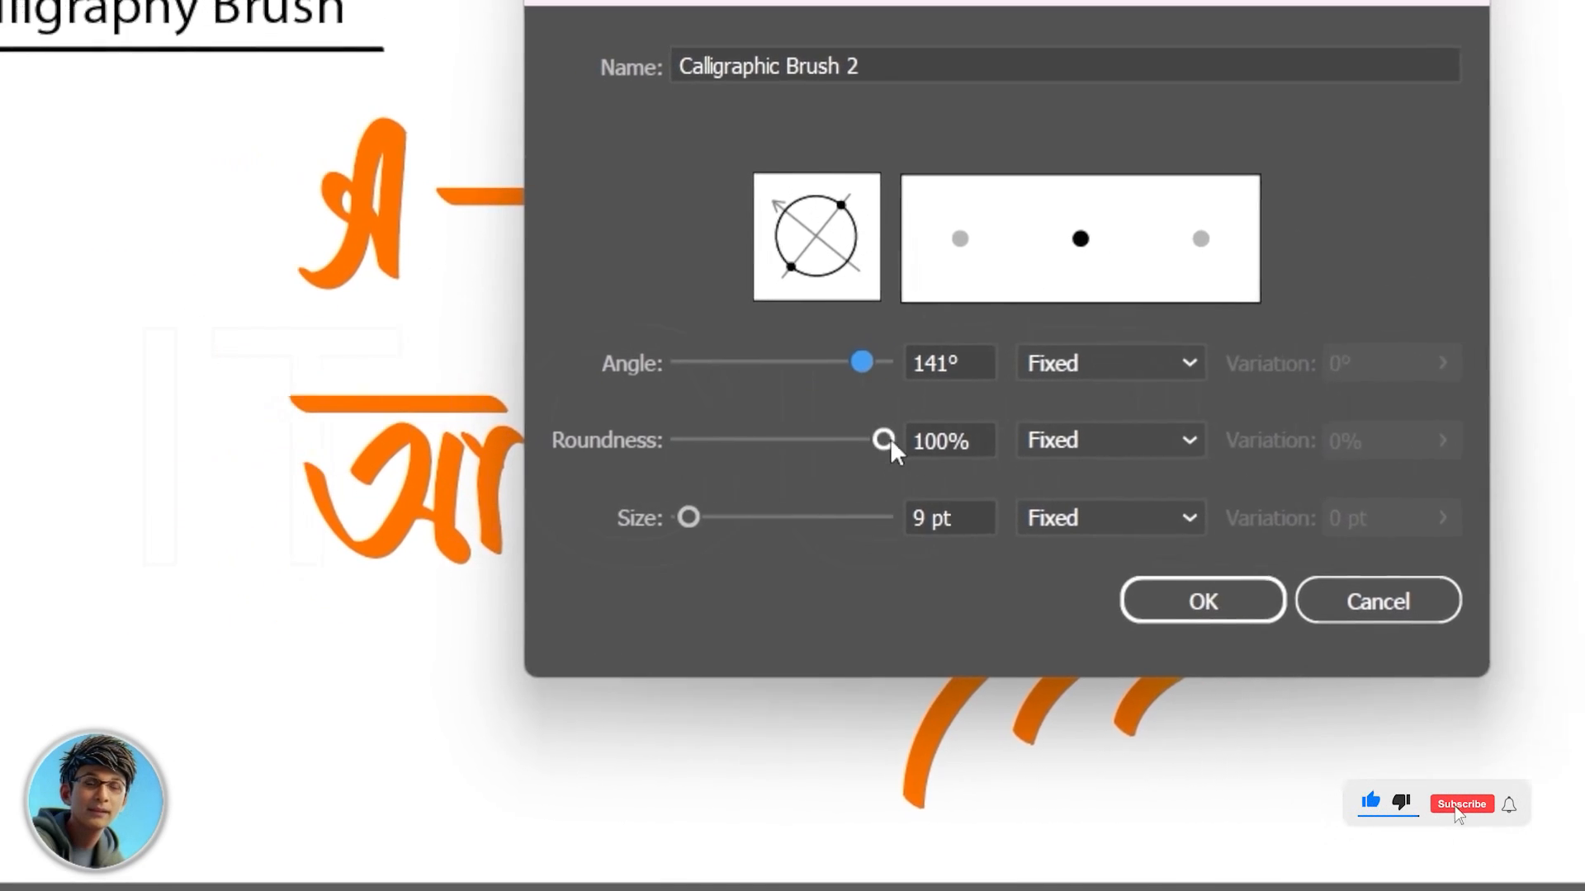
mouse_move(808, 449)
mouse_down()
mouse_move(596, 449)
mouse_move(935, 459)
mouse_up()
drag(793, 300, 774, 332)
drag(827, 434, 791, 478)
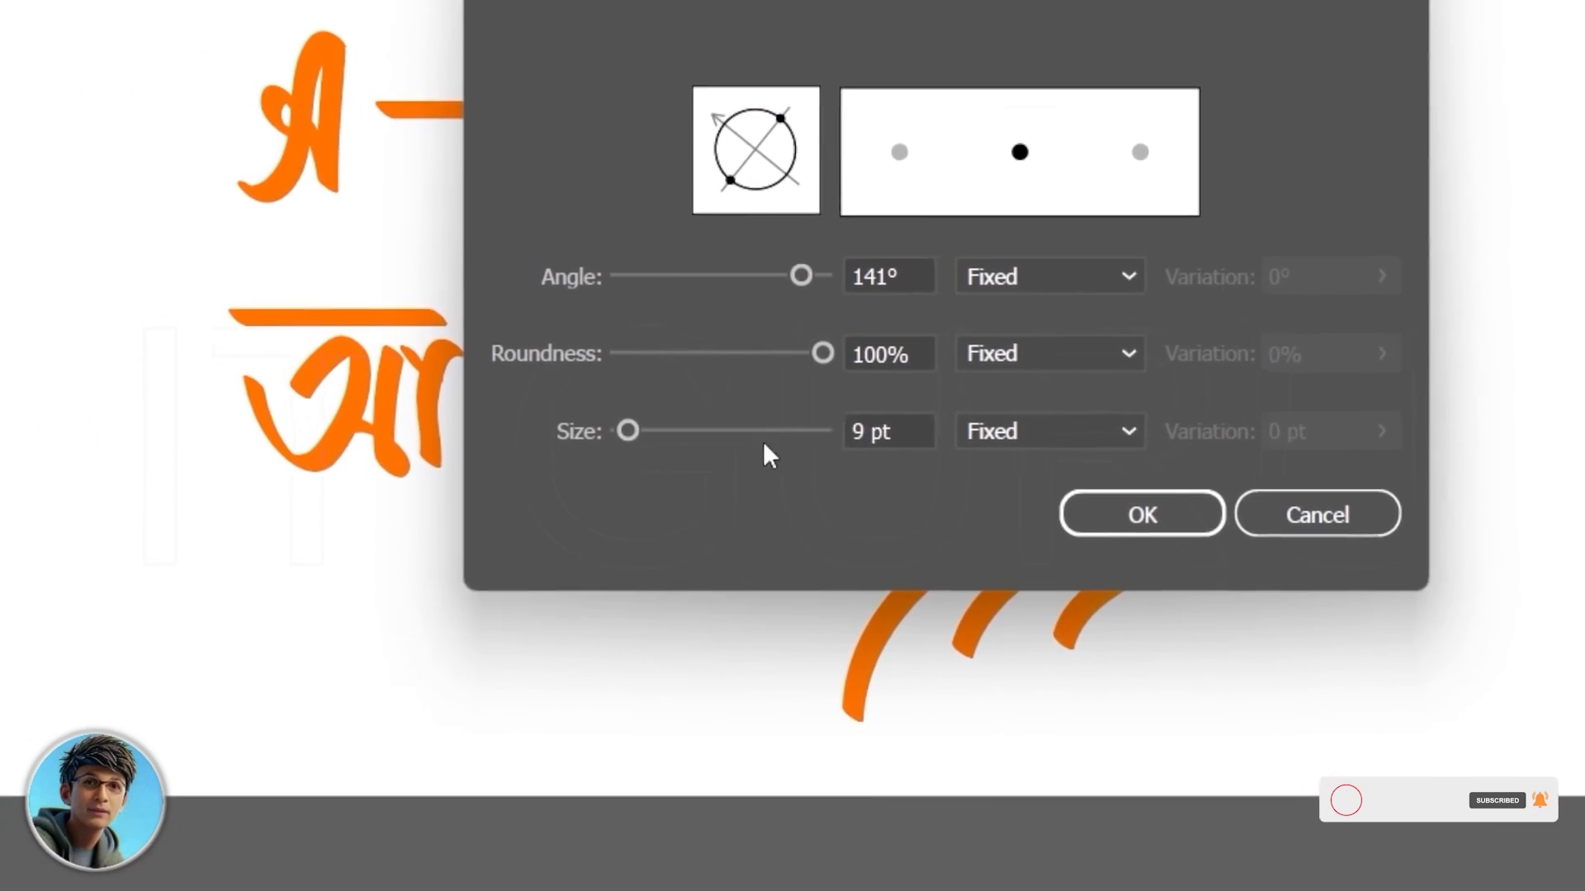
Step: Try a much larger calligraphic brush size and settle on 50 pt
drag(748, 439, 900, 439)
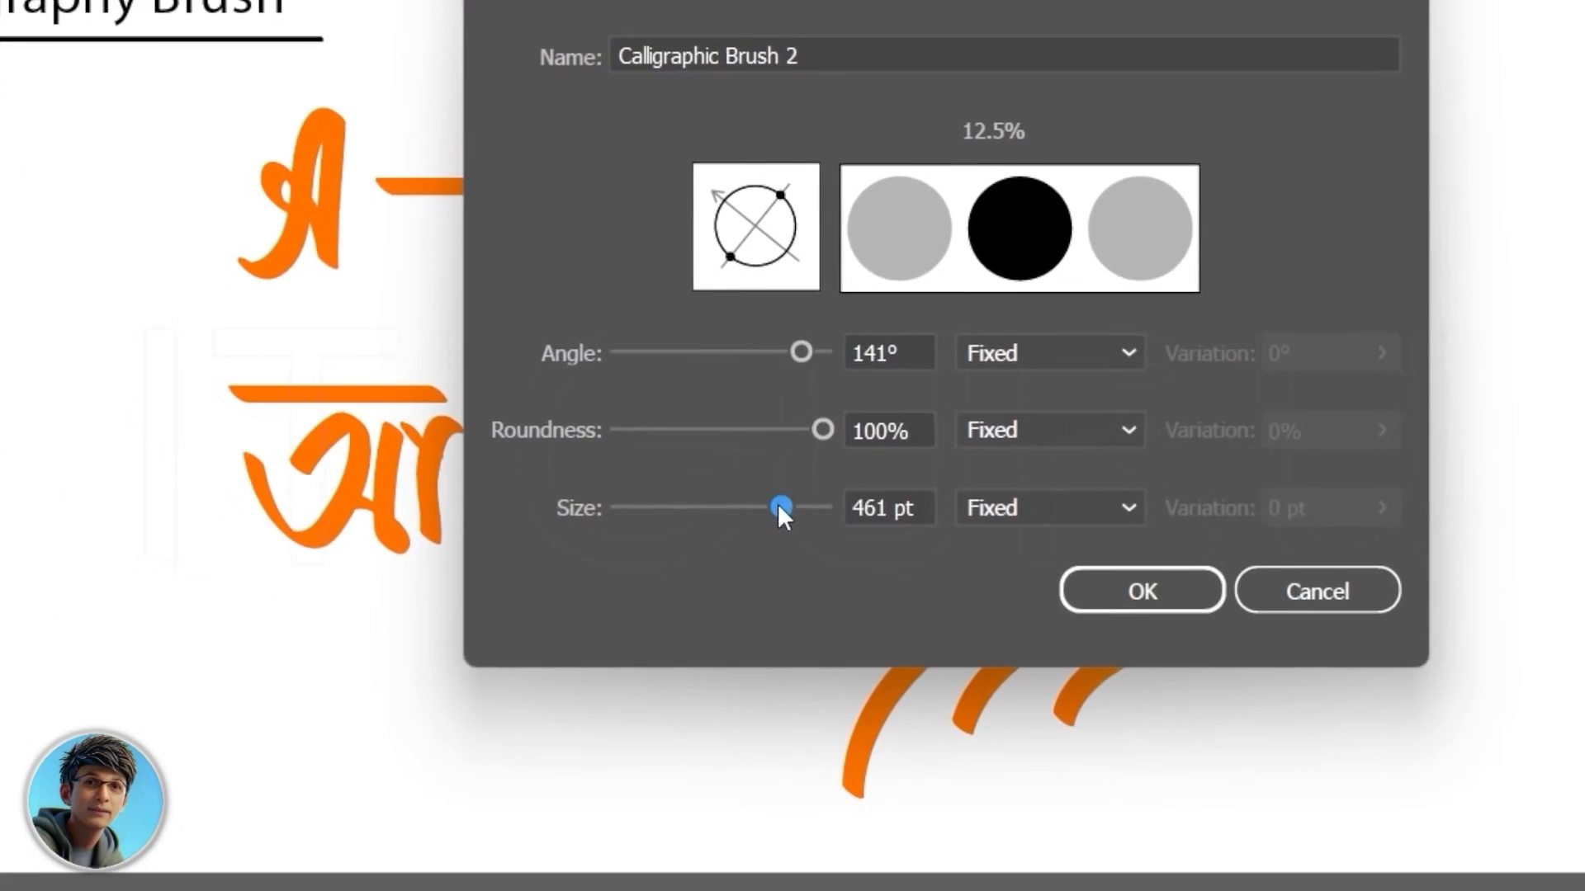
drag(675, 675, 537, 675)
drag(766, 449, 797, 450)
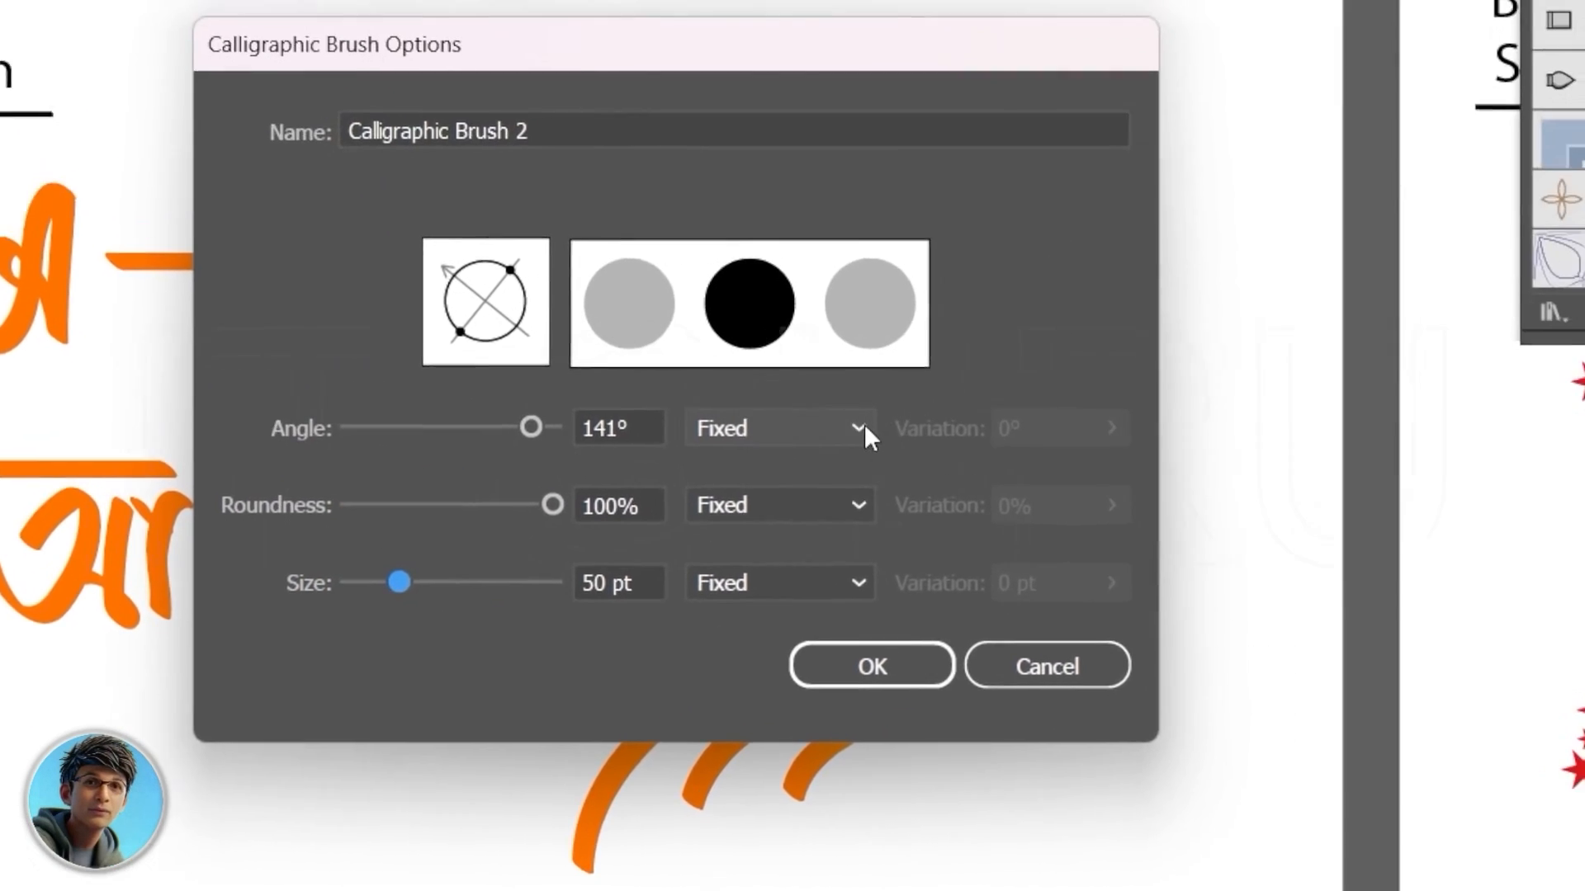
Step: Try Random for the brush angle with a 78° variation, and Random for the roundness
click(1255, 289)
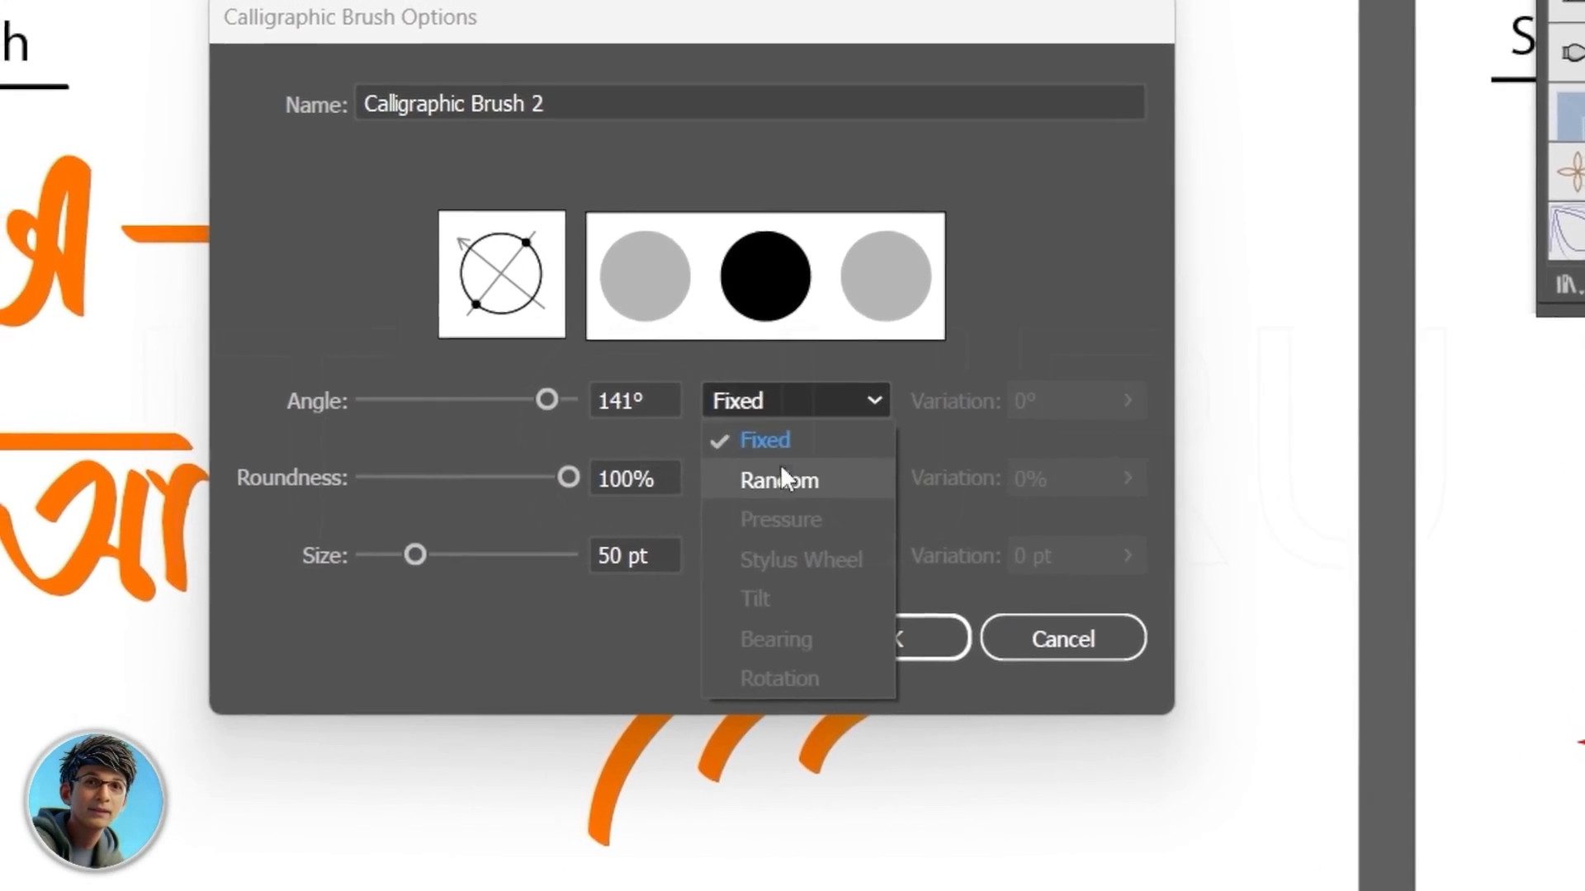
click(792, 450)
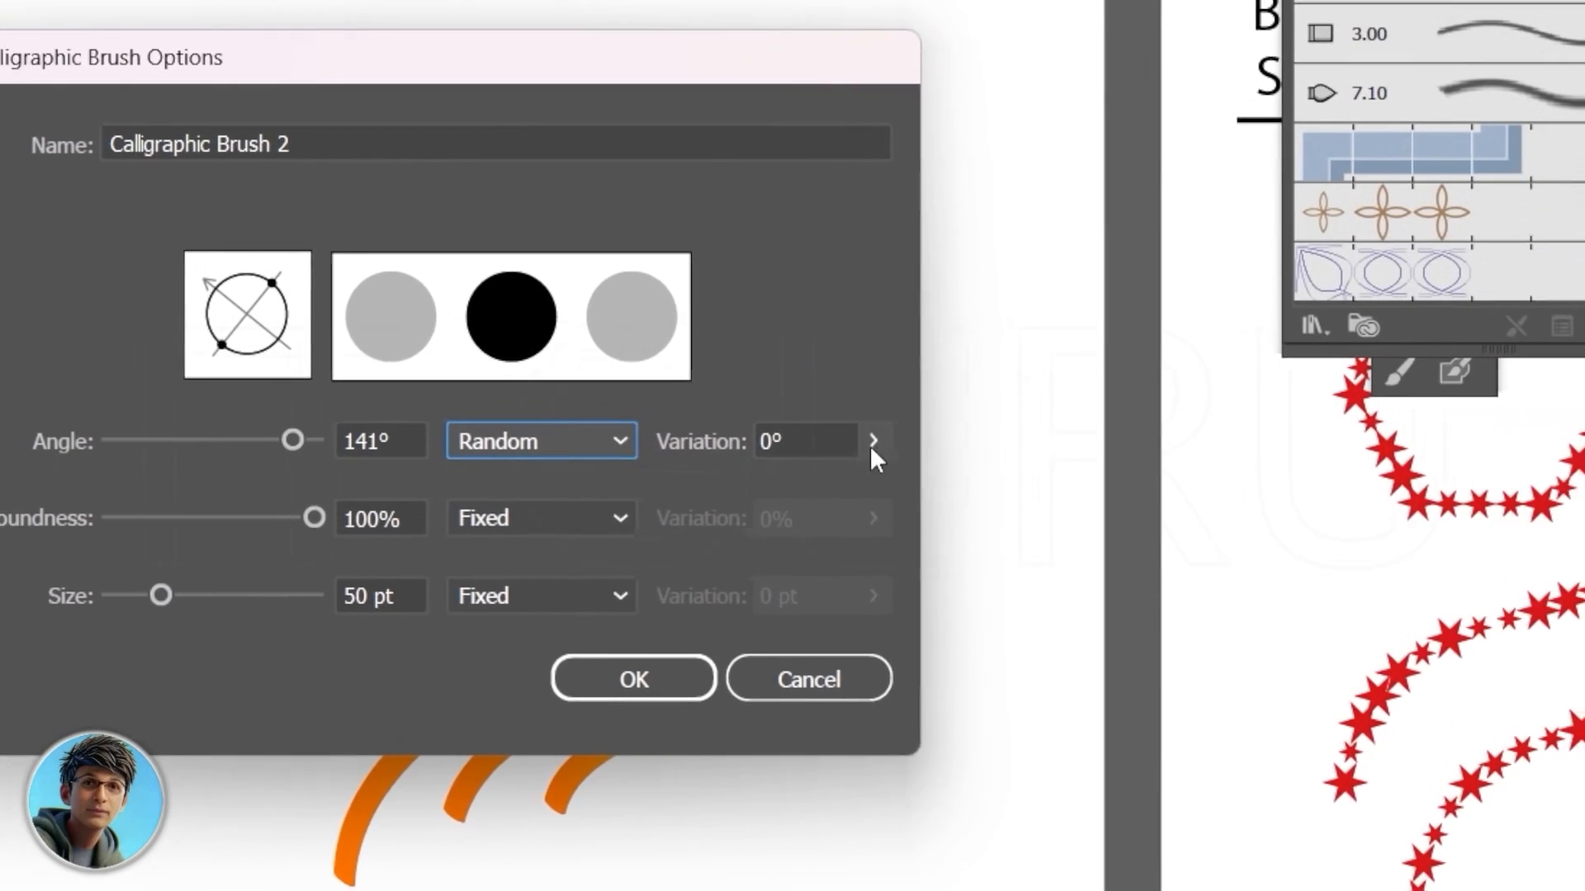
click(812, 450)
drag(661, 486, 787, 451)
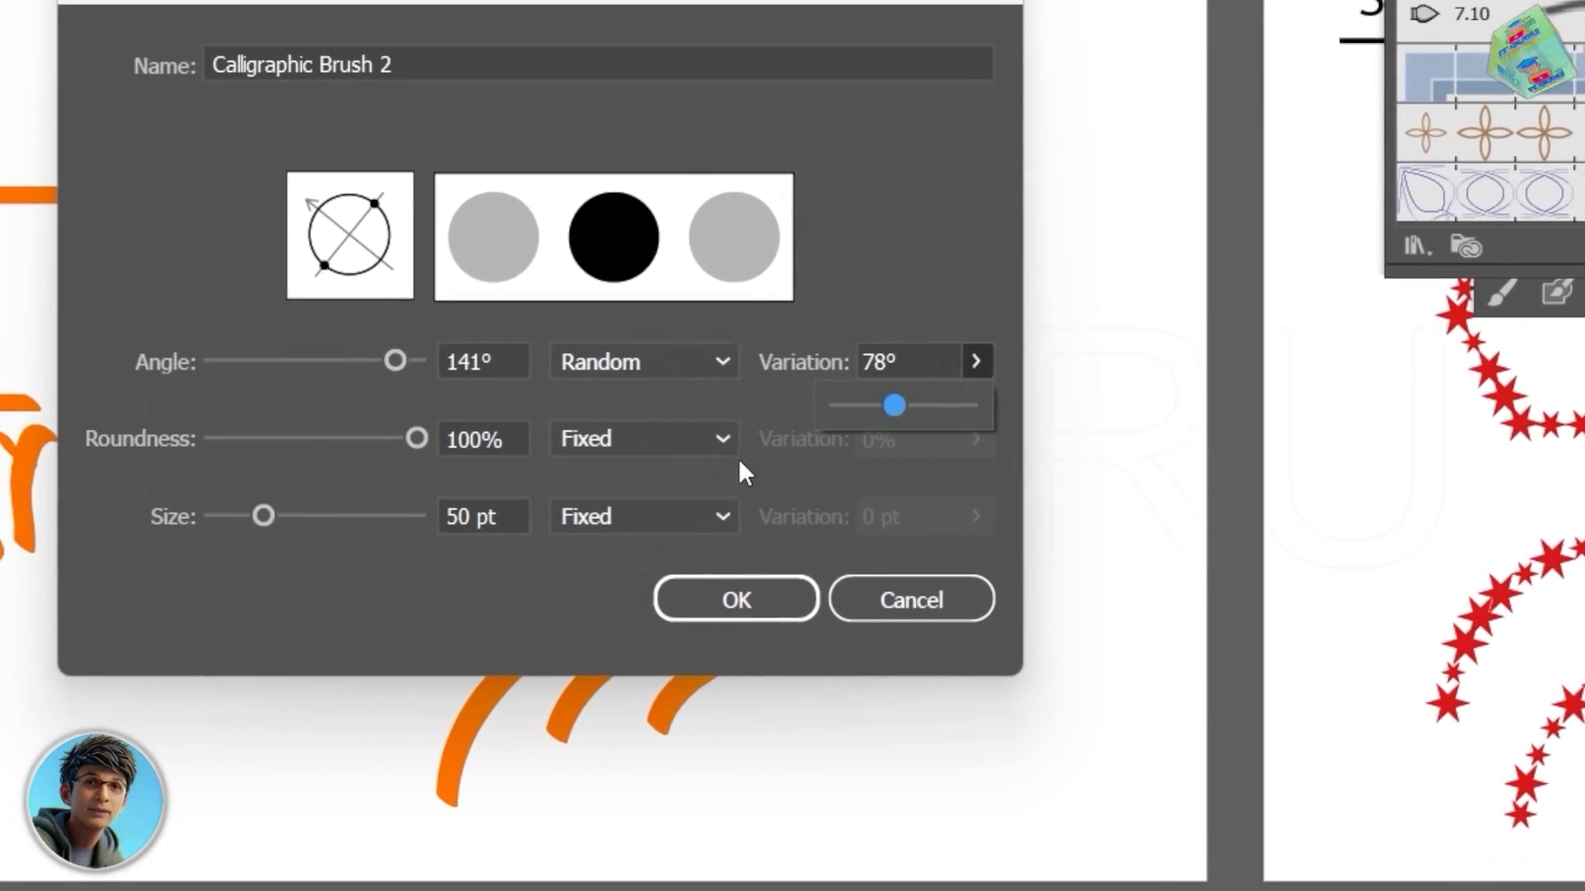
click(615, 484)
click(778, 443)
click(685, 525)
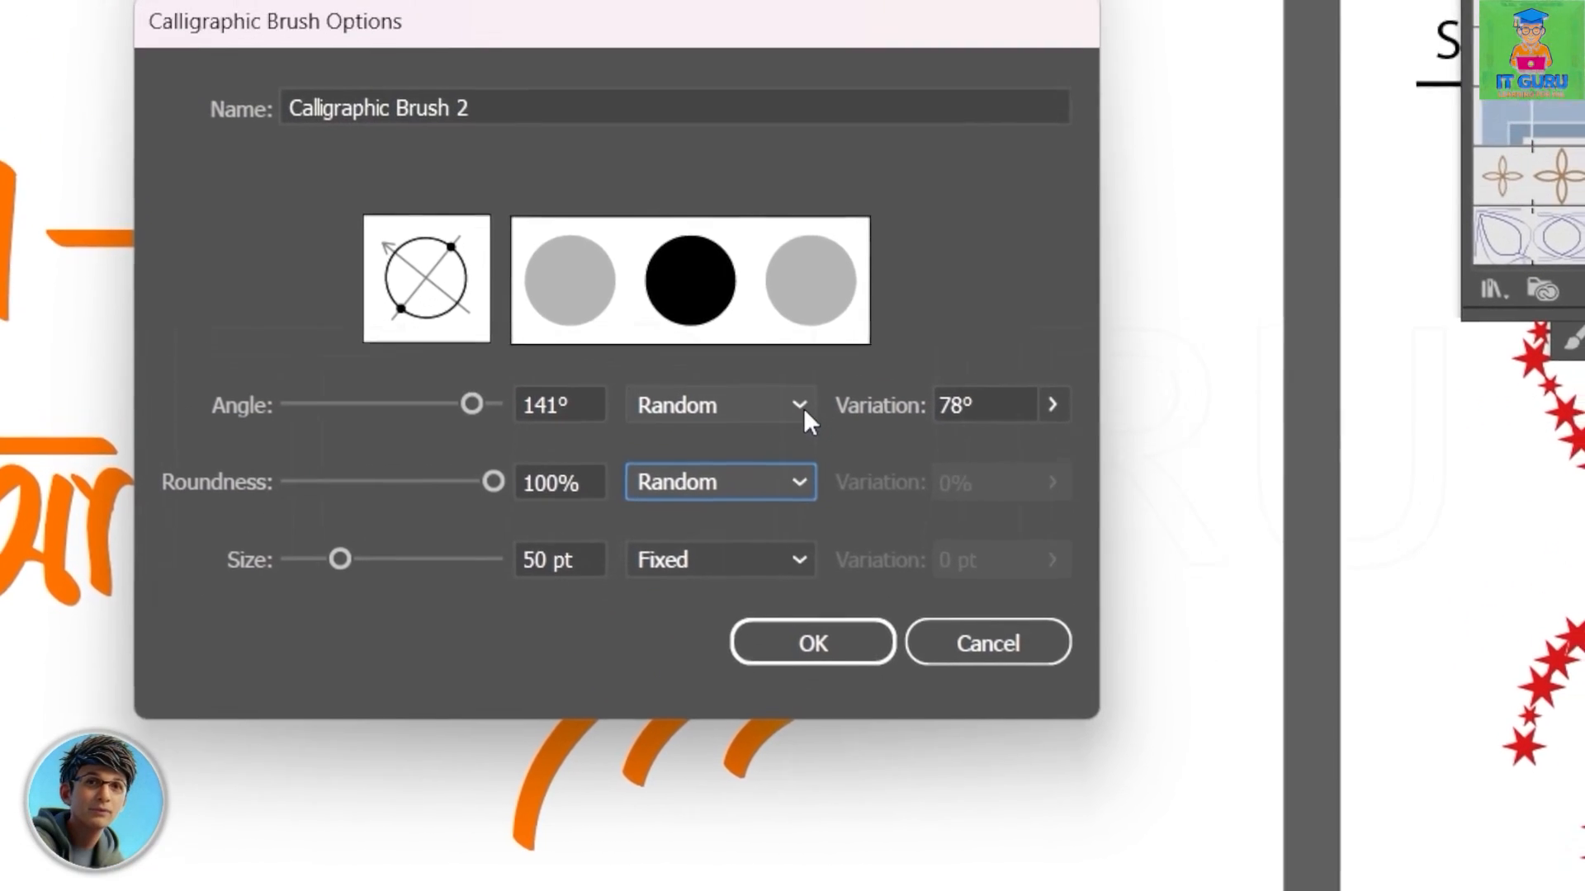
Step: Set the brush's angle and roundness back to Fixed and create the calligraphic brush
click(813, 309)
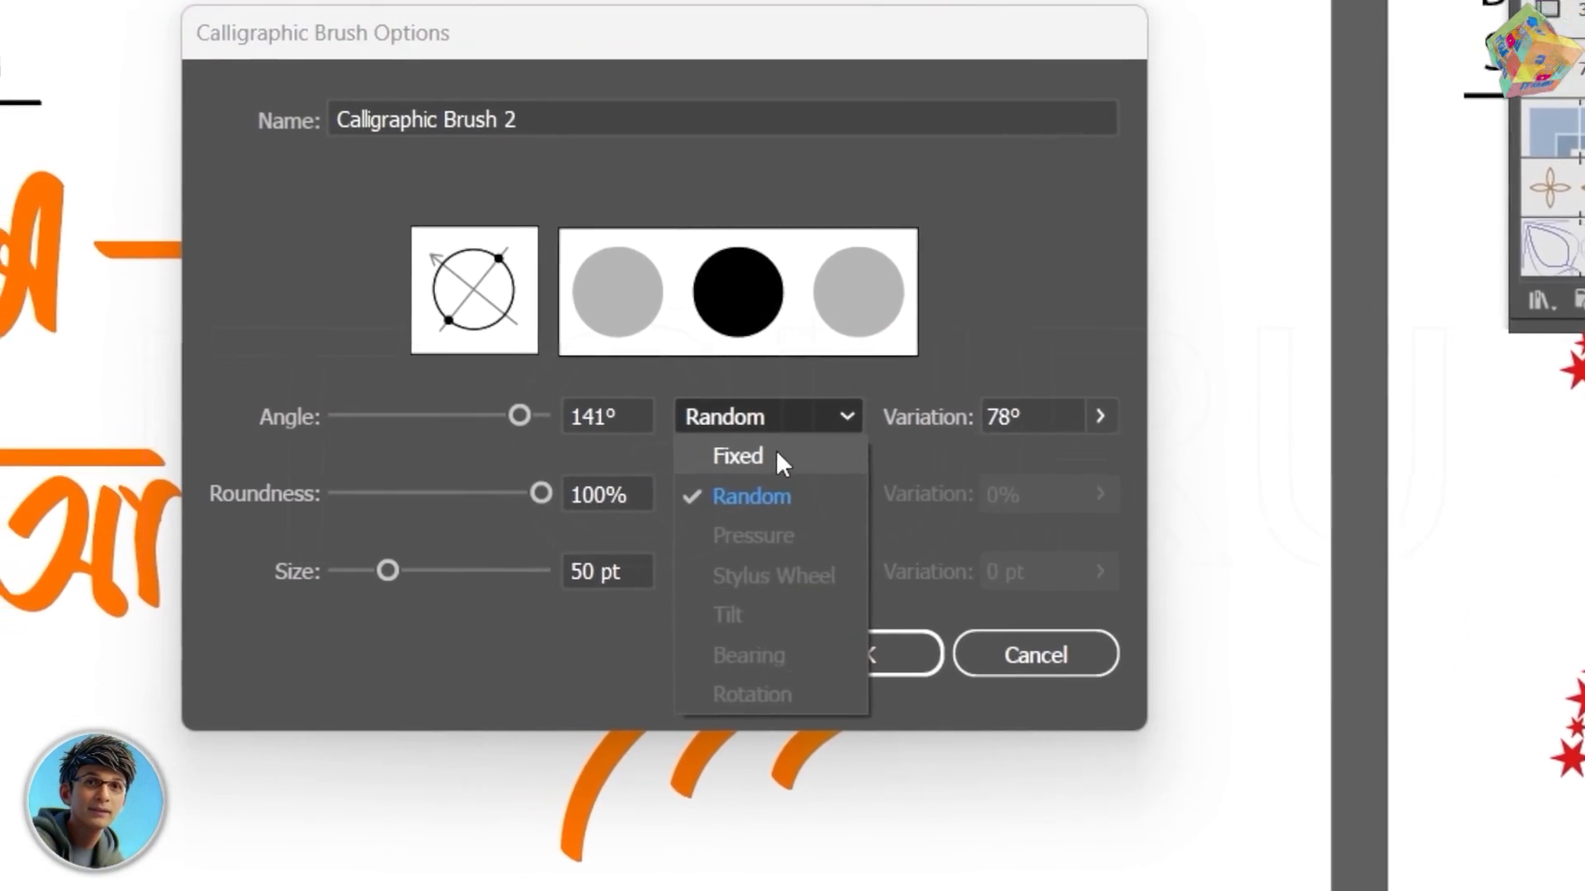
click(797, 349)
click(820, 465)
click(772, 505)
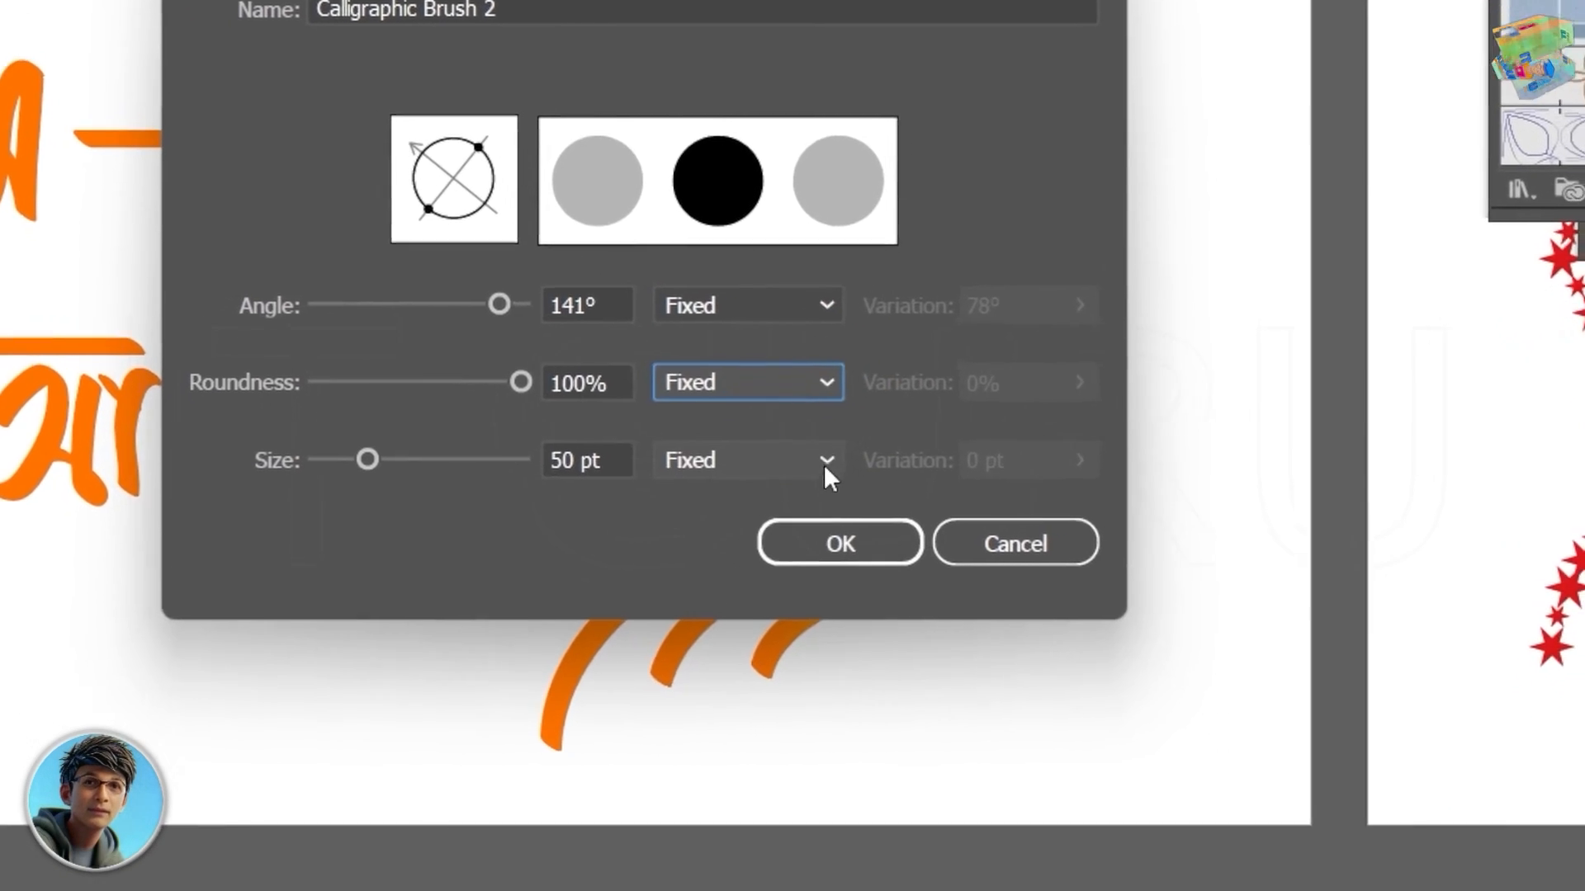
click(817, 534)
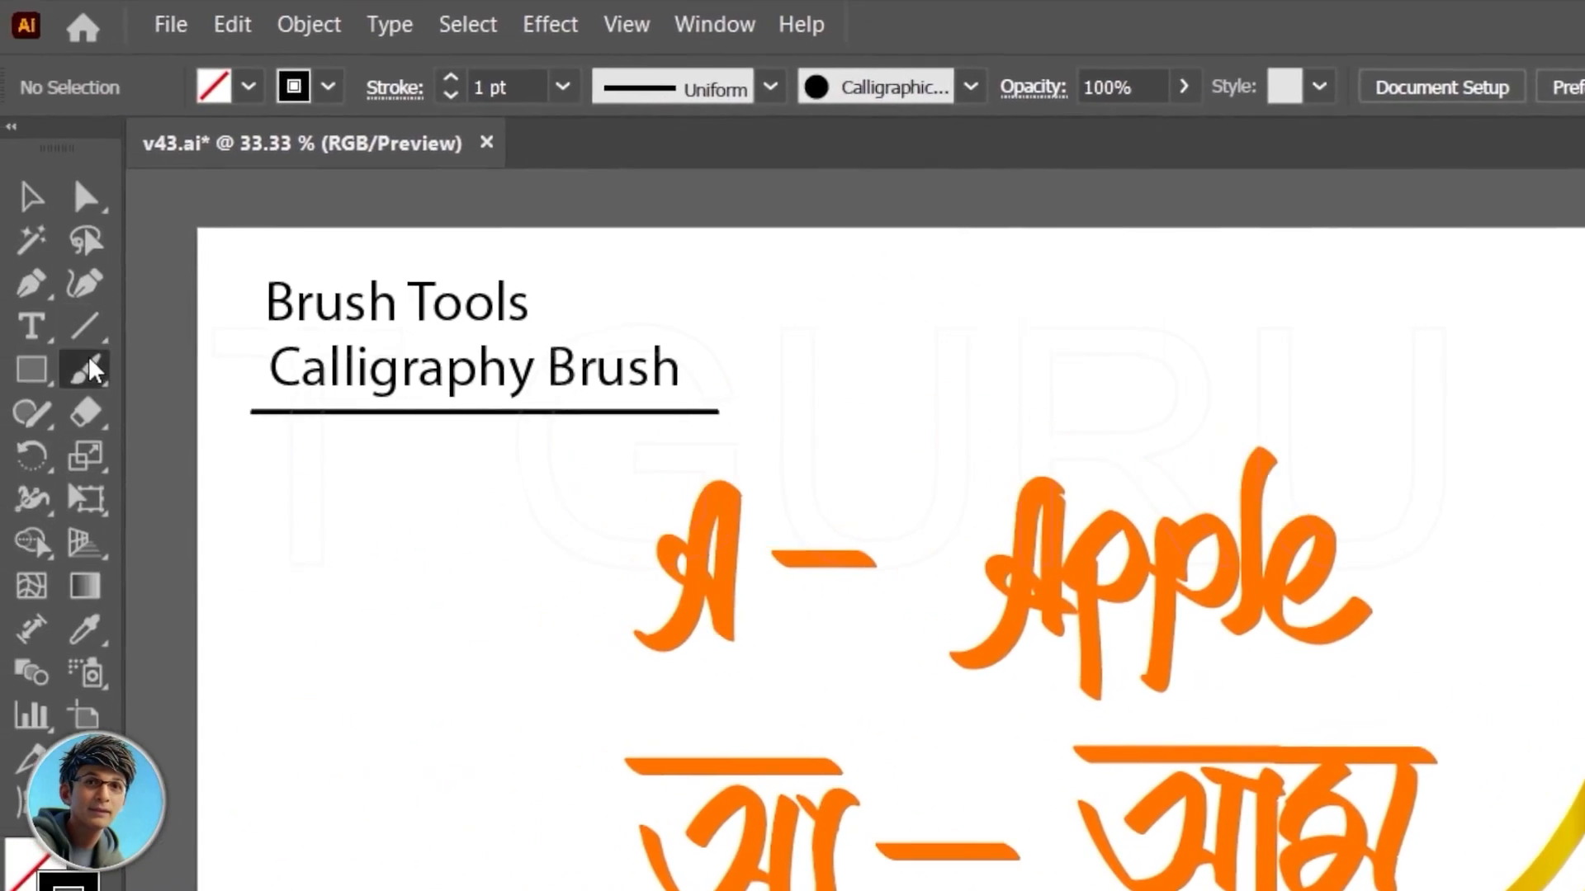
Step: Paint a thick black Bengali letter beside "Apple" and a large capital A in the artboard's lower-left area with the Paintbrush tool
click(92, 369)
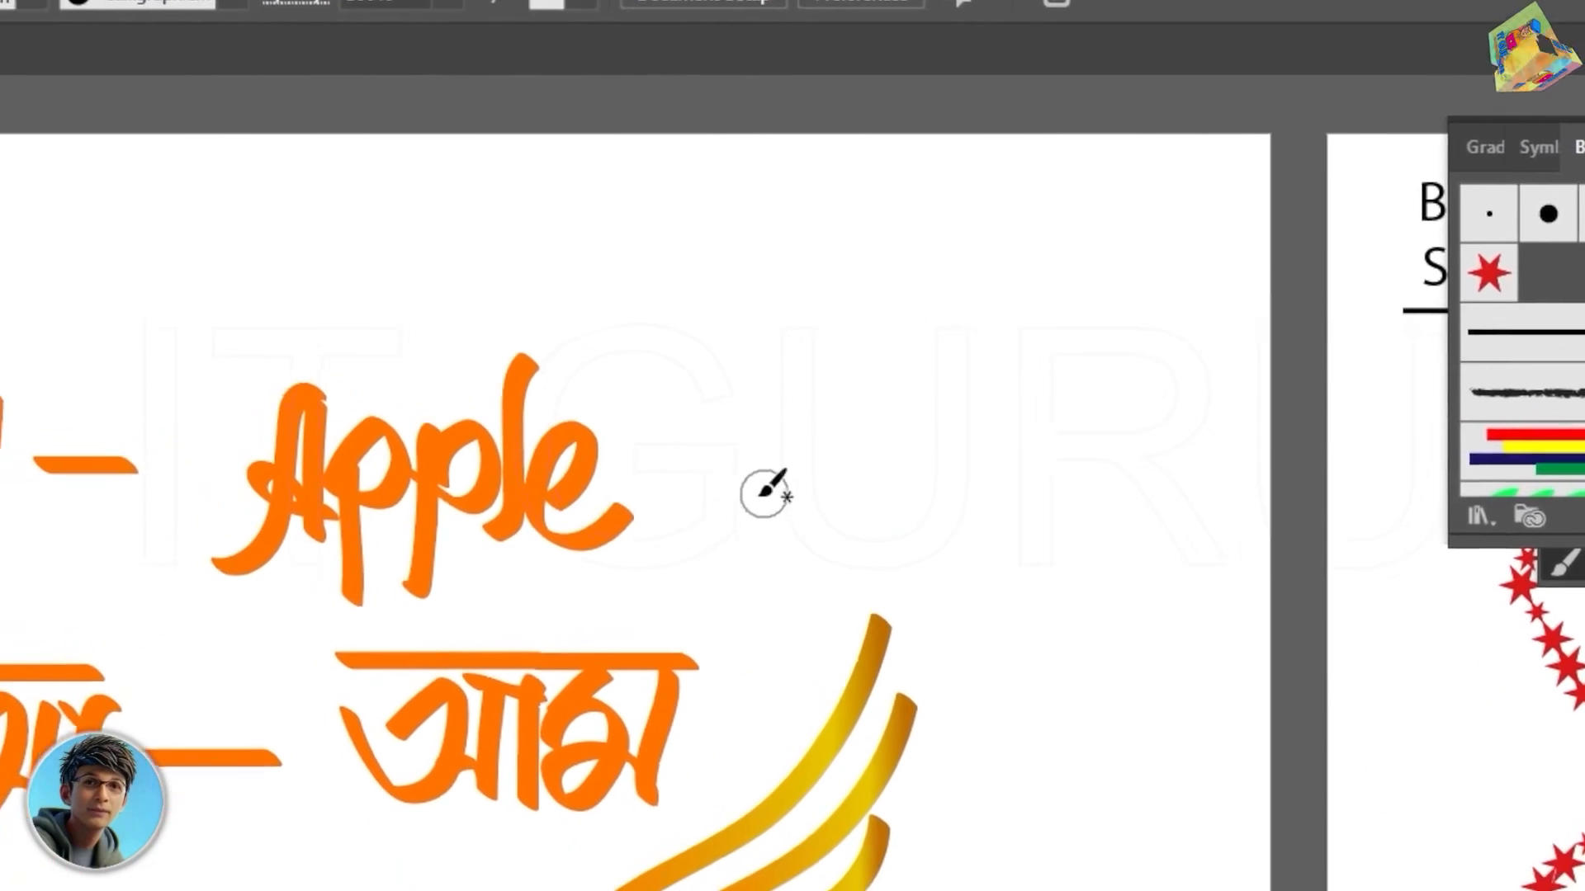
mouse_move(756, 509)
mouse_down()
mouse_move(887, 462)
mouse_move(629, 430)
mouse_move(634, 485)
mouse_up()
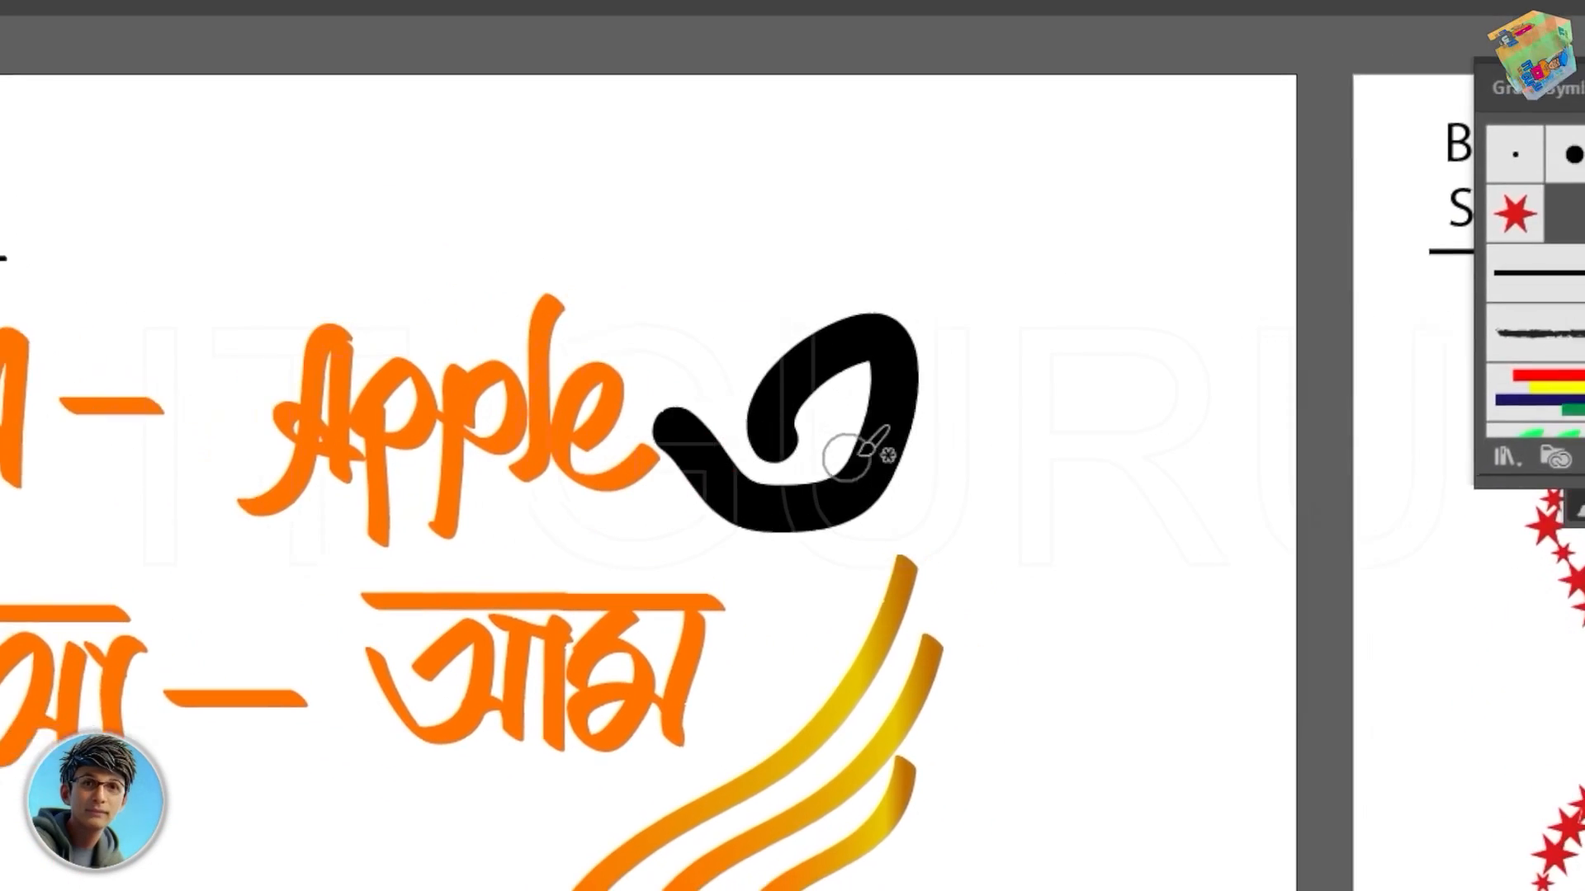
mouse_move(865, 453)
mouse_down()
mouse_move(925, 522)
mouse_move(986, 313)
mouse_up()
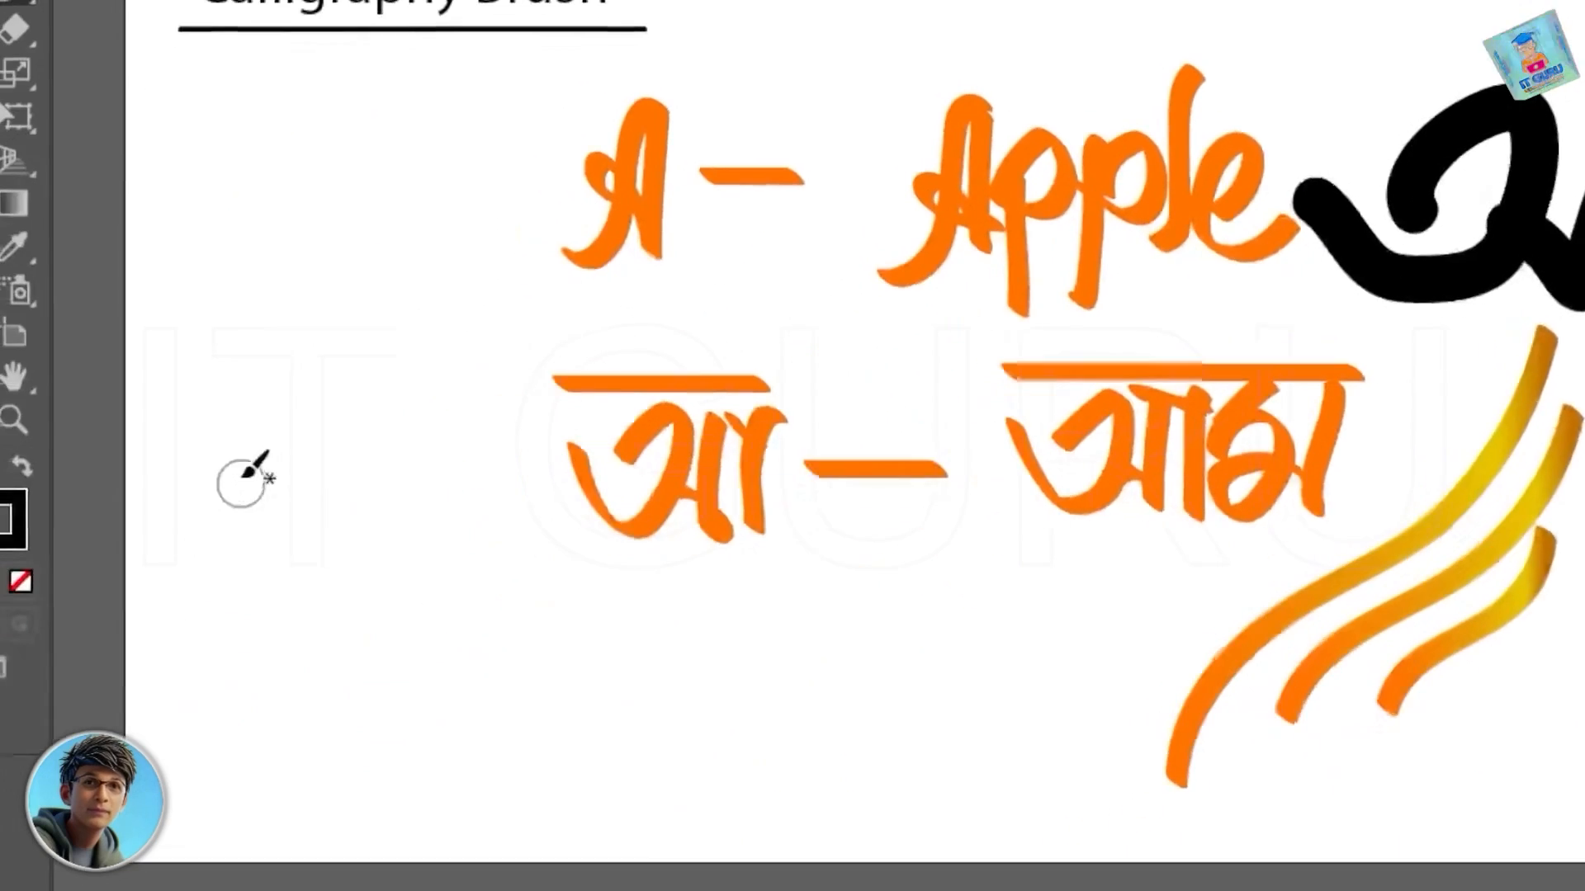
mouse_move(251, 434)
mouse_down()
mouse_move(205, 783)
mouse_move(404, 795)
mouse_up()
drag(223, 702, 347, 658)
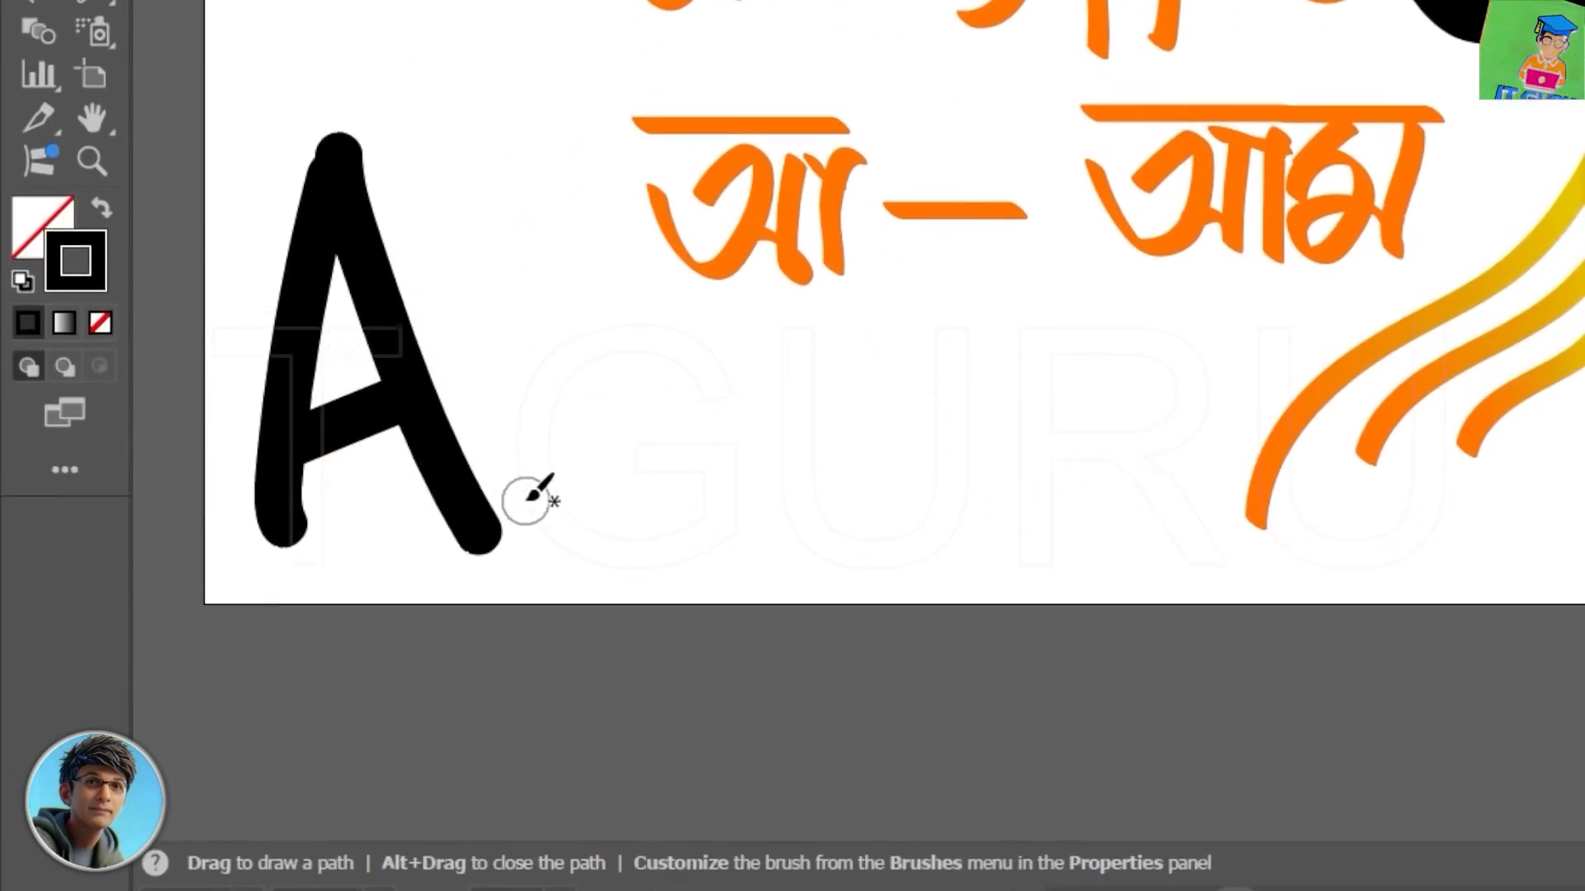
Step: Delete the strokes of the large black A and the thick black Bengali letter beside "Apple"
click(39, 82)
click(352, 753)
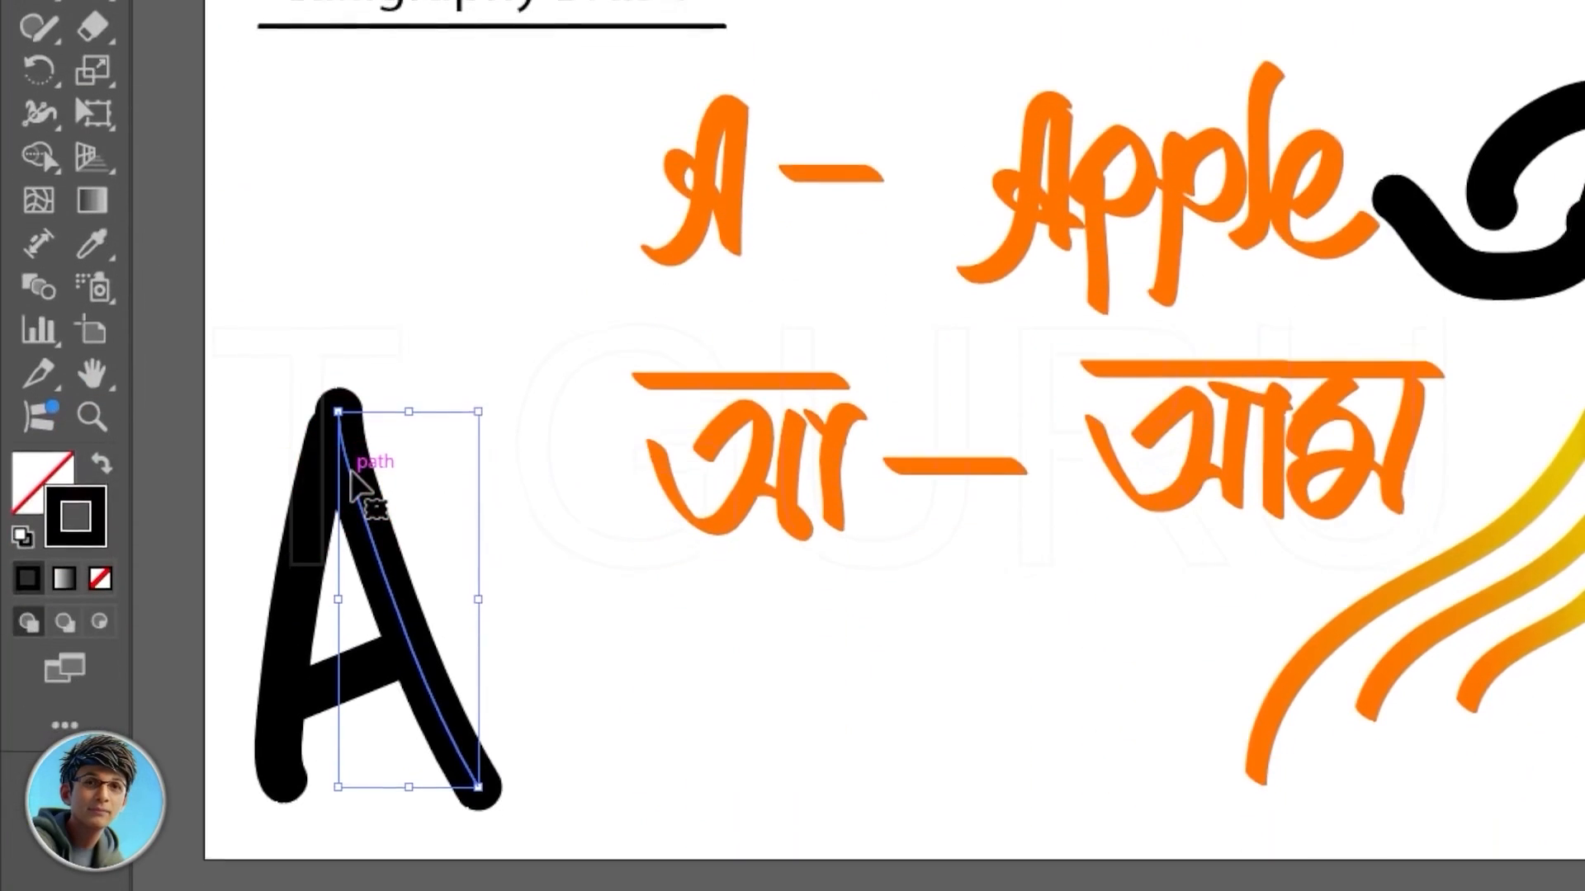
key(Delete)
click(314, 475)
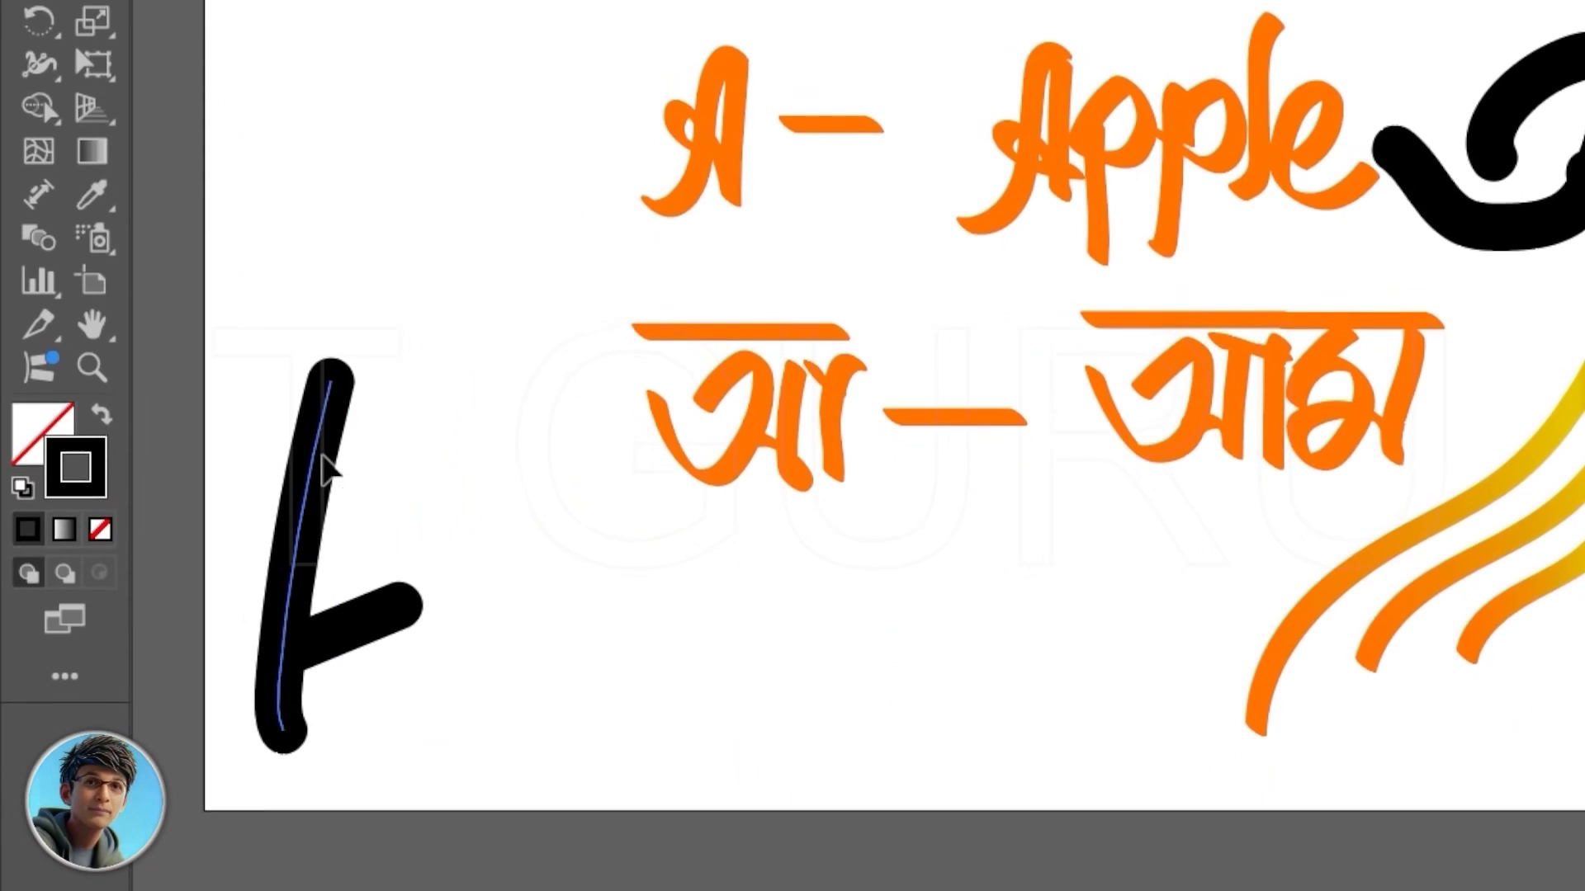
key(Delete)
drag(1082, 280, 694, 516)
key(Delete)
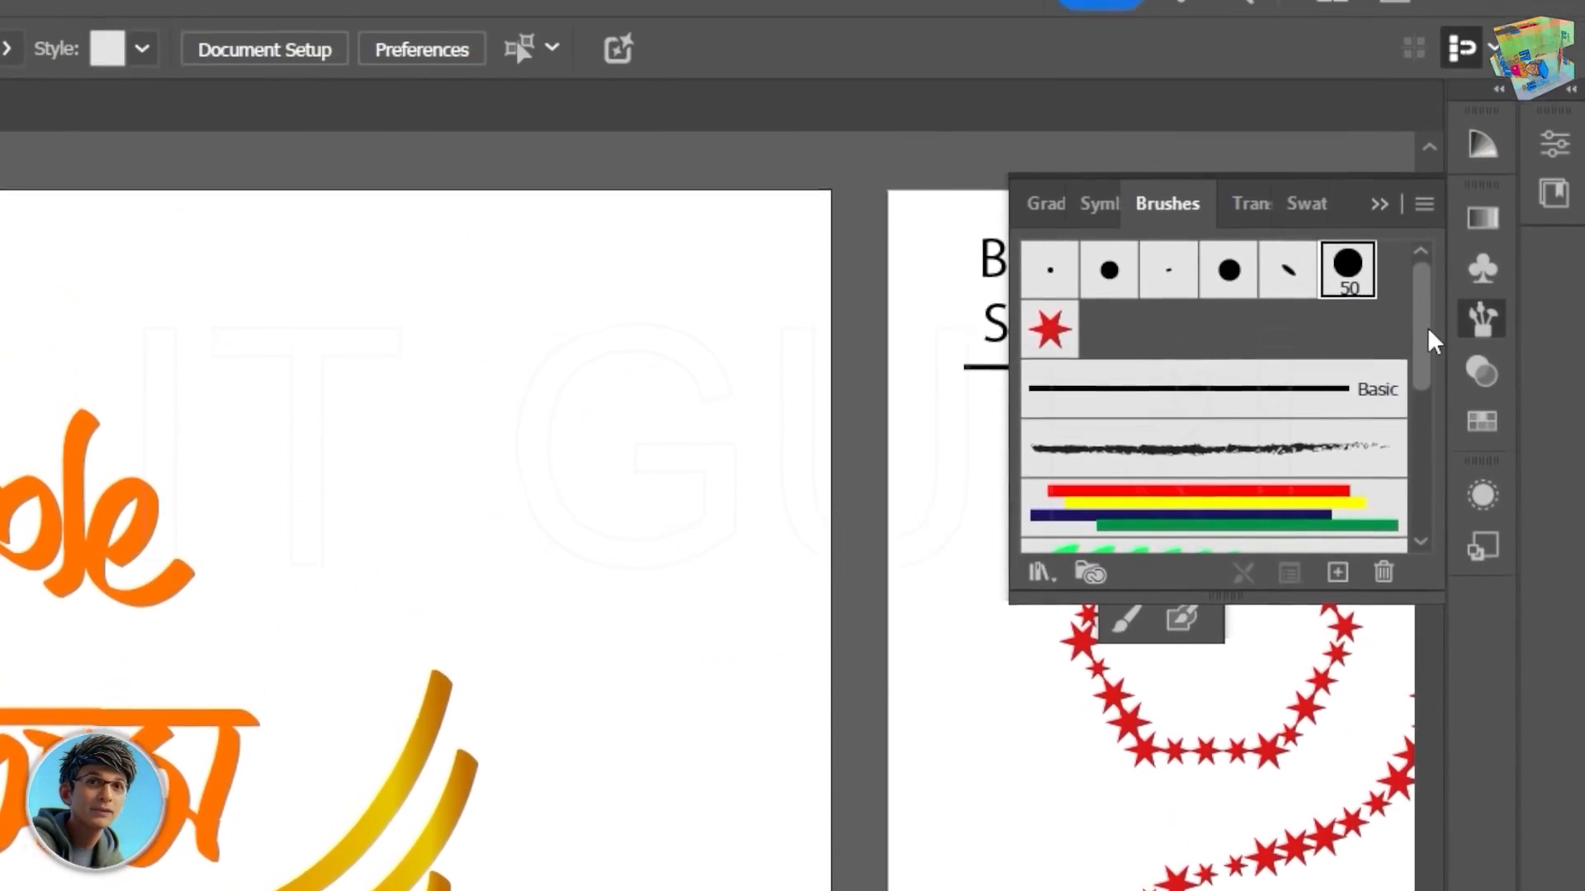
Step: Start a new Calligraphic Brush and name it "myb-1-ca"
drag(1573, 59, 1573, 229)
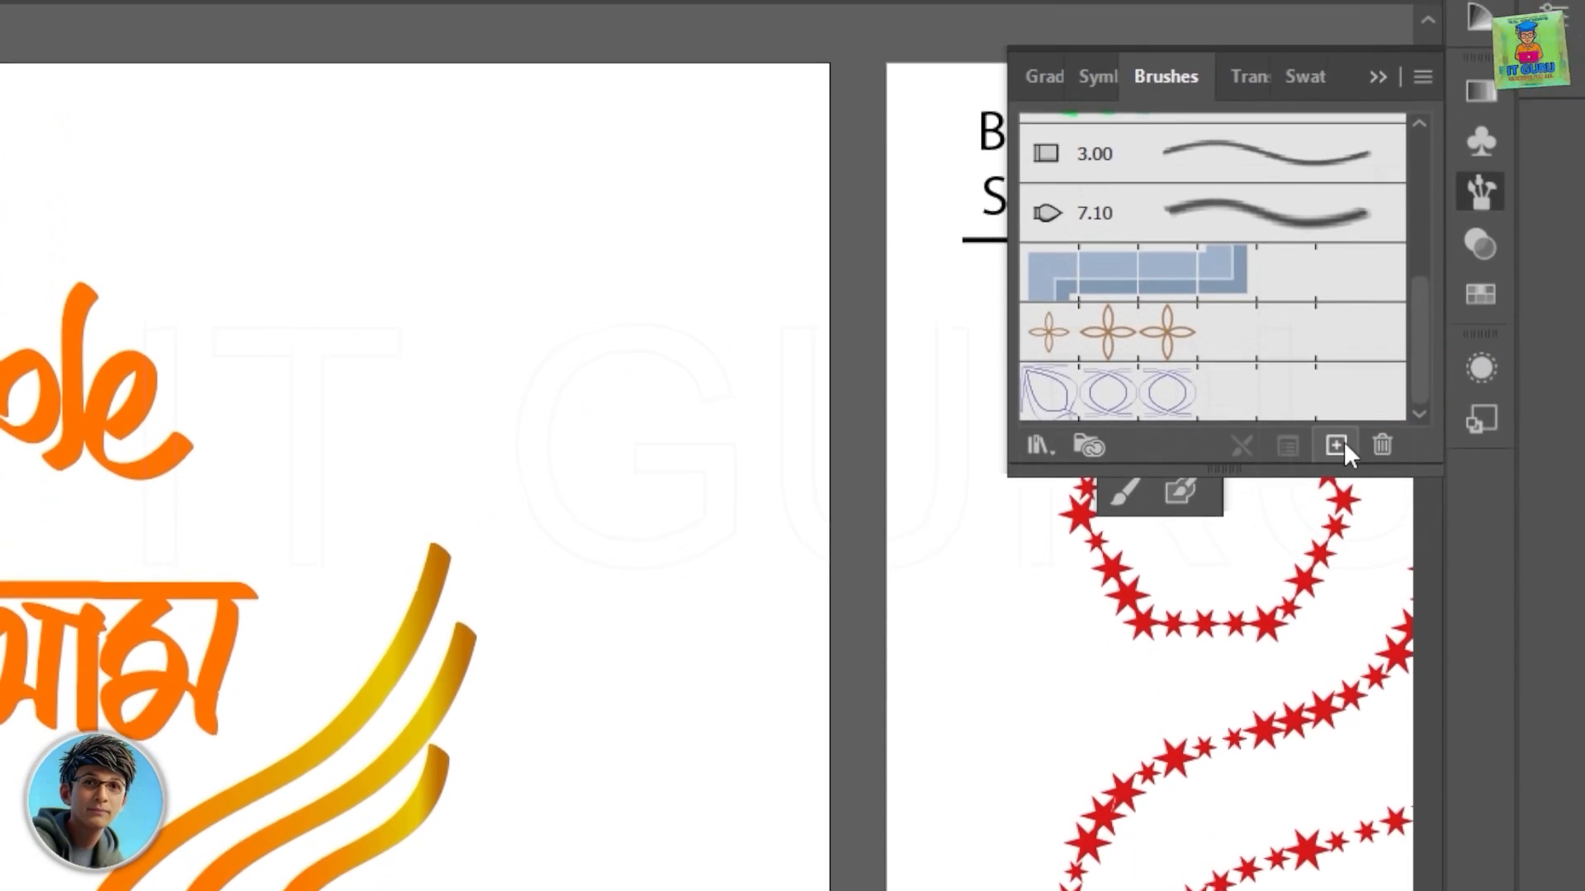
click(1336, 576)
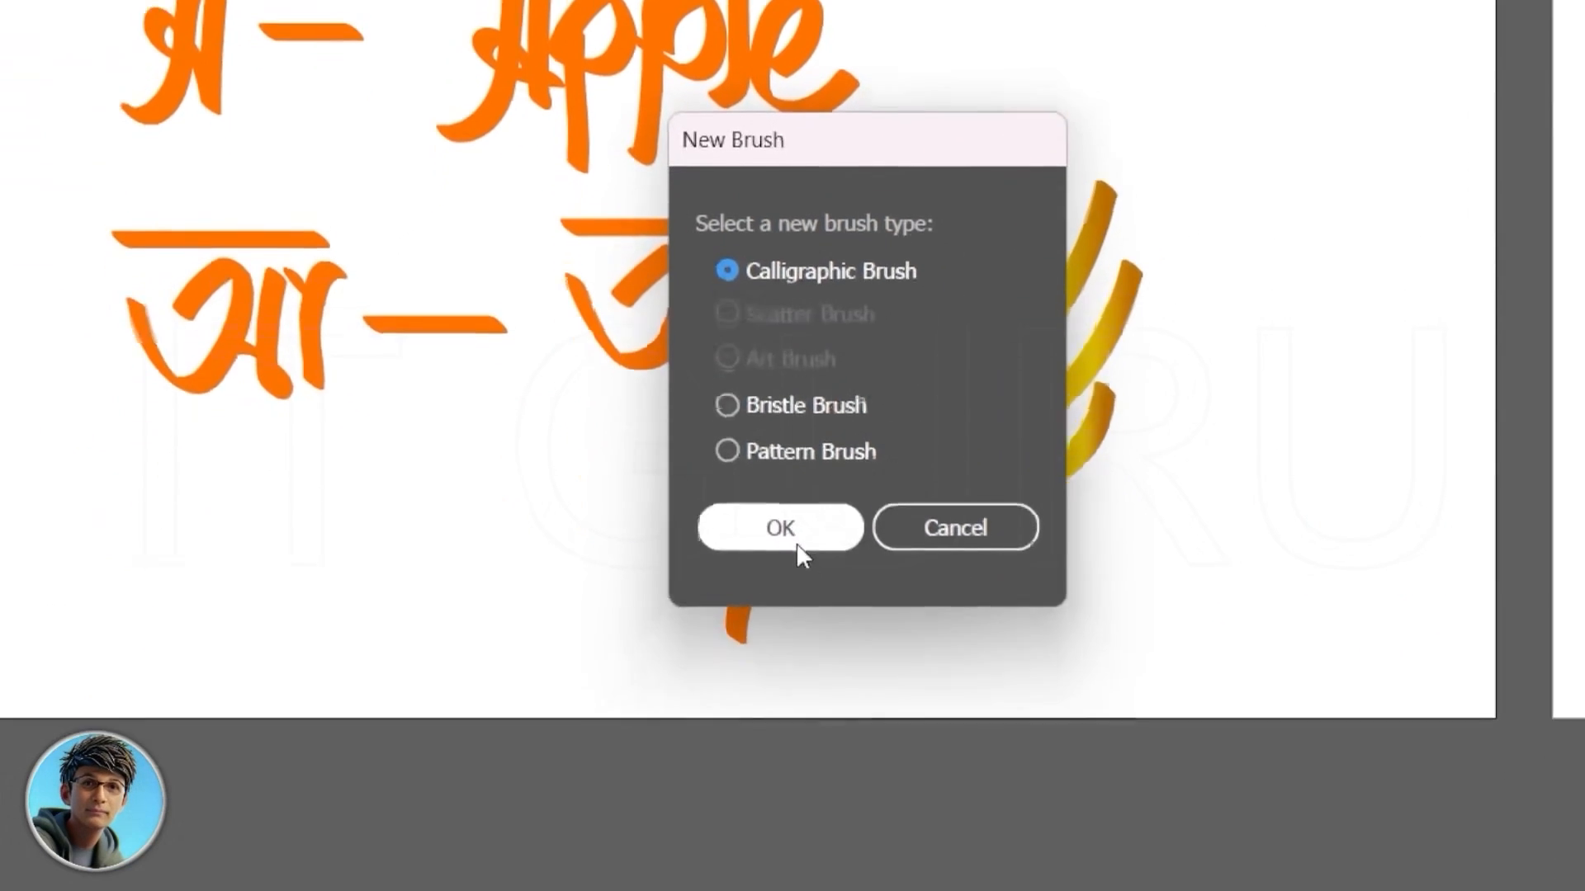
click(789, 700)
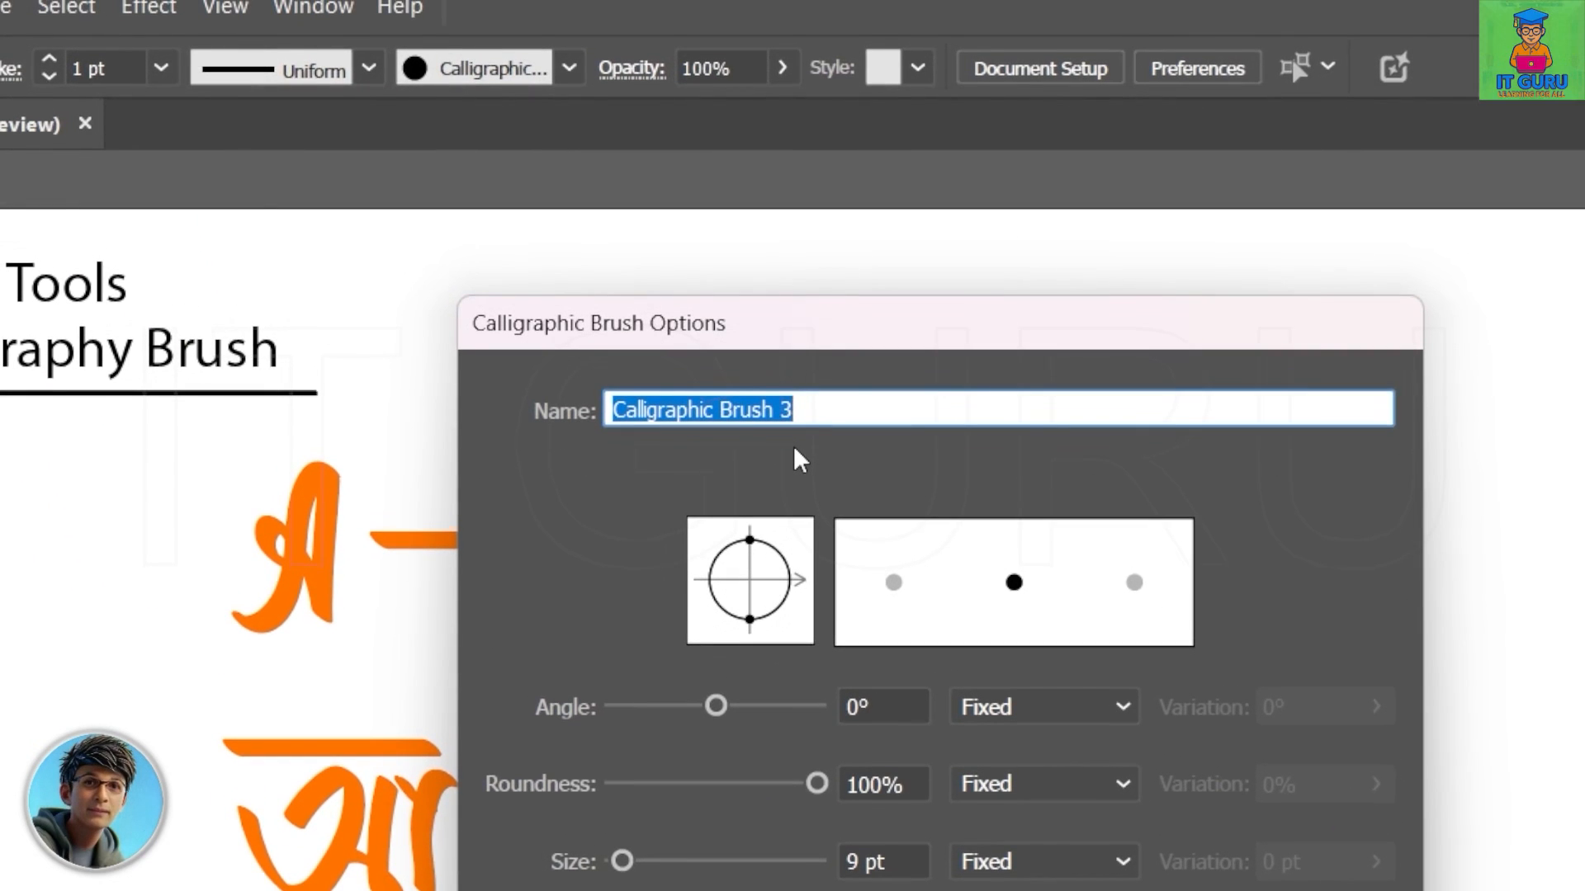
text(myb-1-ca)
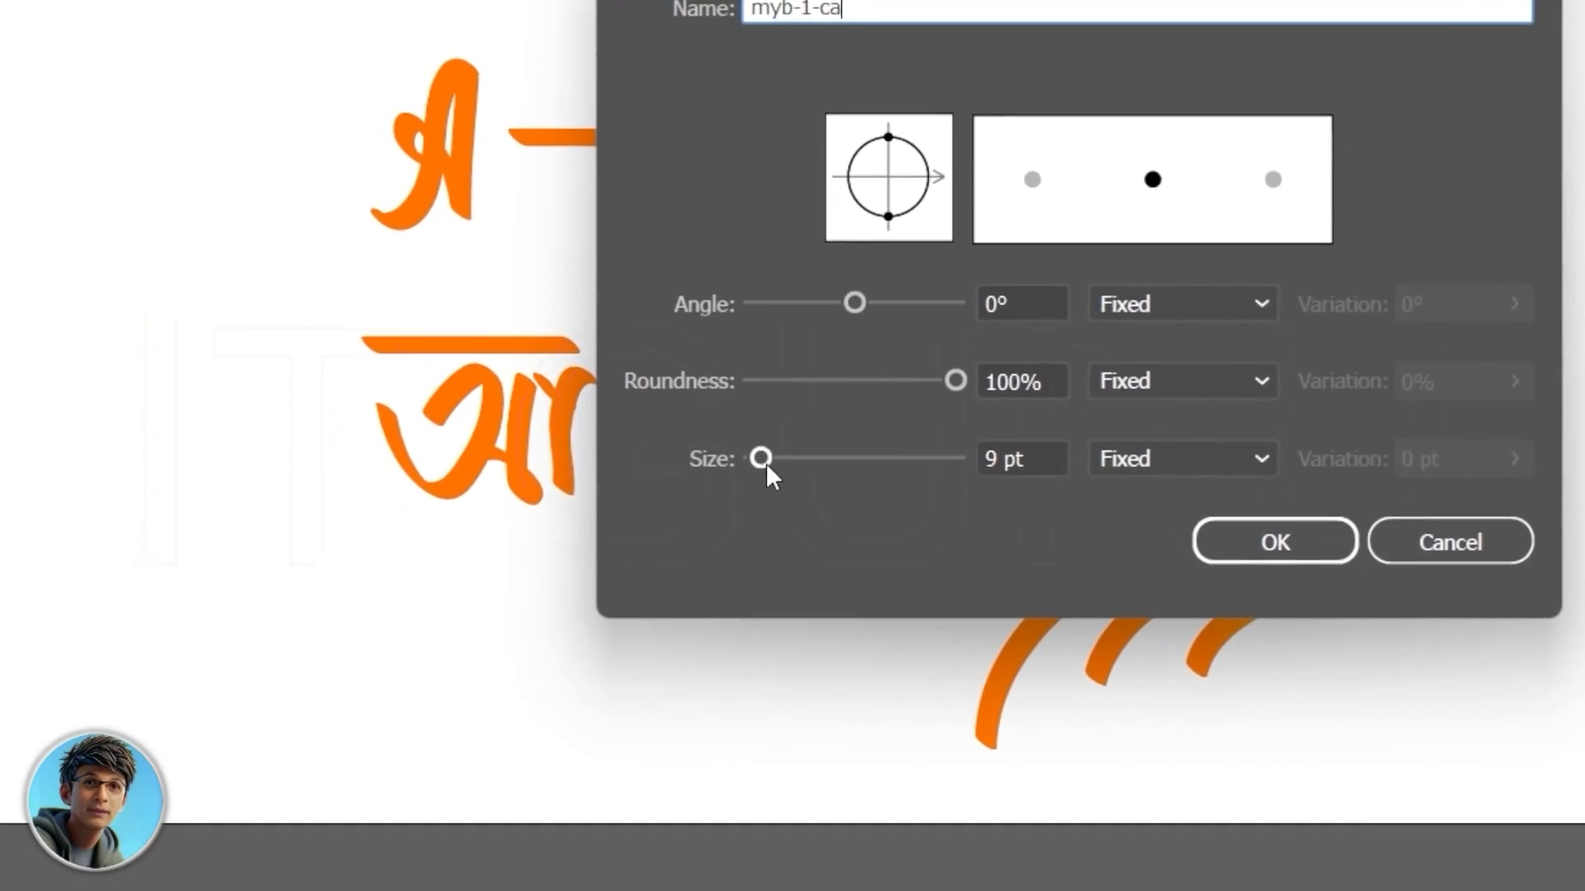
Step: Set the brush's size to 34 pt and its roundness to 34%, and create the brush
drag(671, 597, 699, 599)
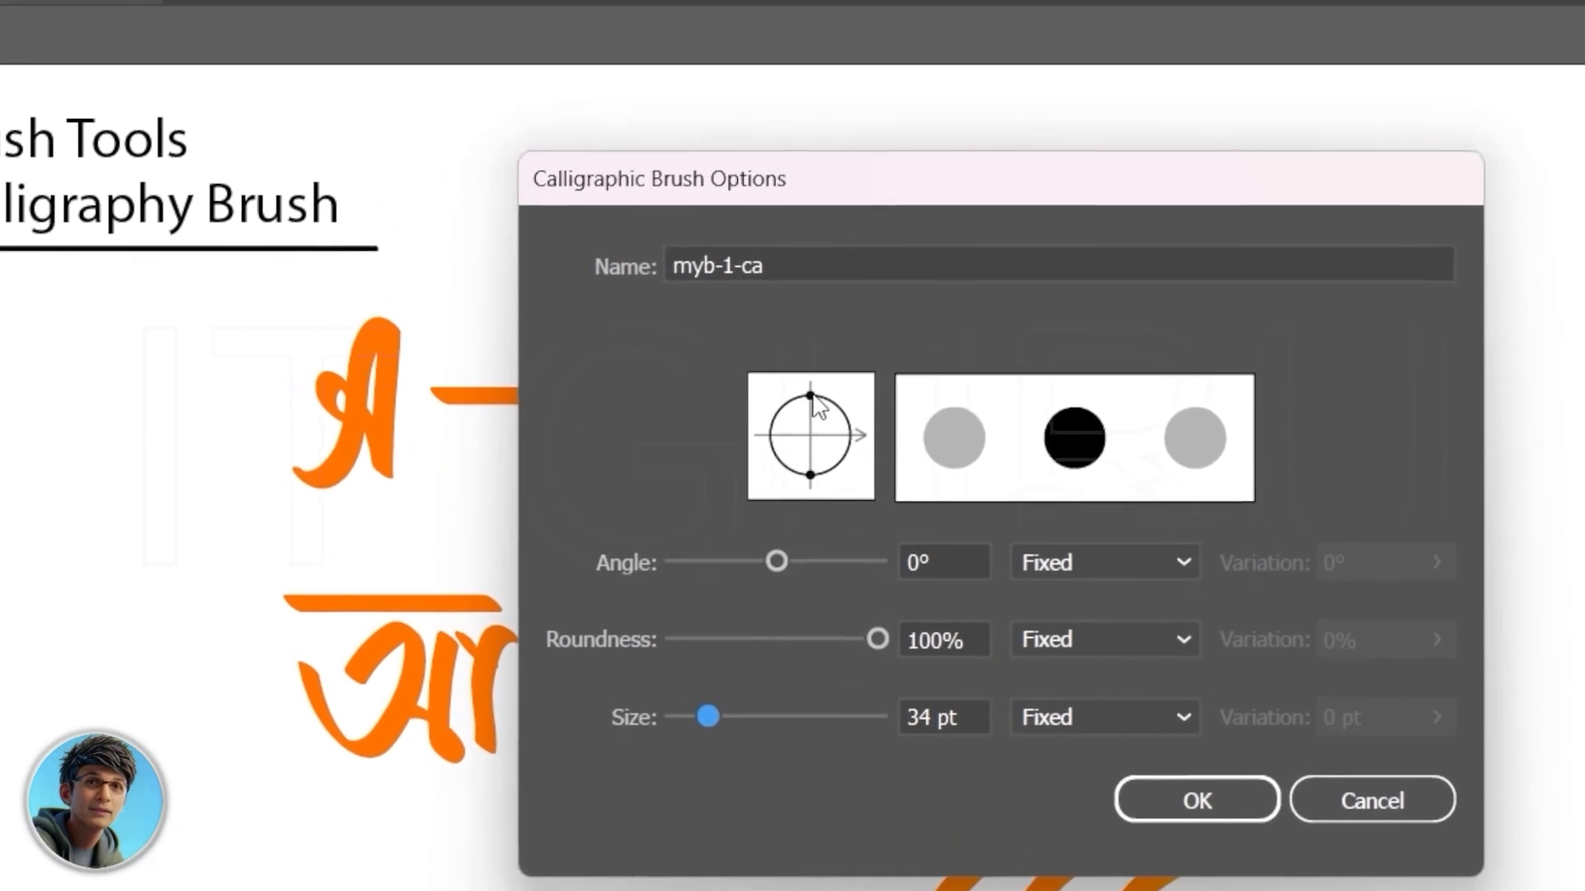
drag(958, 363, 822, 364)
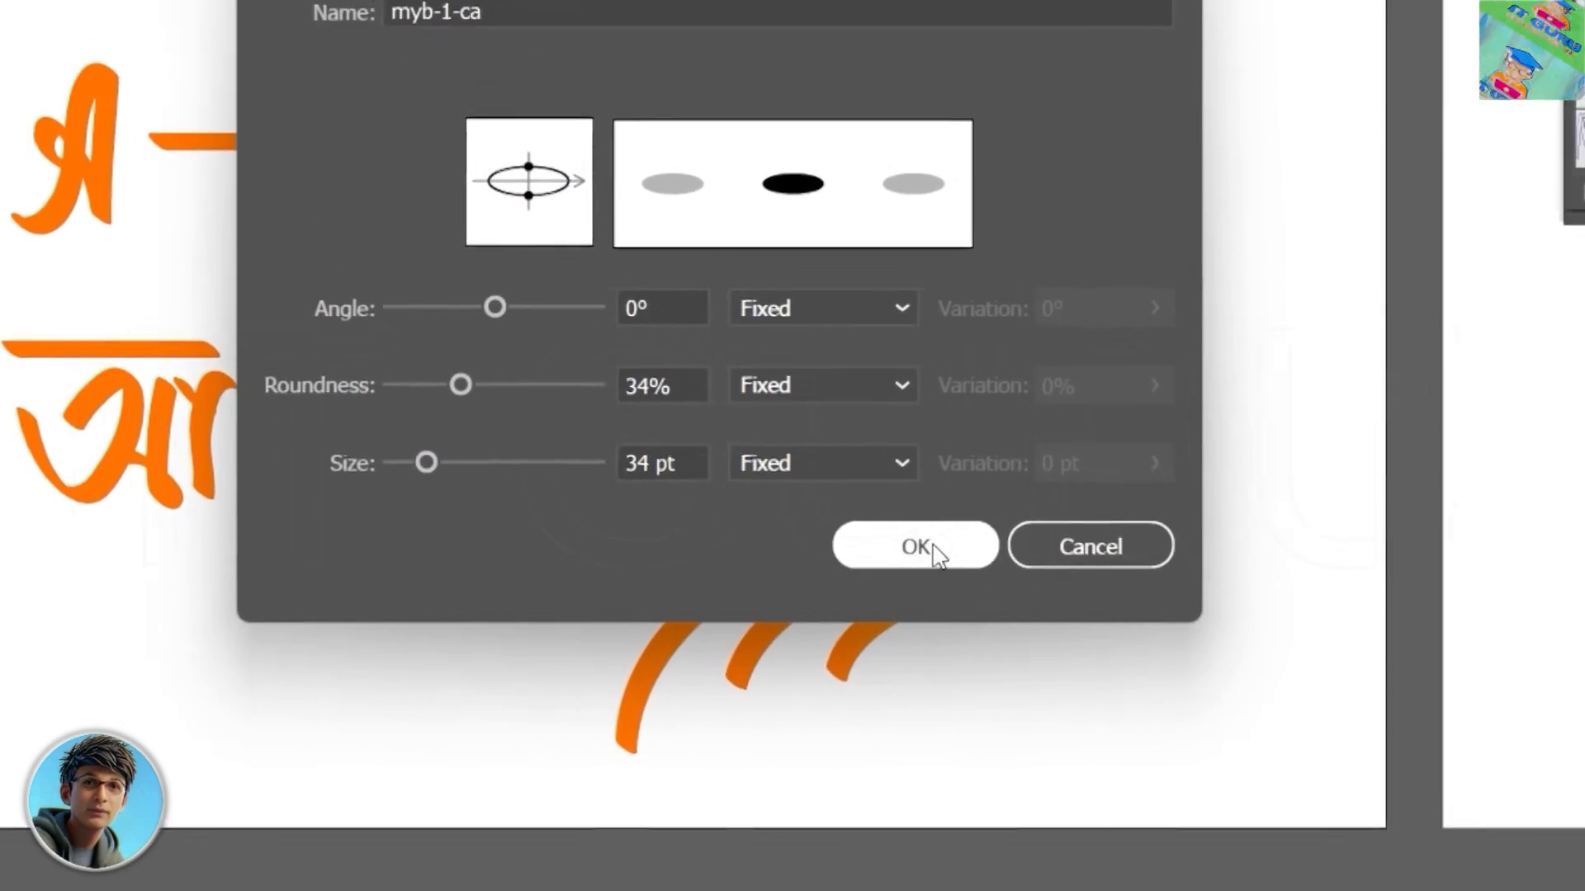
click(1202, 727)
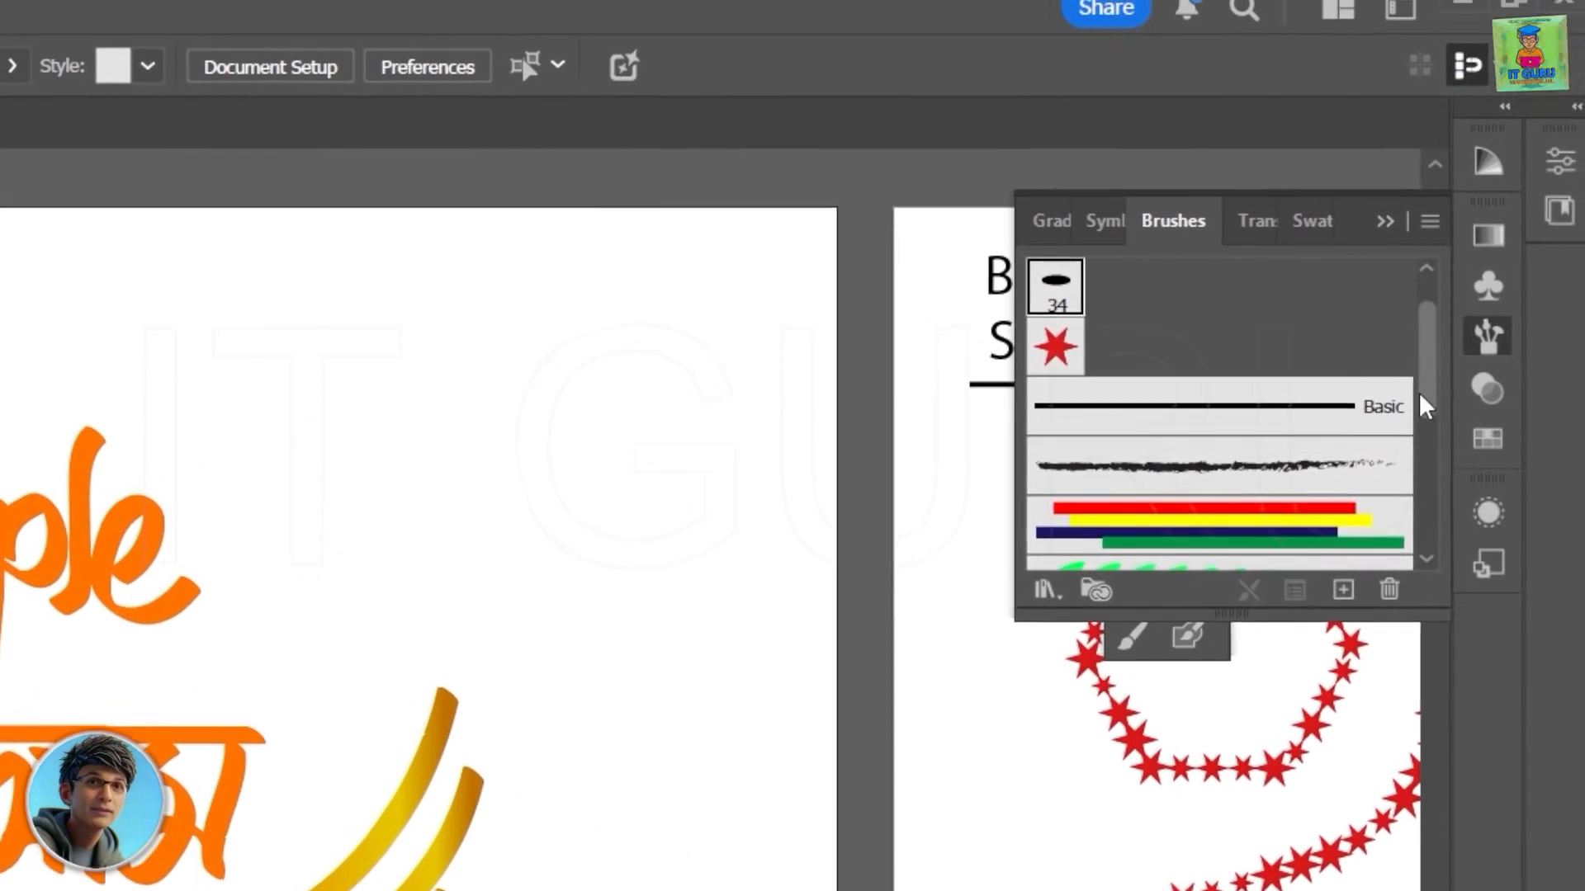
mouse_move(1429, 359)
mouse_down()
mouse_move(1432, 311)
mouse_move(1464, 547)
mouse_move(1462, 330)
mouse_up()
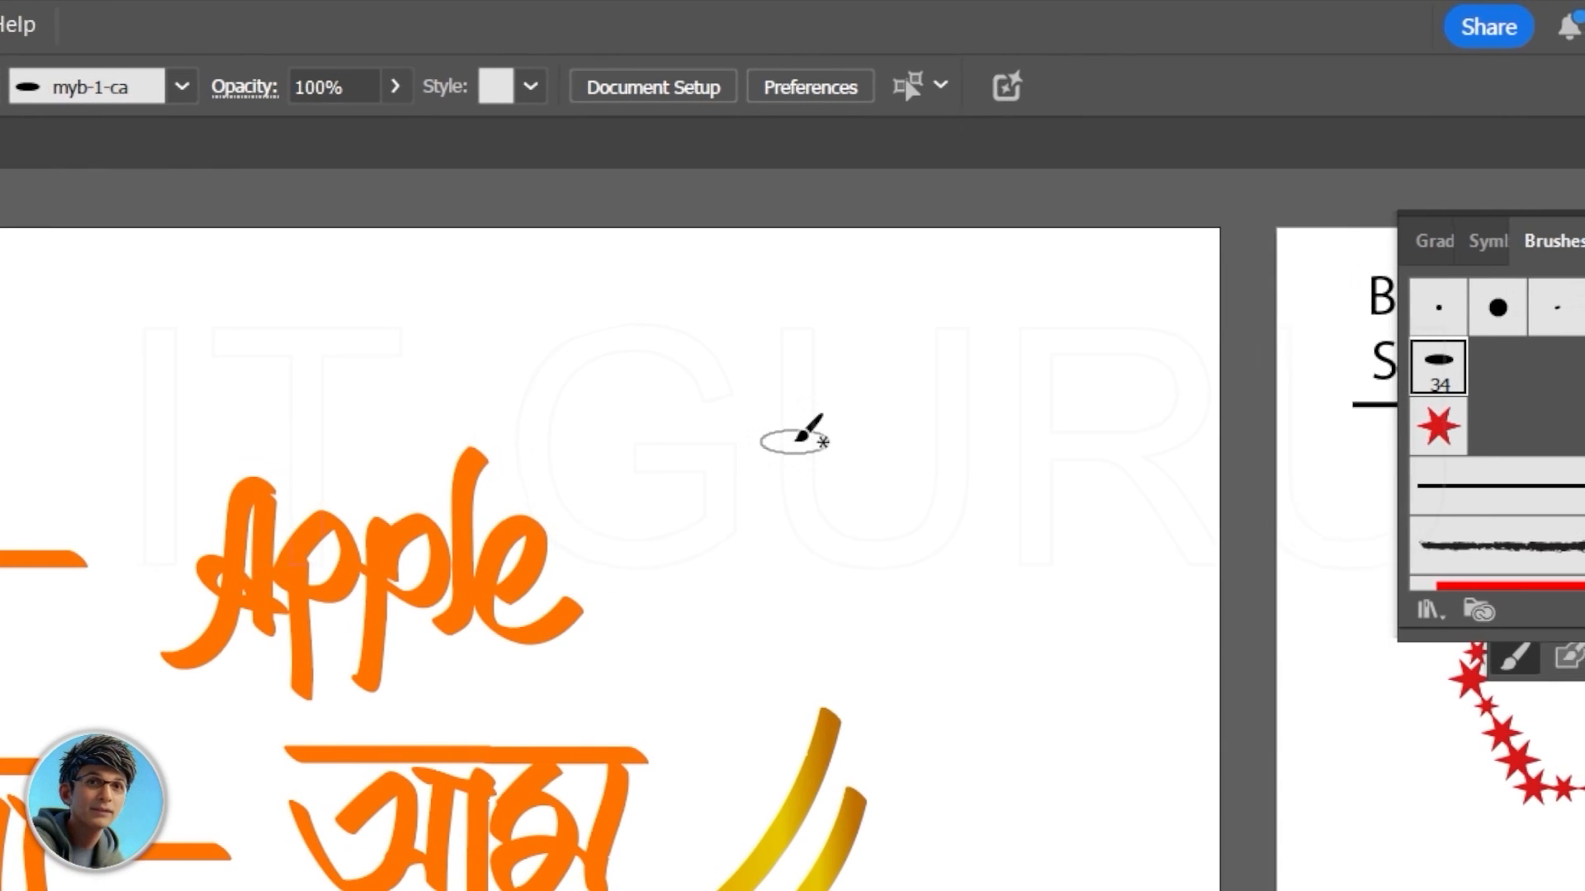
Step: Paint a large black capital A beside the word "Apple" with the myb-1-ca brush
mouse_move(933, 333)
mouse_down()
mouse_move(865, 439)
mouse_move(682, 592)
mouse_up()
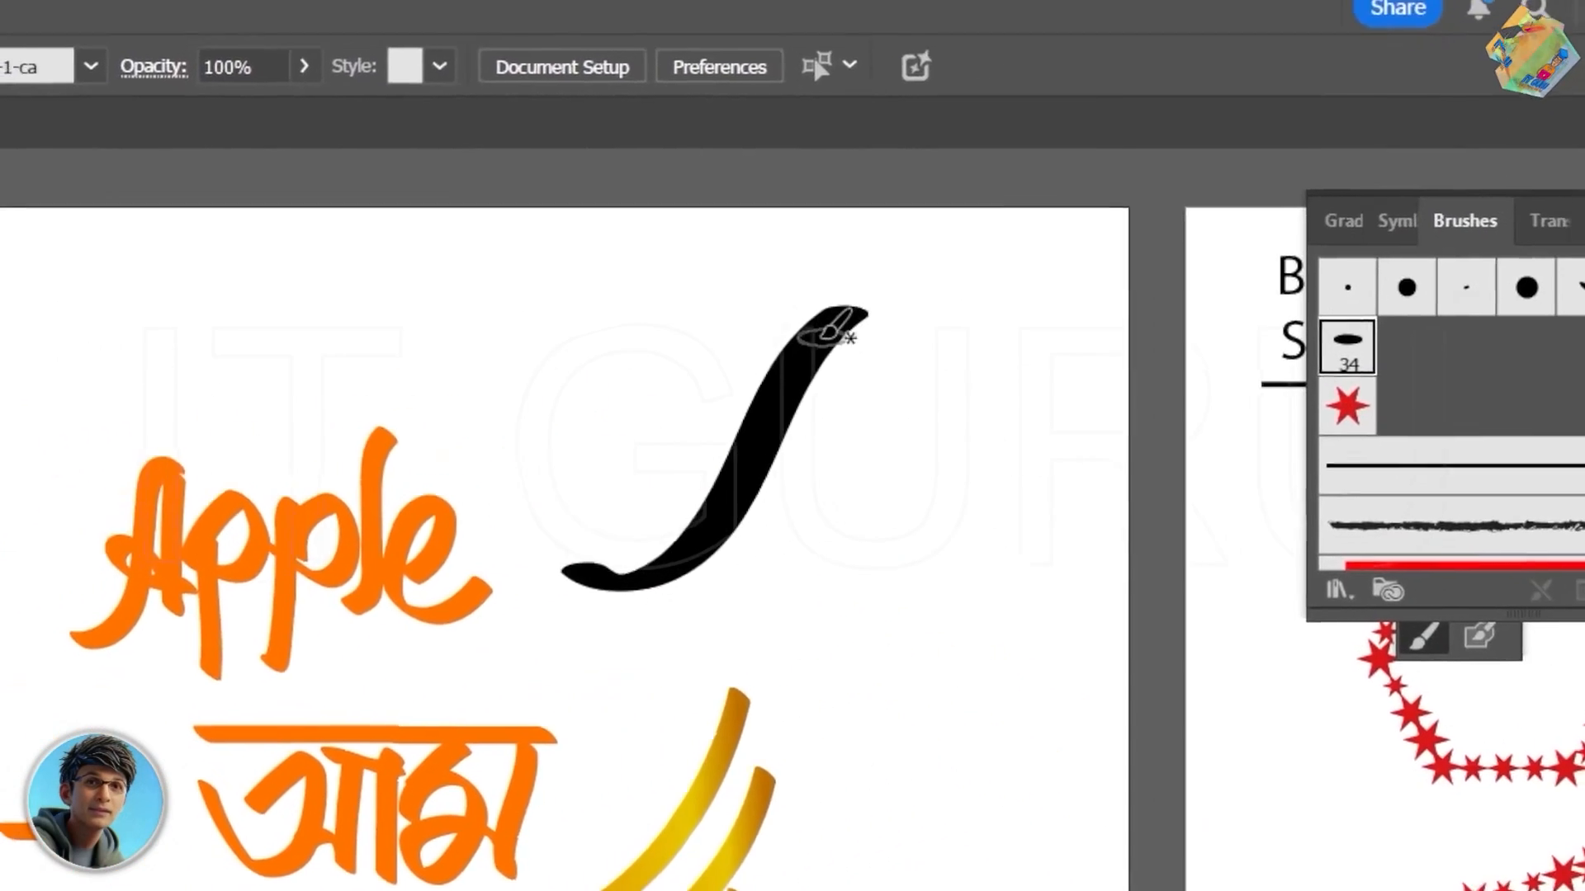
drag(1114, 295, 1066, 493)
drag(782, 454, 616, 469)
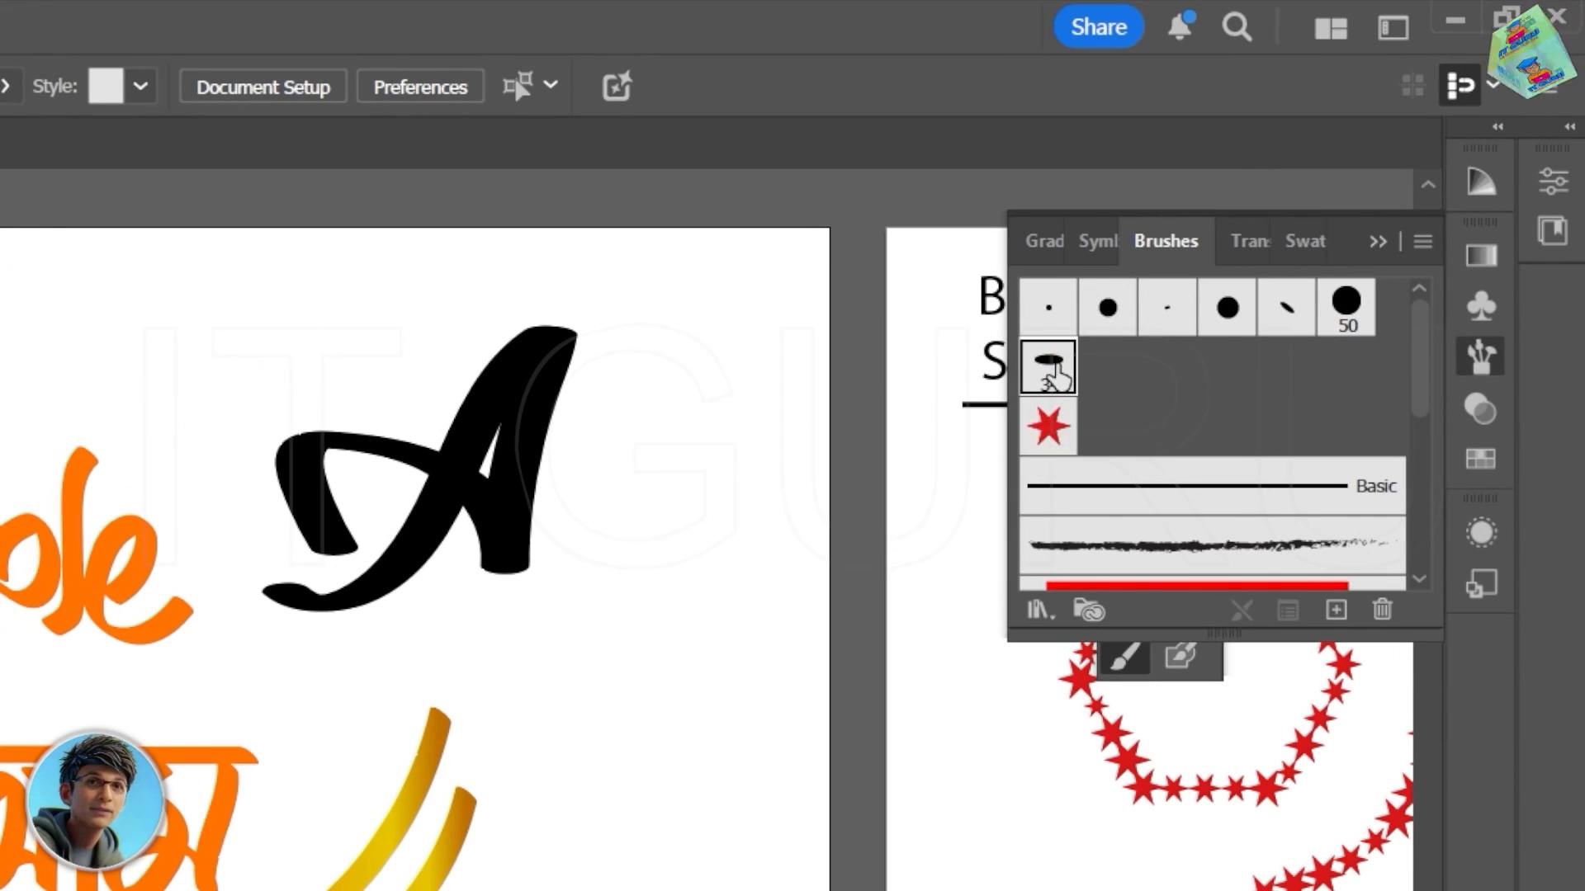
Step: Open the options of the myb-1-ca brush and reshape its tip to a 139° angle and 32% roundness
double_click(1049, 367)
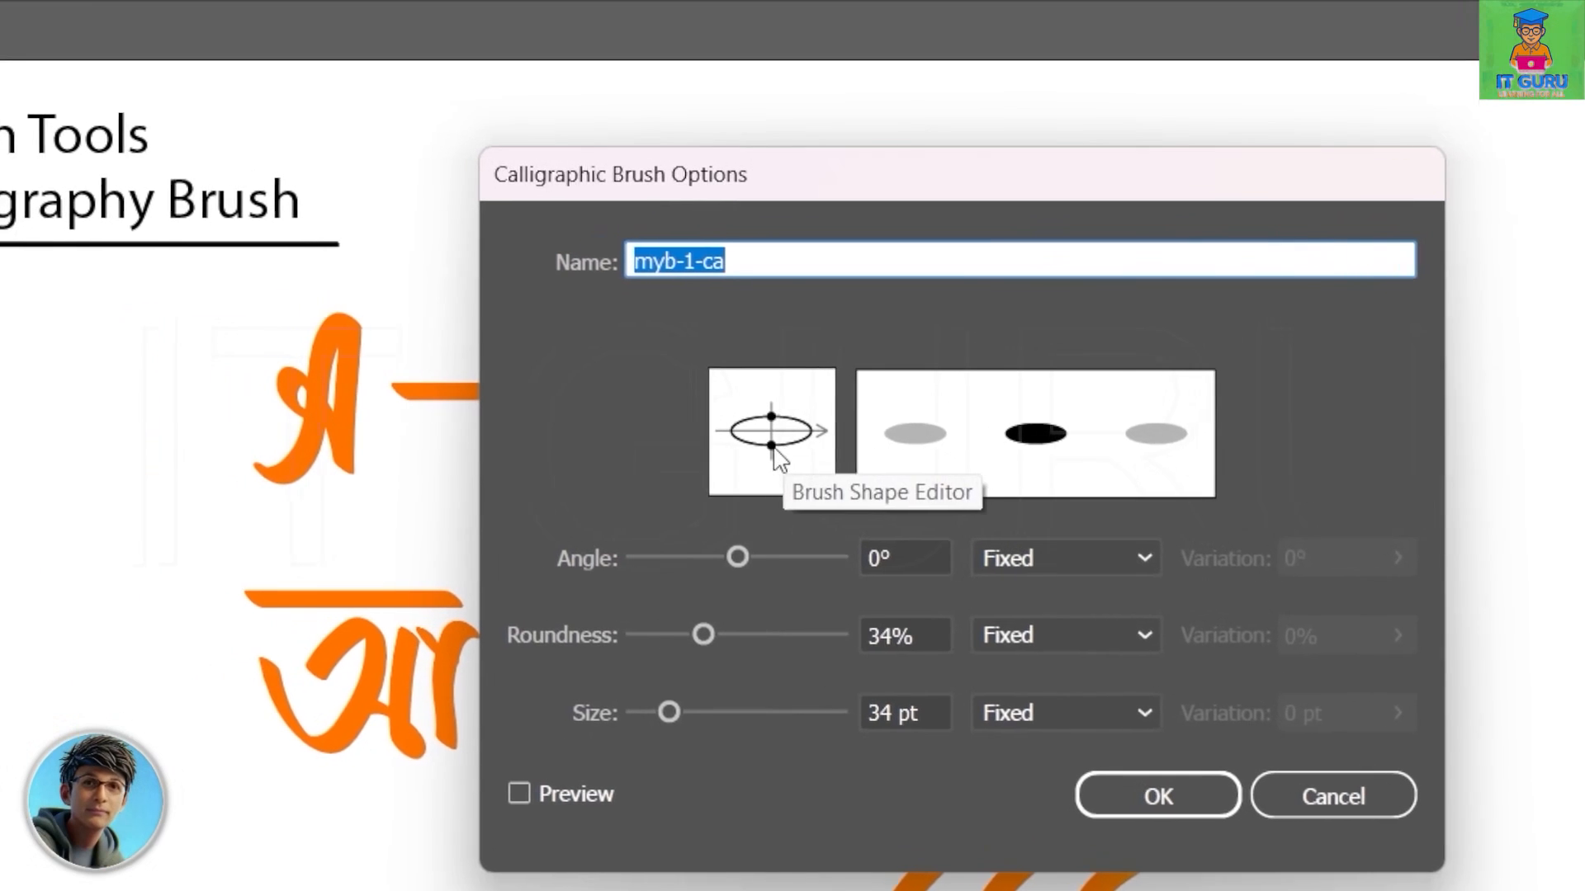
mouse_move(773, 446)
mouse_down()
mouse_move(770, 504)
mouse_move(740, 388)
mouse_move(727, 399)
mouse_up()
drag(738, 460, 804, 441)
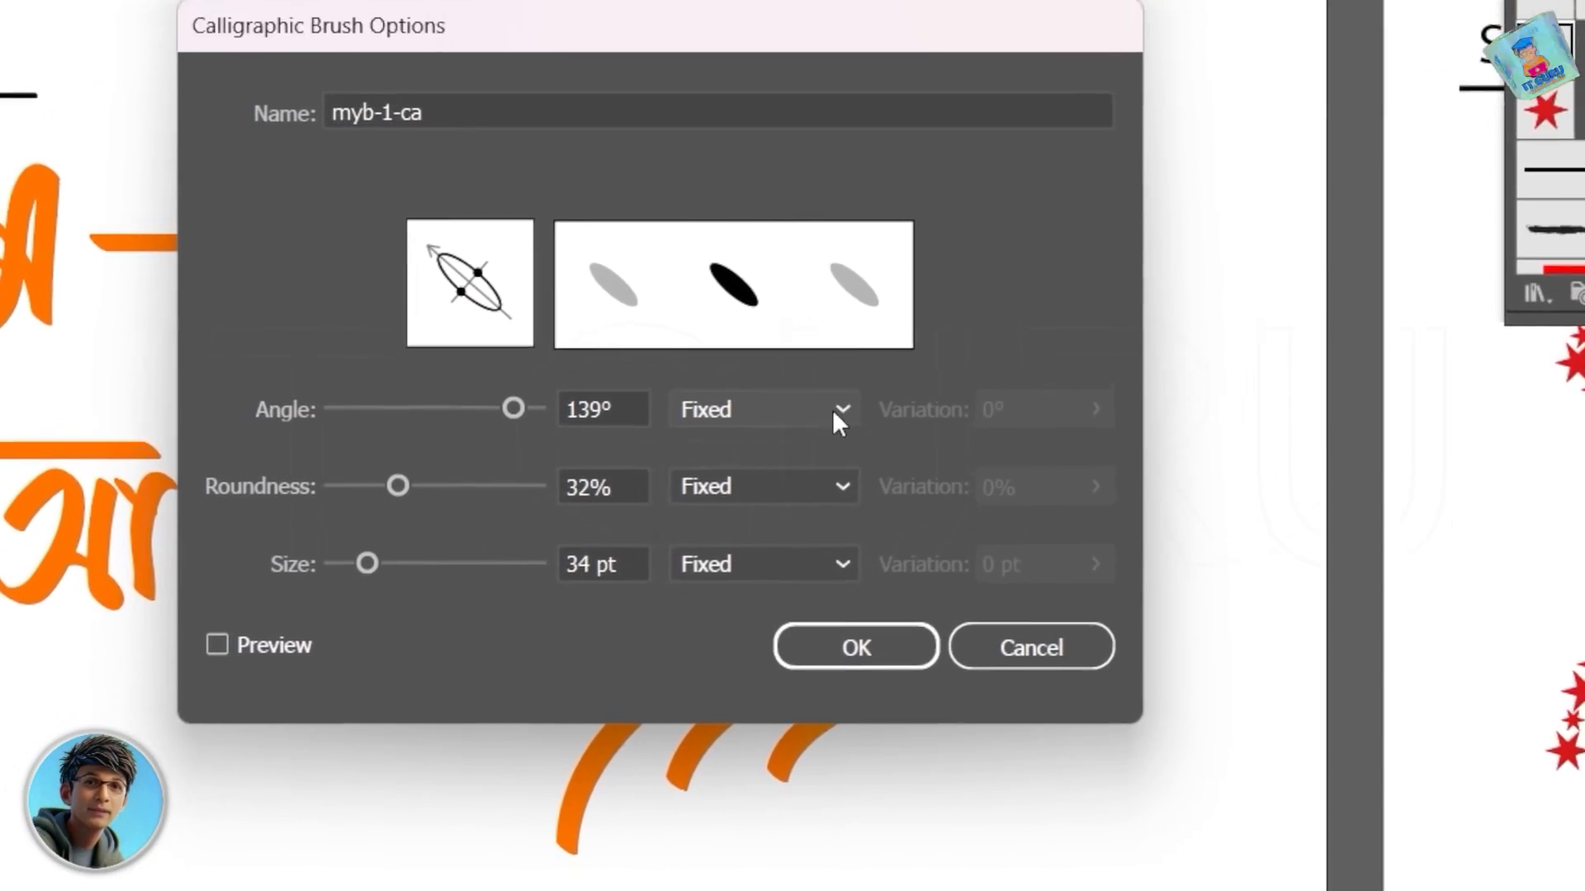
Step: Set the brush's angle, roundness and size to Random and save the changes, leaving the existing strokes as they are
click(1124, 448)
click(1119, 511)
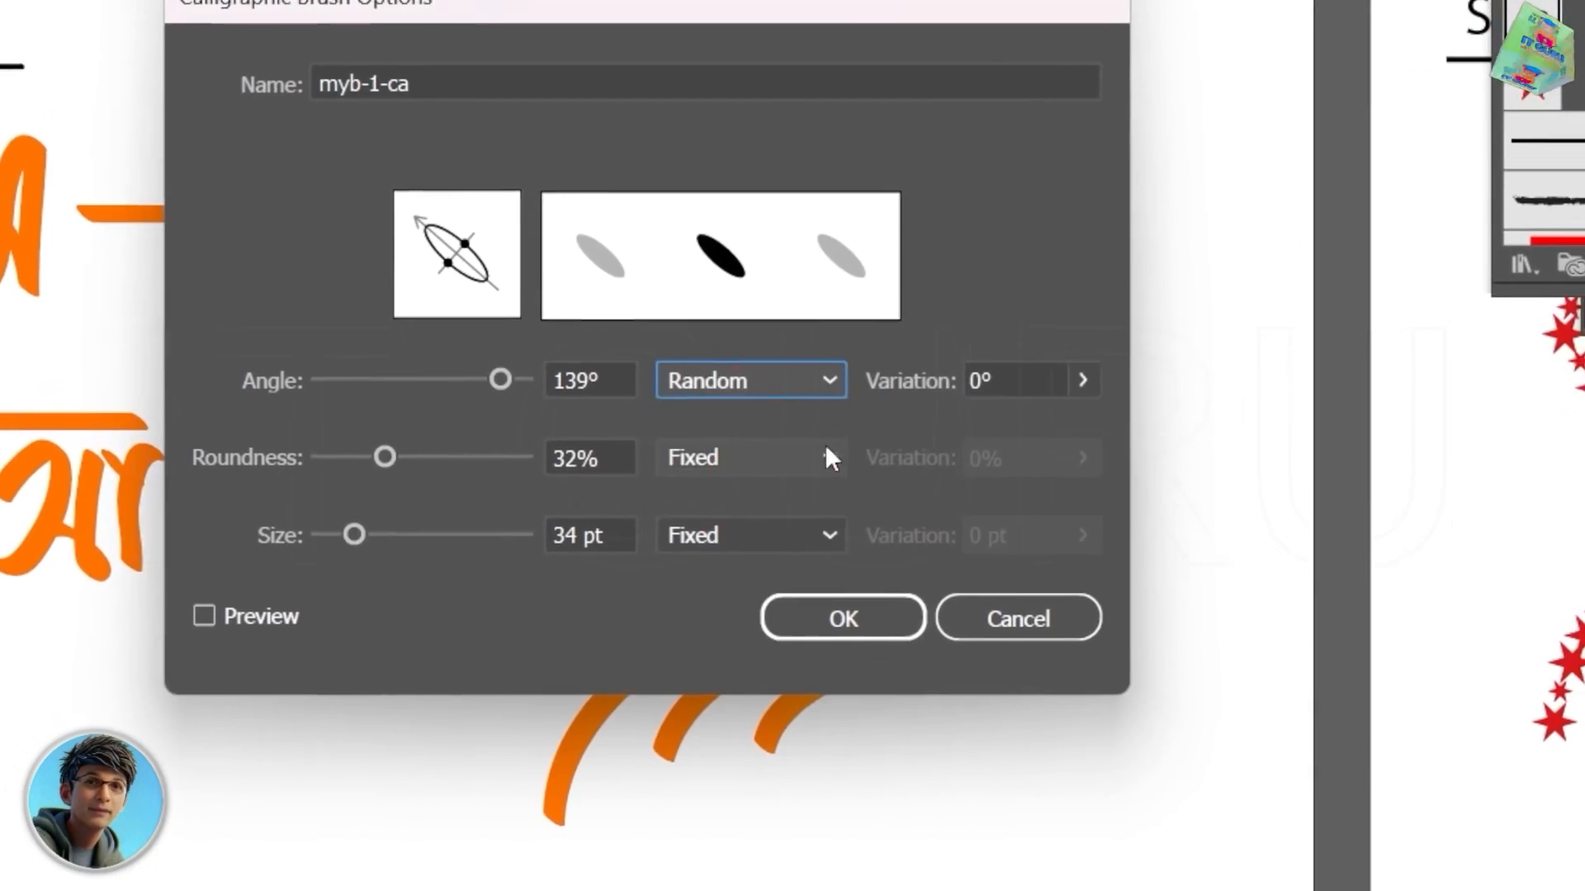
click(829, 458)
click(710, 538)
click(826, 535)
click(768, 611)
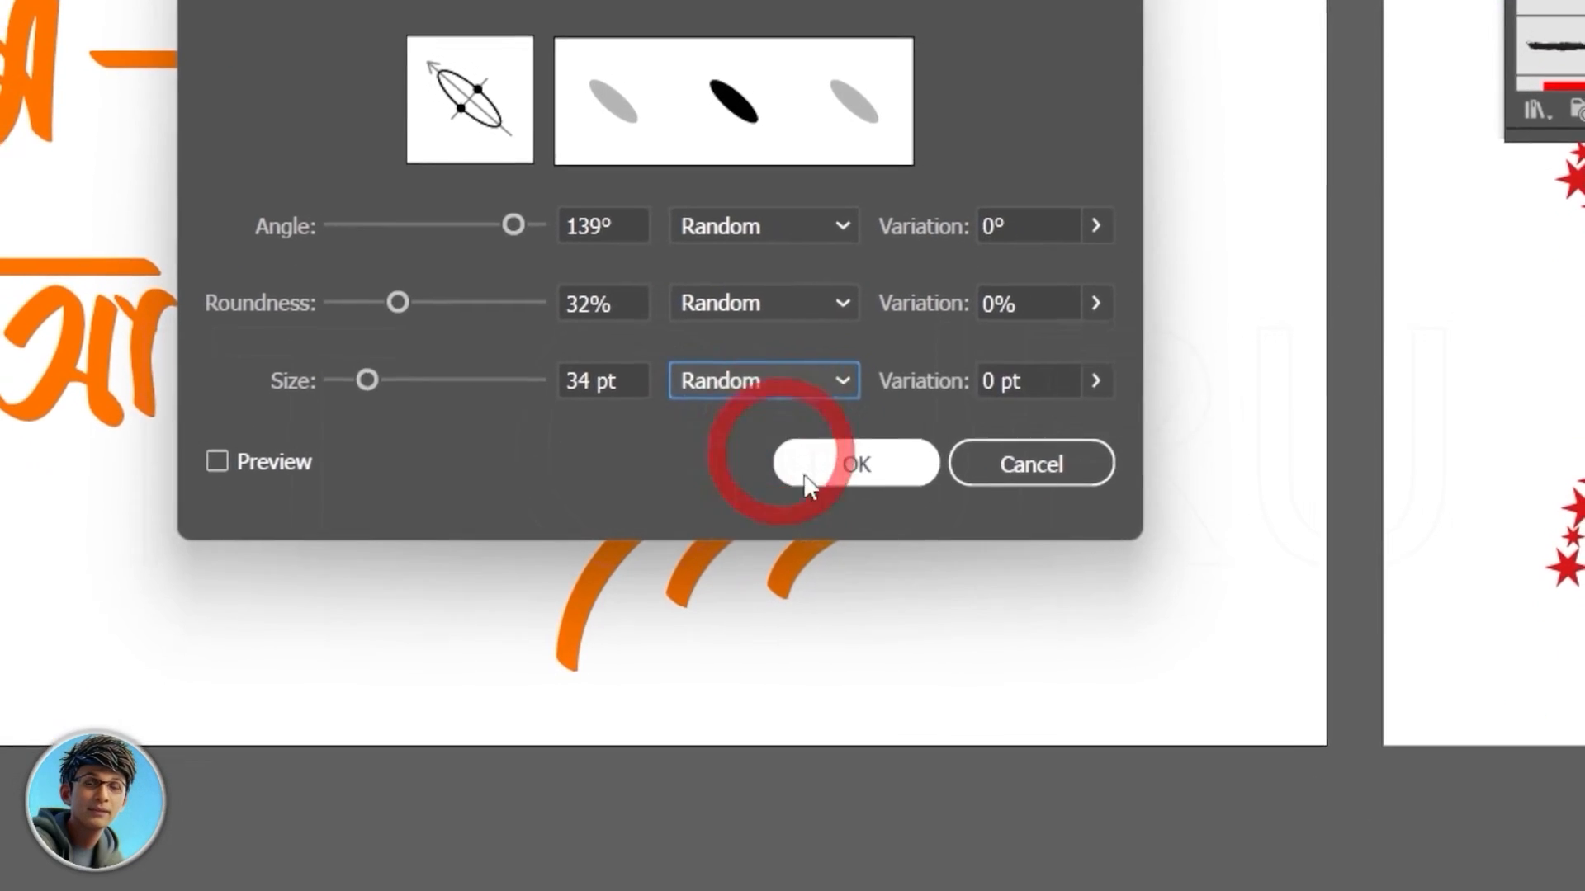
click(808, 474)
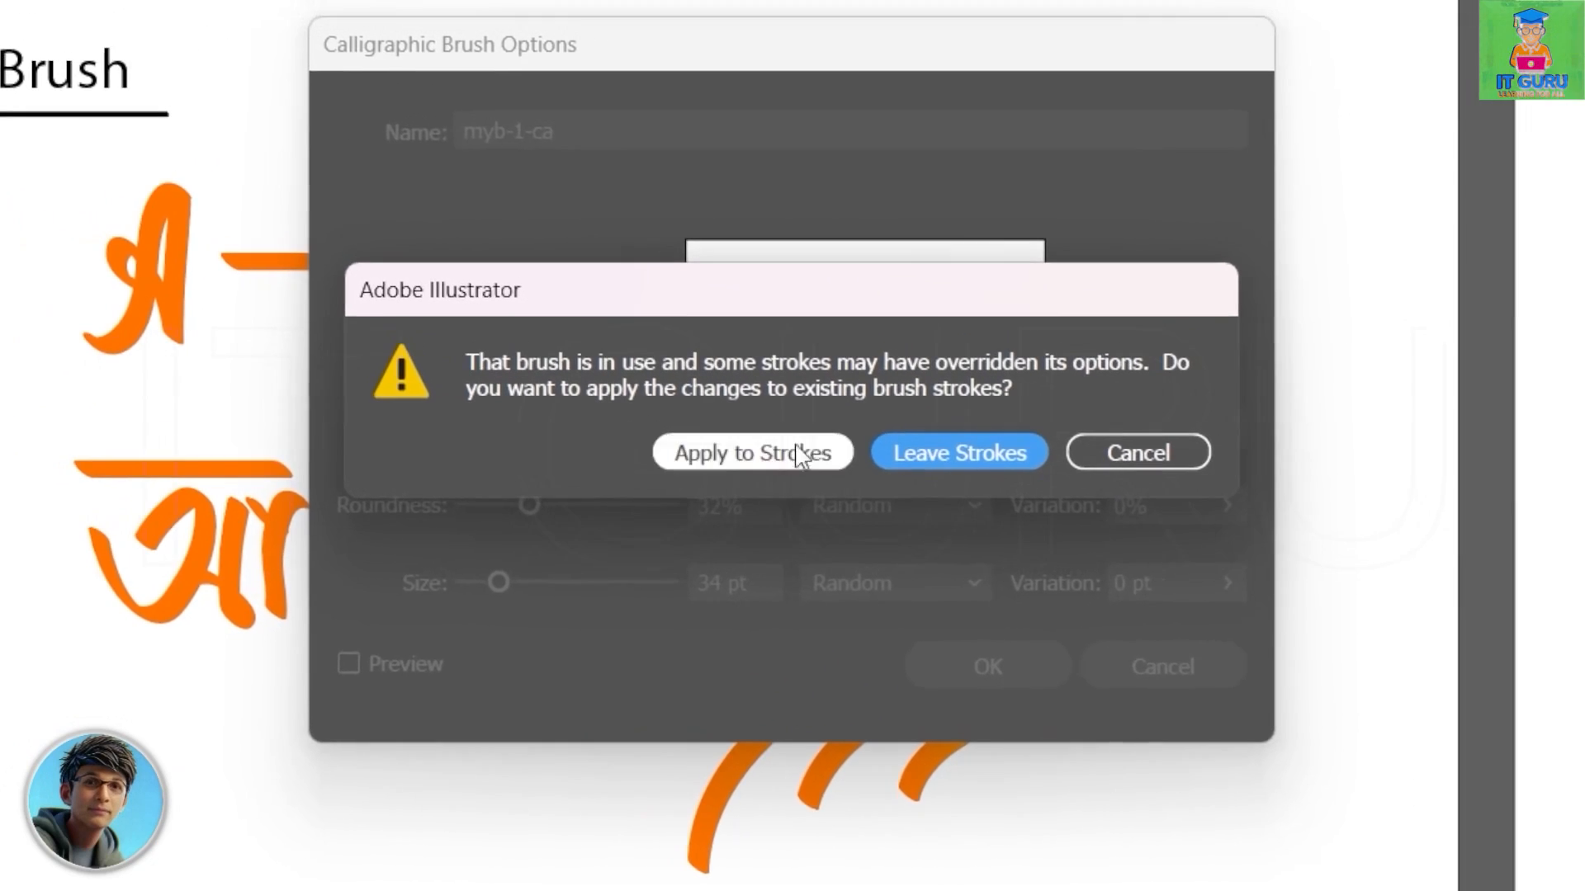
click(959, 452)
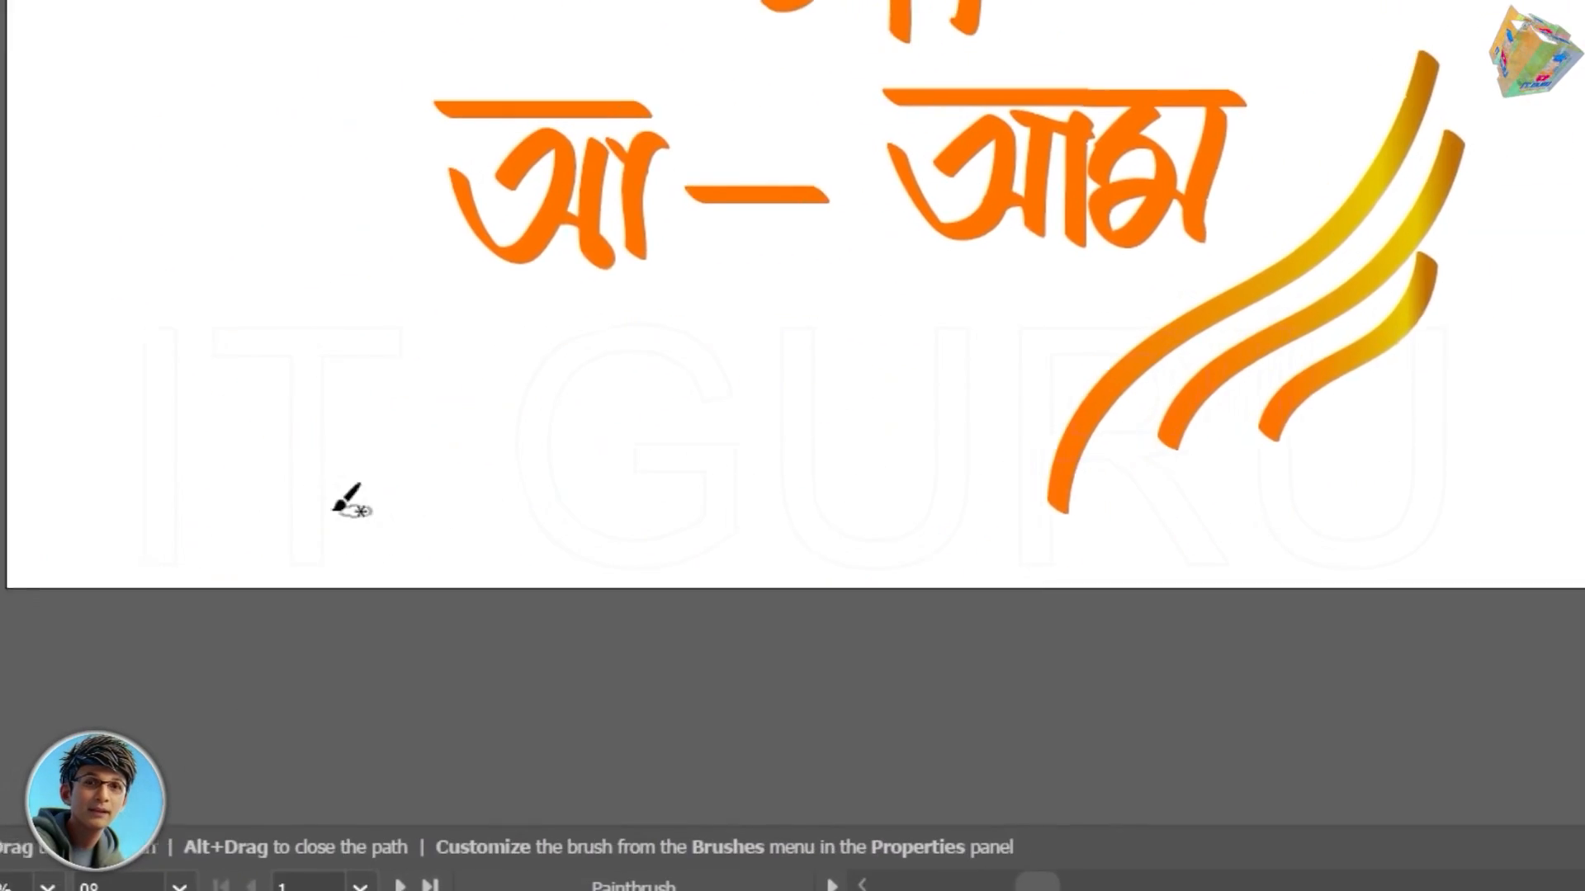
Step: Try the edited brush by painting several long curved strokes across the empty artboard below the lettering
scroll(1104, 460, down, 10)
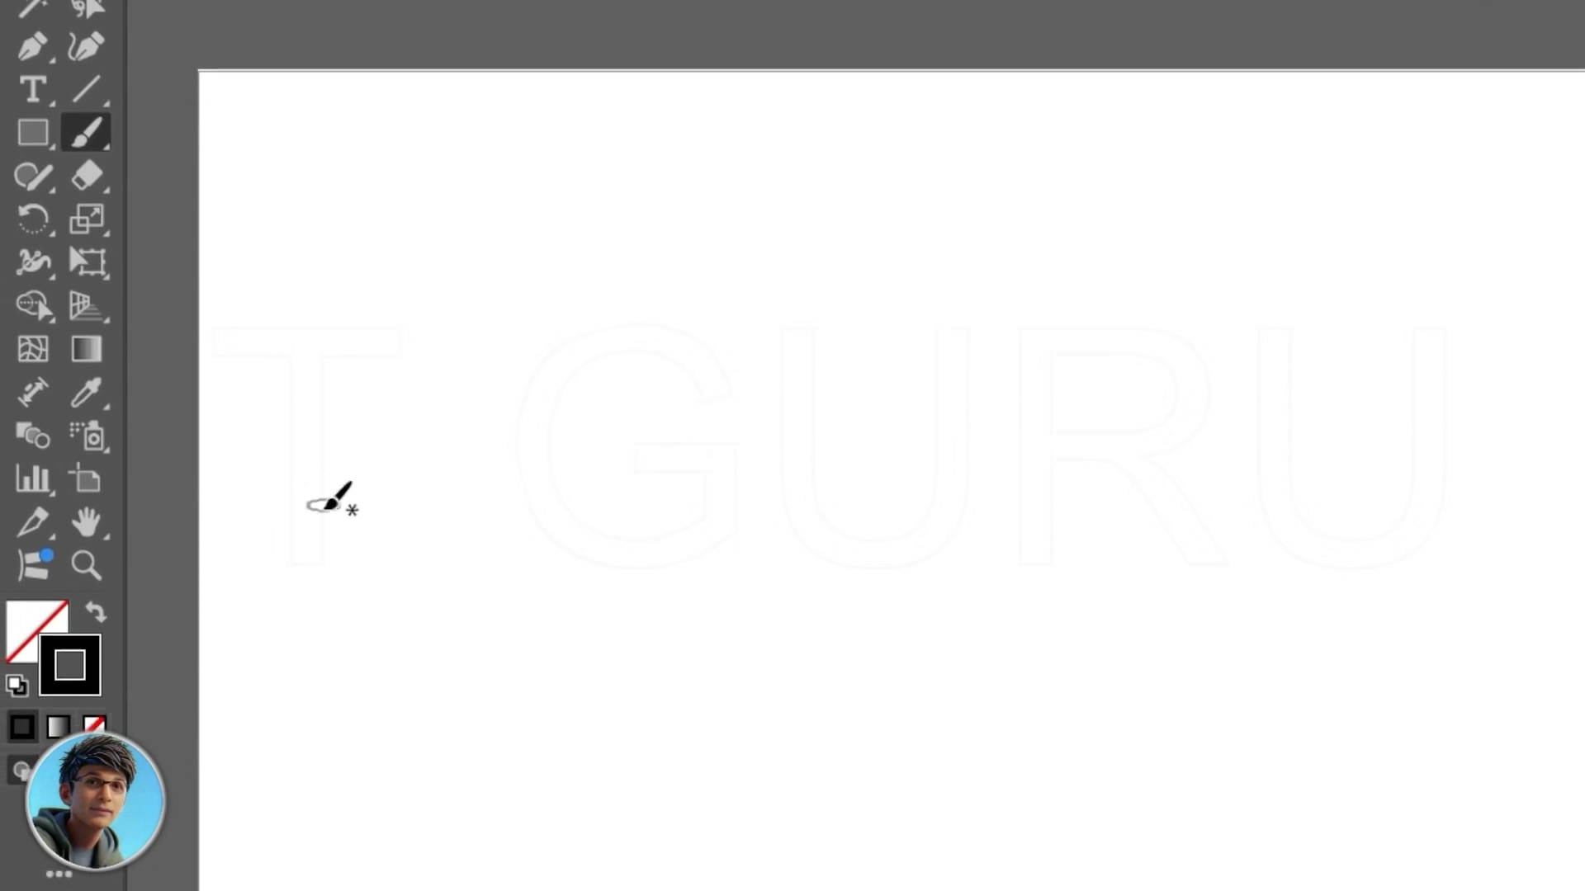
drag(314, 708, 766, 262)
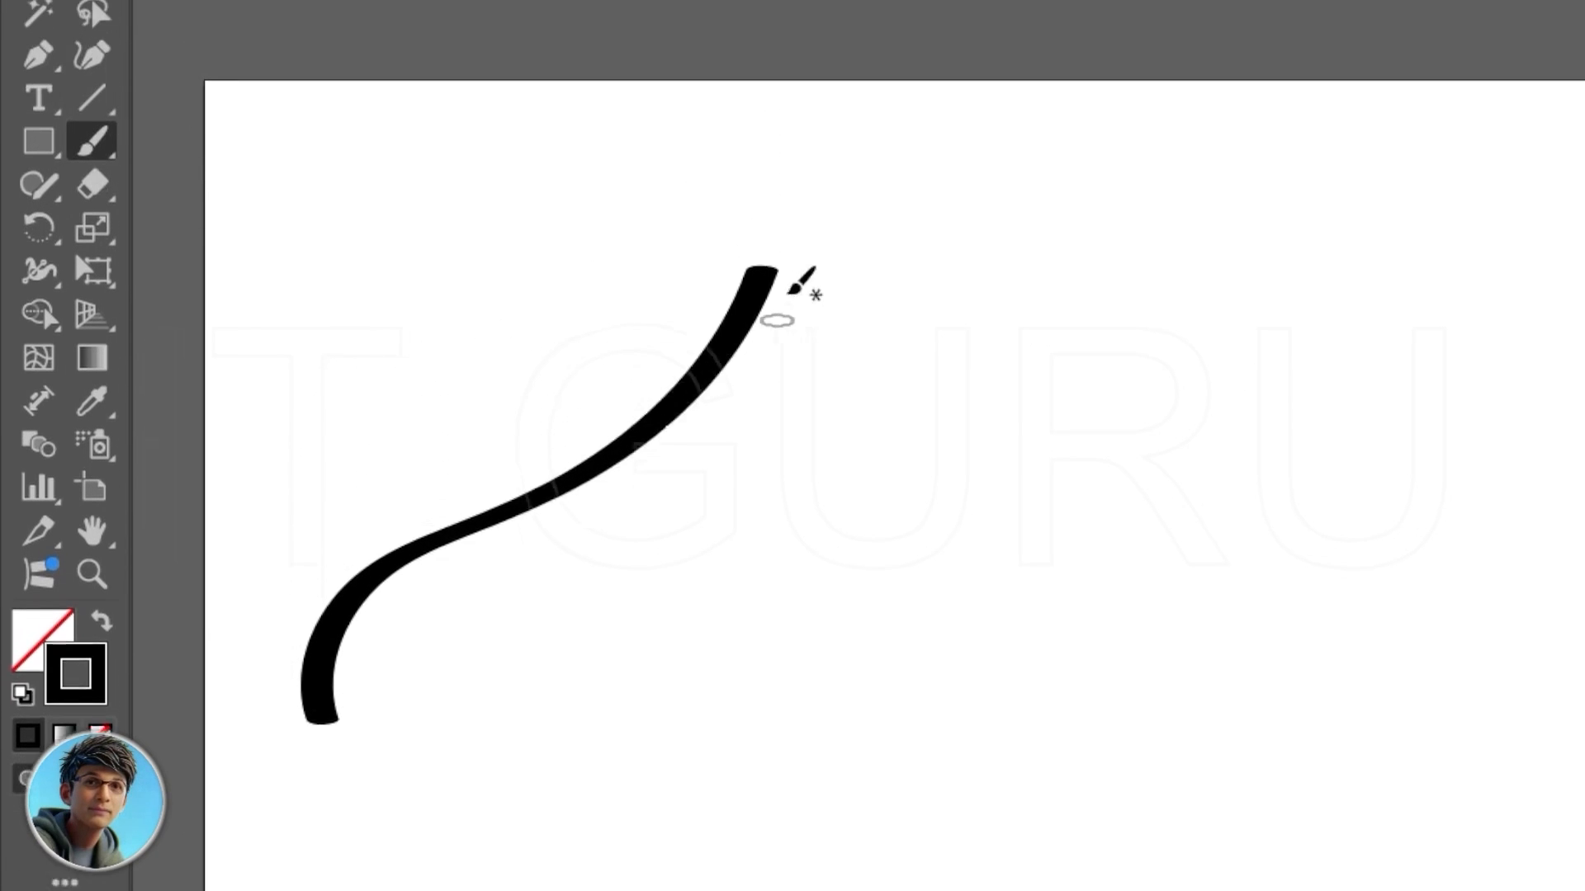
drag(384, 417, 689, 371)
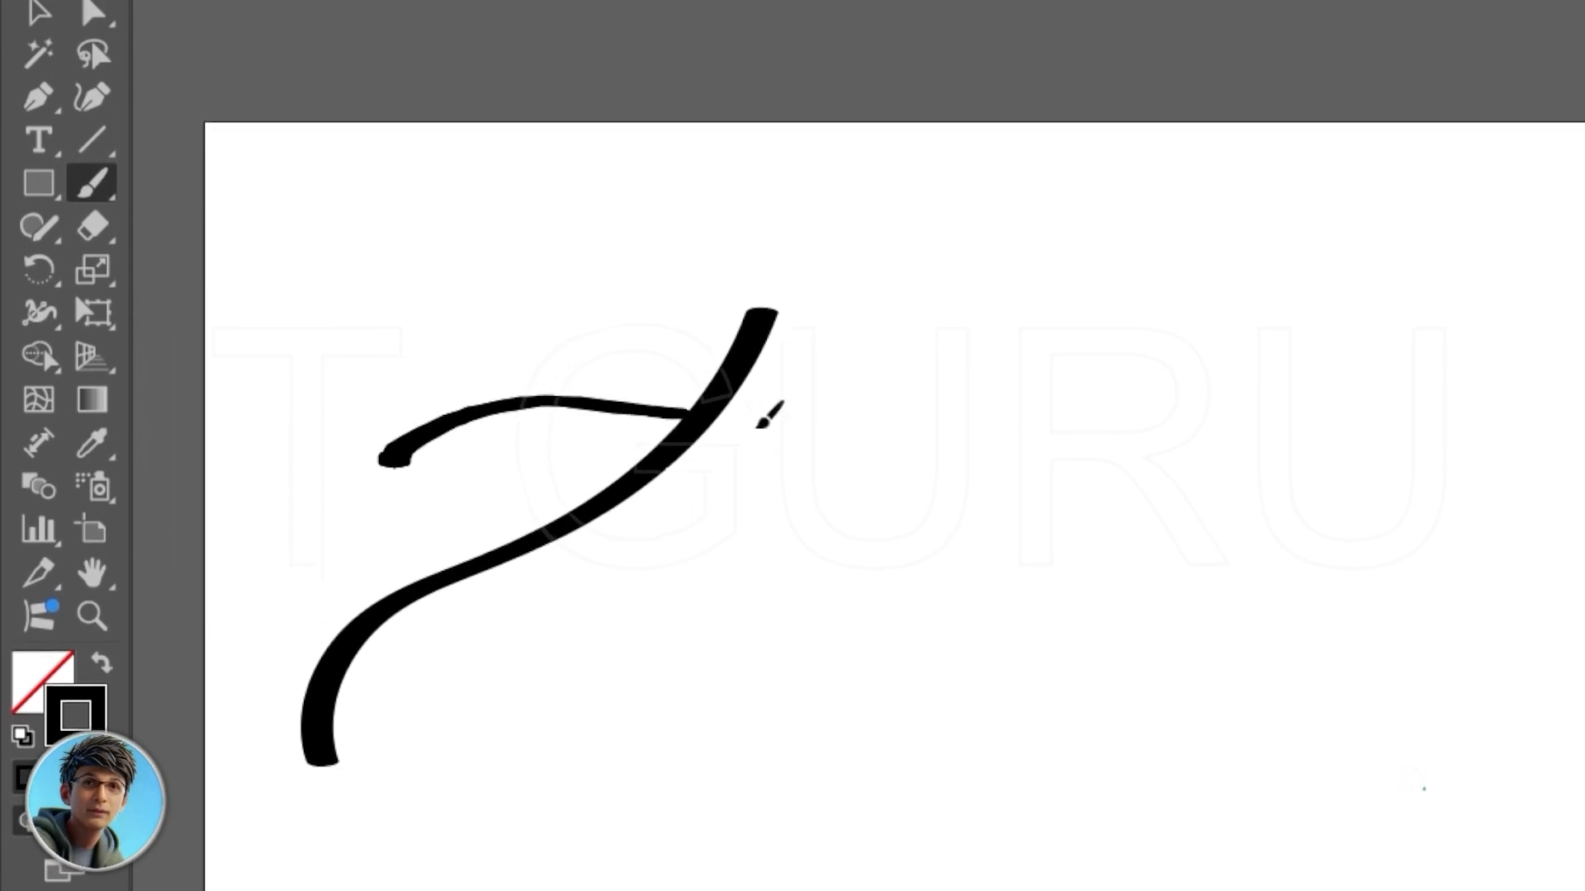
drag(758, 427, 1226, 387)
drag(618, 890, 1471, 522)
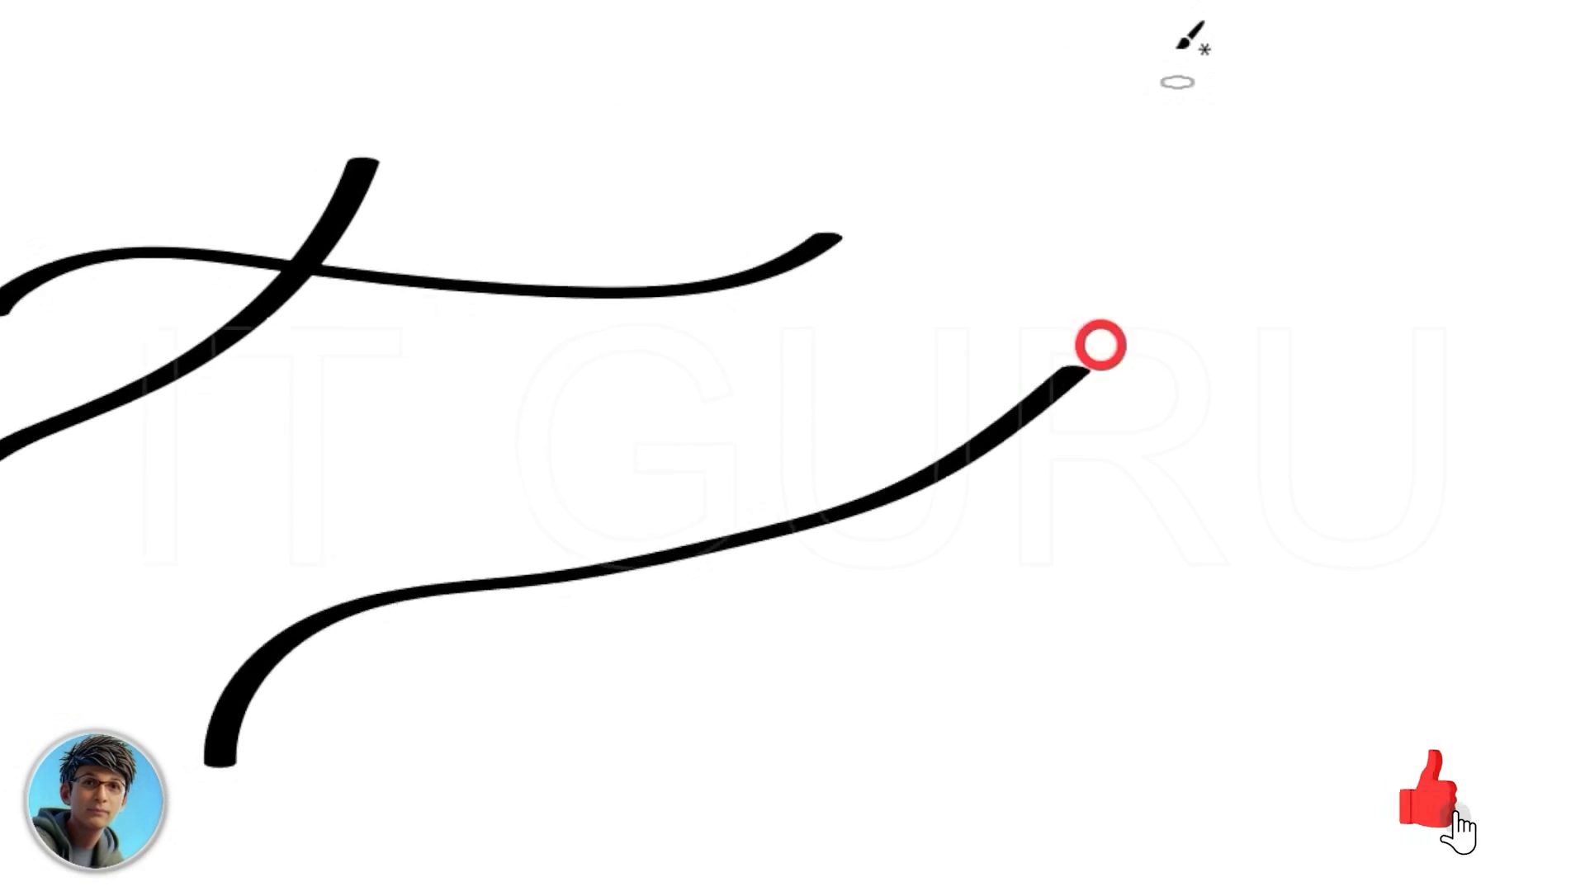
mouse_move(515, 890)
mouse_down()
mouse_move(562, 782)
mouse_move(1426, 436)
mouse_up()
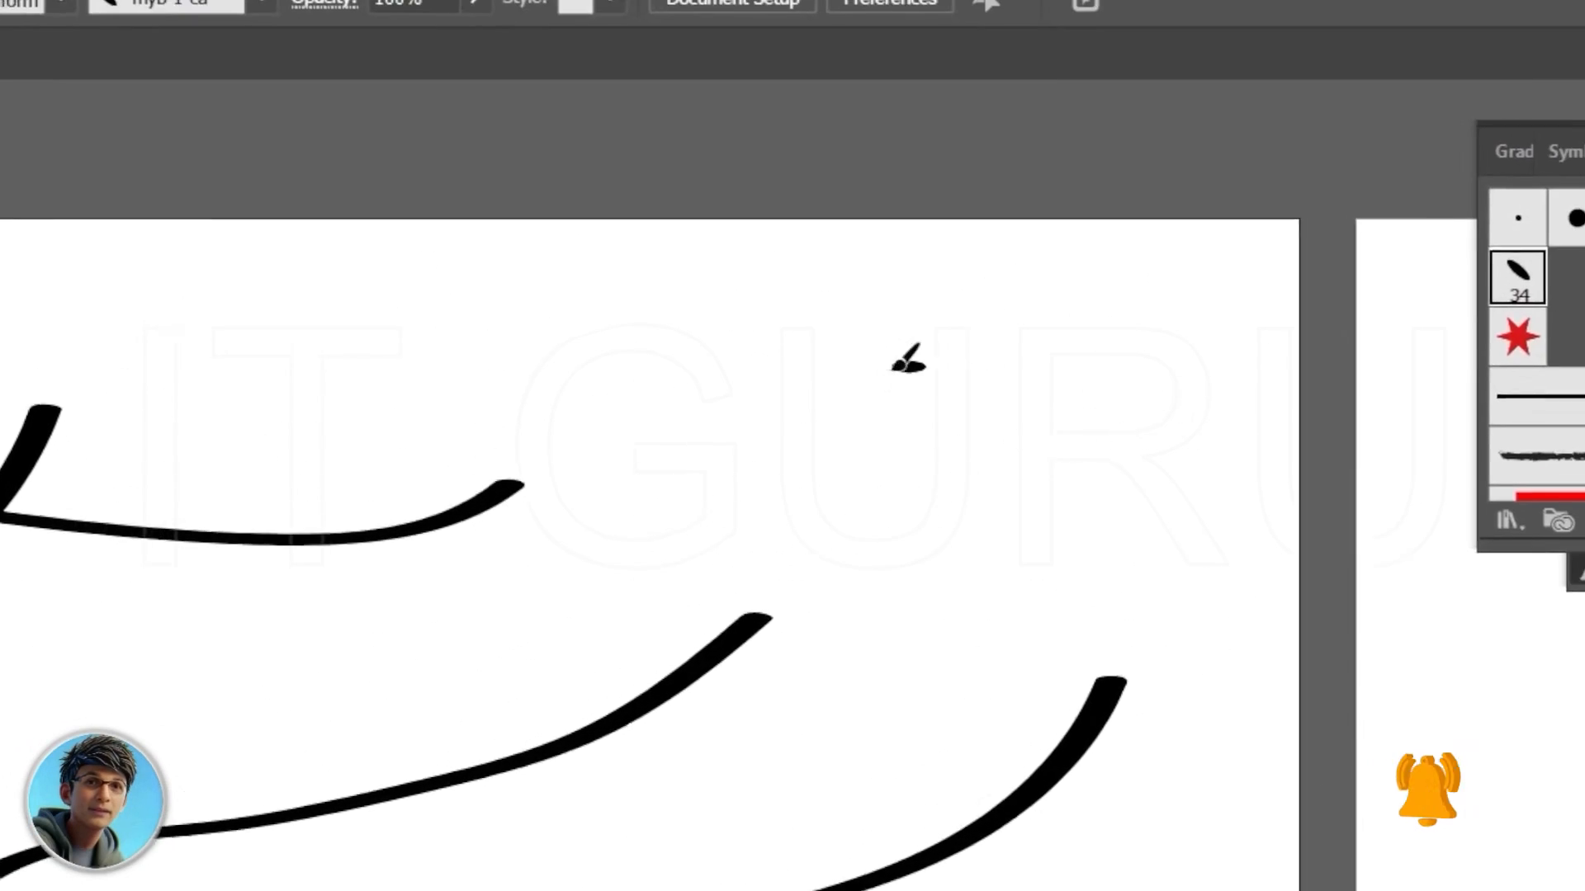
drag(895, 369, 322, 727)
drag(1190, 358, 669, 768)
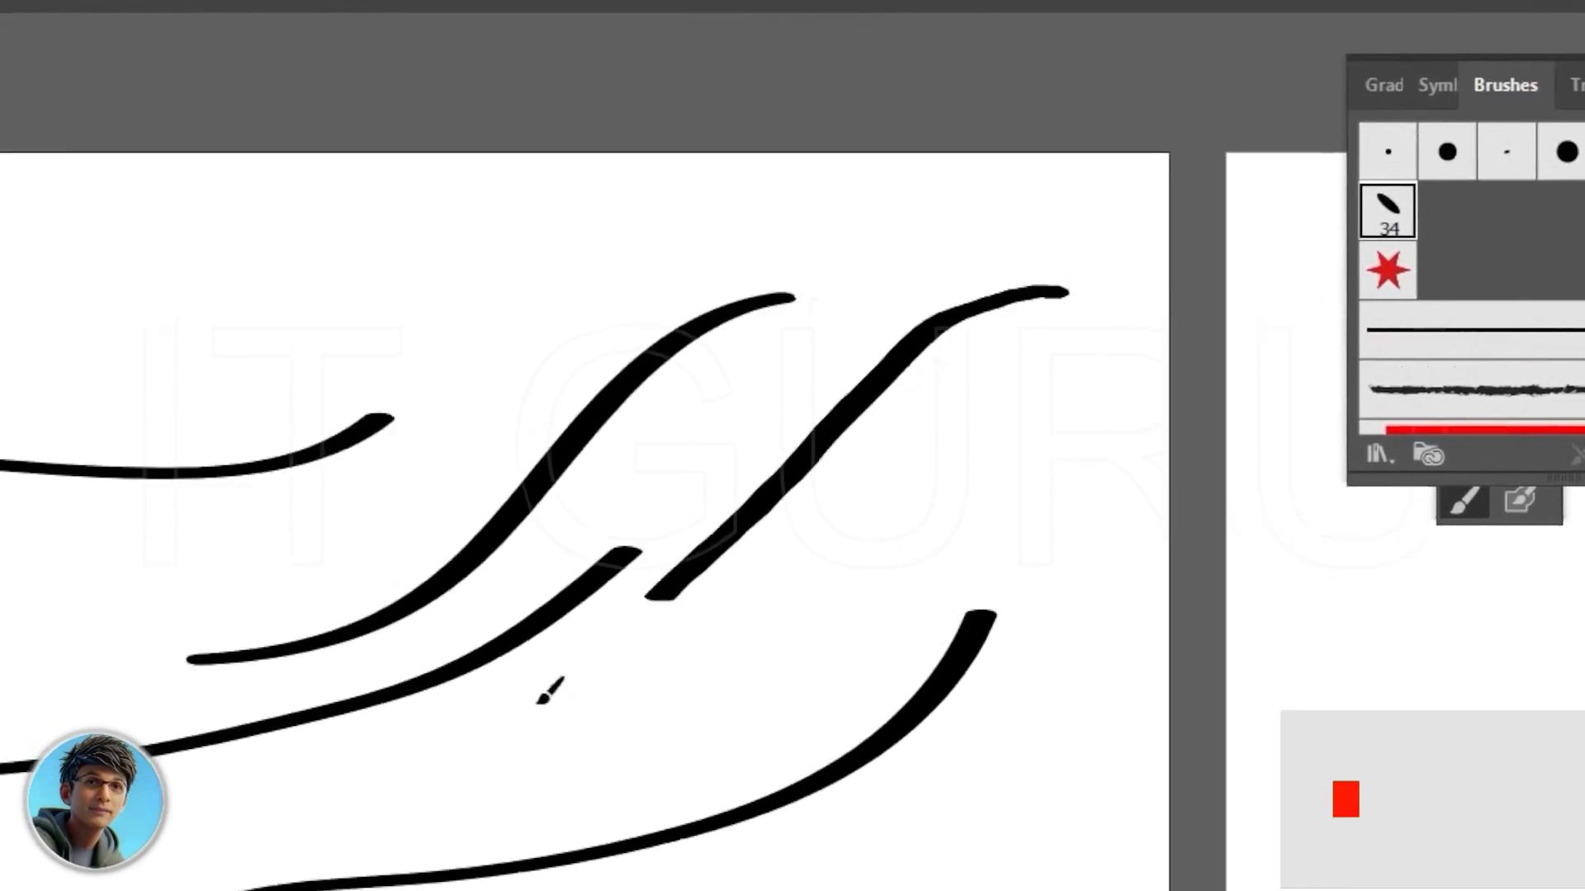
drag(538, 704, 176, 792)
drag(625, 262, 594, 265)
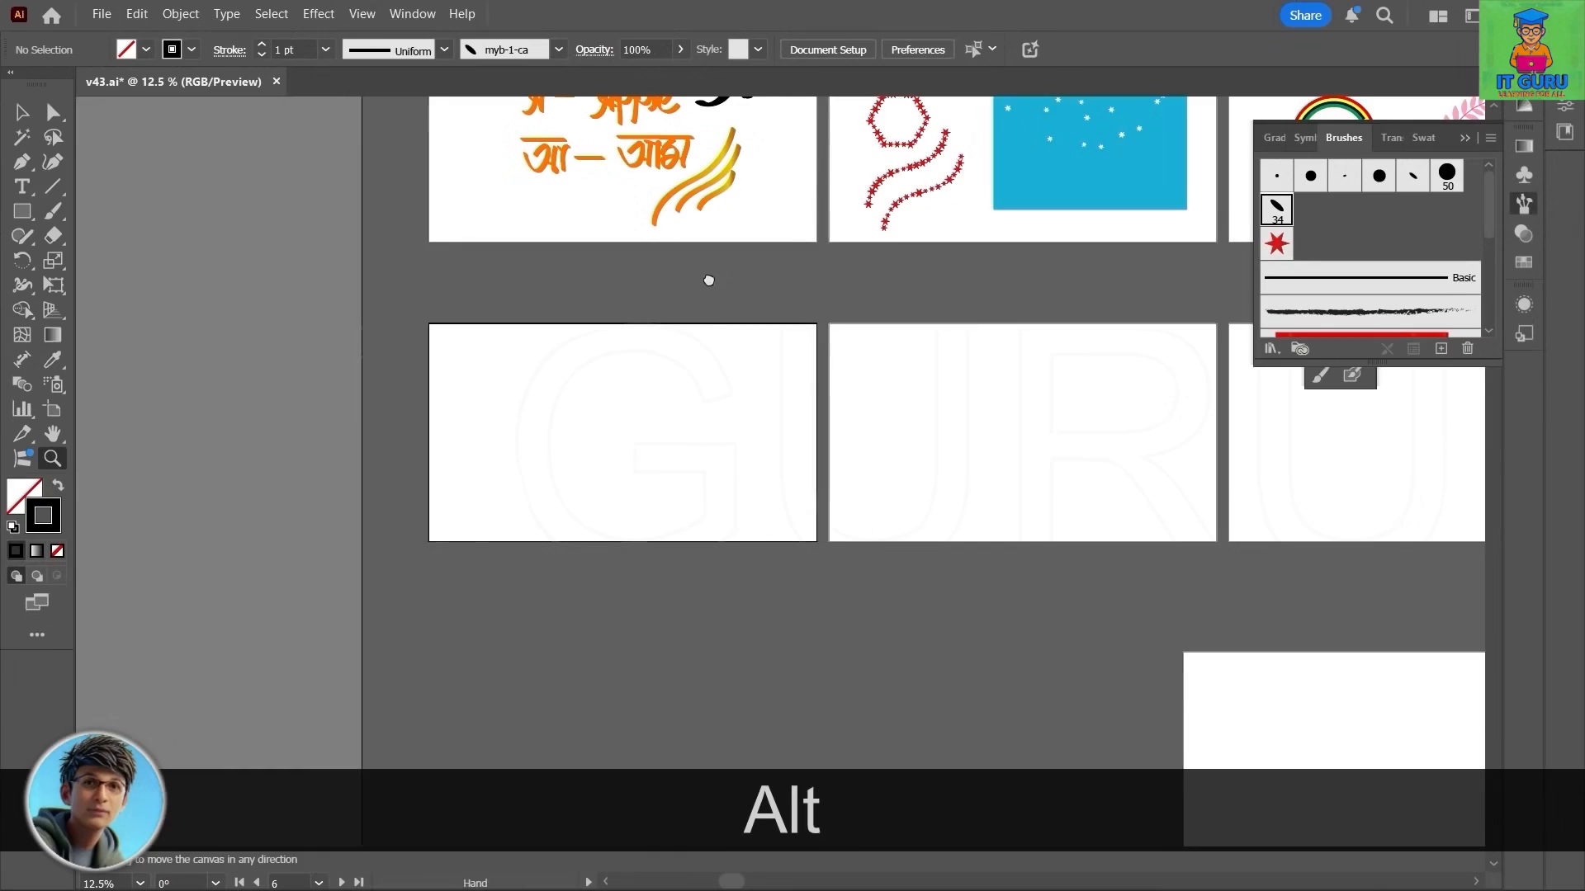
Step: Paint the letters A and B and three Bengali letters on the empty artboard with the myb-1-ca brush
drag(709, 281, 747, 128)
scroll(554, 475, up, 2)
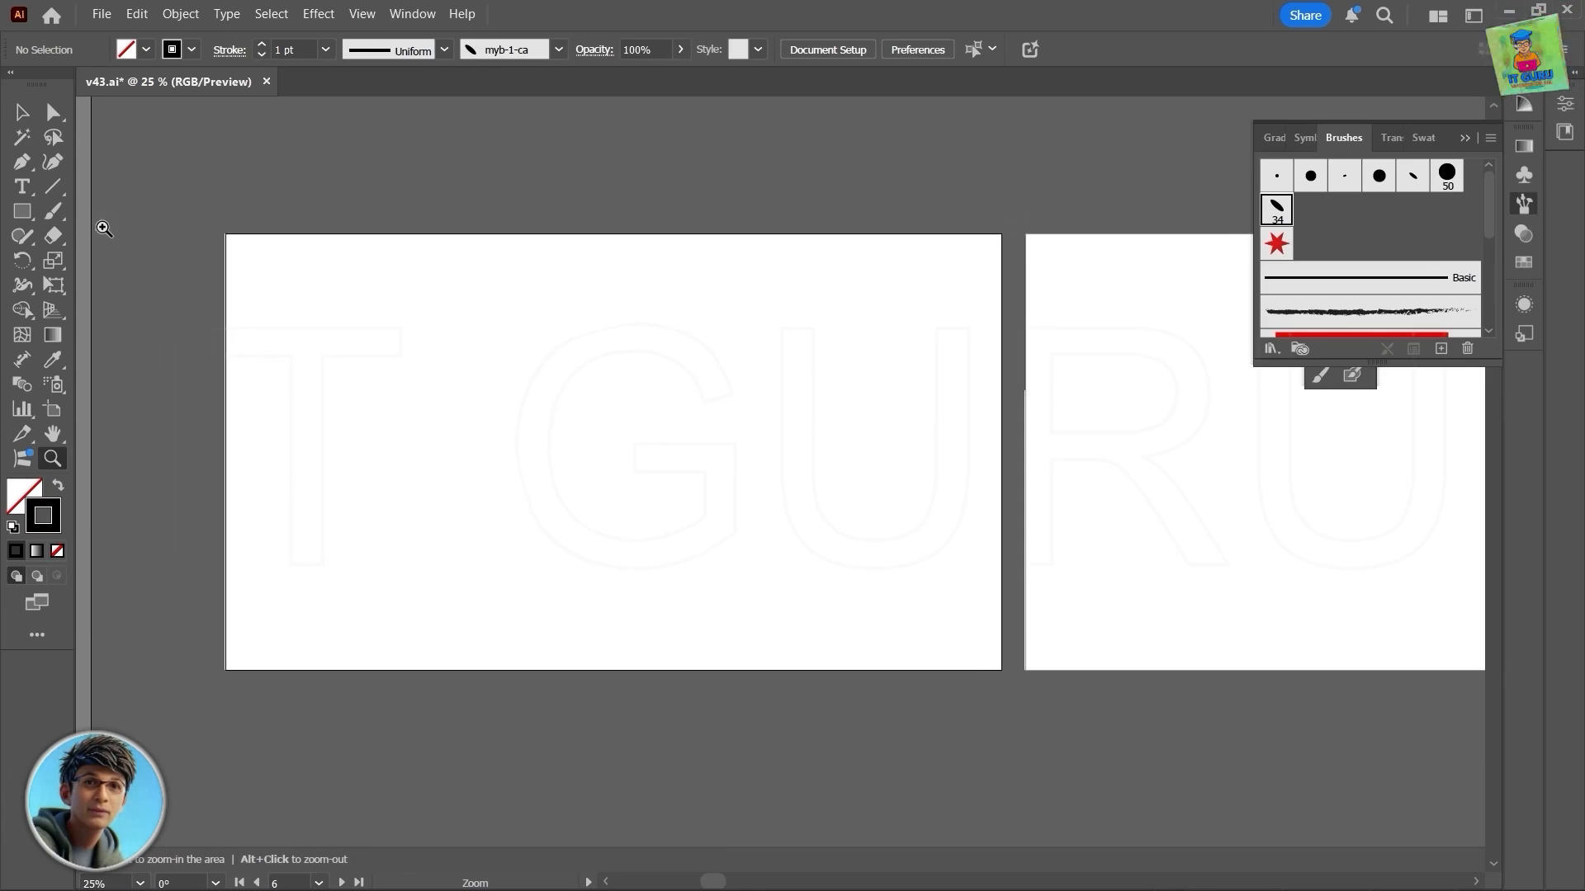
click(53, 211)
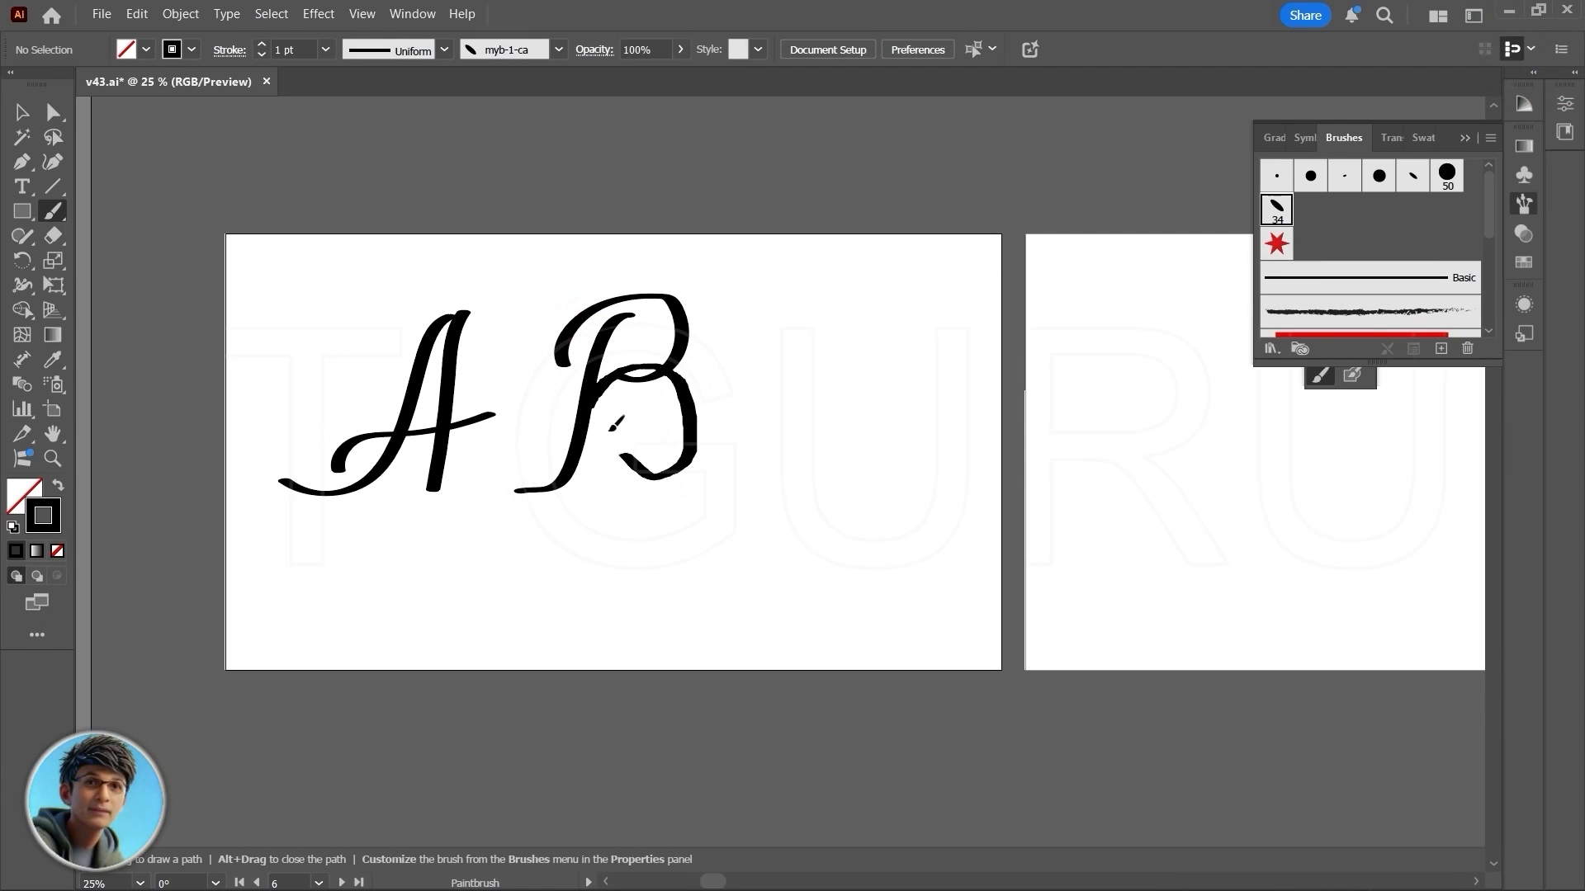
drag(609, 431, 608, 429)
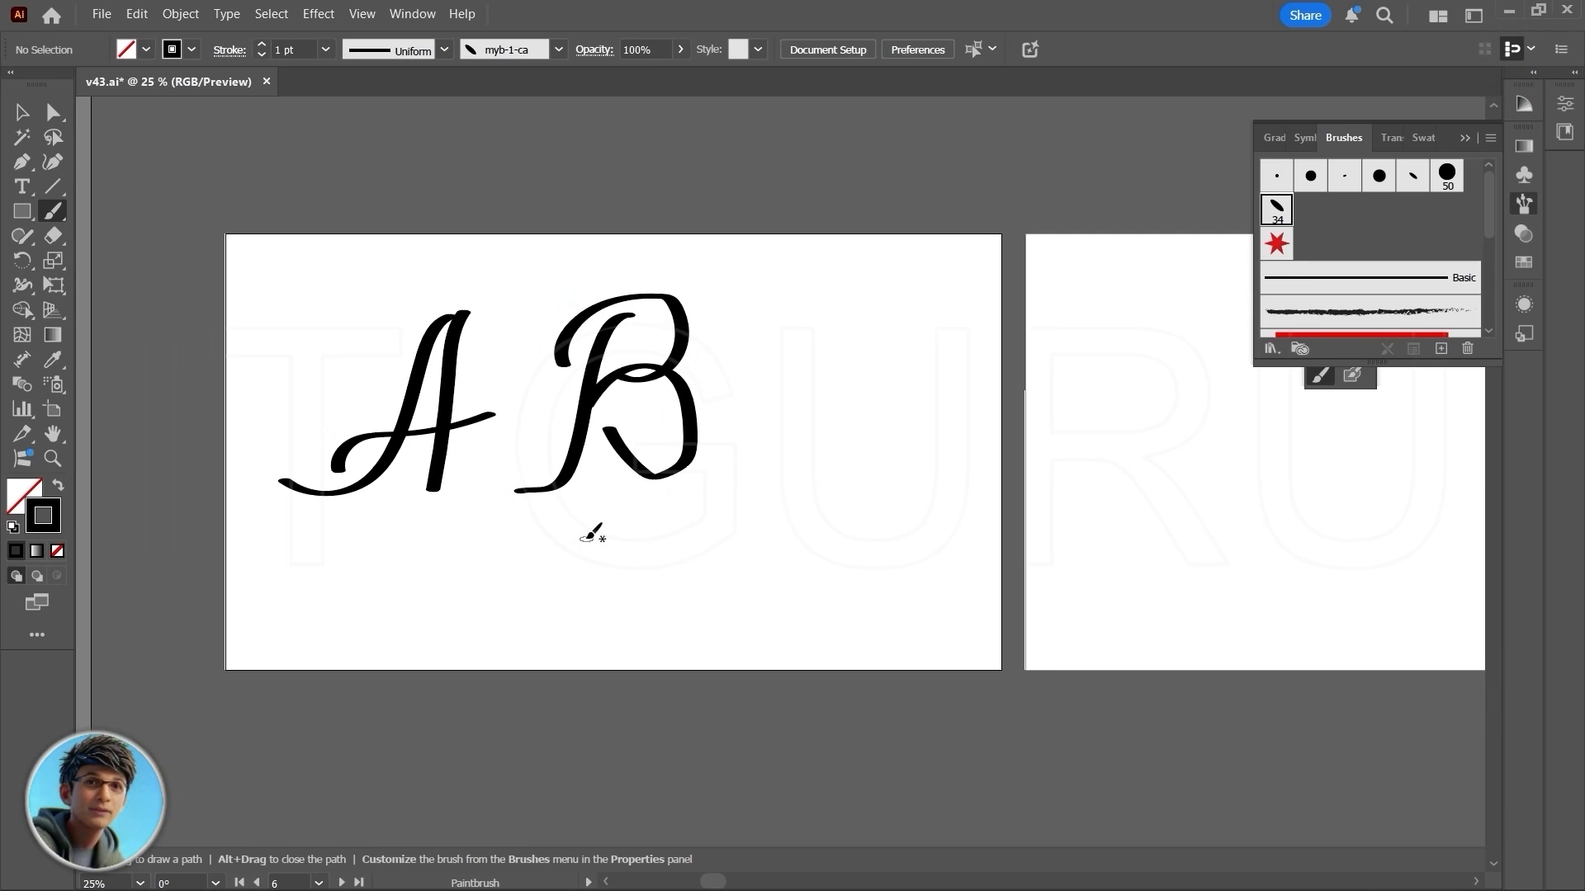
drag(794, 498, 707, 569)
drag(807, 482, 827, 477)
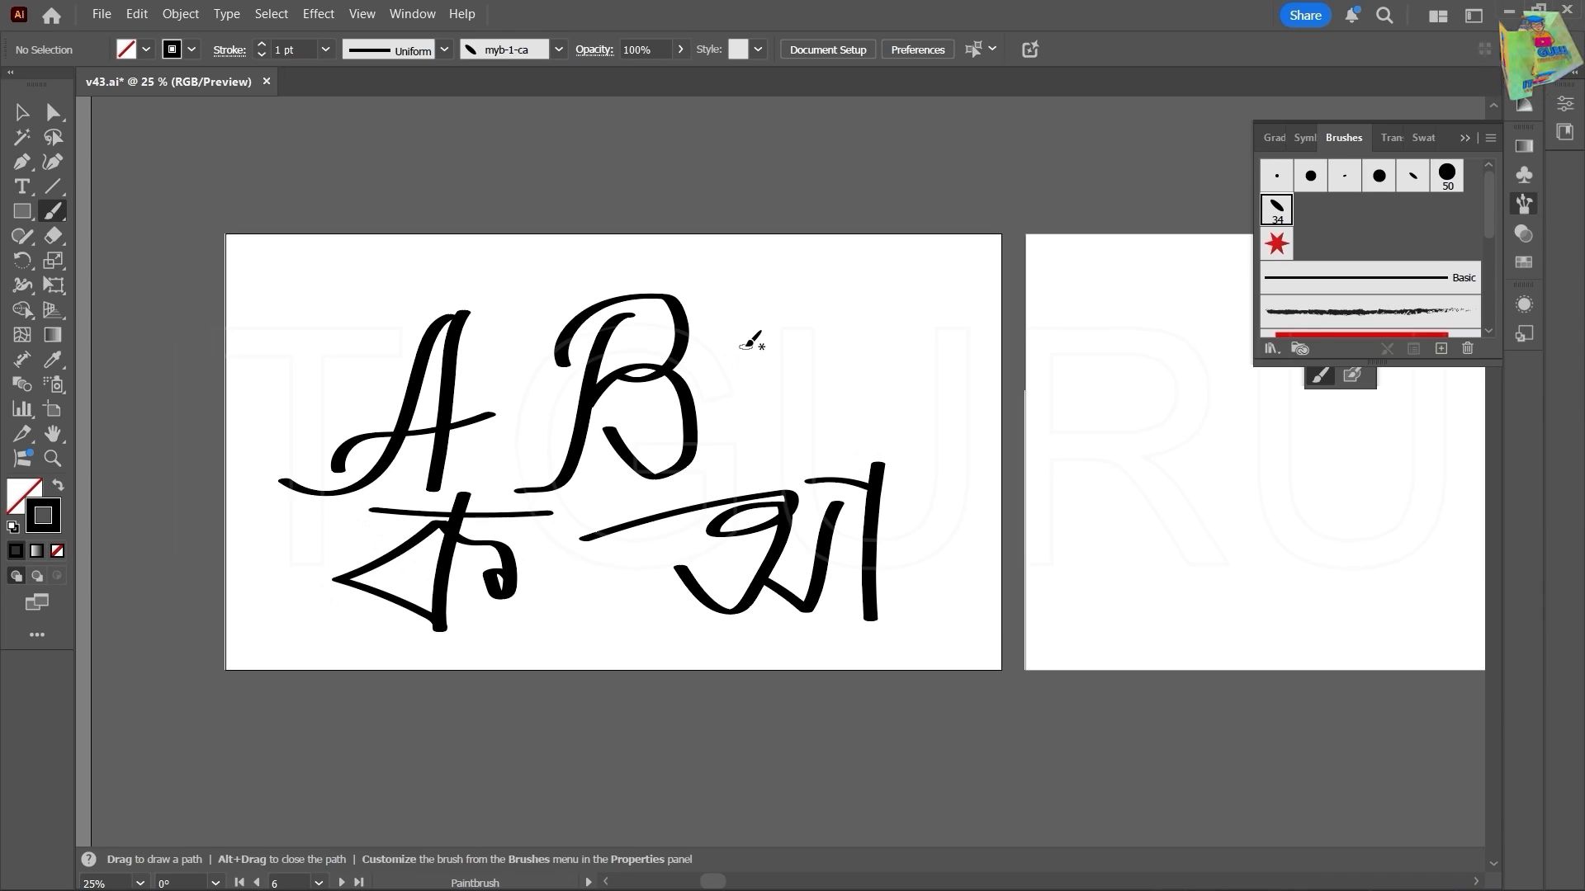
mouse_move(757, 408)
mouse_down()
mouse_move(799, 384)
mouse_move(844, 406)
mouse_up()
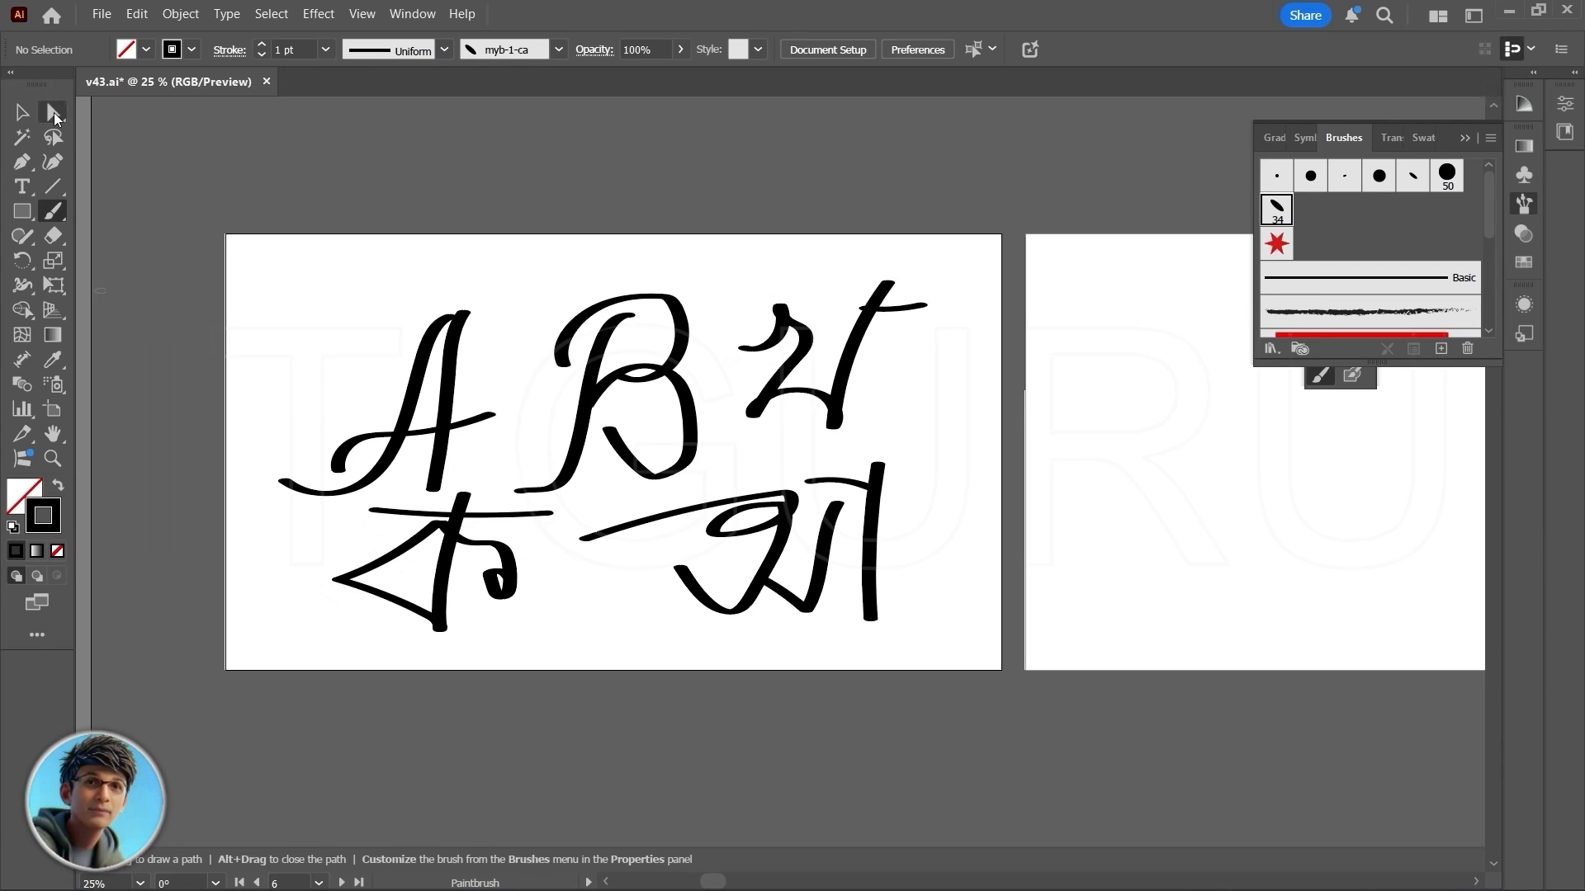
Step: Select all the painted letters on the artboard and delete them
click(19, 114)
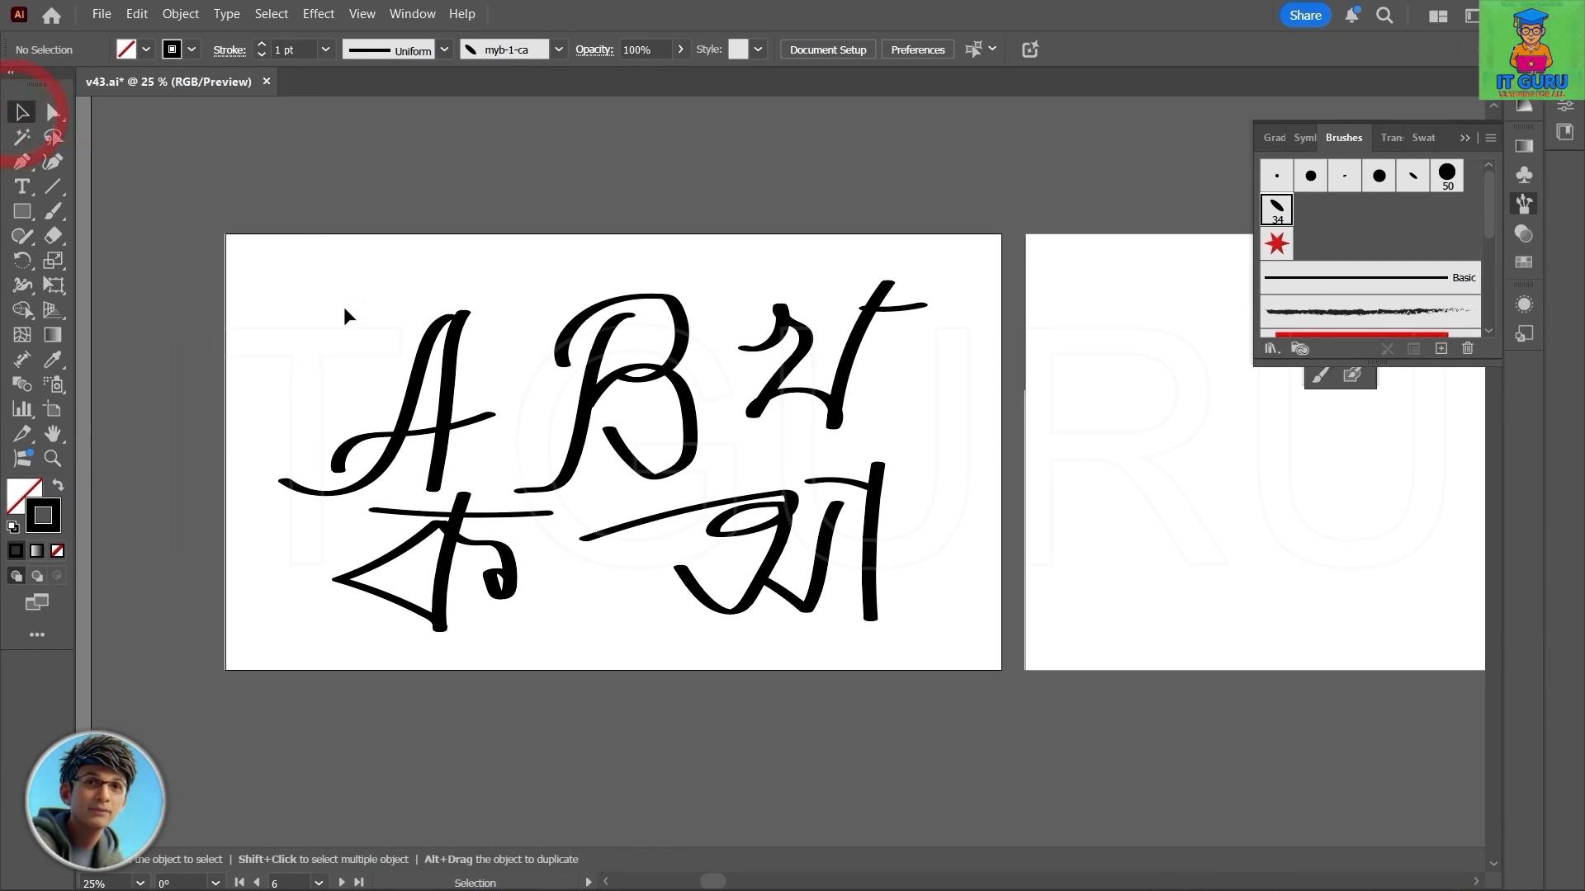
click(904, 644)
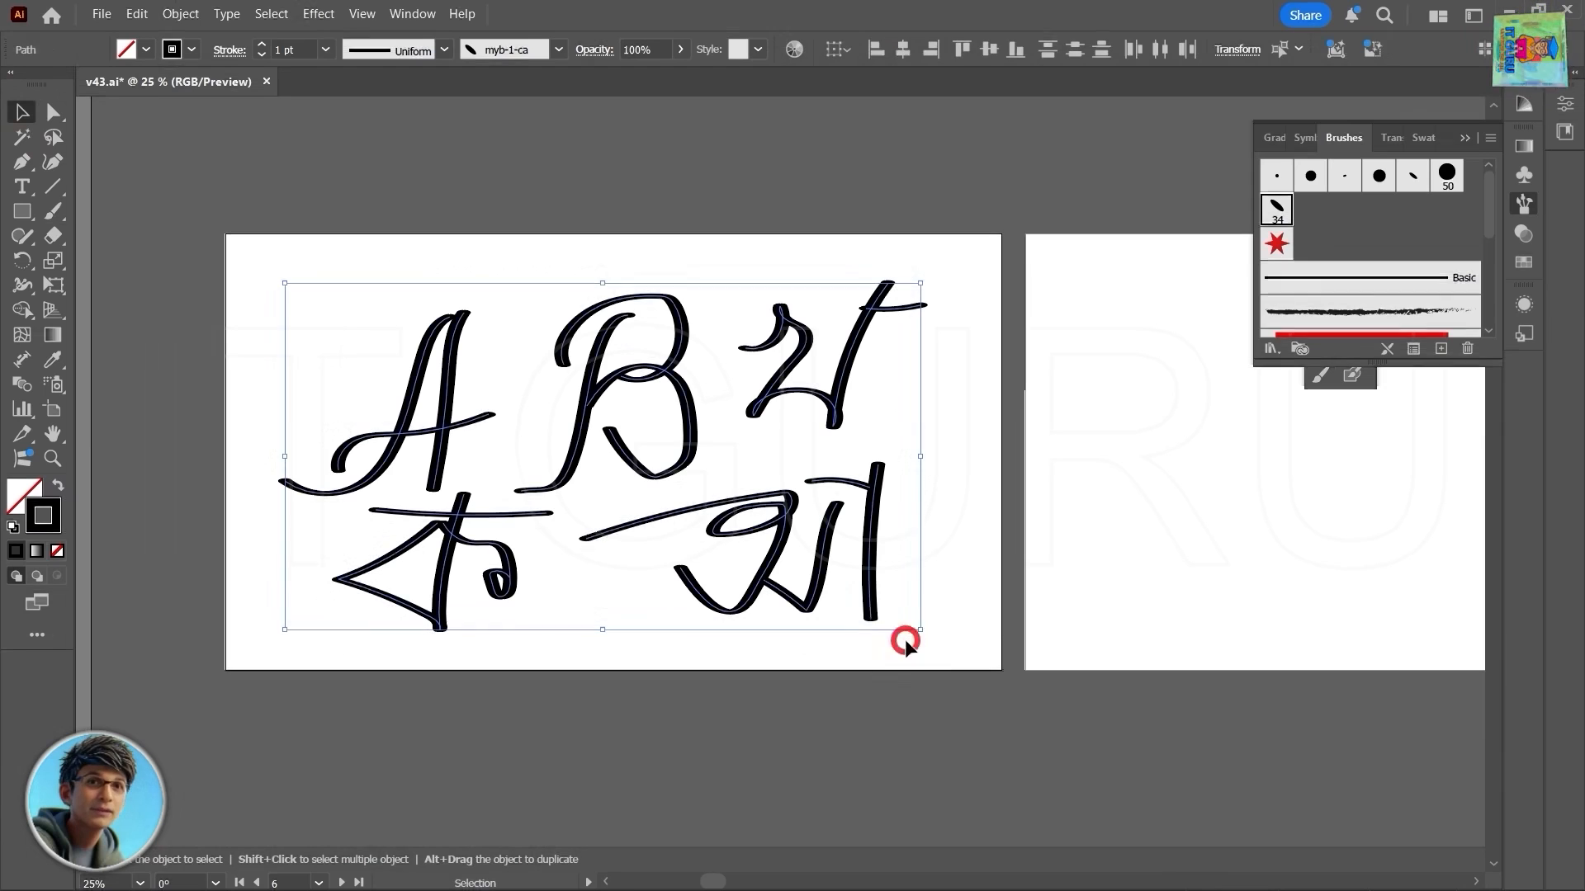
key(Delete)
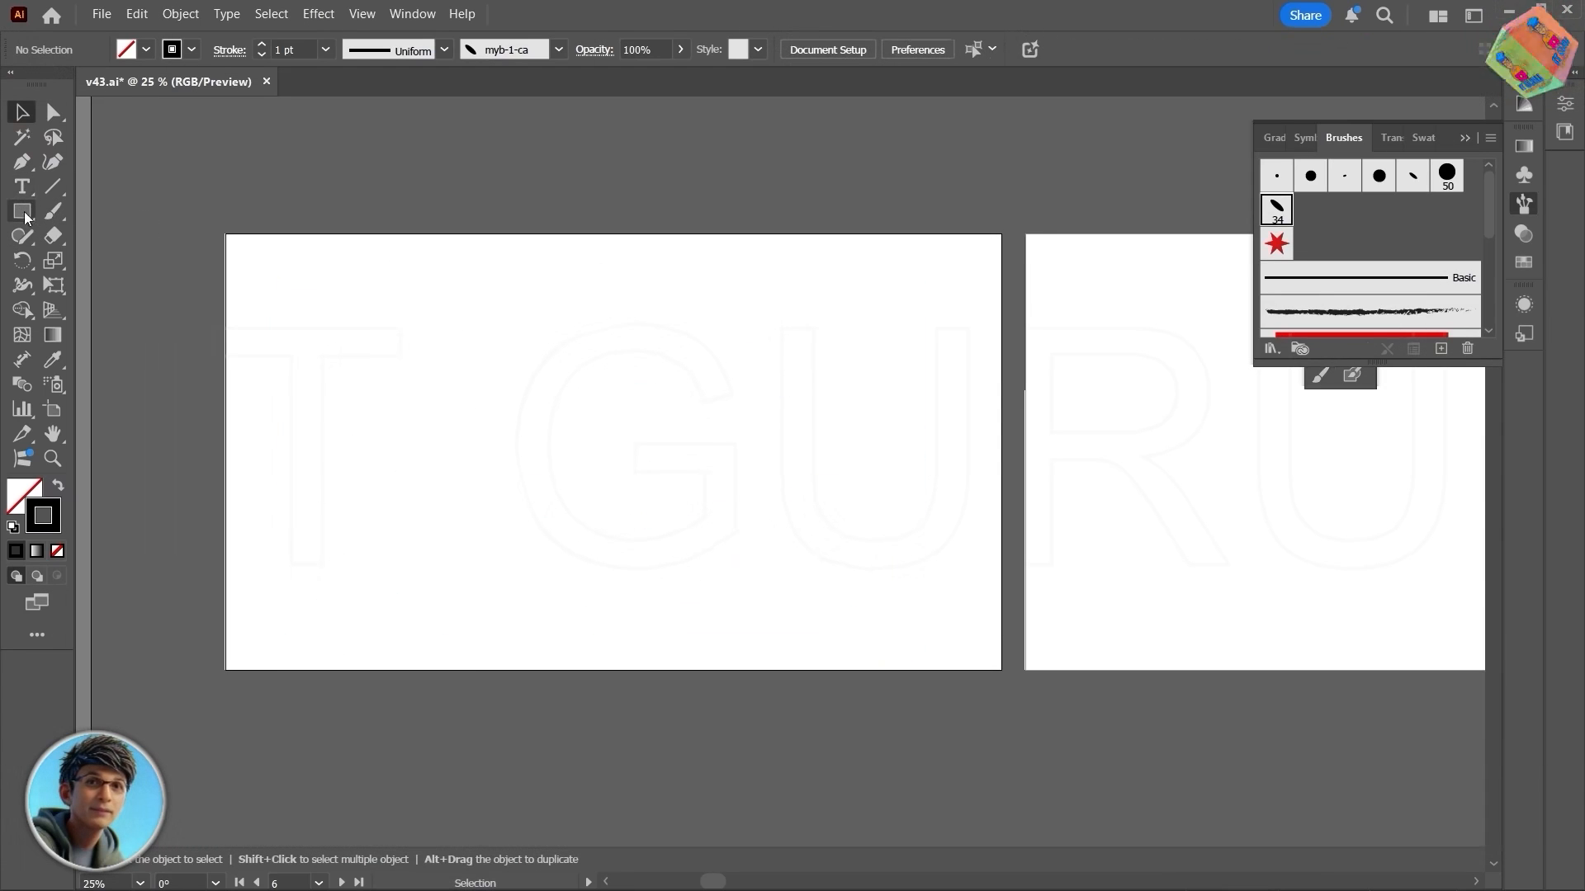
Step: Paint the word BooK on the empty artboard with the myb-1-ca brush and underline it with two crossing curved strokes
click(55, 215)
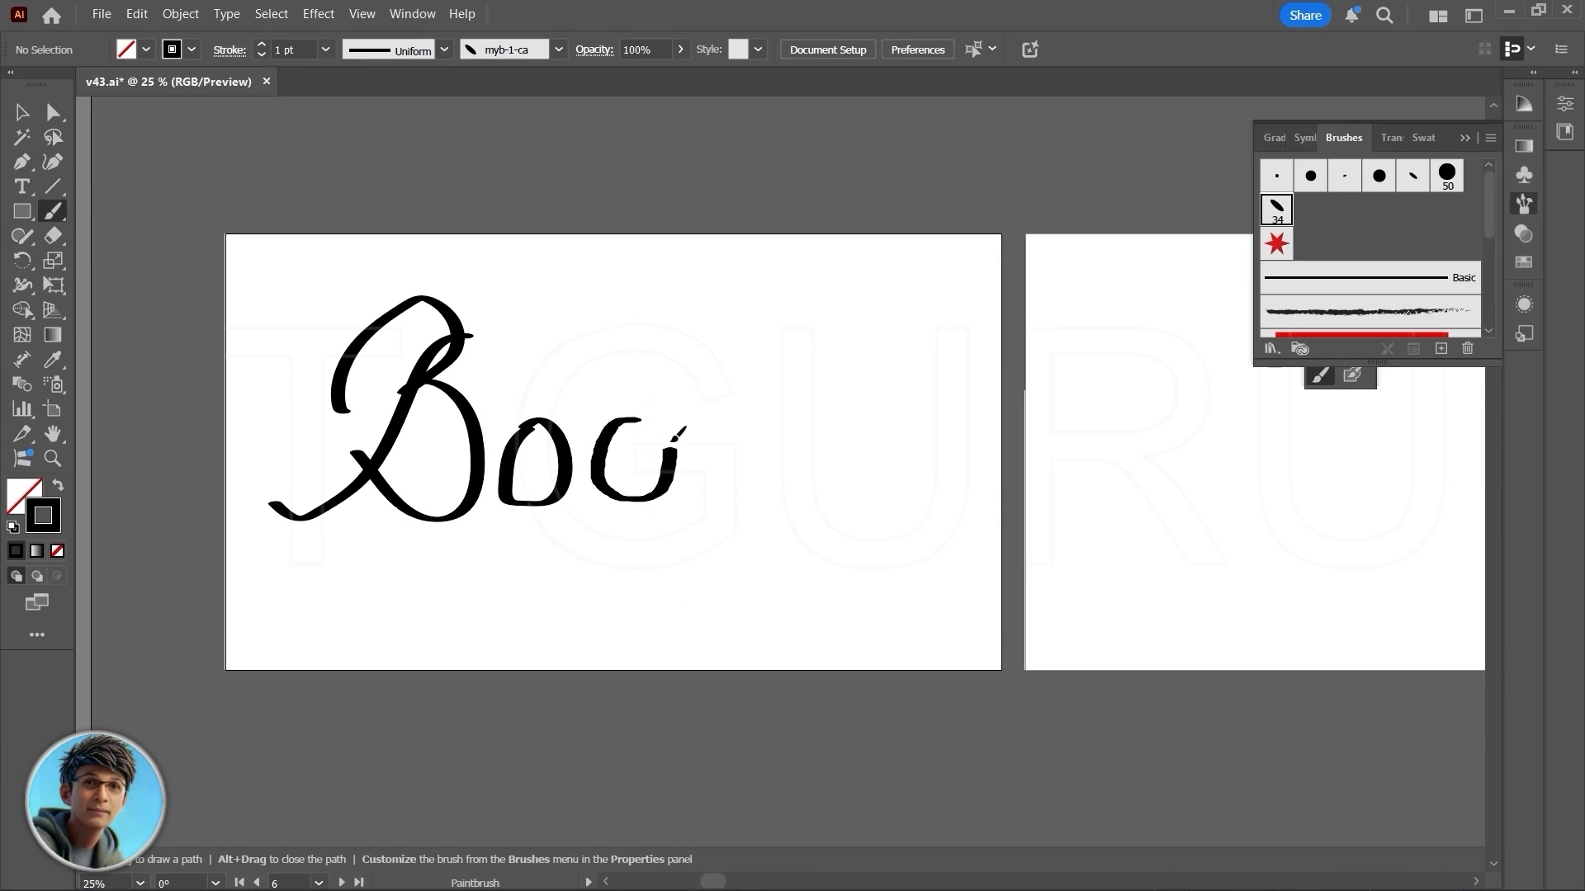
drag(636, 365, 639, 538)
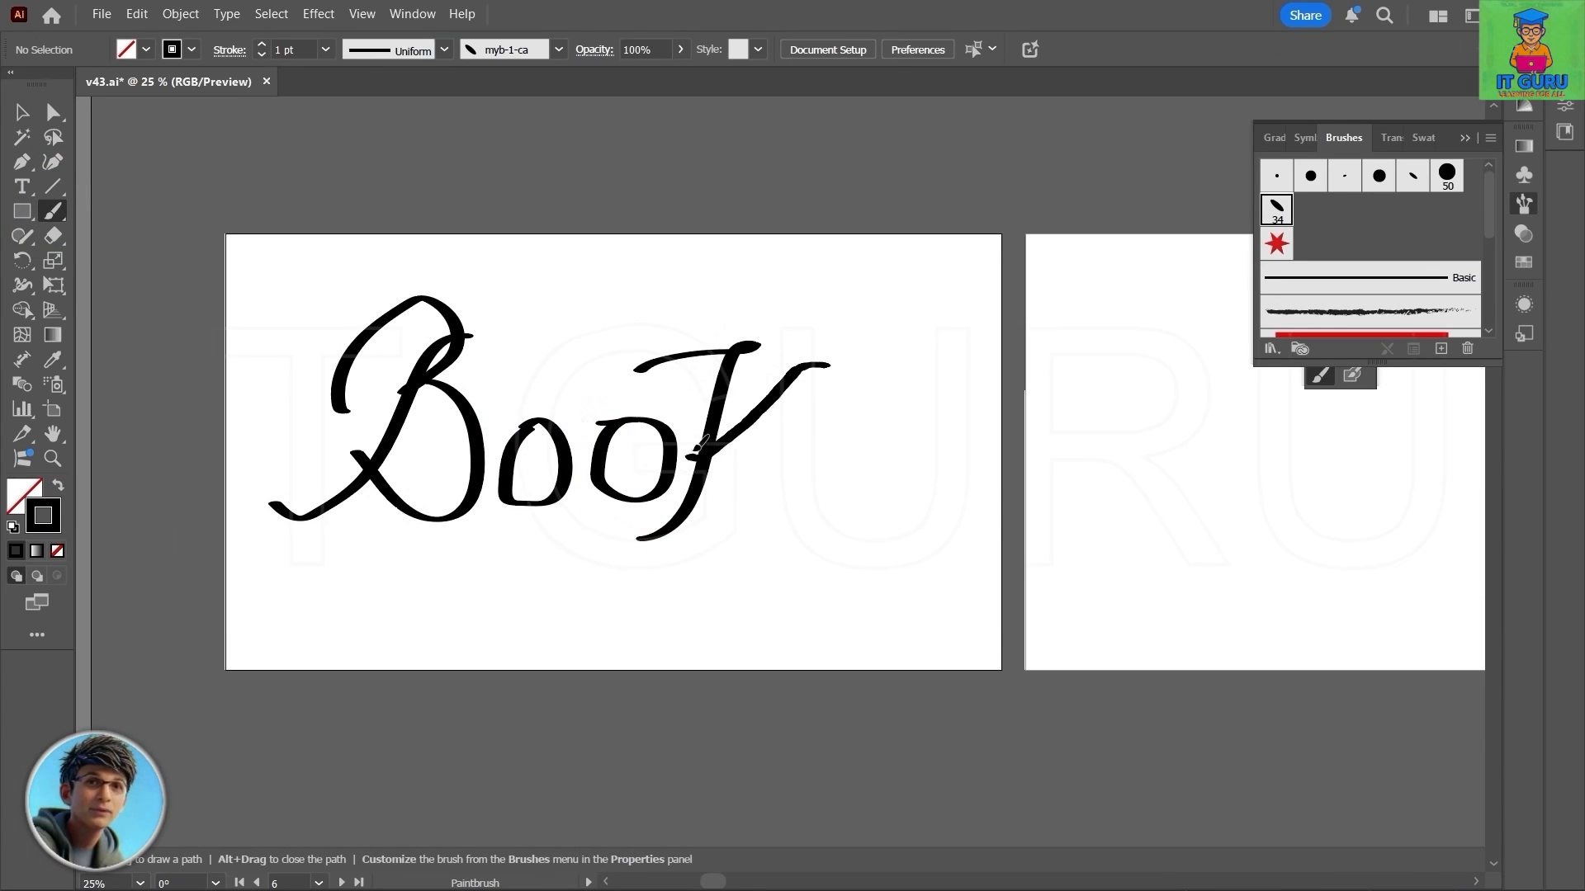
drag(700, 447, 915, 515)
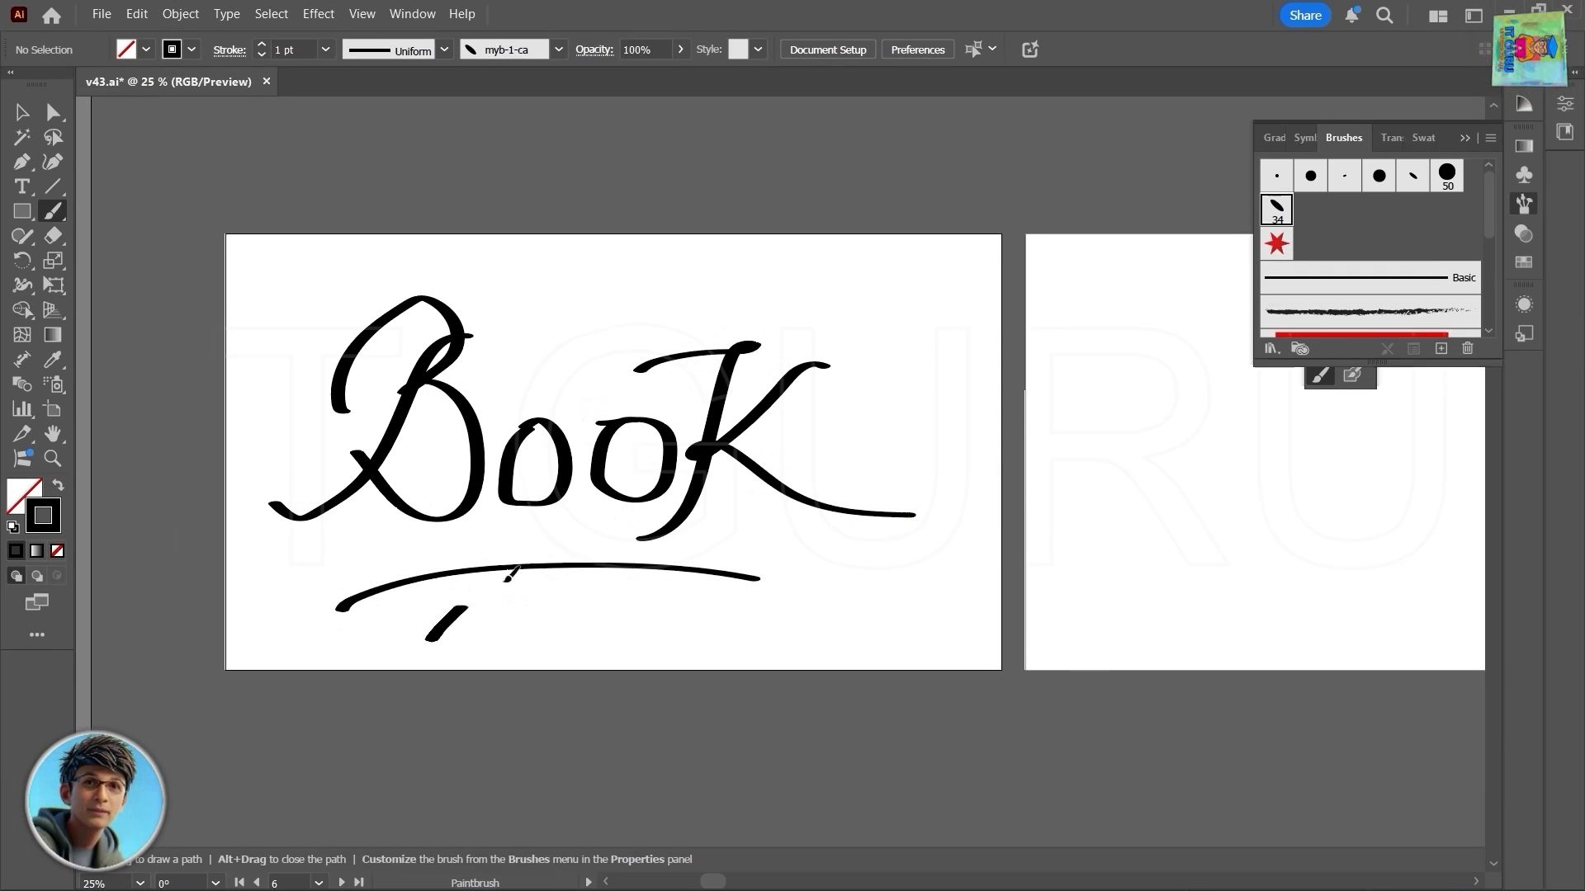
Step: Select all strokes of the painted word BooK with its underlines and delete them
click(23, 110)
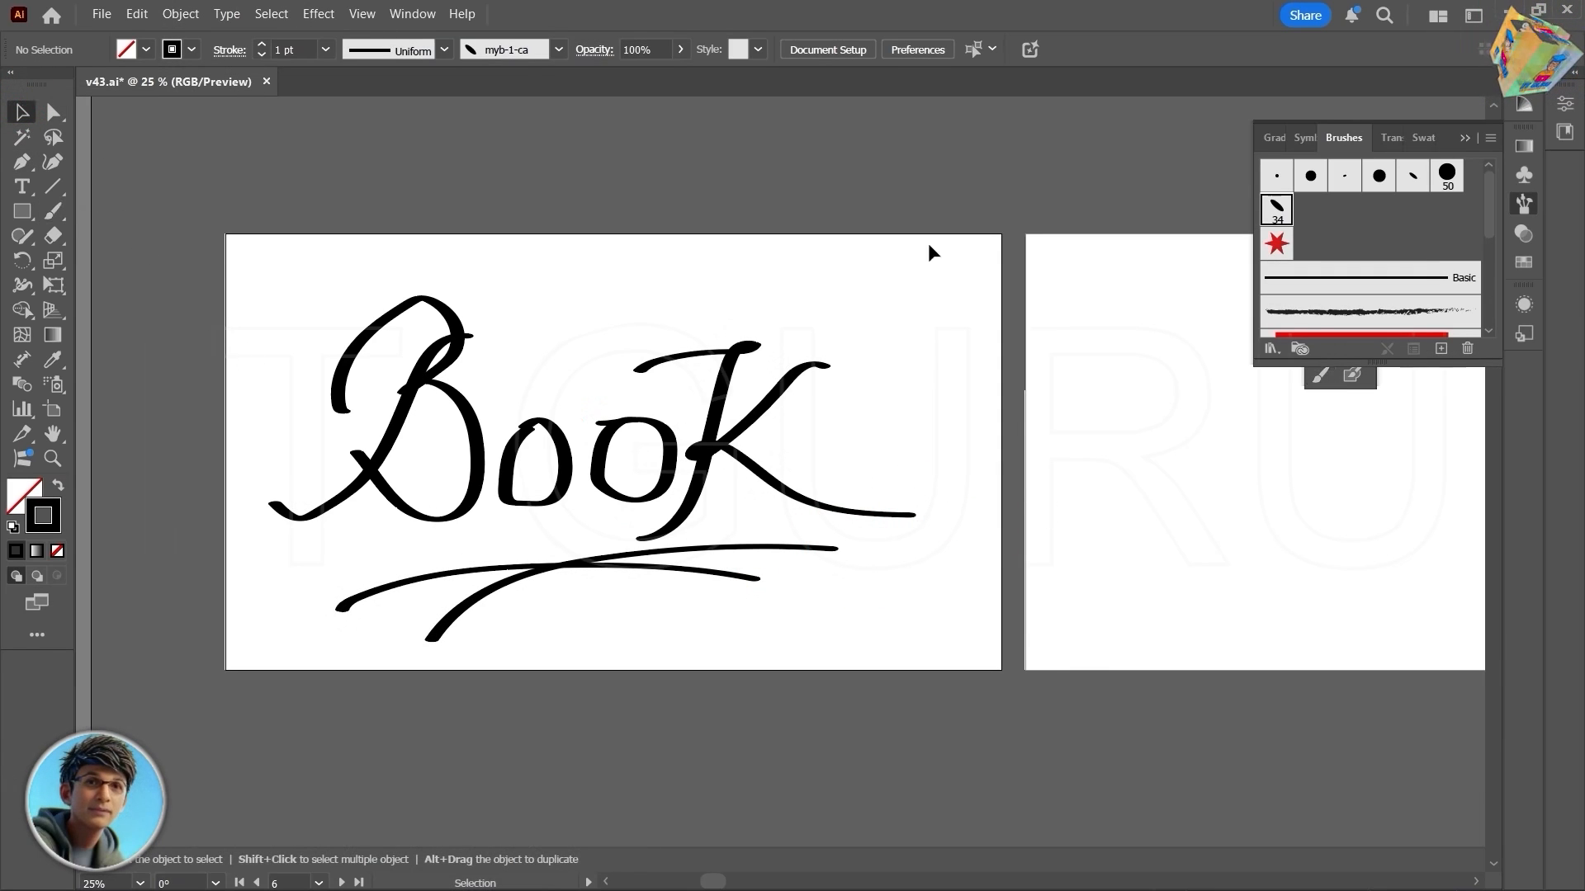
drag(443, 615, 297, 643)
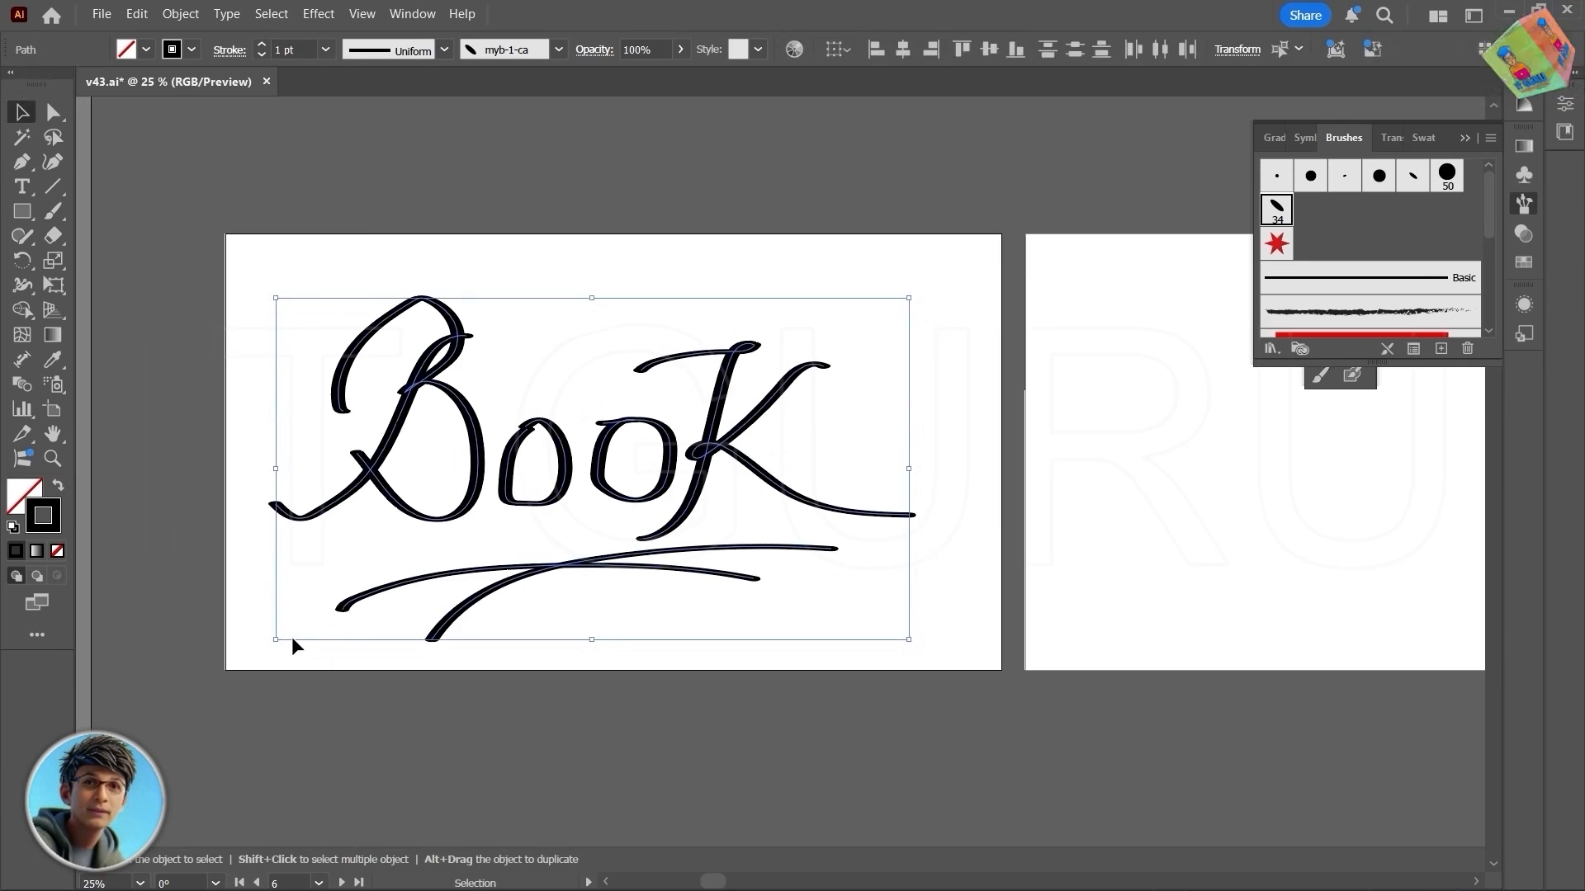
key(Delete)
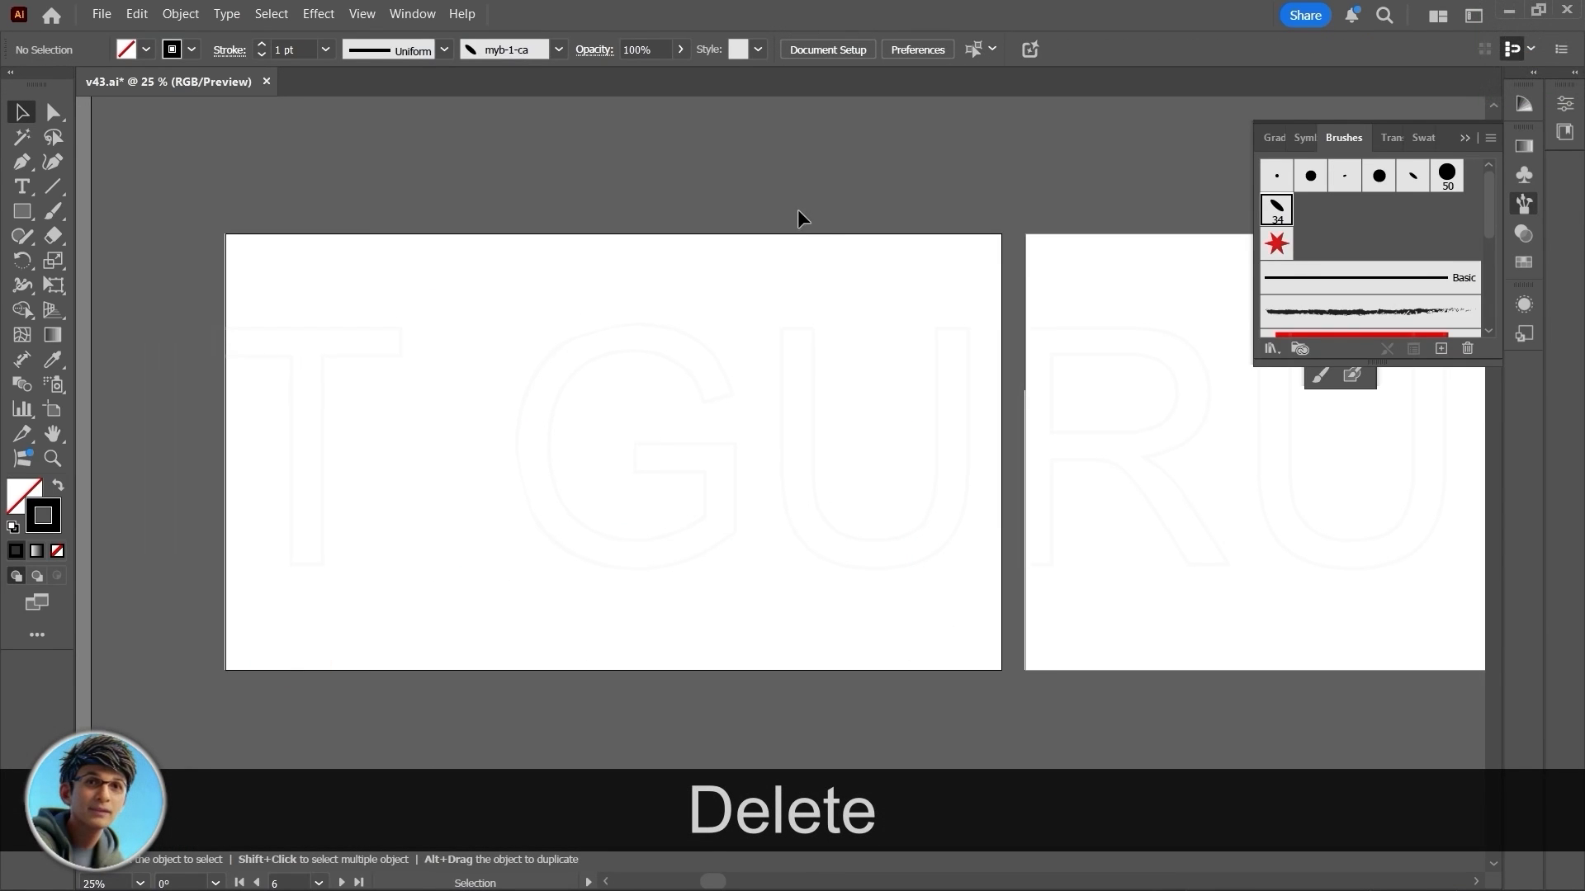
Step: Set the Paintbrush stroke to the Gold Dust gradient preset for painting on the empty artboard below the calligraphy samples
mouse_move(814, 177)
mouse_down()
mouse_move(700, 240)
mouse_move(622, 683)
mouse_up()
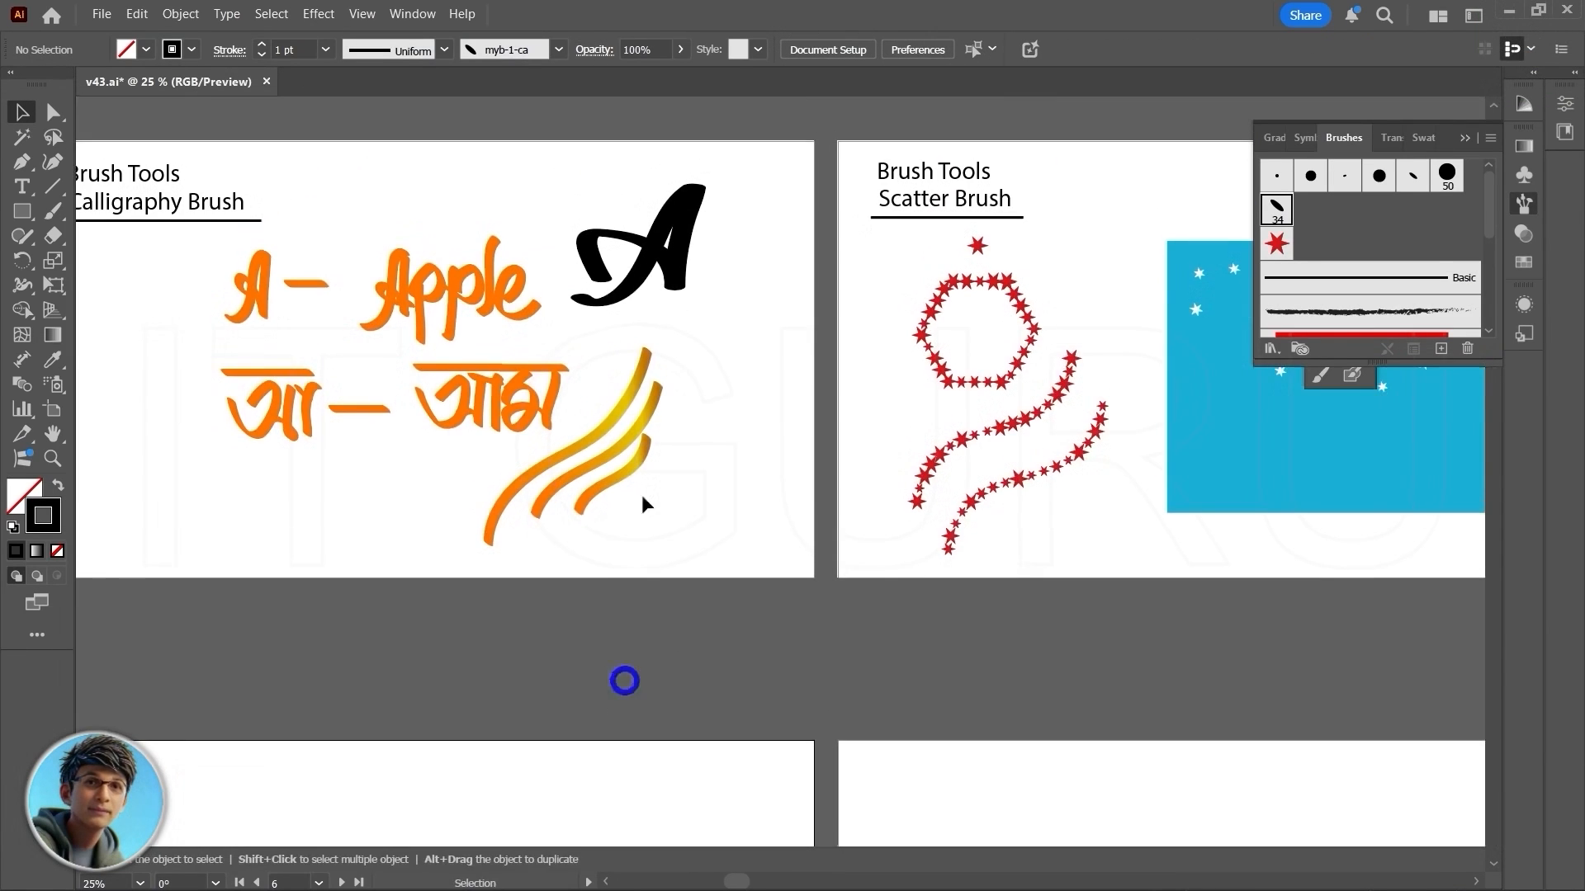
mouse_move(695, 357)
mouse_down()
mouse_move(682, 393)
mouse_move(732, 430)
mouse_move(795, 202)
mouse_move(708, 215)
mouse_up()
drag(379, 255, 380, 276)
drag(567, 480, 661, 208)
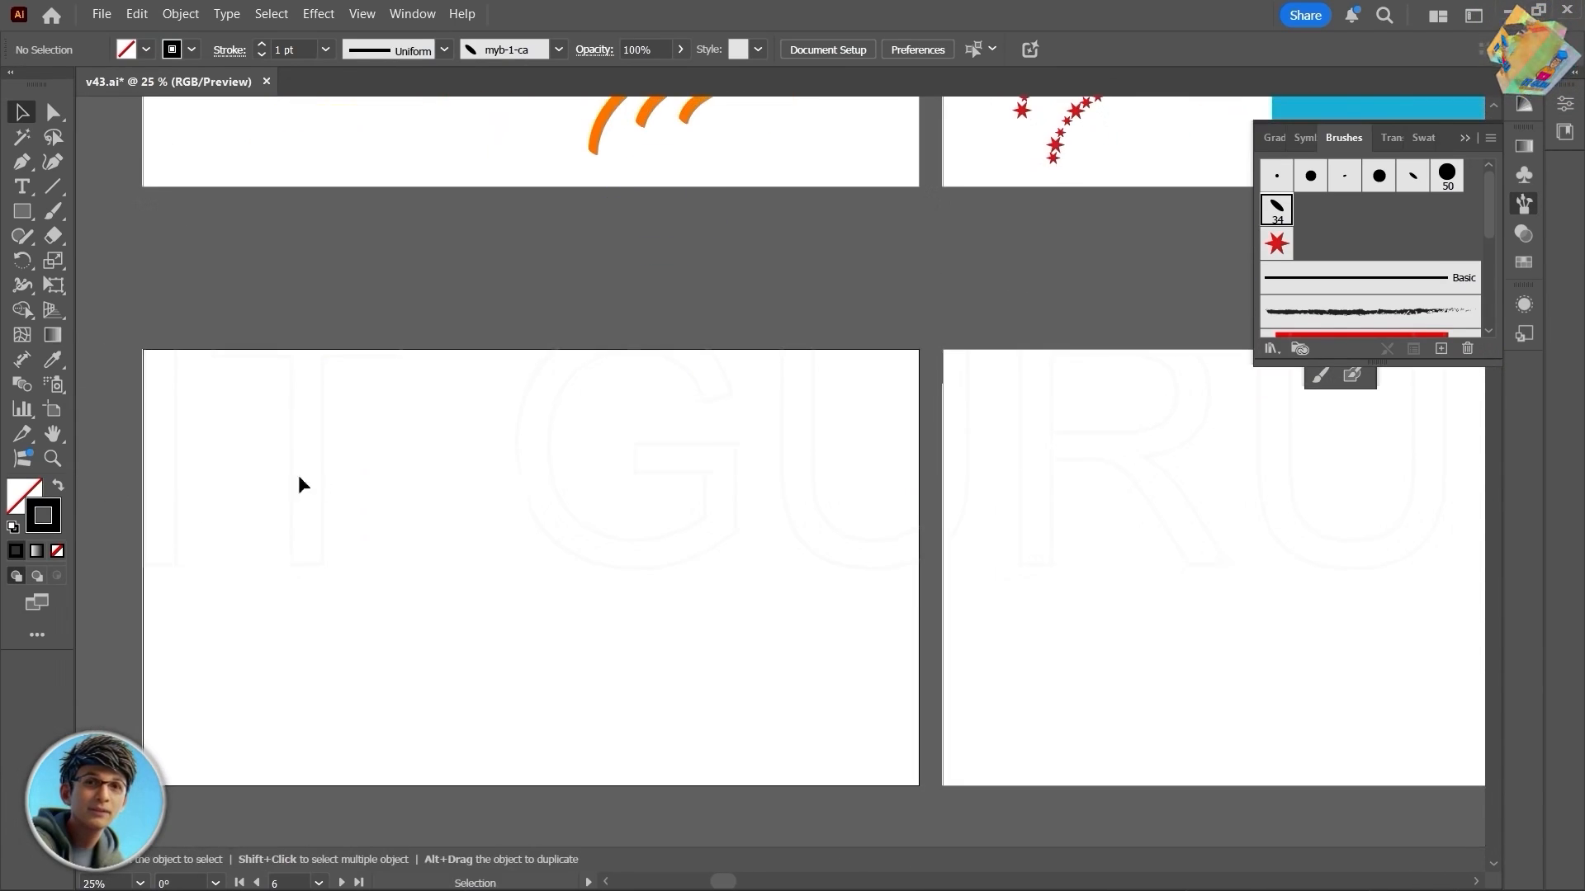
click(1319, 375)
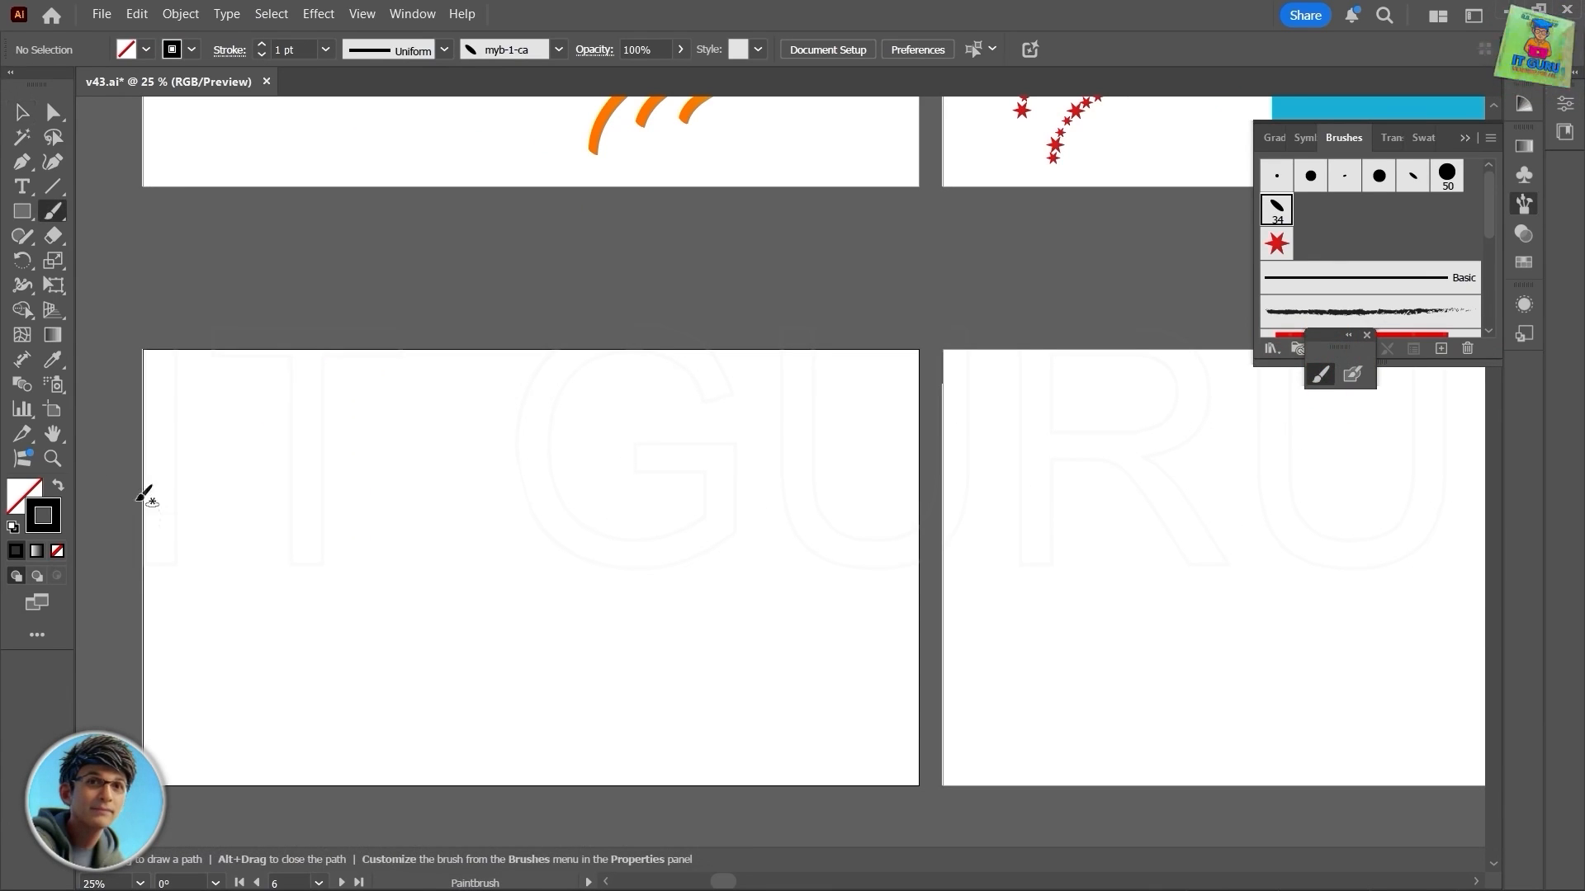
click(38, 555)
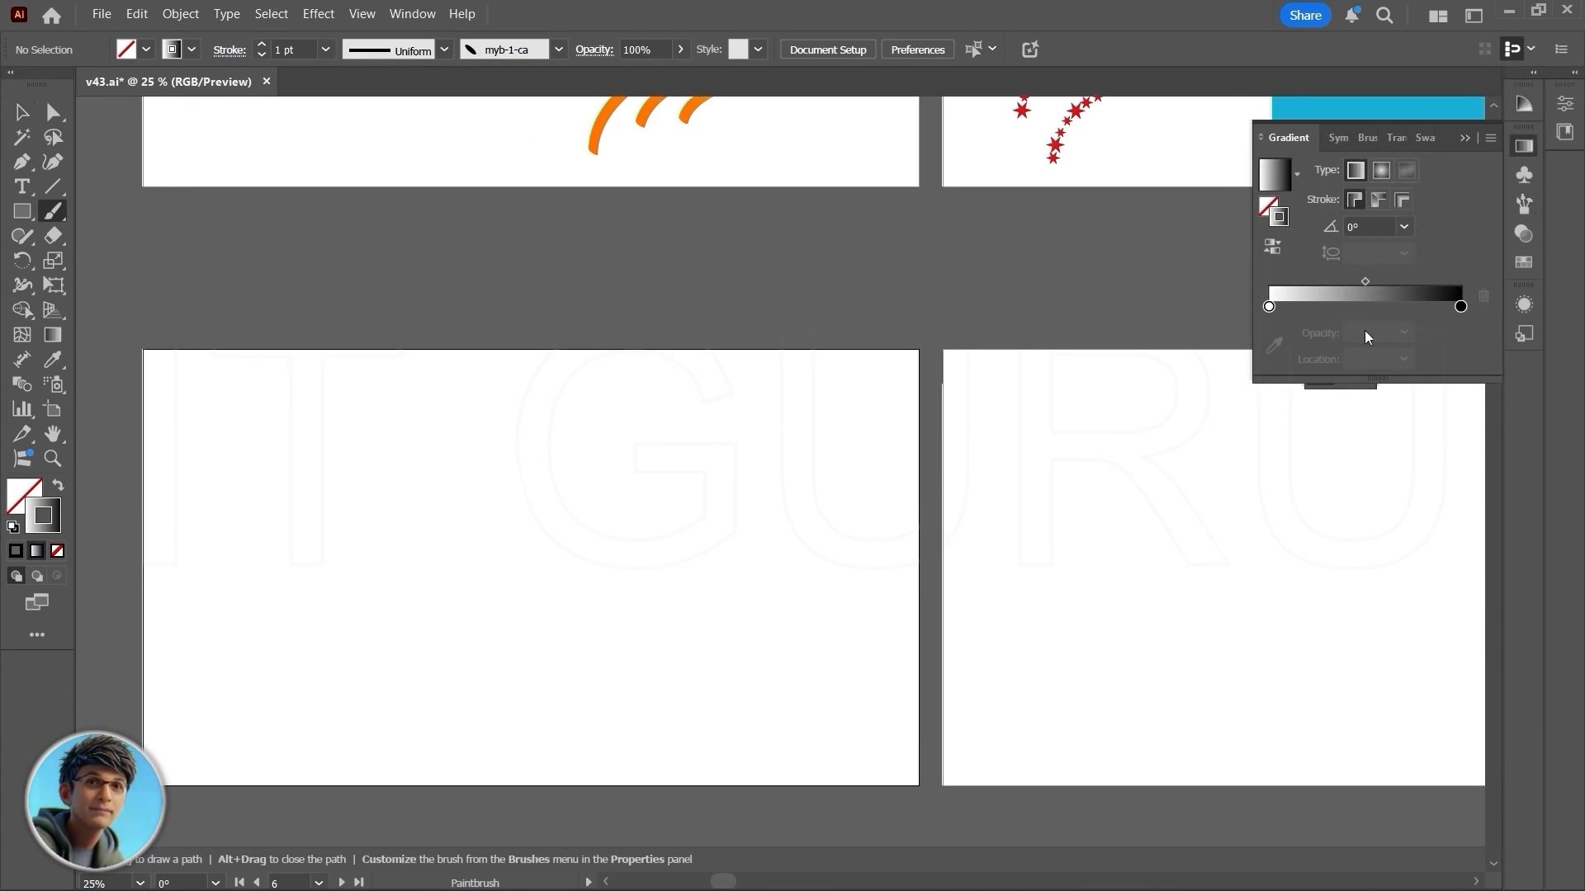
click(1294, 175)
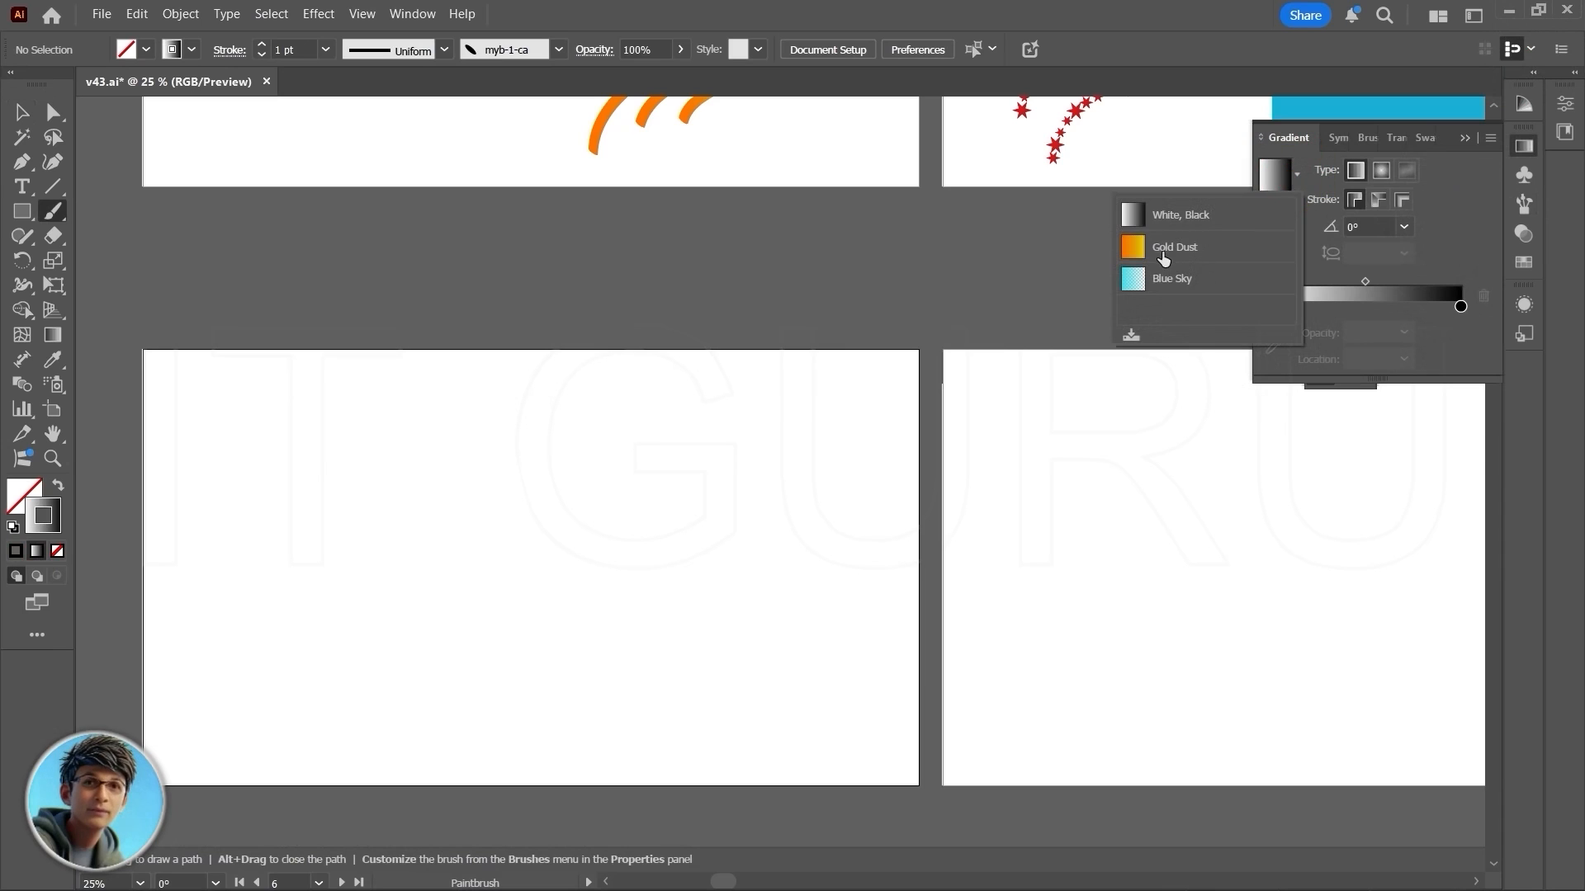
click(1163, 250)
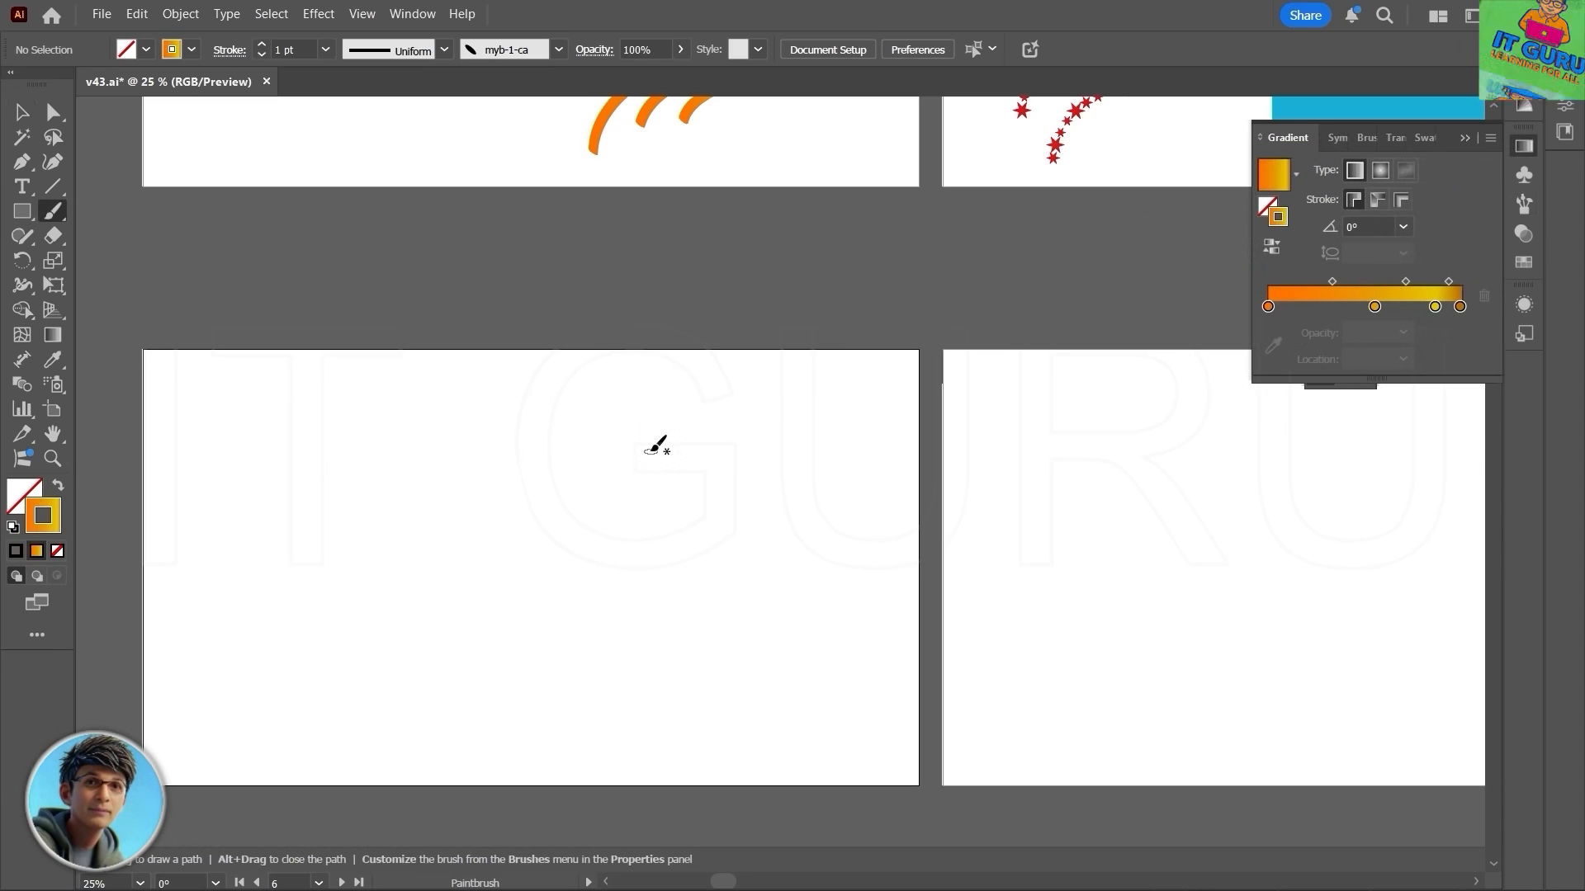
Step: Enlarge the brush tip and paint a large A, a large B and a few overlapping zigzag strokes in the gradient
key(bracketright)
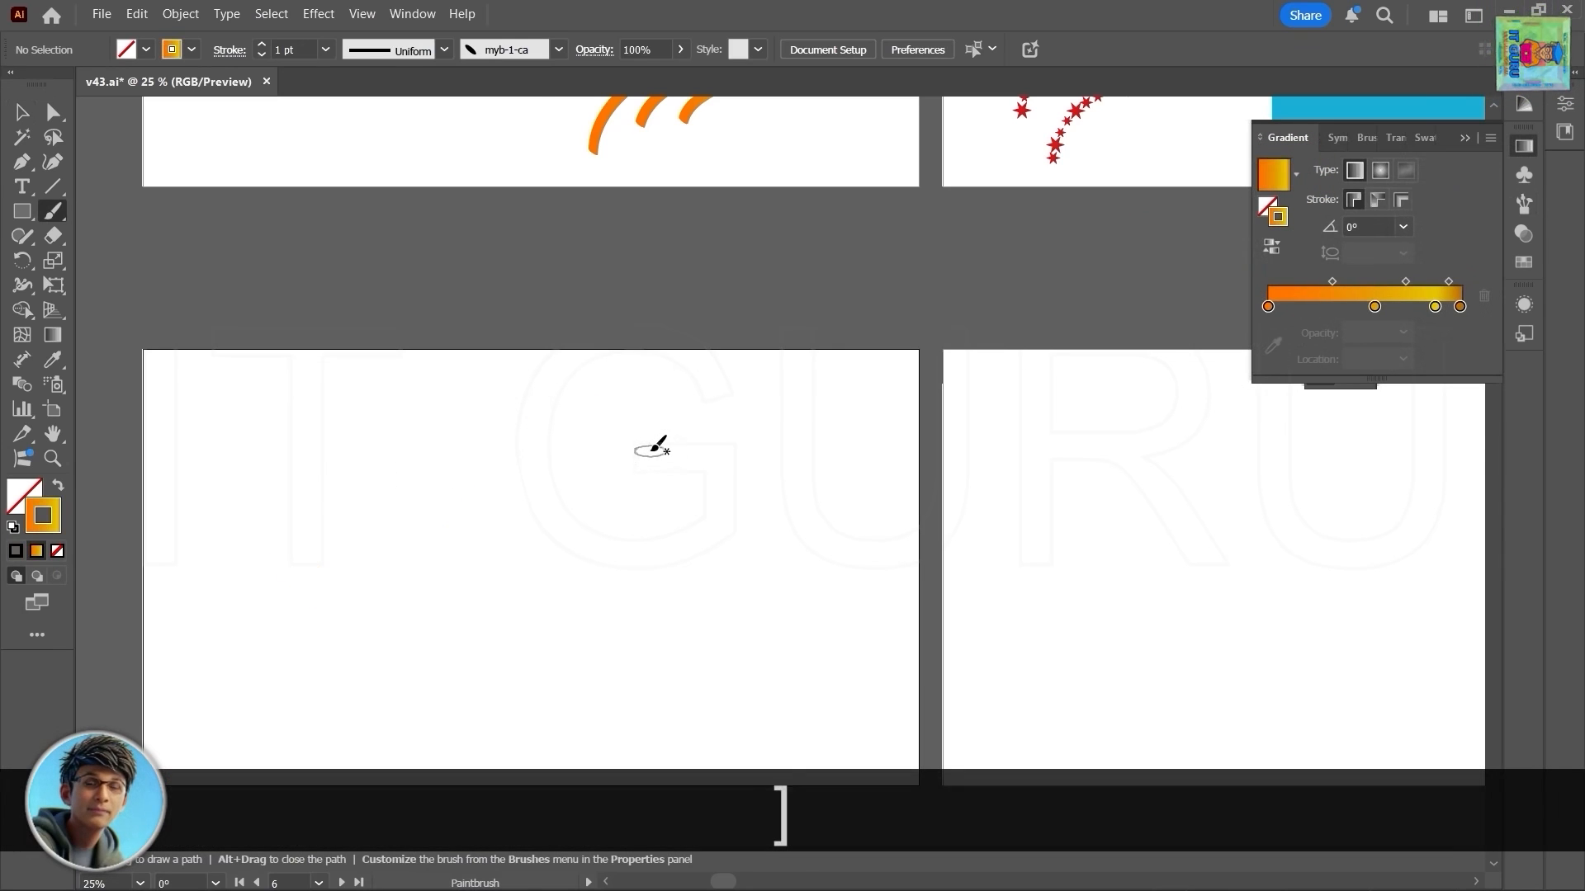
mouse_move(276, 563)
mouse_down()
mouse_move(599, 404)
mouse_move(523, 601)
mouse_move(412, 479)
mouse_move(452, 528)
mouse_up()
drag(776, 403, 607, 614)
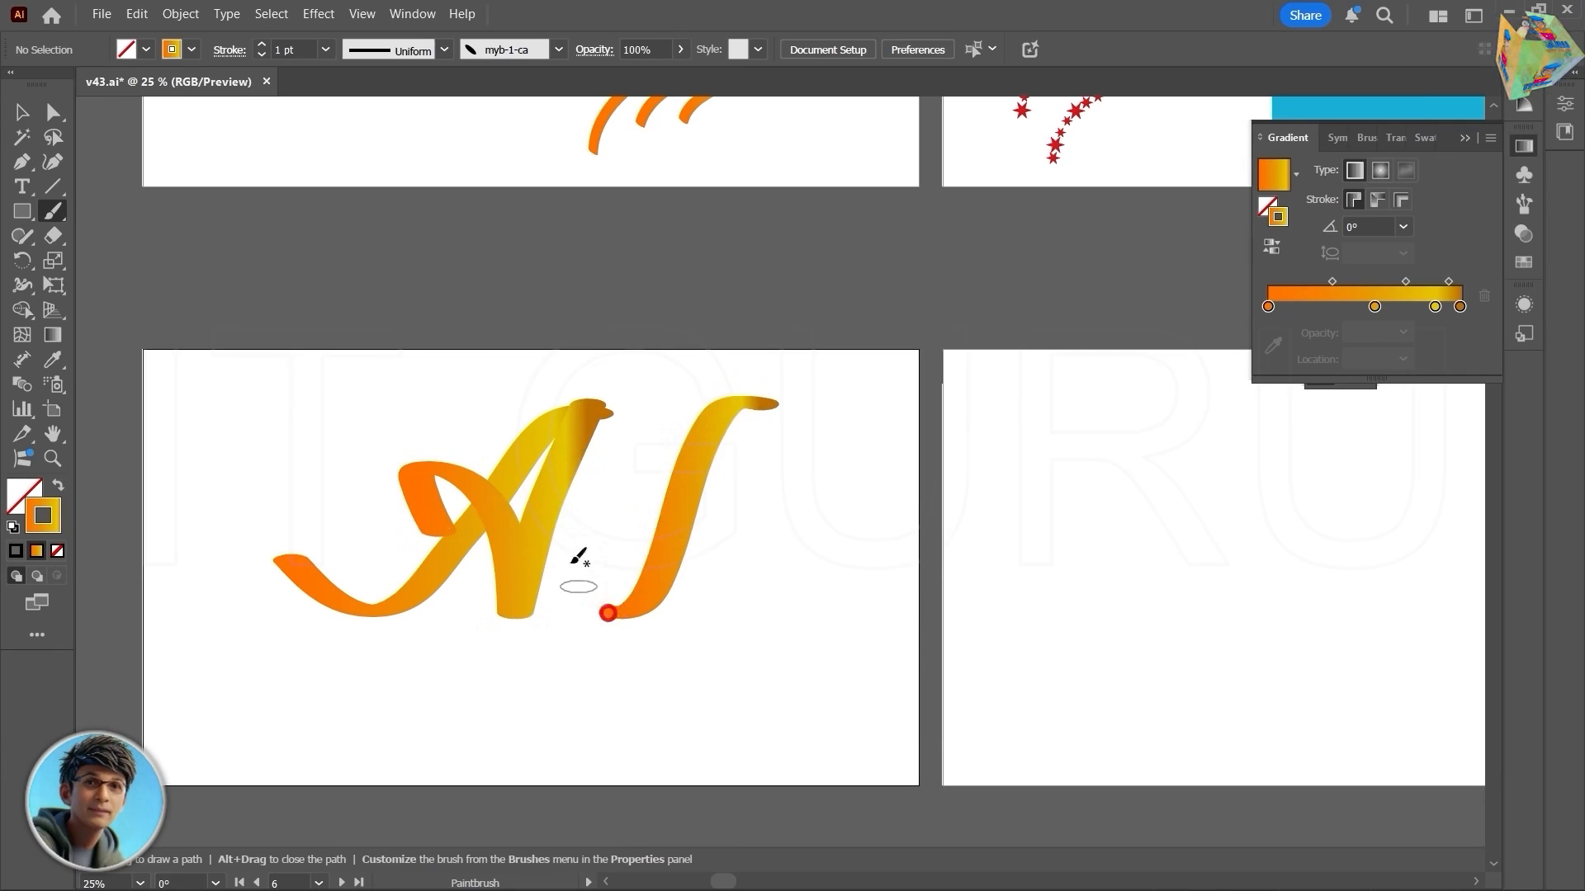
mouse_move(634, 488)
mouse_down()
mouse_move(726, 531)
mouse_move(715, 611)
mouse_up()
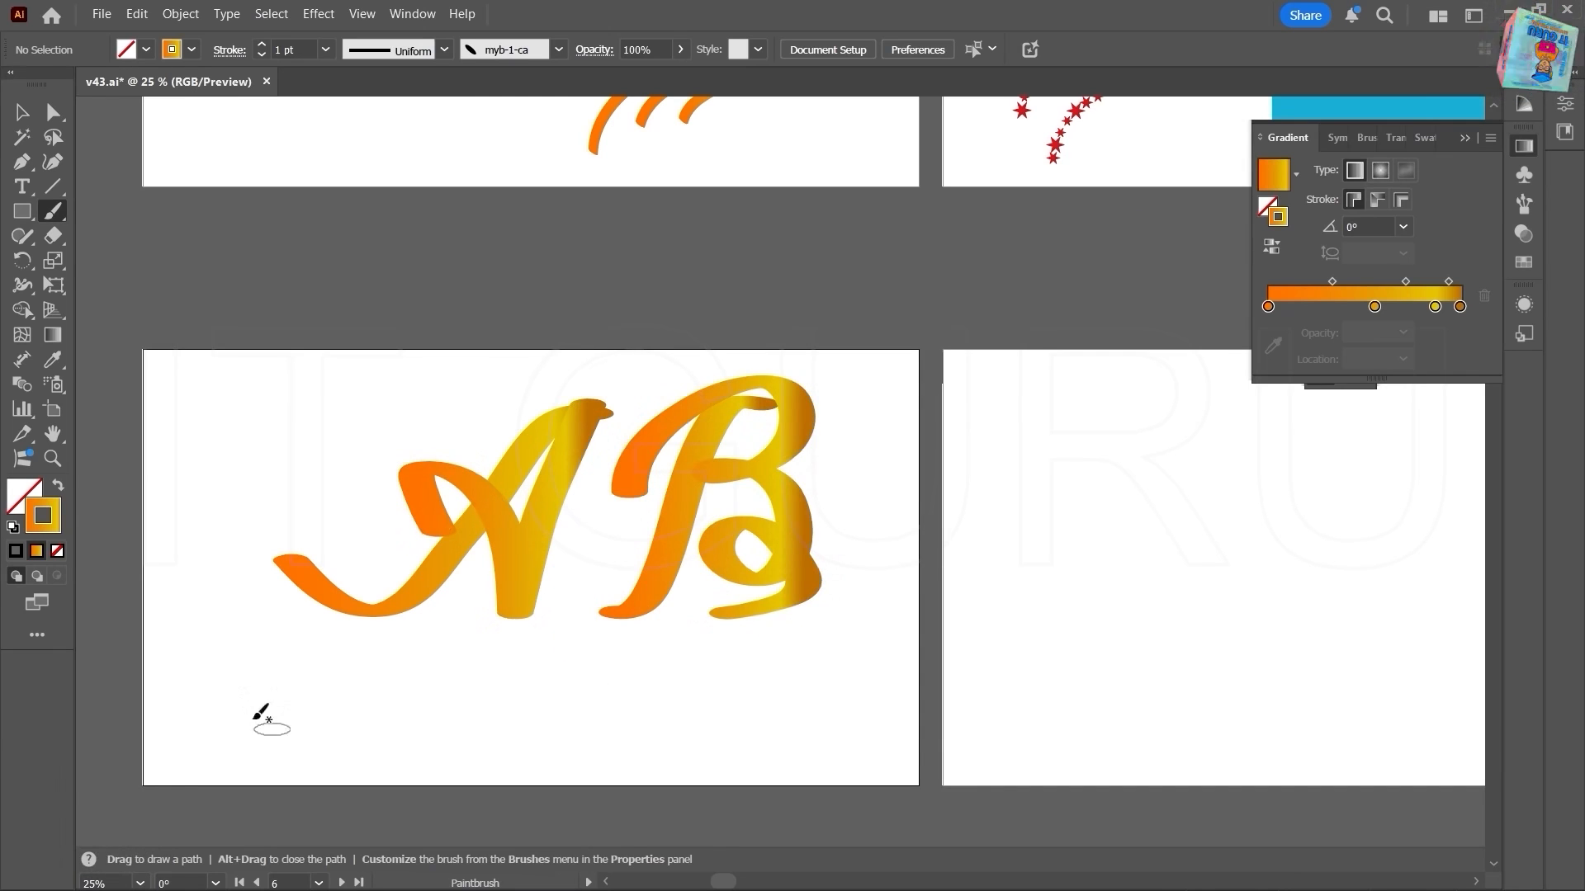
mouse_move(347, 667)
mouse_down()
mouse_move(458, 639)
mouse_move(492, 662)
mouse_move(641, 523)
mouse_move(552, 733)
mouse_move(264, 646)
mouse_up()
Step: Delete all the gradient letters and strokes from the artboard
click(23, 113)
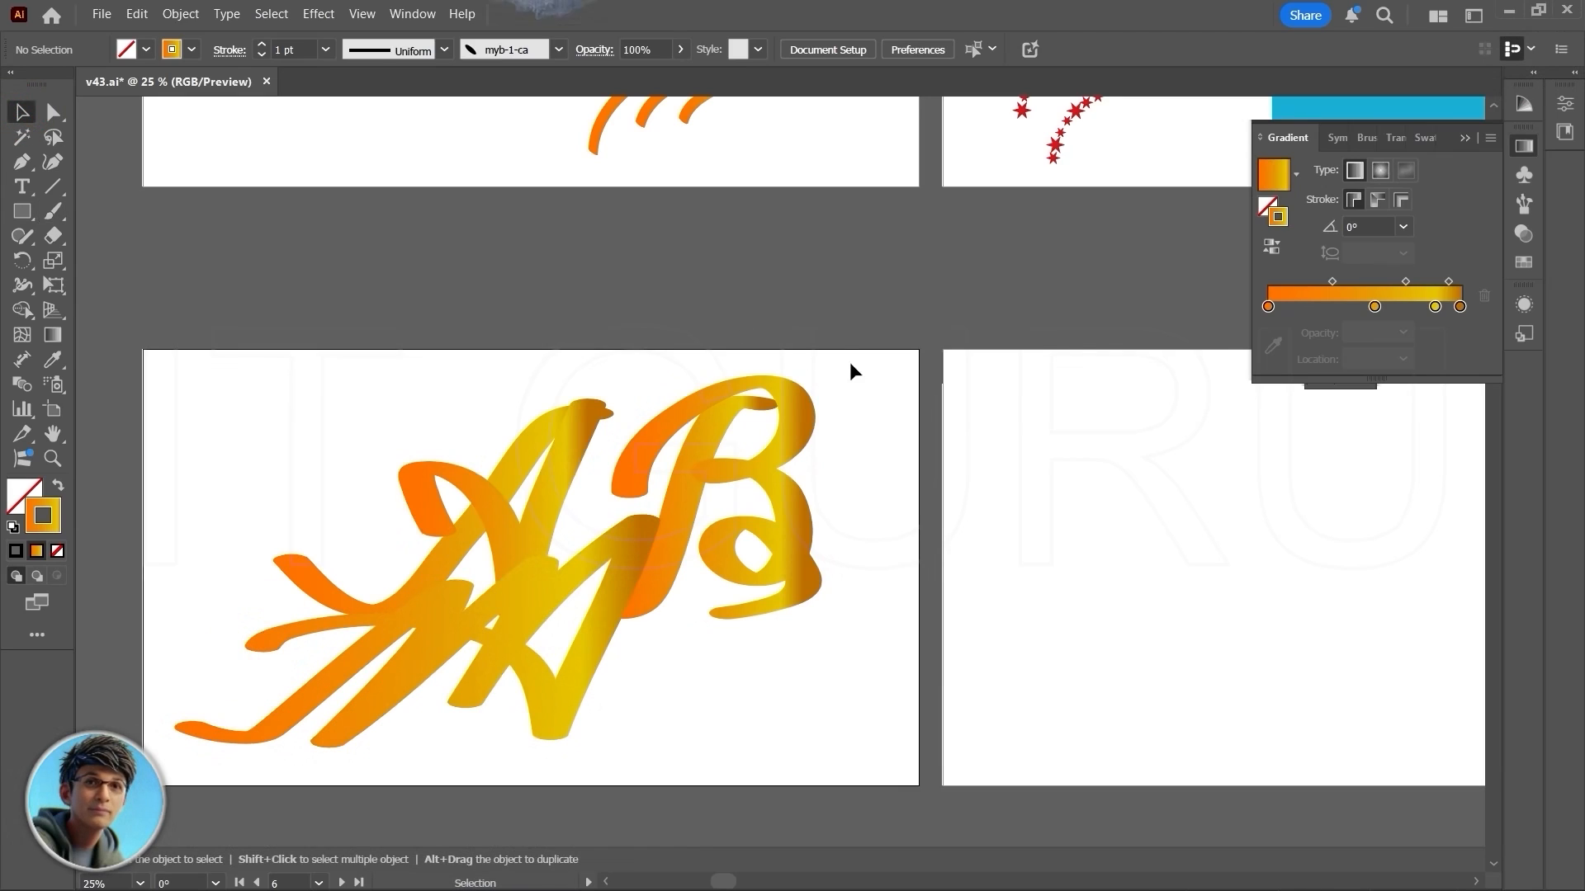
key(Delete)
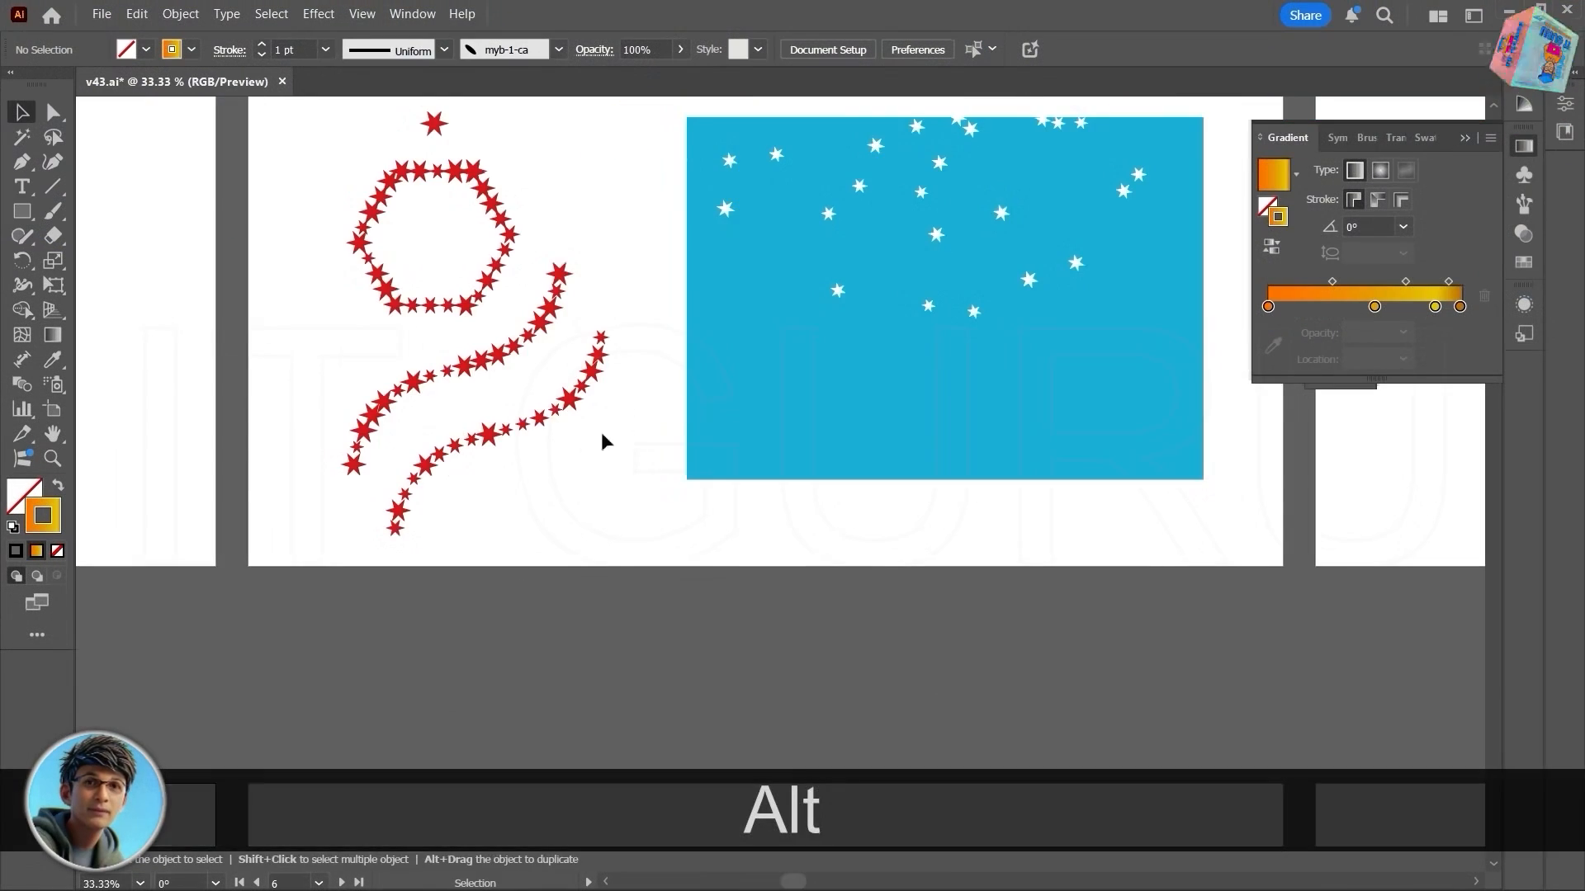
Step: Draw a five-pointed star on the empty artboard below the Scatter Brush samples and swap its gradient stroke to the fill
mouse_move(632, 384)
mouse_down()
mouse_move(591, 577)
mouse_move(592, 529)
mouse_up()
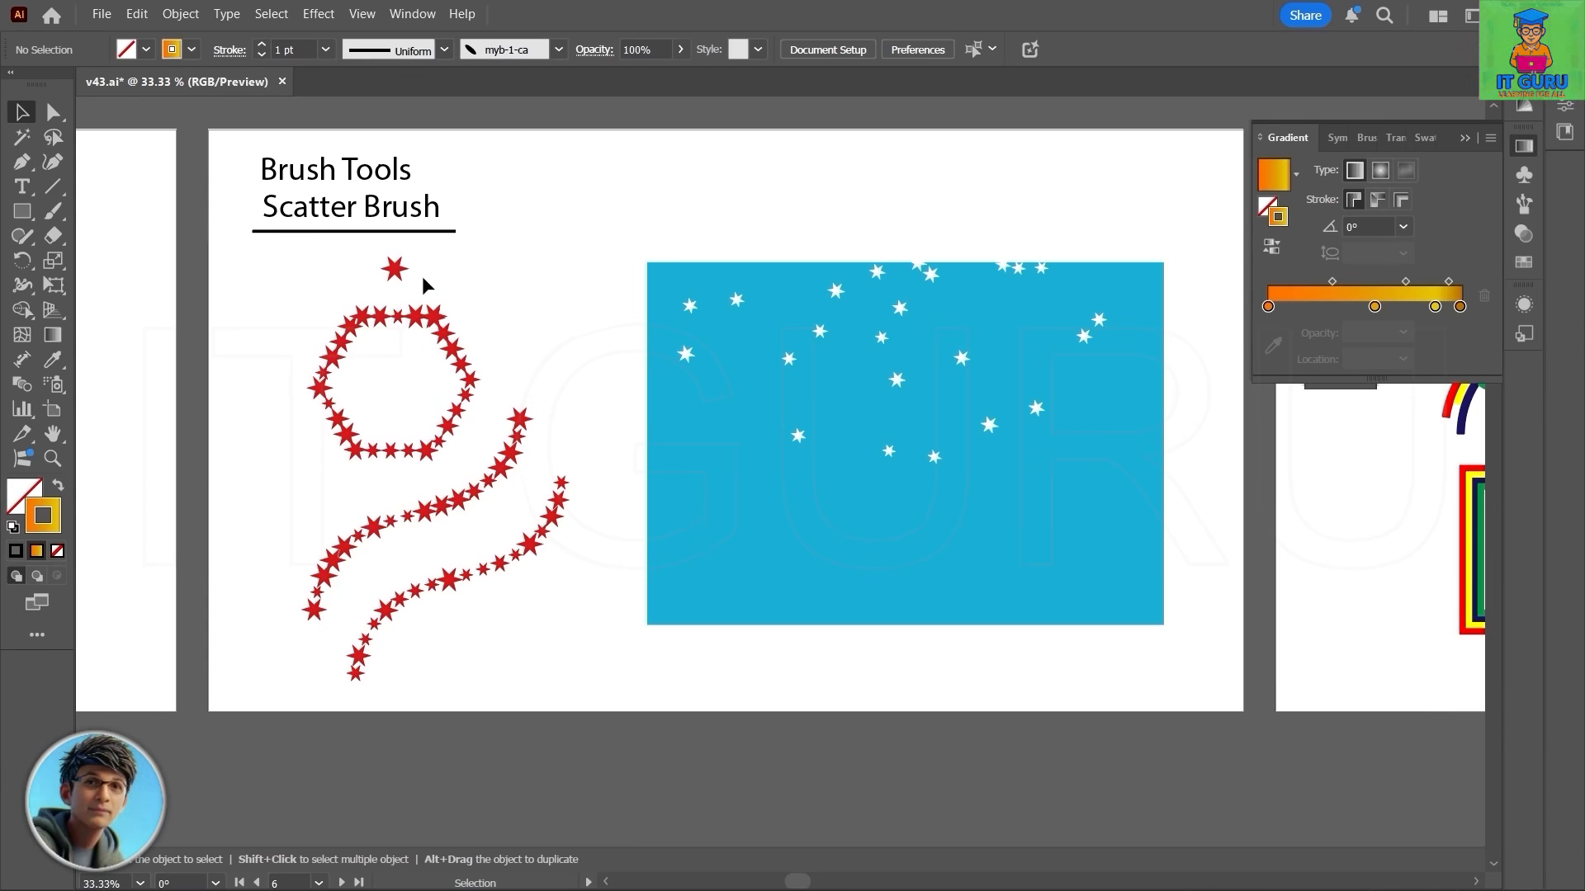
drag(583, 630, 599, 131)
drag(541, 571, 553, 317)
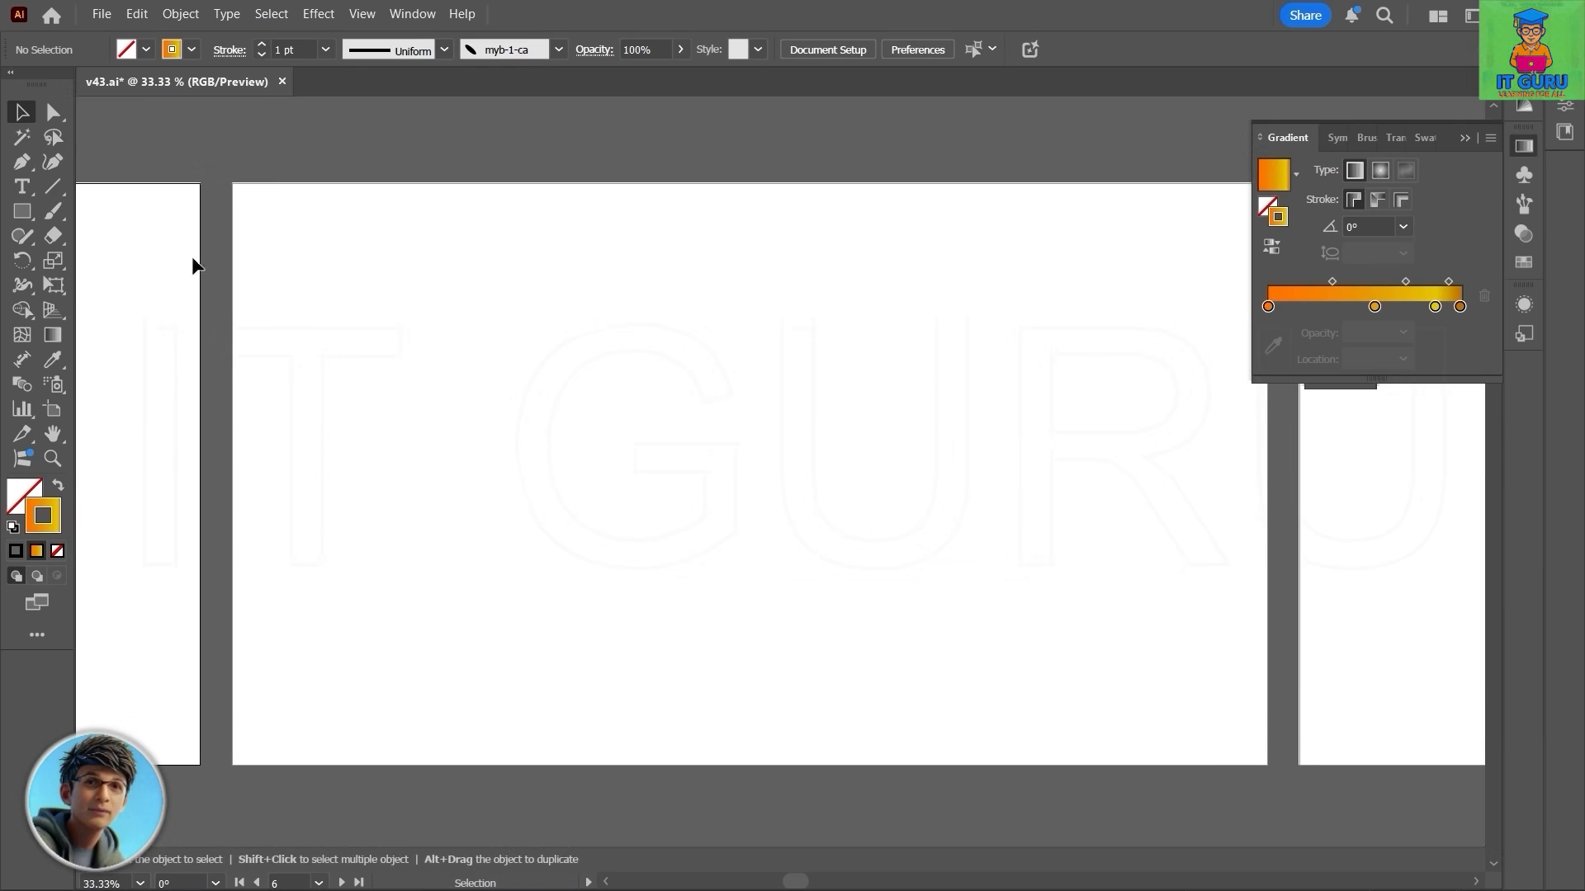
drag(22, 217, 140, 325)
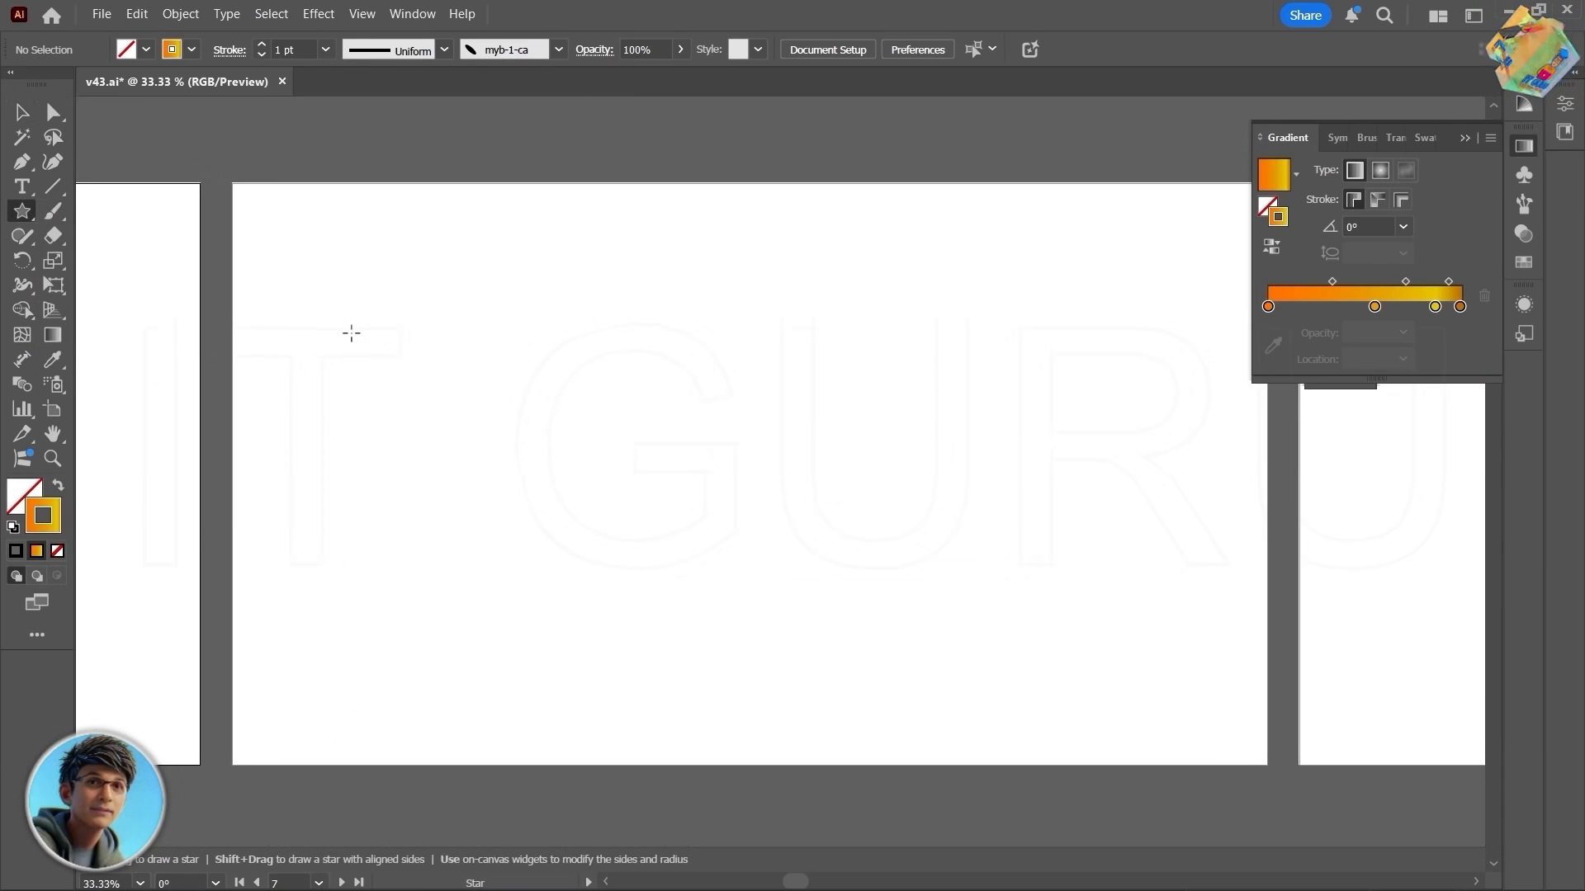
mouse_move(351, 333)
mouse_down()
mouse_move(418, 364)
mouse_move(398, 368)
mouse_up()
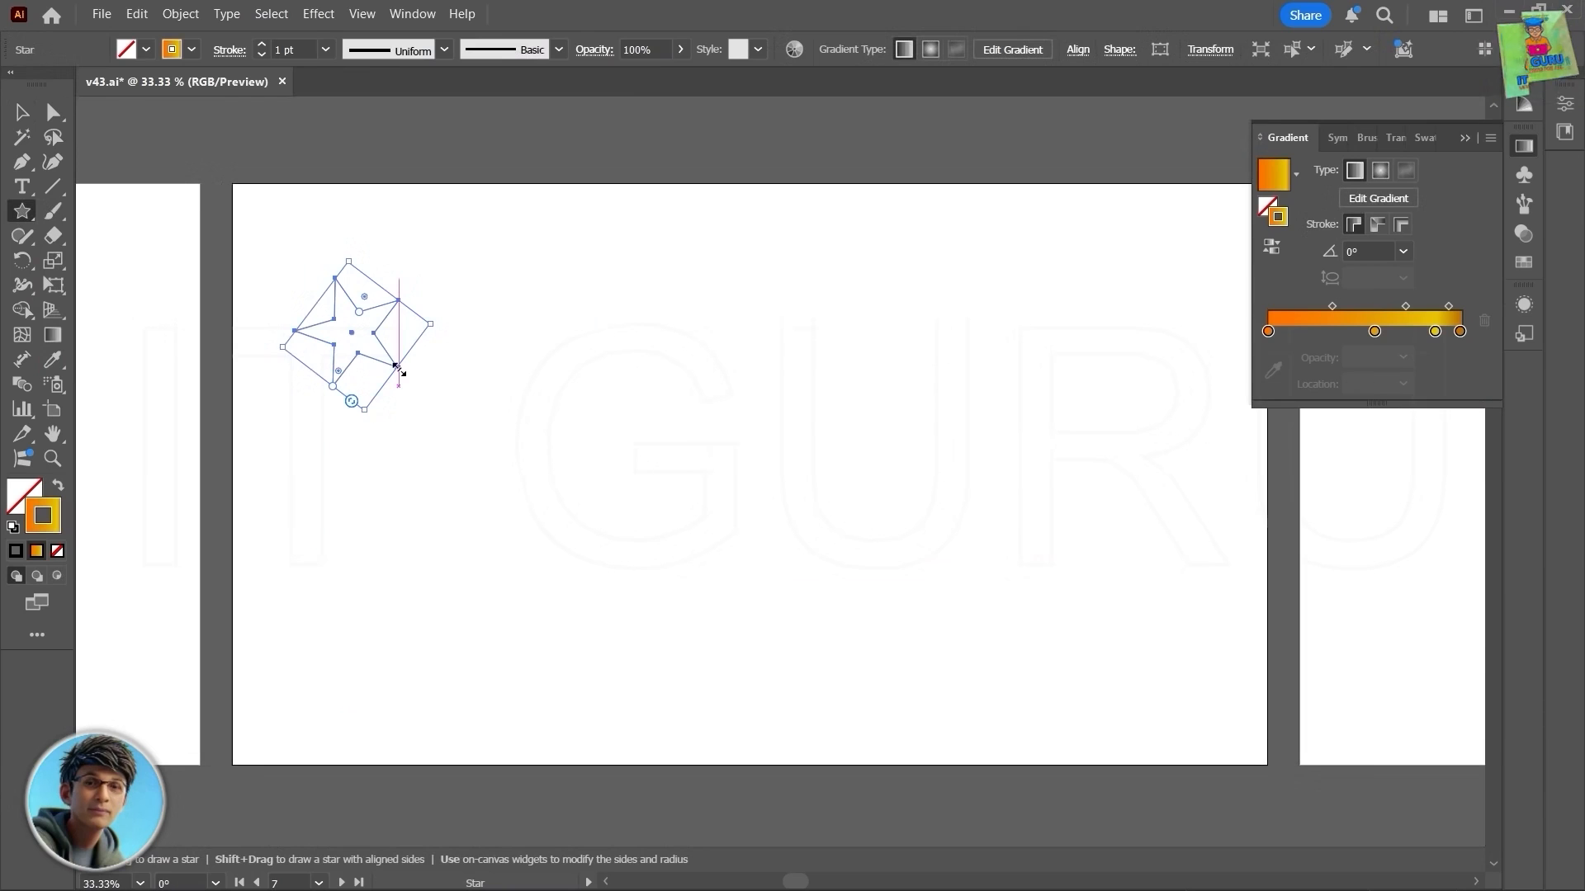
click(59, 486)
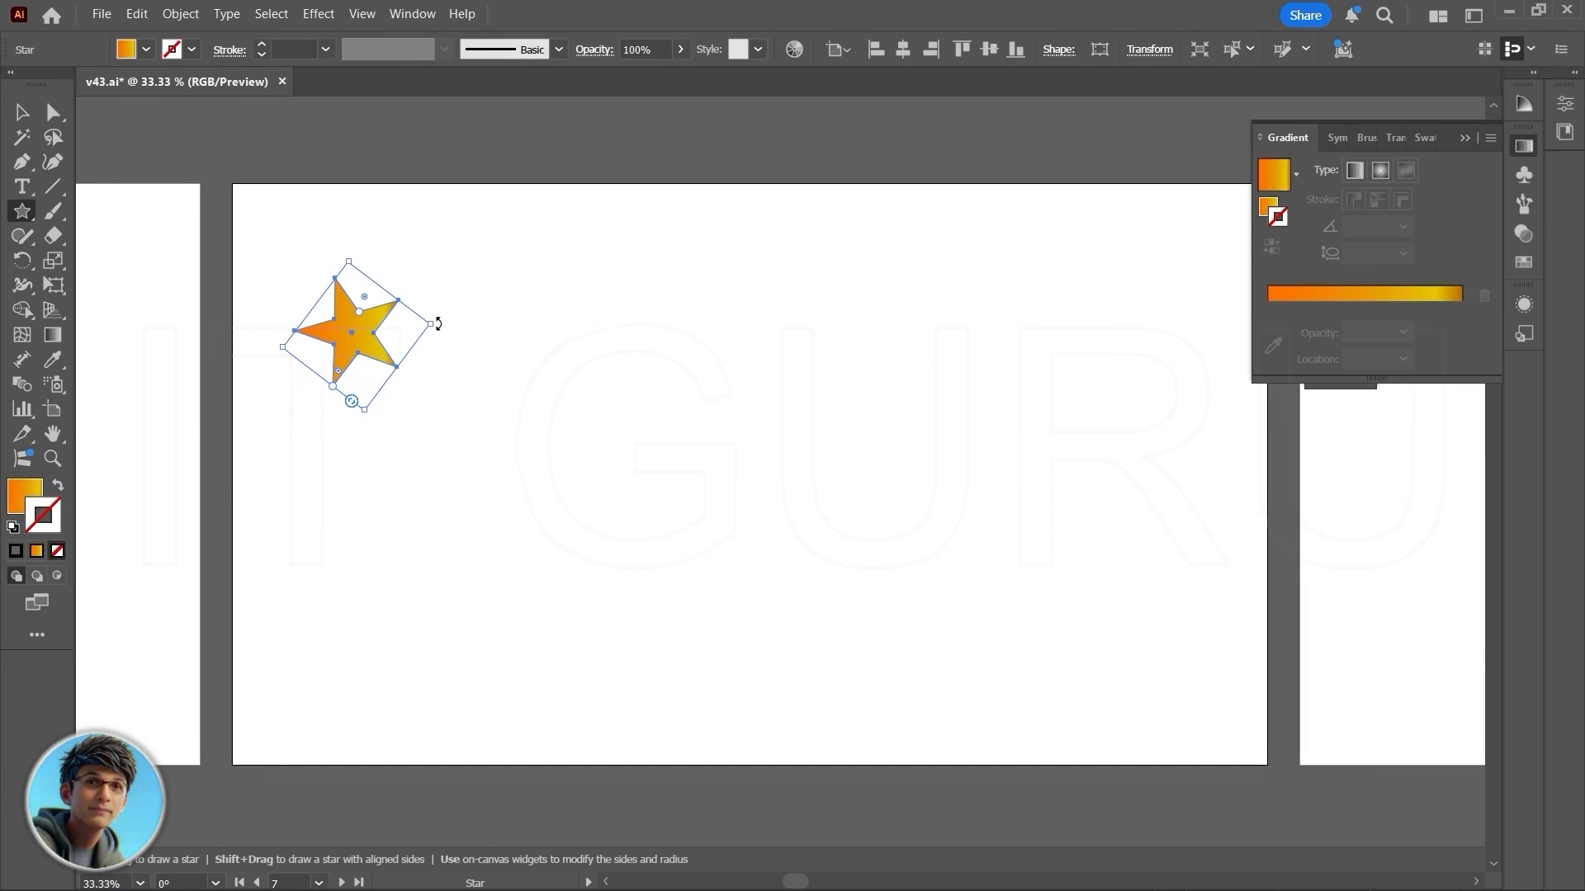
Step: Scale the star down proportionally to a small size and move it near the artboard's upper-left corner
drag(435, 325, 388, 329)
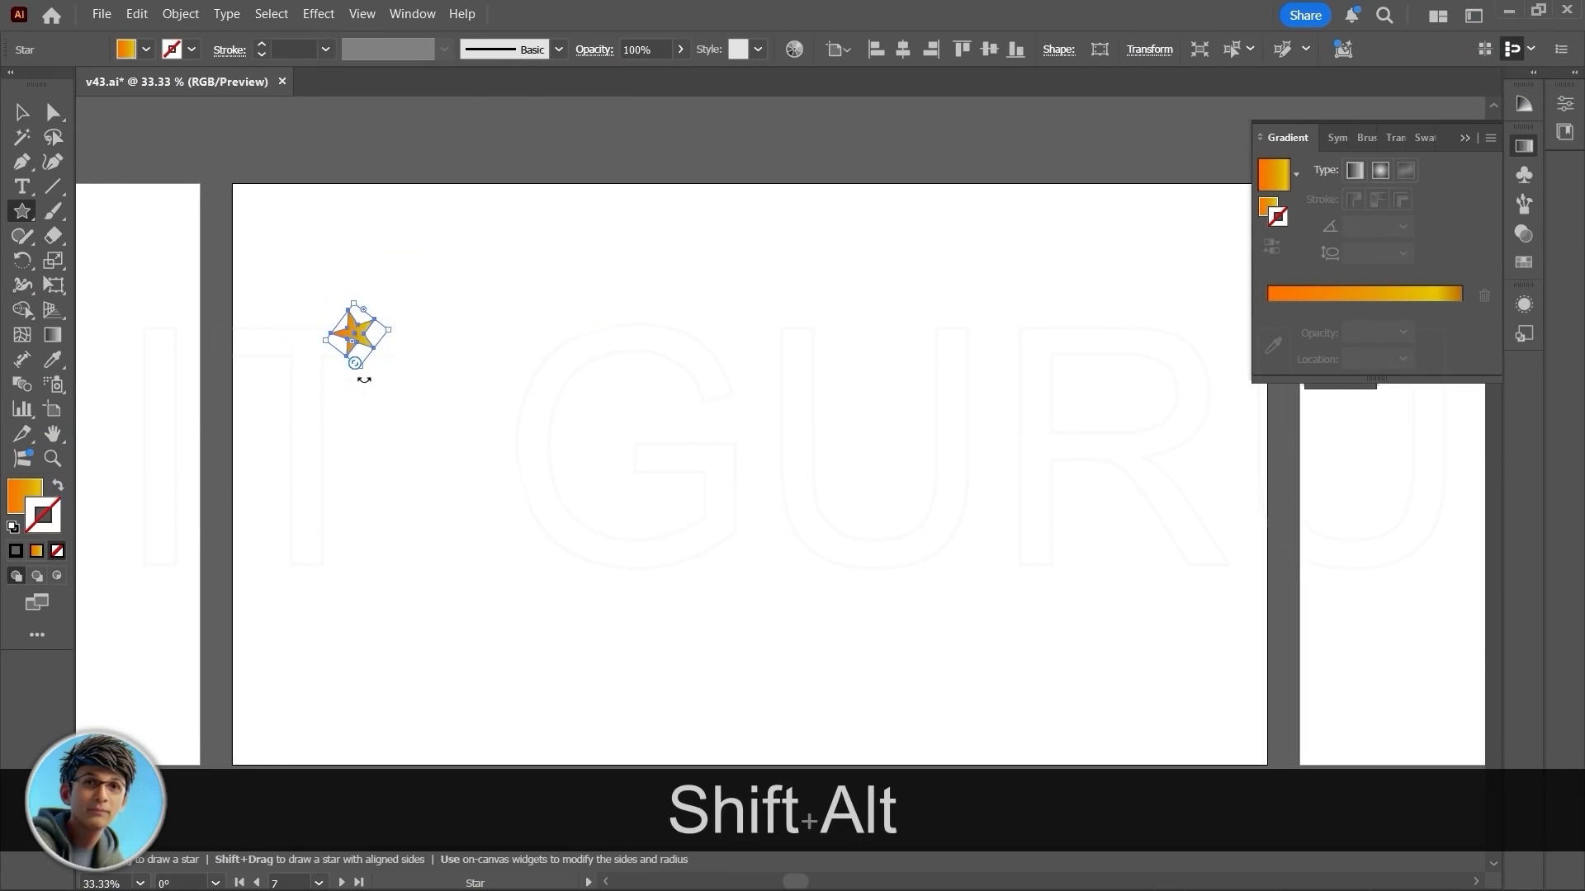
click(22, 112)
click(335, 348)
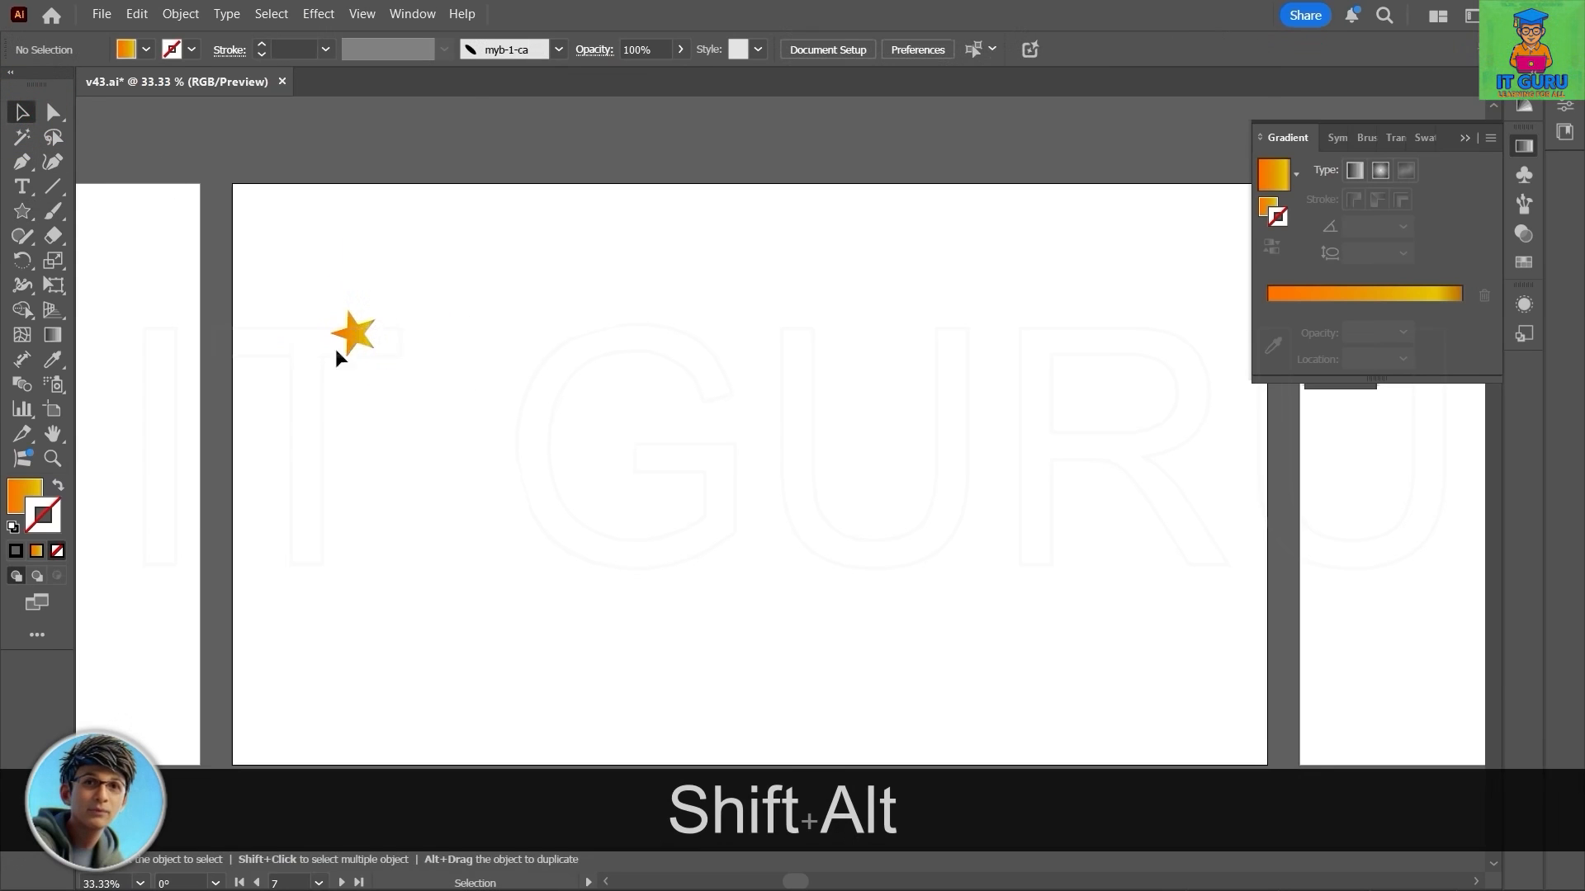
drag(353, 340, 351, 264)
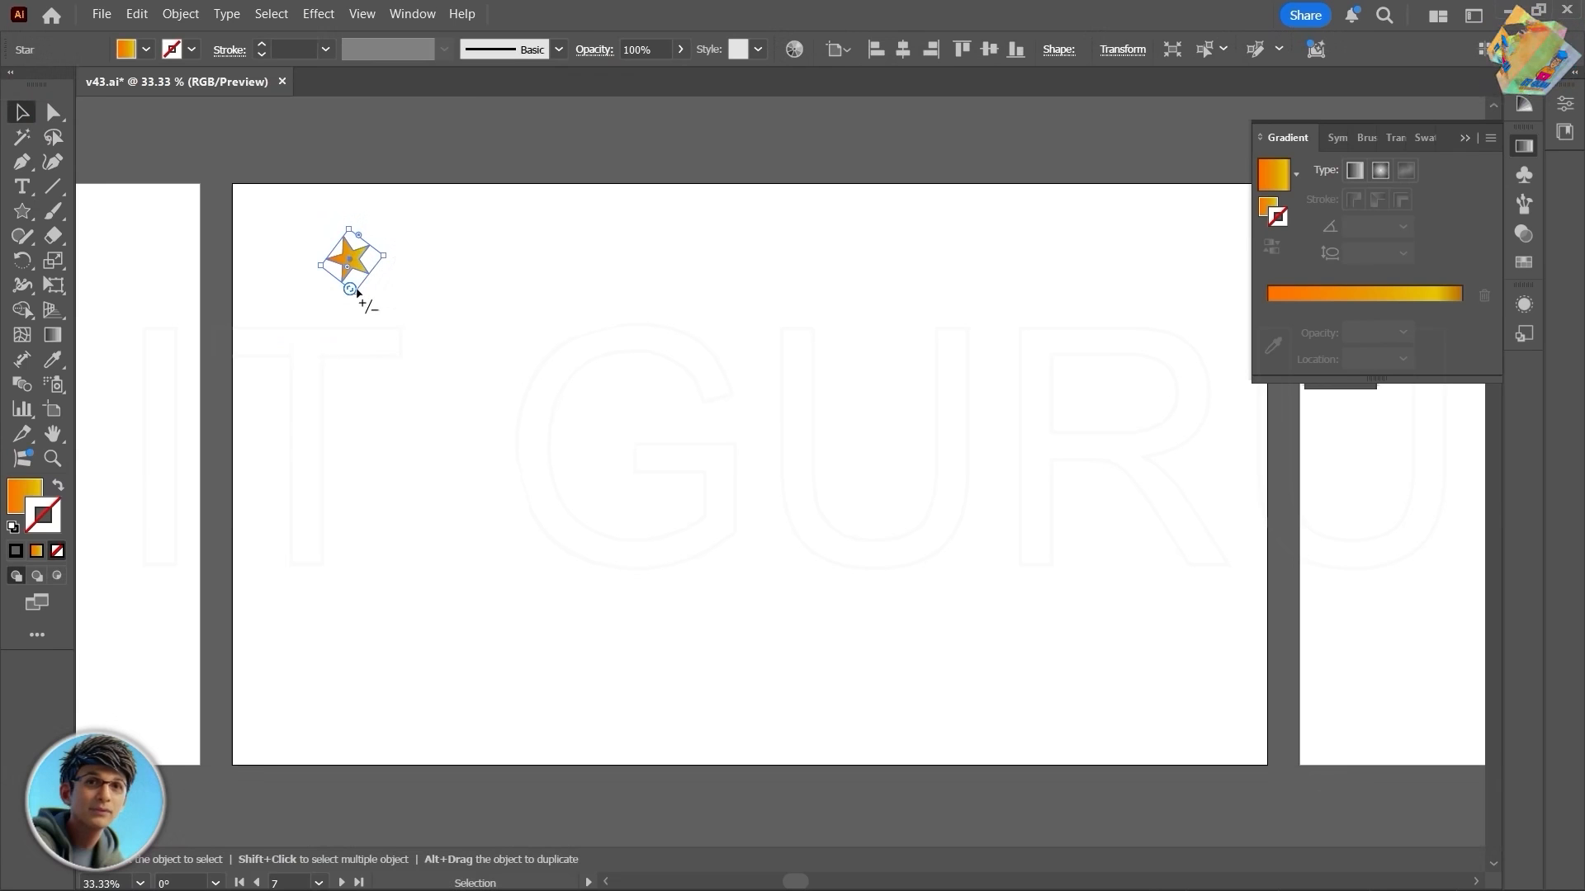
drag(385, 256, 332, 260)
click(322, 317)
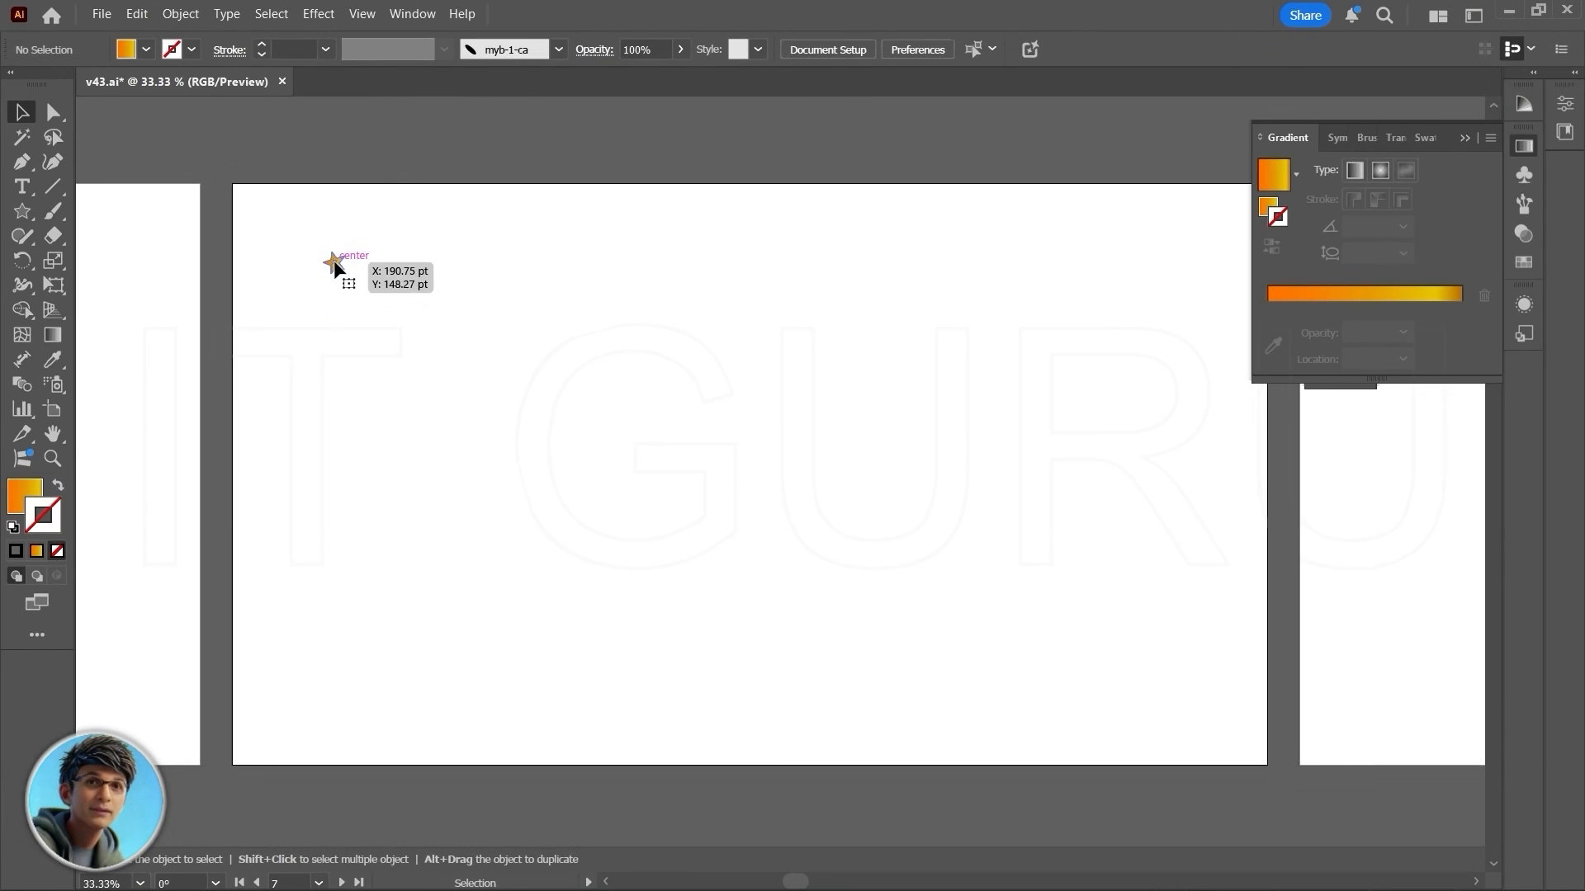
Step: Create a new Scatter Brush from the solid orange star, keeping the default name and Fixed options
click(333, 261)
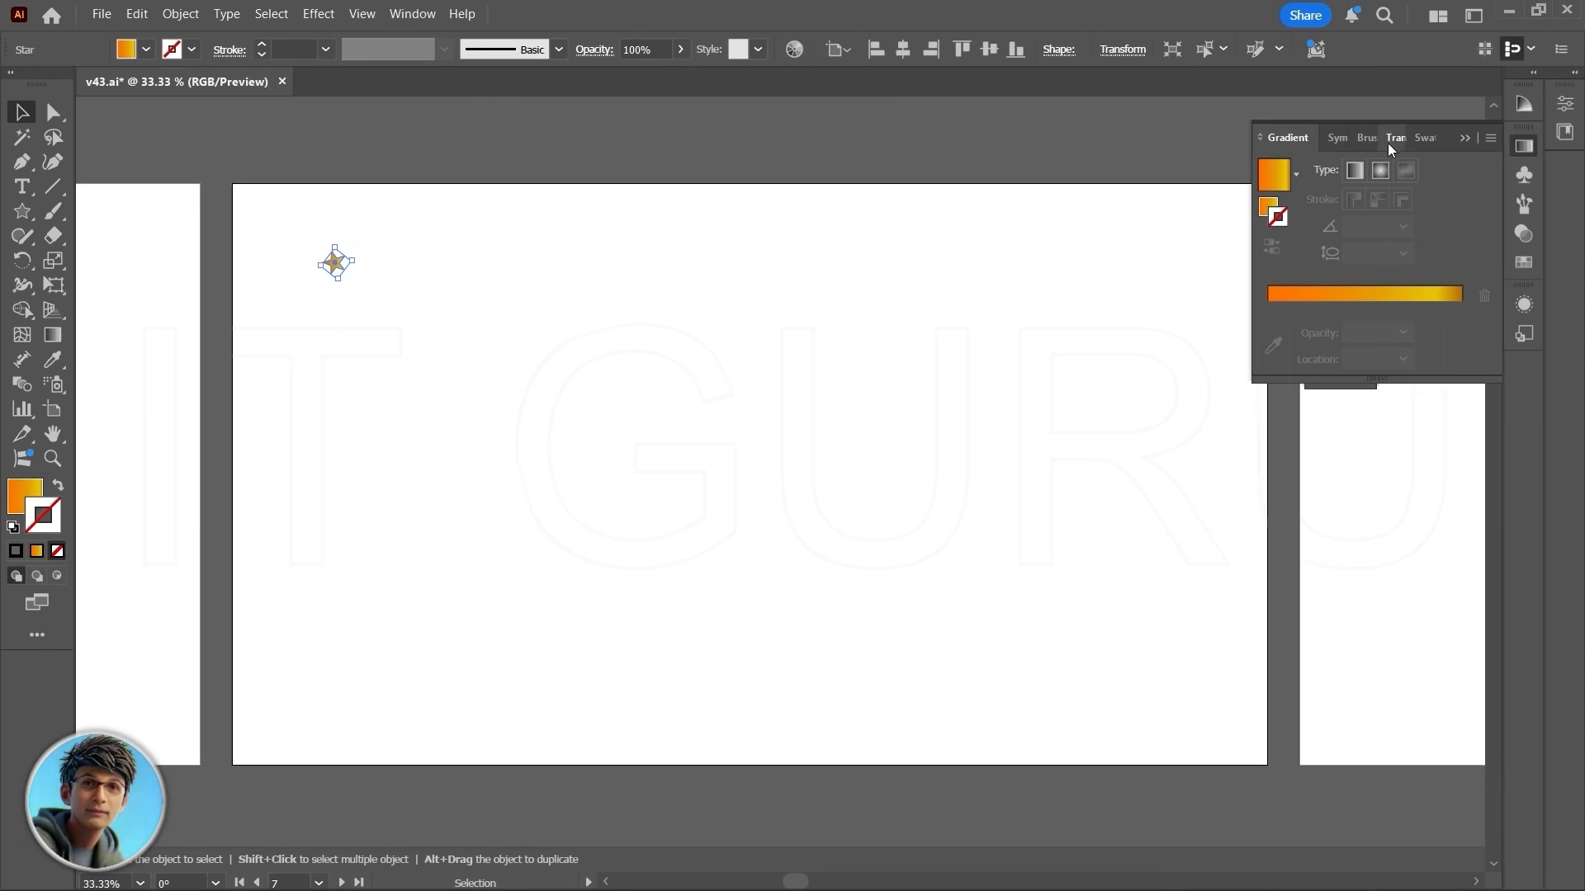
click(1361, 140)
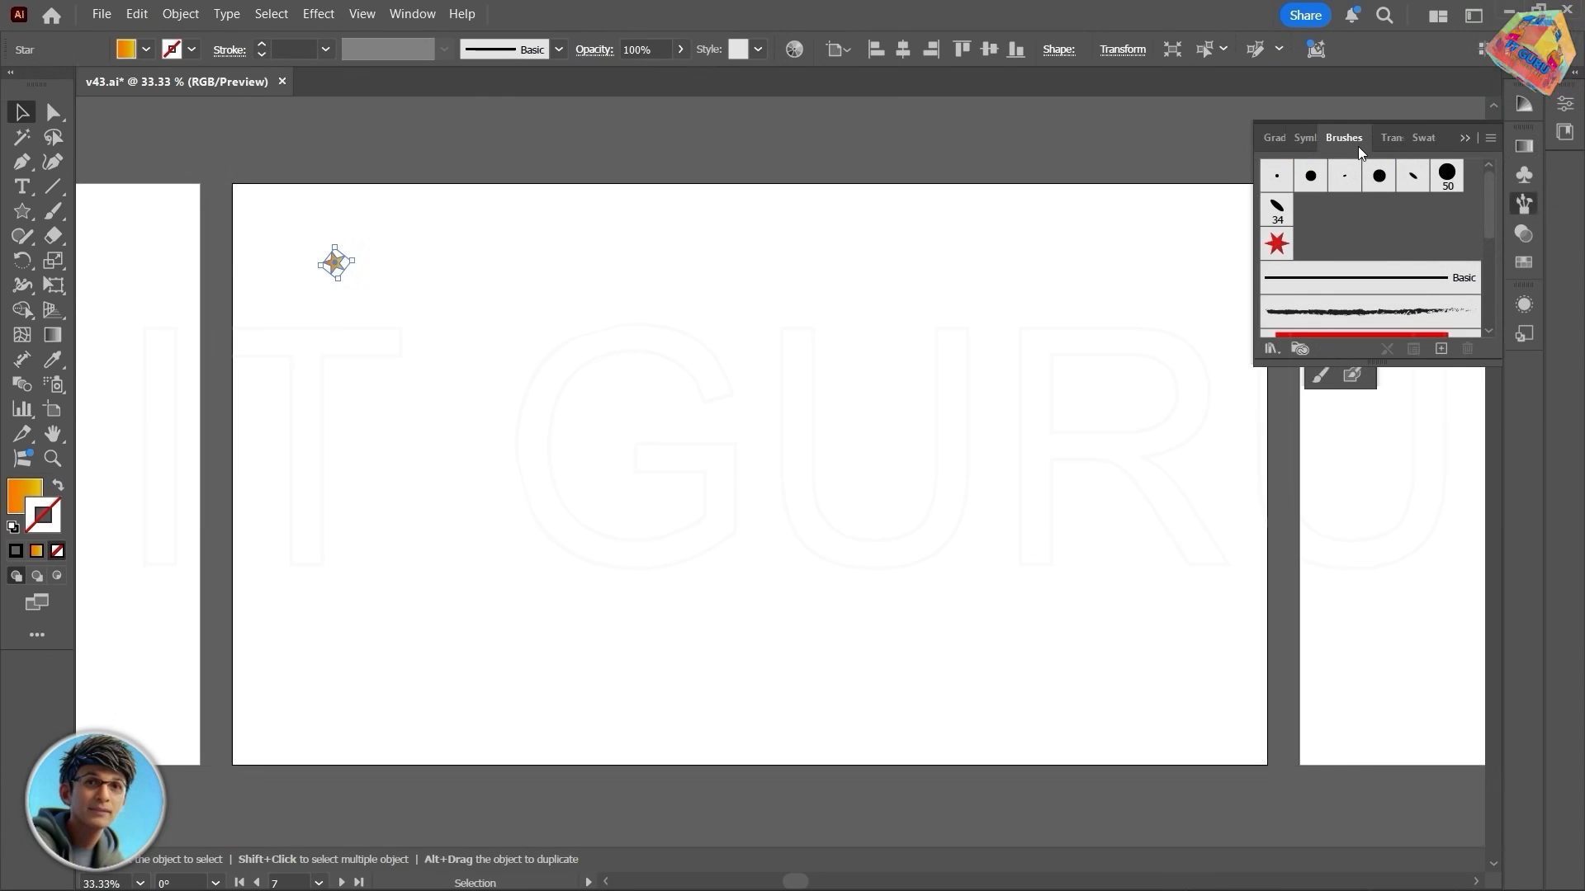
click(1442, 348)
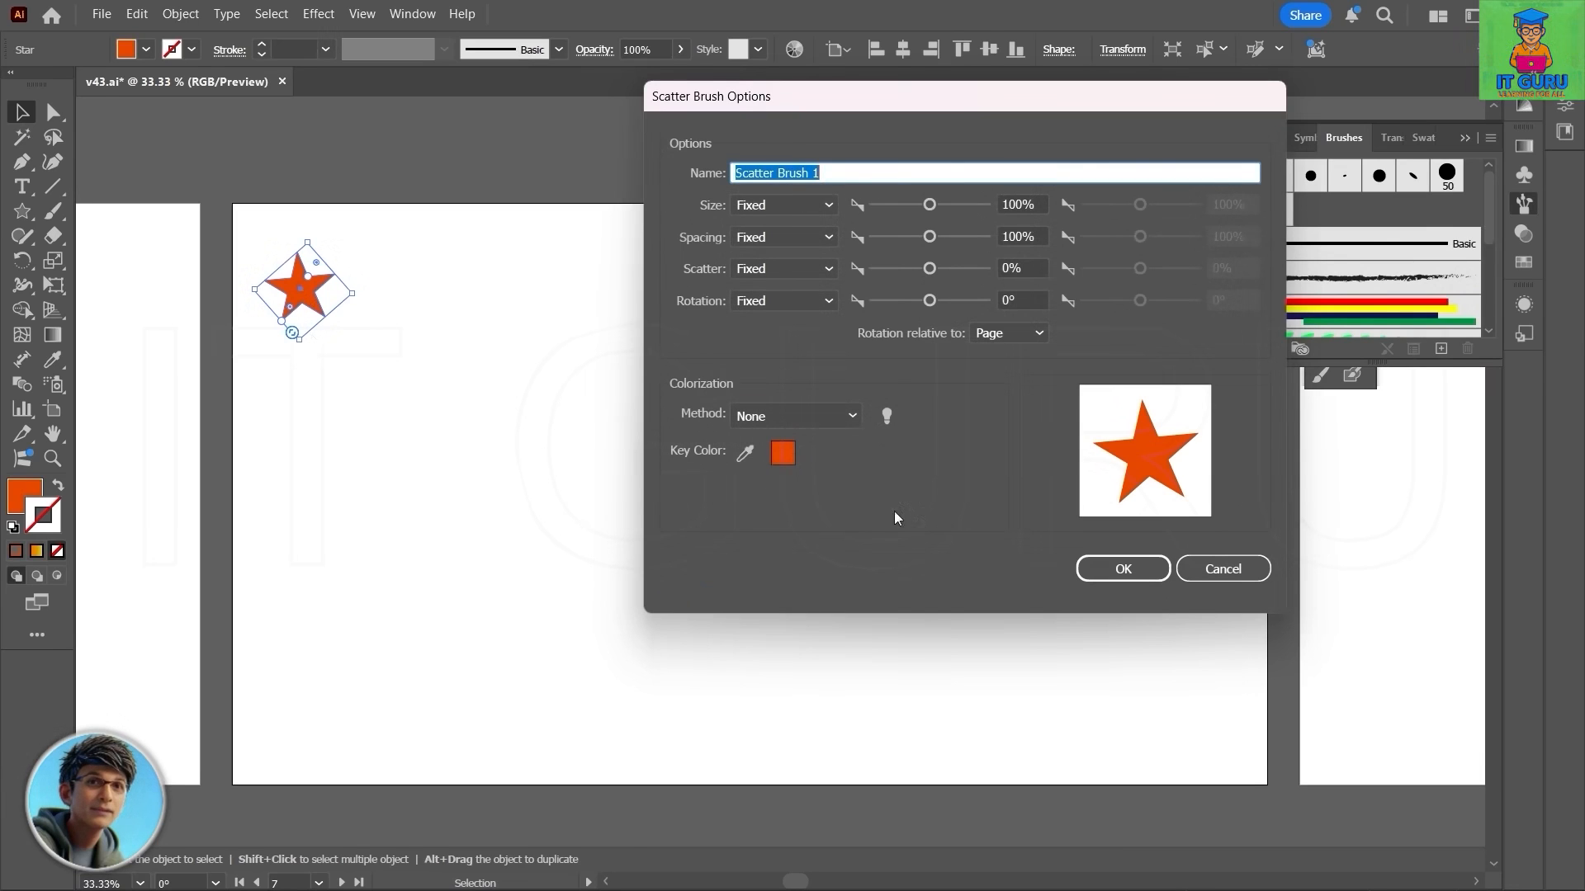
click(1123, 569)
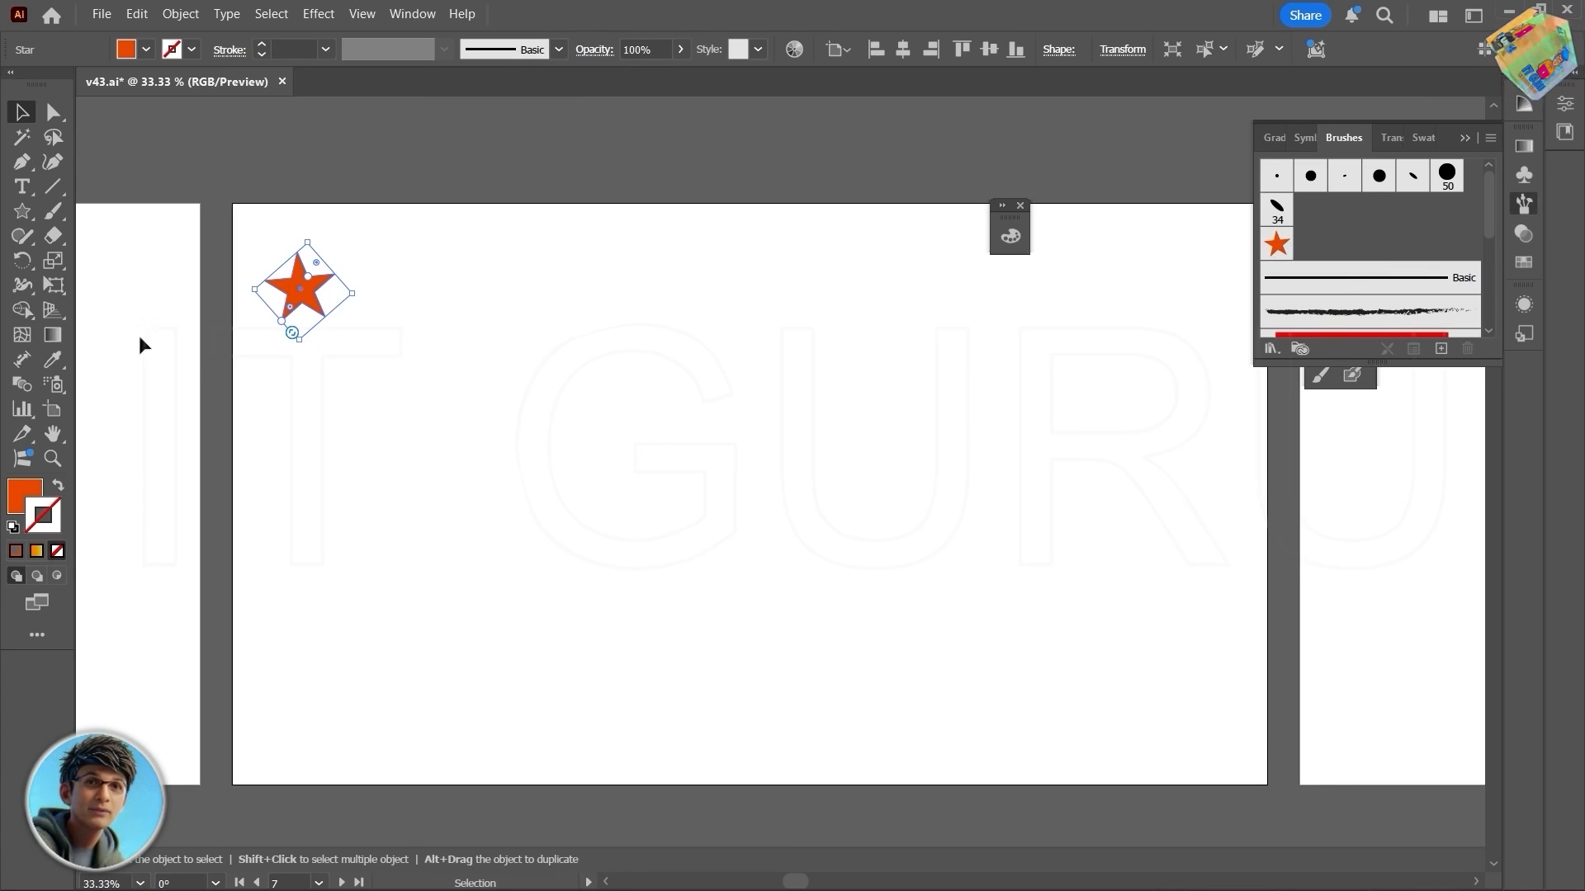
Step: Paint a long rising curve across the artboard with the new star Scatter Brush
click(53, 213)
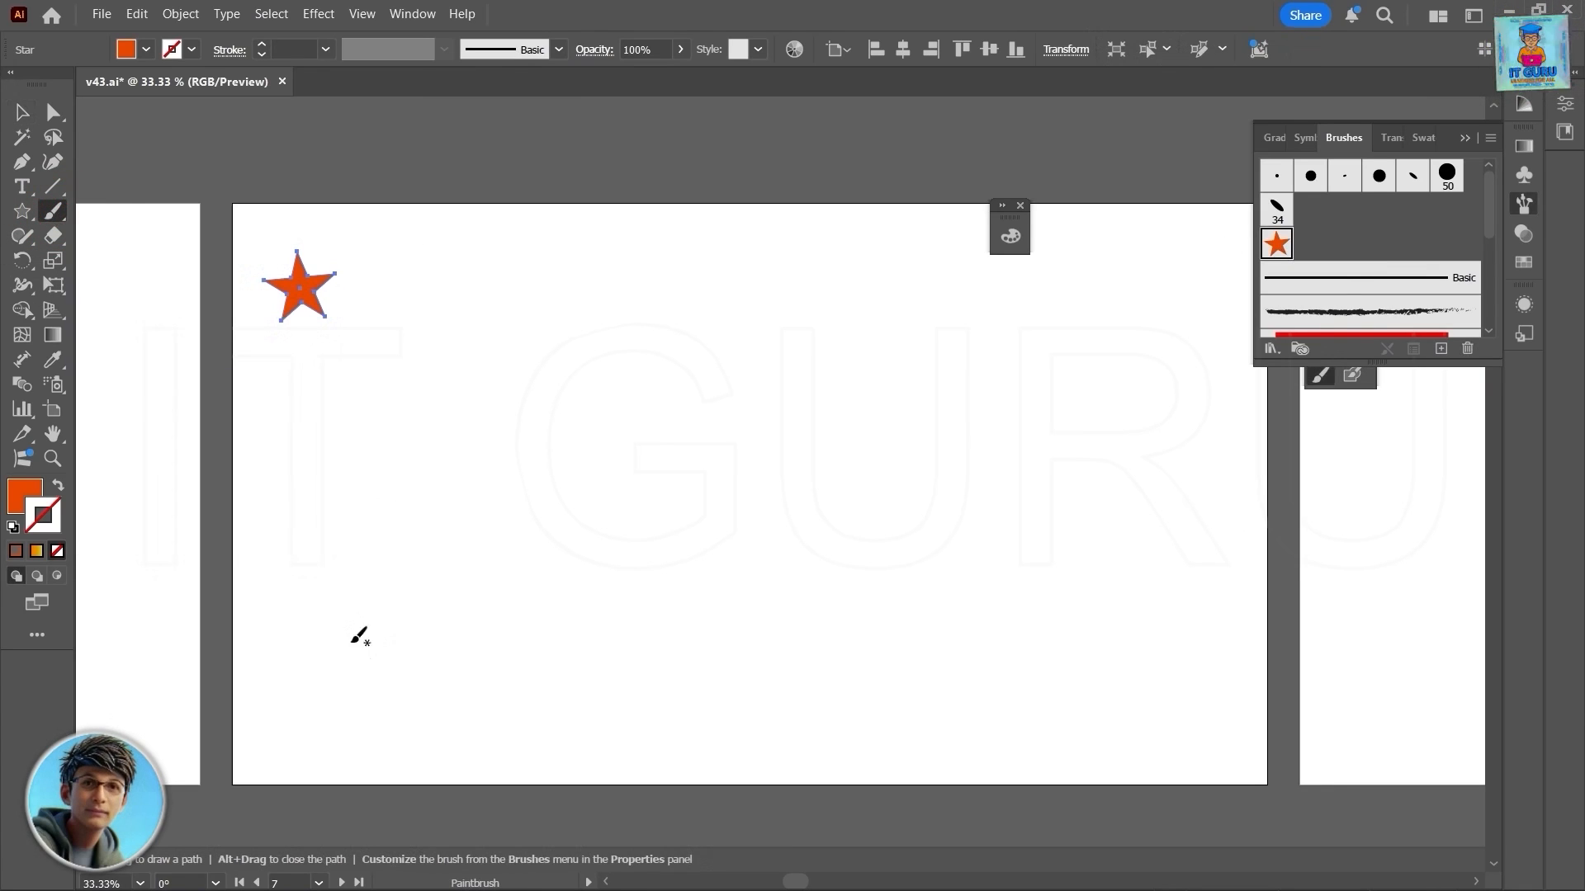
drag(452, 497, 797, 333)
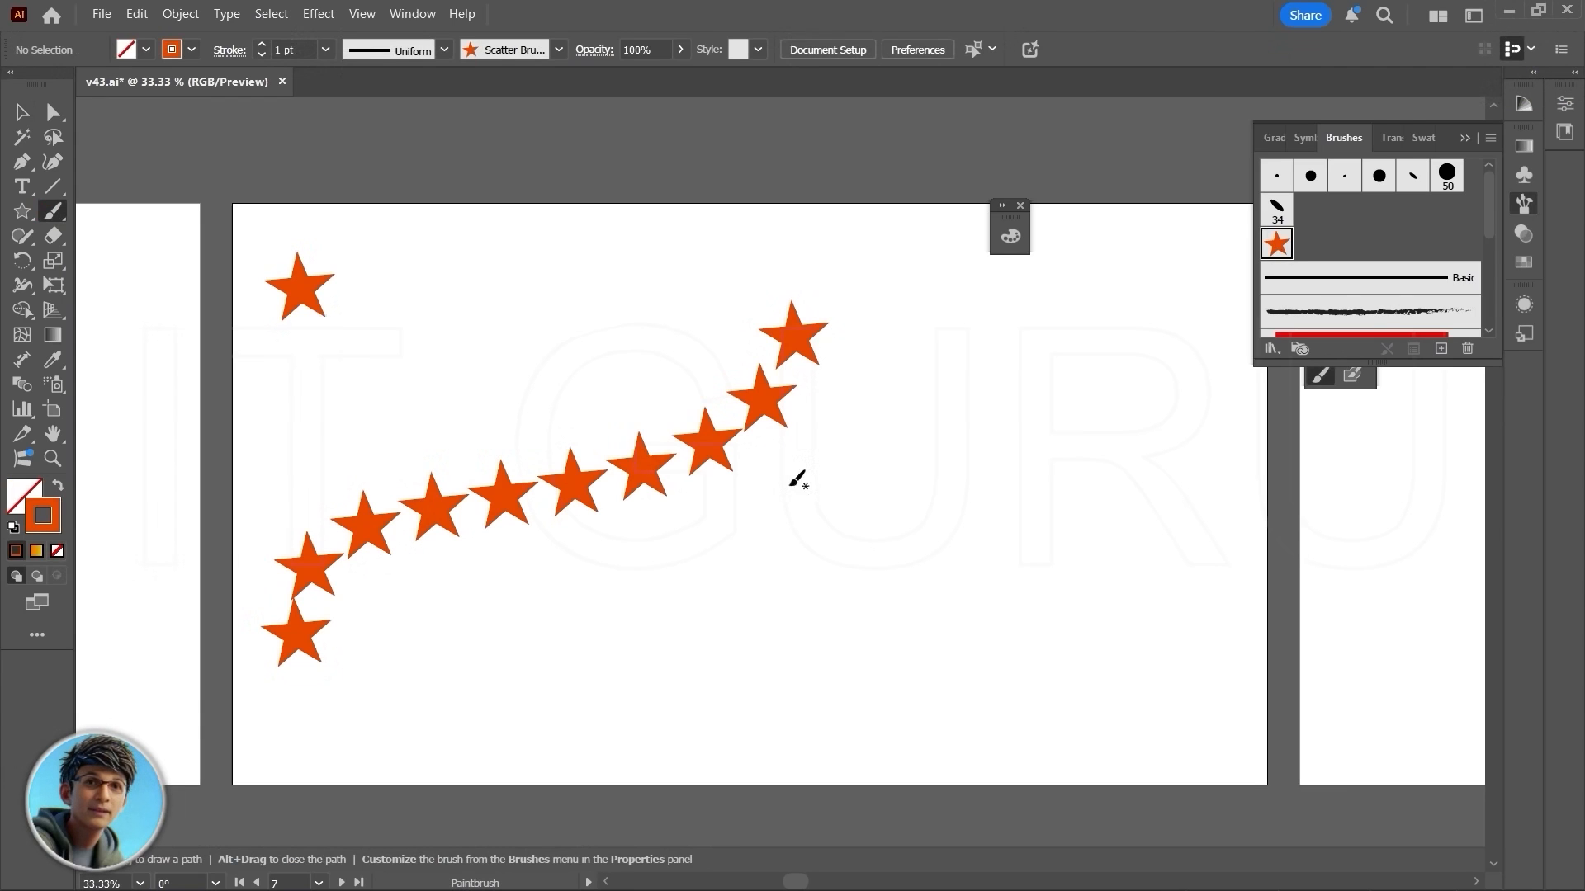
Step: Draw a rectangle in the lower-right part of the artboard and apply the star Scatter Brush to its outline
drag(22, 211, 91, 213)
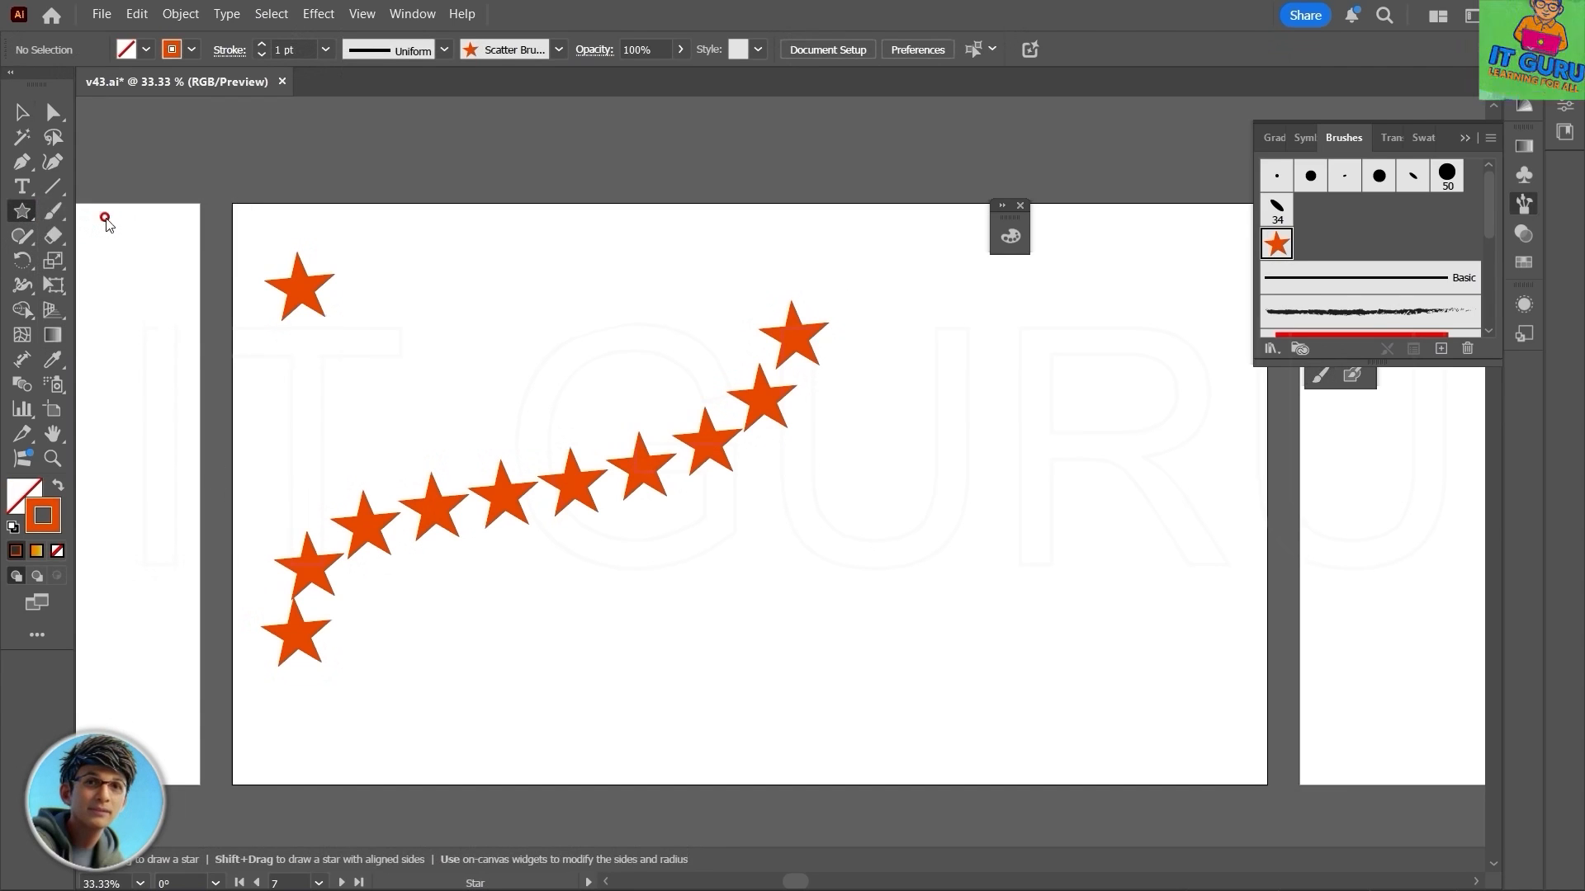
drag(803, 436, 1133, 714)
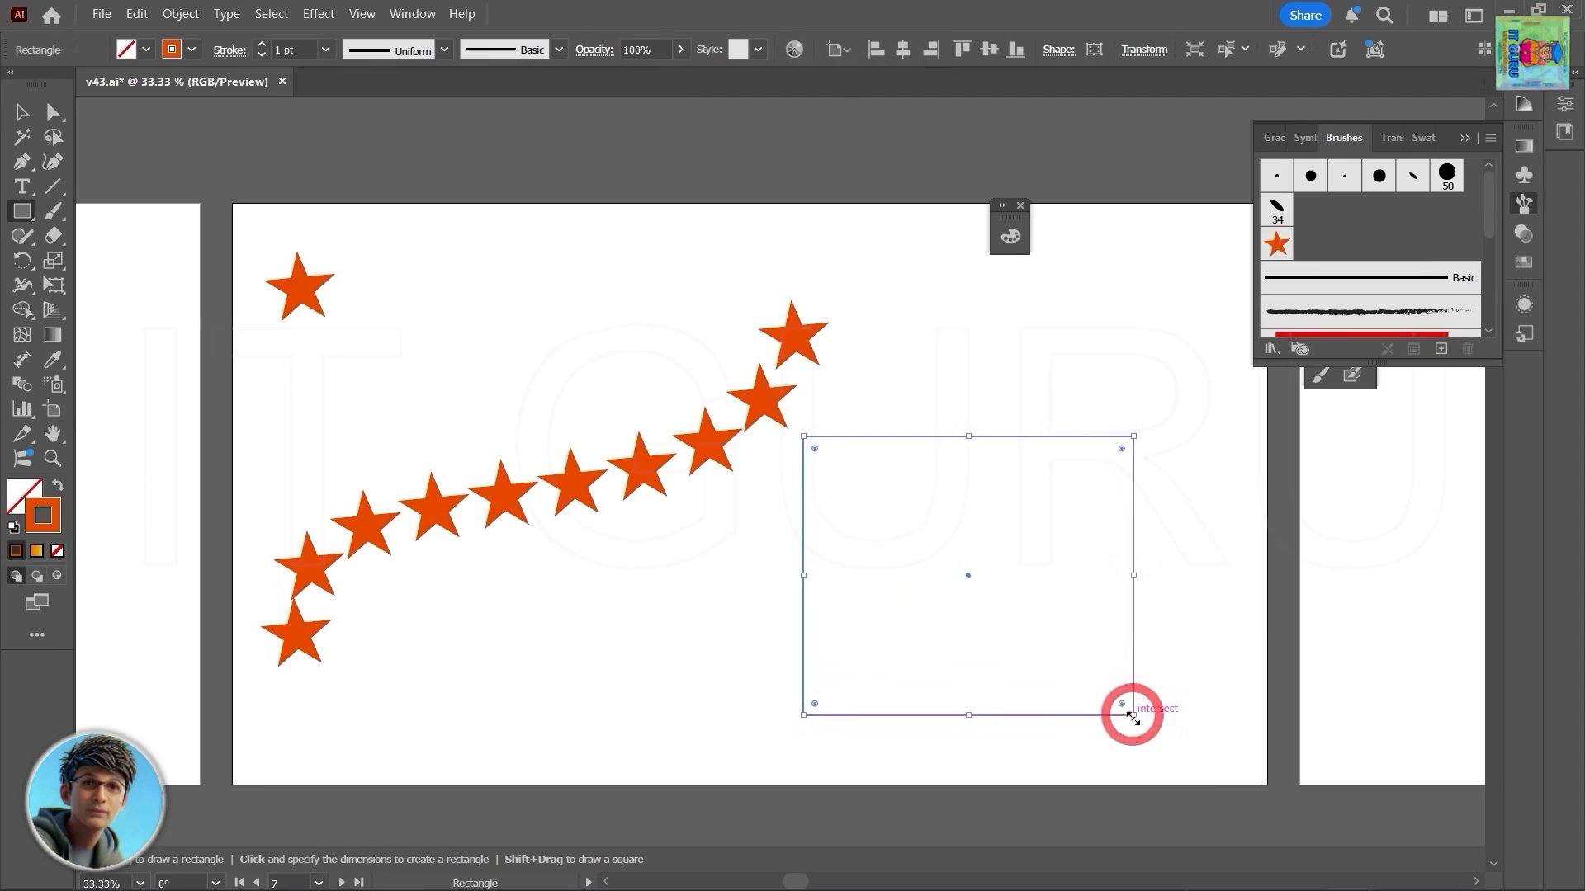
click(1288, 250)
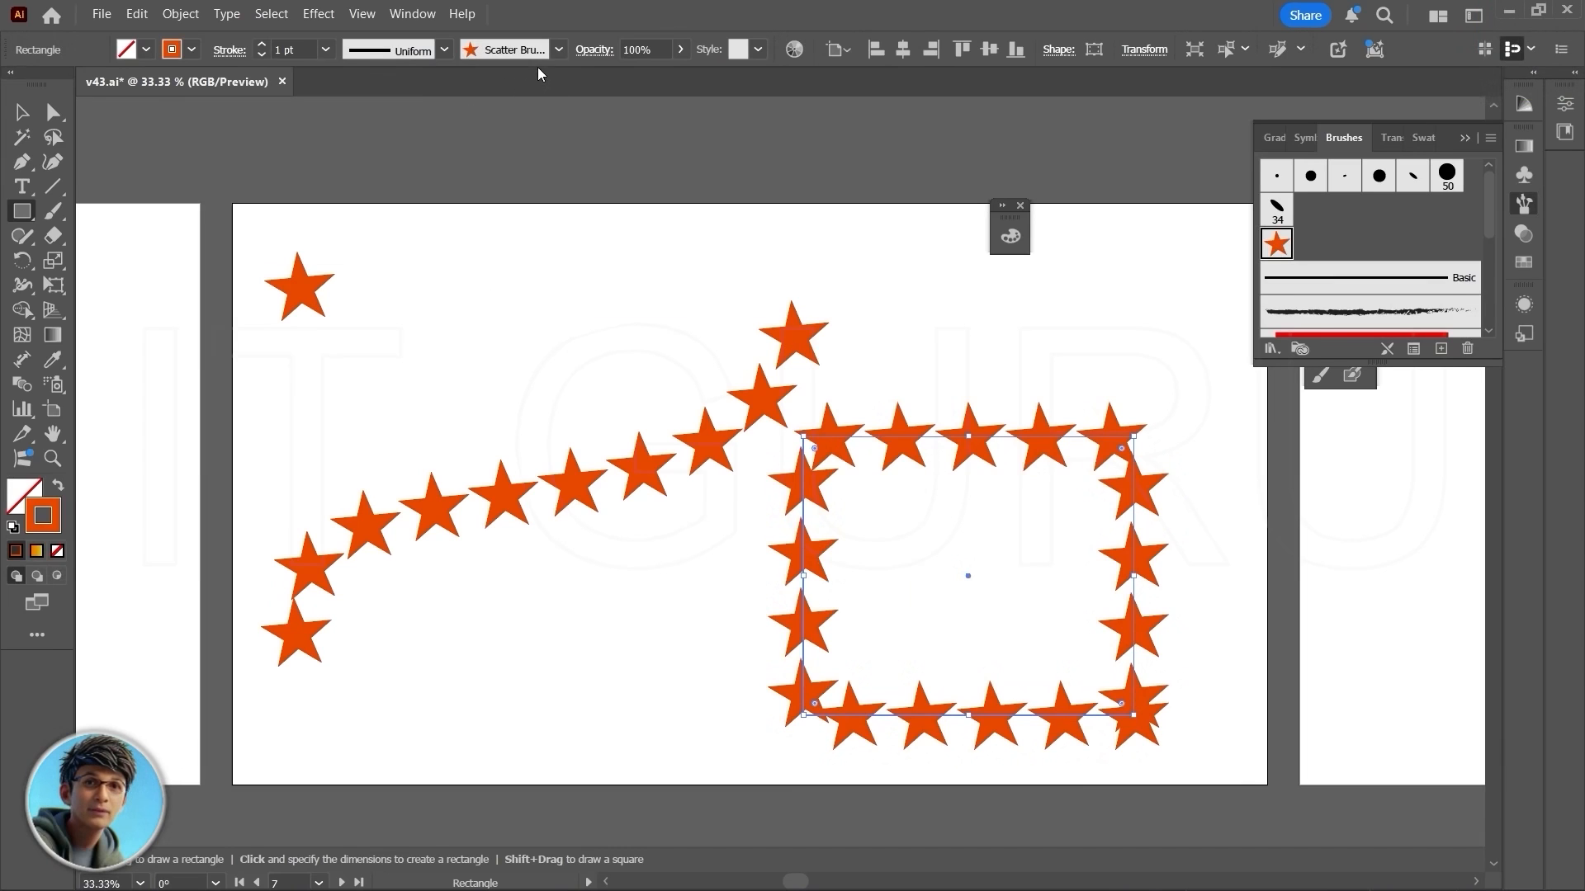
Step: Set the star-brushed rectangle's stroke weight to 0.25 pt and move the rectangle over the star curve
click(325, 49)
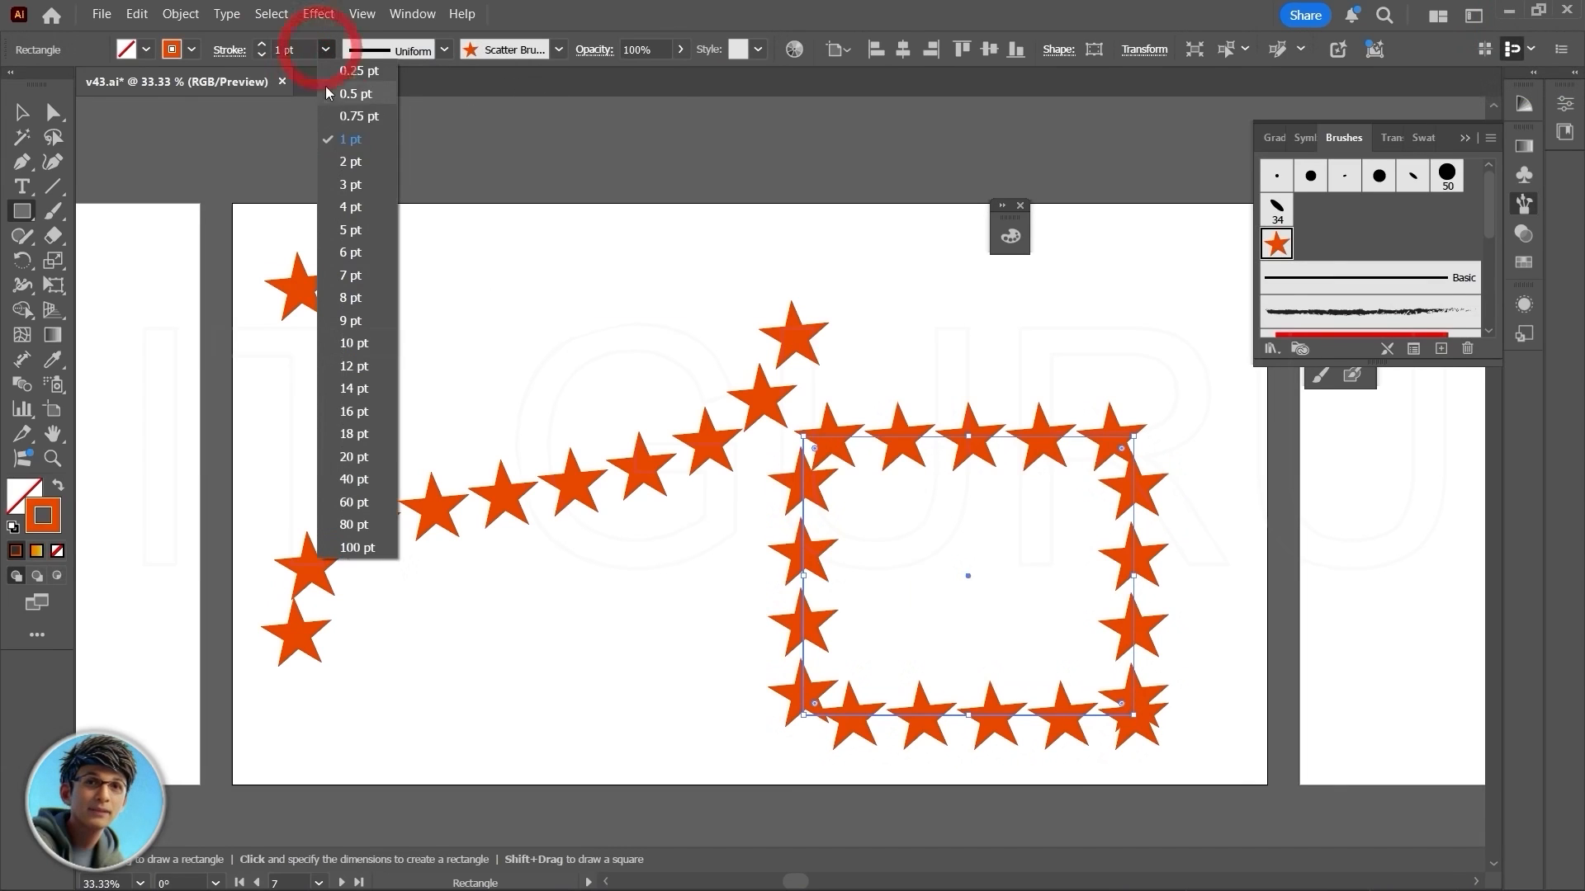
click(350, 79)
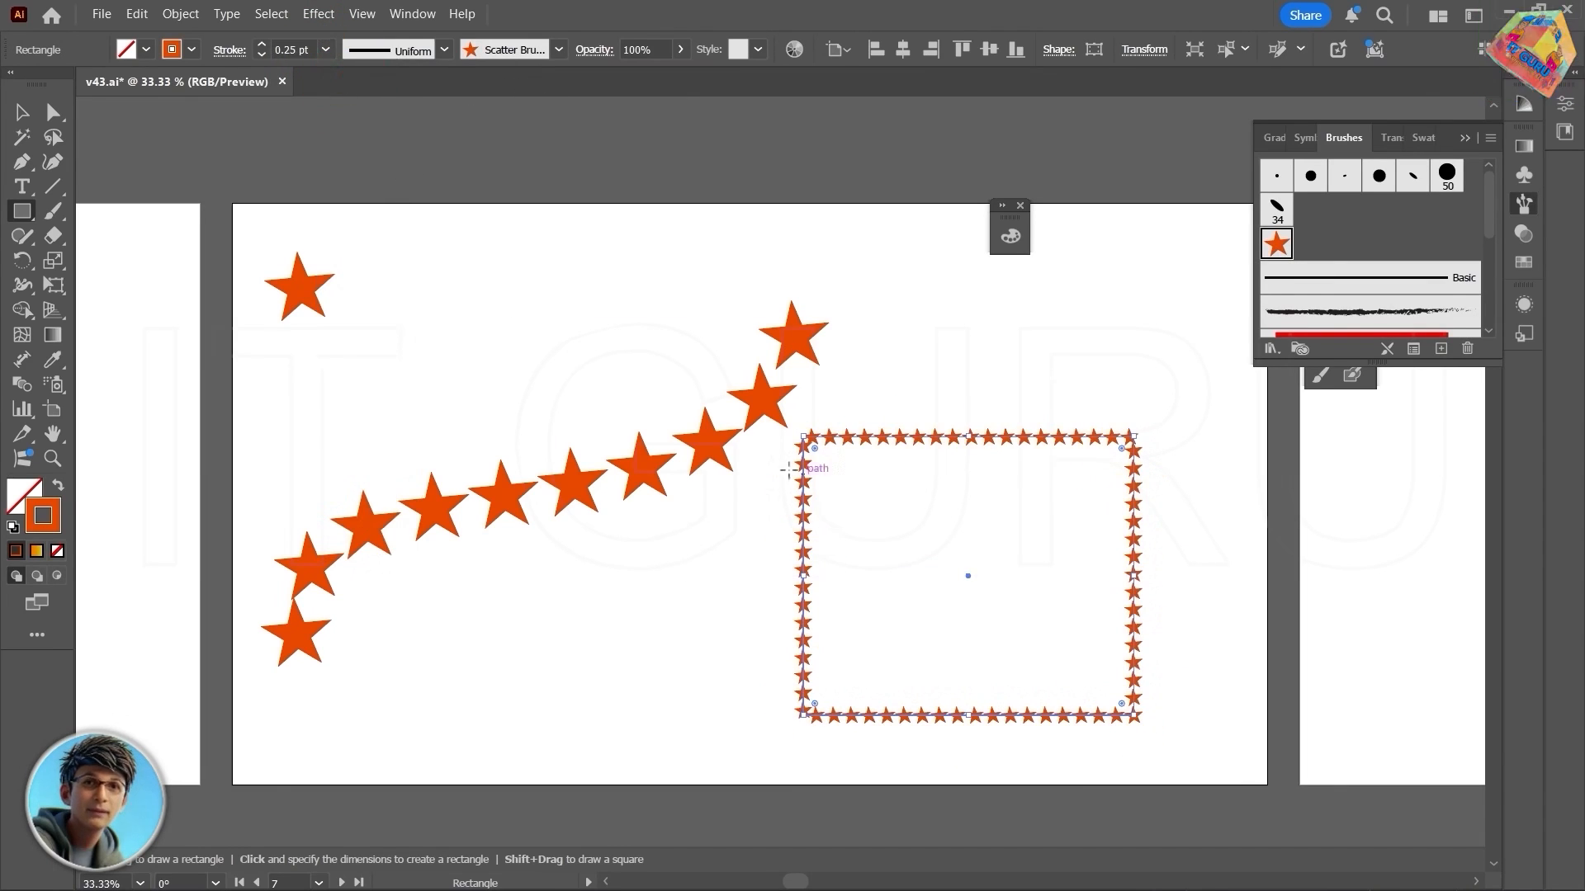
key(v)
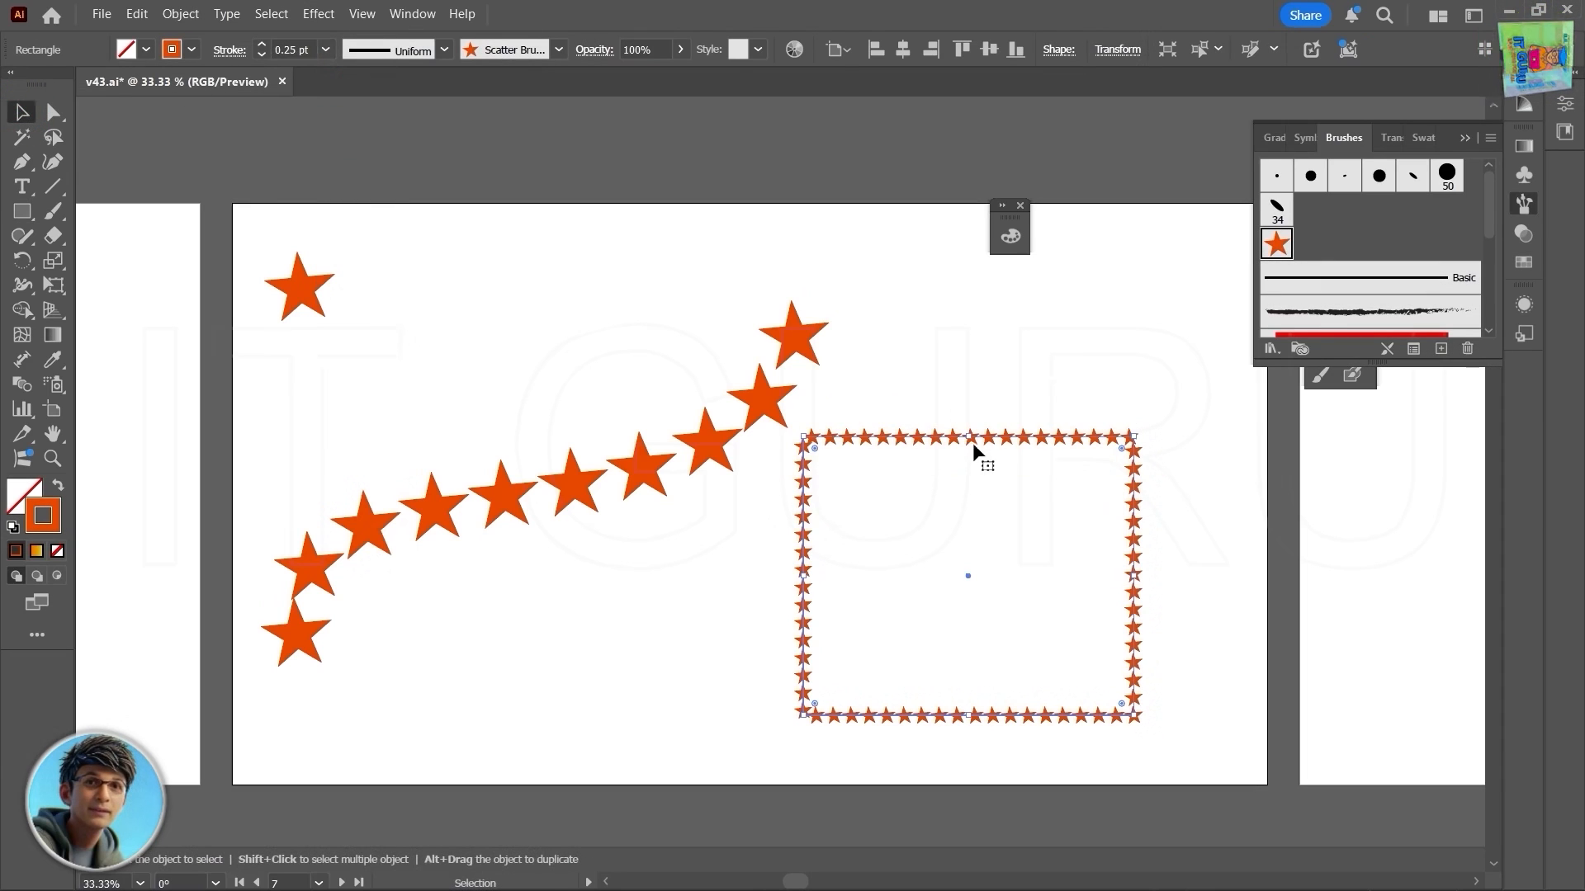
drag(977, 437, 663, 355)
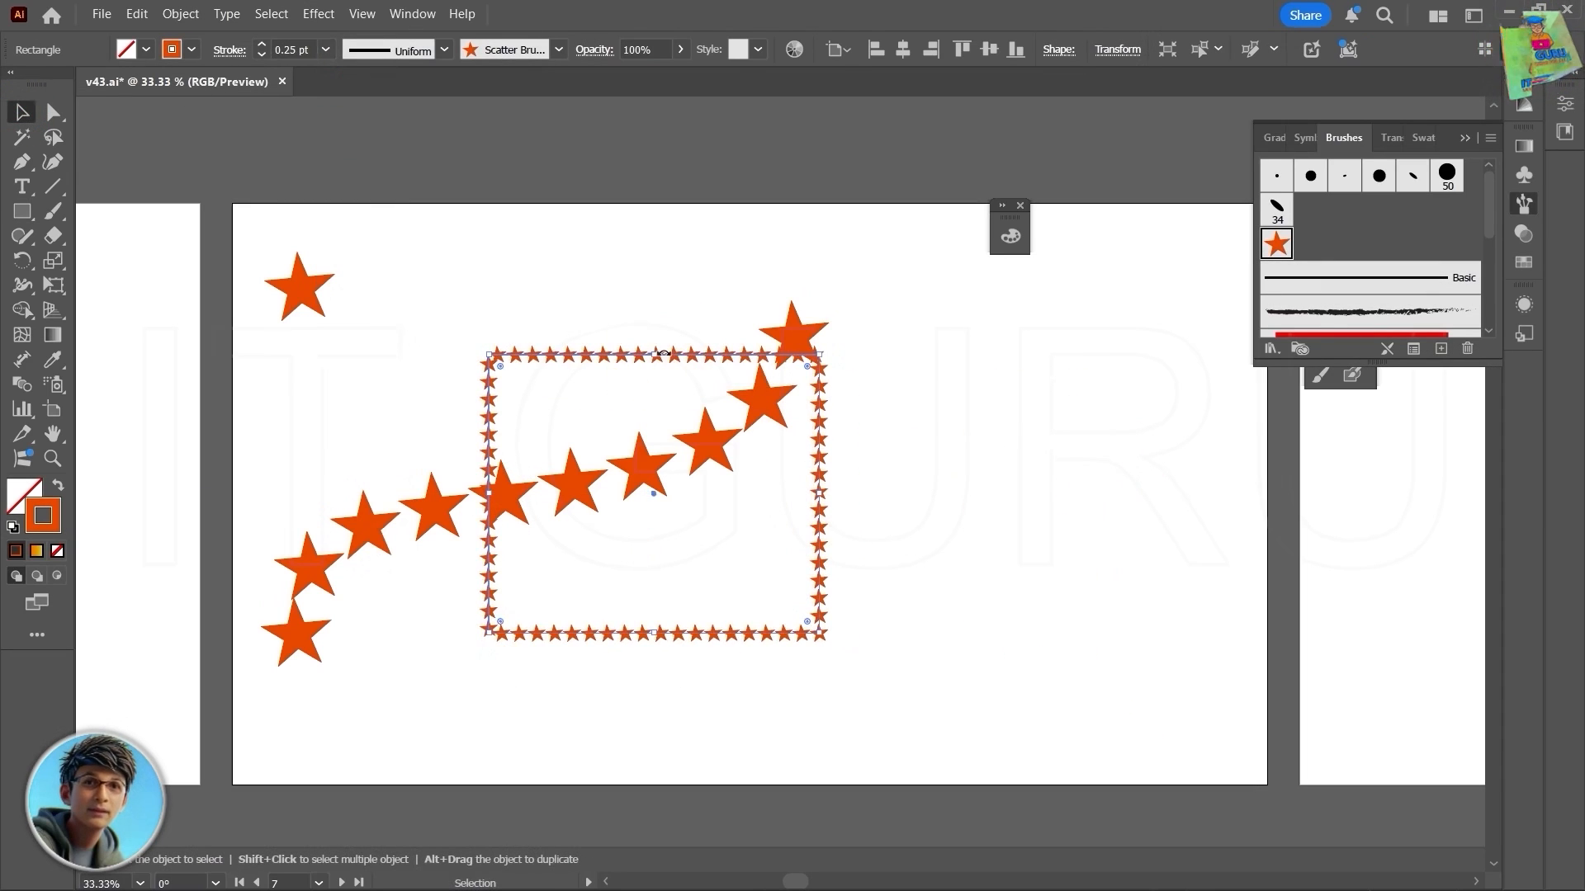
Step: Delete the star-brushed rectangle and the rising star curve, leaving only the original star on the artboard
key(Delete)
click(634, 472)
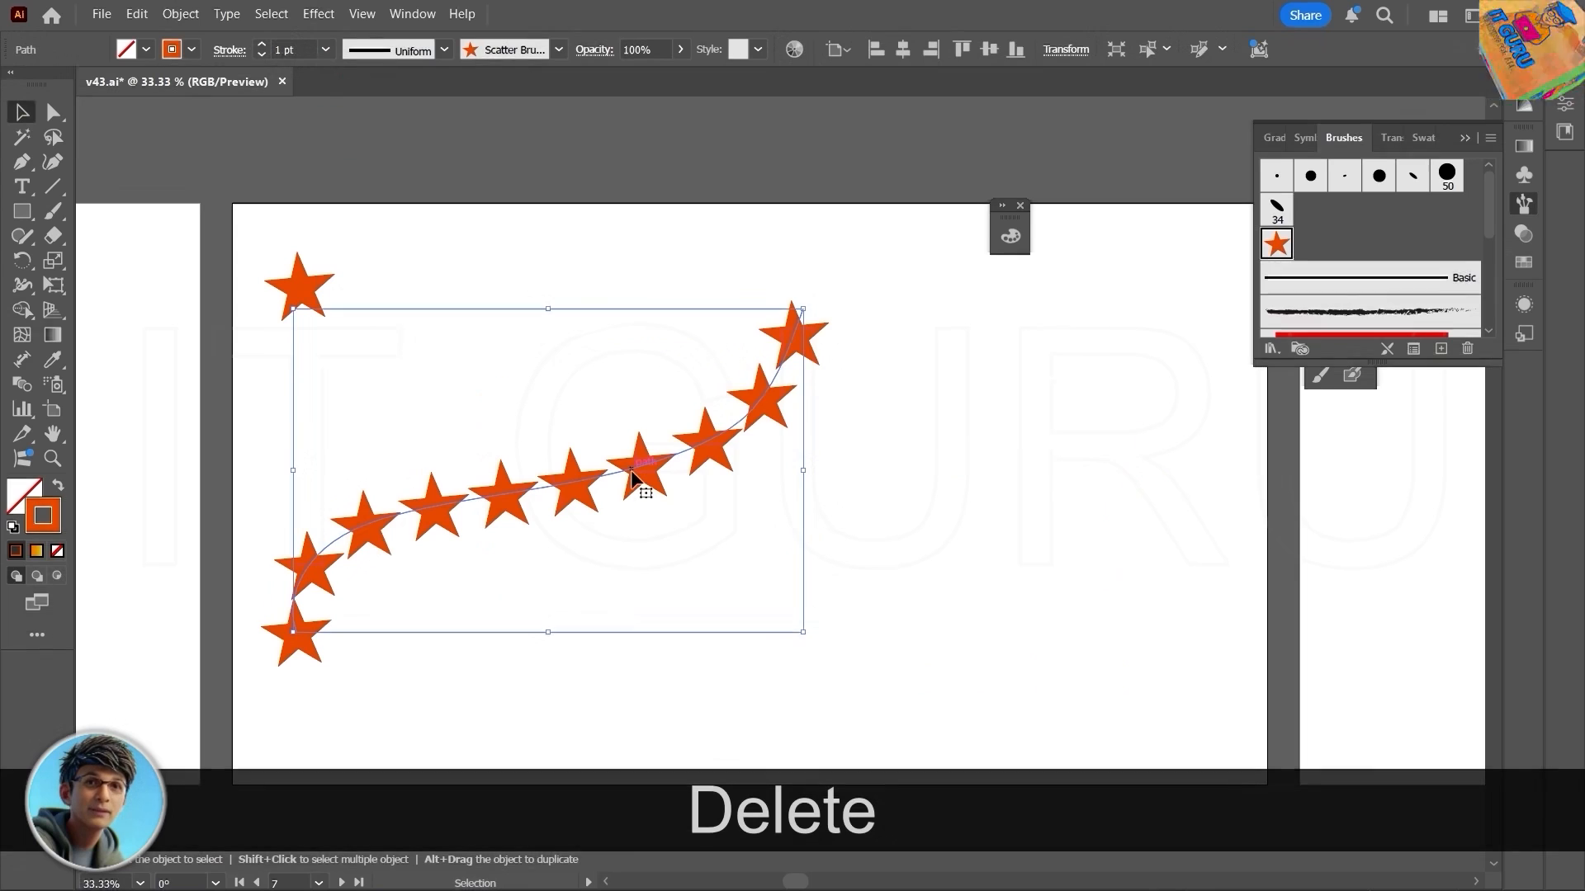
key(Delete)
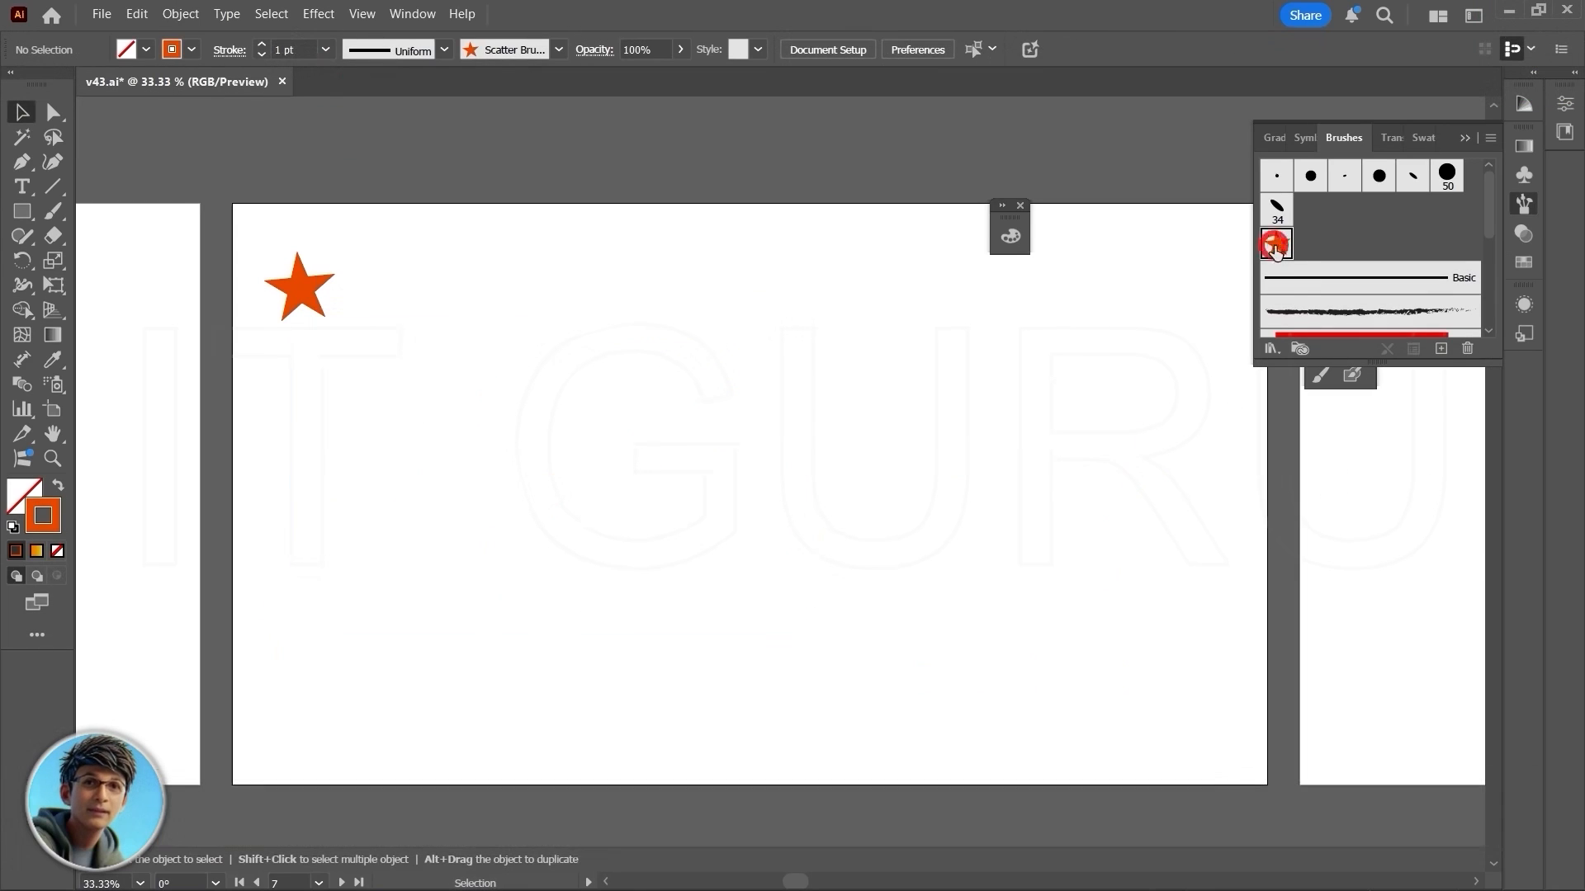
Step: Edit the star Scatter Brush with Random Size from 100% to 64% and Random Spacing from 100% to 84%
double_click(1276, 243)
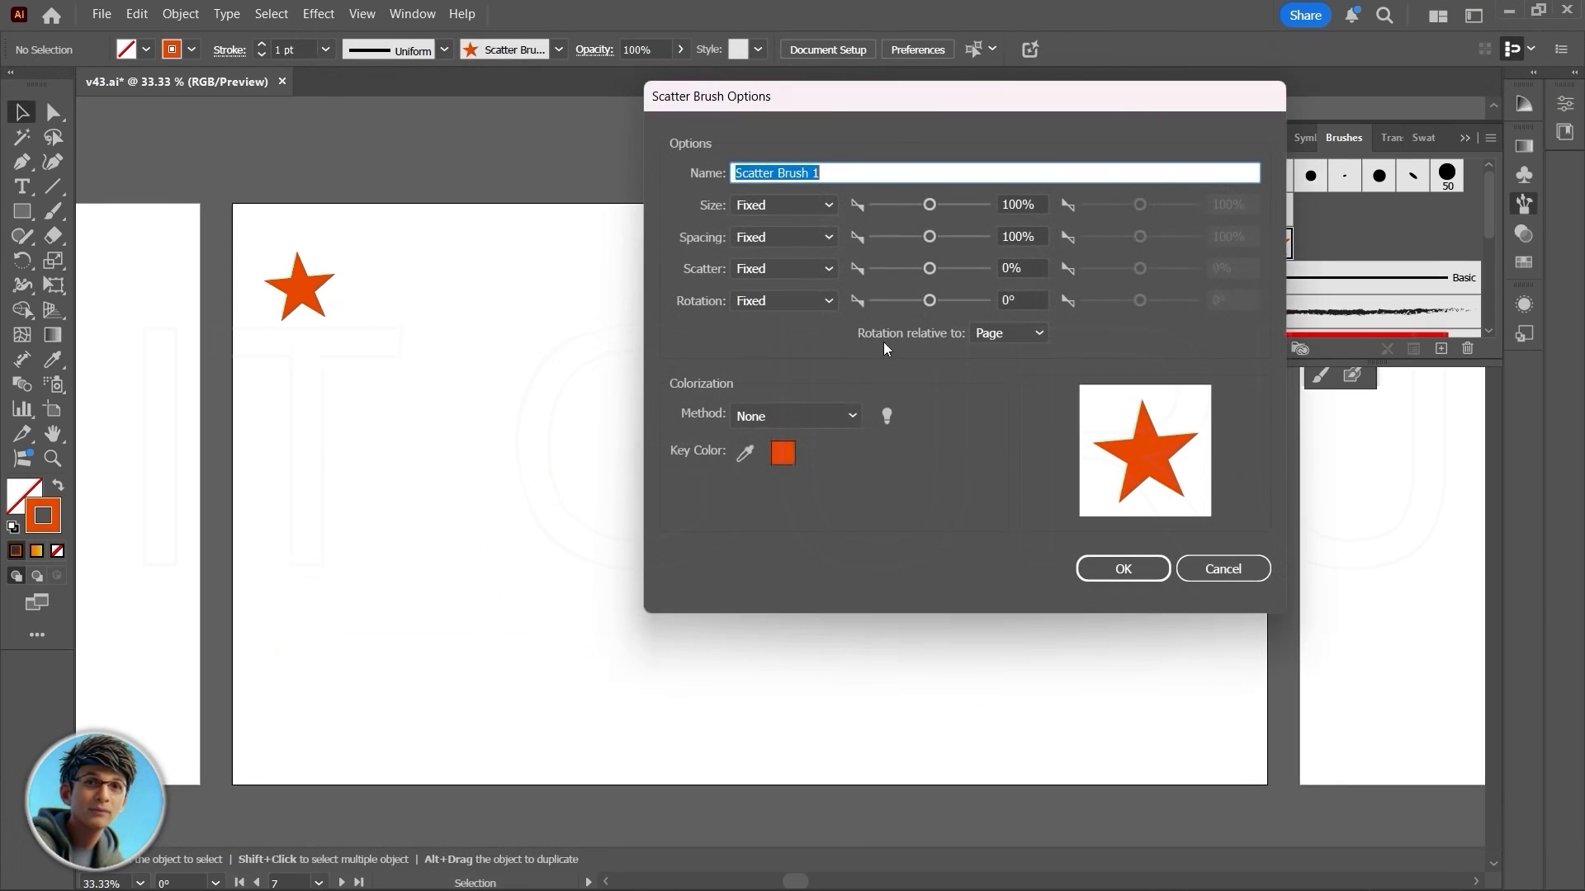
click(829, 204)
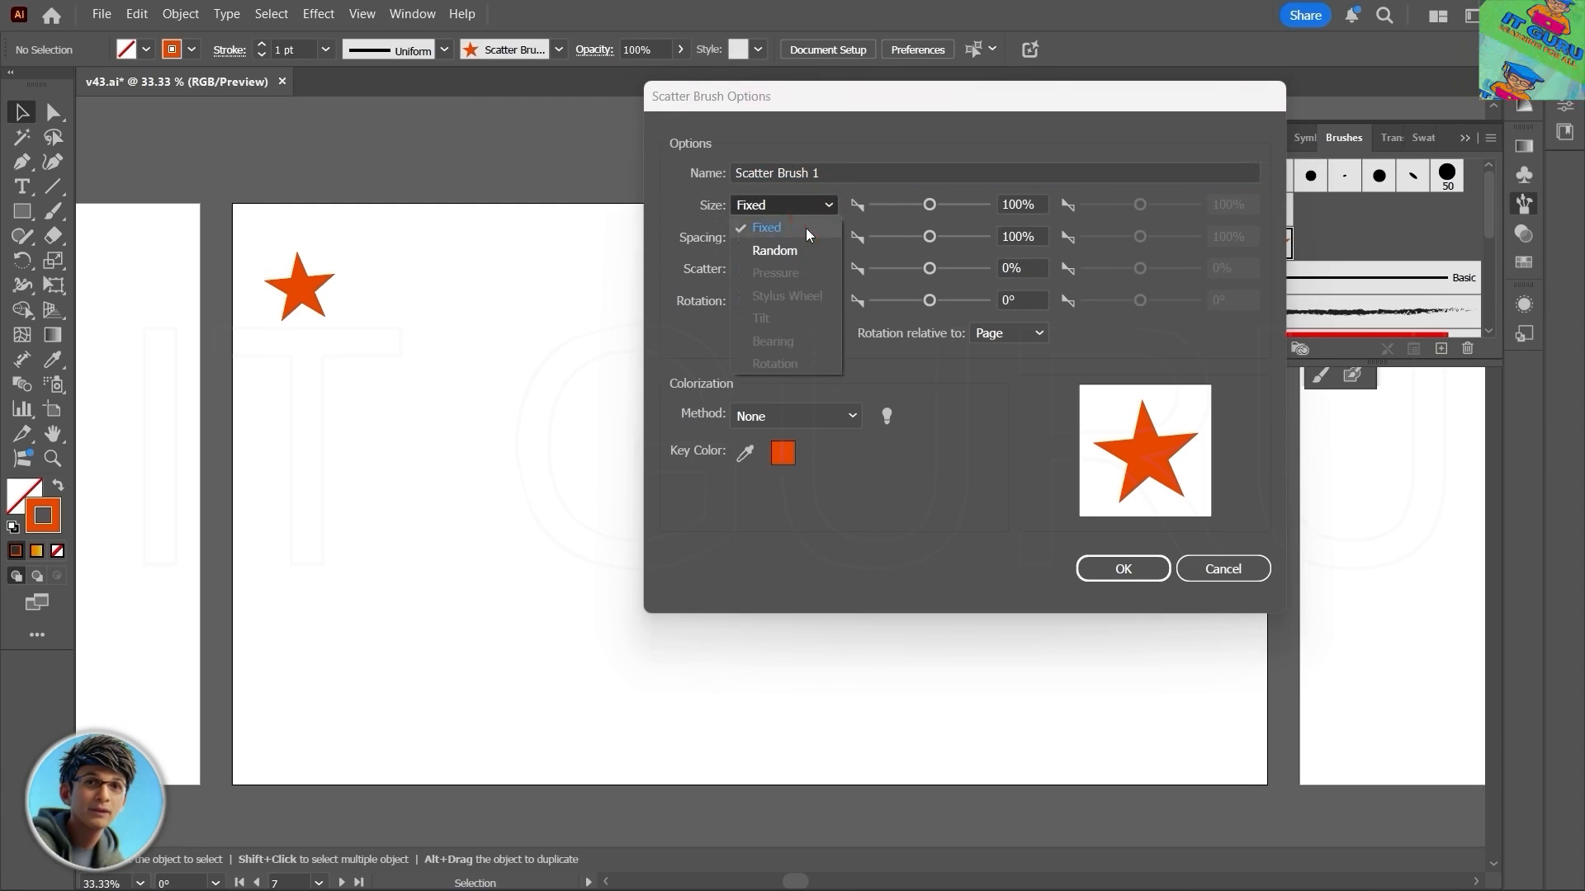
click(790, 249)
mouse_move(1140, 204)
mouse_down()
mouse_move(1155, 205)
mouse_move(1116, 208)
mouse_up()
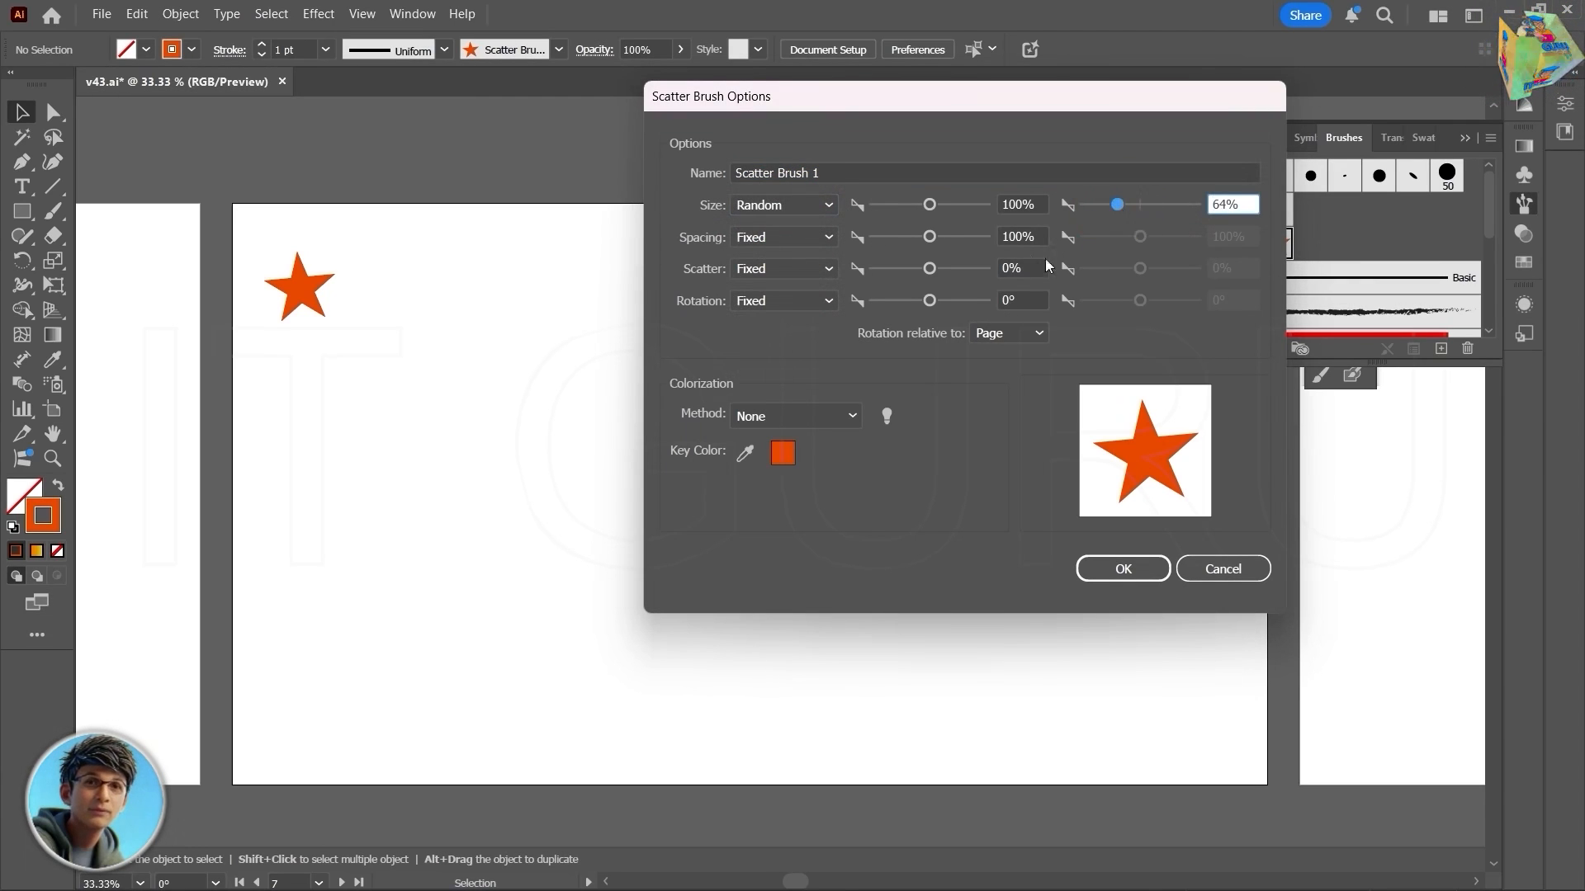
click(830, 238)
click(794, 274)
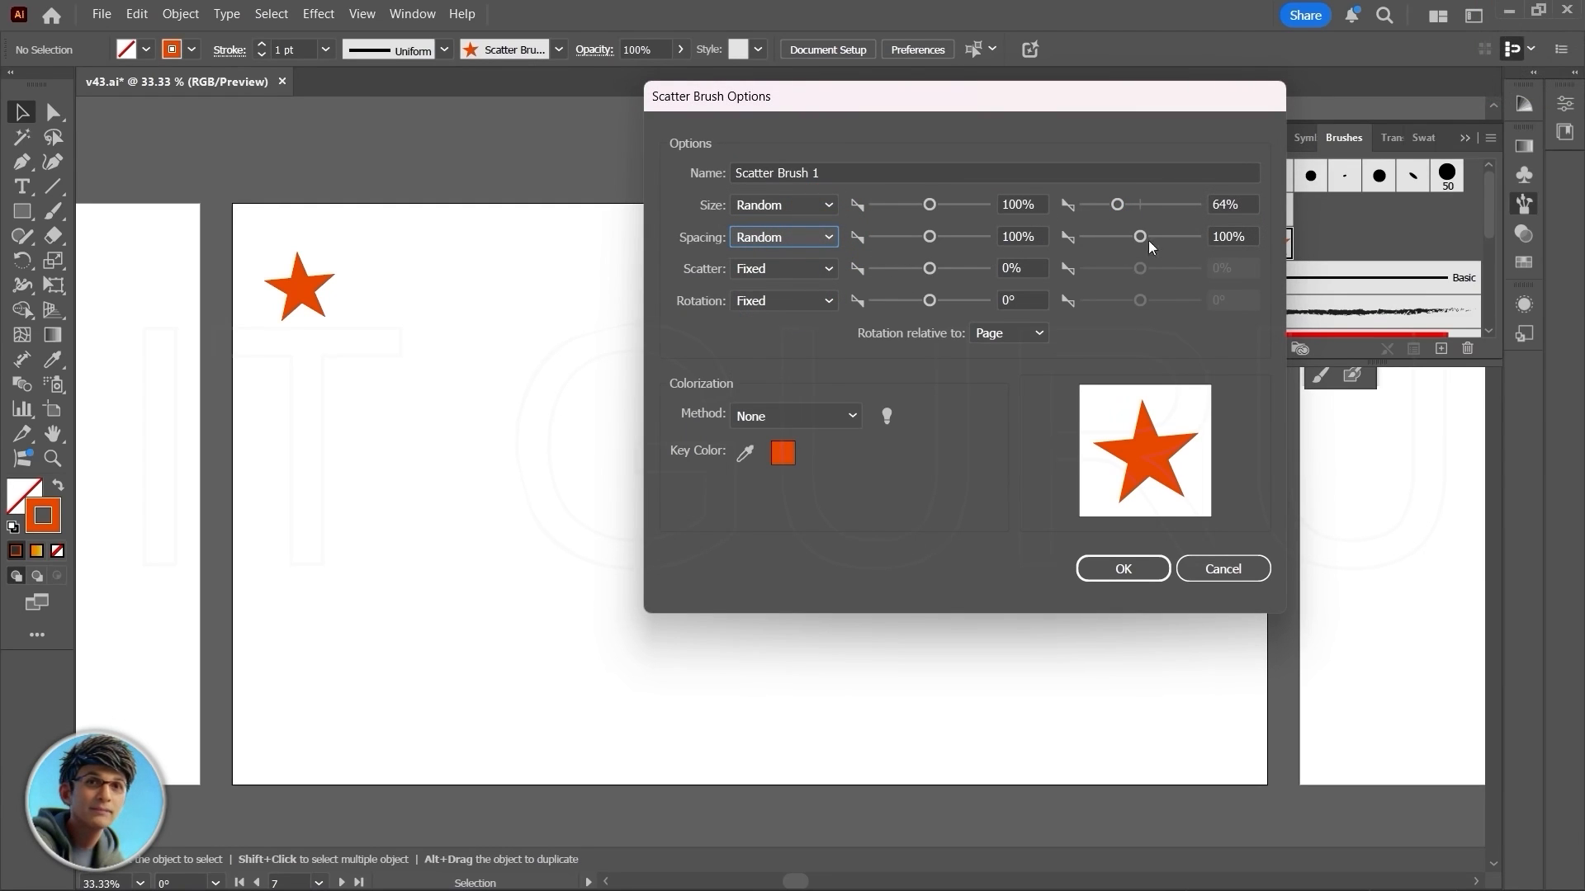
drag(1138, 237, 1136, 238)
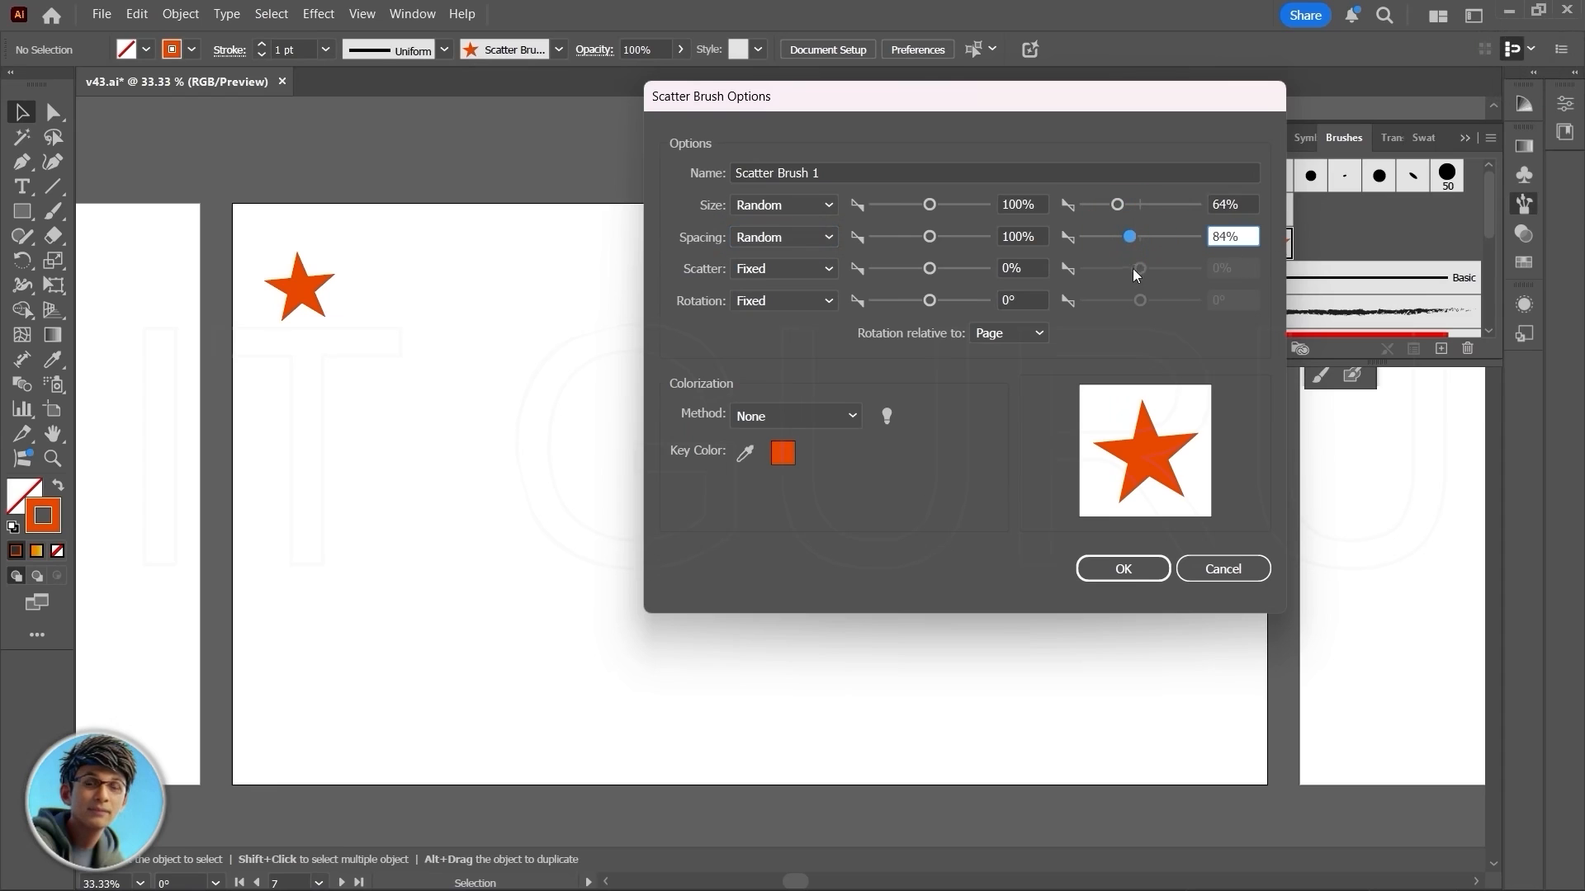
Step: Set the brush's Scatter to Random between -222% and 0%, and its Rotation to Random with both values at 0°
click(918, 274)
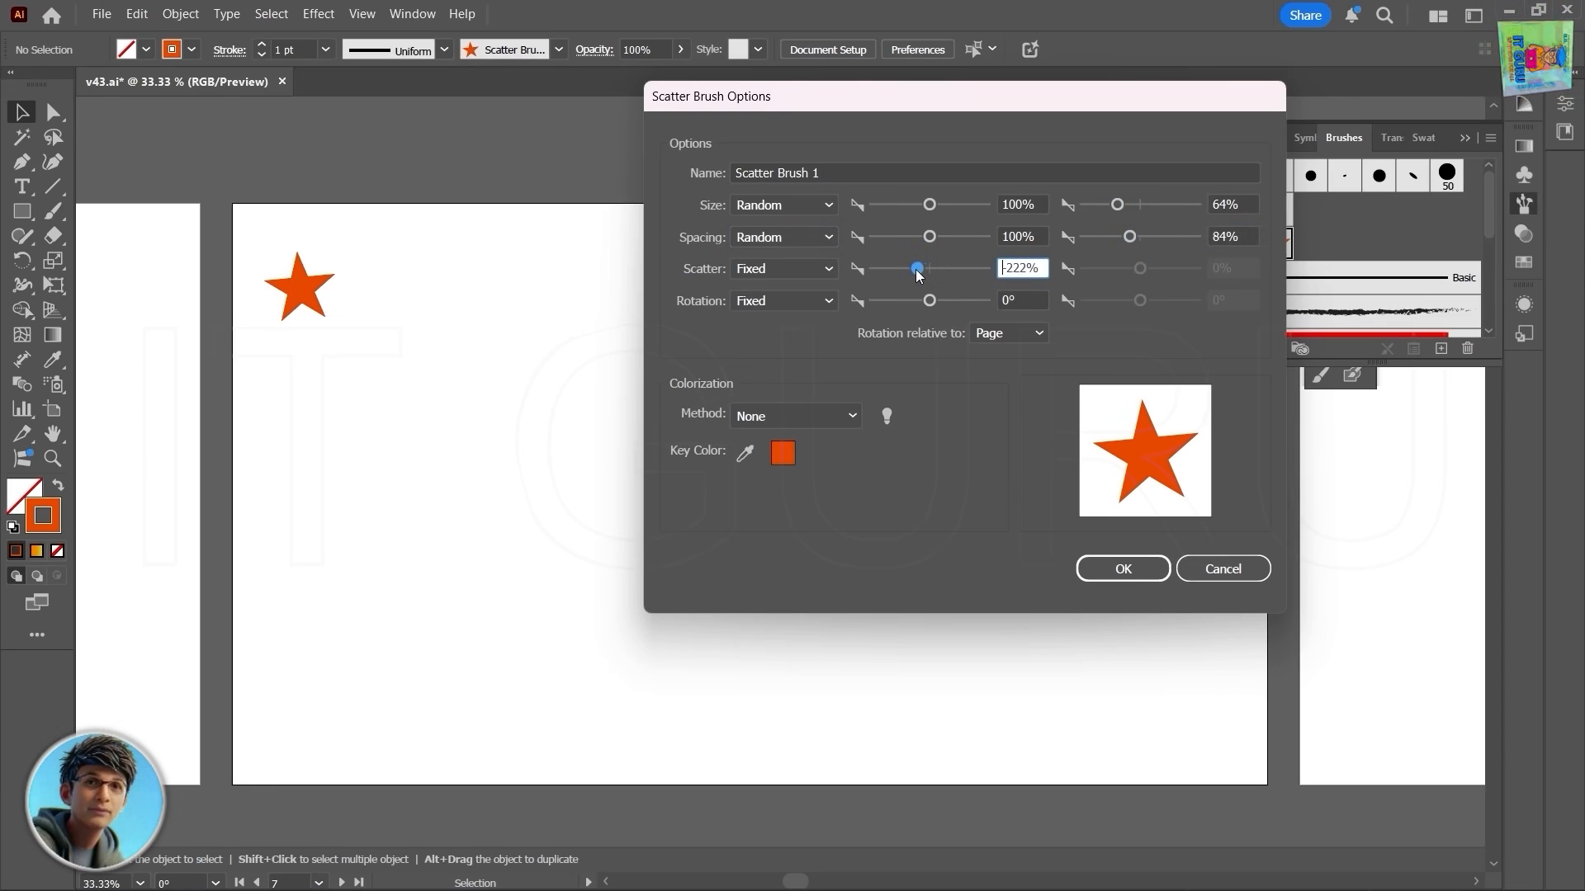
click(825, 298)
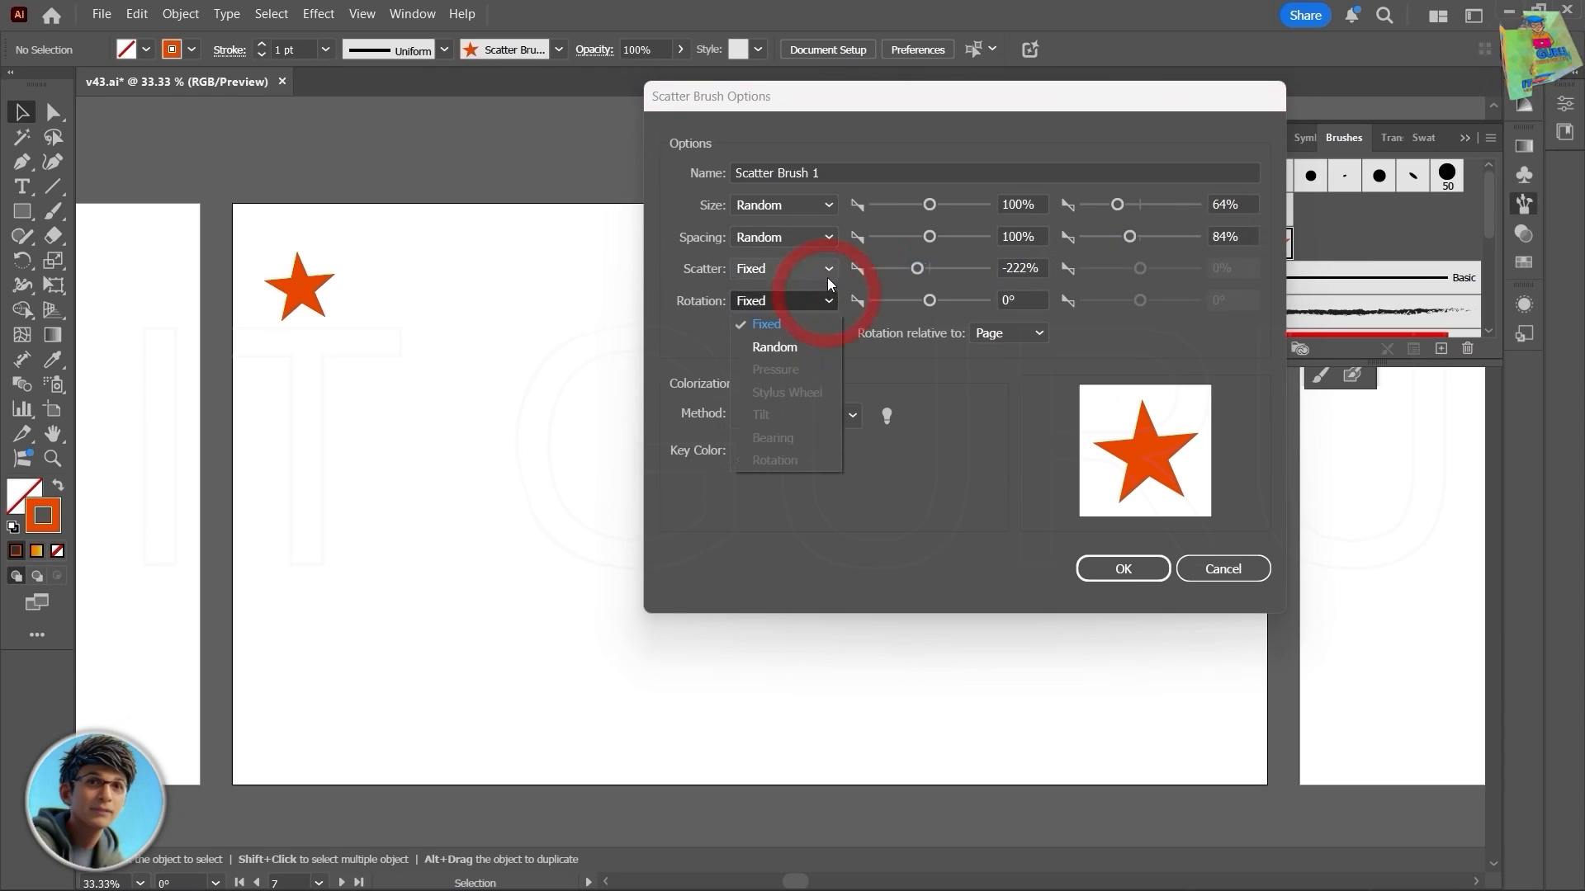
click(827, 277)
click(819, 272)
click(779, 314)
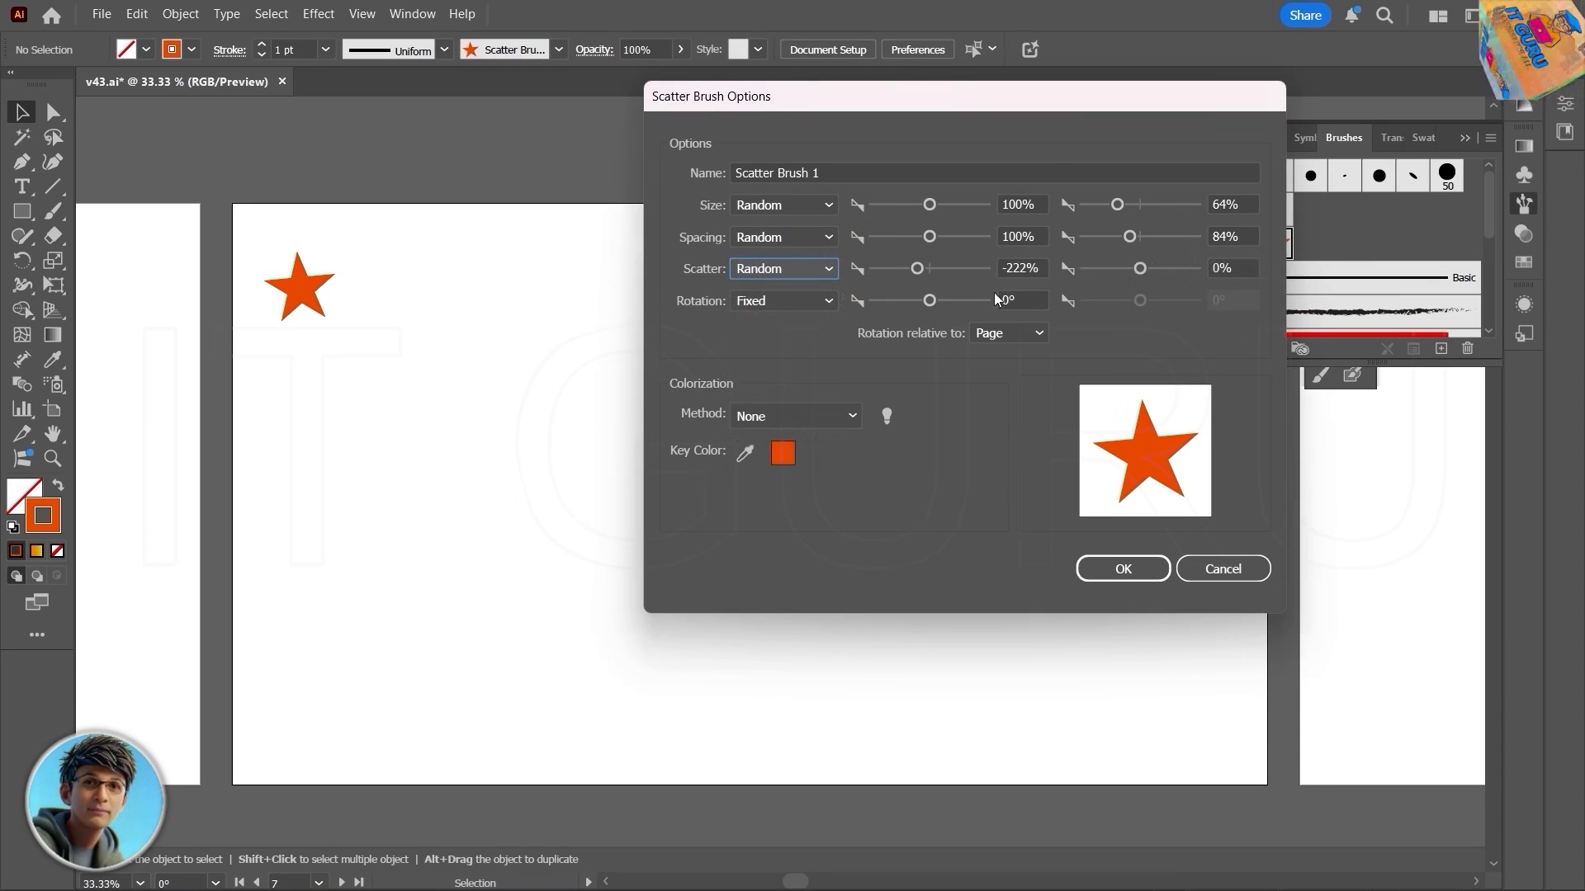
click(829, 299)
click(776, 347)
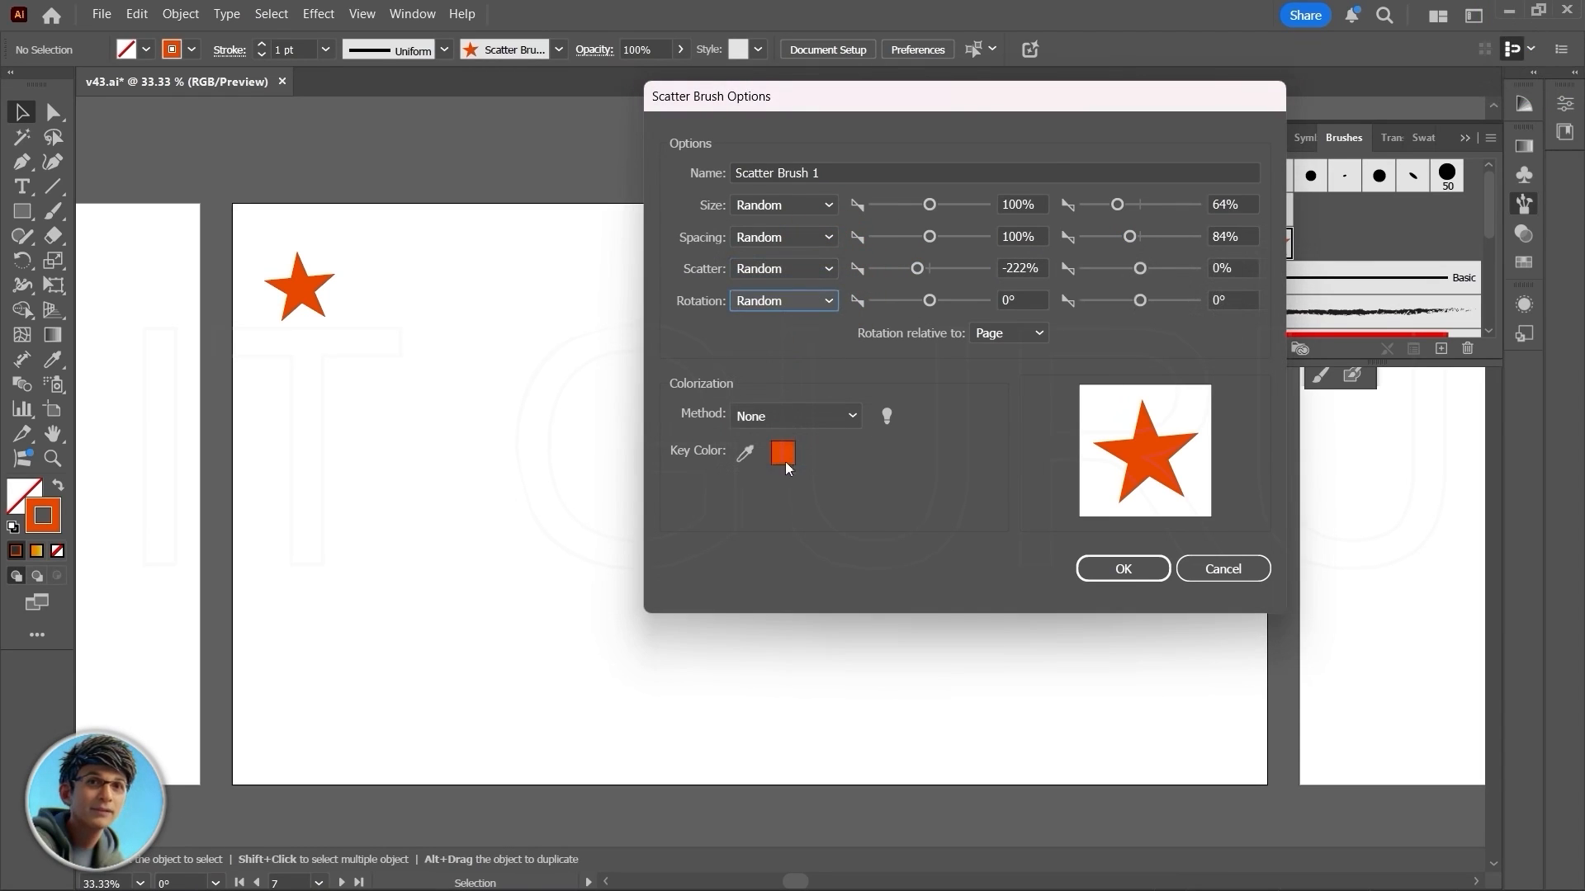
Step: Set the star brush's colorization method to Tints and apply the brush options
click(781, 417)
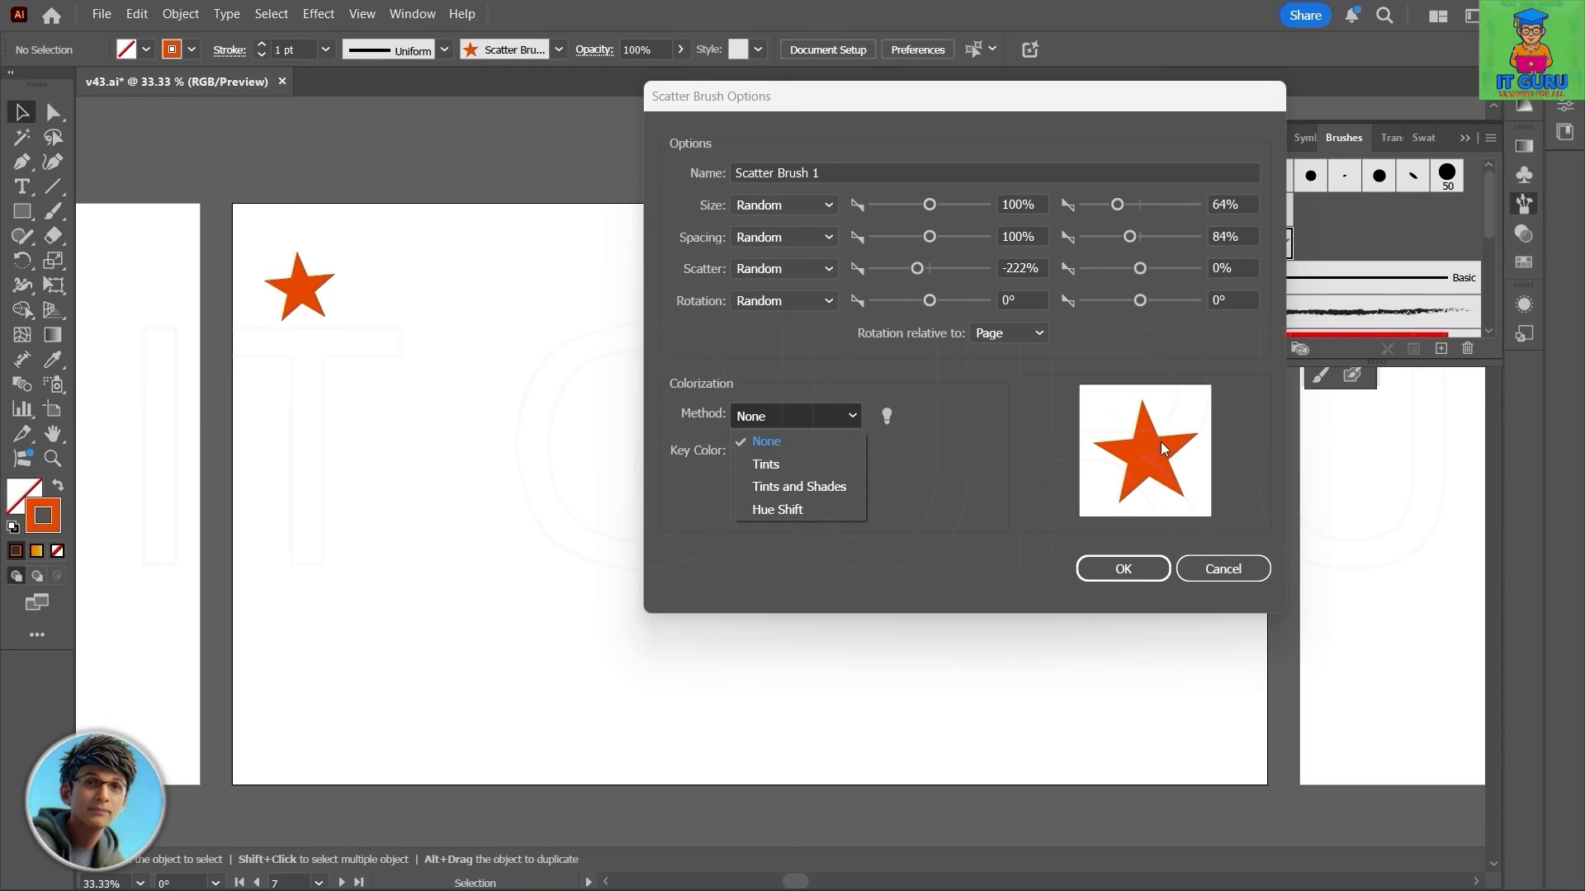
click(769, 465)
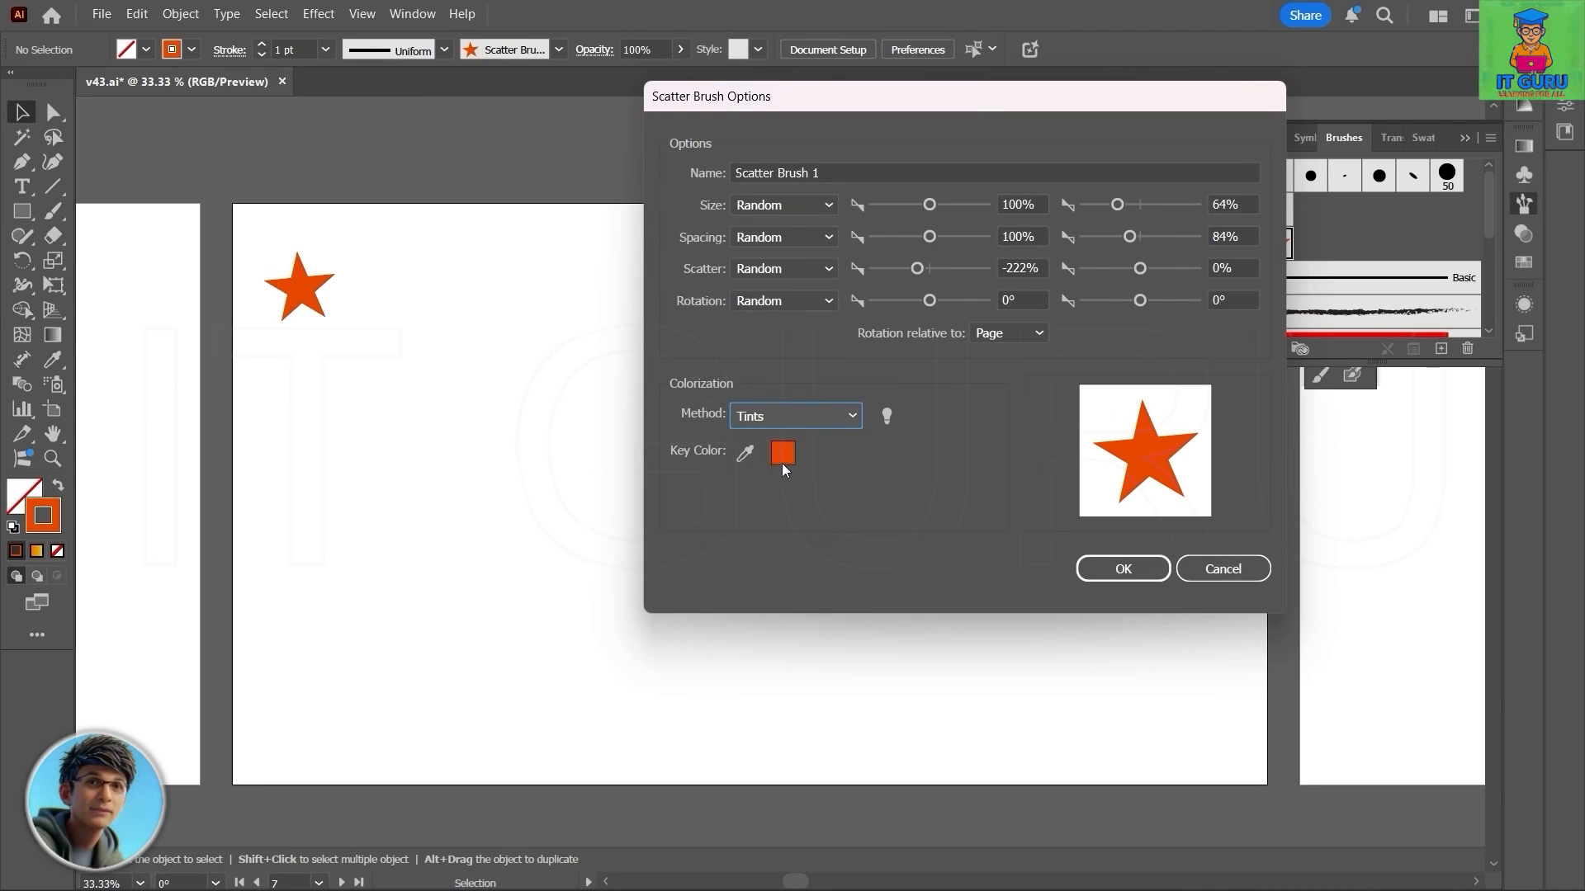
click(1102, 568)
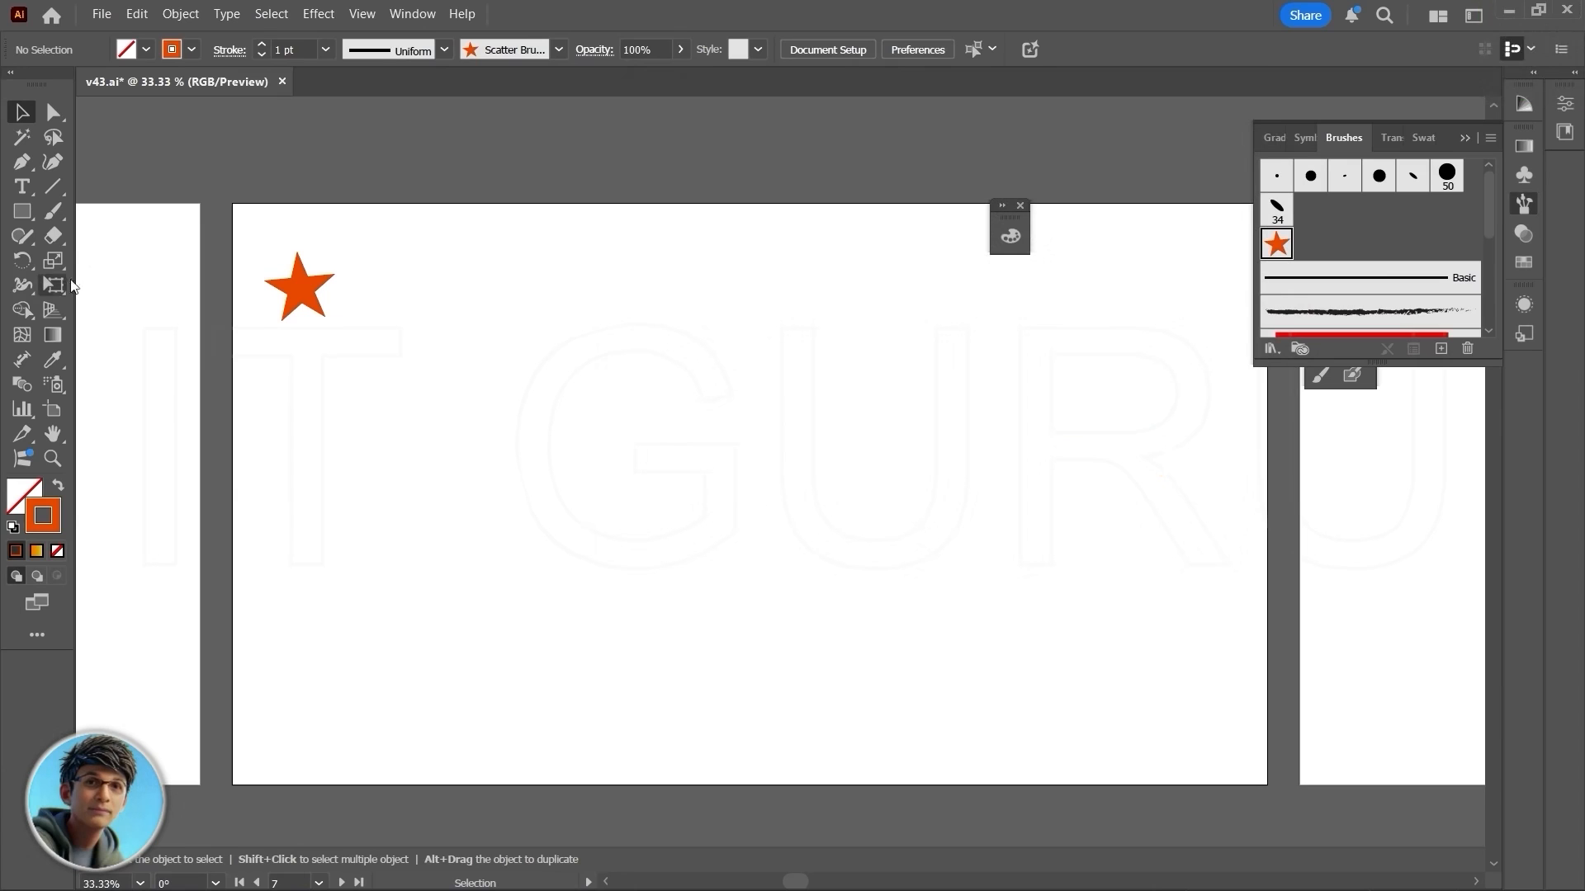
Step: Paint several long wavy strokes across the artboard with the randomized star Scatter Brush
click(52, 210)
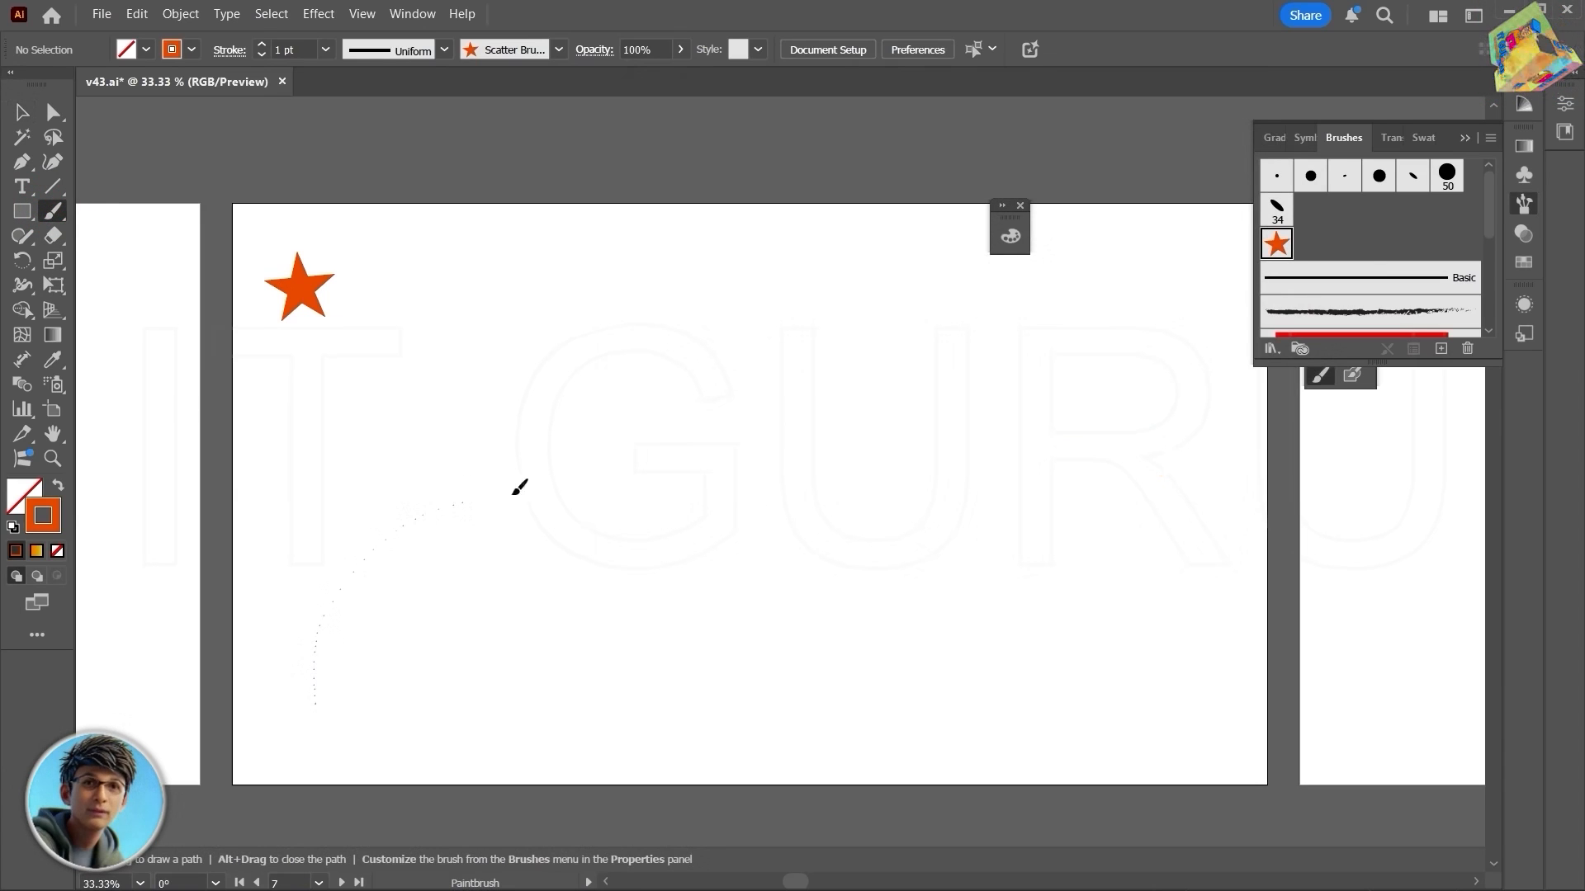
drag(852, 417, 1144, 318)
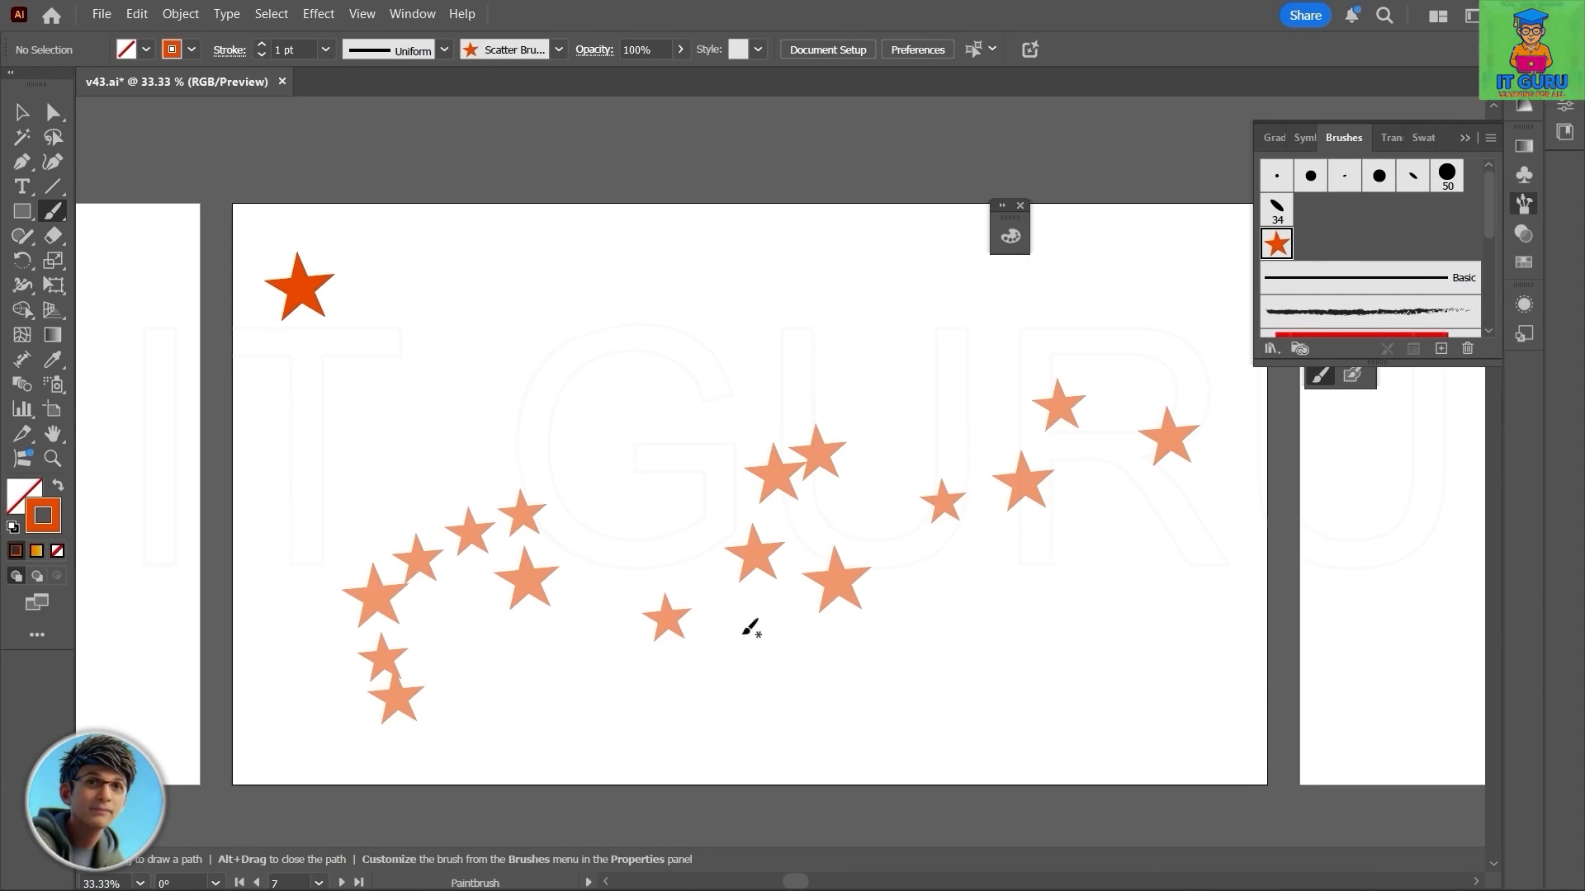
mouse_move(360, 434)
mouse_down()
mouse_move(489, 340)
mouse_move(835, 345)
mouse_move(1018, 429)
mouse_up()
drag(817, 501, 815, 498)
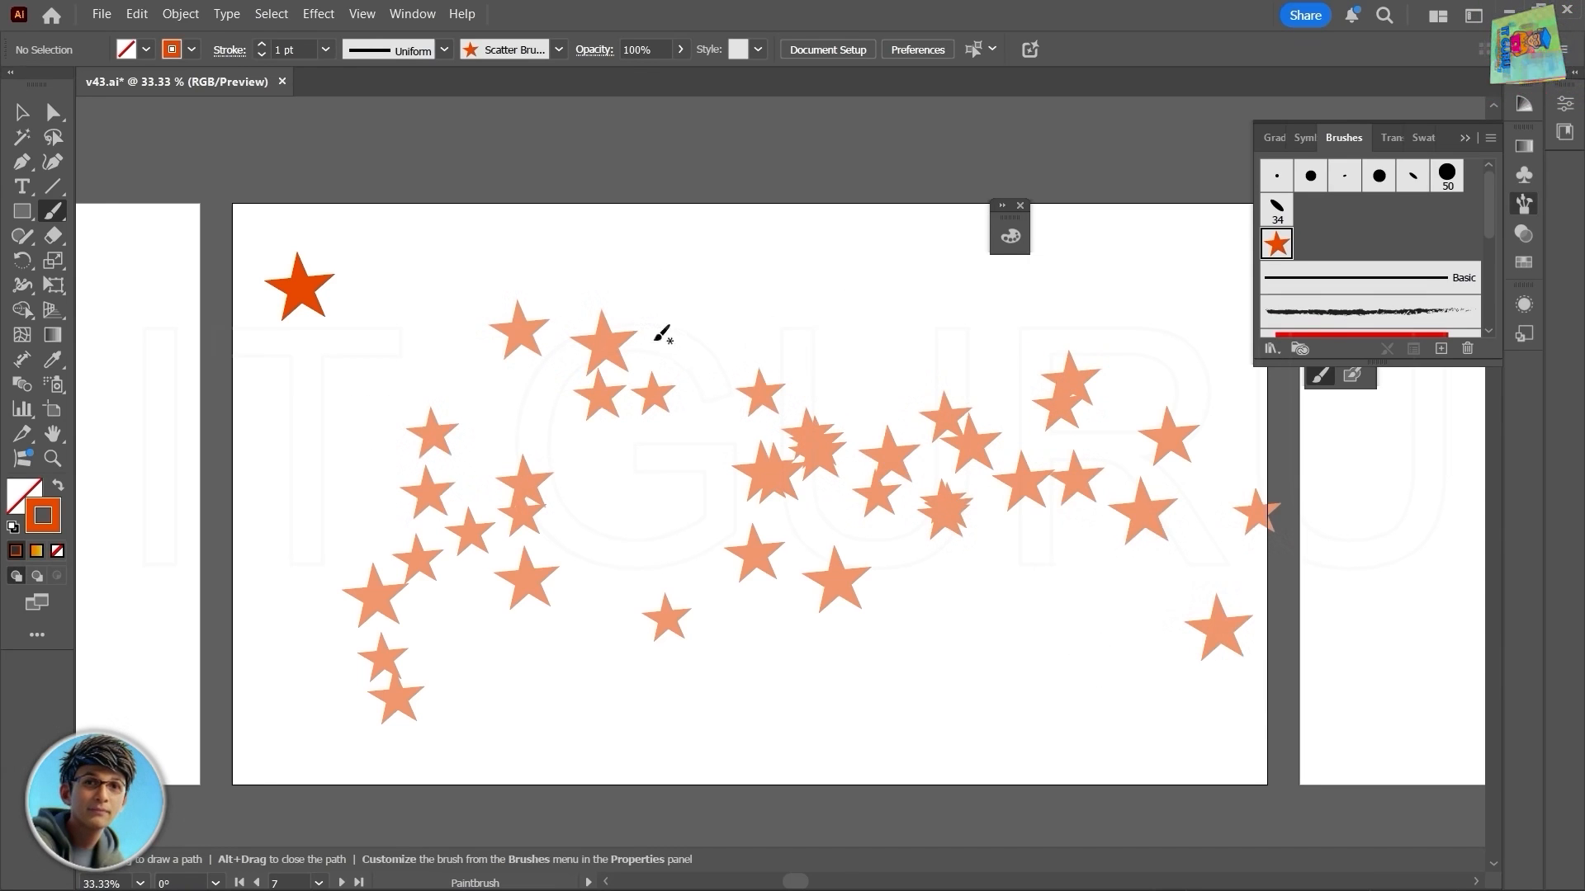
Step: Select all the painted star strokes and change their stroke color to pale cyan e7ffff
key(v)
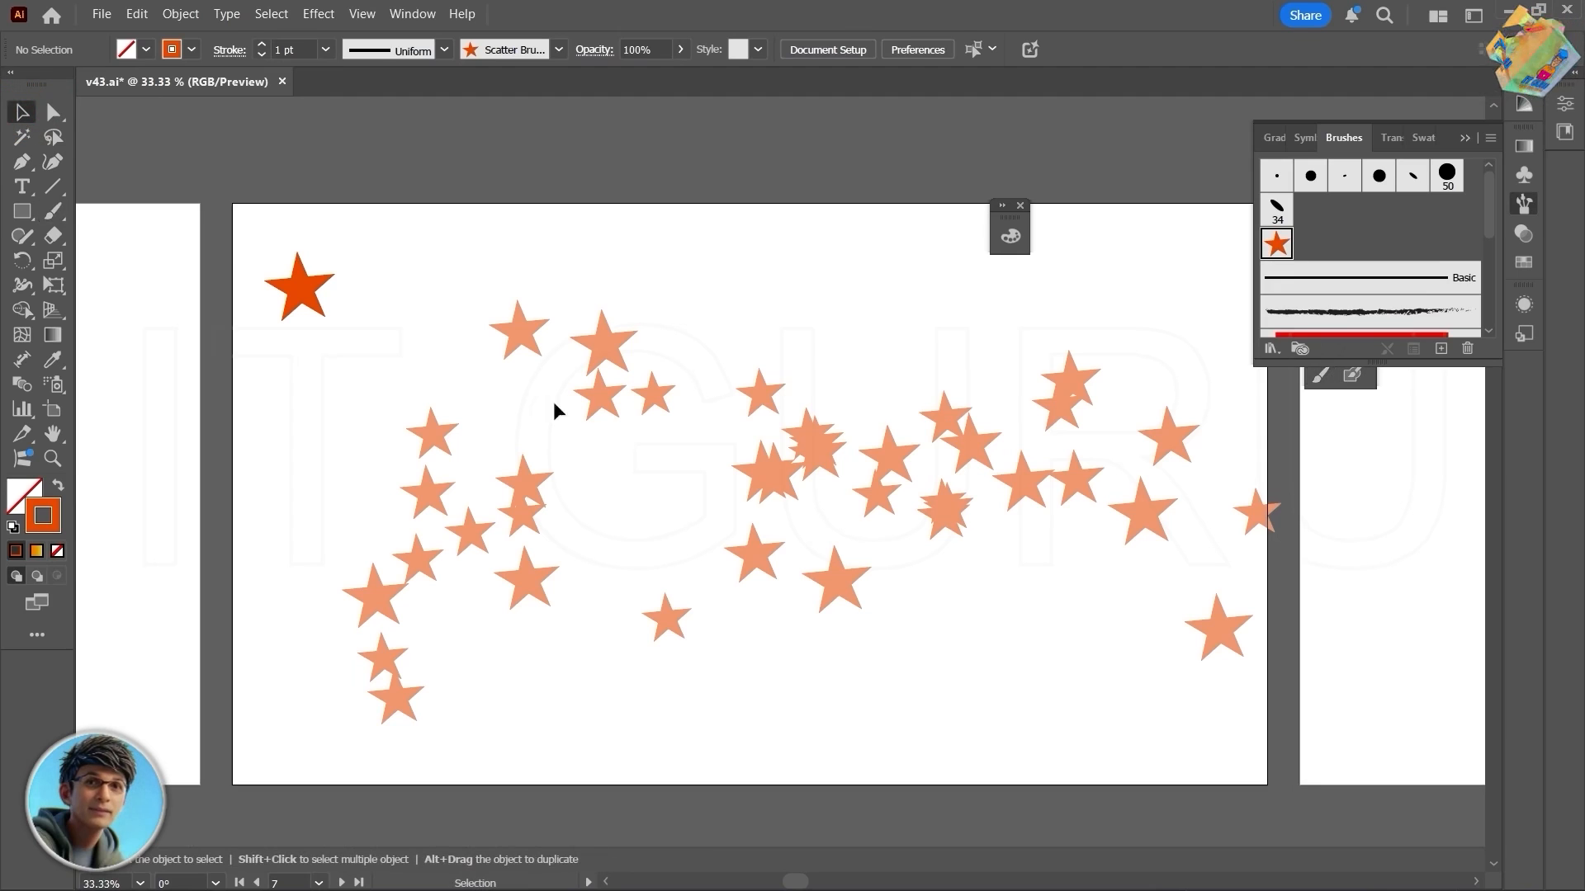
click(589, 397)
drag(297, 369, 1217, 701)
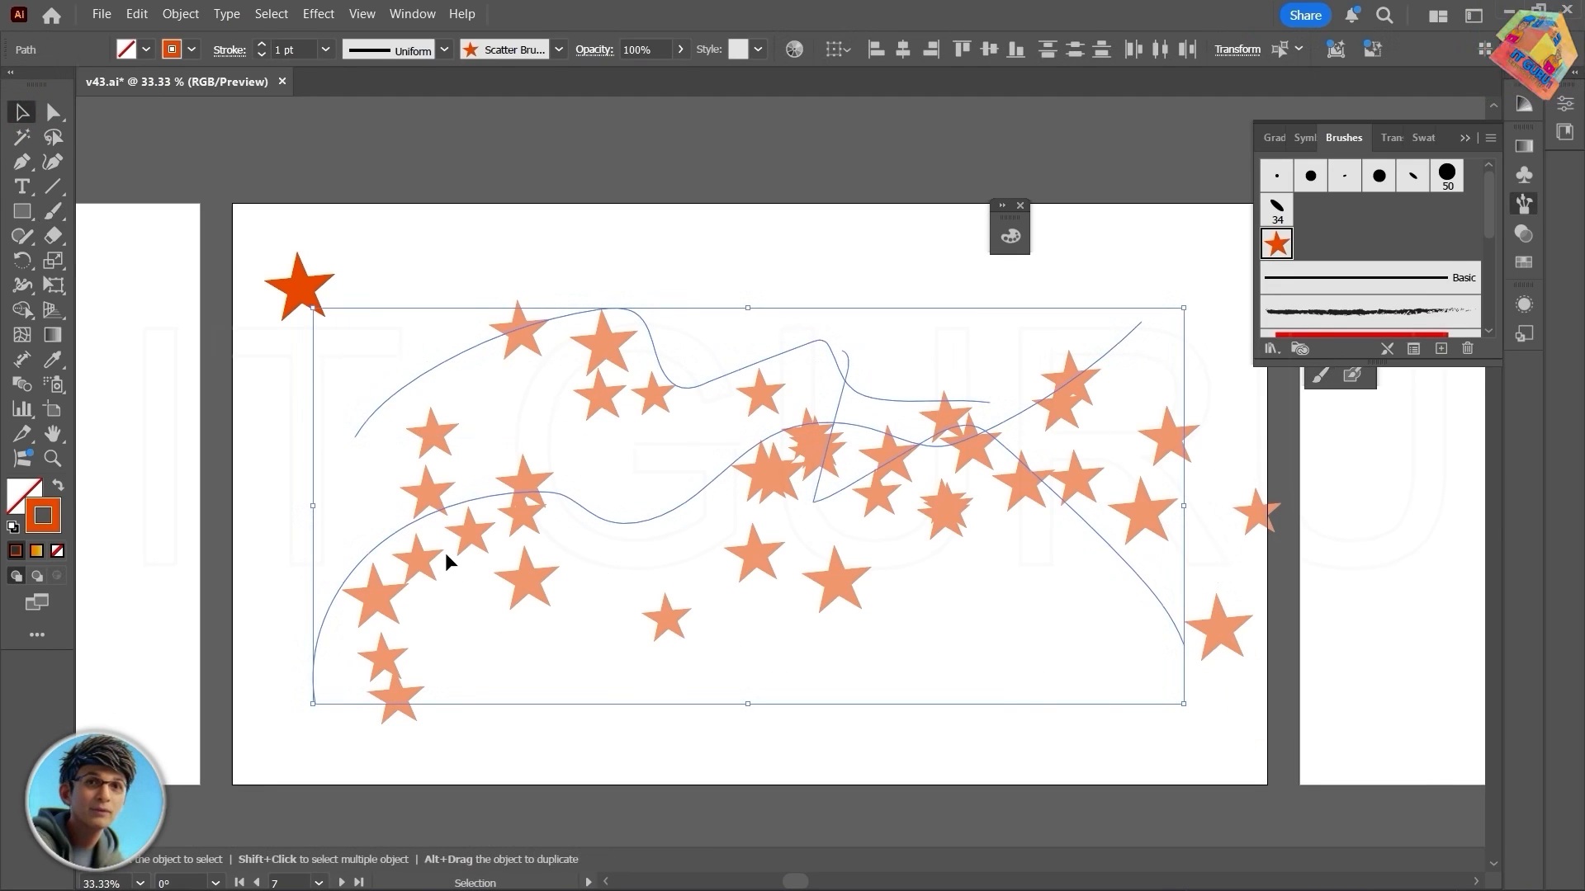
double_click(43, 515)
click(1275, 166)
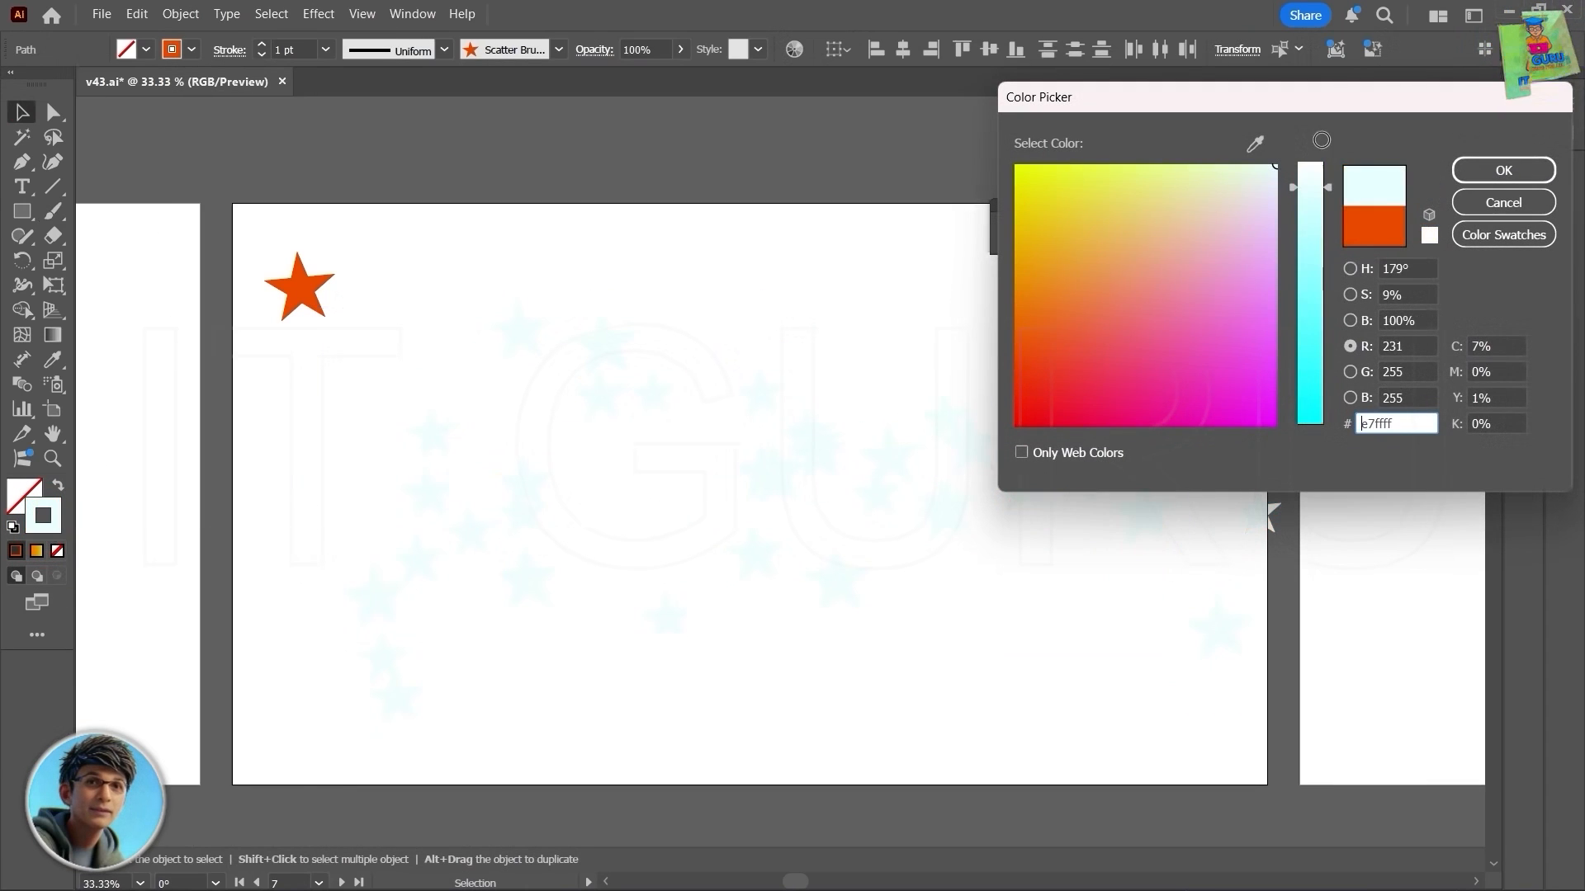
click(1491, 179)
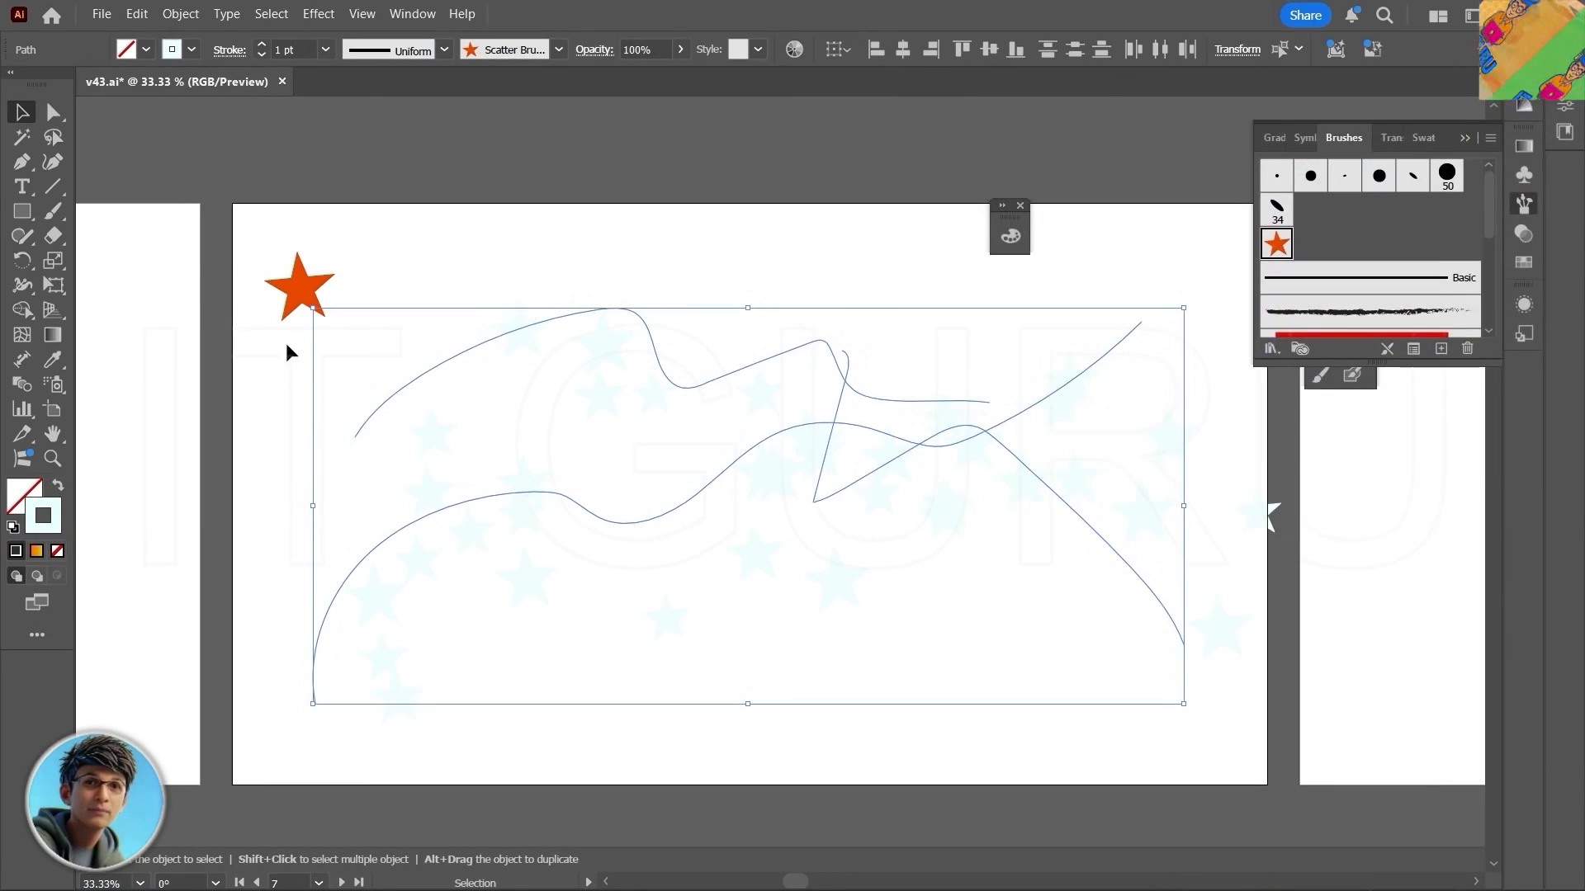
Step: Draw a large rectangle covering the painted stars, with no stroke and a bright cyan 20ffff fill
click(23, 212)
drag(249, 308, 1258, 761)
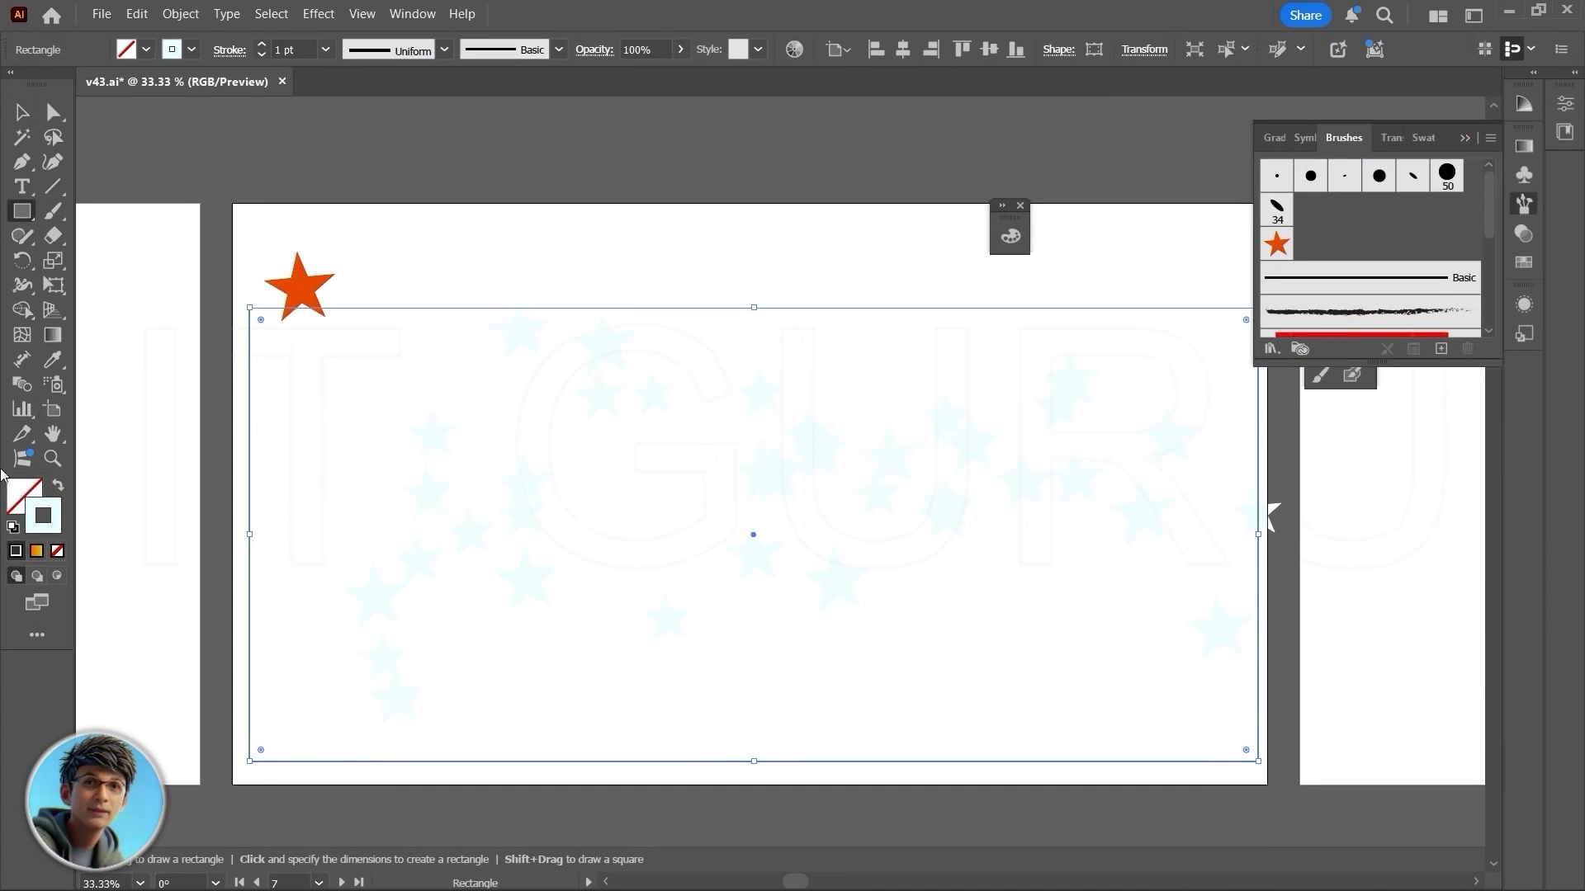
click(58, 488)
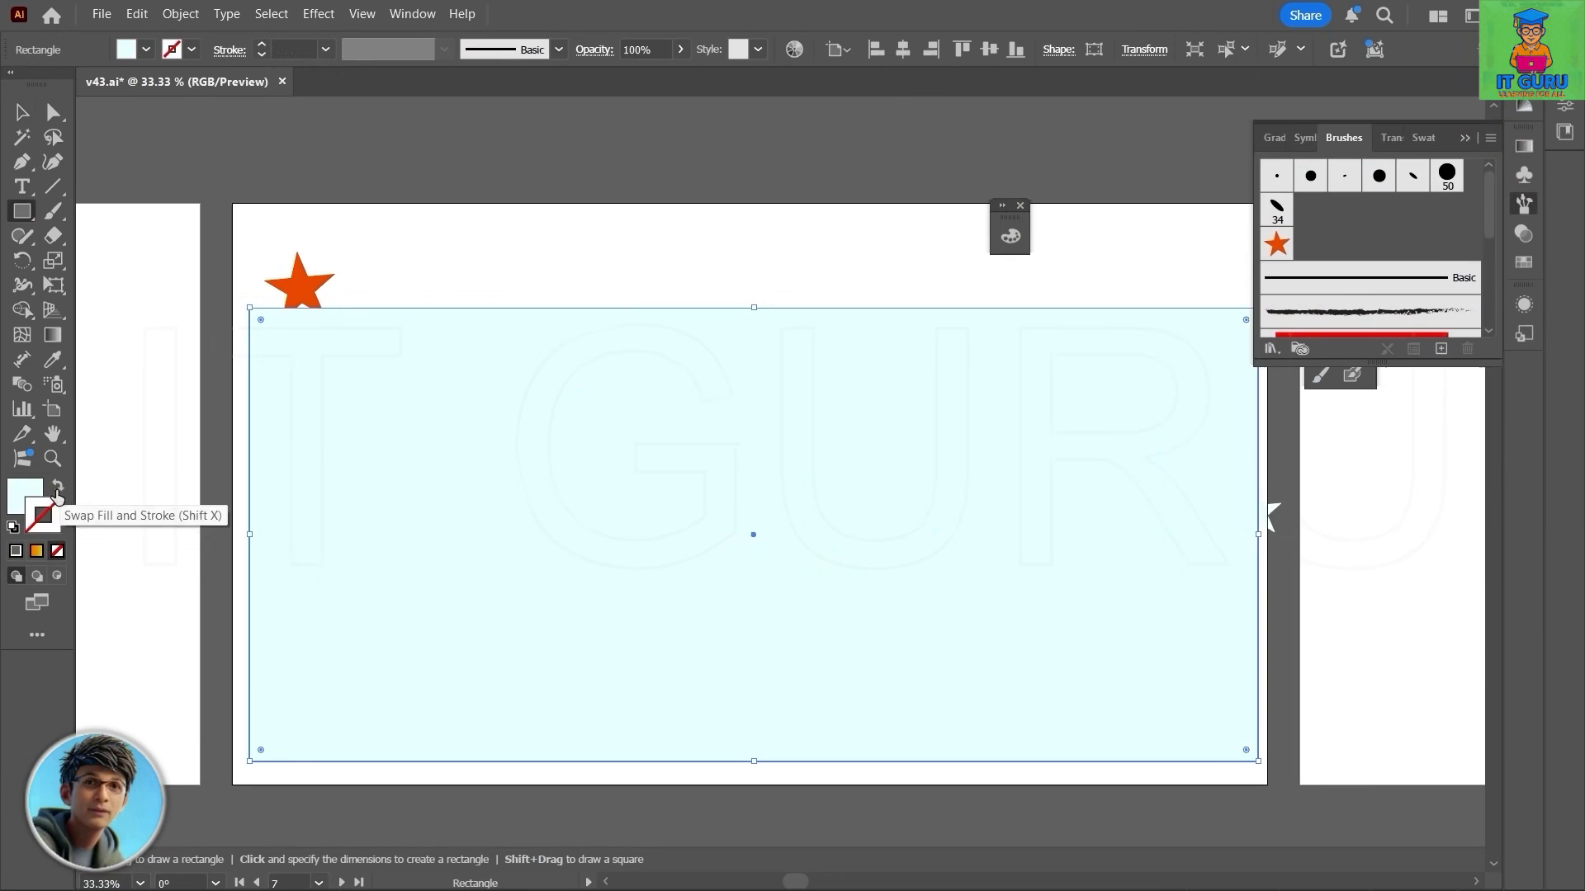
double_click(22, 489)
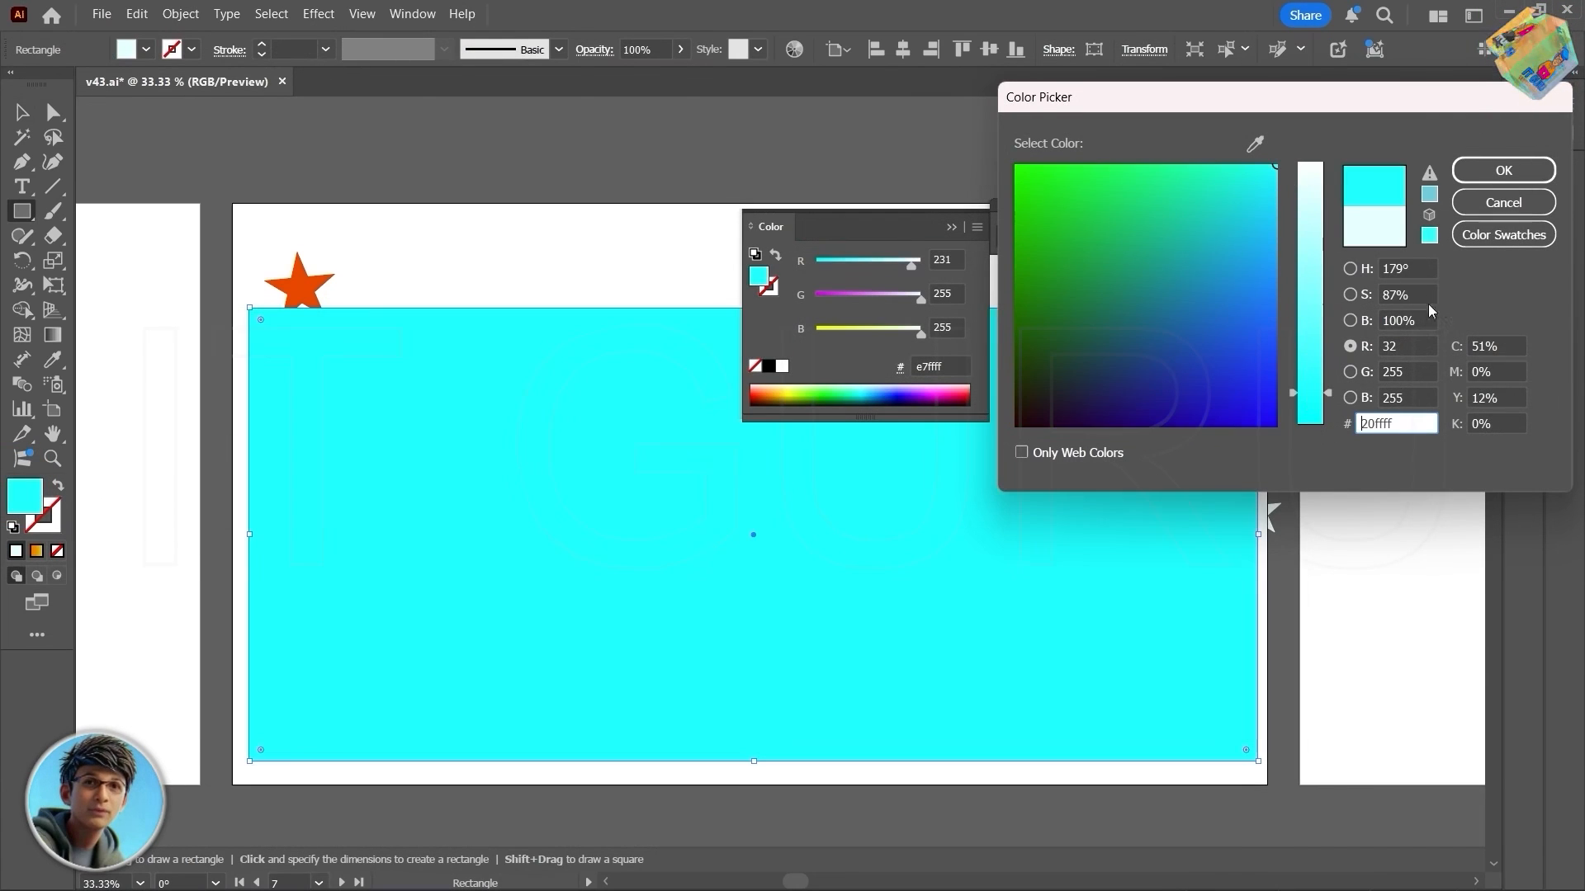
click(1308, 393)
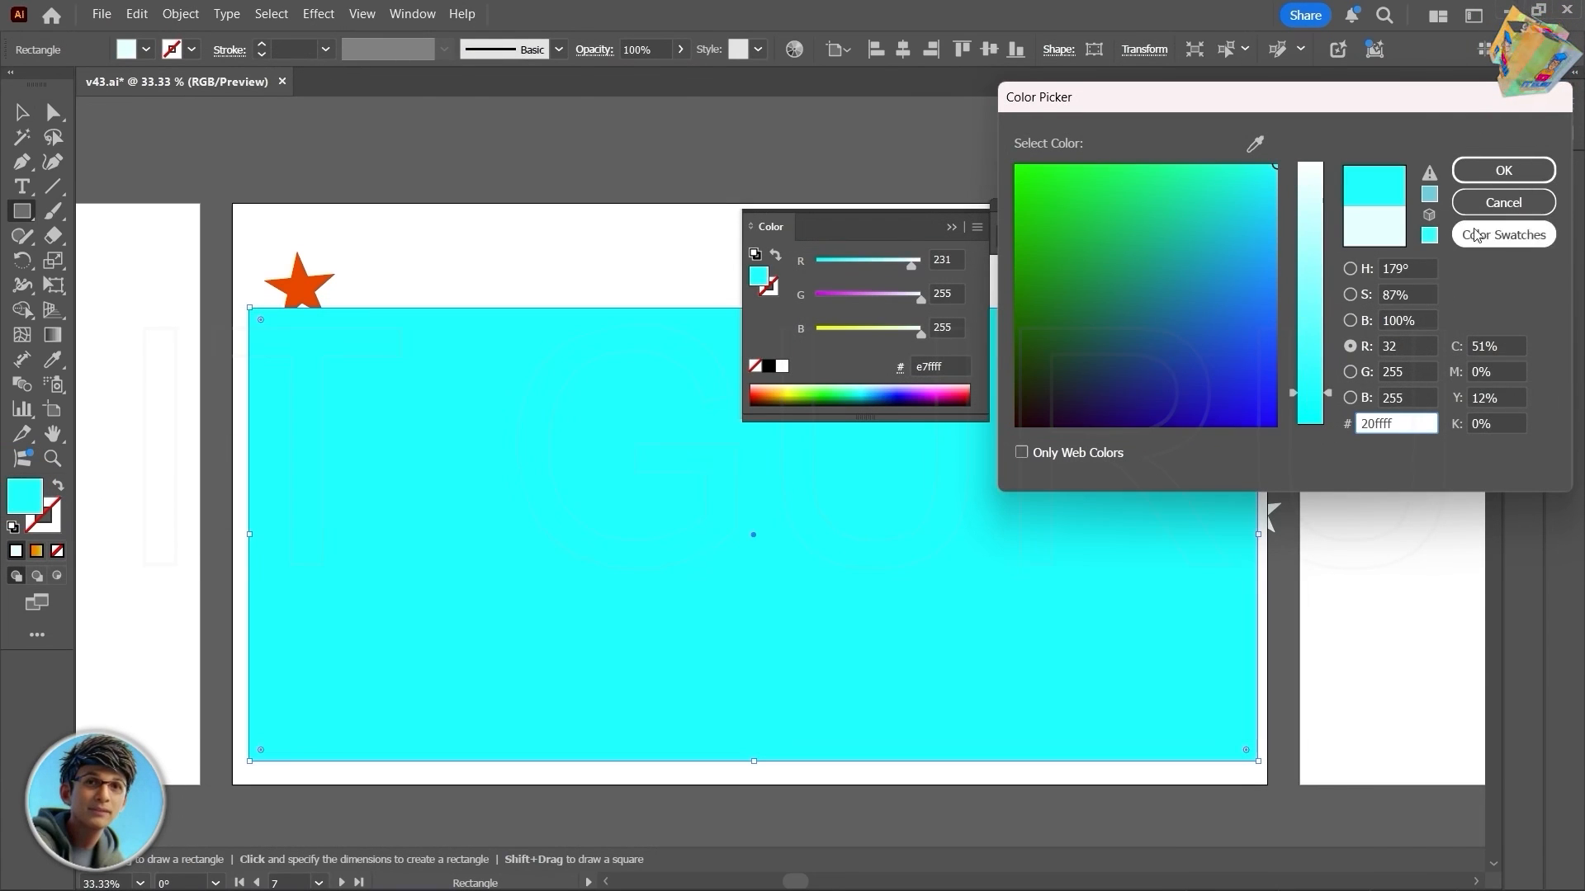
click(1503, 170)
Step: Send the cyan rectangle to the back, behind the pale star strokes
click(23, 112)
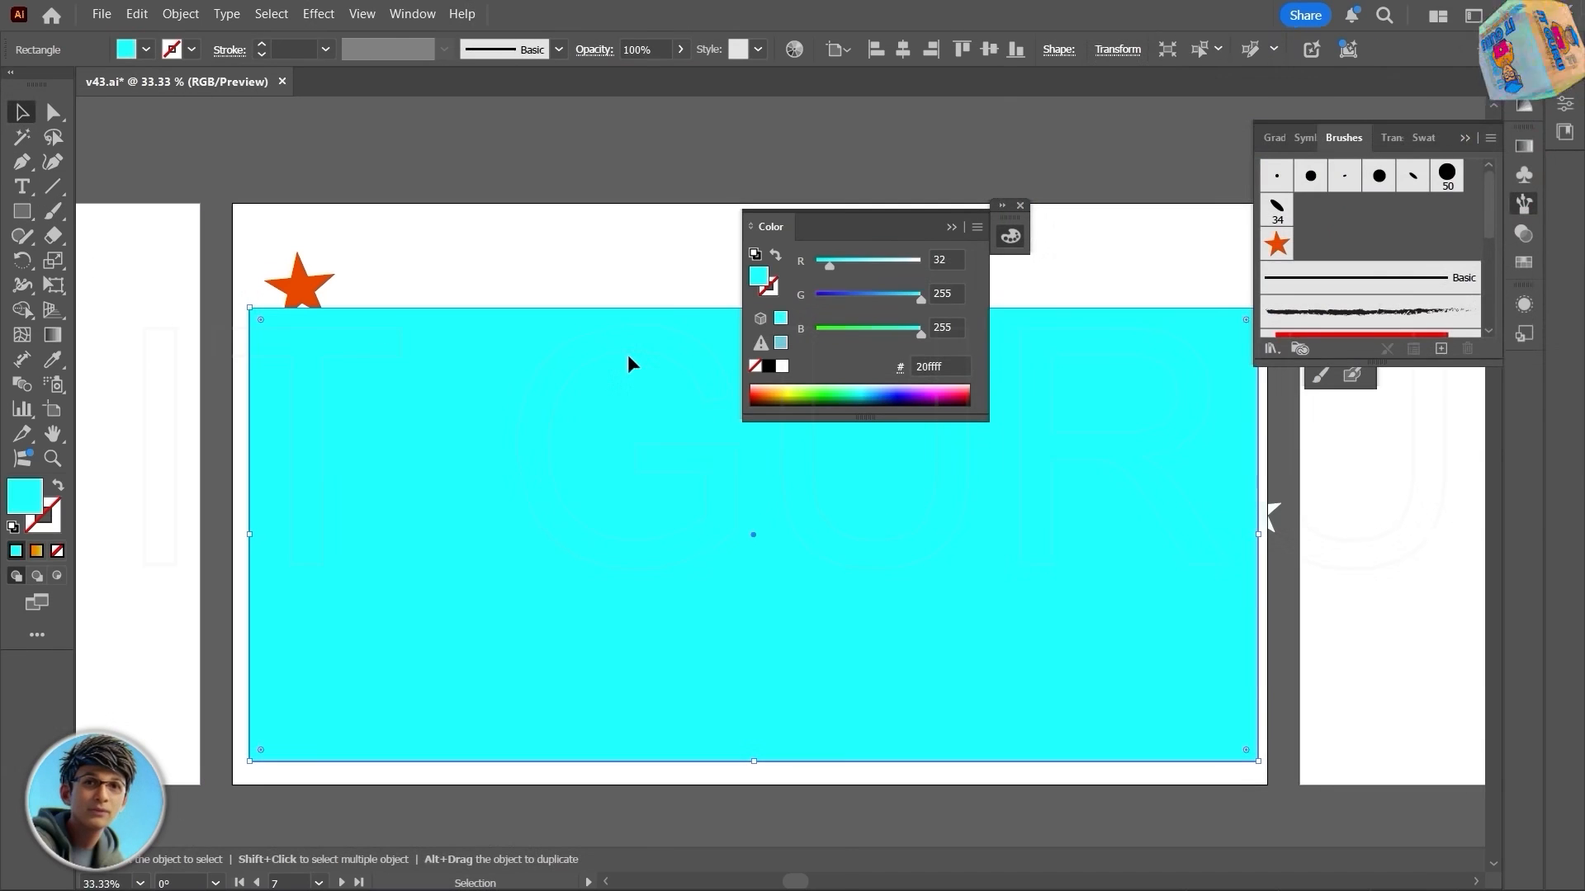
right_click(629, 364)
mouse_move(743, 792)
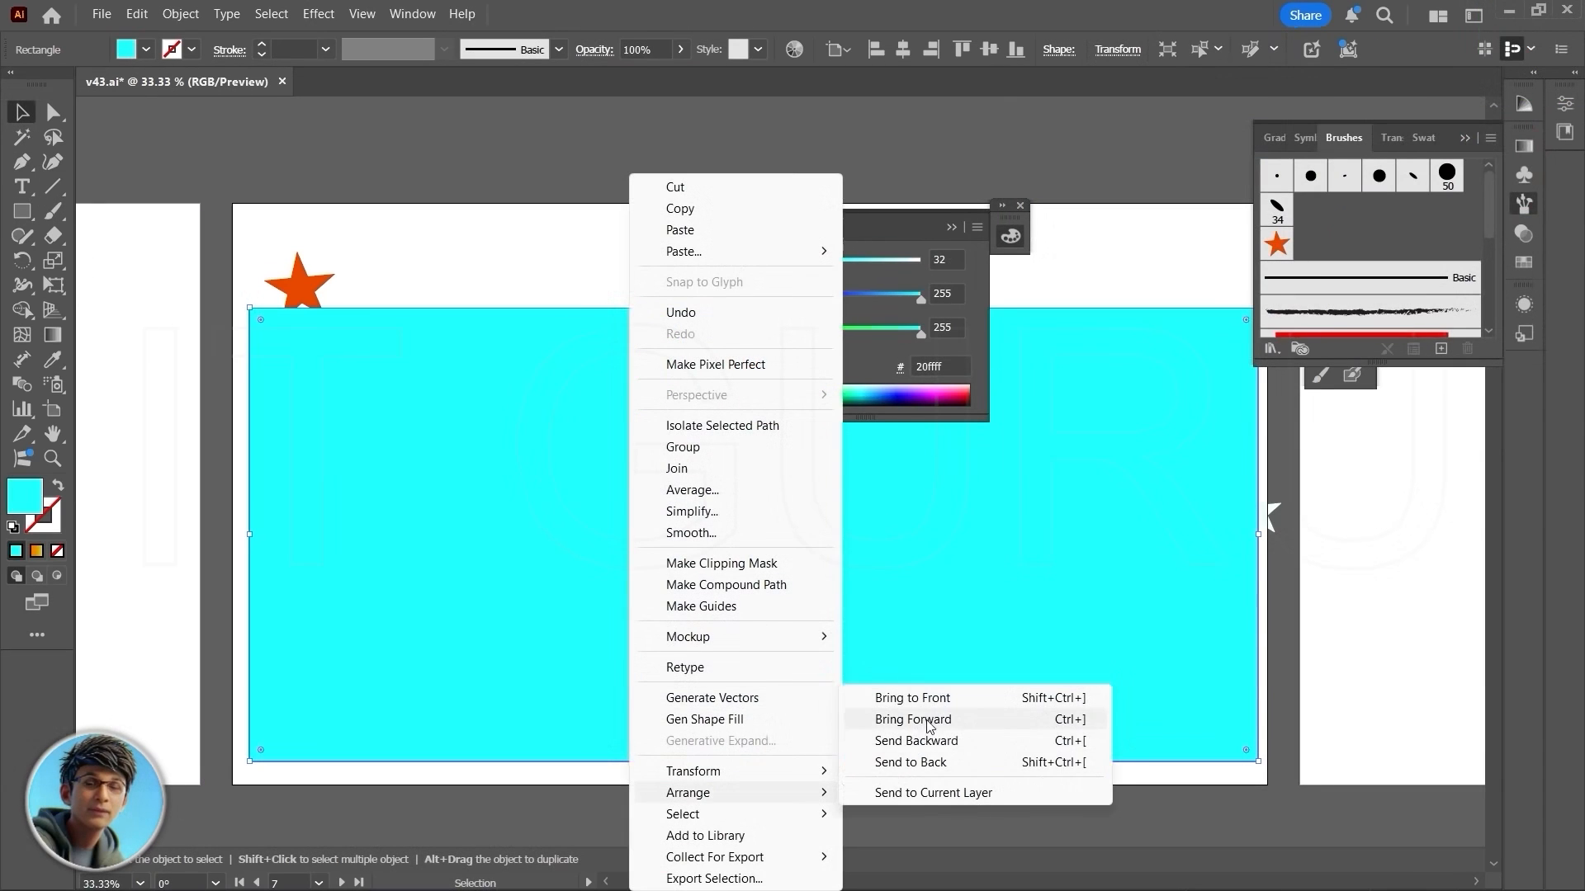
click(911, 762)
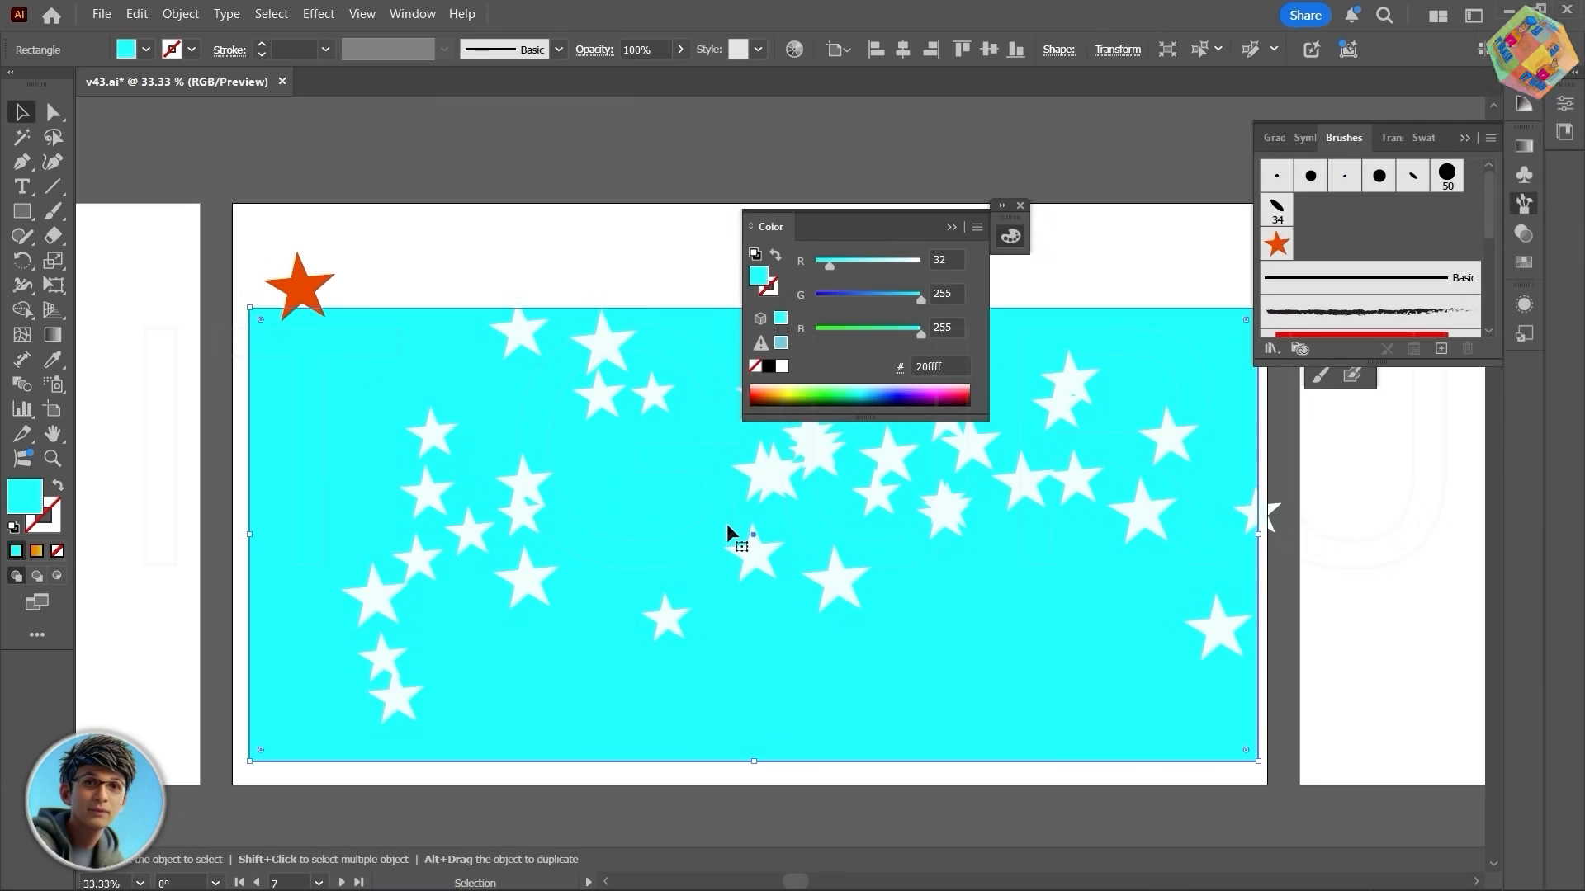
Step: Collapse the floating Color panel and examine the Art Brush examples on the sample artboard
scroll(726, 523, down, 2)
mouse_move(740, 474)
mouse_down()
mouse_move(611, 647)
mouse_move(460, 690)
mouse_up()
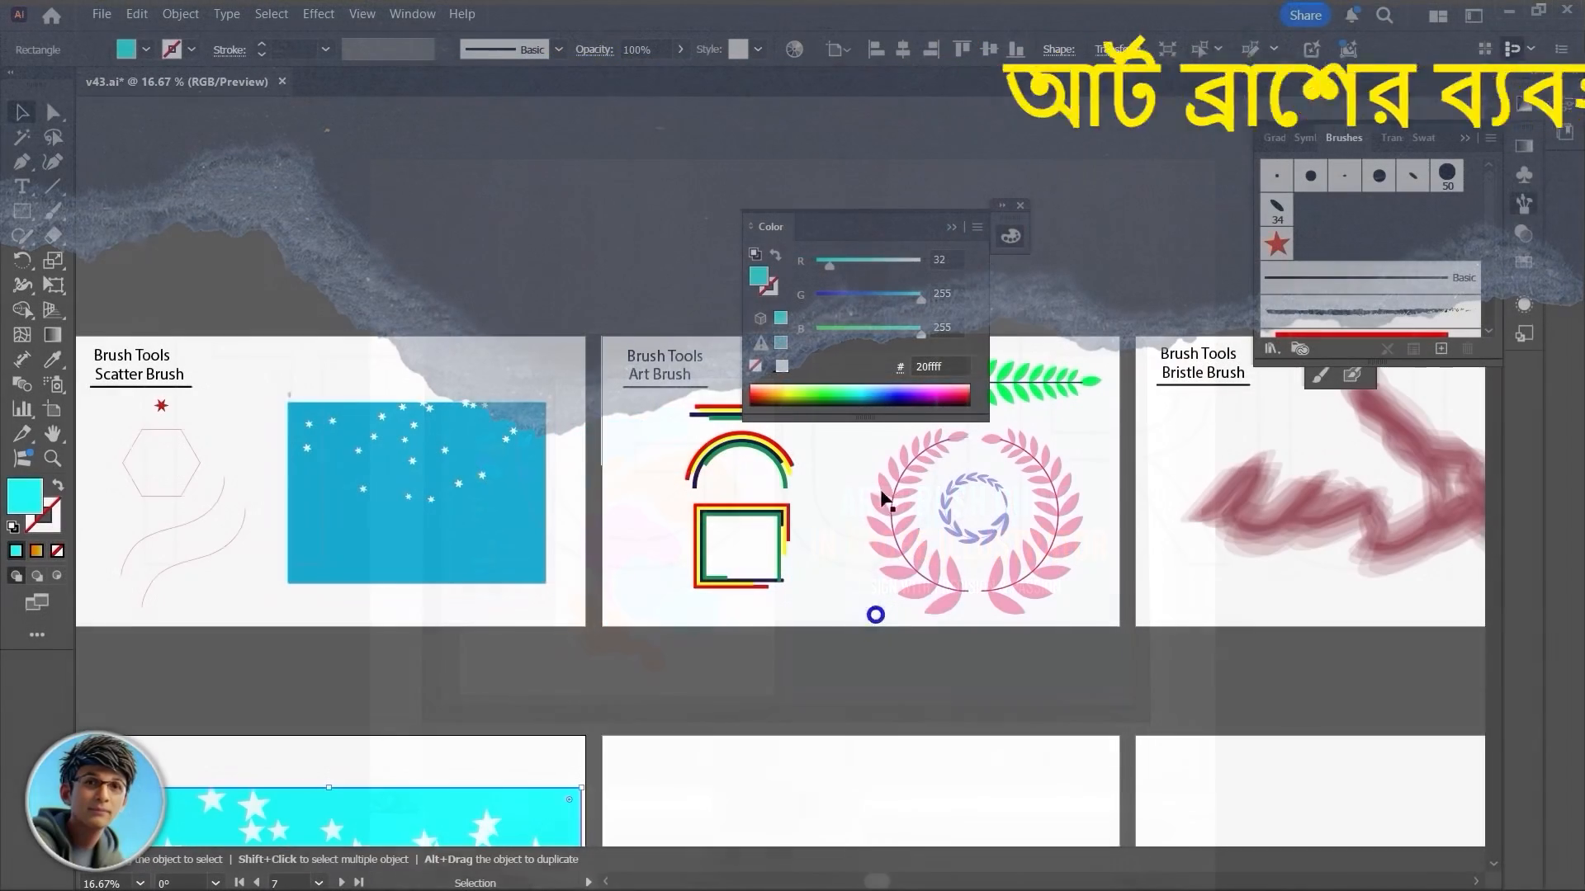
click(953, 226)
drag(974, 603, 943, 553)
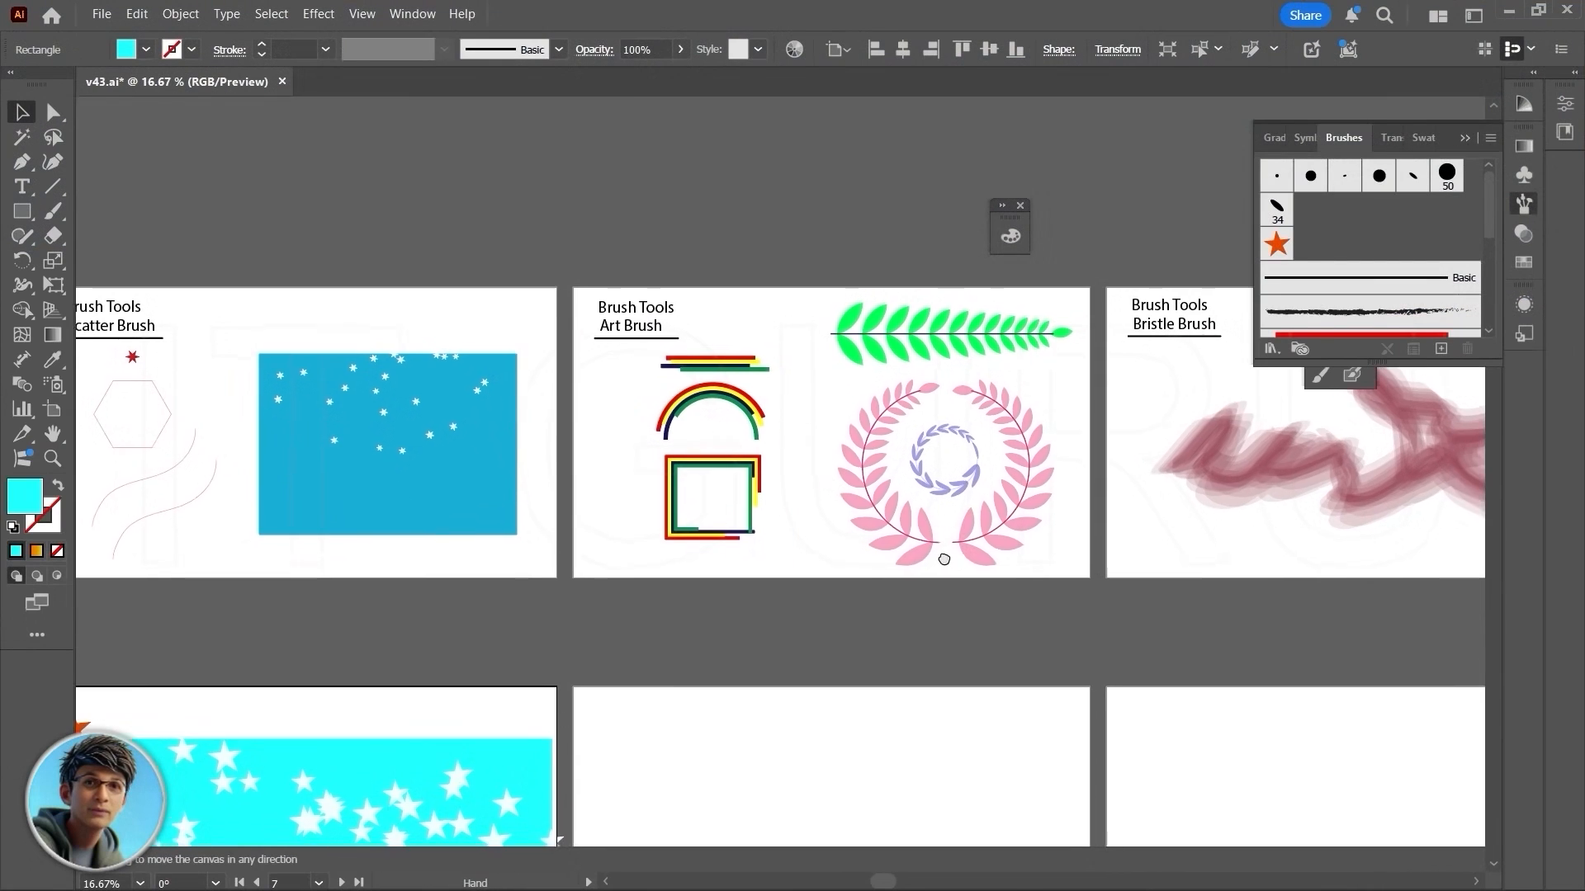
scroll(845, 511, up, 2)
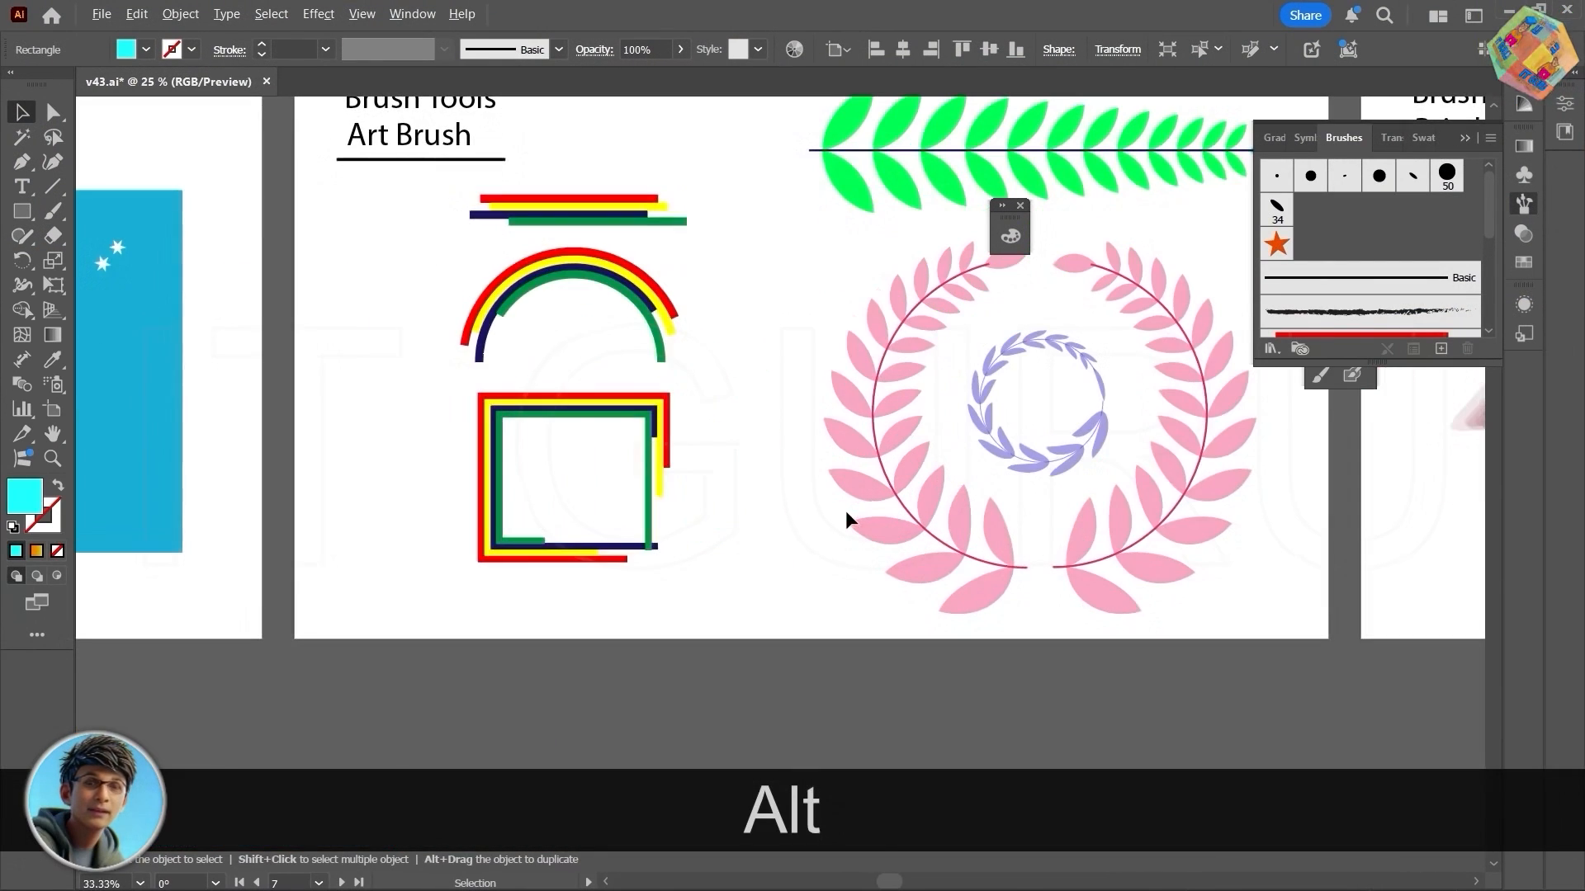
Step: Draw a thin cyan bar near the top of the blank artboard and duplicate it into a stack of four staggered bars
drag(849, 541, 679, 610)
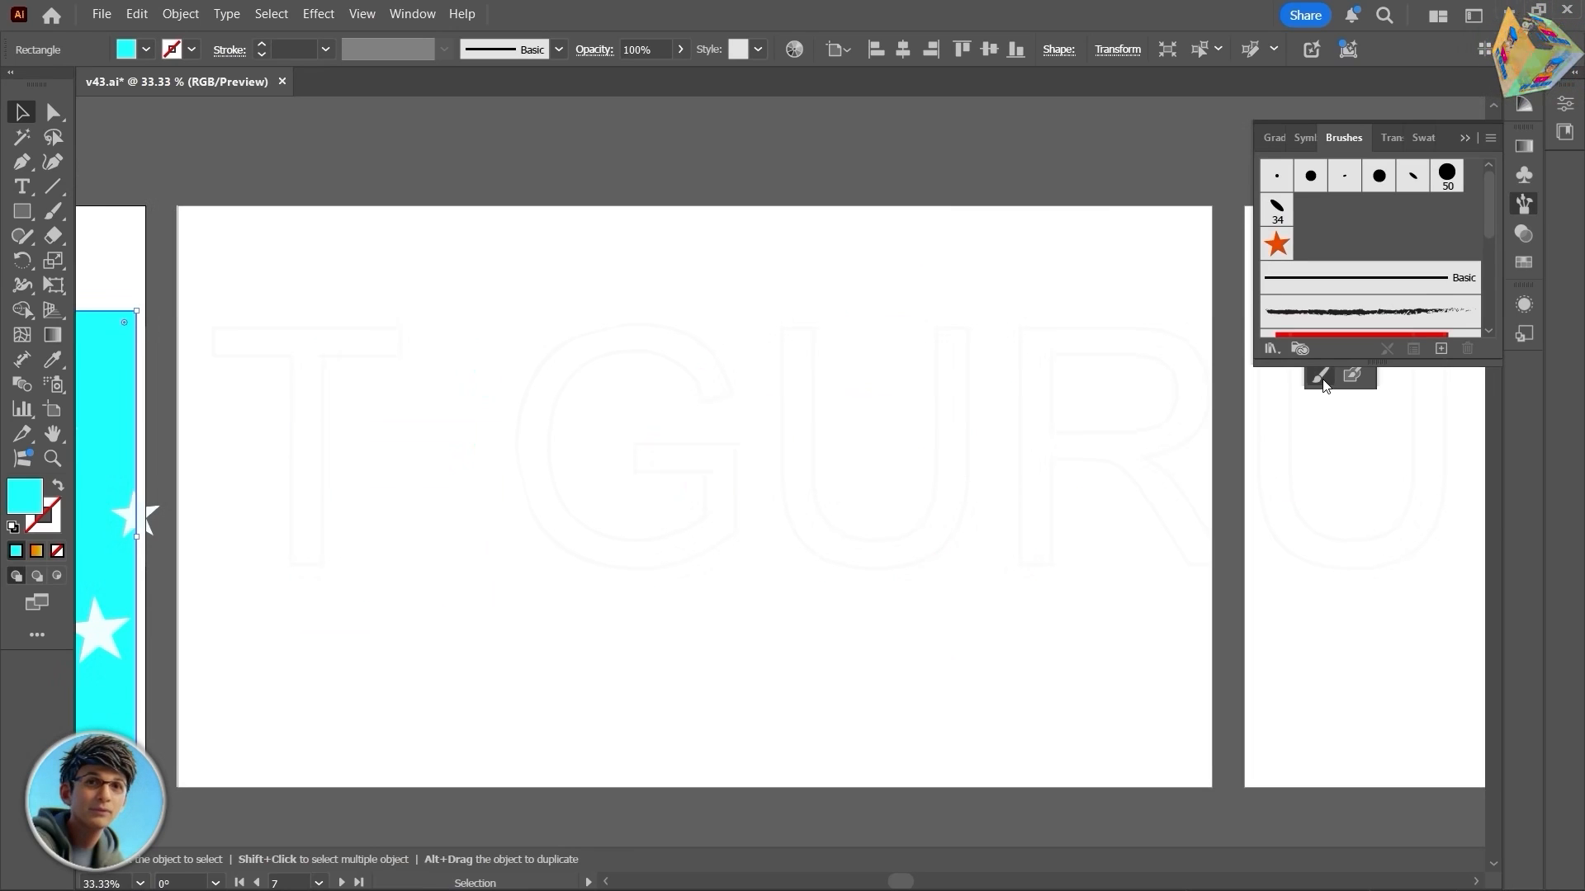
click(22, 216)
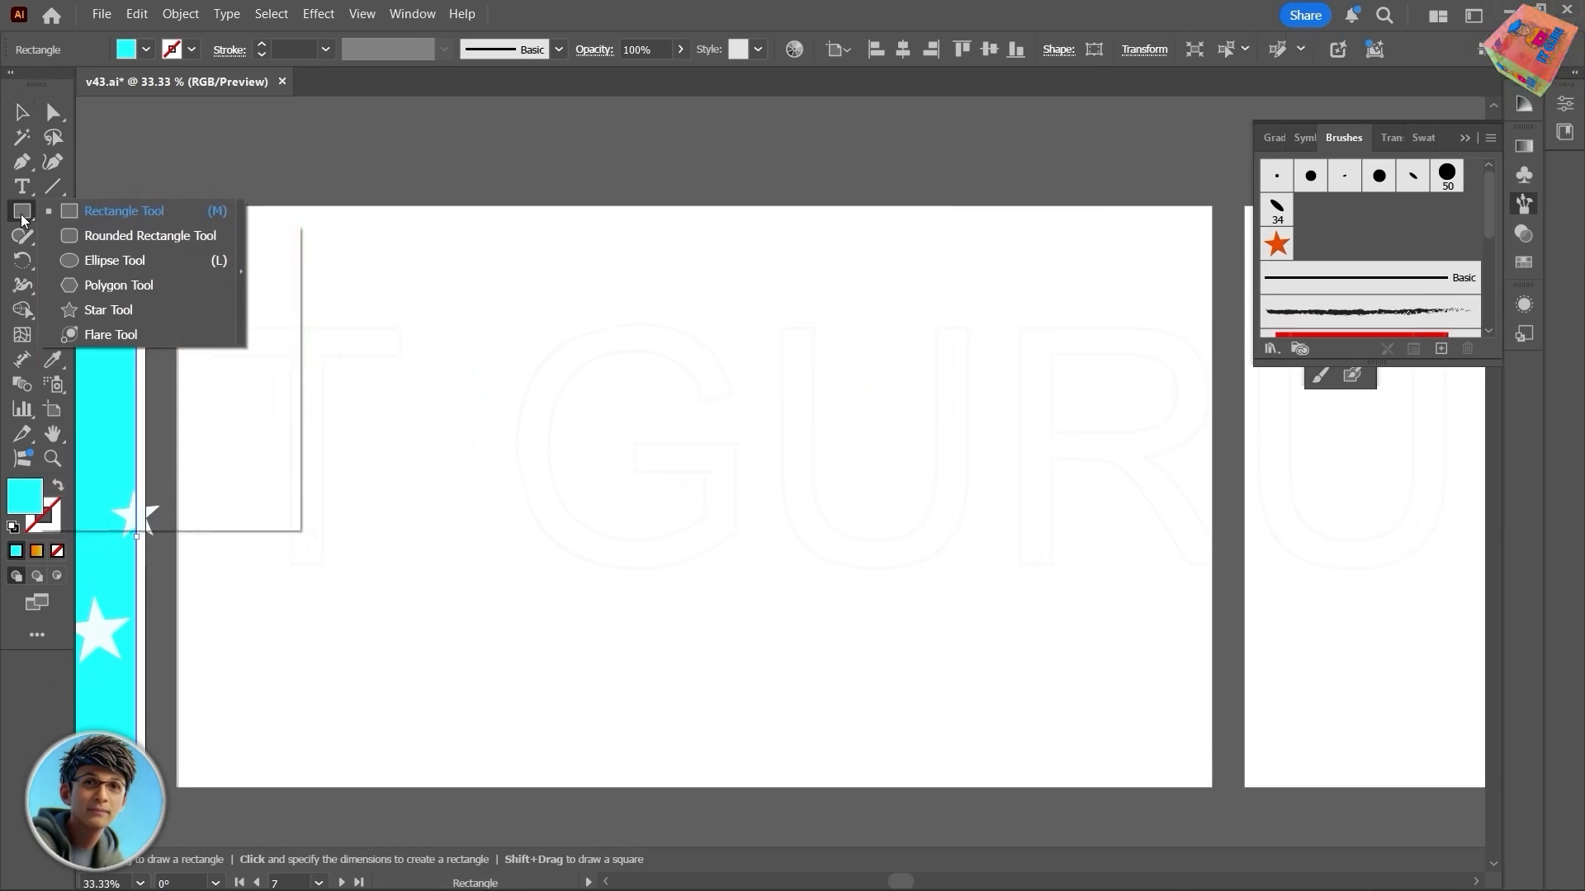
click(127, 219)
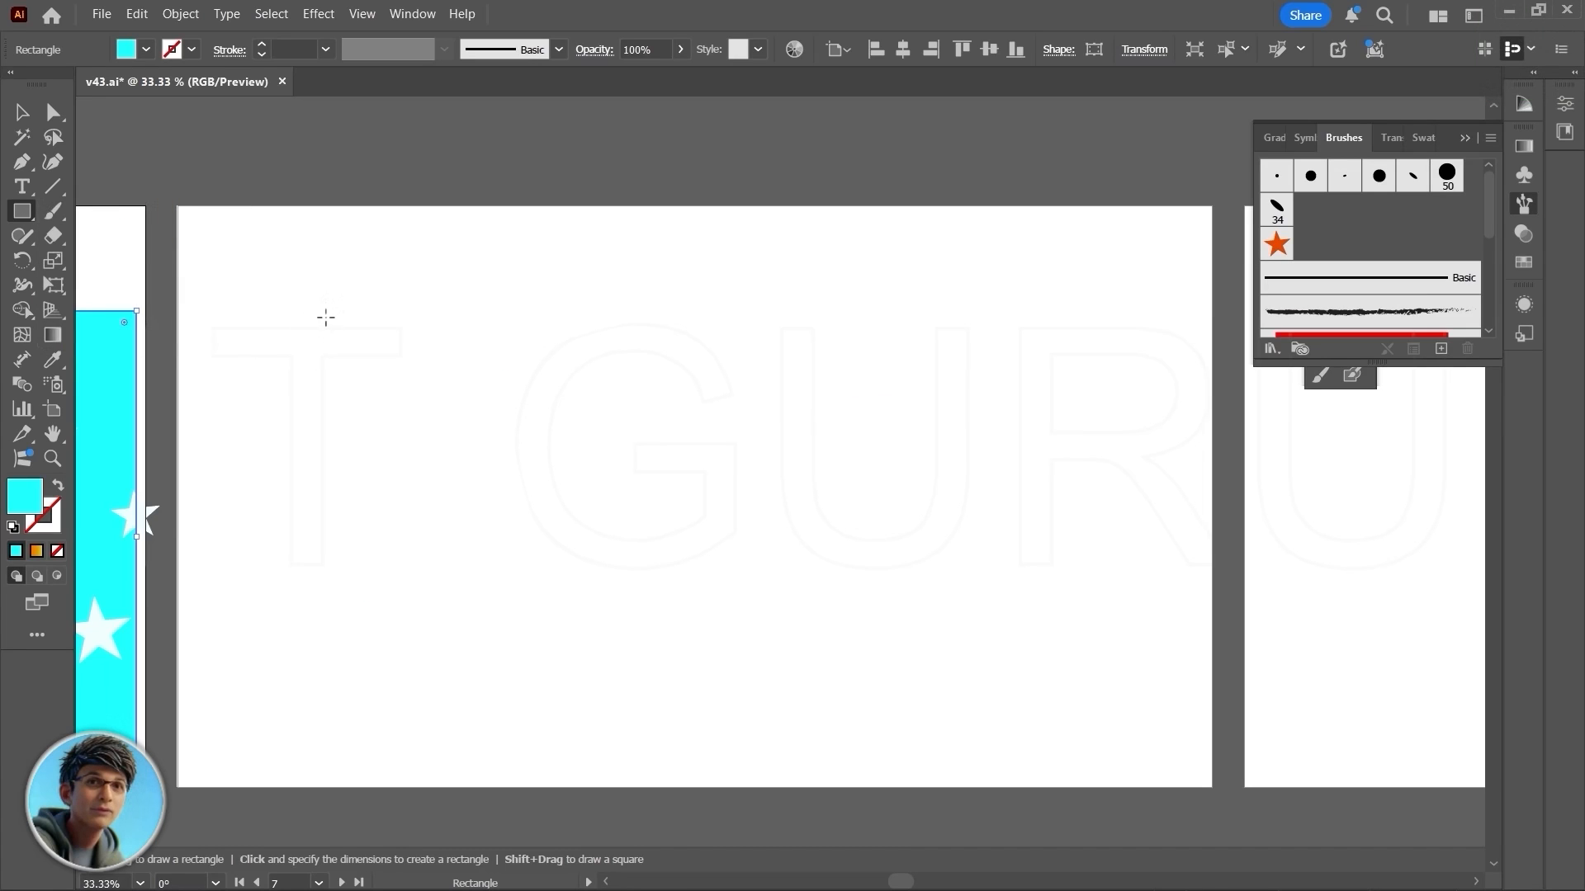
drag(285, 264, 515, 271)
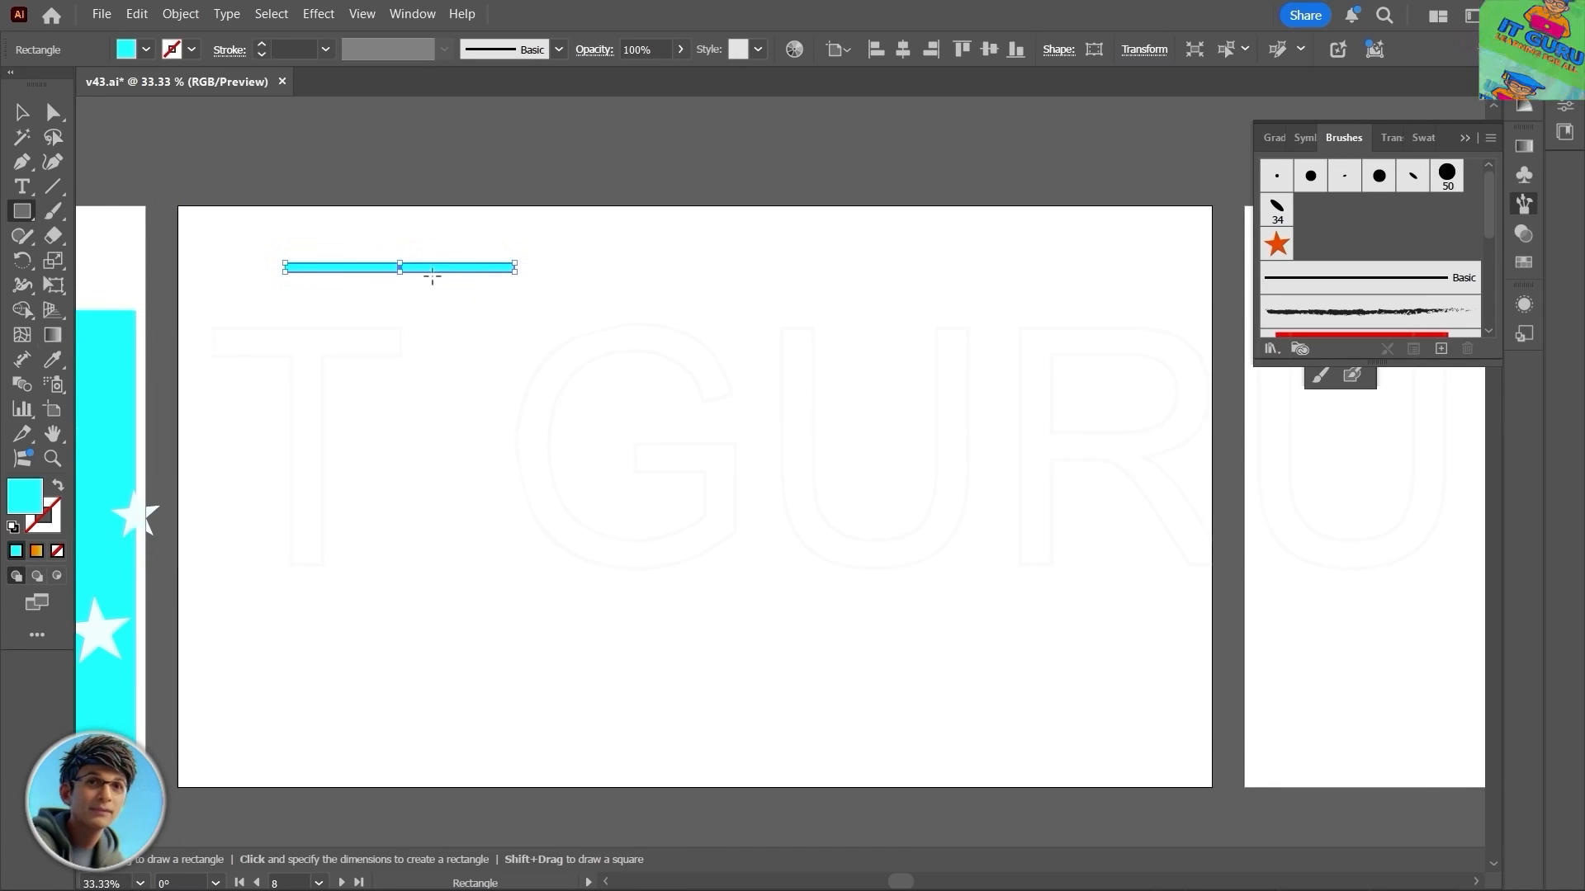
key(v)
drag(417, 268, 417, 306)
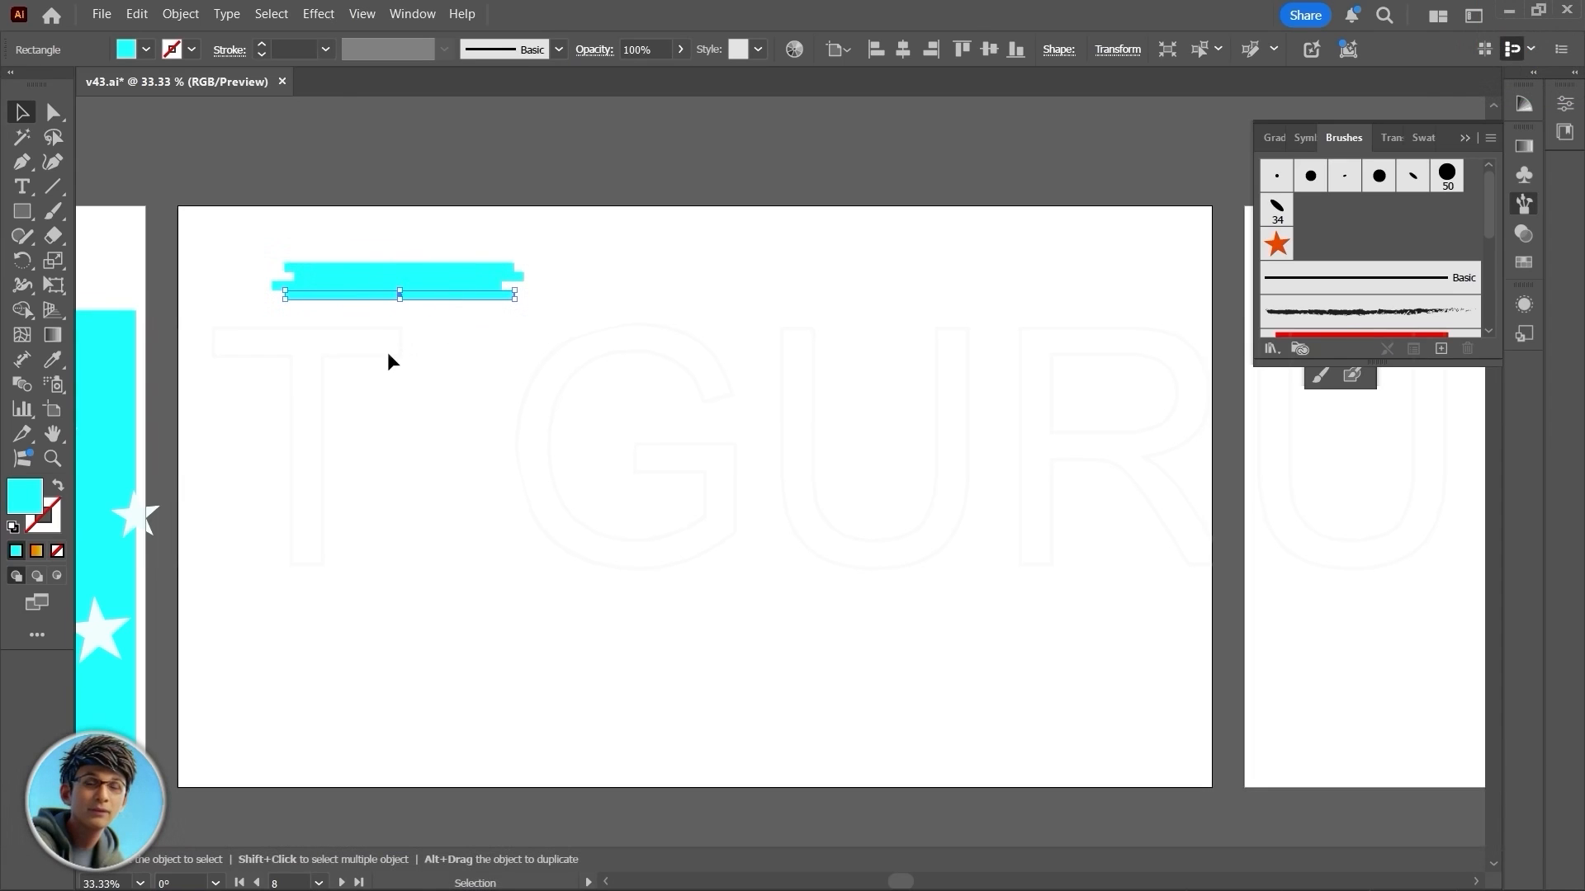
Step: Fill the second bar from the top of the stack with green 20dd1c
click(387, 352)
click(415, 274)
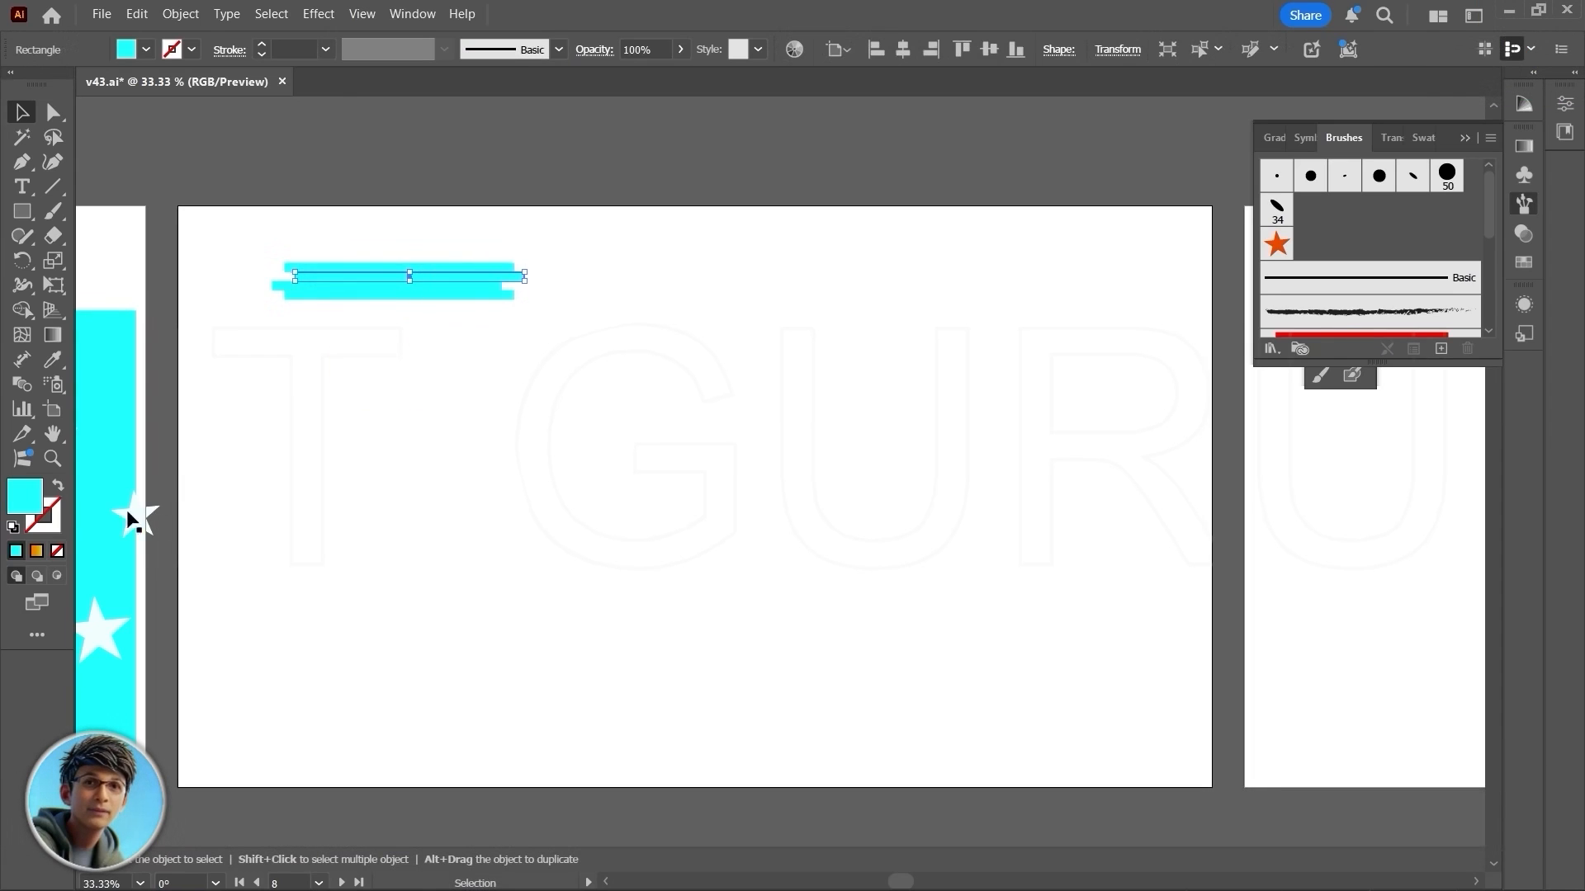
double_click(26, 497)
click(1036, 199)
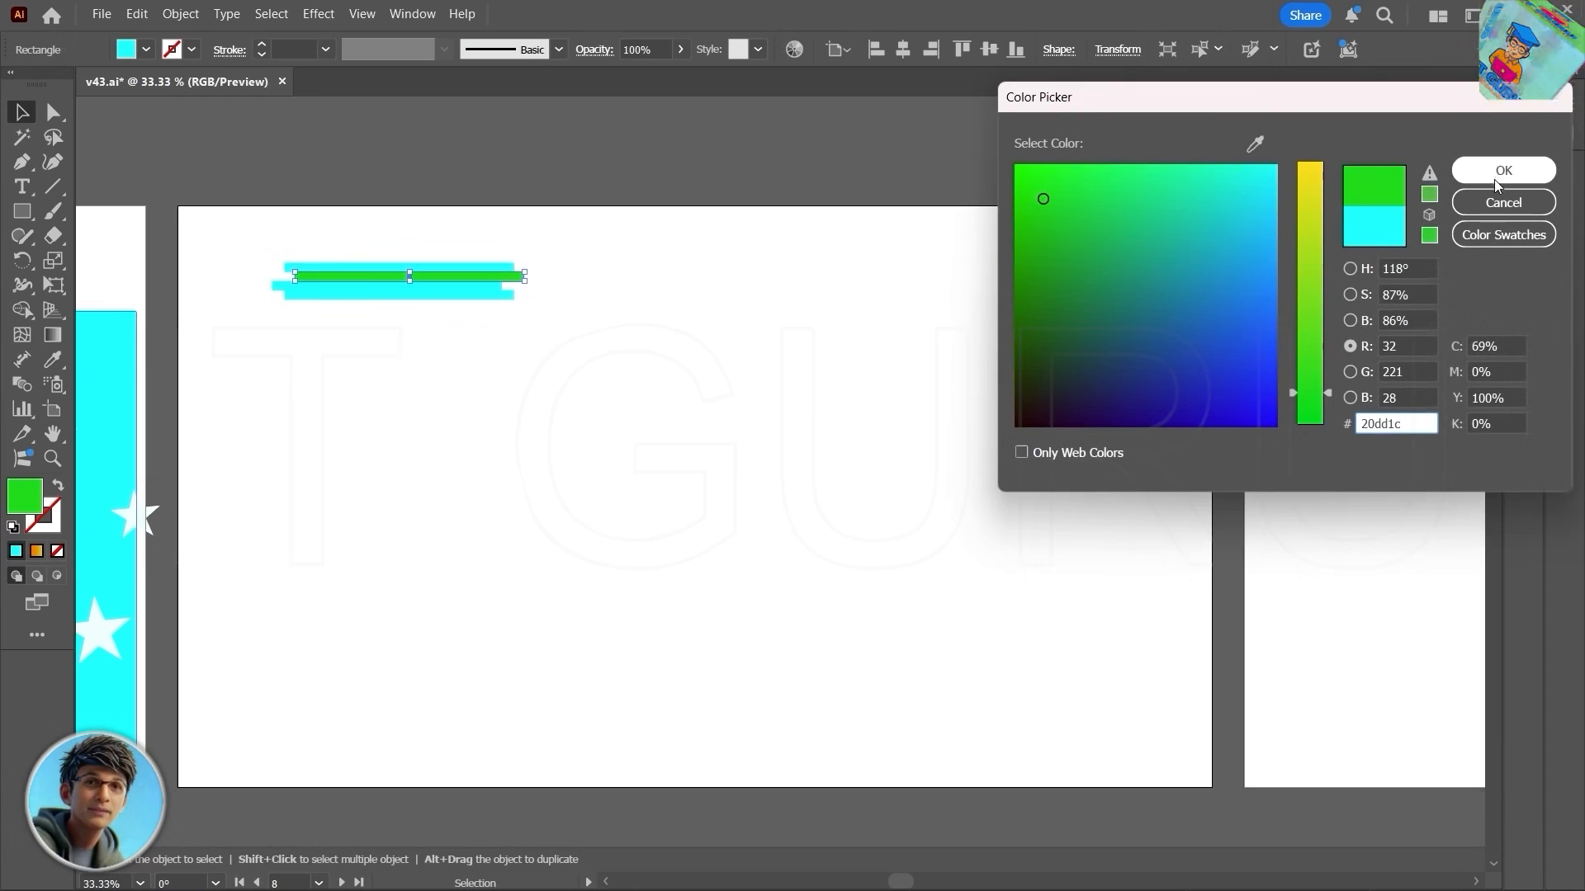
click(1503, 170)
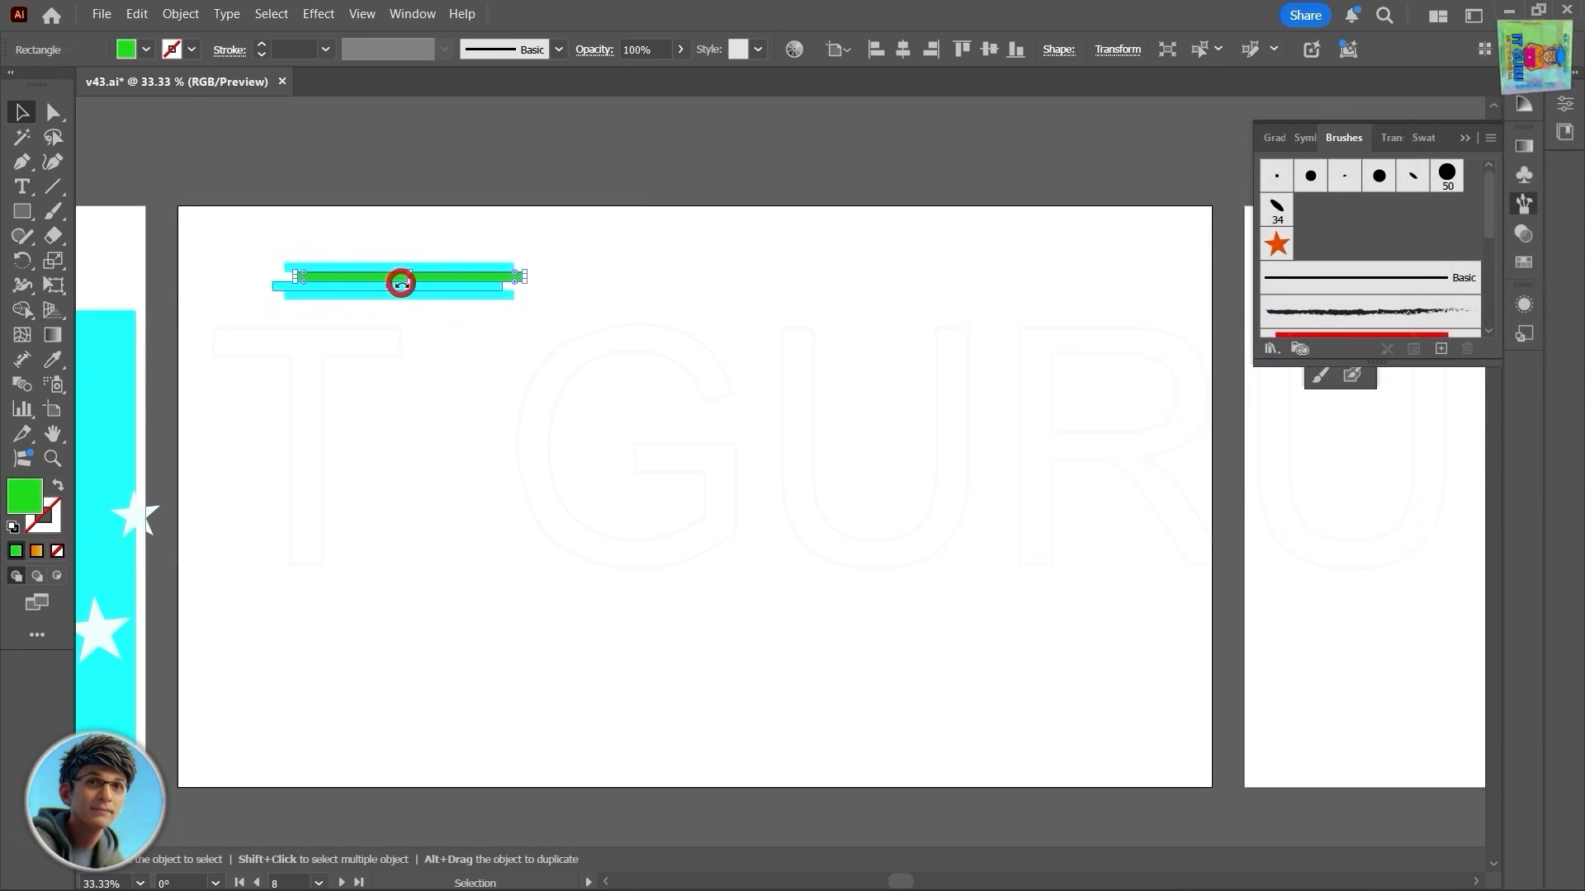
Step: Fill the third bar from the top of the stack with dark blue
click(401, 285)
double_click(26, 498)
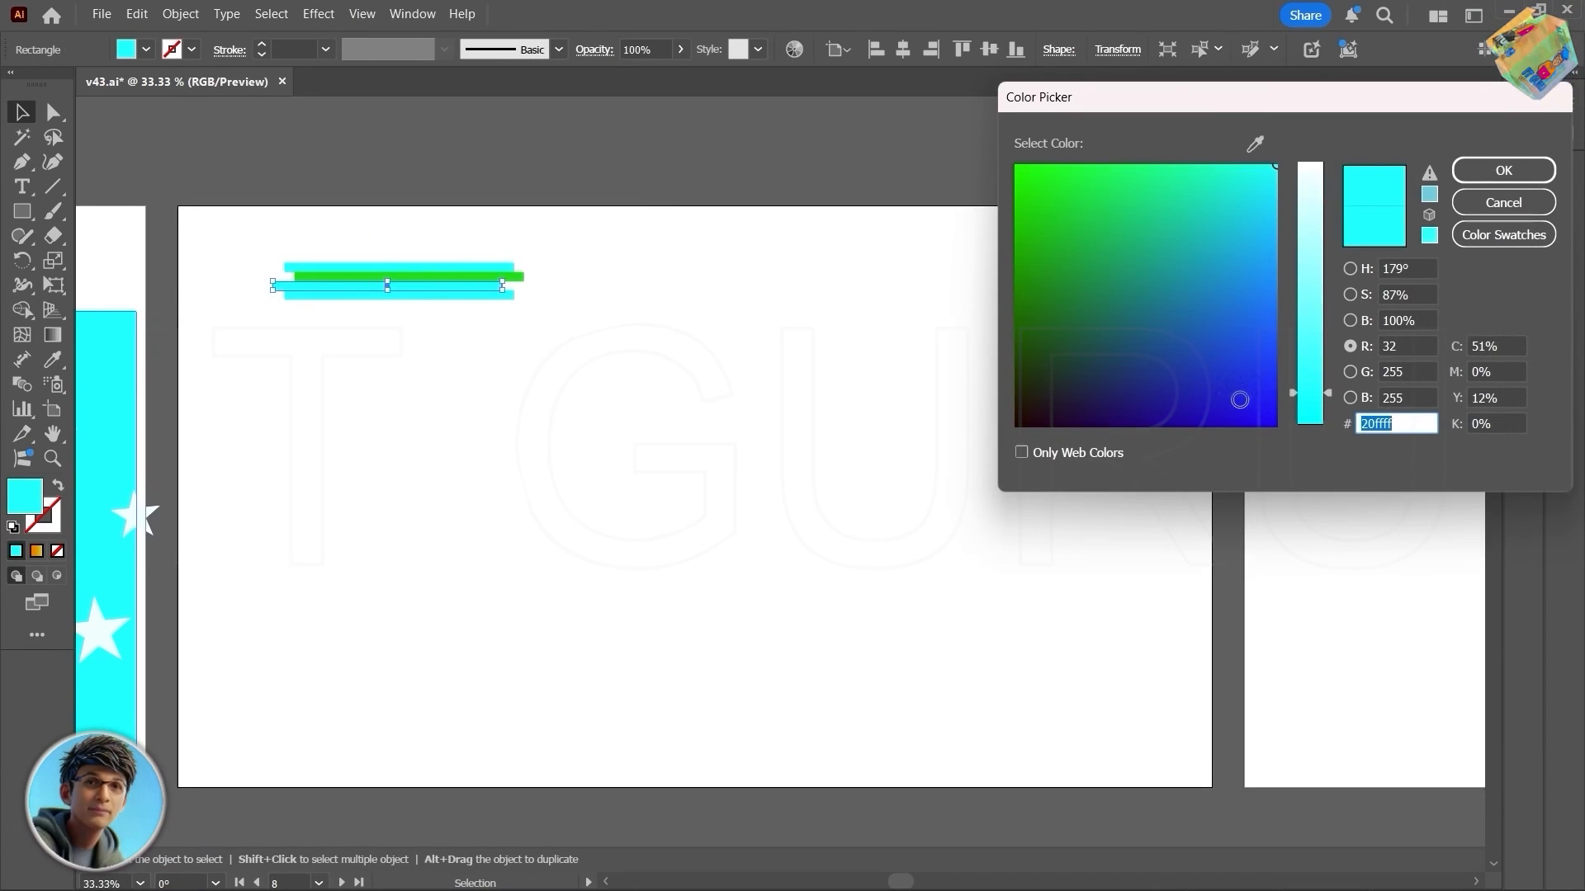
click(1240, 400)
click(1503, 170)
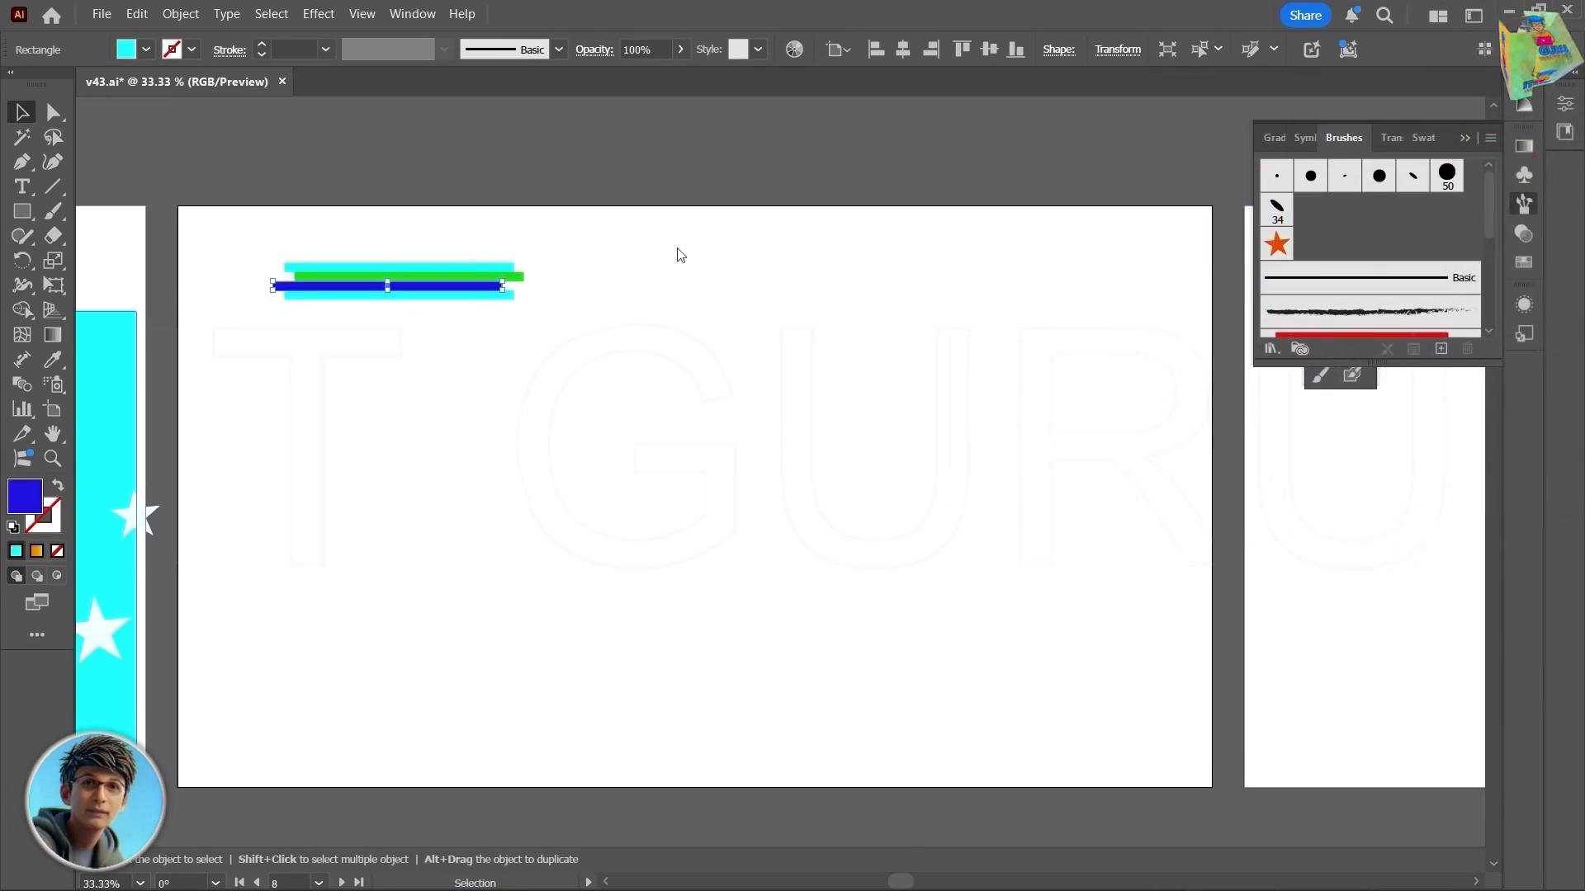
Step: Fill the bottom bar of the stack with red ff2727
click(433, 363)
click(437, 295)
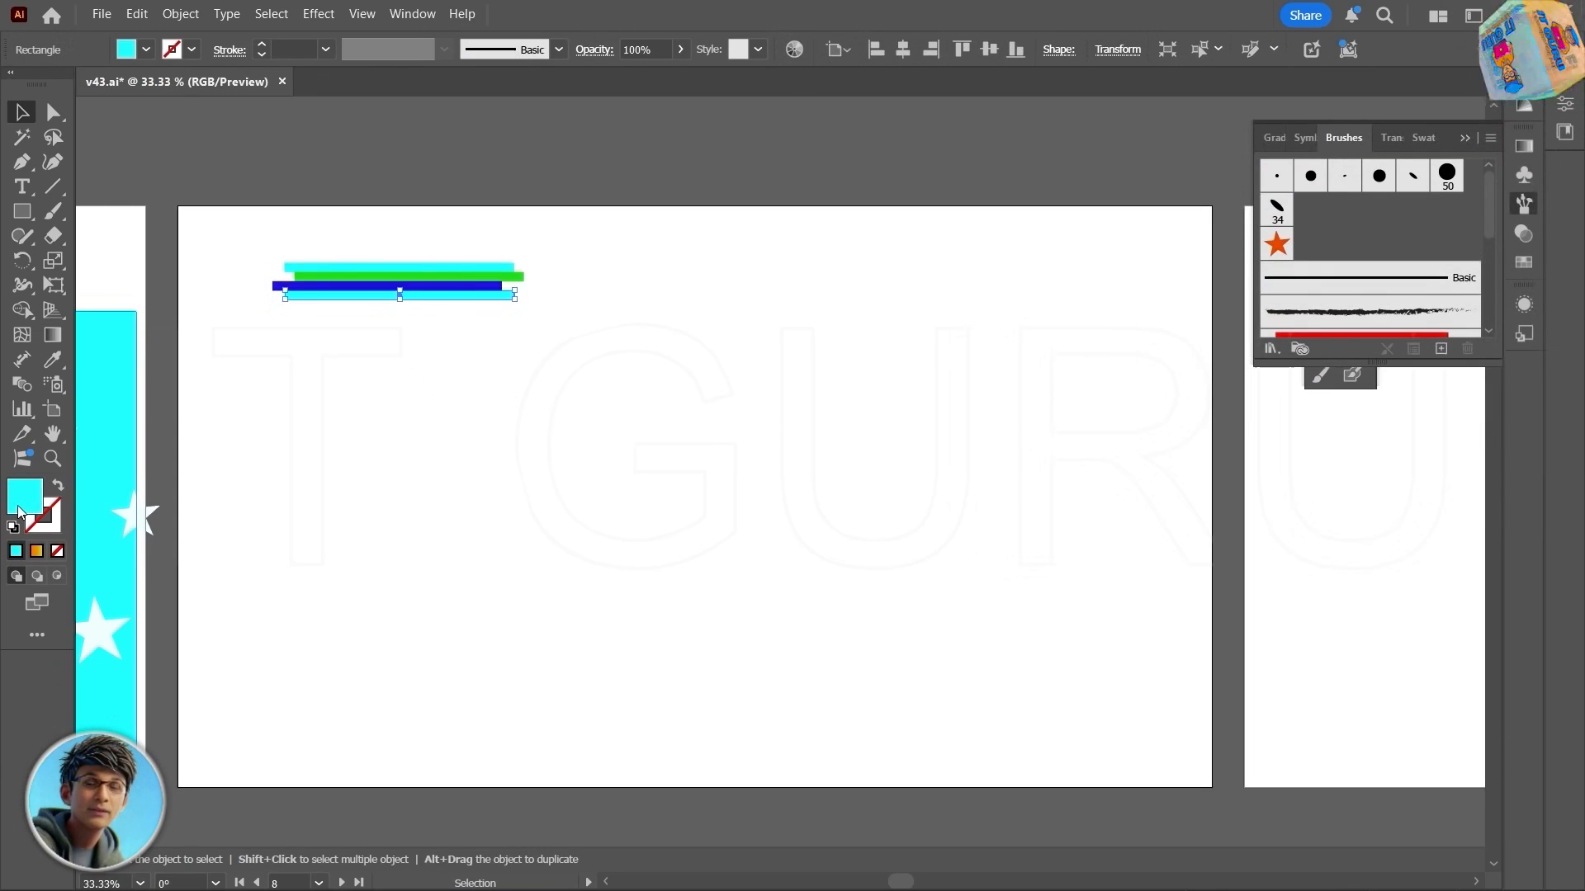
double_click(25, 498)
click(1244, 333)
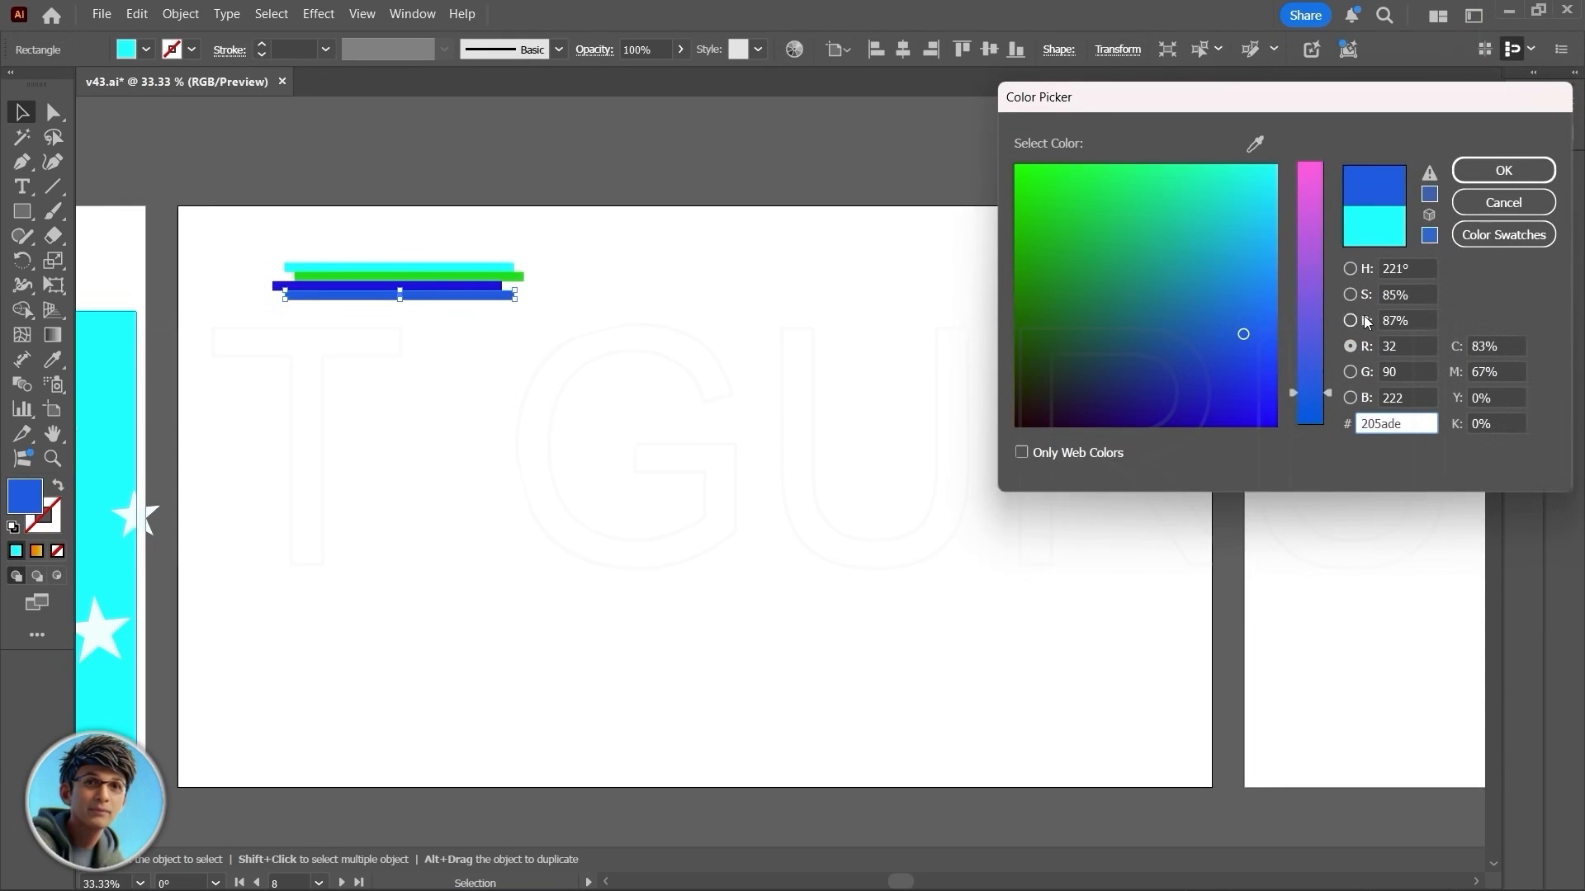
click(1364, 319)
click(1361, 295)
drag(1225, 229, 1285, 154)
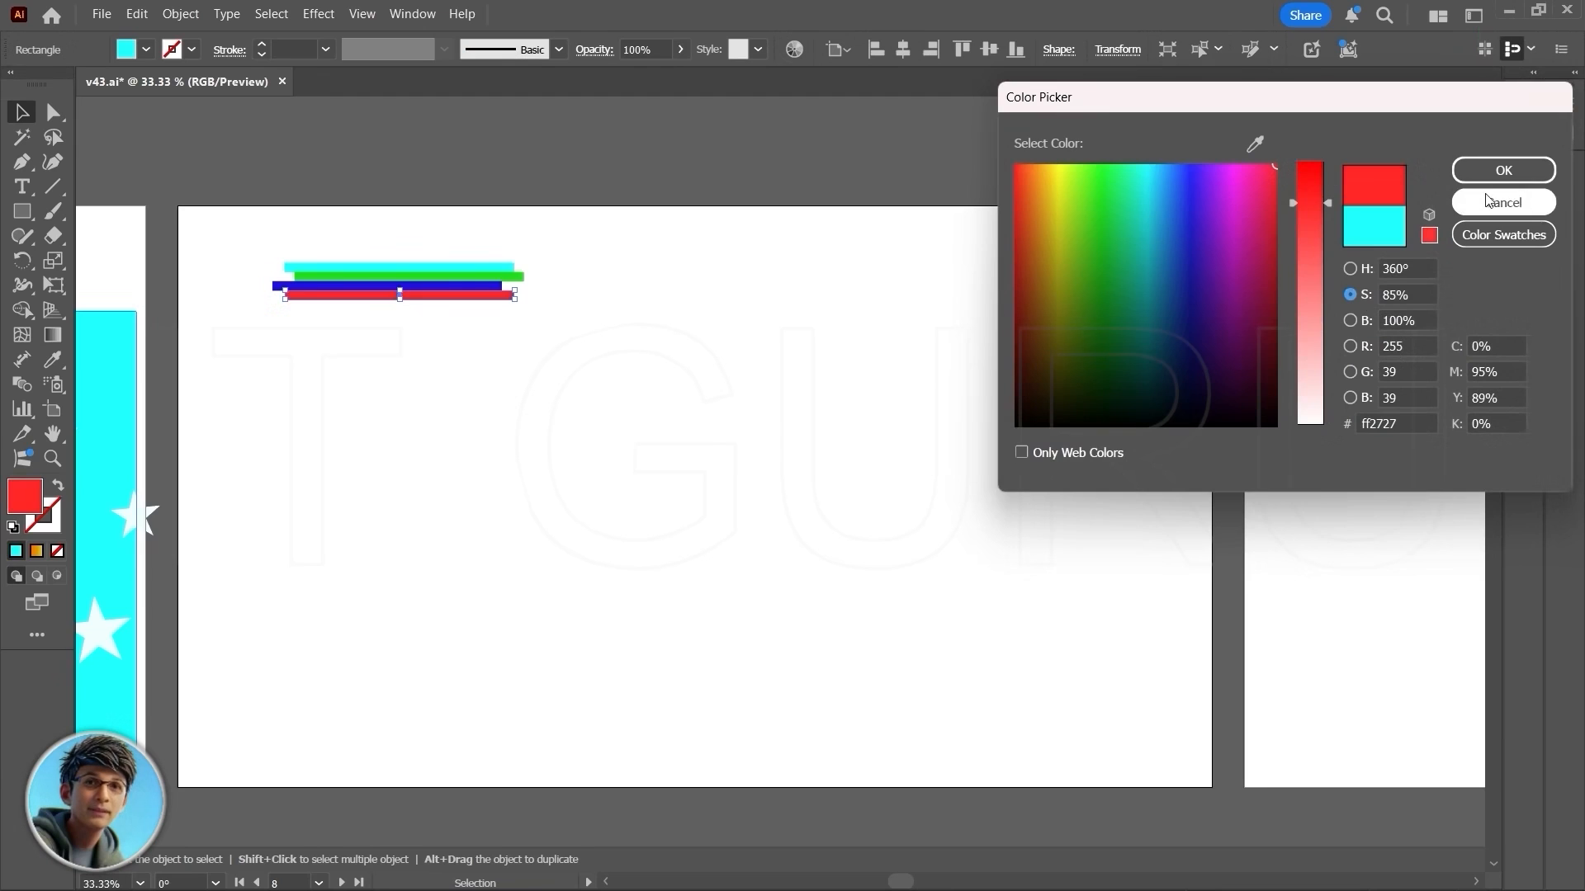
click(1503, 170)
Step: Select all four colored bars and scale them down together proportionally to about three quarters of their width
click(466, 345)
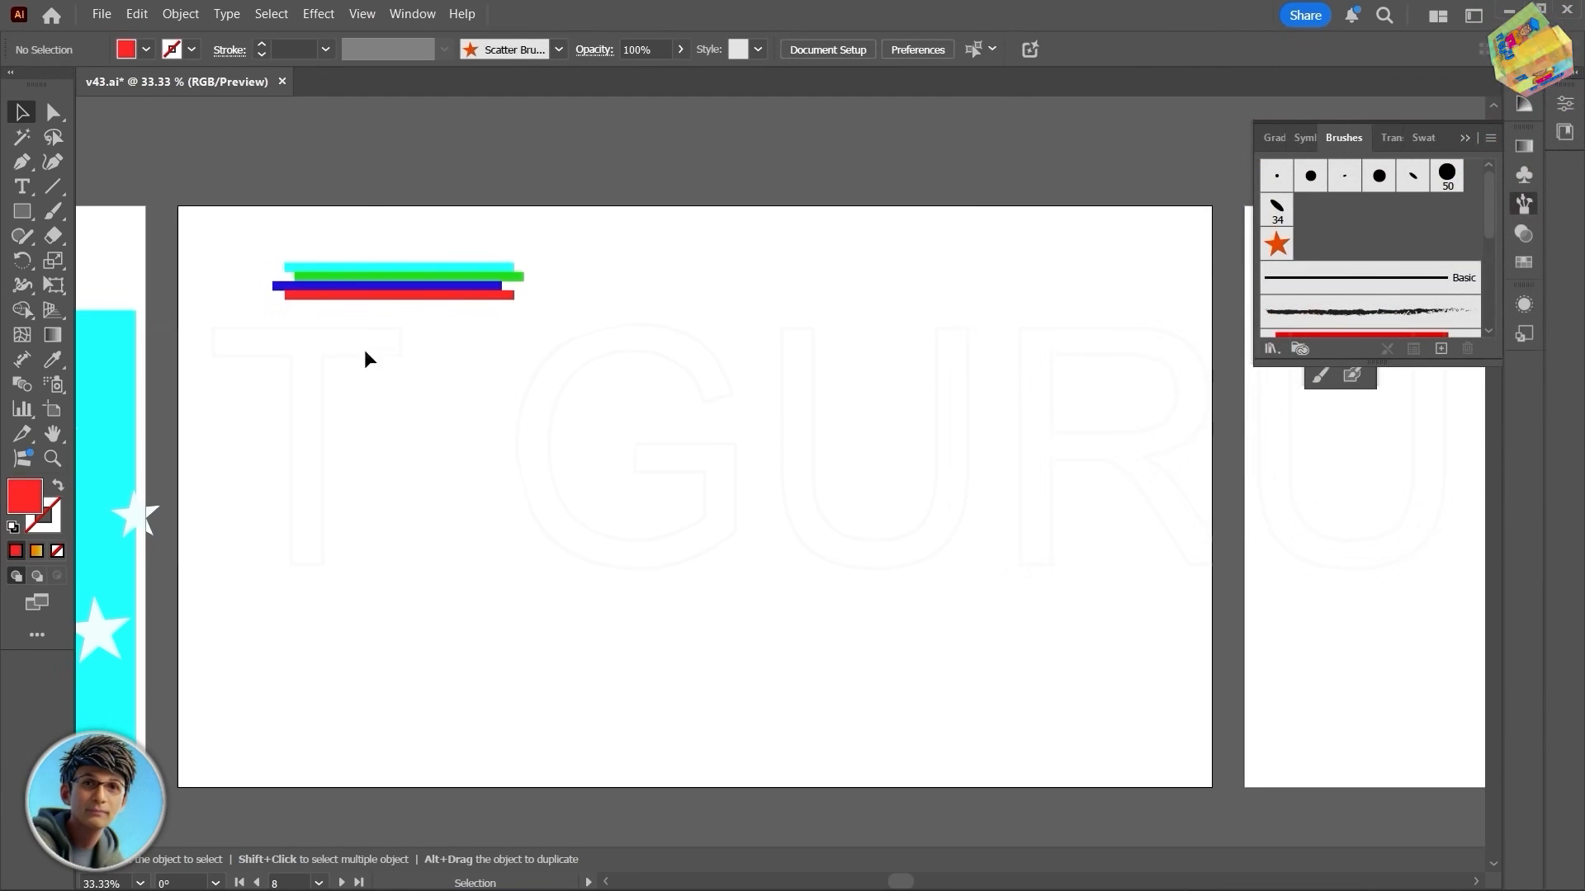
drag(390, 250, 355, 332)
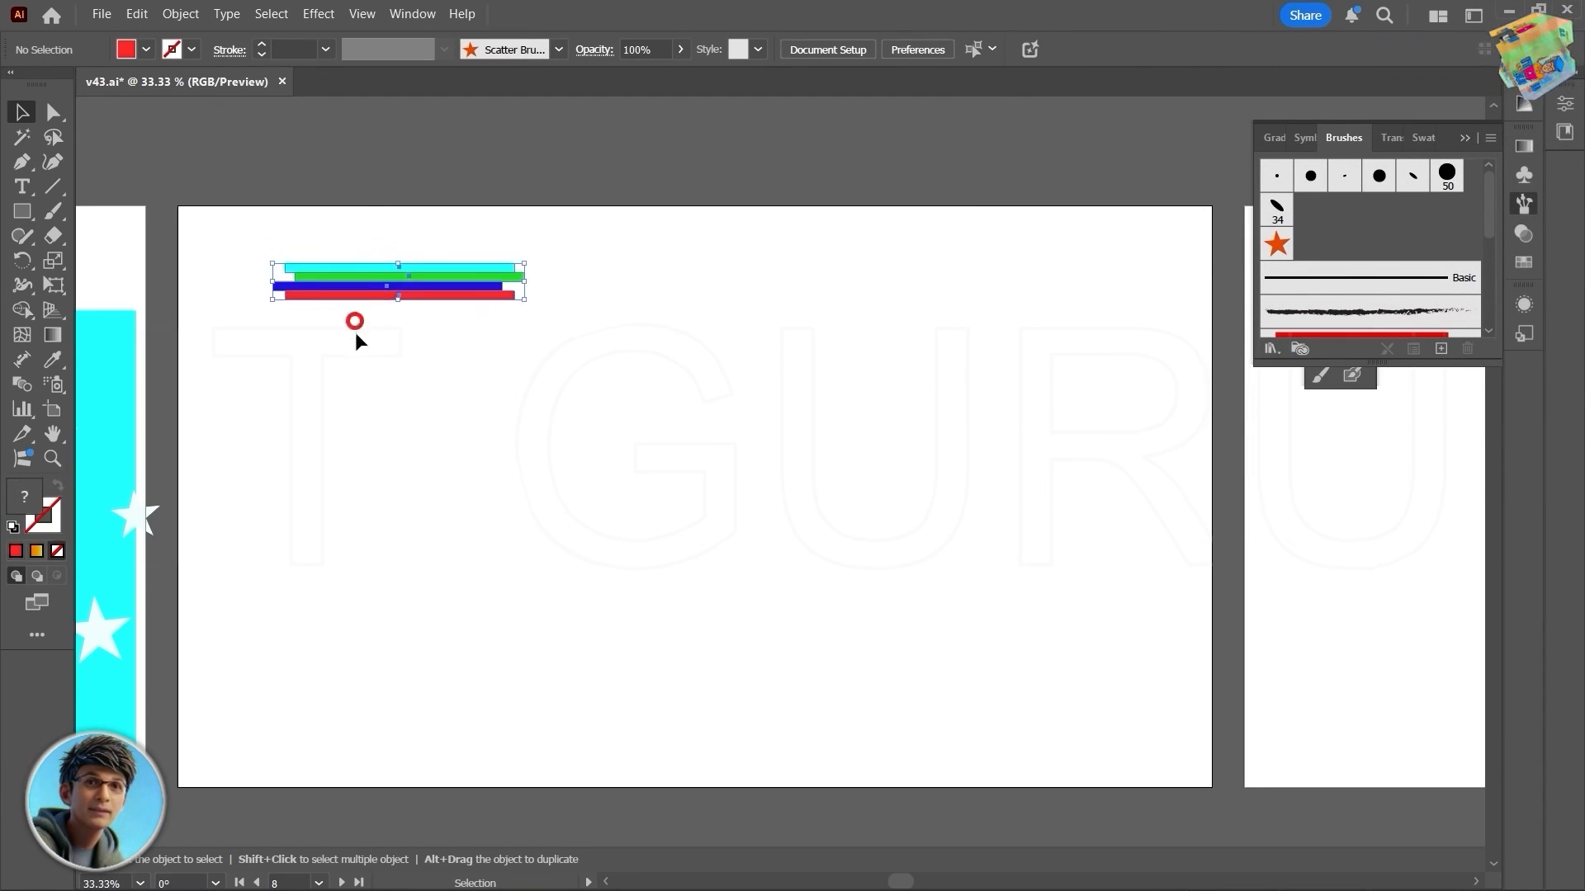
drag(526, 285, 458, 291)
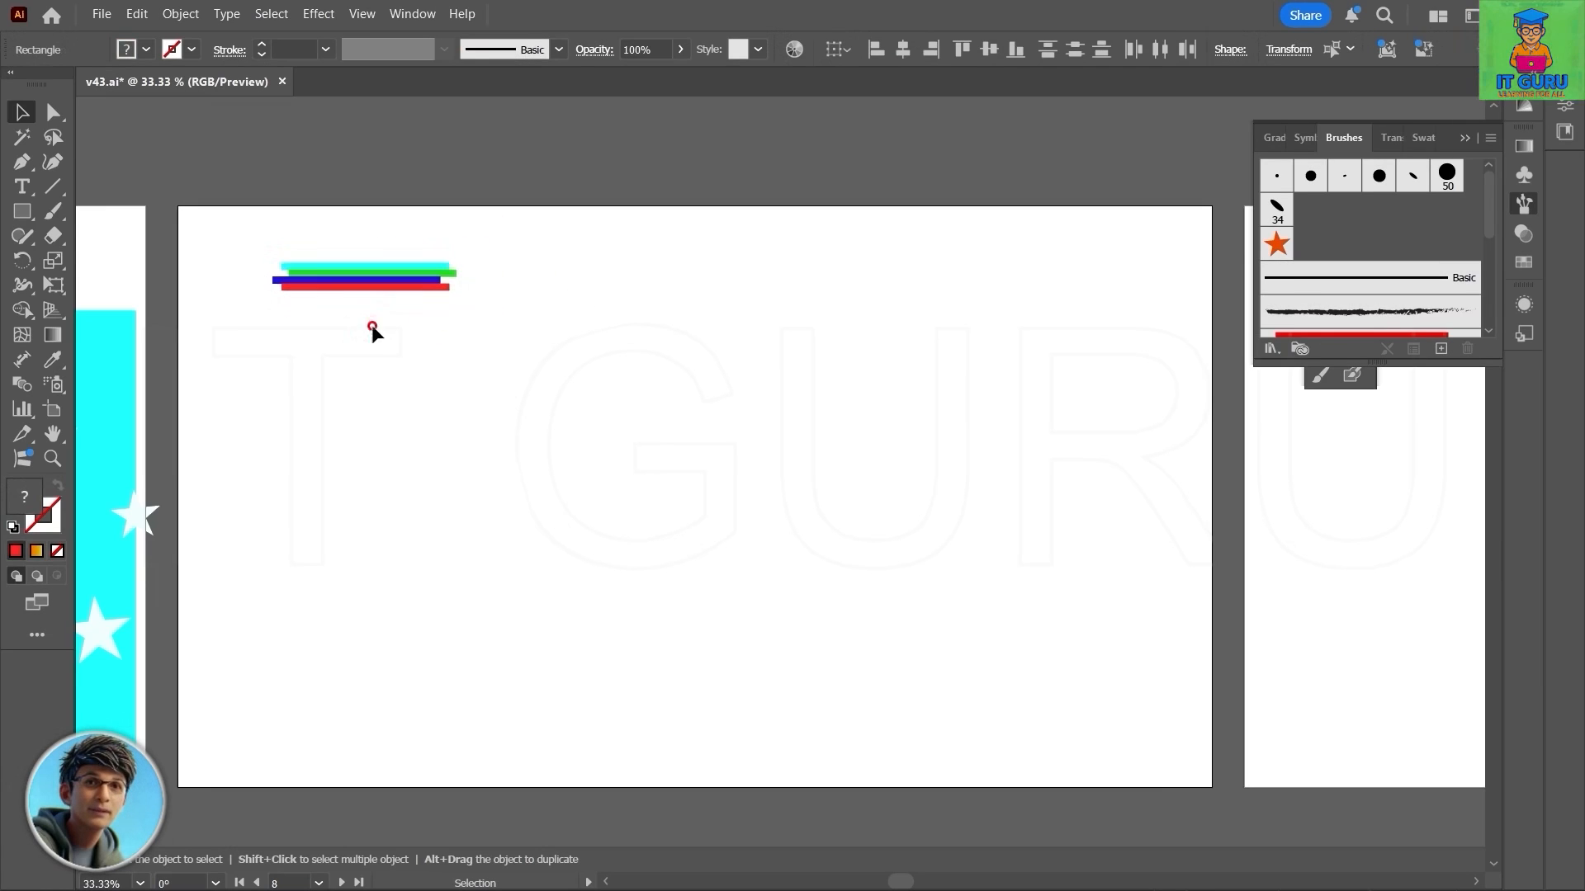
click(382, 350)
Step: Group the four colored bars and move the group slightly up and left on the artboard
alt+scroll(381, 350, up, 4)
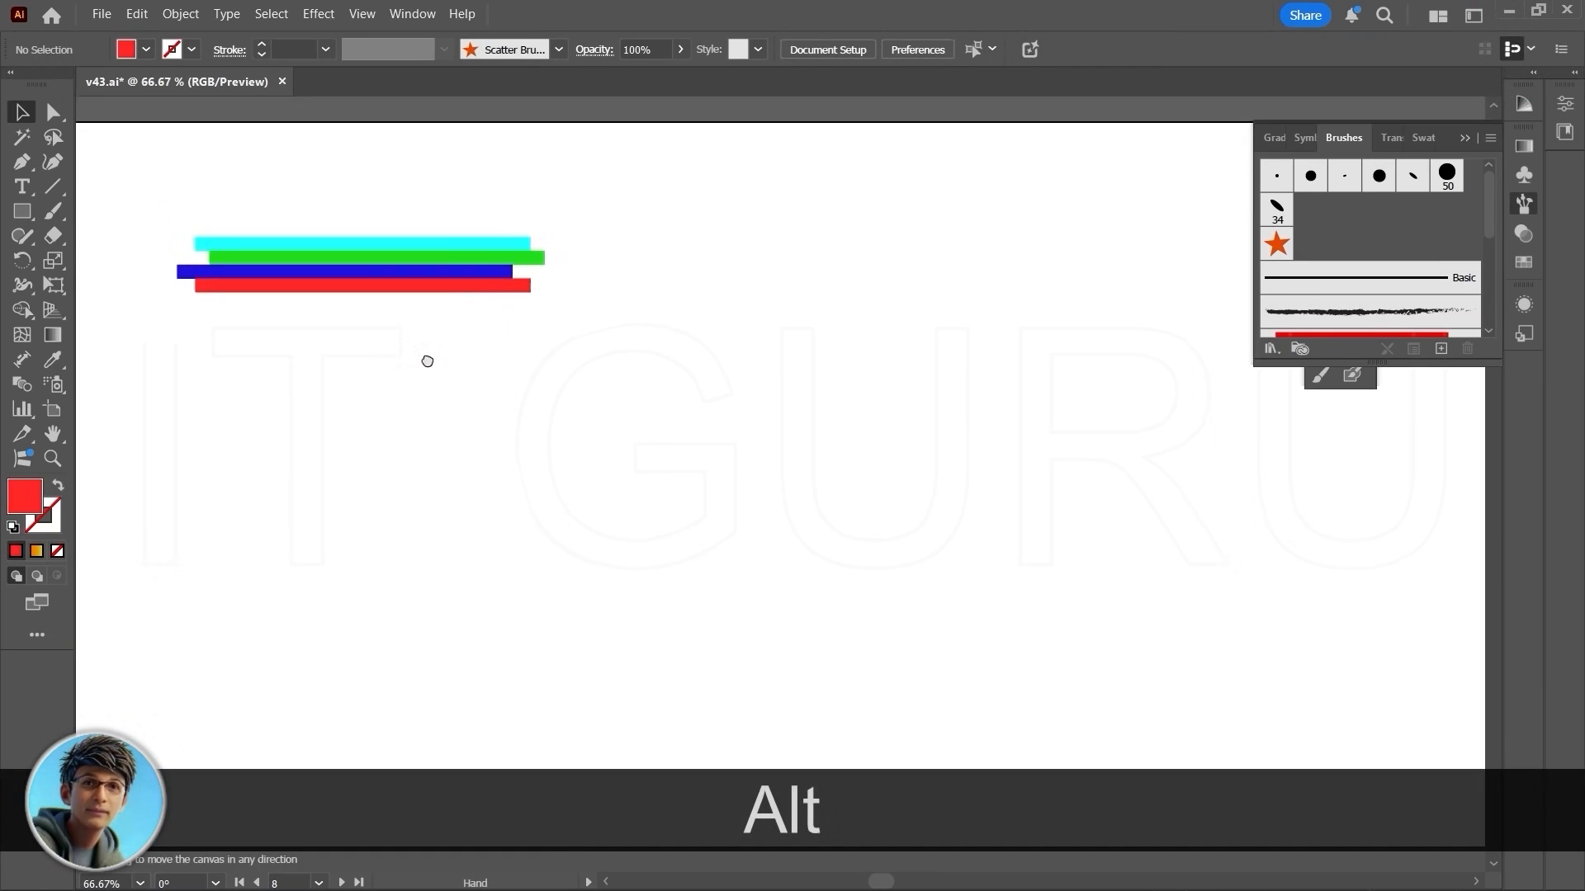
key(ctrl+a)
key(ctrl+g)
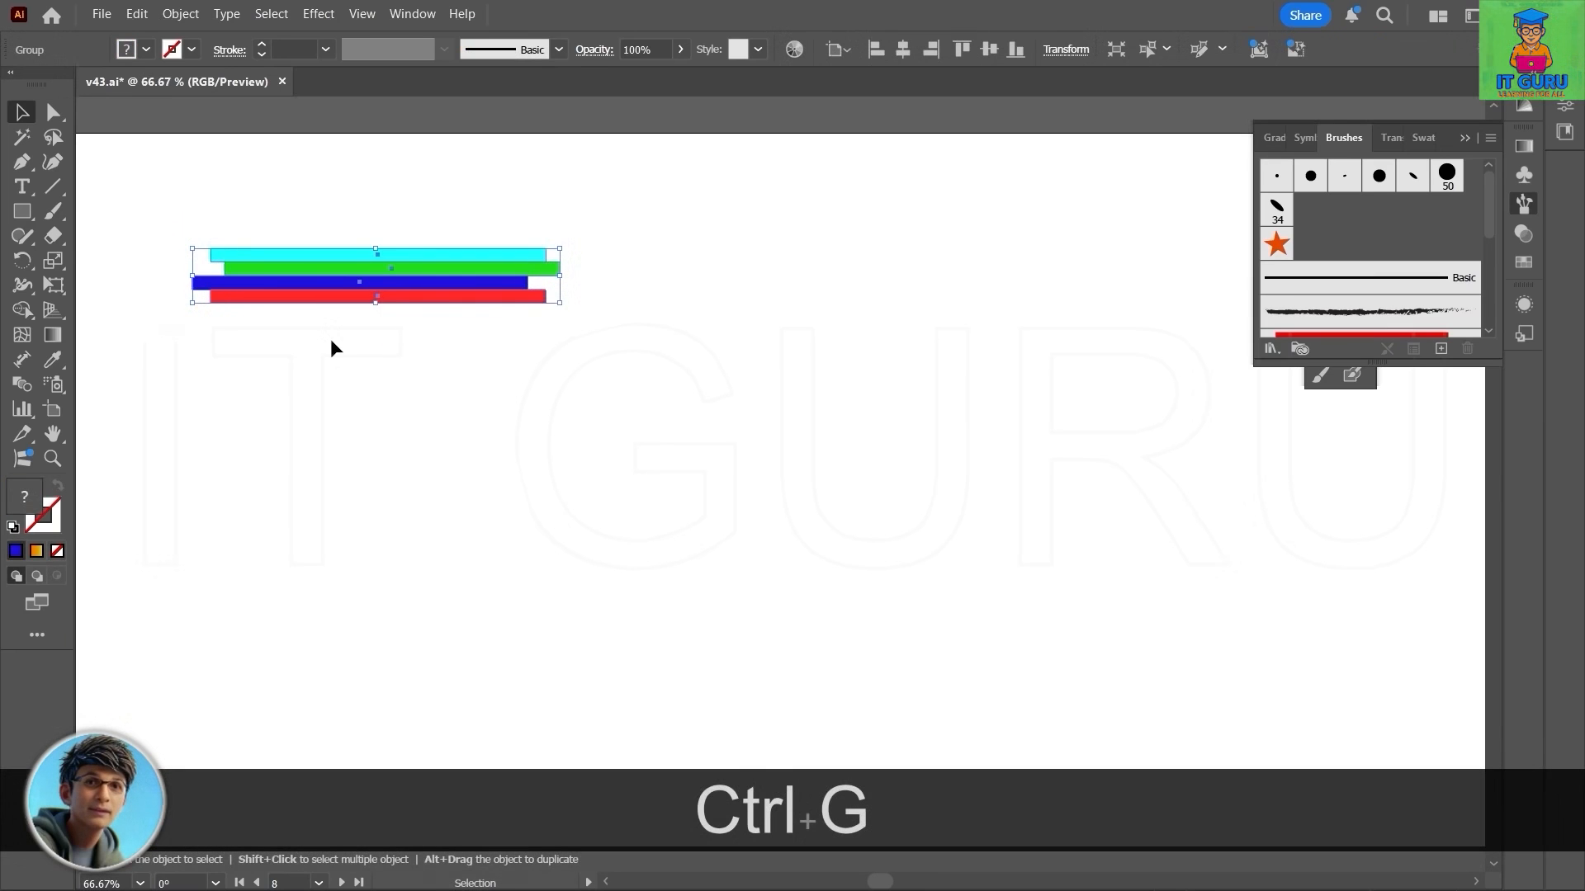
drag(399, 265, 382, 230)
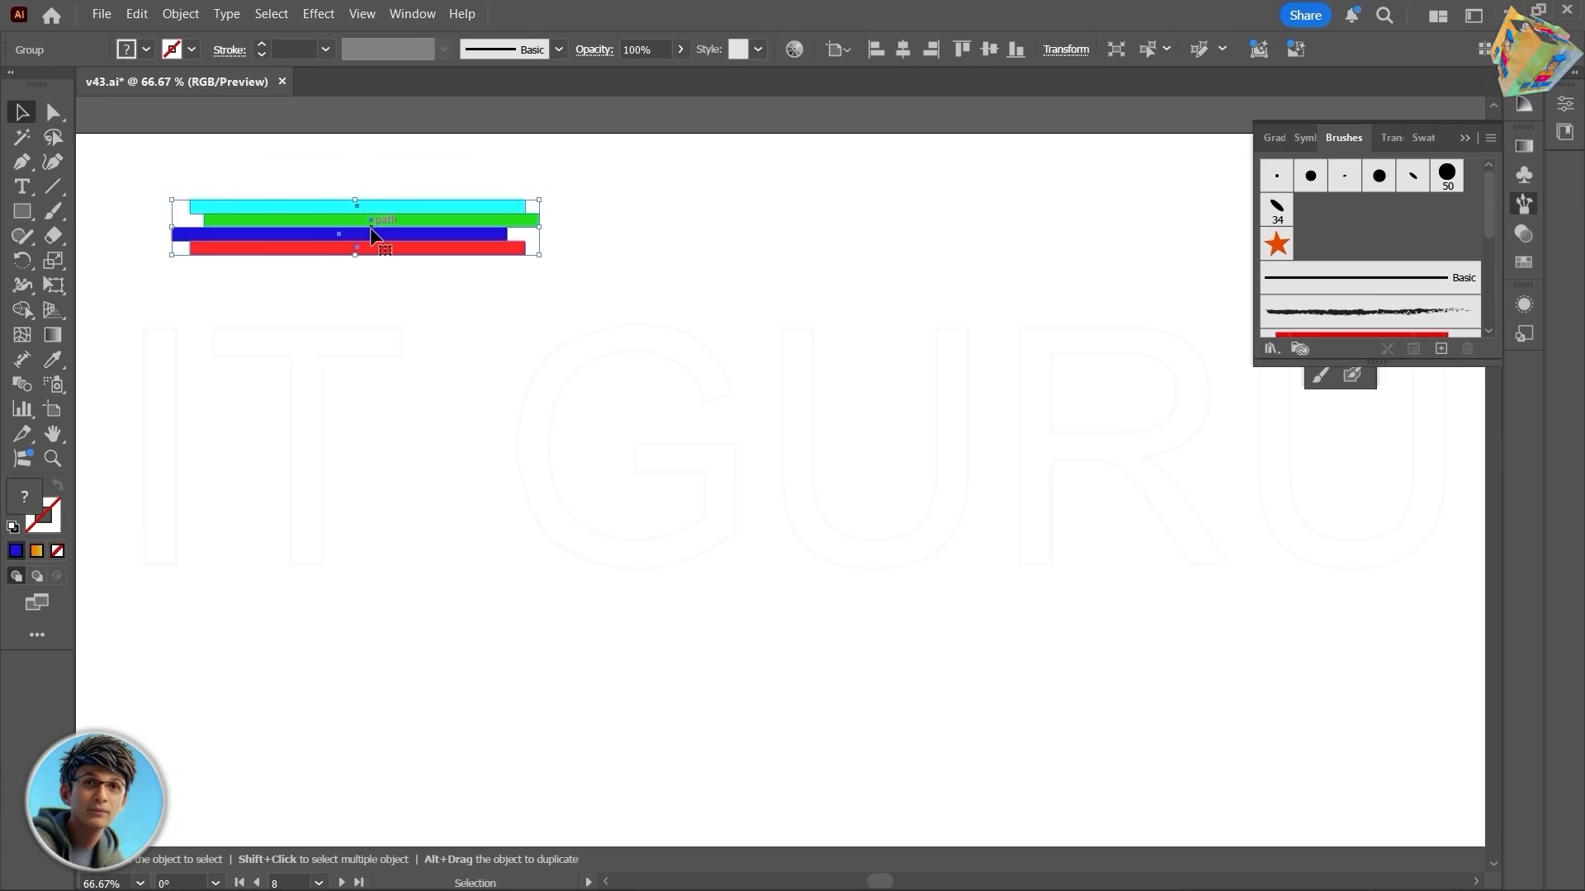
Step: Create a new Art Brush from the grouped bars with the colorization method set to Tints
click(1442, 349)
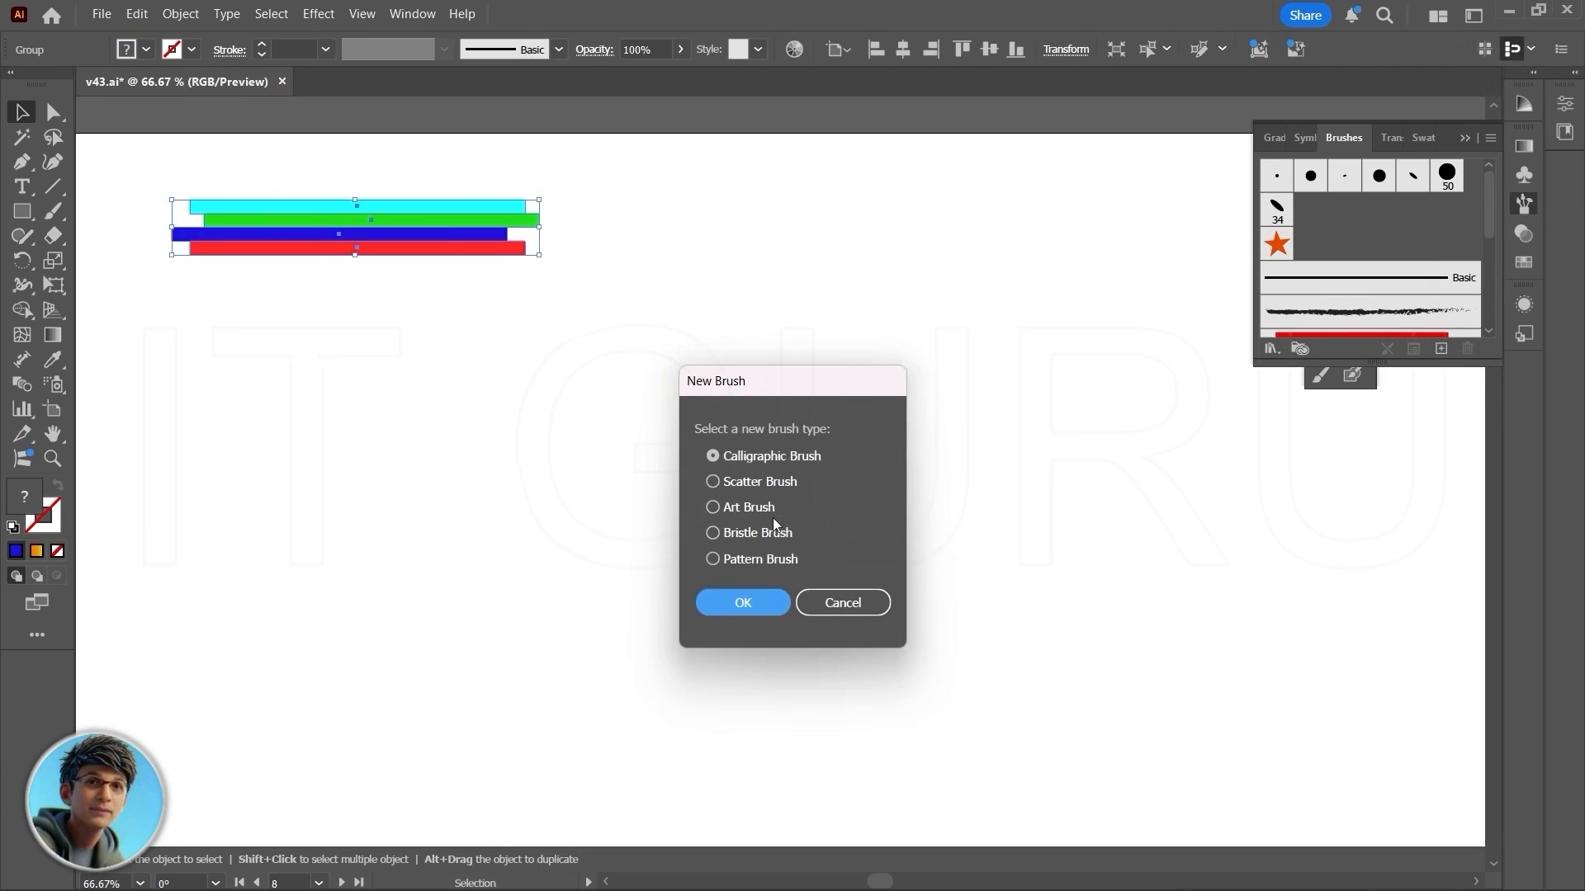
click(742, 510)
click(744, 604)
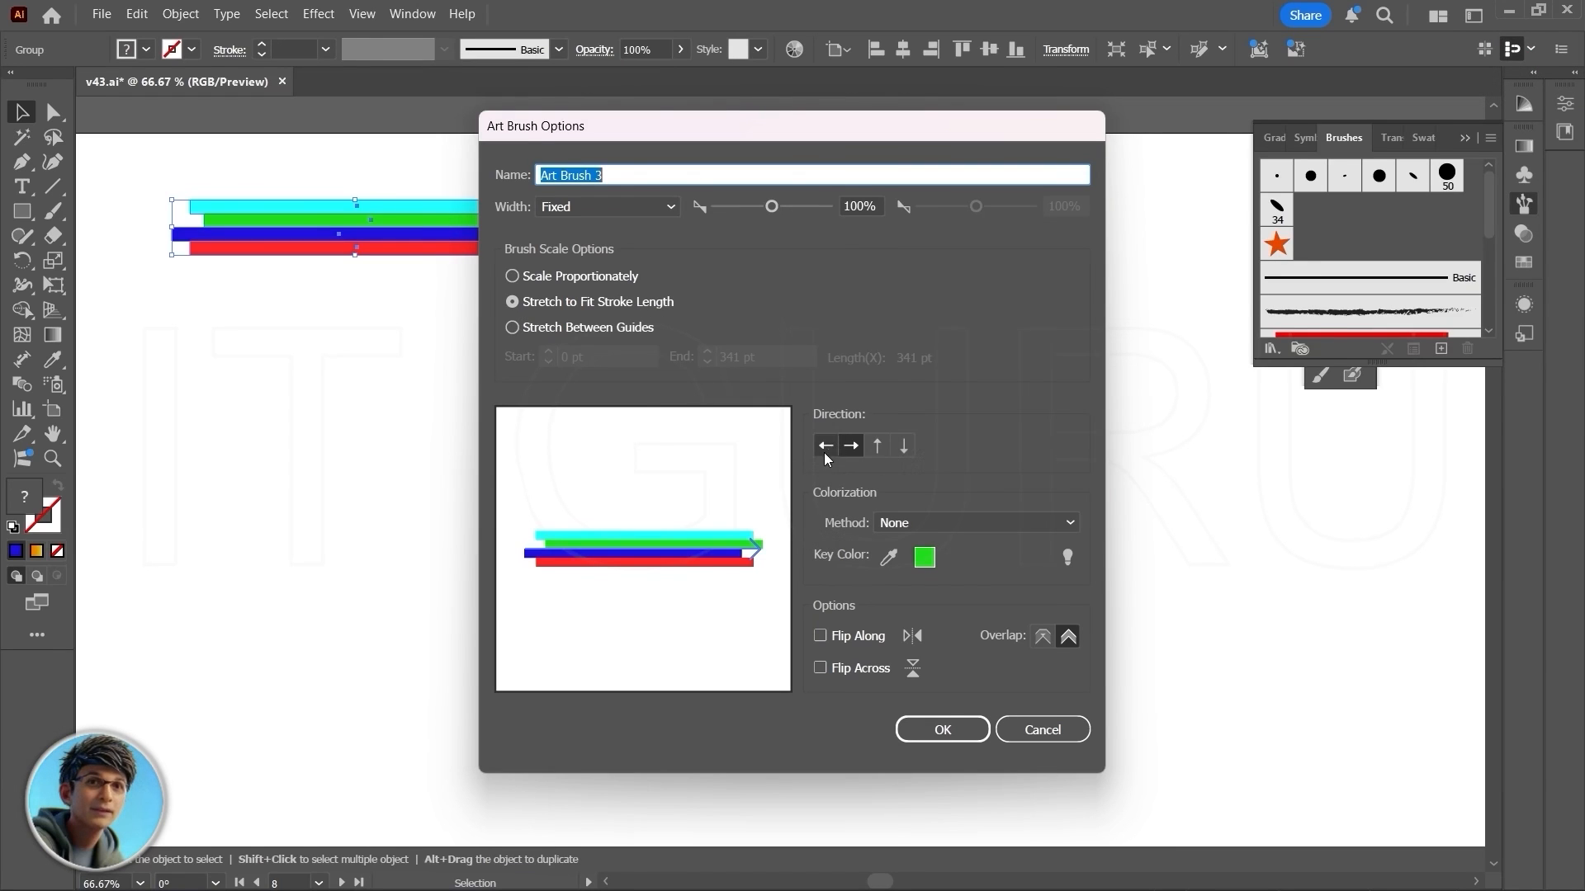
click(908, 520)
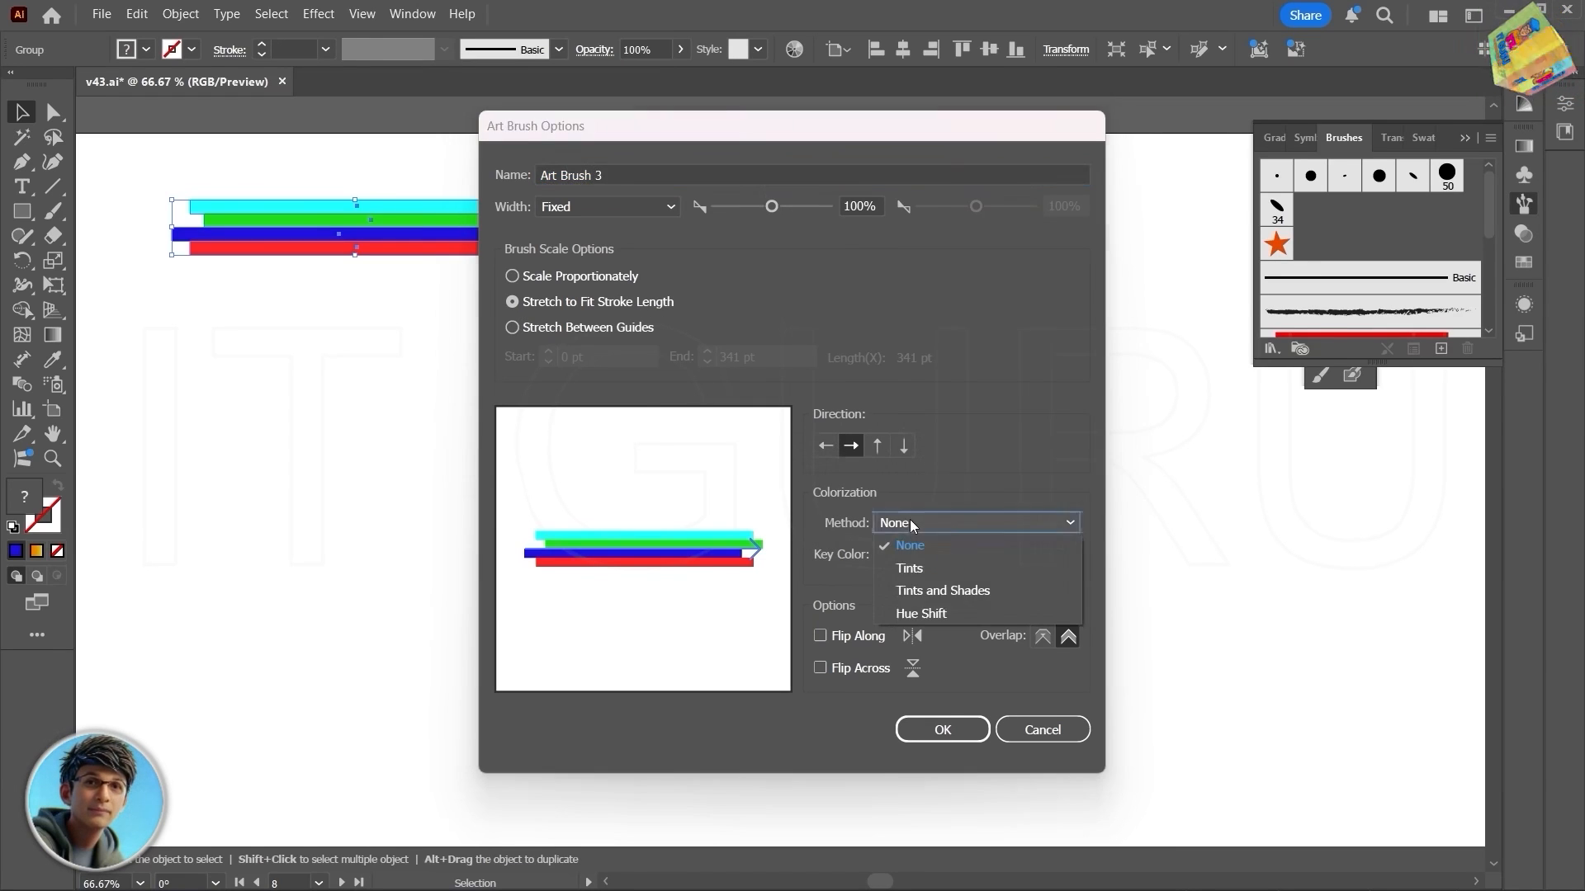
click(914, 568)
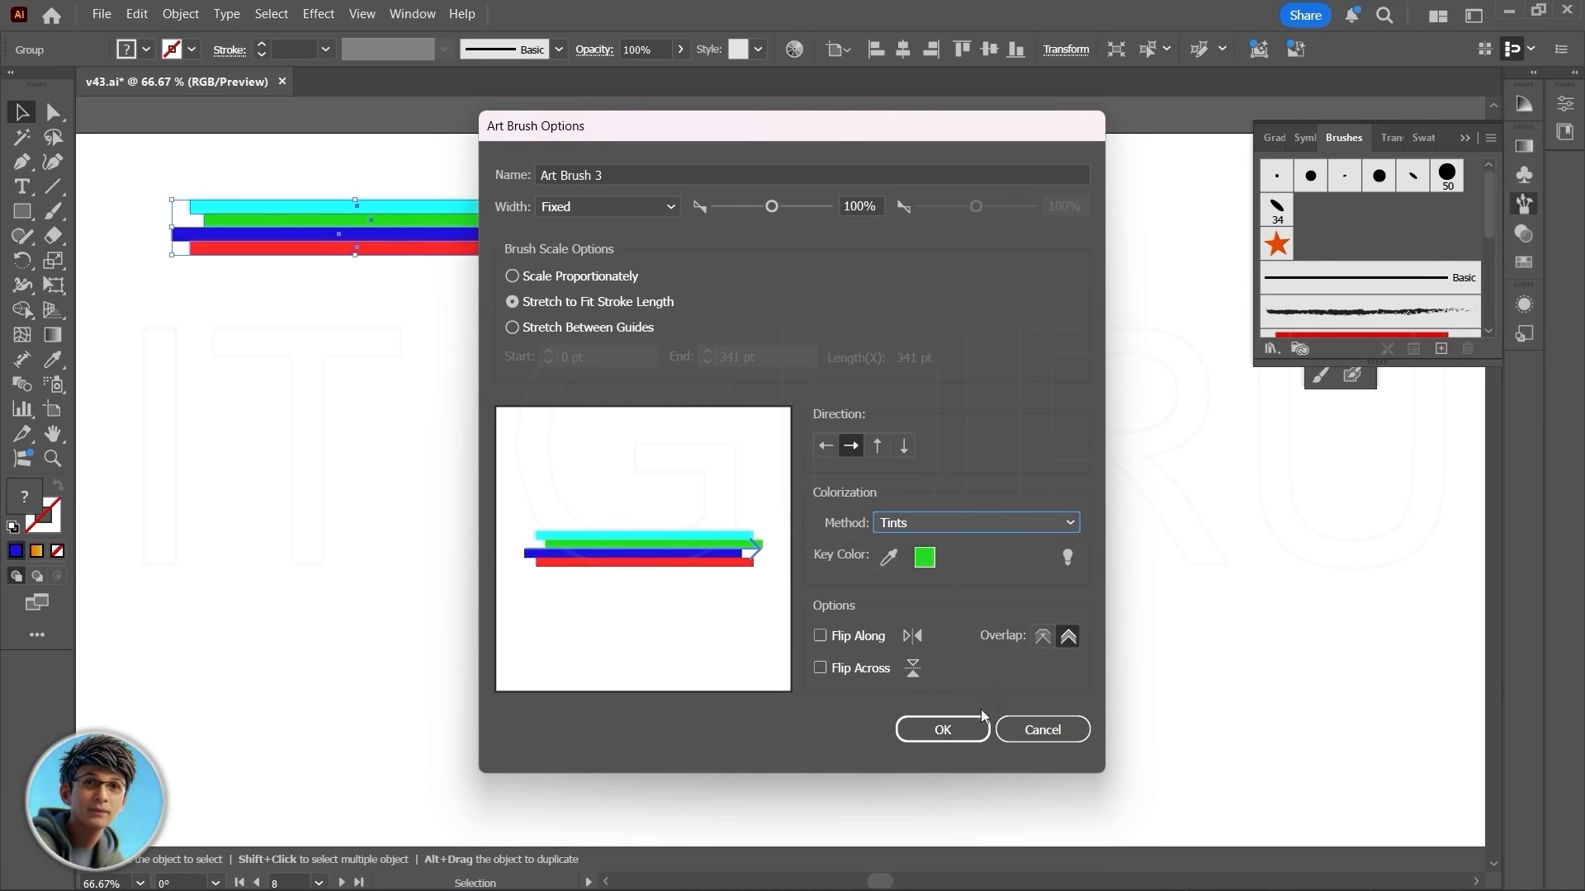
click(963, 731)
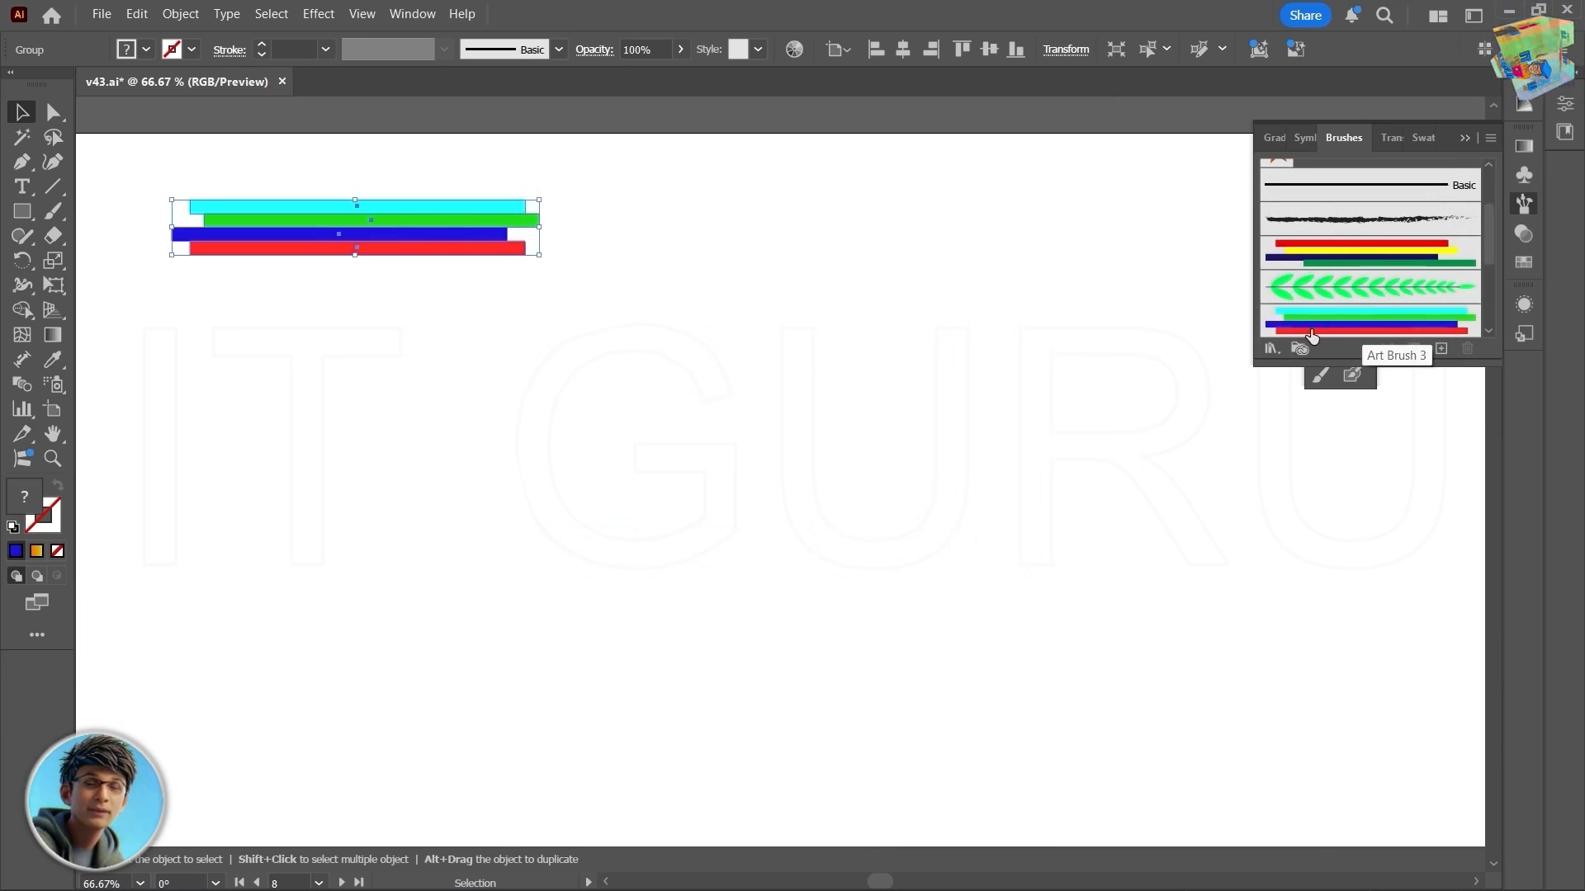
Step: Draw a rectangle below the bars, swap it to a blue stroke with no fill, and apply the new bar Art Brush
click(22, 213)
drag(204, 345, 585, 681)
click(57, 489)
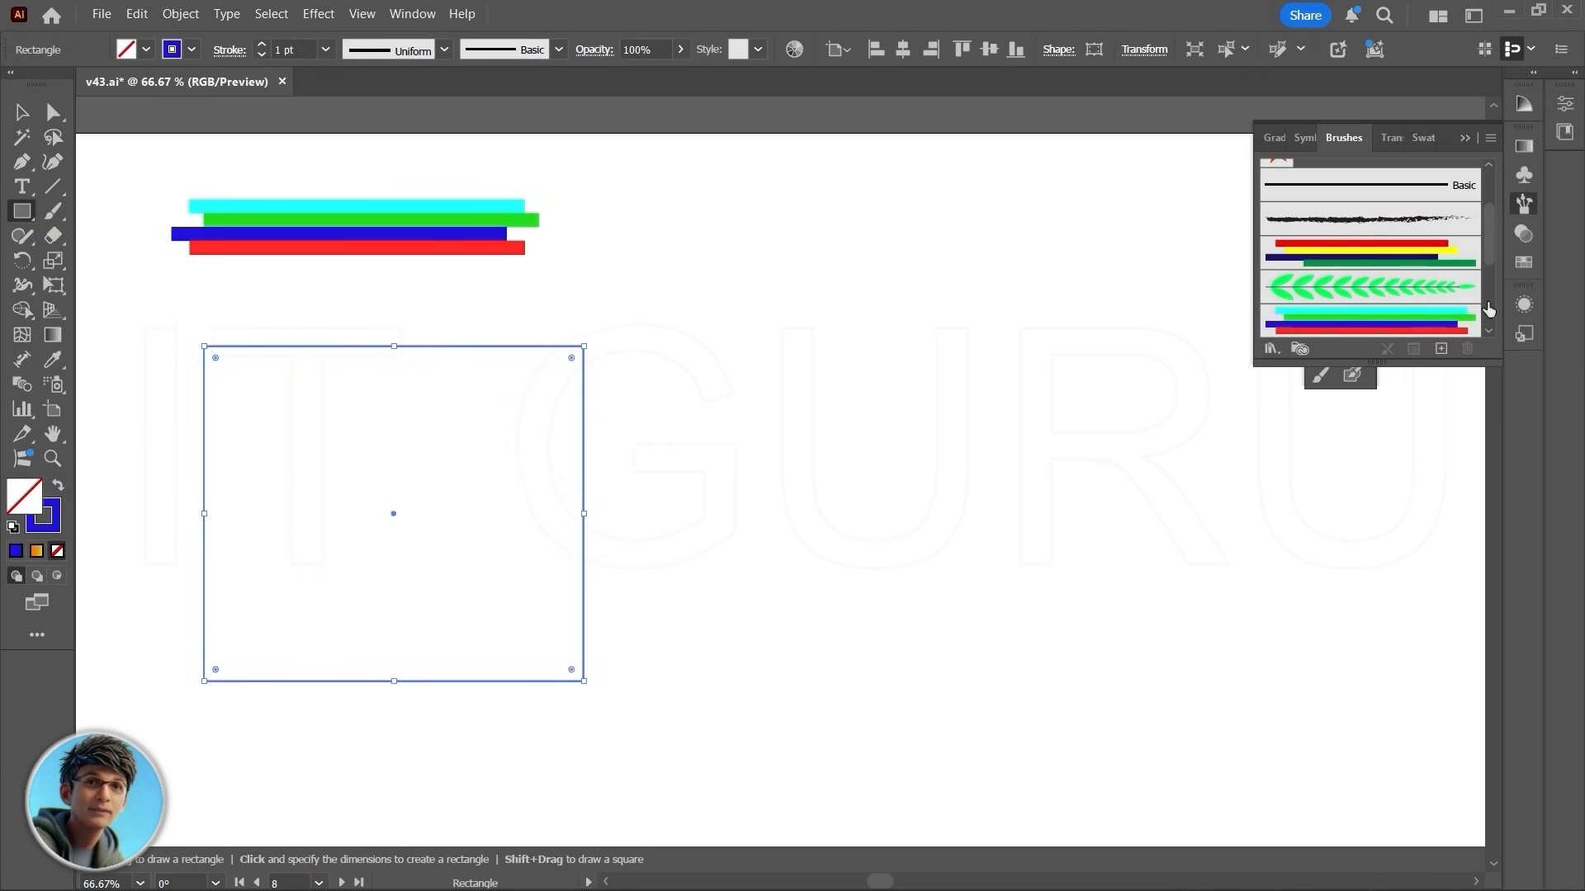
click(1357, 333)
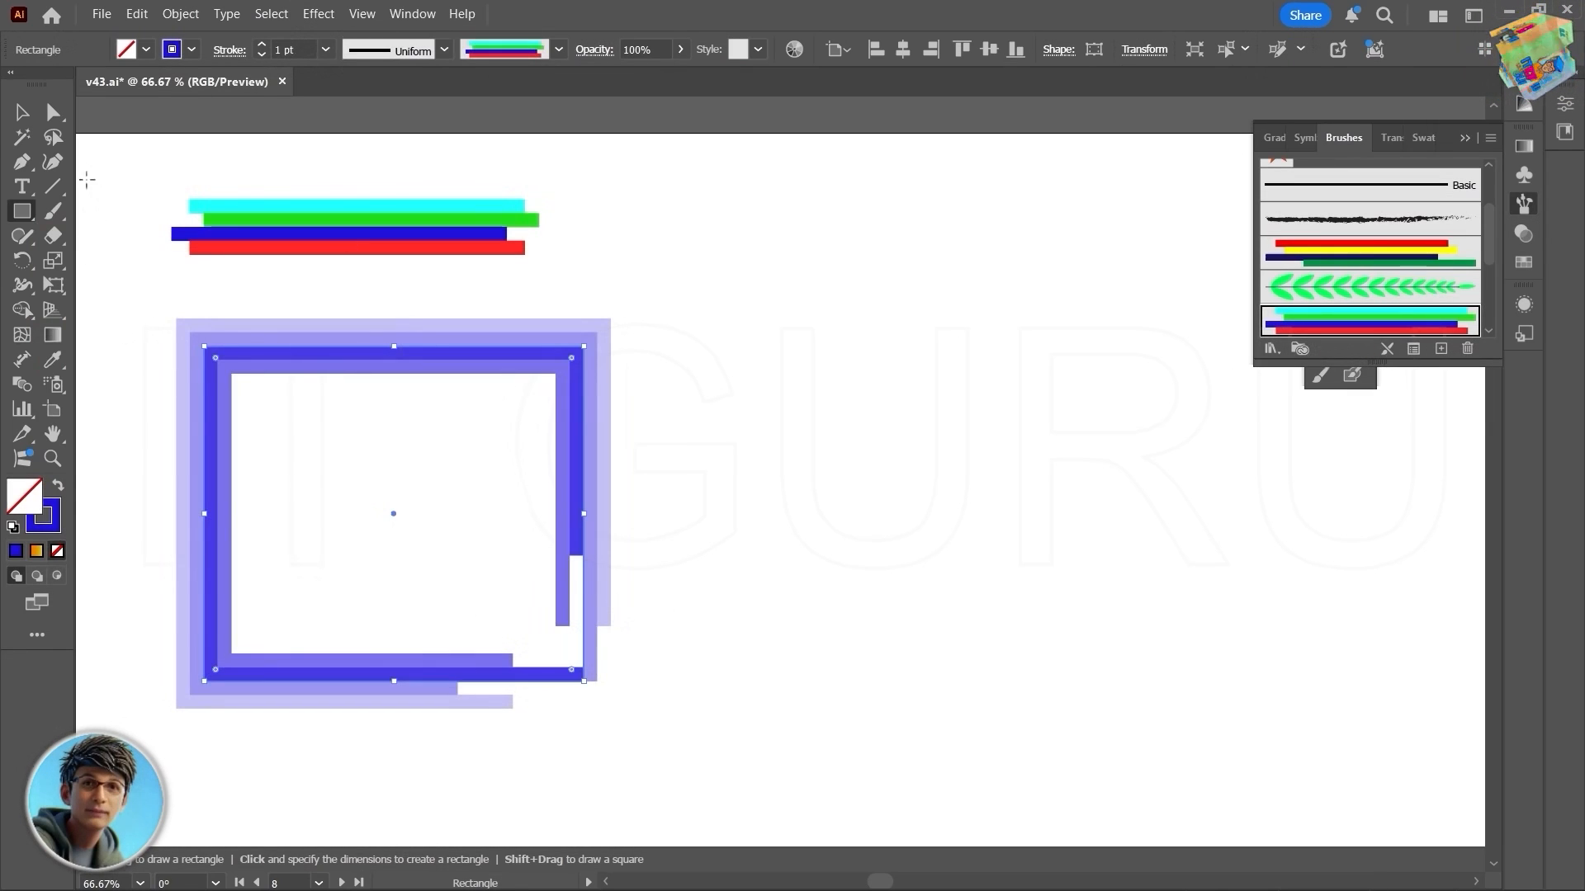
Step: Reselect the brushed rectangle and move it slightly to the left
click(23, 111)
click(611, 540)
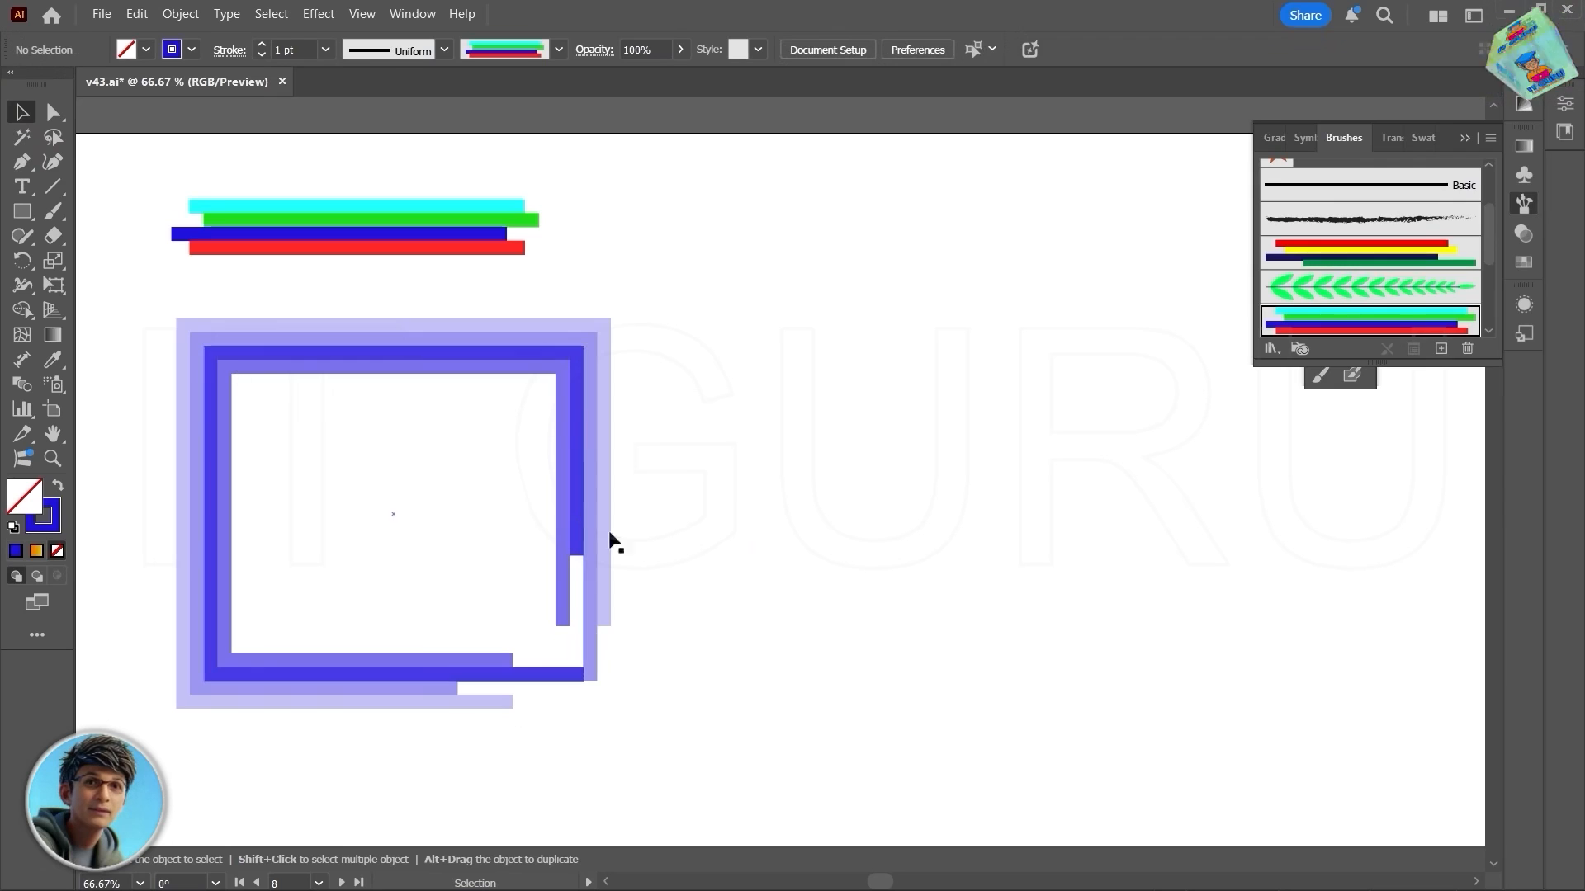
click(581, 417)
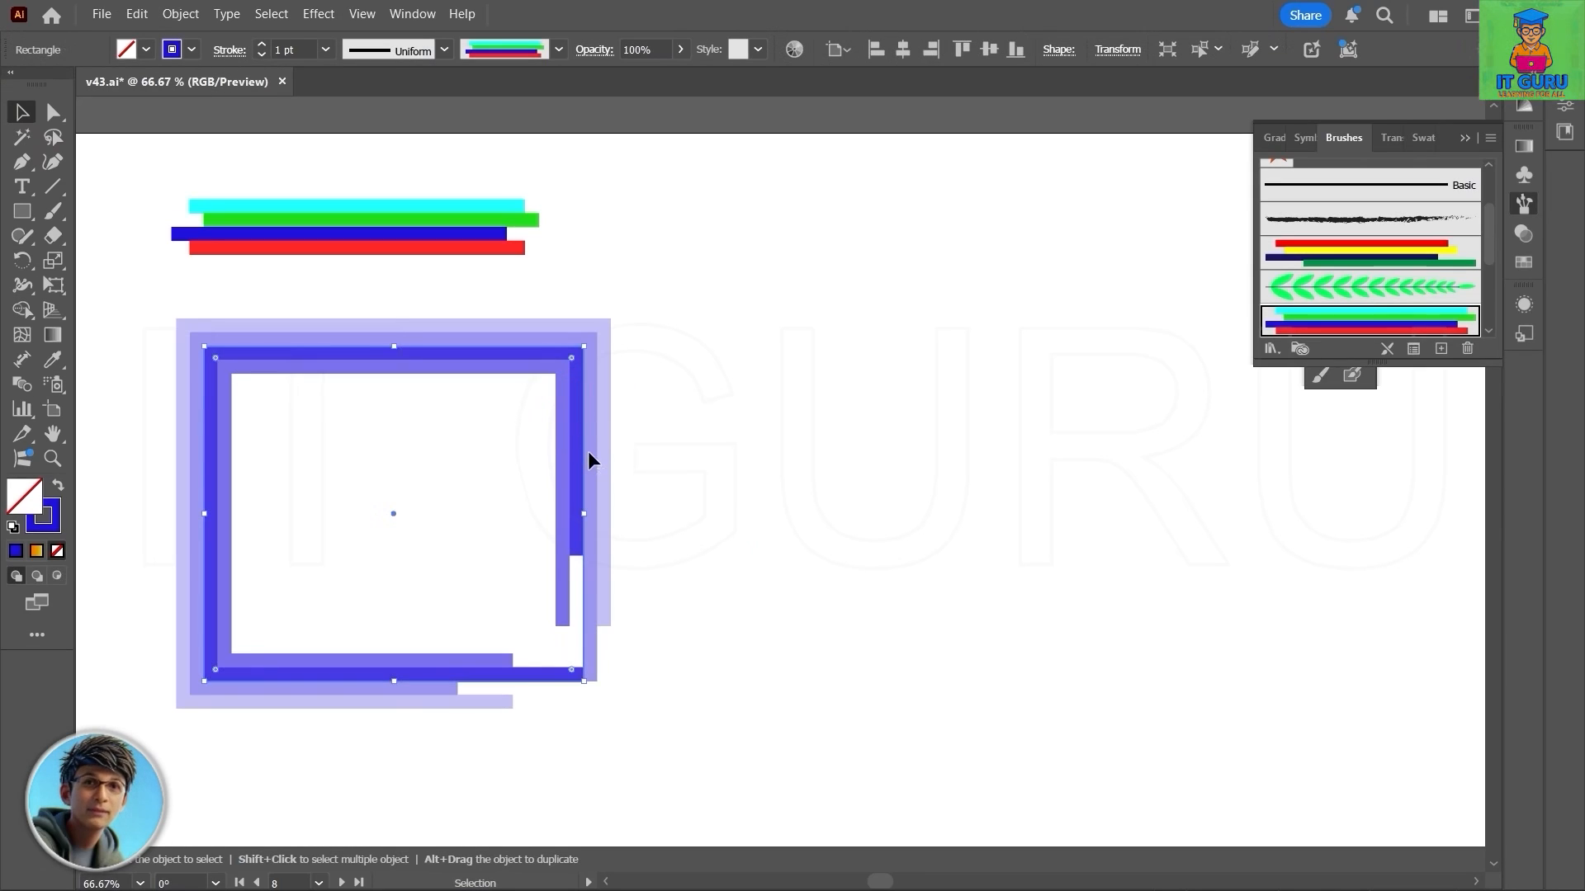
drag(588, 450, 544, 445)
Step: Draw a blue-stroked circle to the right of the brushed rectangle and delete its top anchor point to make a lower semicircle
drag(23, 210, 159, 210)
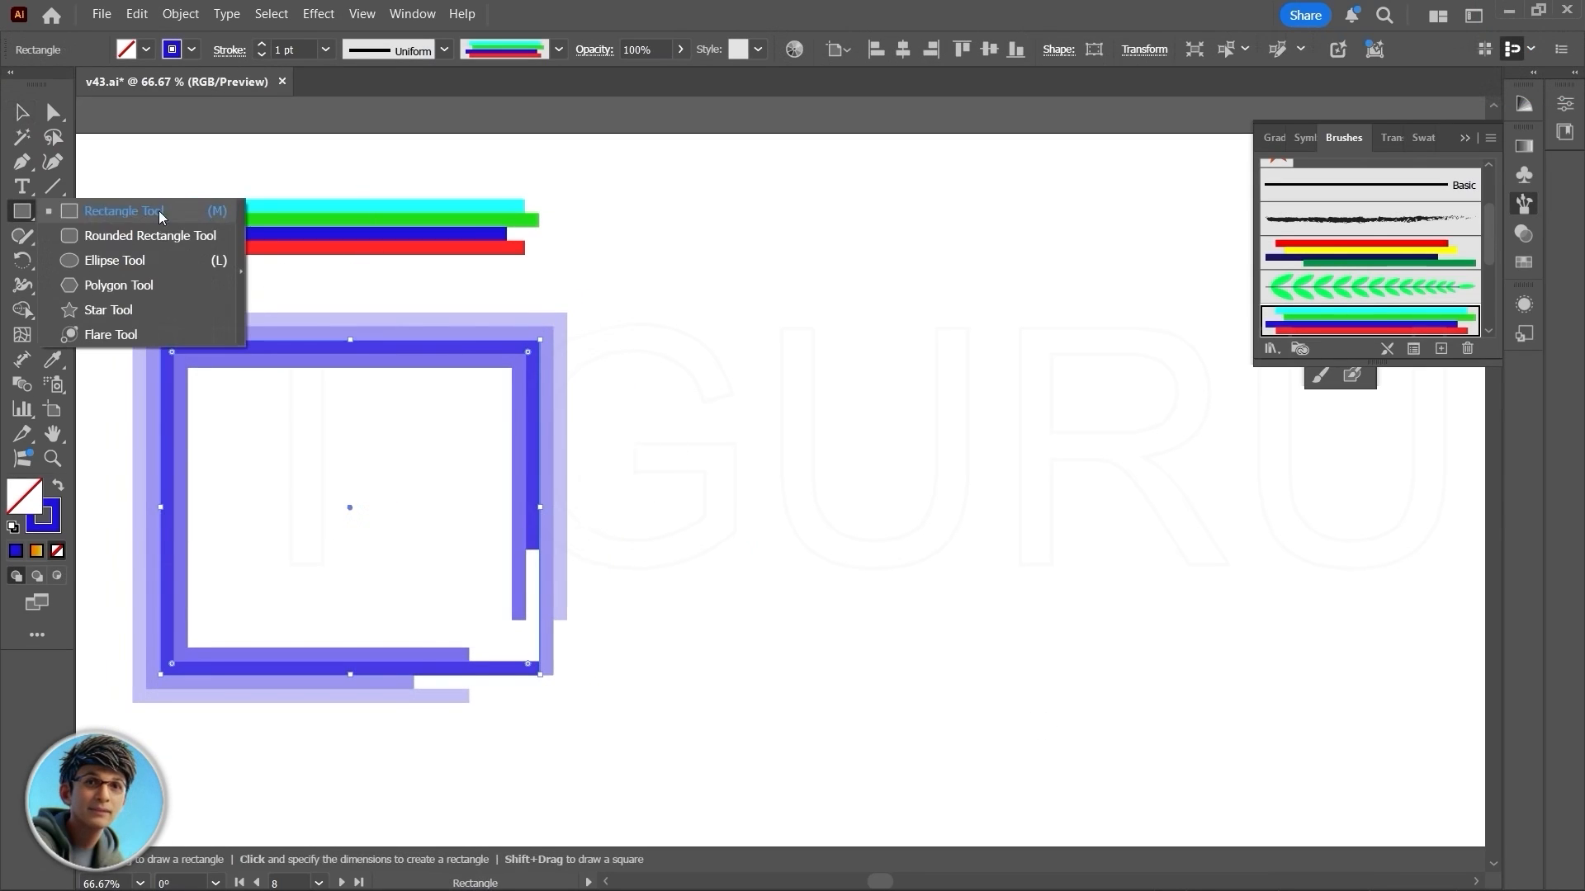
click(120, 262)
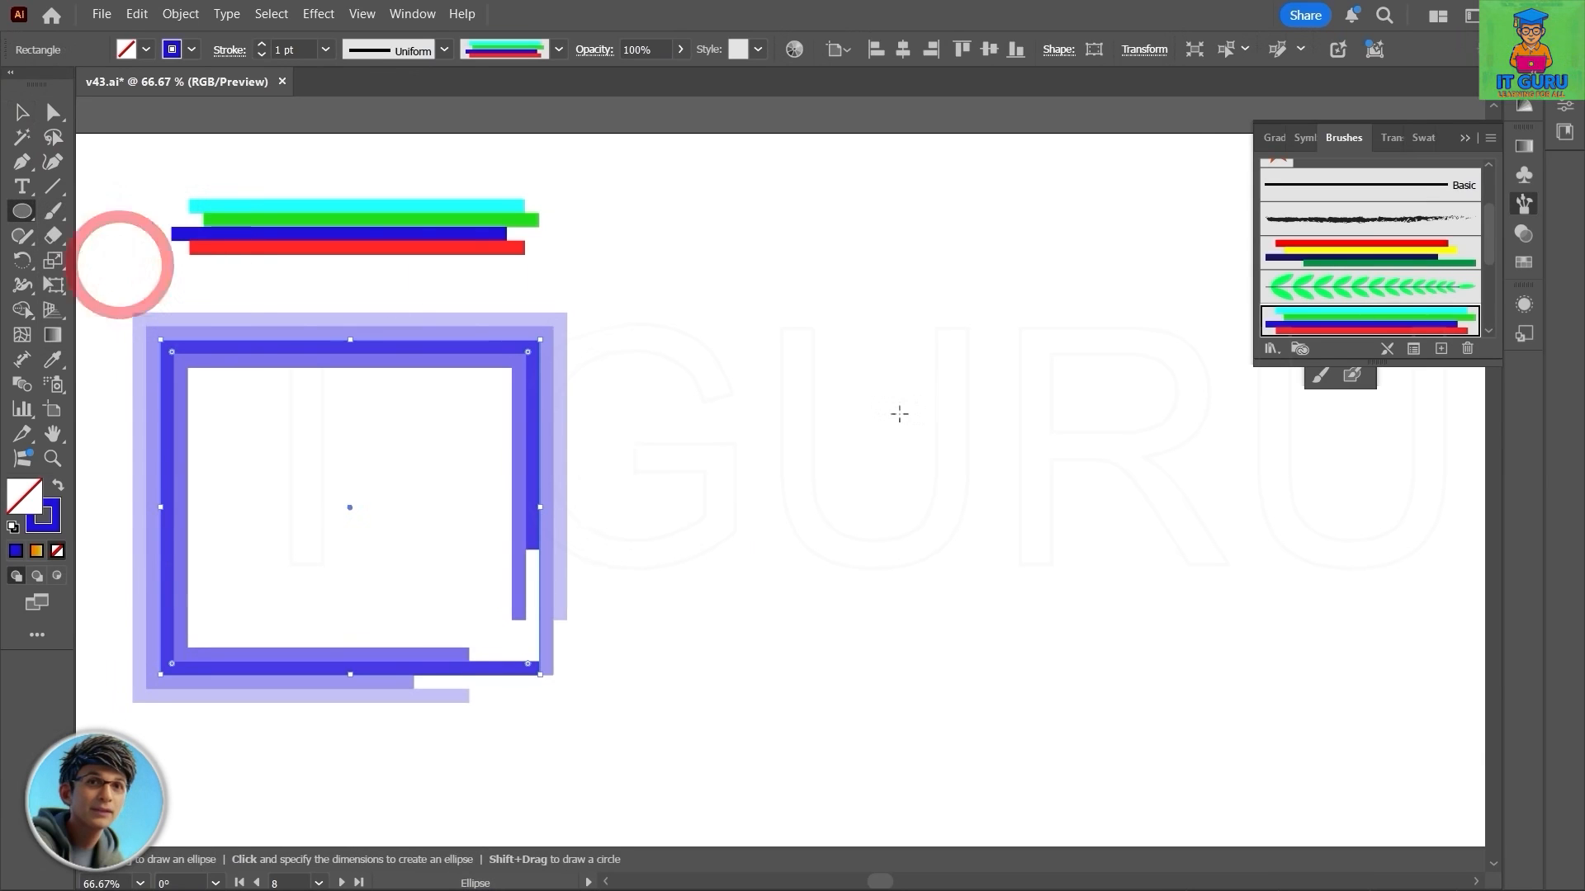
mouse_move(809, 353)
mouse_down()
mouse_move(1109, 564)
mouse_move(1241, 785)
mouse_up()
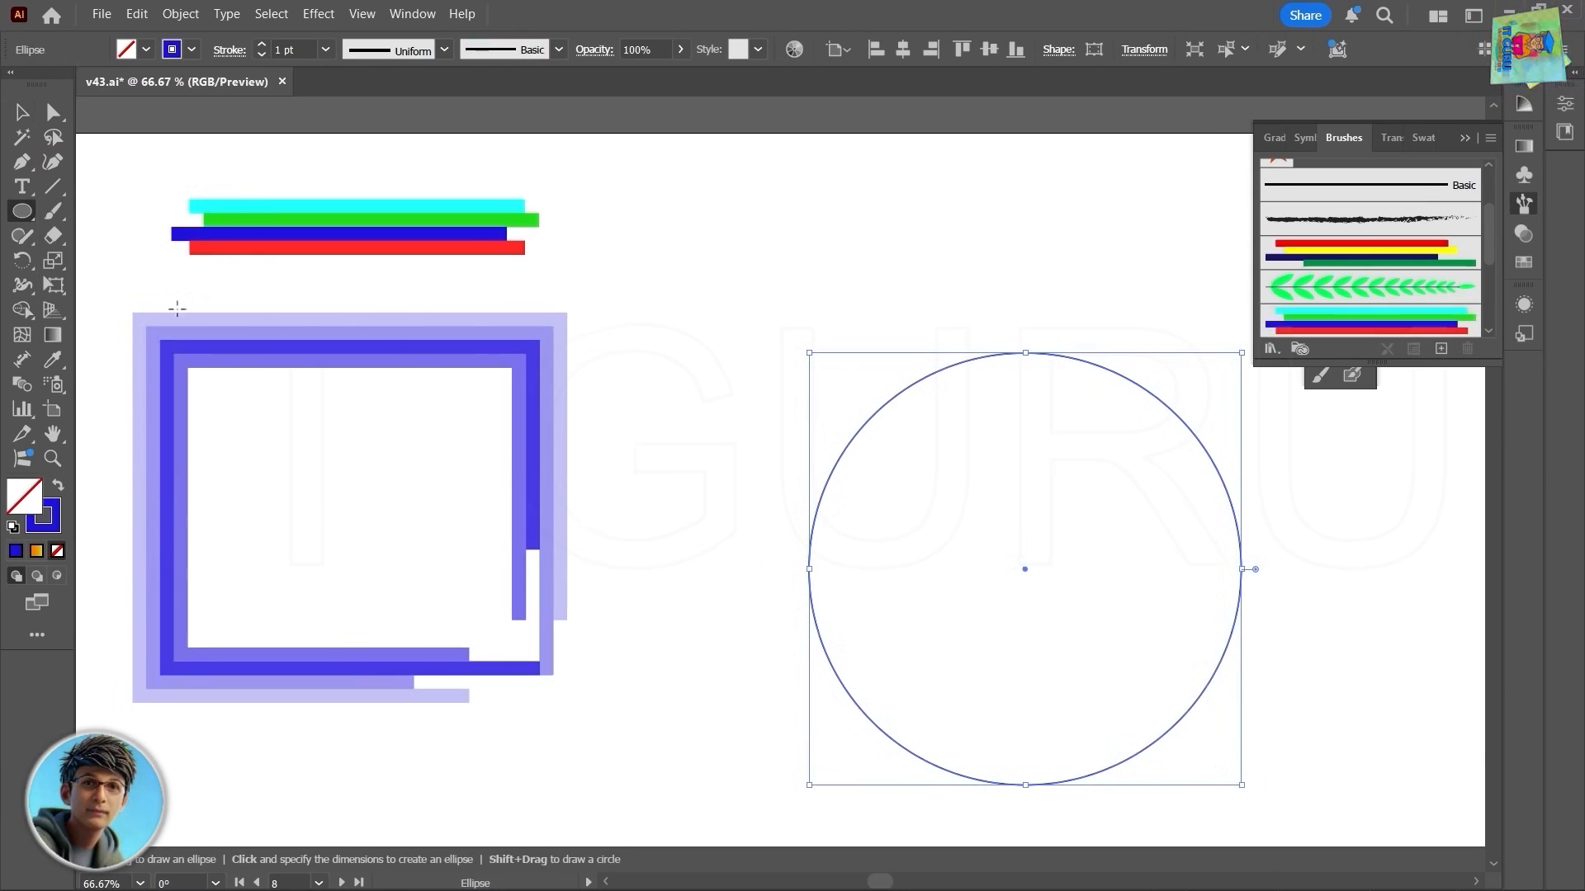
click(53, 111)
drag(700, 272, 1227, 371)
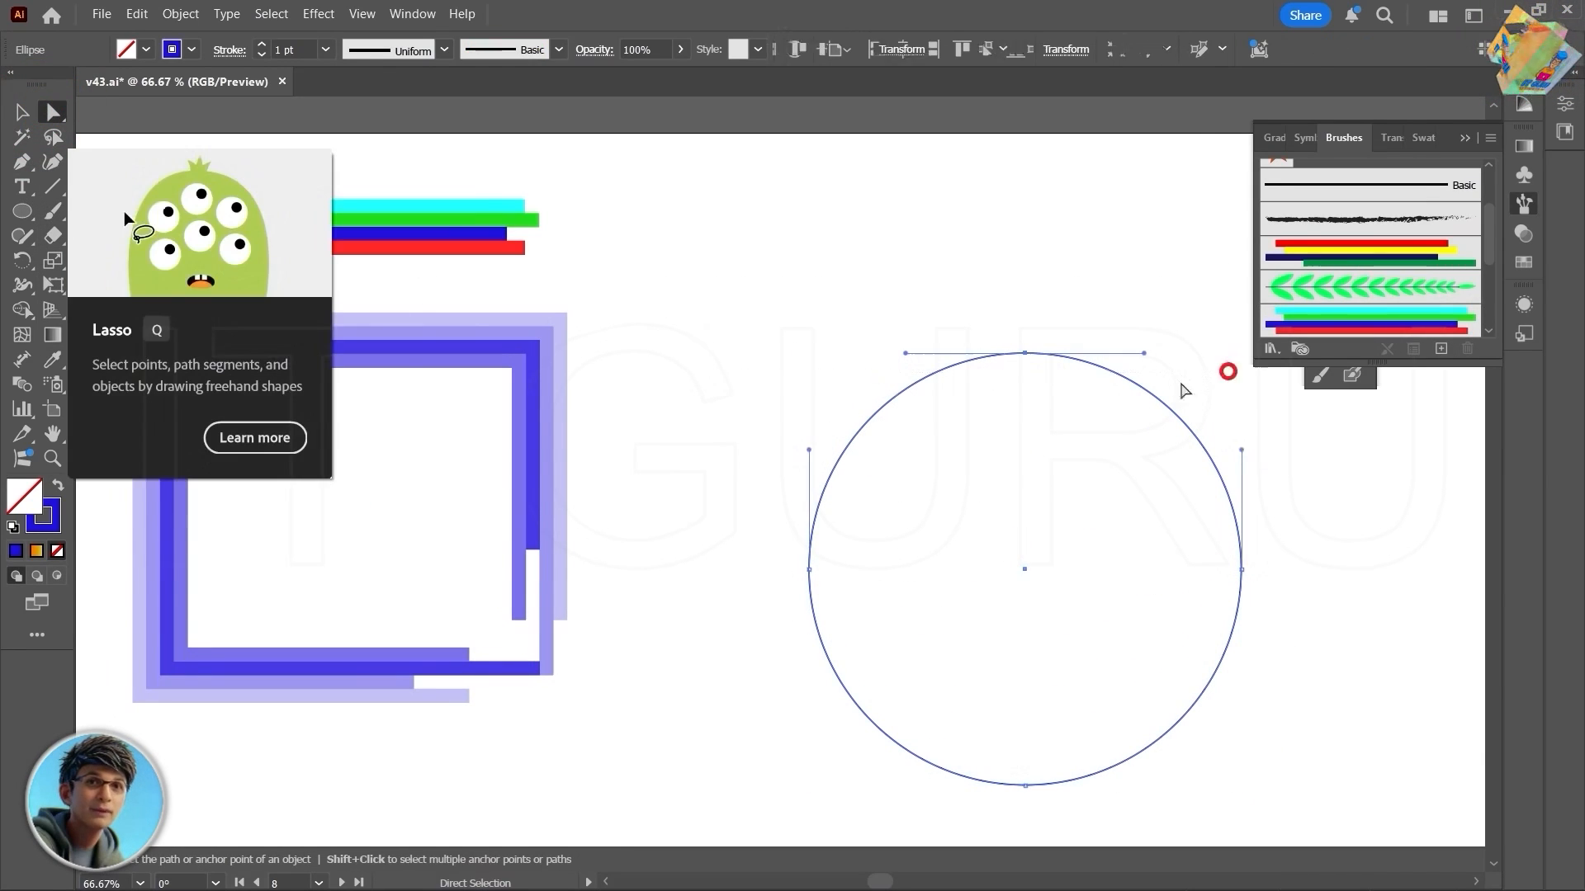
key(Delete)
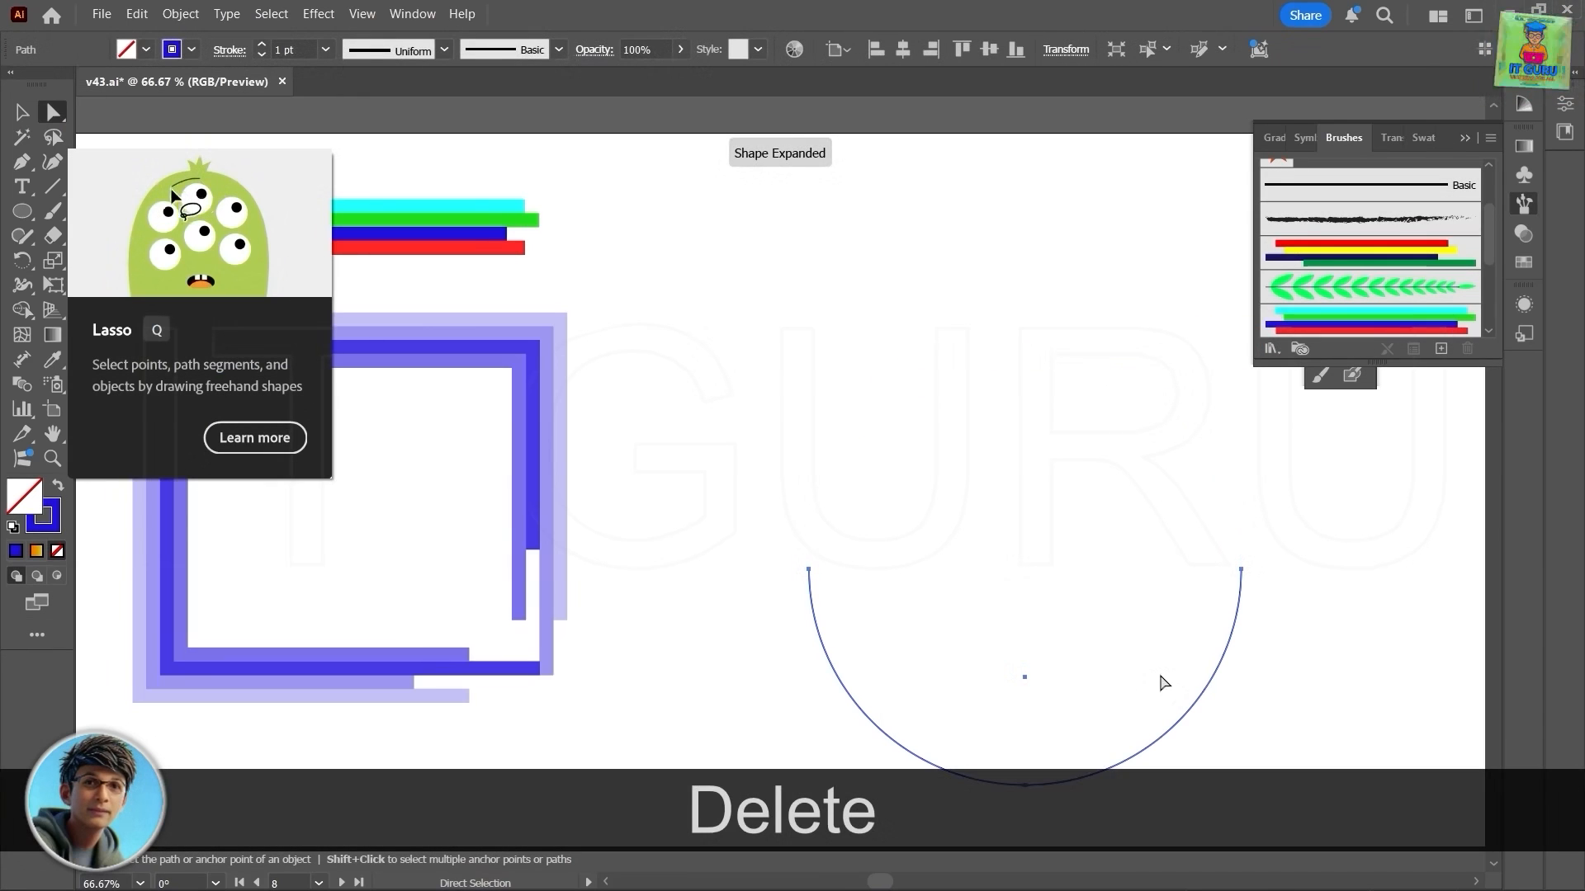
Step: Apply the new bar Art Brush to the open semicircle path
drag(1163, 684, 823, 388)
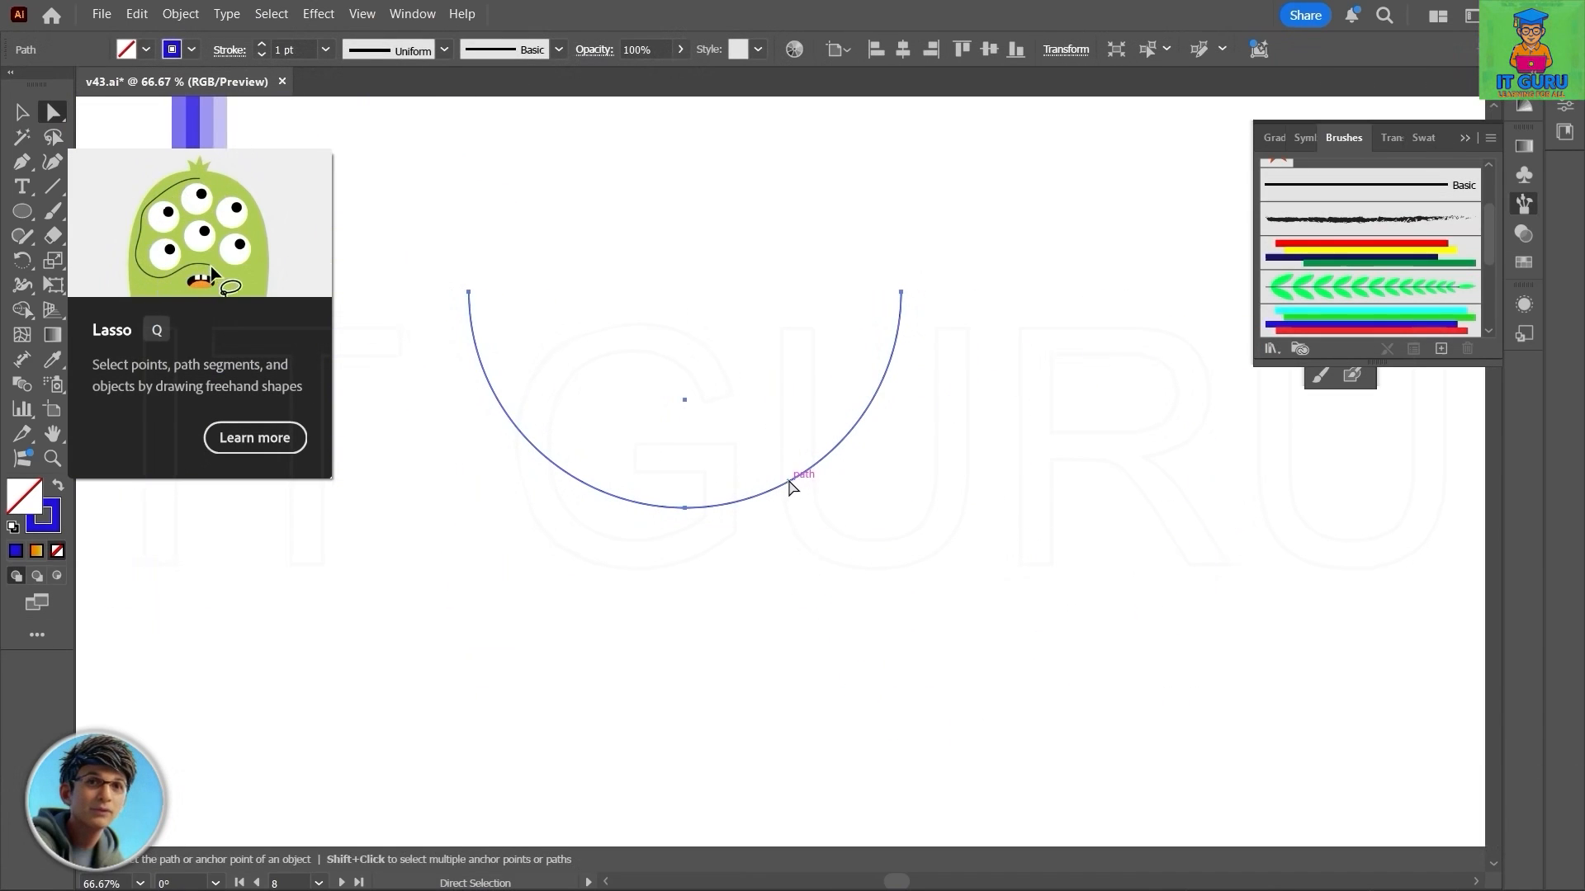
click(1371, 320)
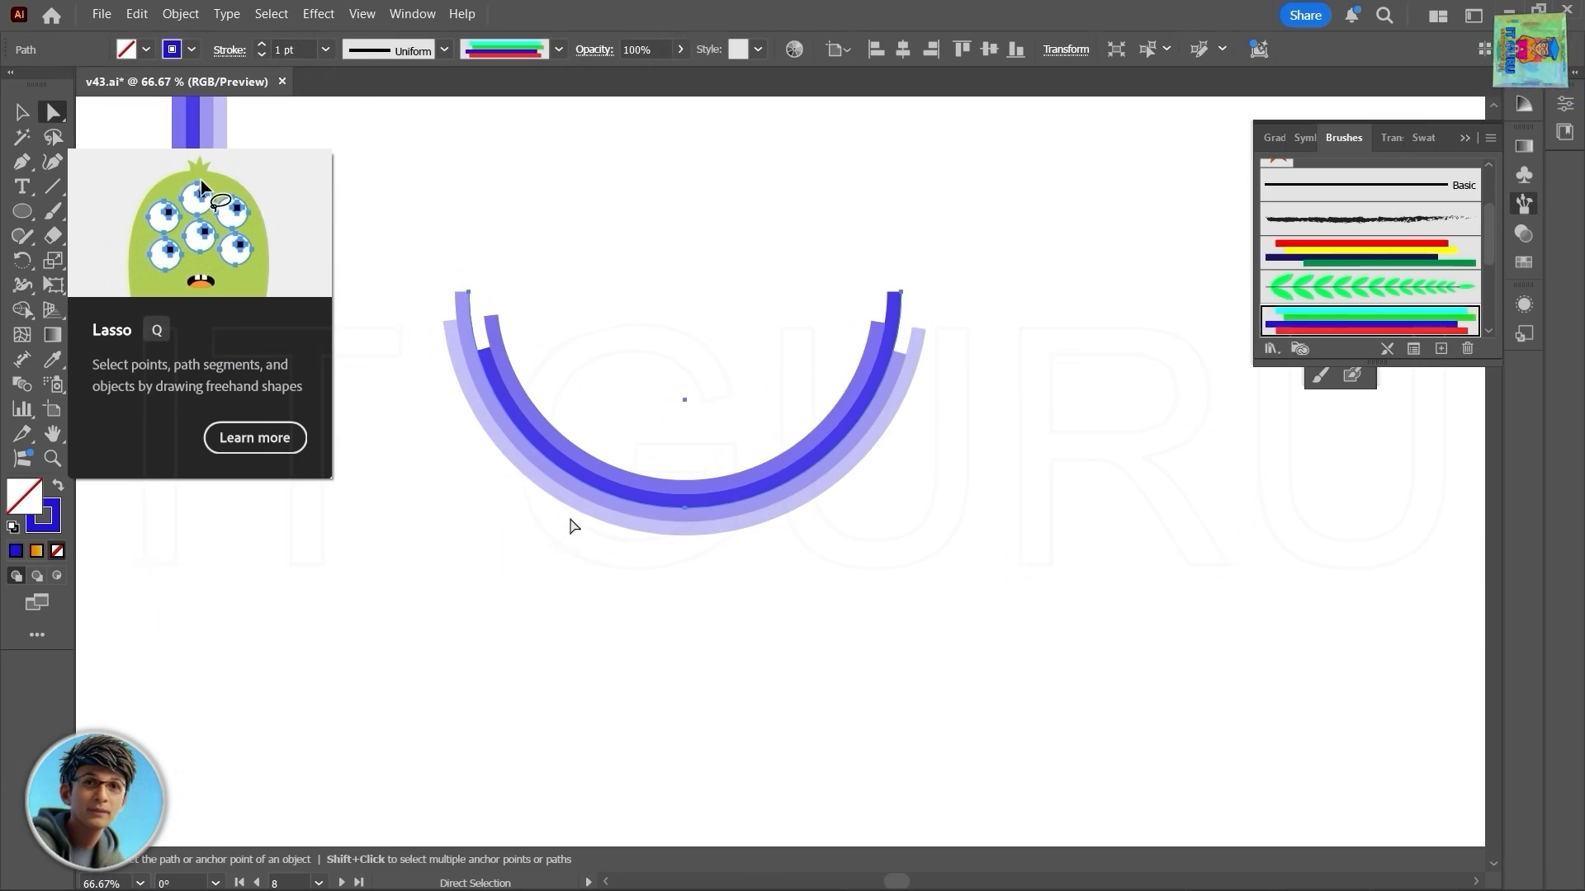
key(v)
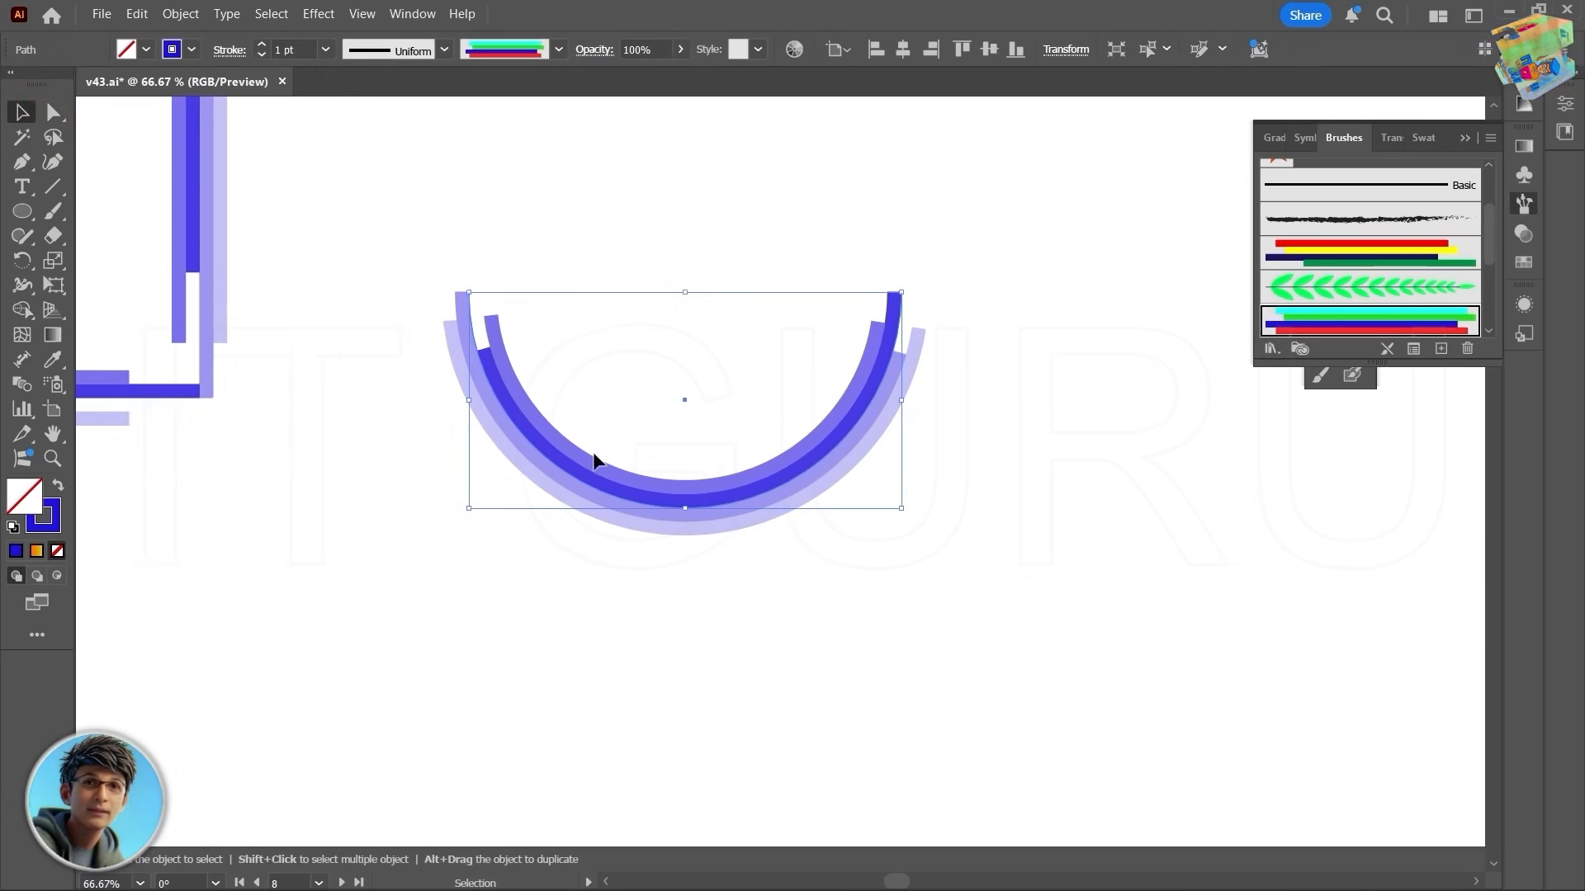
Step: Isolate the brushed semicircle and open its stroke color for editing
double_click(662, 492)
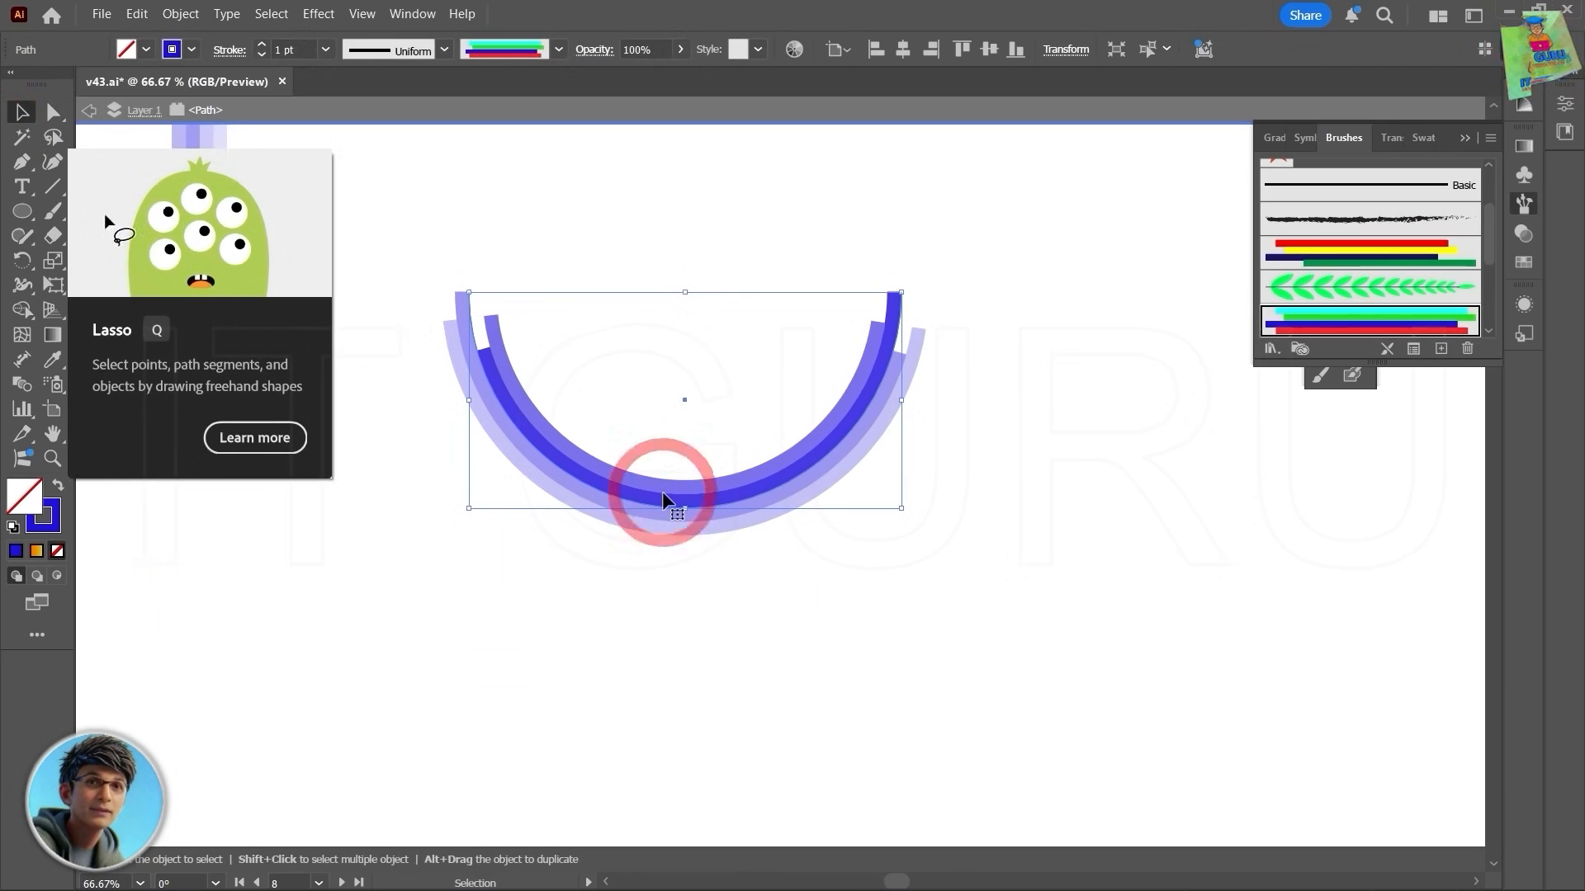
click(48, 528)
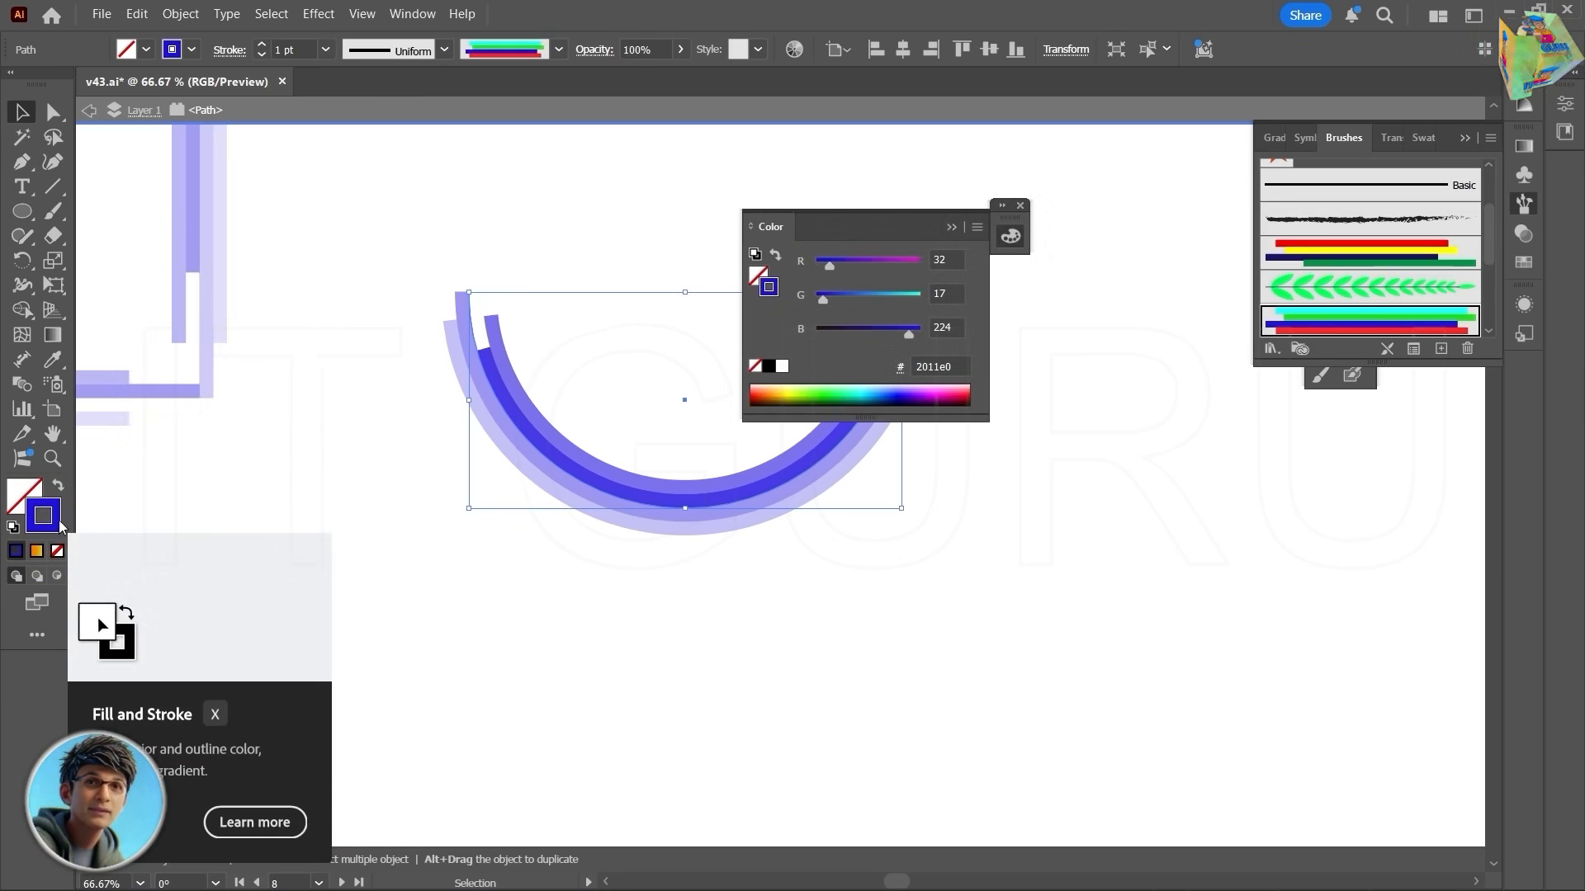
Step: Recolor the selected arc's stroke, trying several hues and finishing with the pink-red #ff456a
click(832, 393)
click(876, 399)
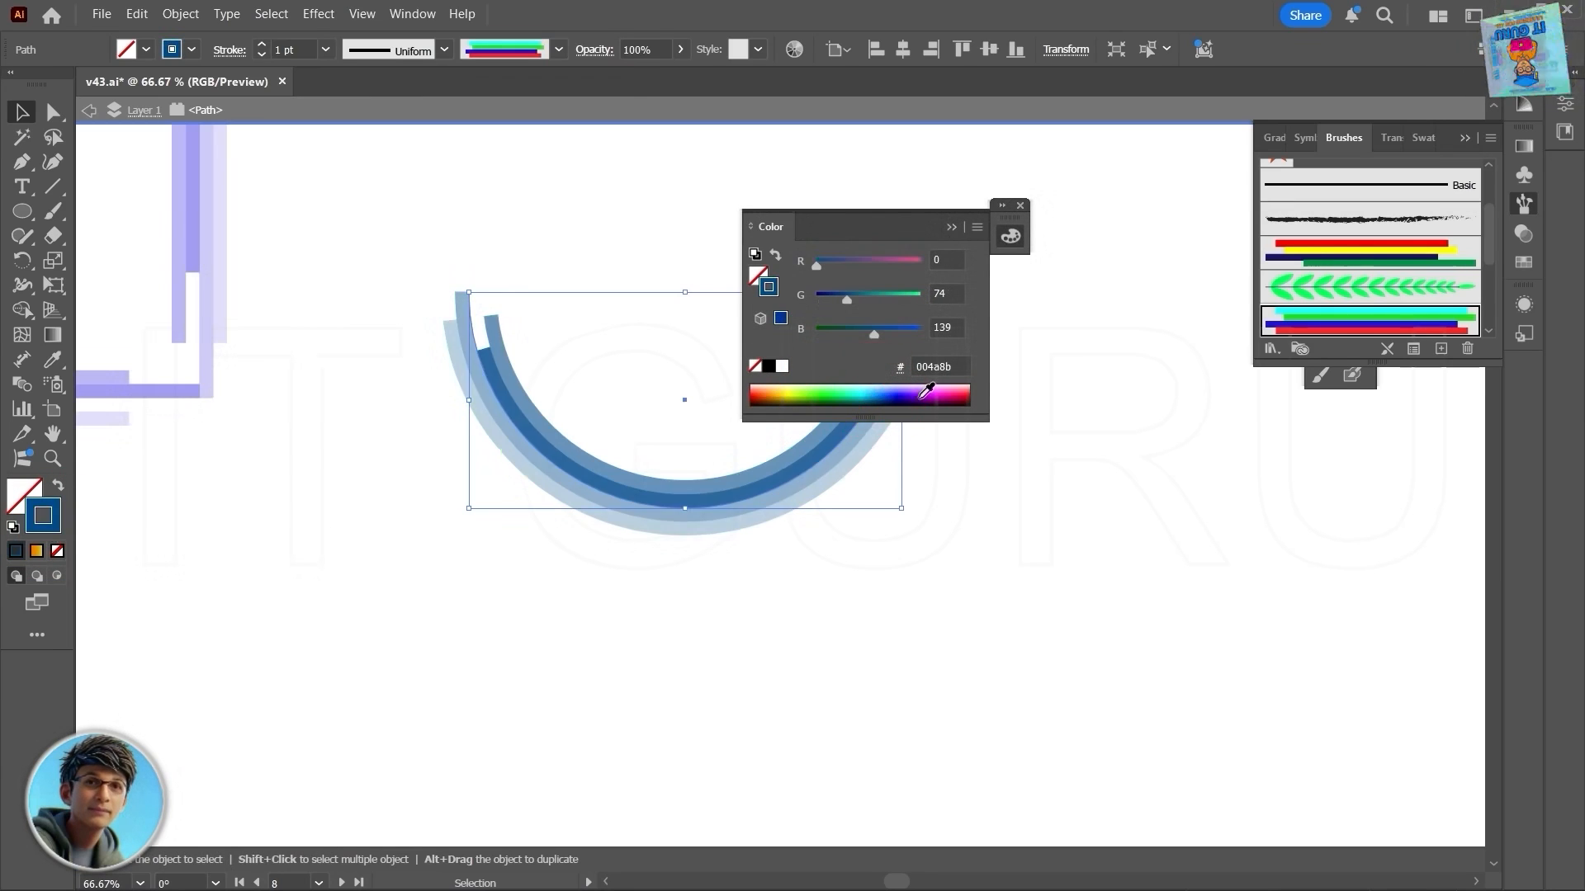
click(922, 400)
click(948, 394)
click(965, 388)
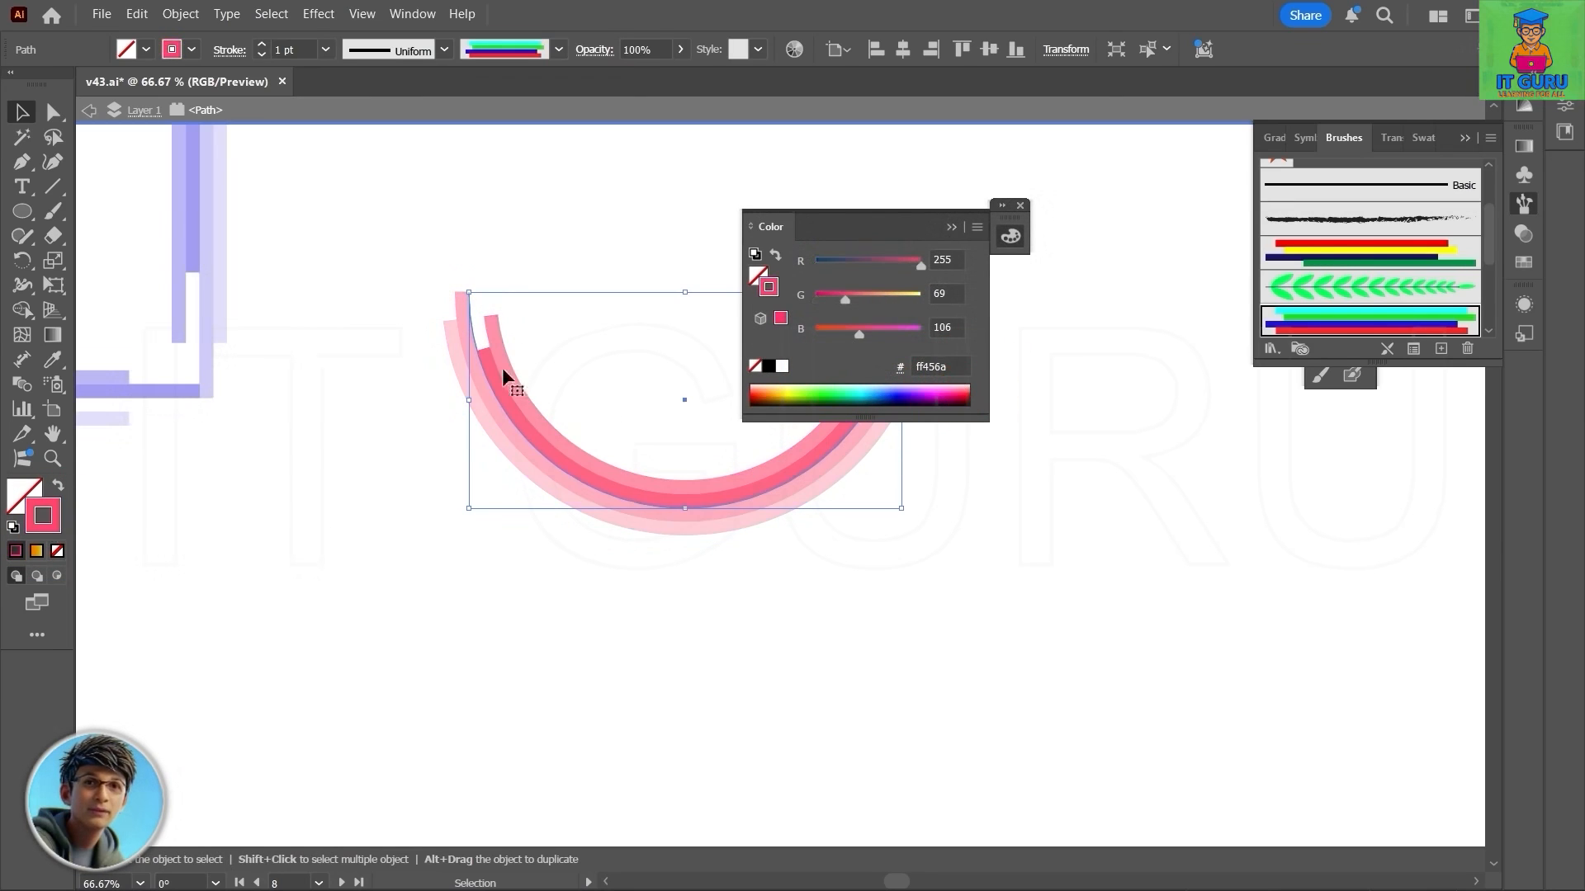
click(952, 229)
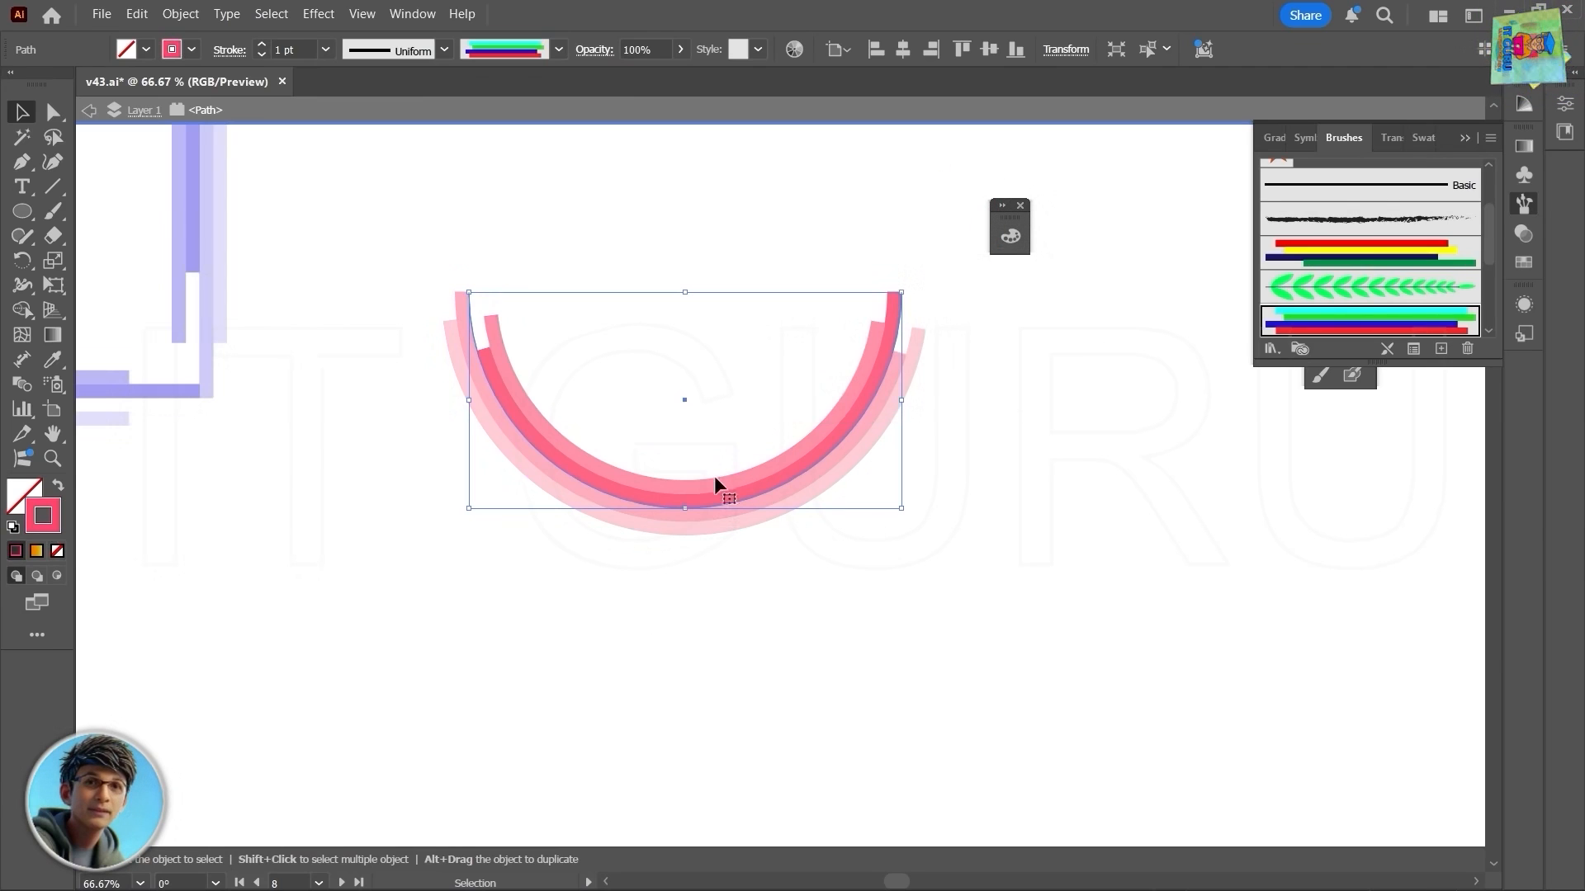
Step: Move the arc up and paint four wavy Paintbrush strokes with the multicolour stripe art brush in the empty space around it
mouse_move(714, 482)
mouse_down()
mouse_move(799, 400)
mouse_move(857, 302)
mouse_up()
click(52, 211)
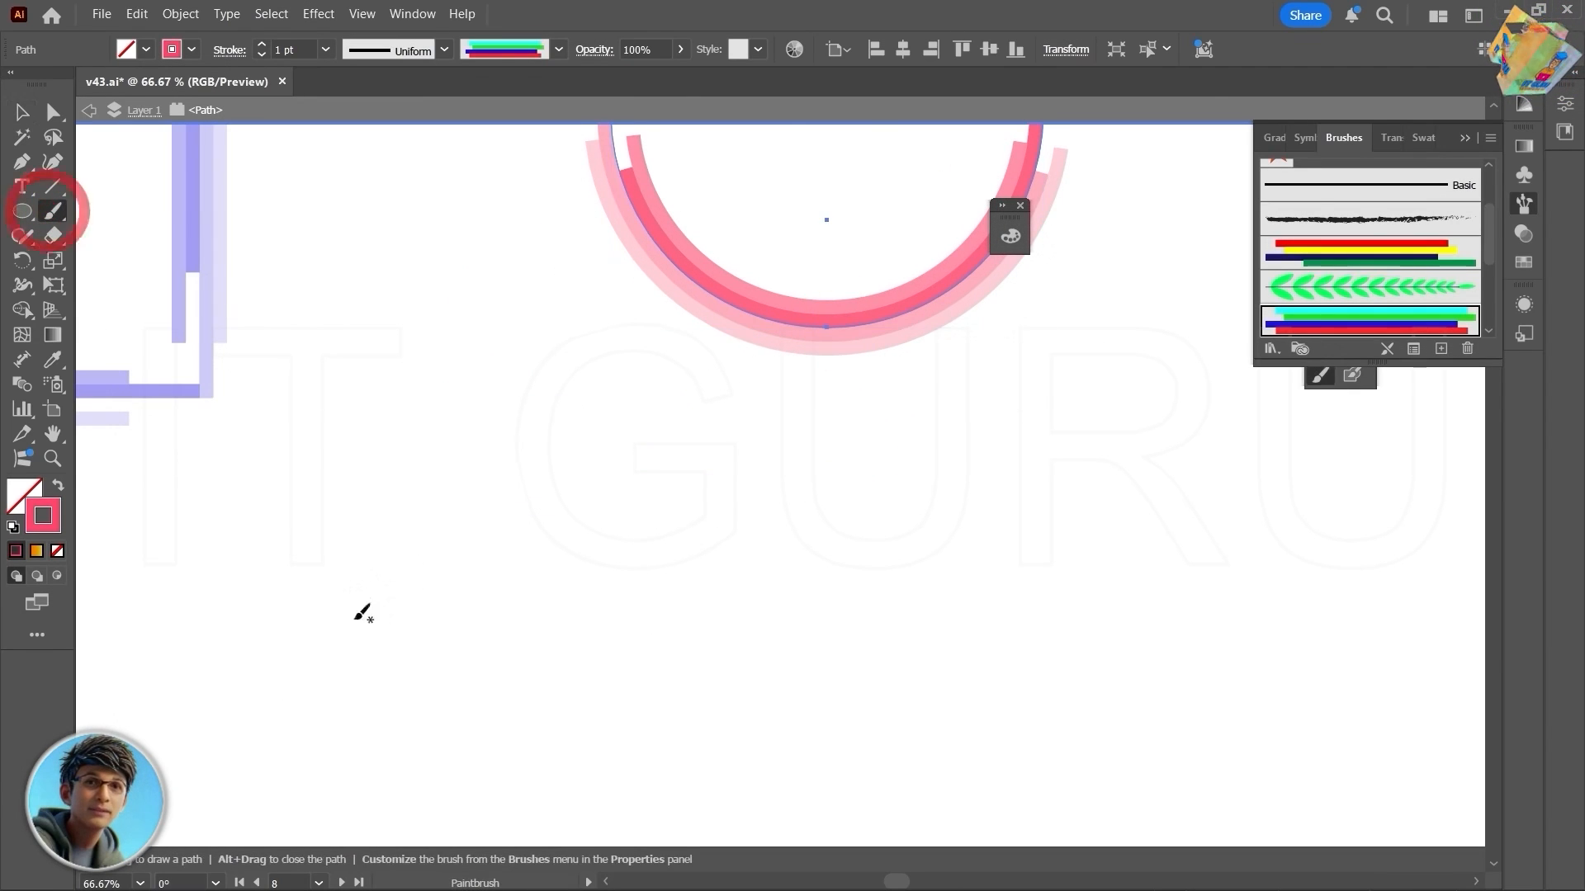
mouse_move(216, 733)
mouse_down()
mouse_move(263, 633)
mouse_move(830, 510)
mouse_up()
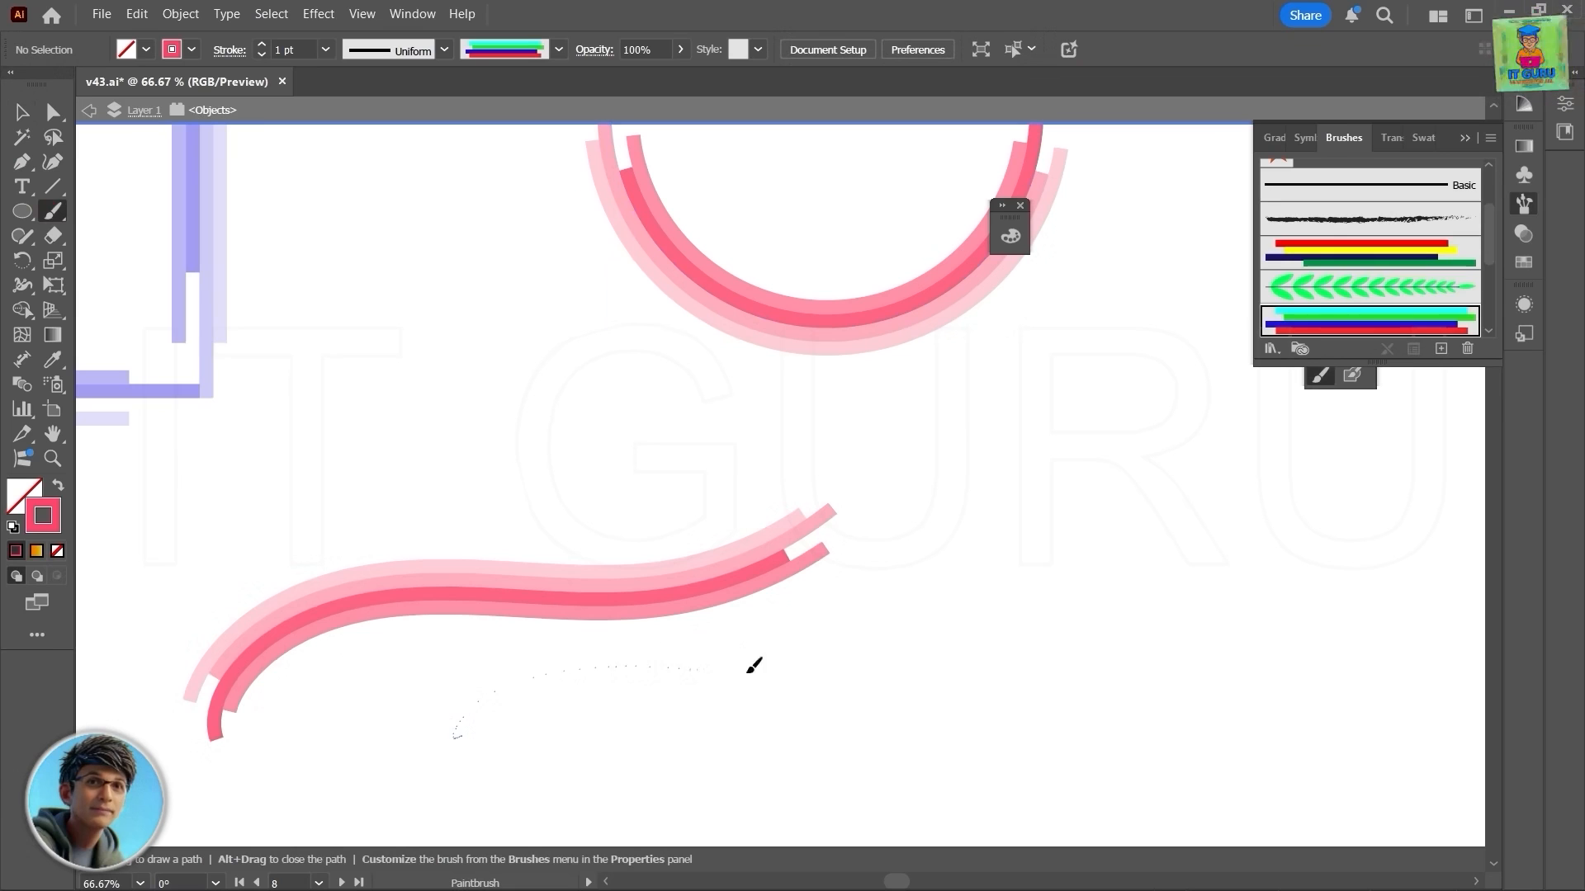
drag(754, 665, 1050, 538)
drag(496, 437, 1106, 359)
drag(1408, 488, 941, 489)
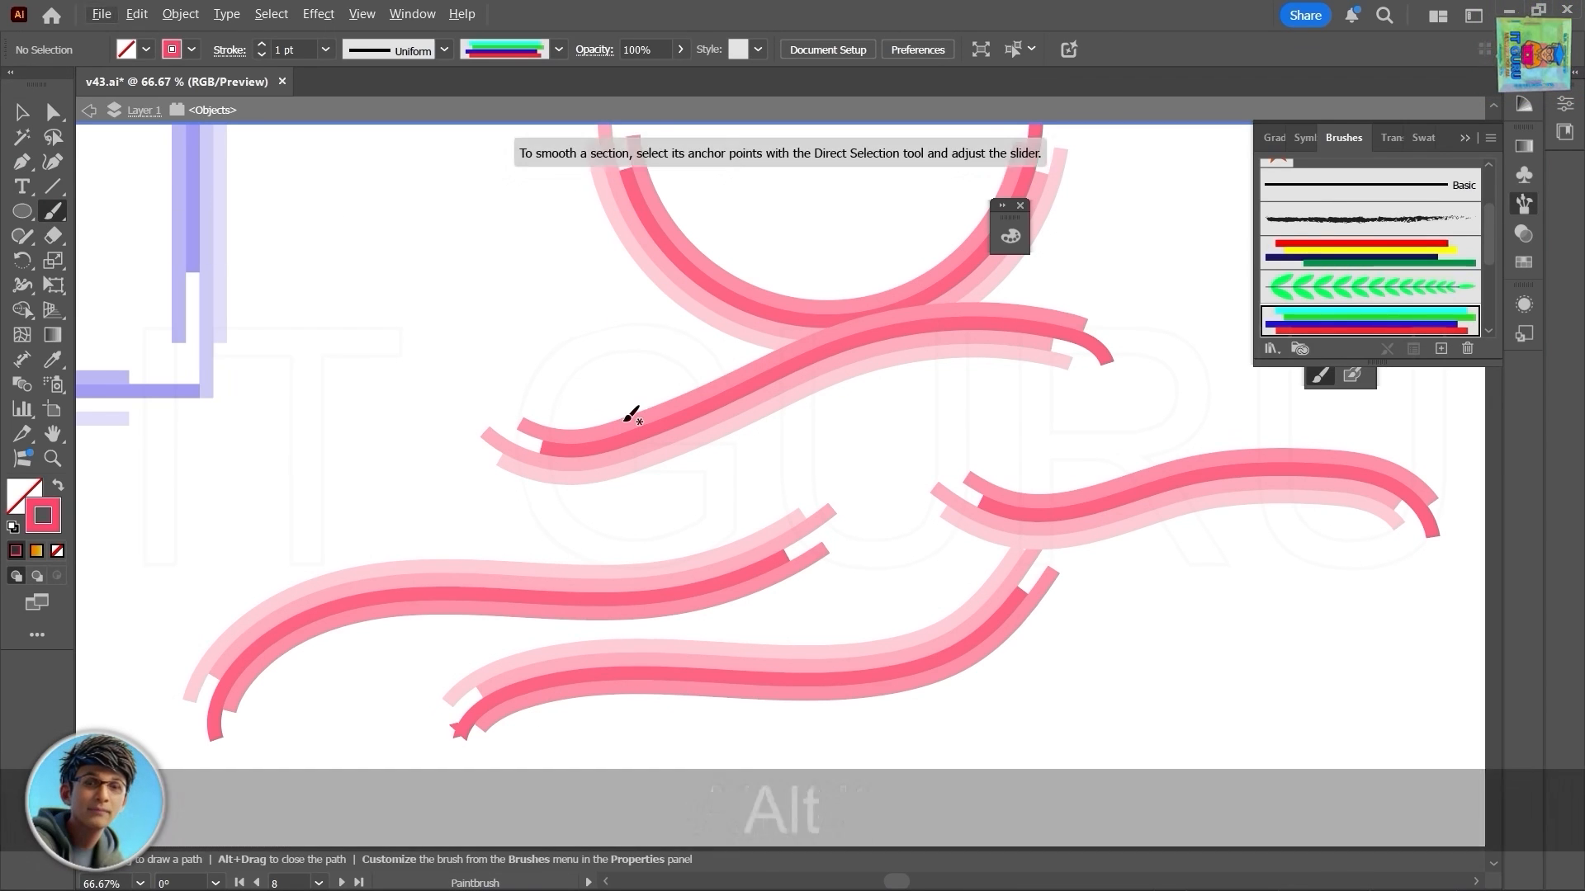
Step: Delete all the artwork on artboard 8, including the blue square frame, the arc and the pink brush strokes
scroll(632, 415, down, 6)
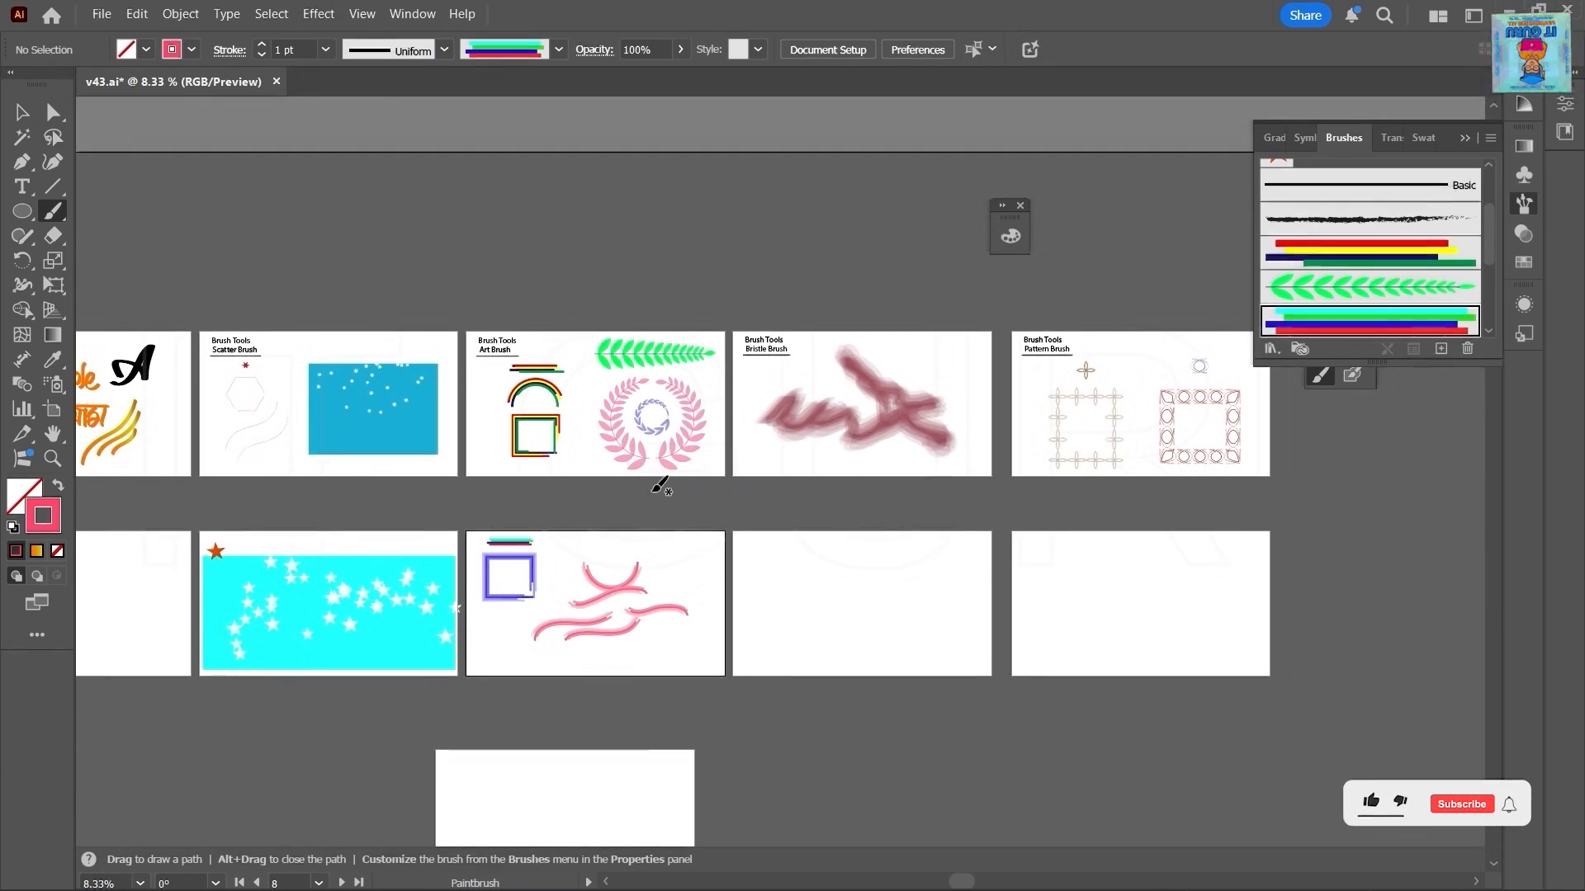
scroll(652, 487, up, 4)
scroll(646, 541, up, 3)
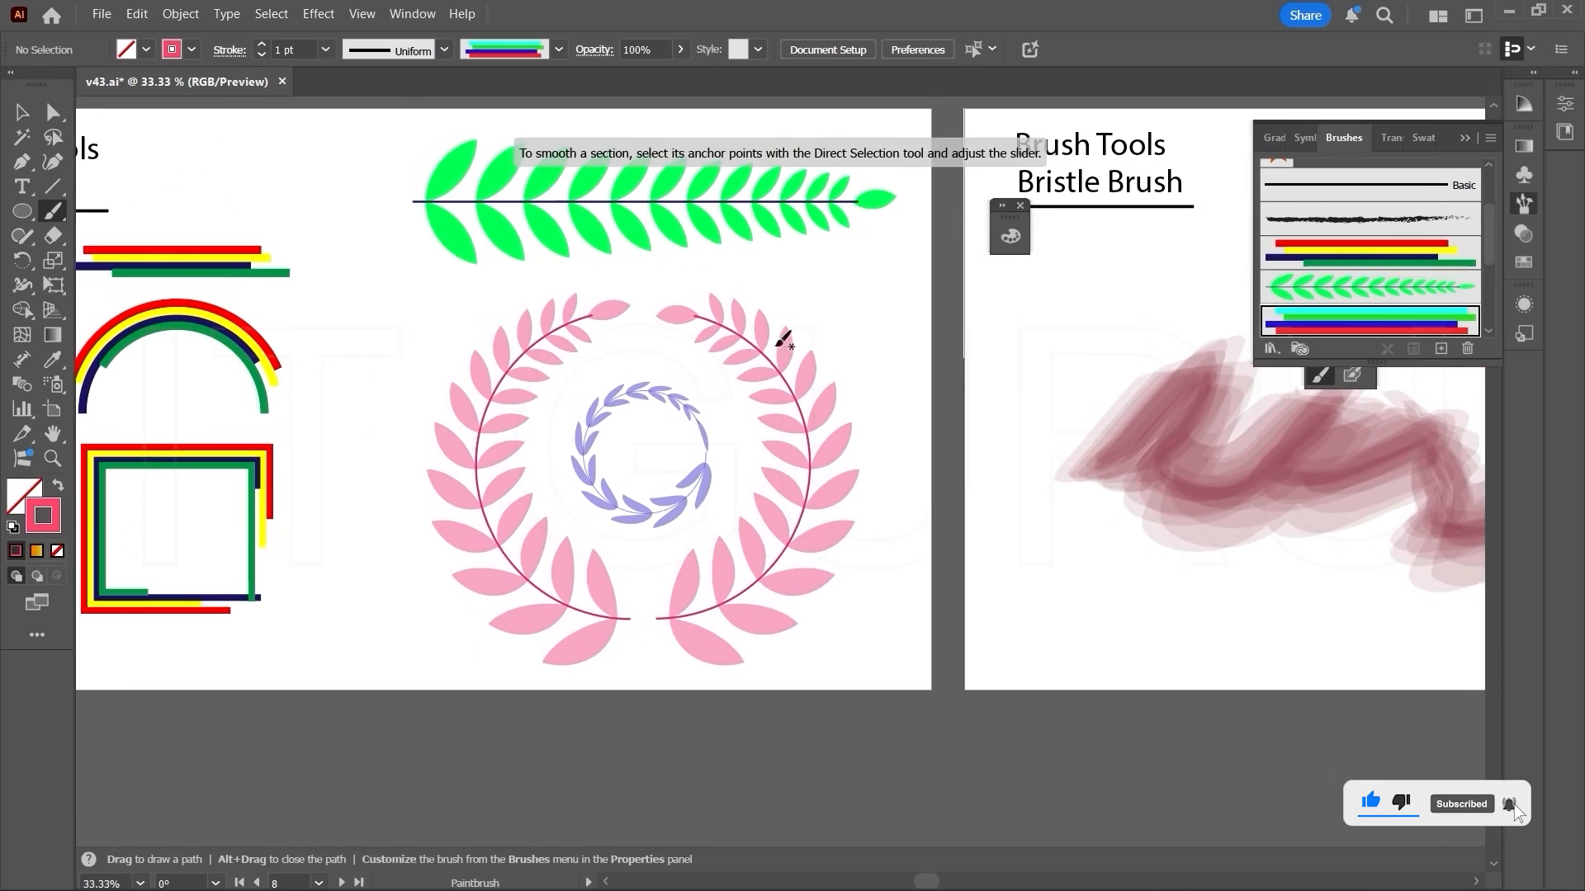
scroll(446, 235, up, 1)
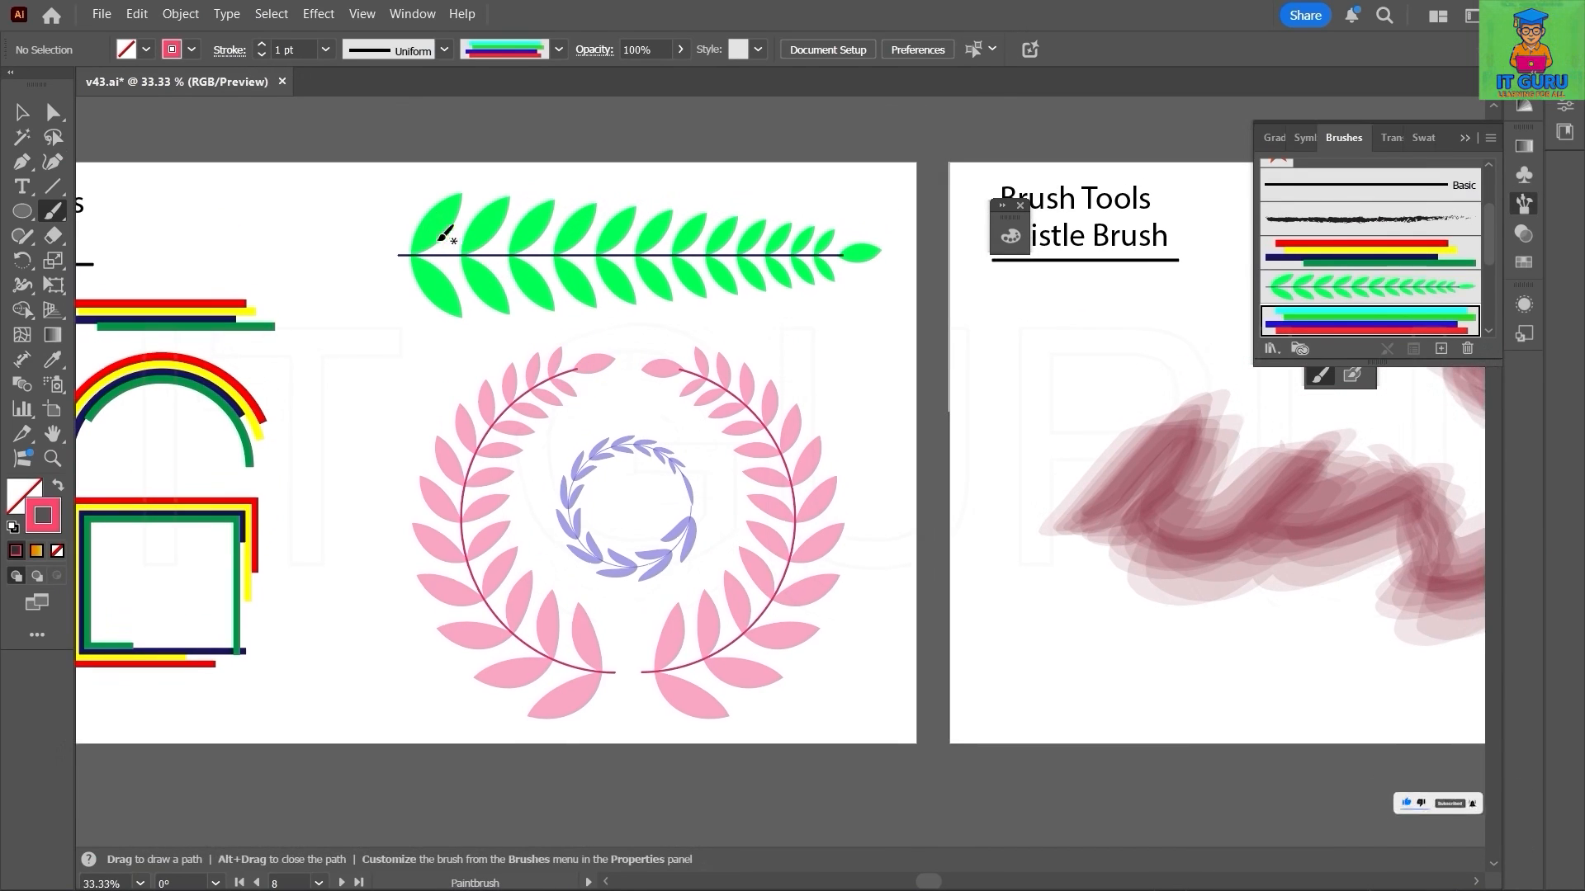
drag(761, 587, 781, 53)
drag(734, 434, 1024, 236)
key(v)
drag(239, 253, 1143, 751)
key(Delete)
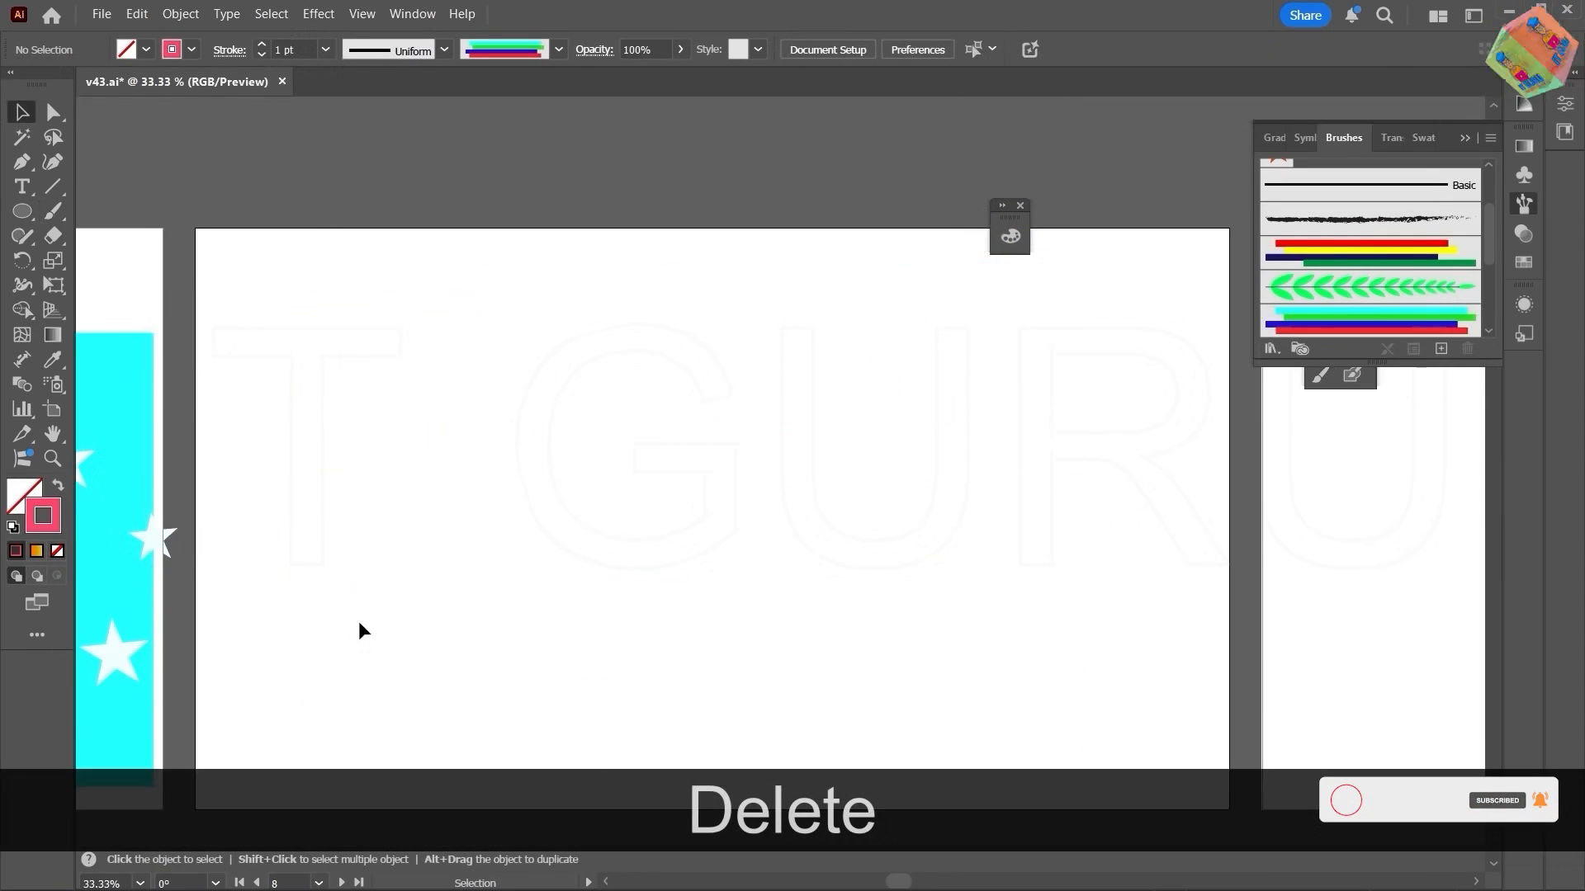
Step: Draw a circle about 322 pt in diameter on the empty artboard with fill #3cd33c and no stroke
click(21, 213)
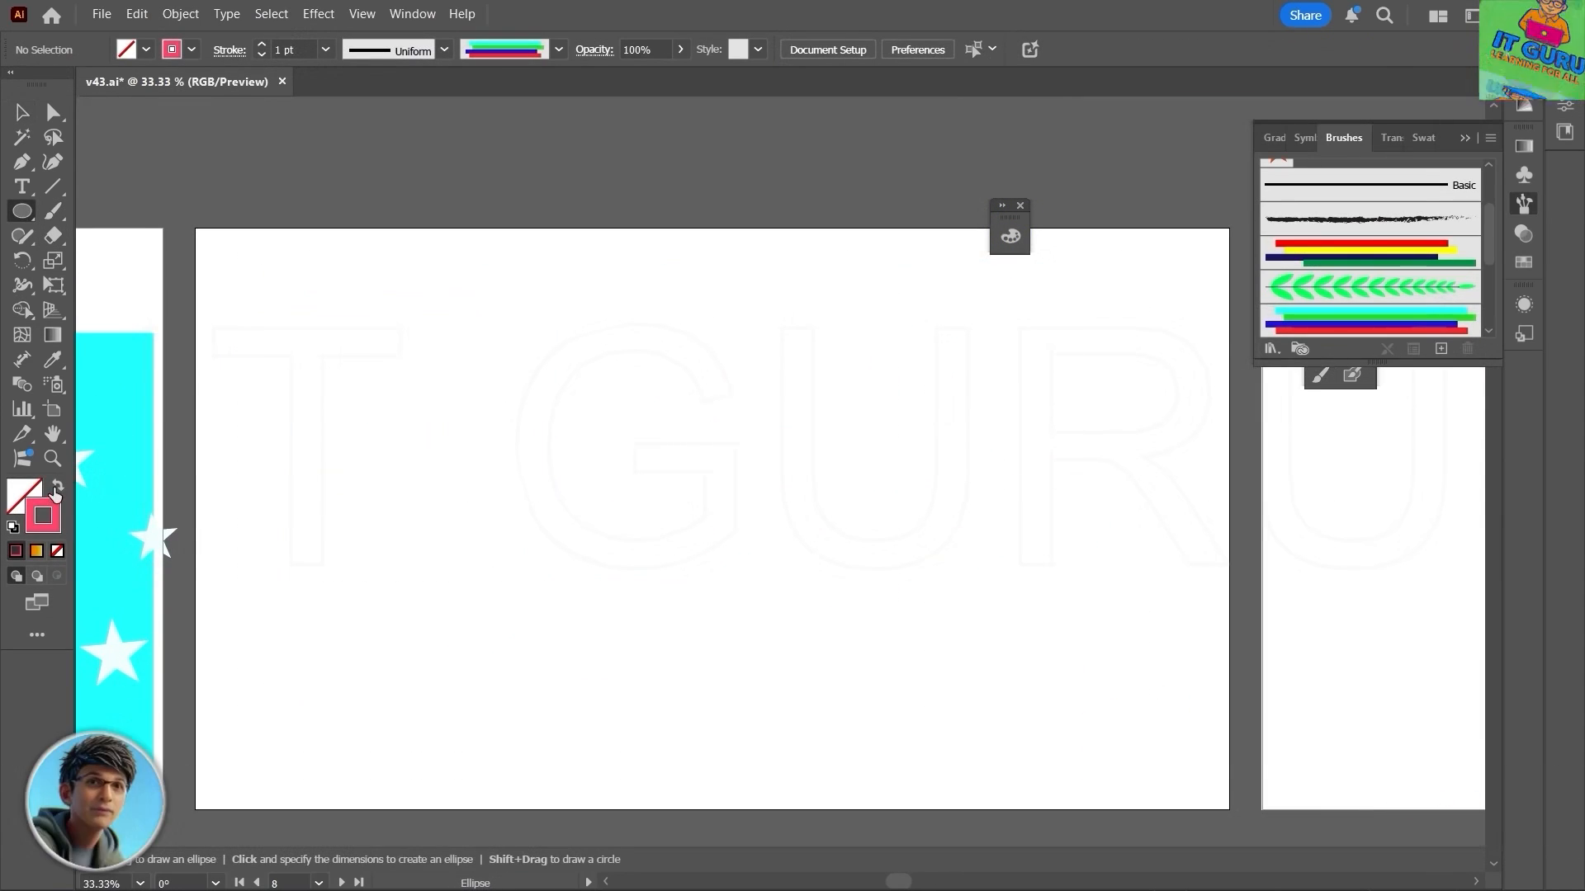
key(shift+x)
double_click(21, 498)
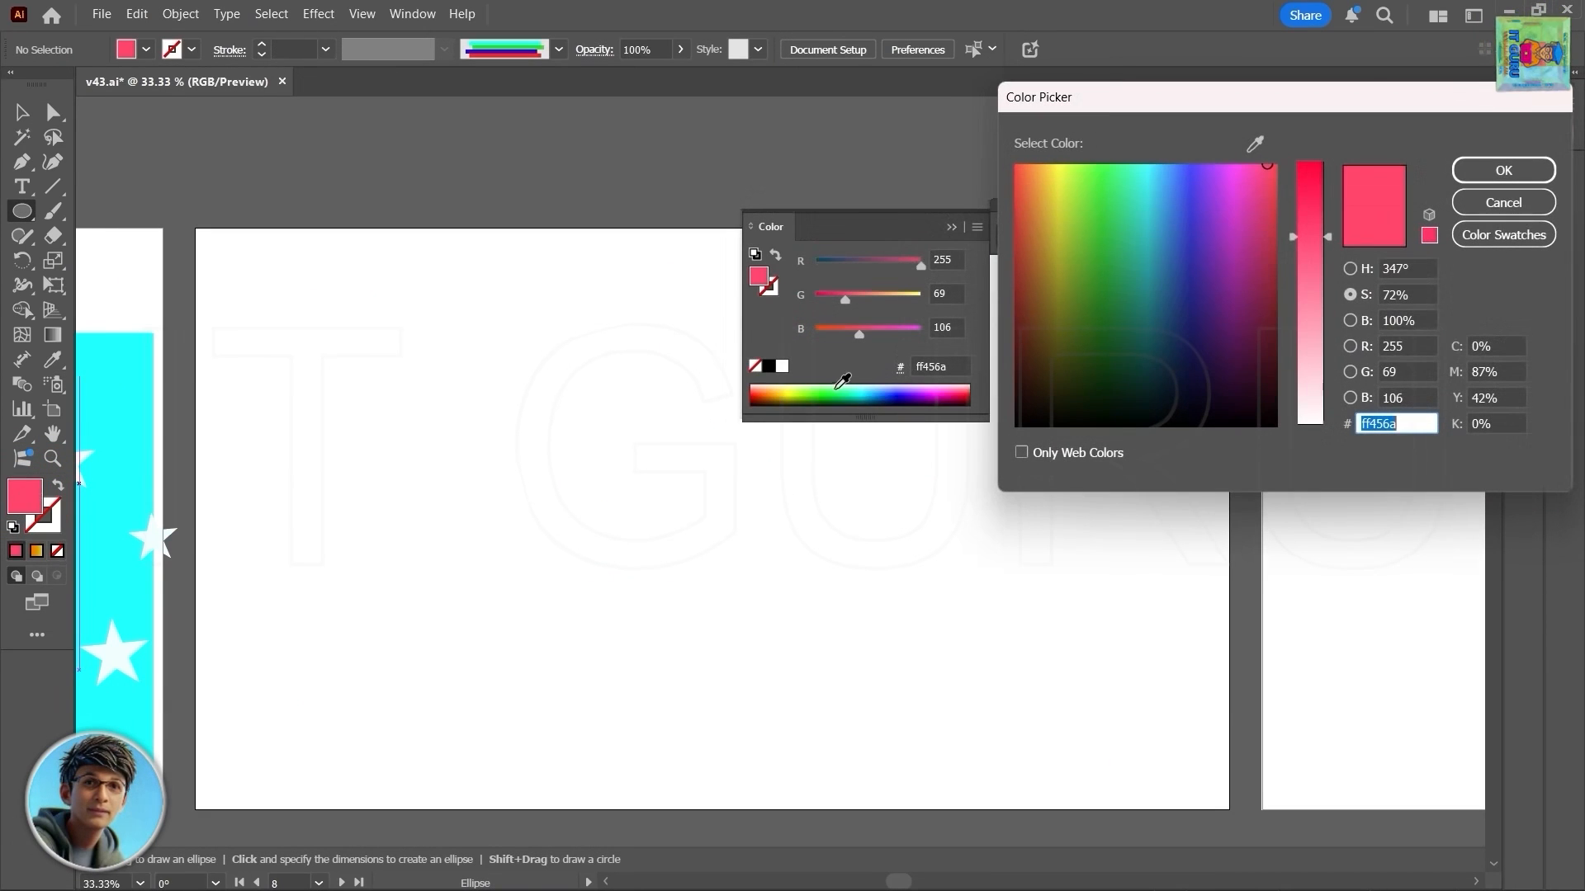
text(3cd33c)
key(Return)
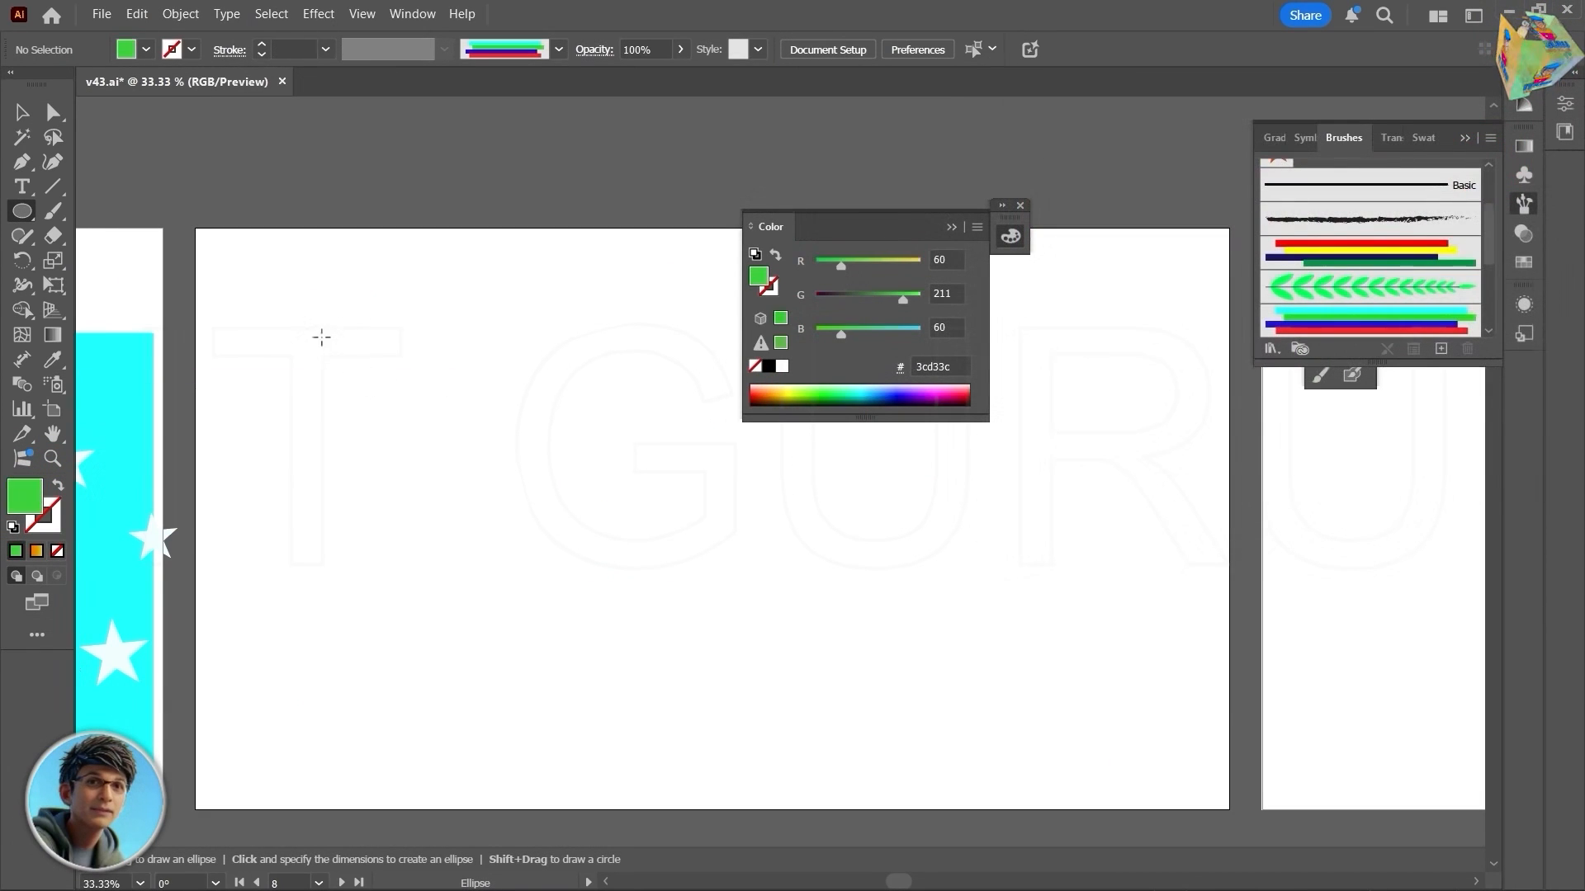
drag(319, 327, 493, 501)
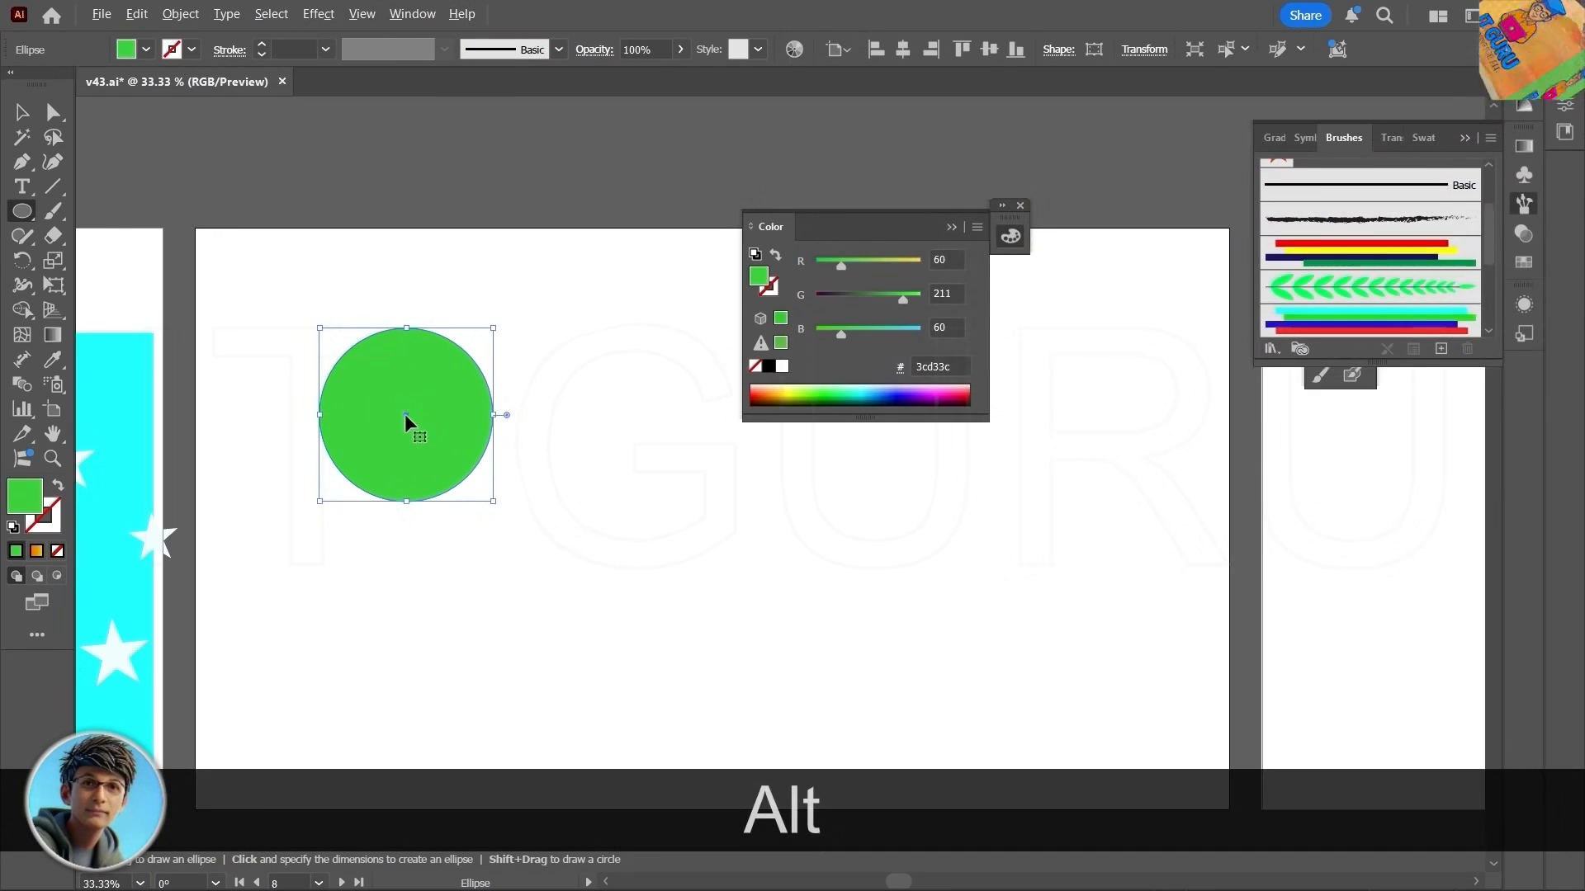
Step: Duplicate the circle about 244 pt sideways so both overlap, and intersect the two circles into a leaf shape
drag(405, 413, 537, 415)
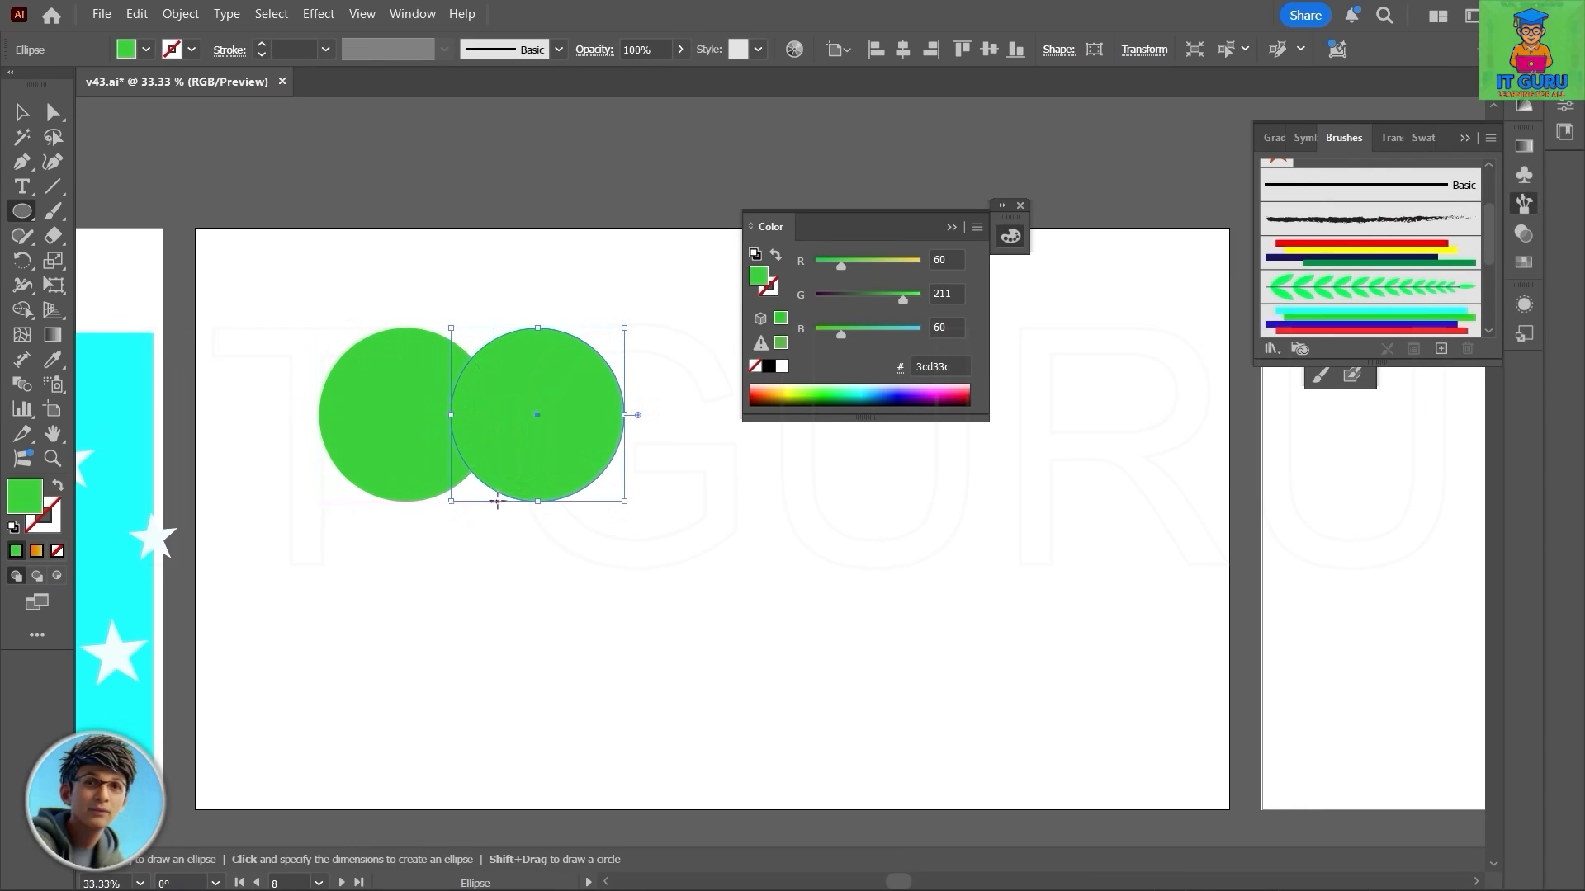
click(25, 115)
drag(308, 319, 668, 559)
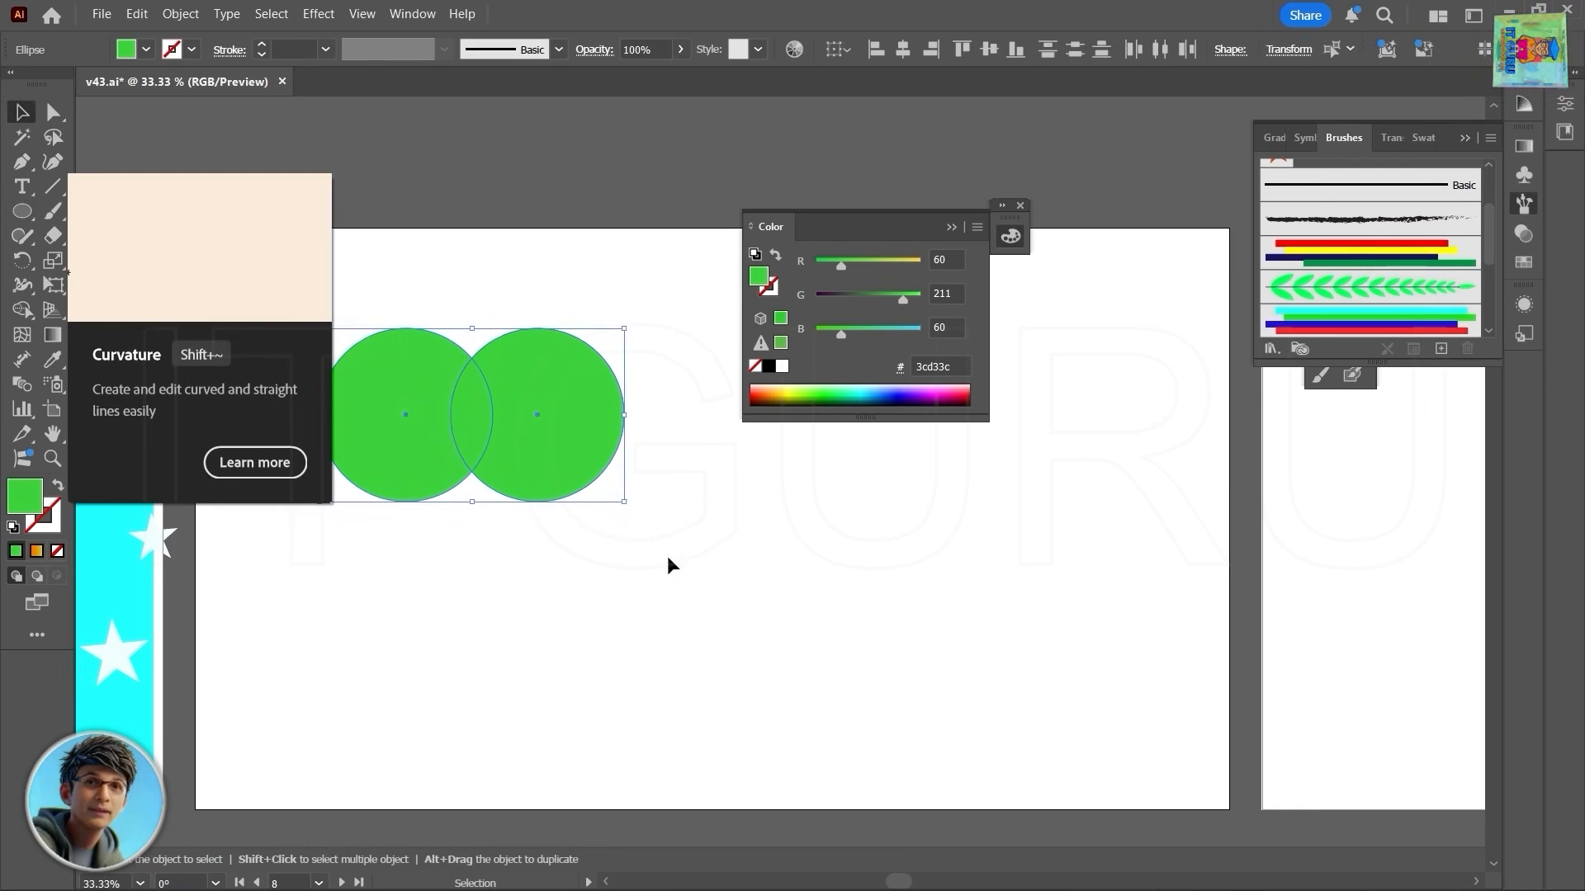
click(1564, 104)
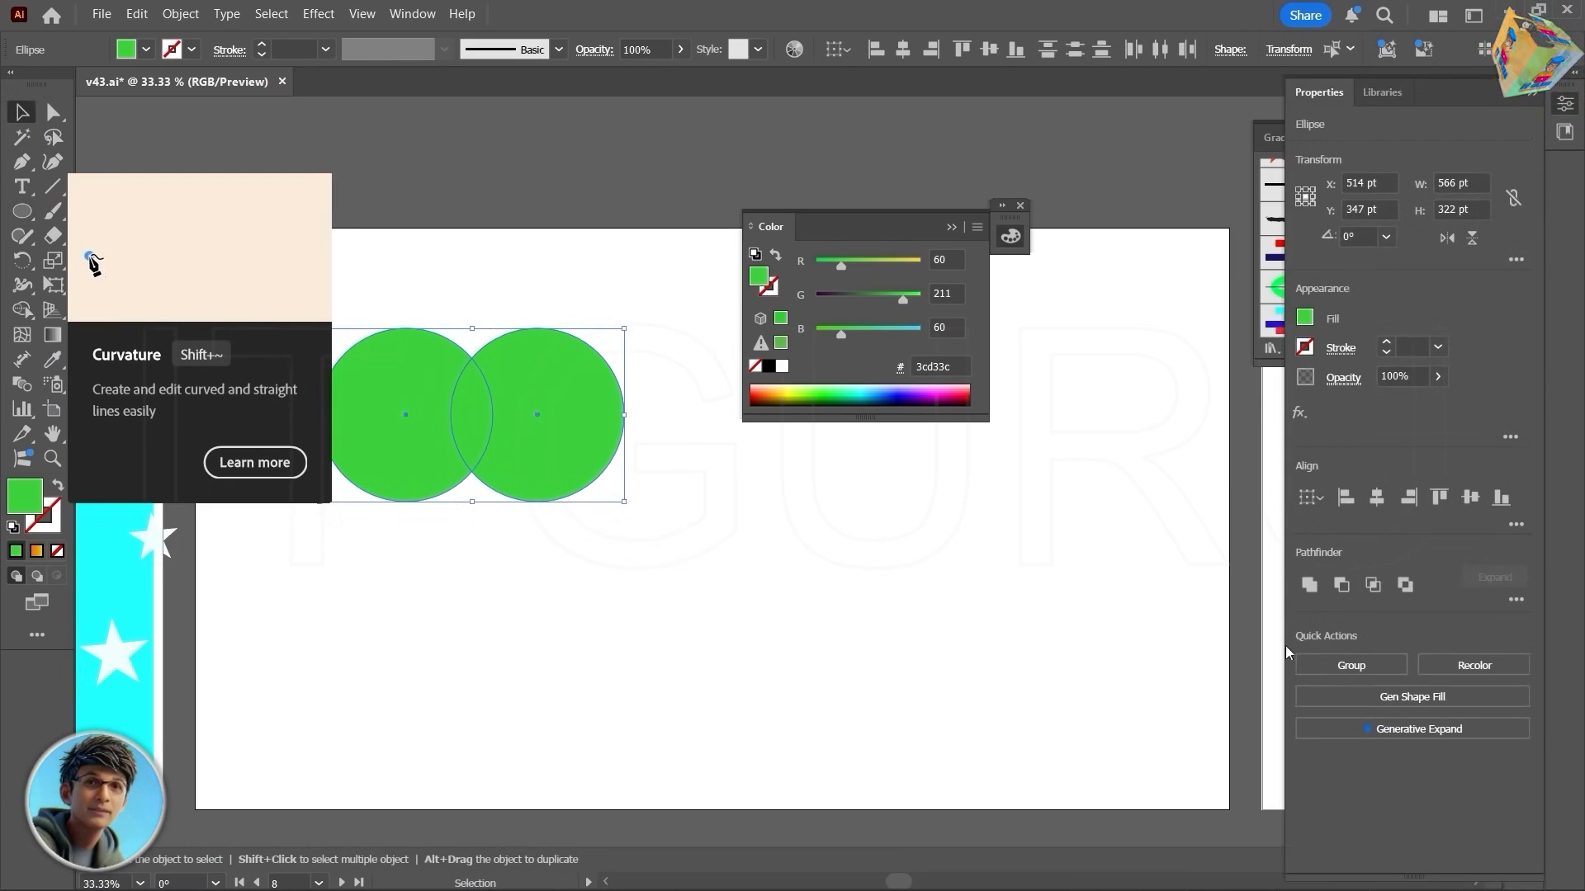
click(1374, 586)
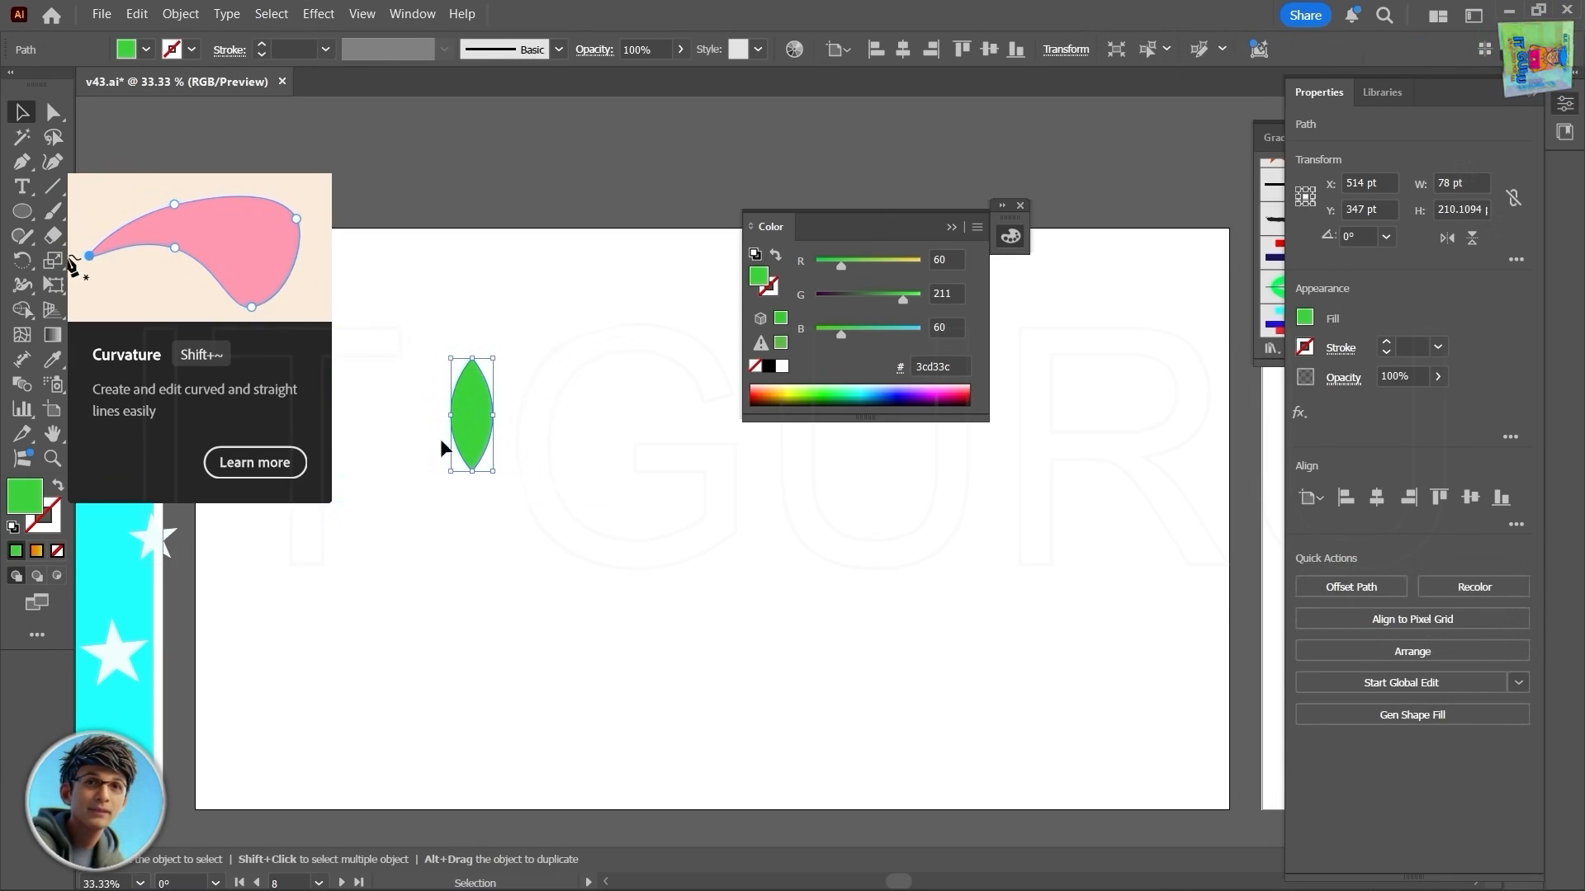
Step: Rotate the leaf clockwise to about 313.68° and move it to about X 430 pt, Y 313 pt
click(439, 187)
drag(471, 423, 419, 431)
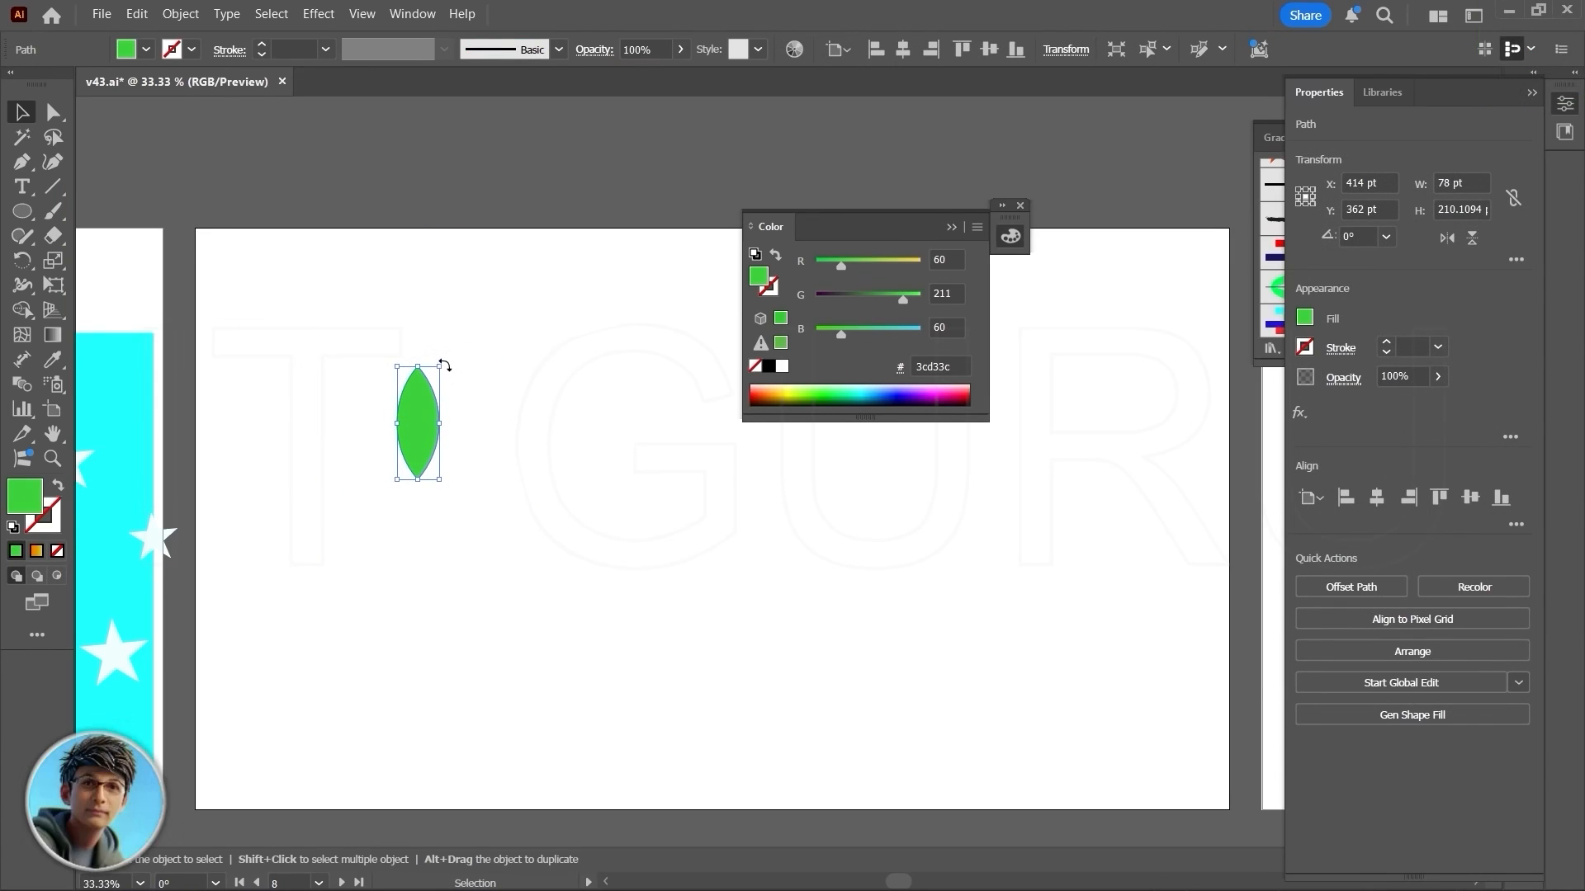
drag(444, 365, 545, 373)
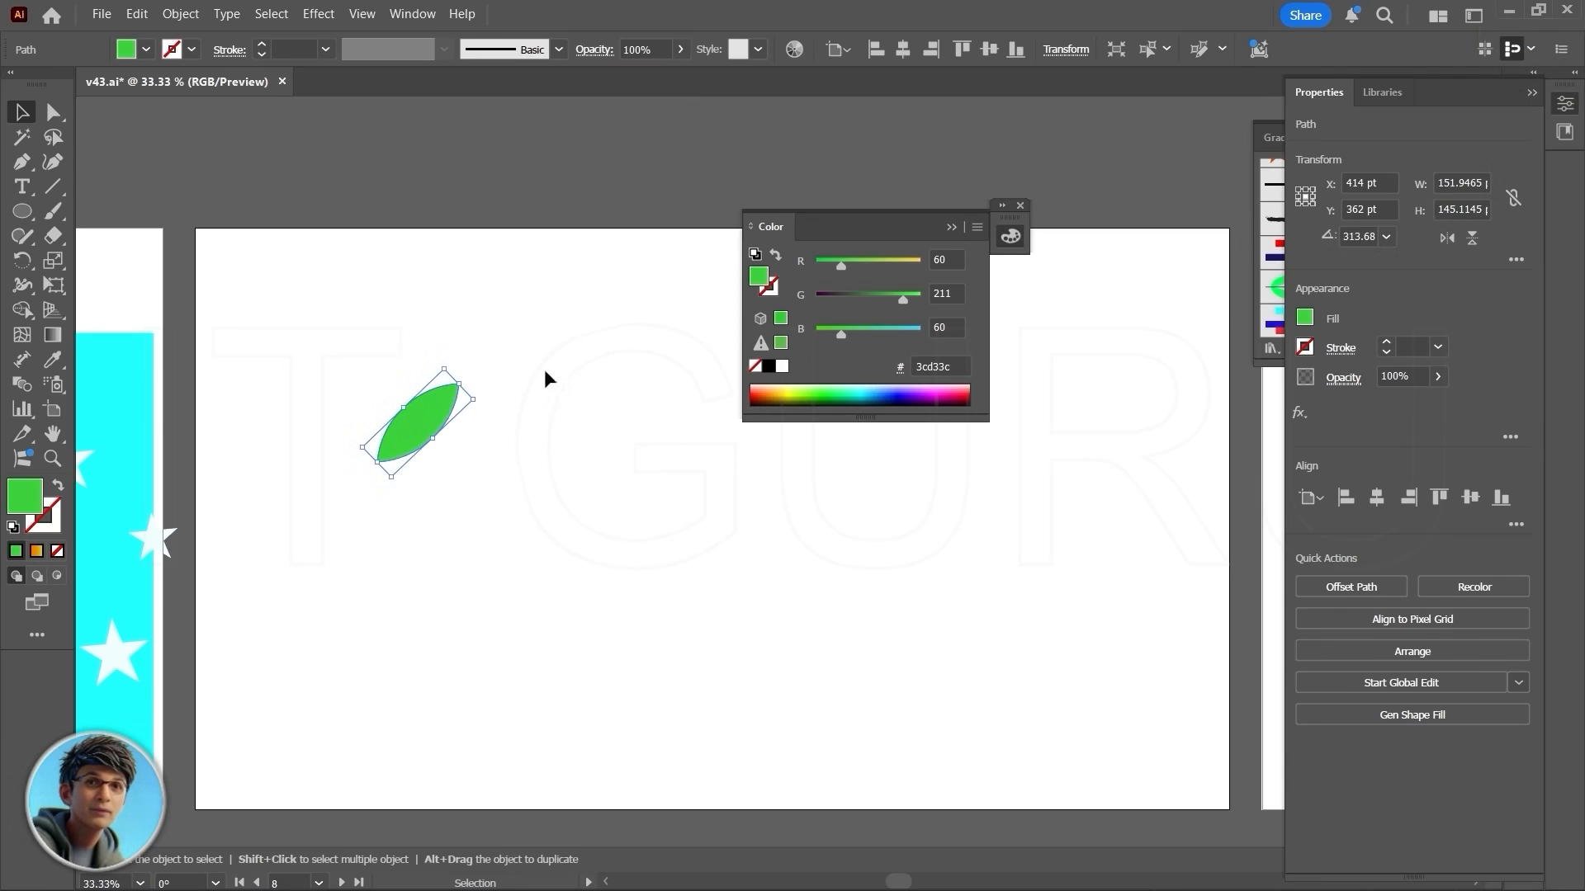
drag(428, 413, 437, 386)
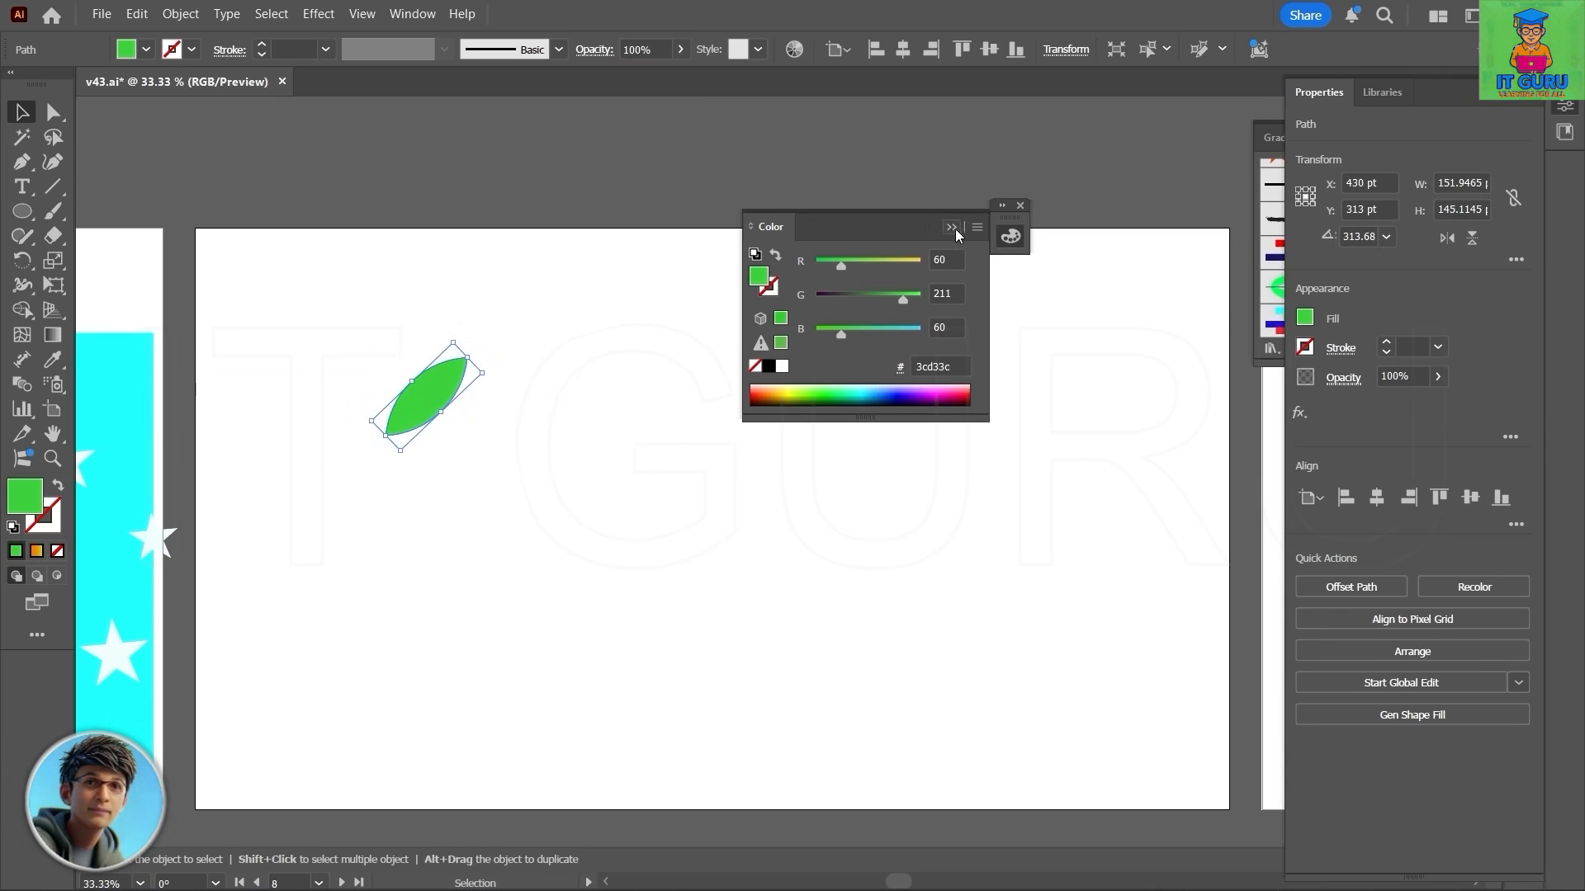
click(951, 227)
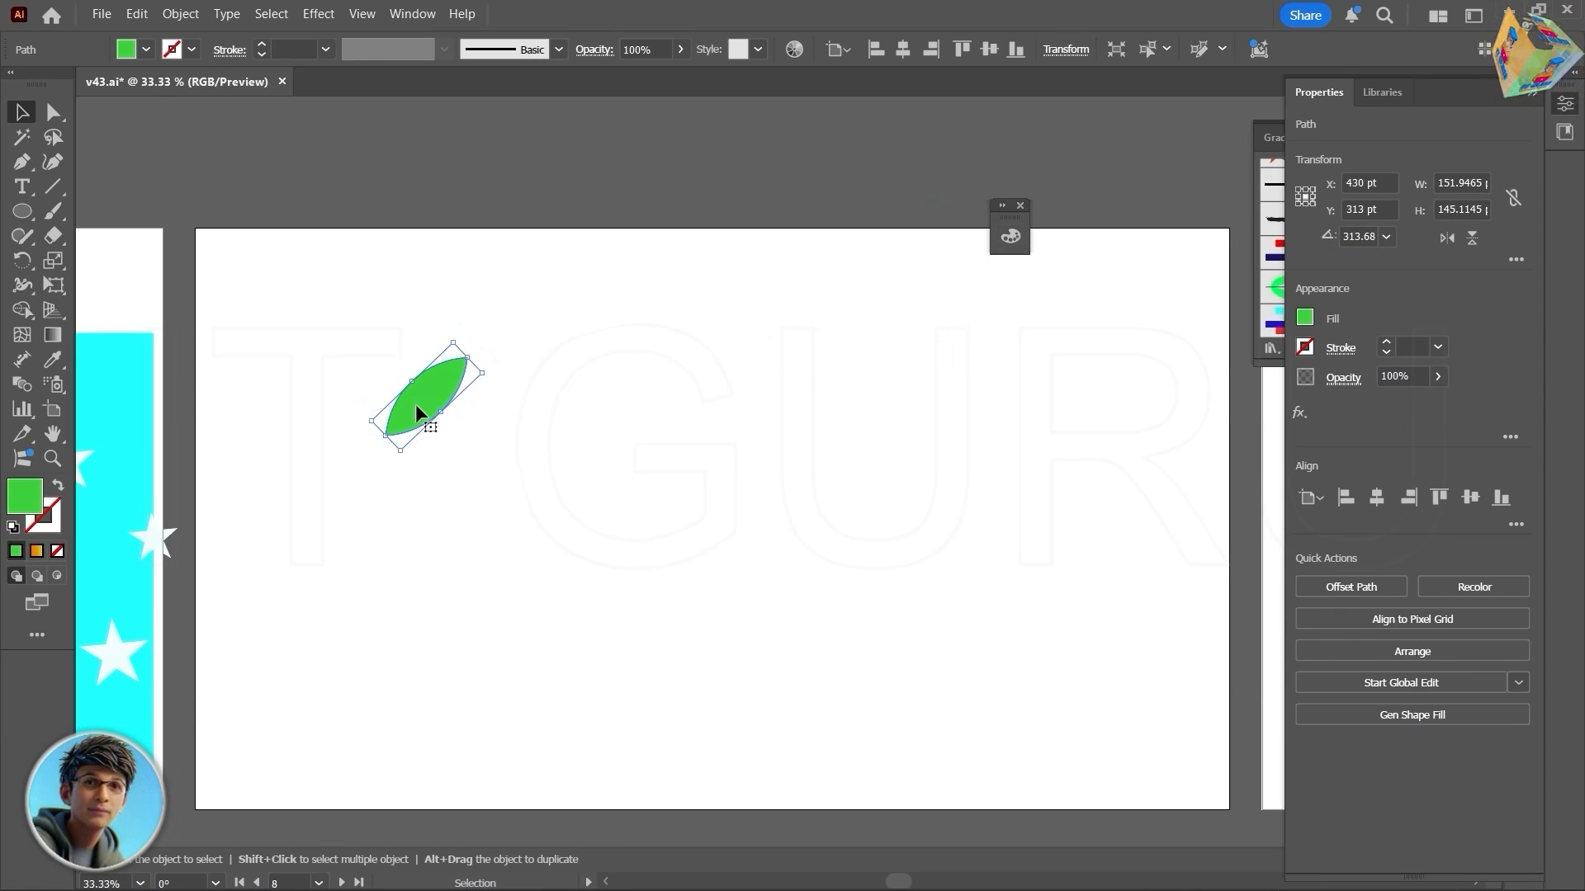
Step: Duplicate the leaf toward the far side of the artboard, scale the copy to about 81 × 77 pt and level it with the original
drag(414, 403, 926, 381)
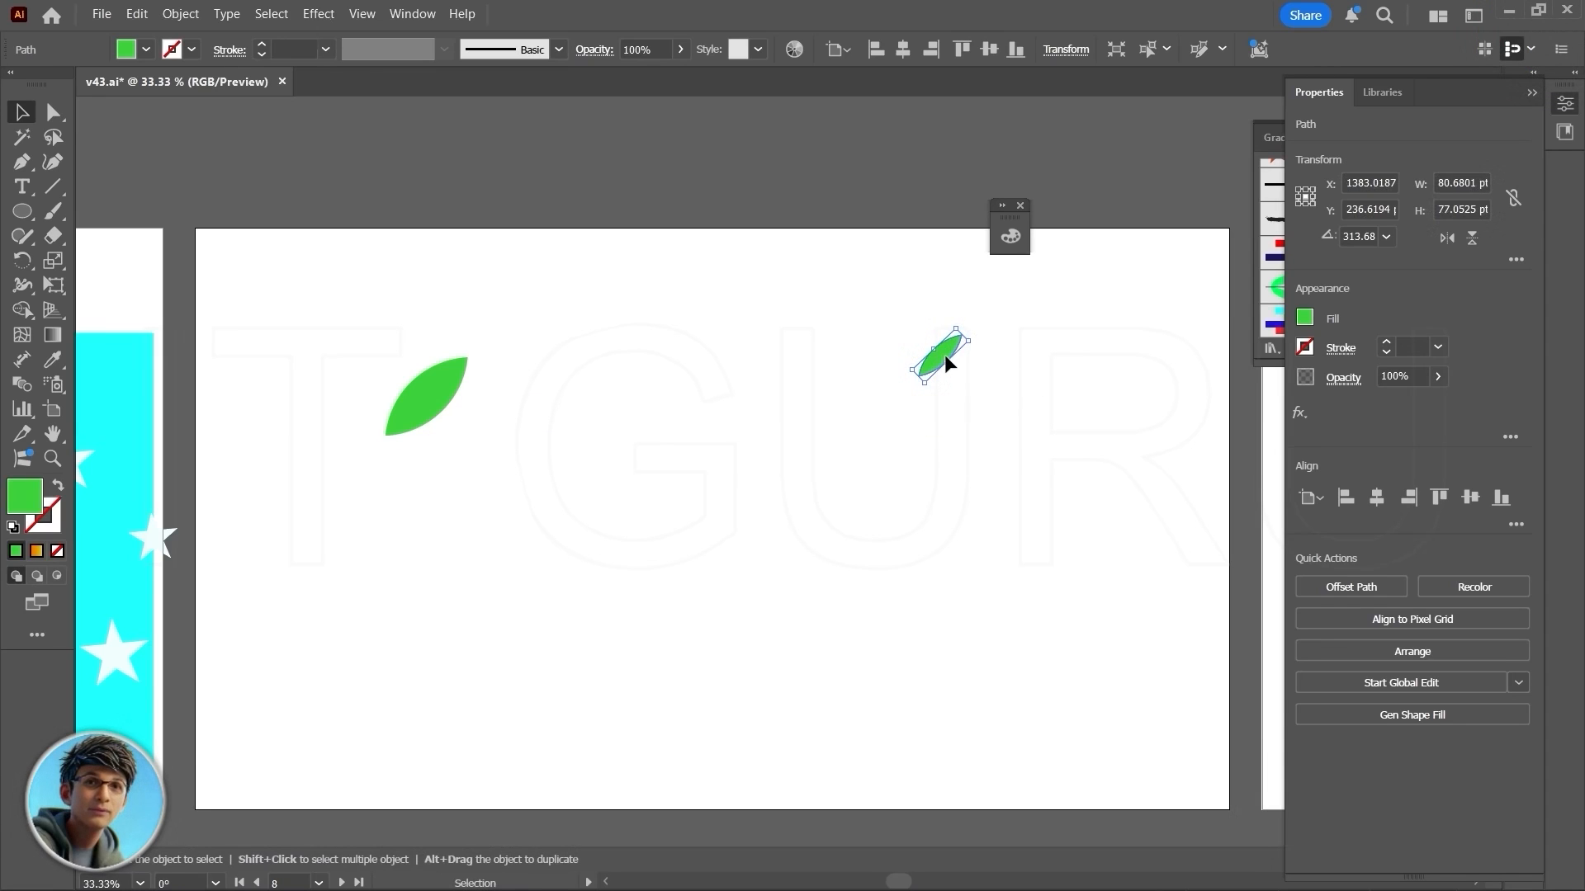
drag(945, 355, 946, 397)
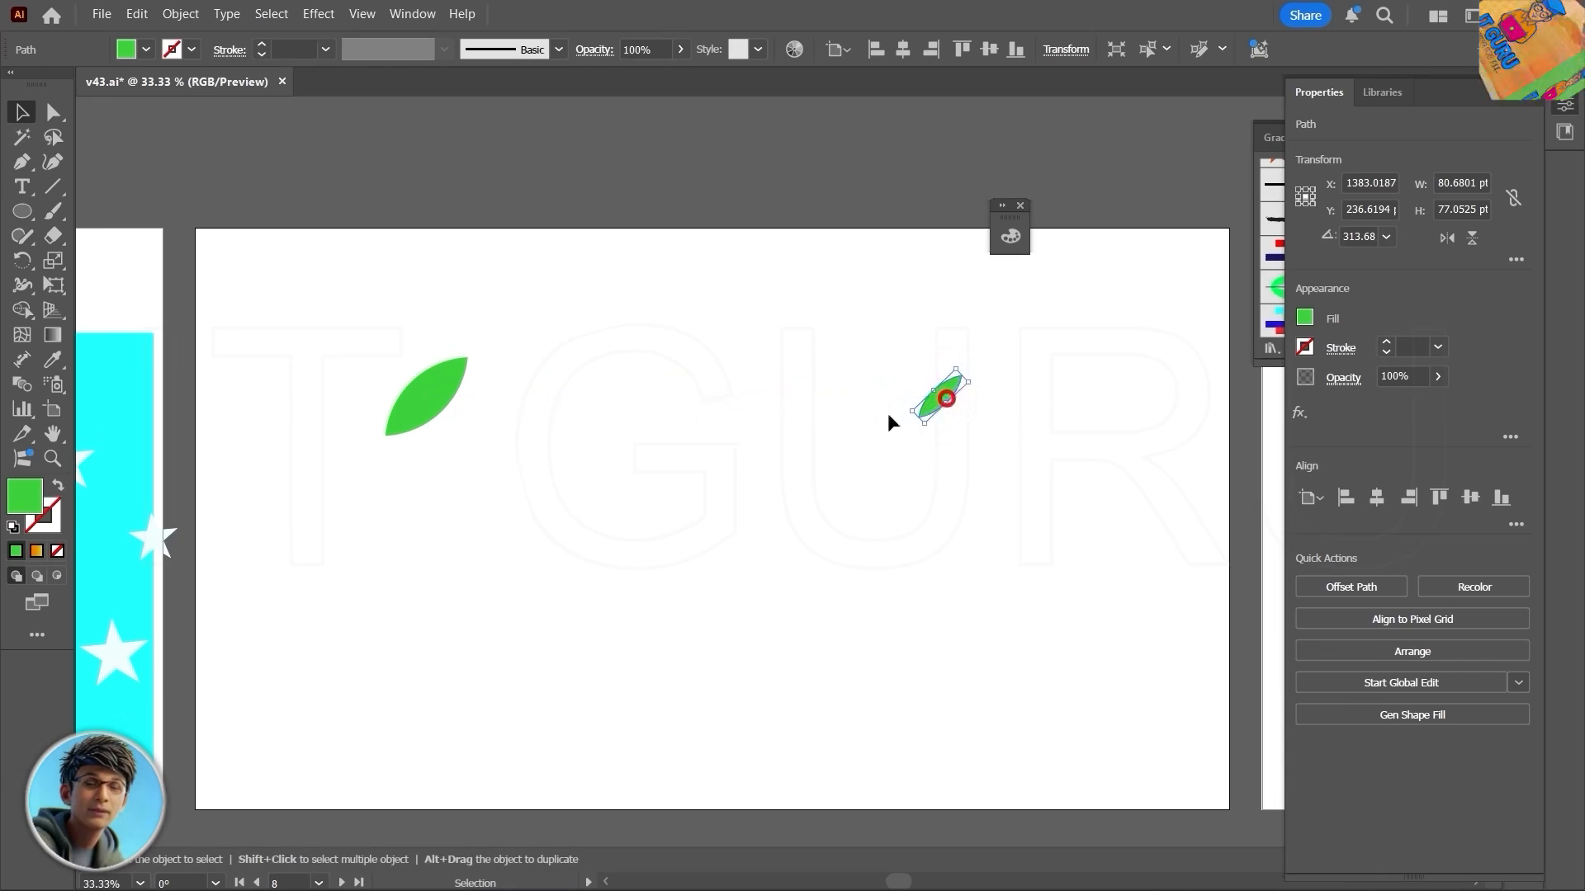
click(739, 470)
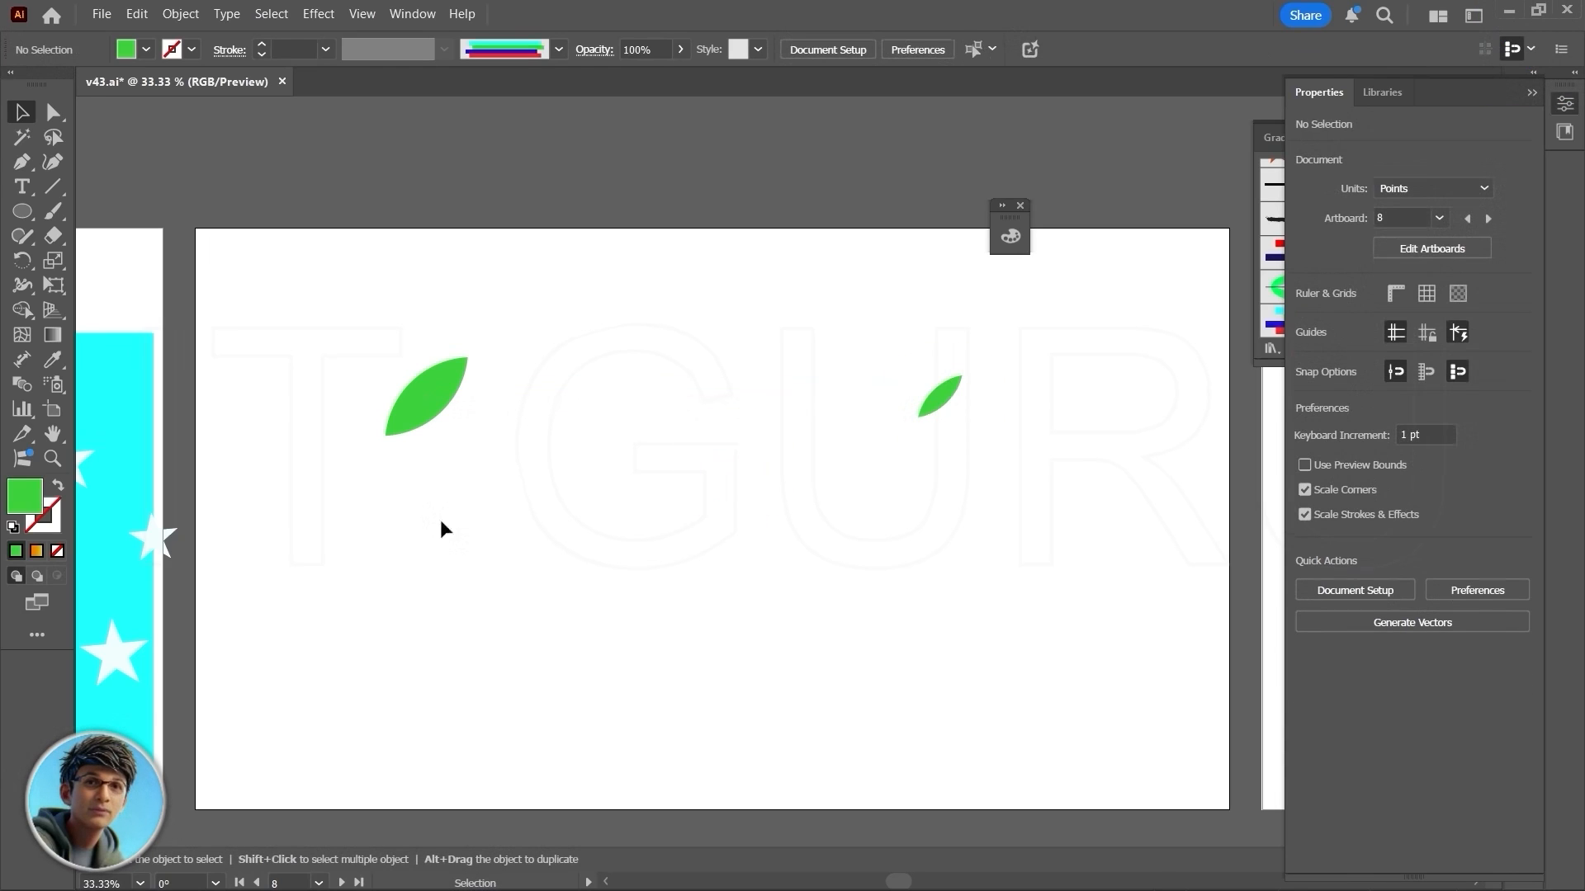
Step: Blend the large leaf into the small leaf, using the lower tip anchor point of each
click(443, 400)
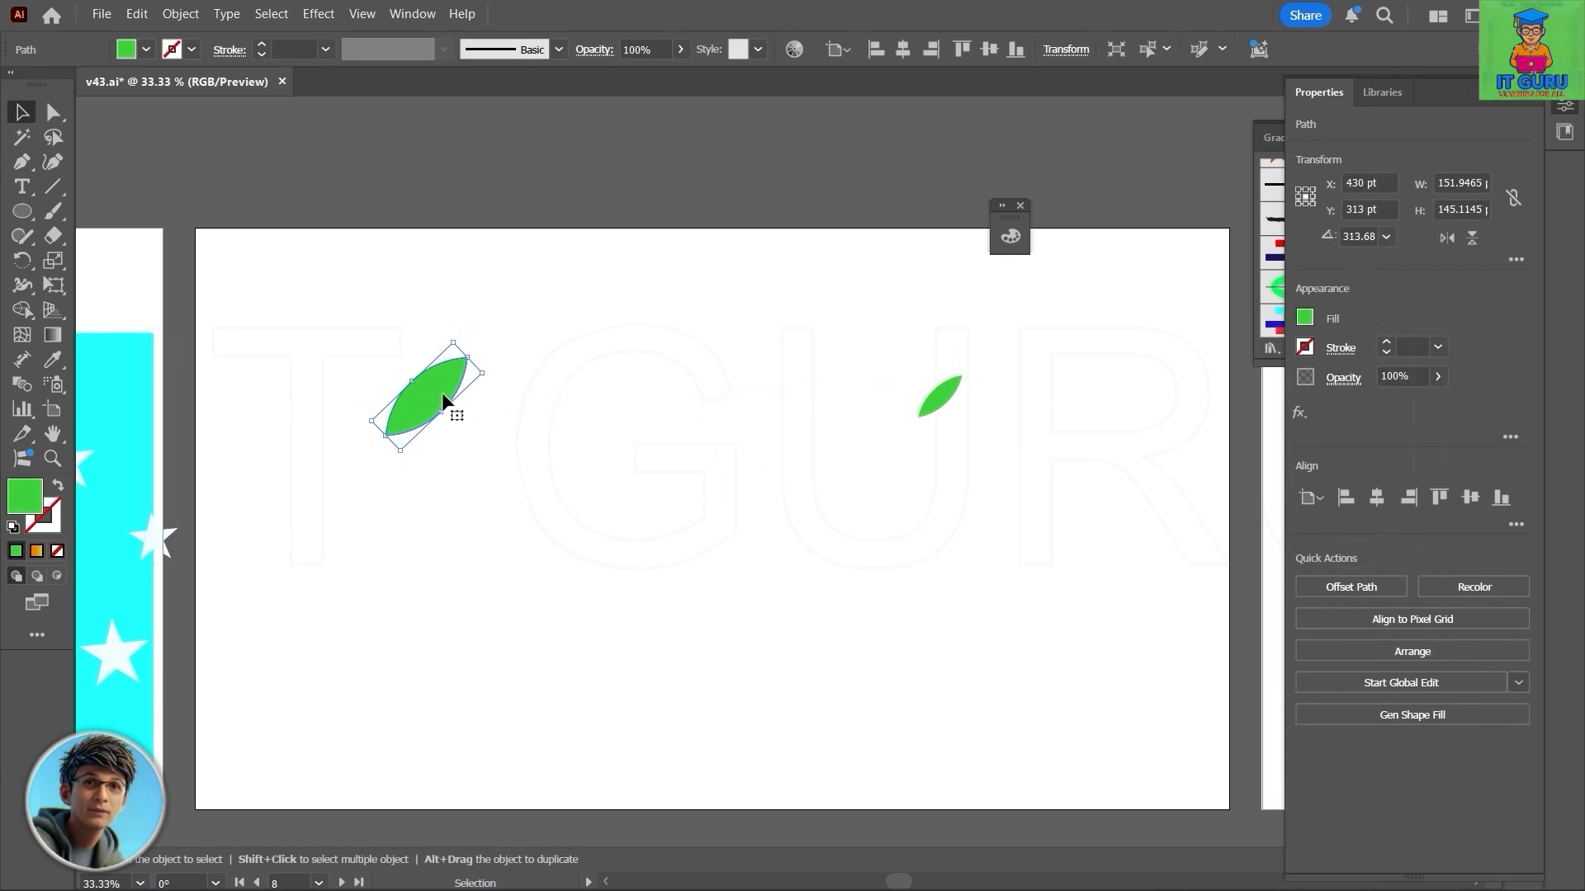
click(22, 386)
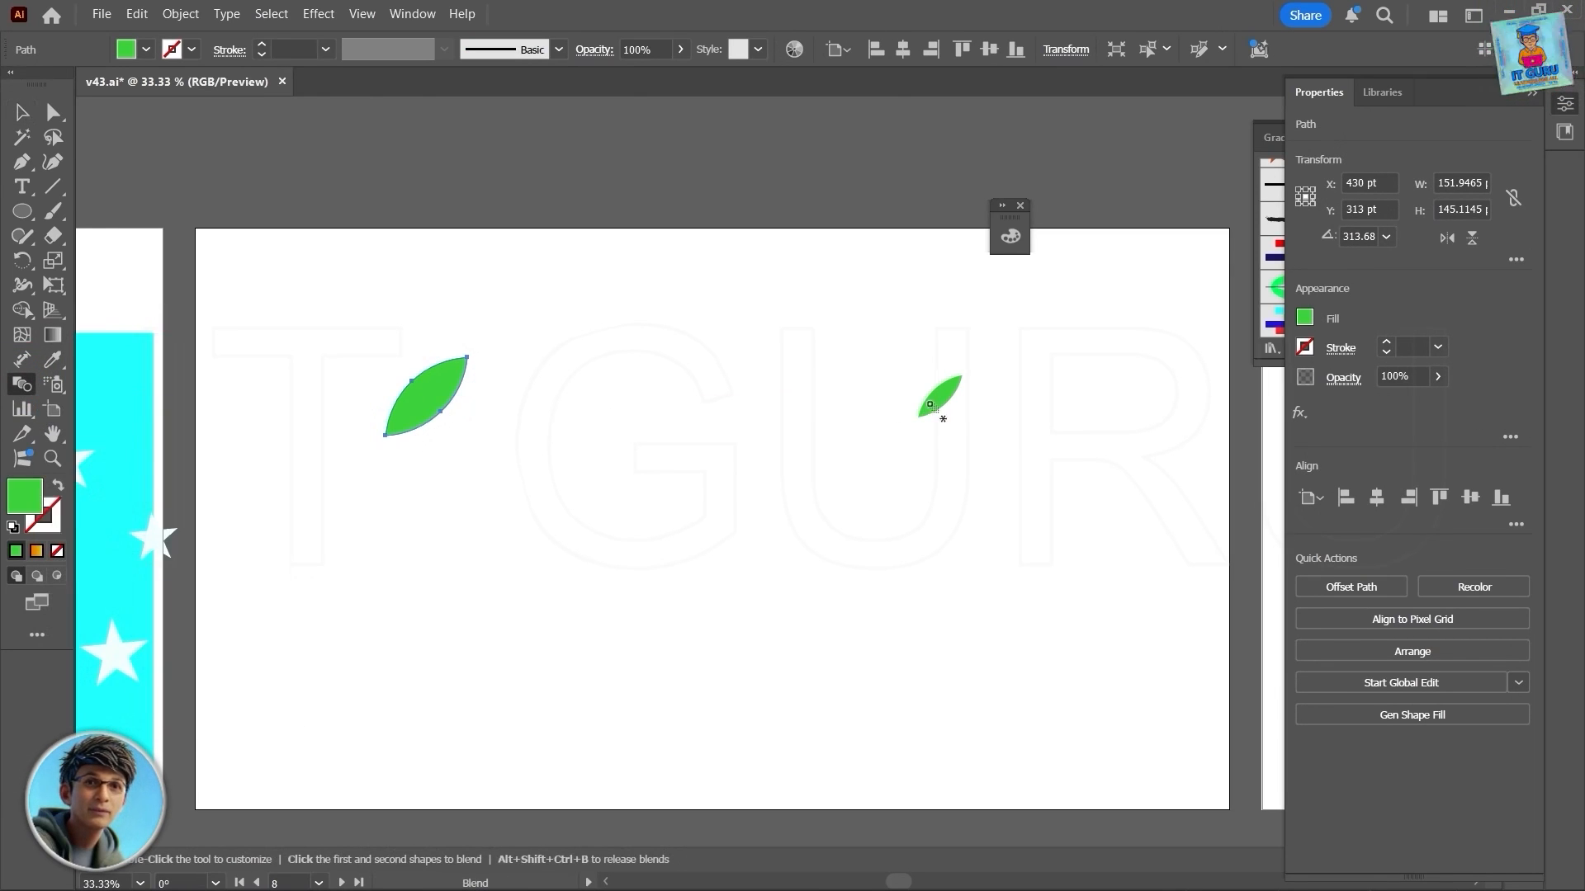
click(386, 435)
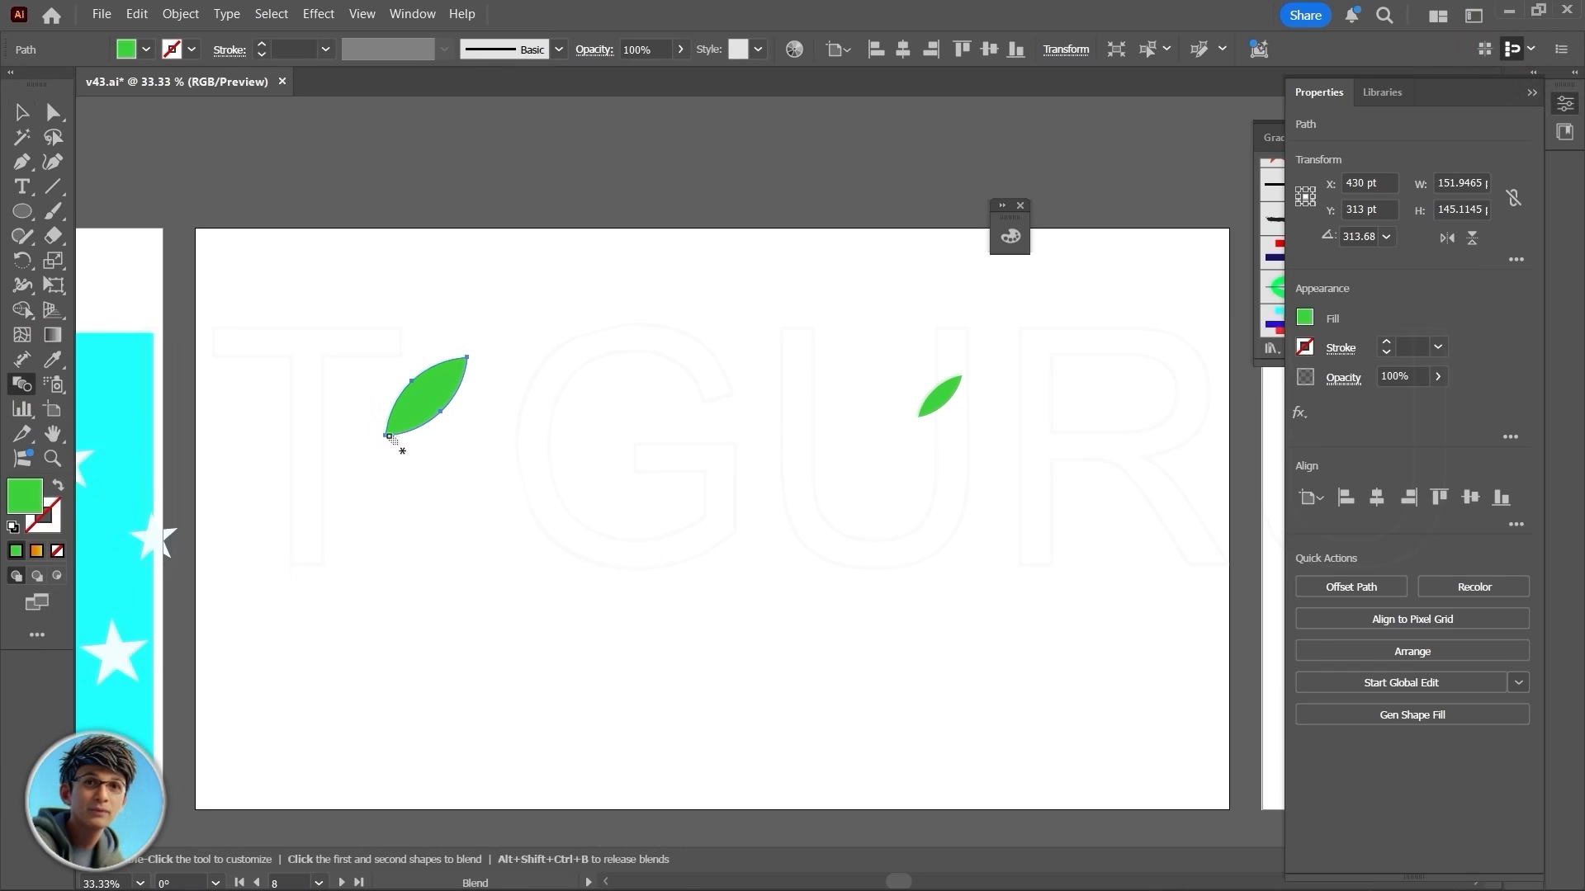
click(921, 415)
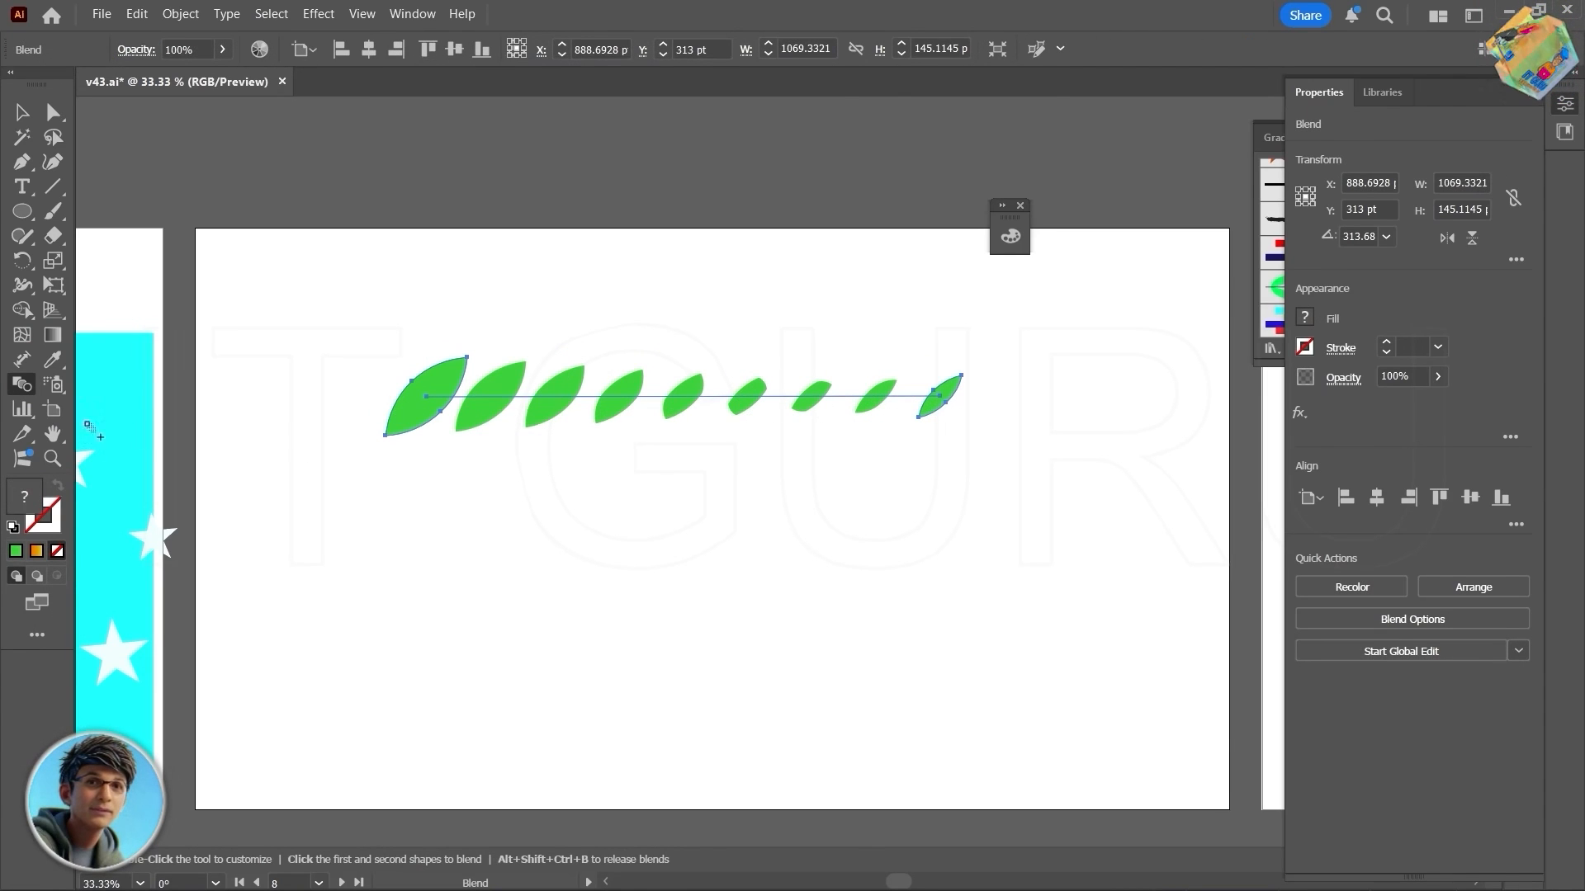
Step: Set the leaf blend's spacing to Specified Steps with 9 steps
double_click(25, 389)
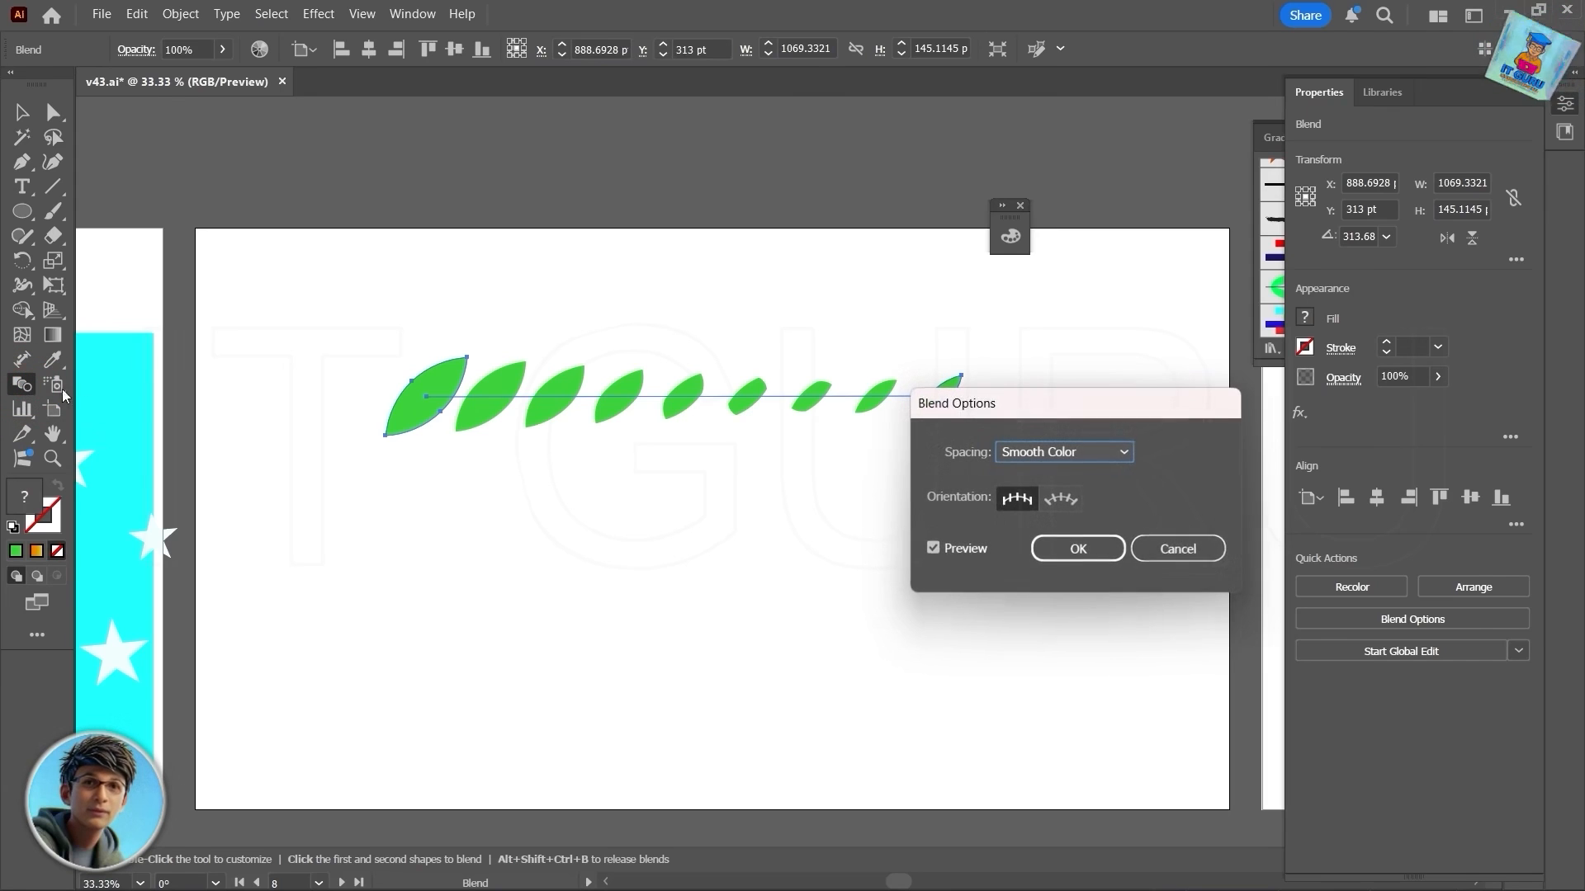
drag(1081, 423, 1003, 467)
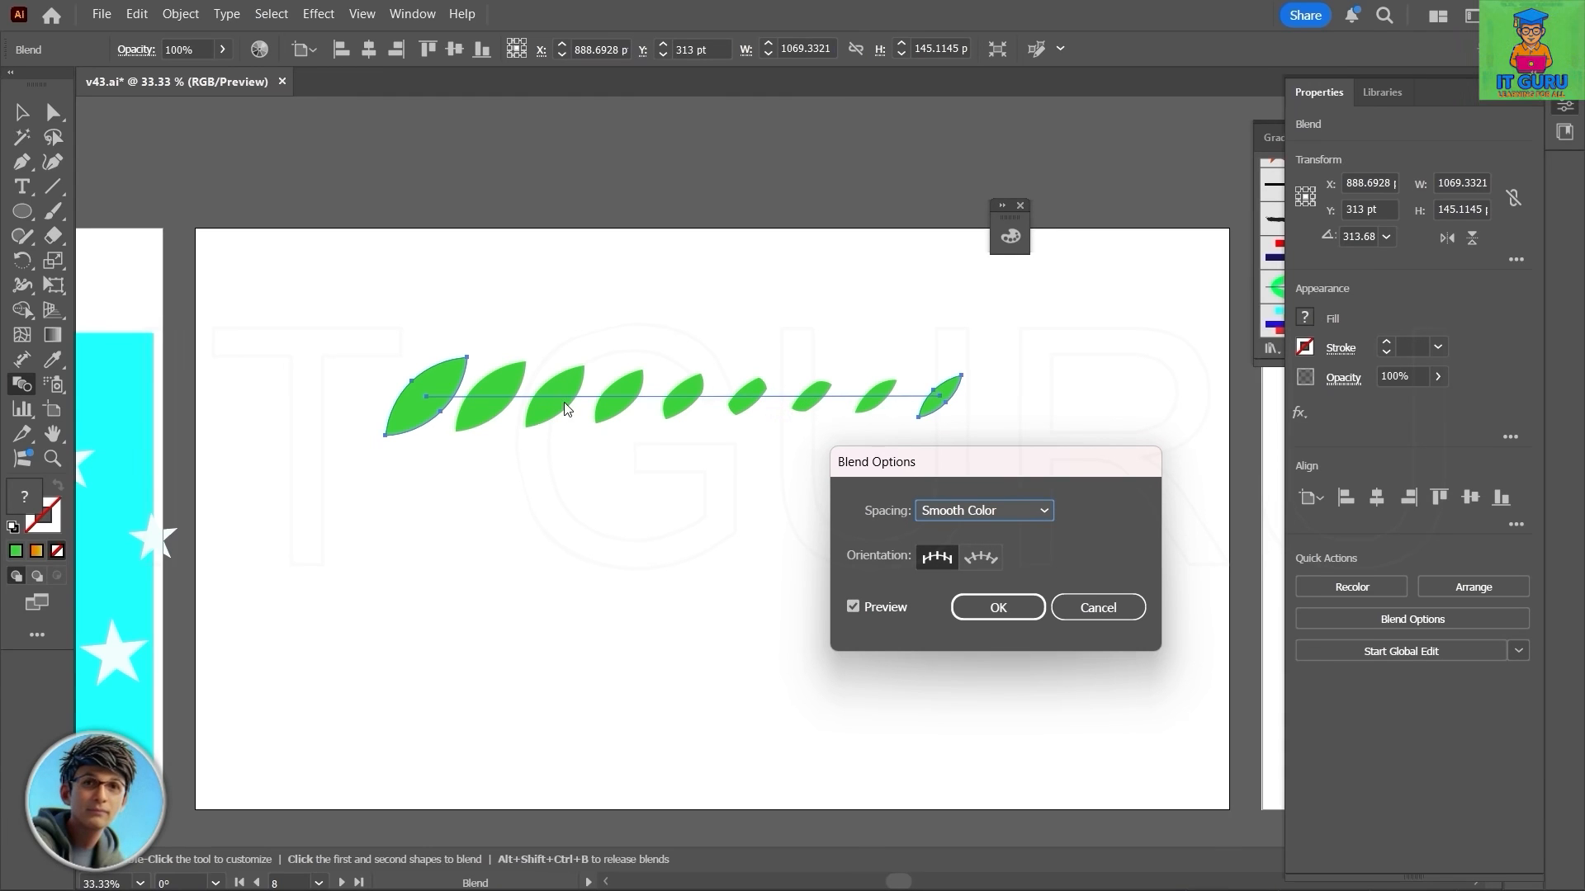
click(1013, 512)
click(977, 555)
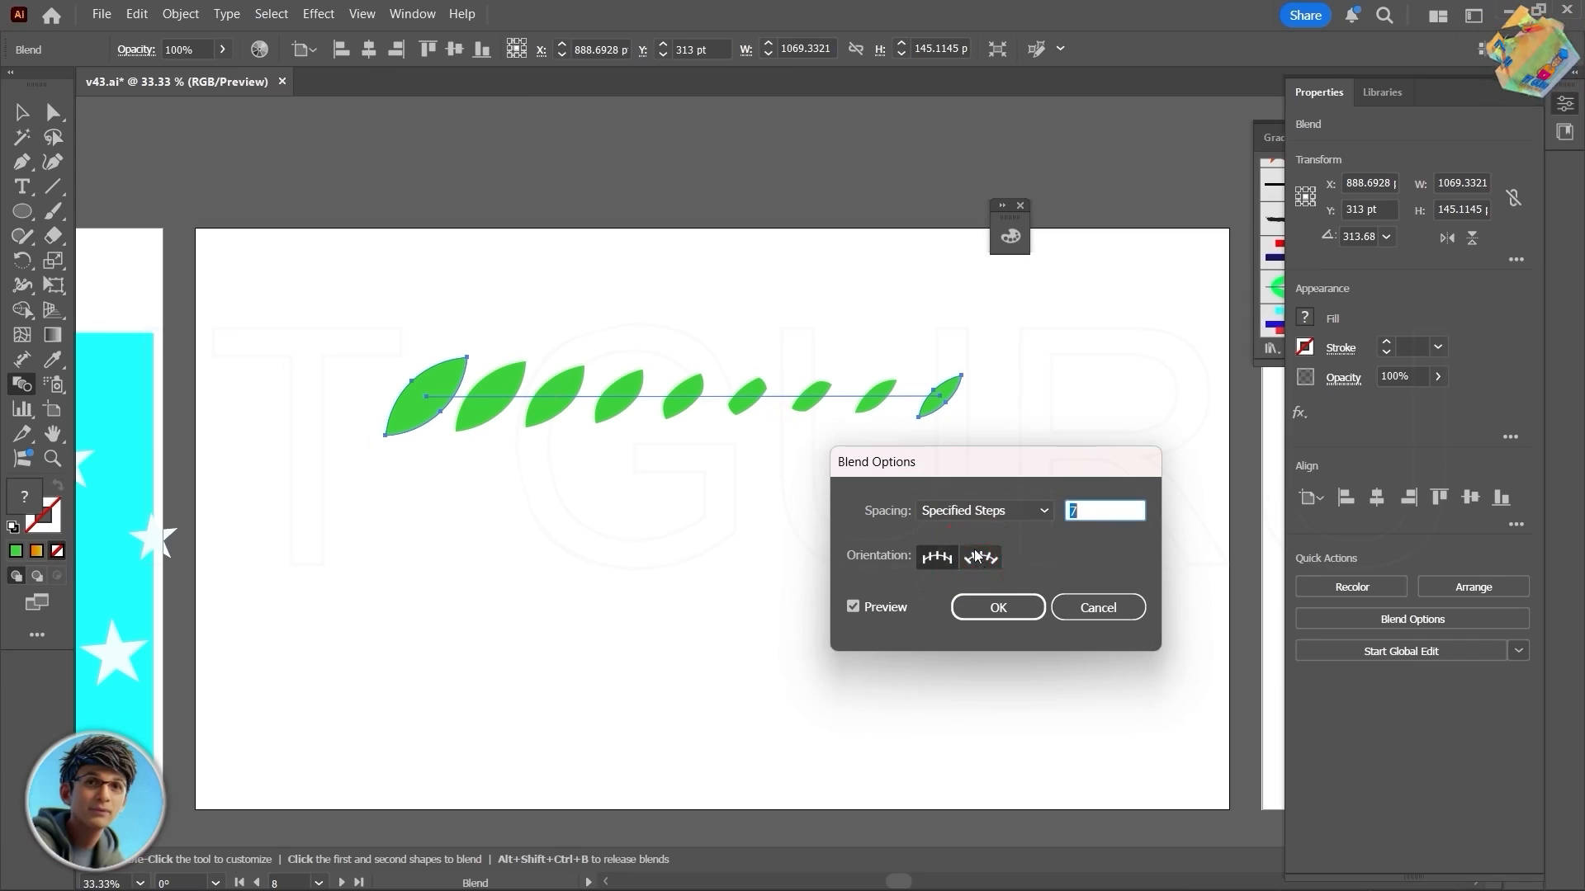
click(851, 607)
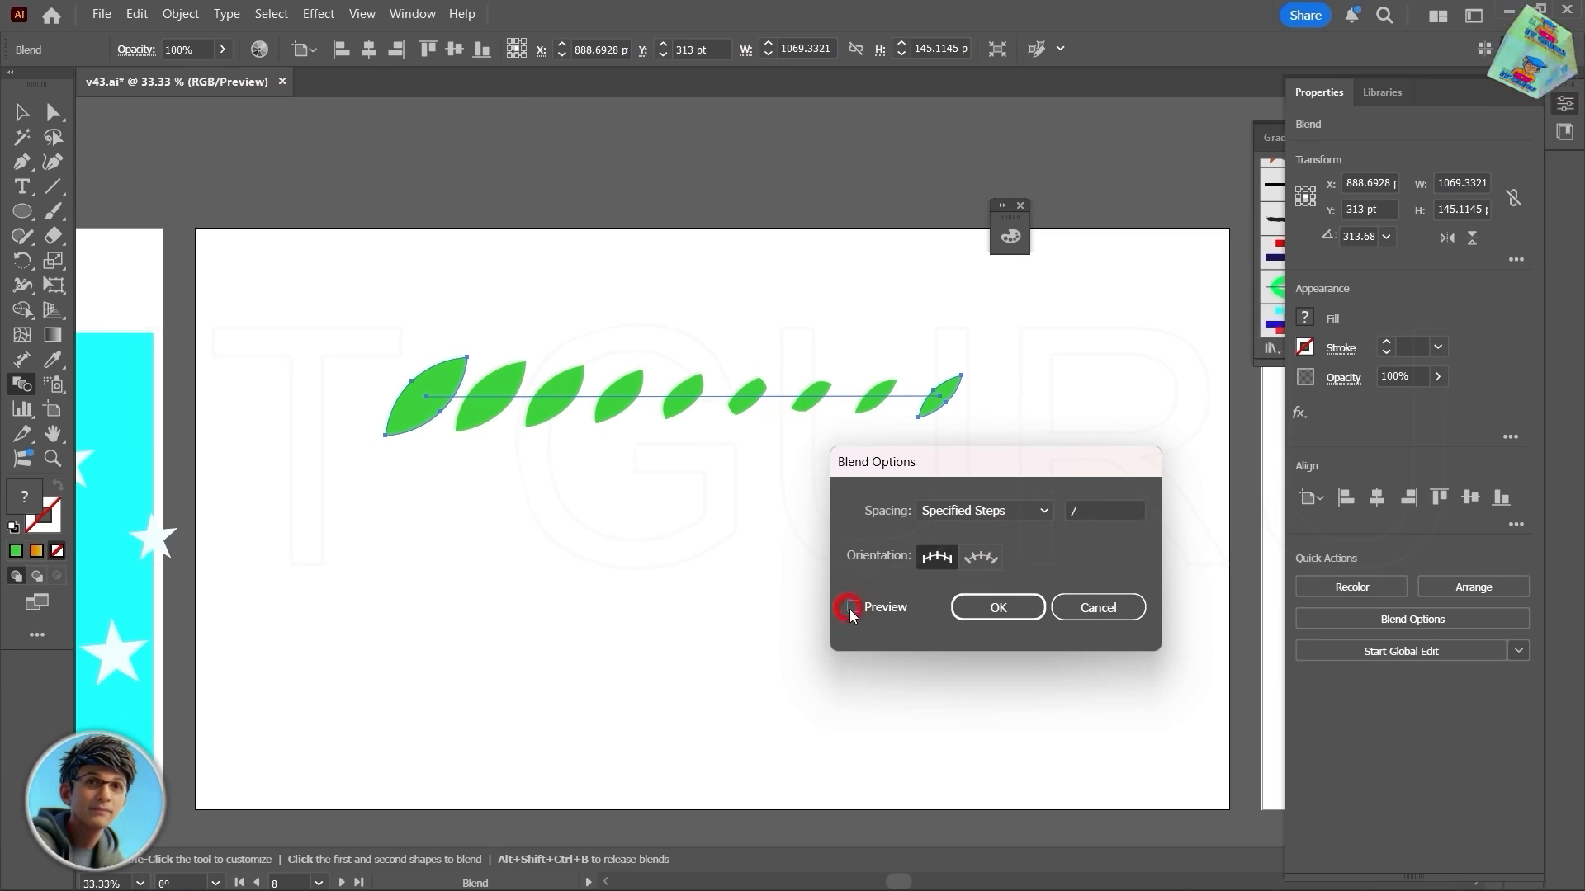
click(1083, 511)
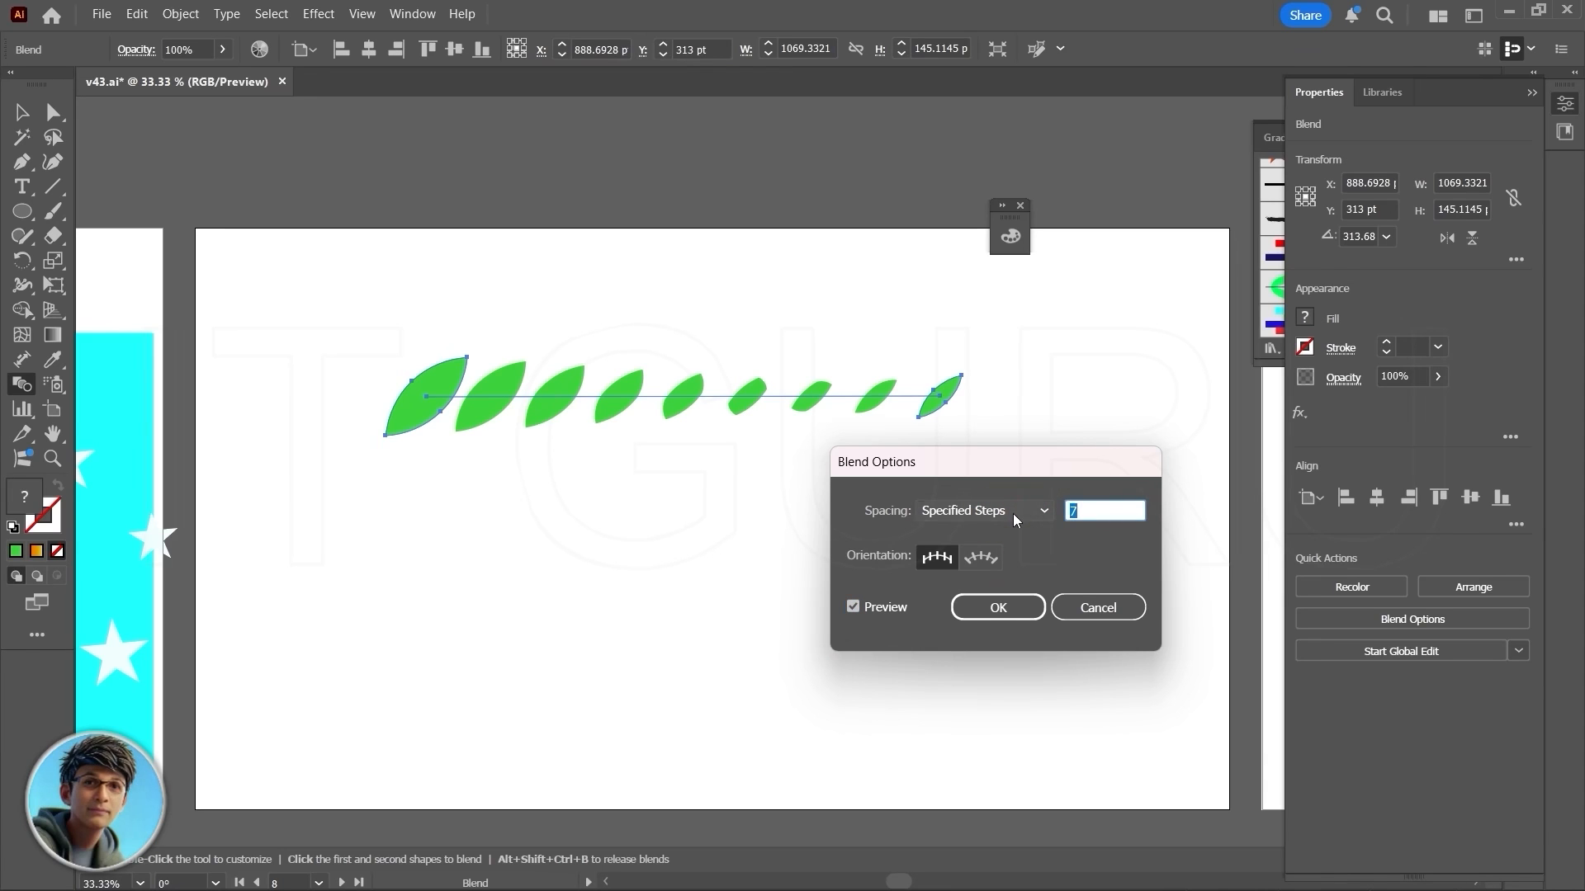
text(9)
click(853, 608)
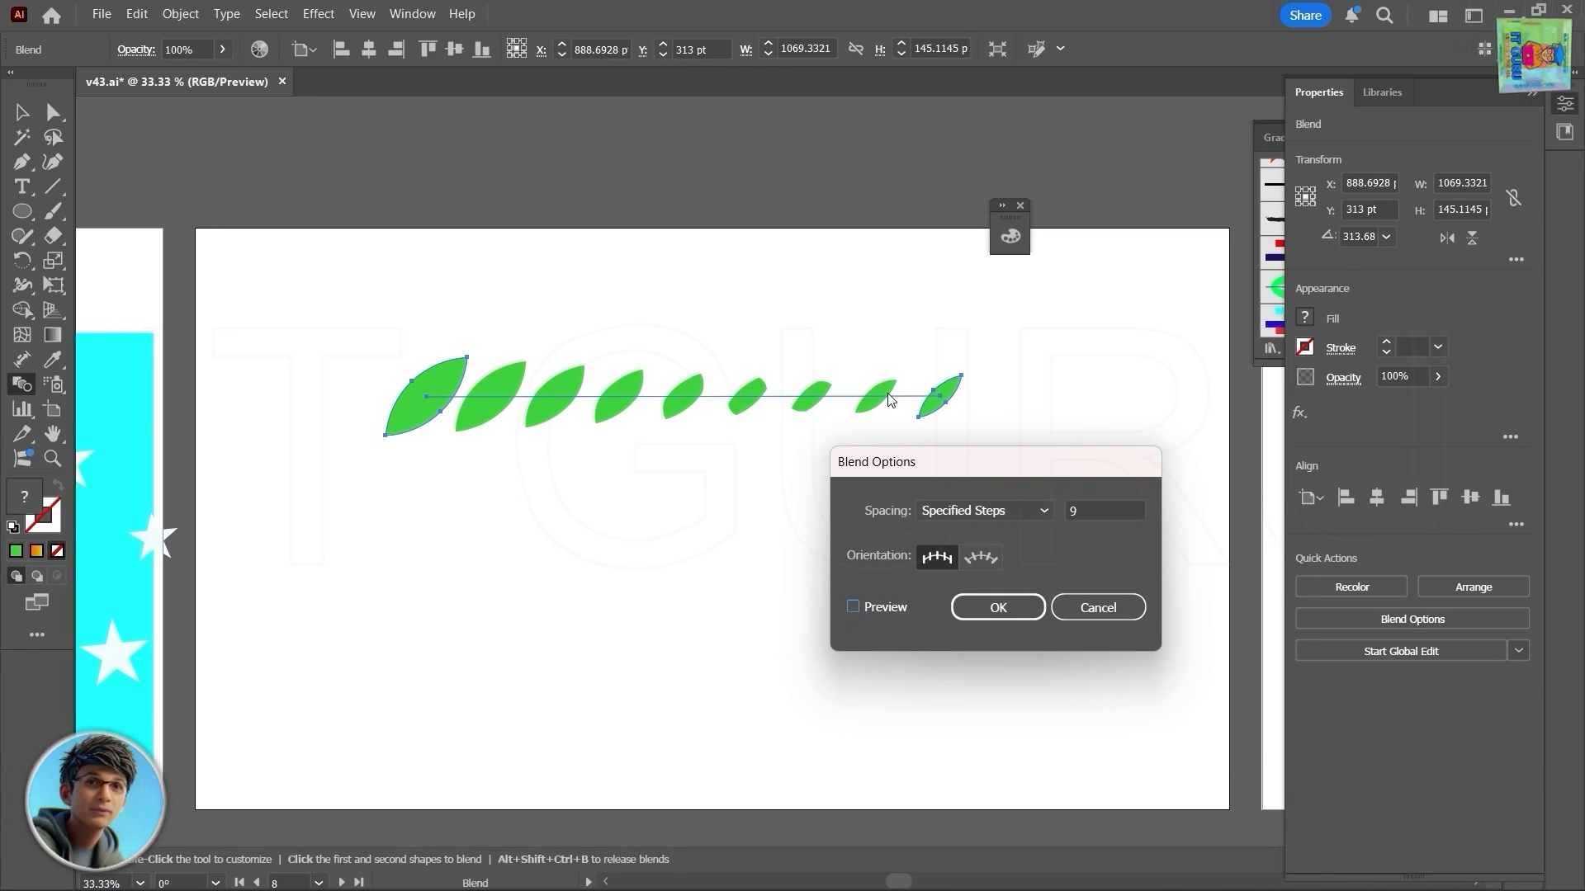
click(960, 598)
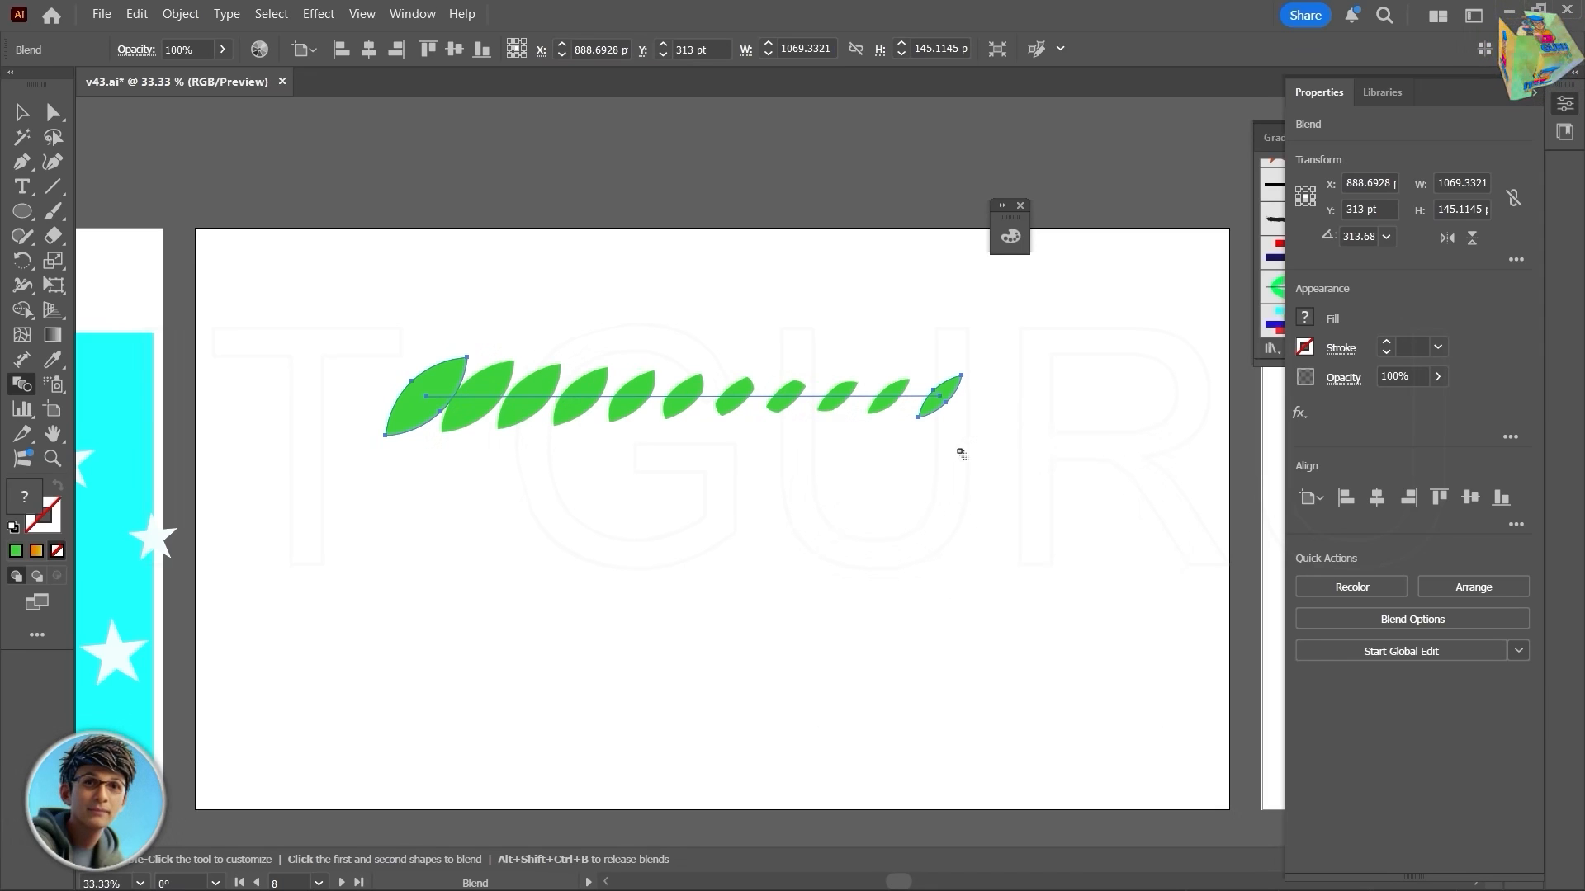
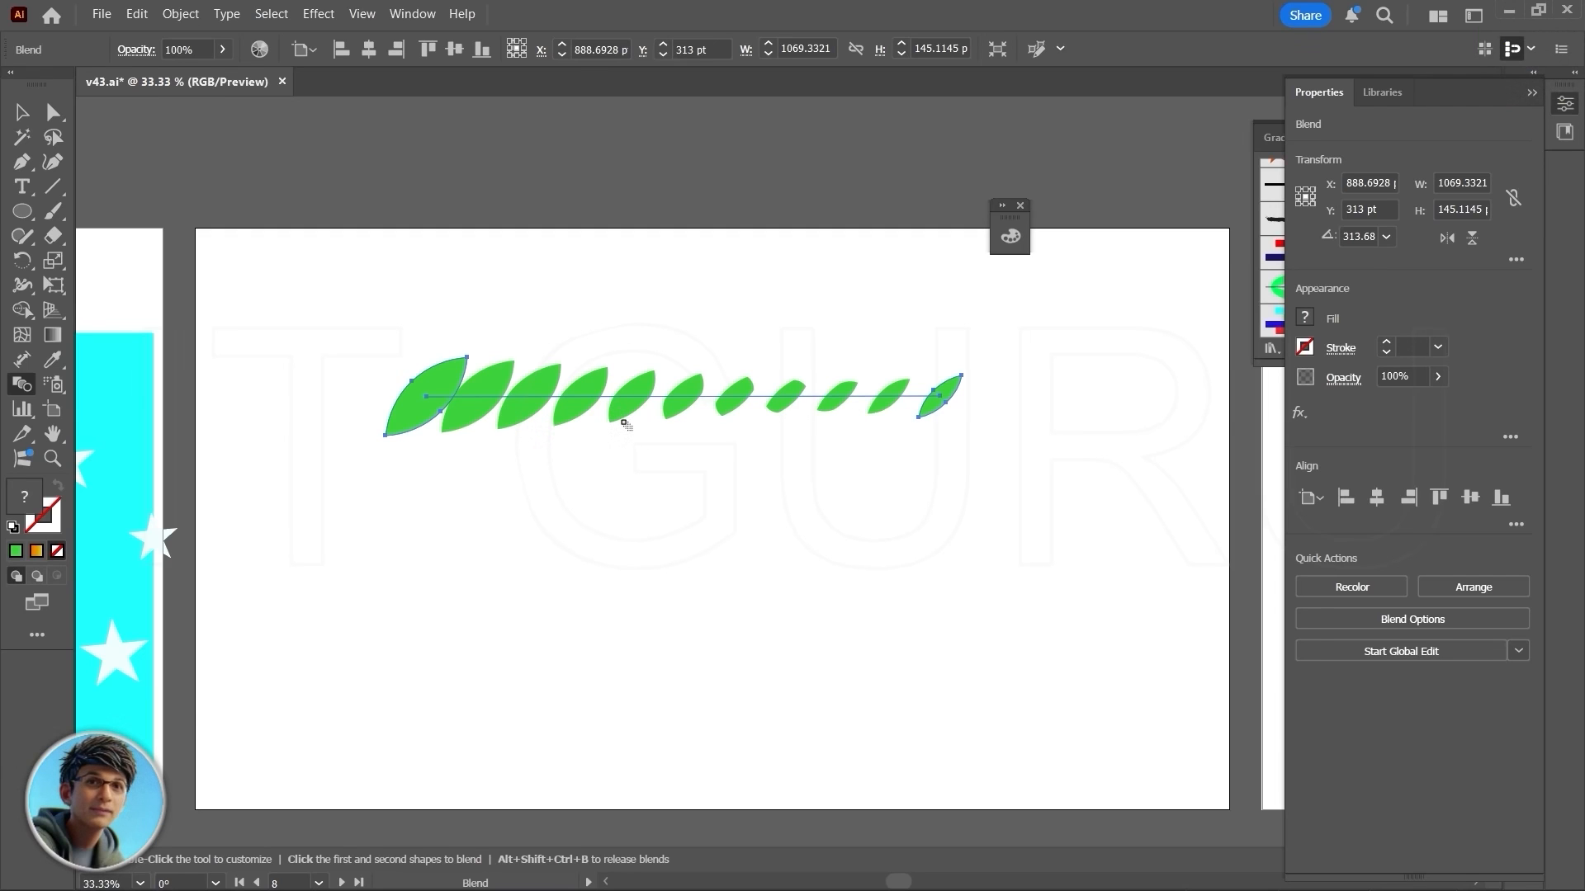
Step: Expand the leaf blend into separate shapes, including both object and fill
click(21, 111)
click(479, 431)
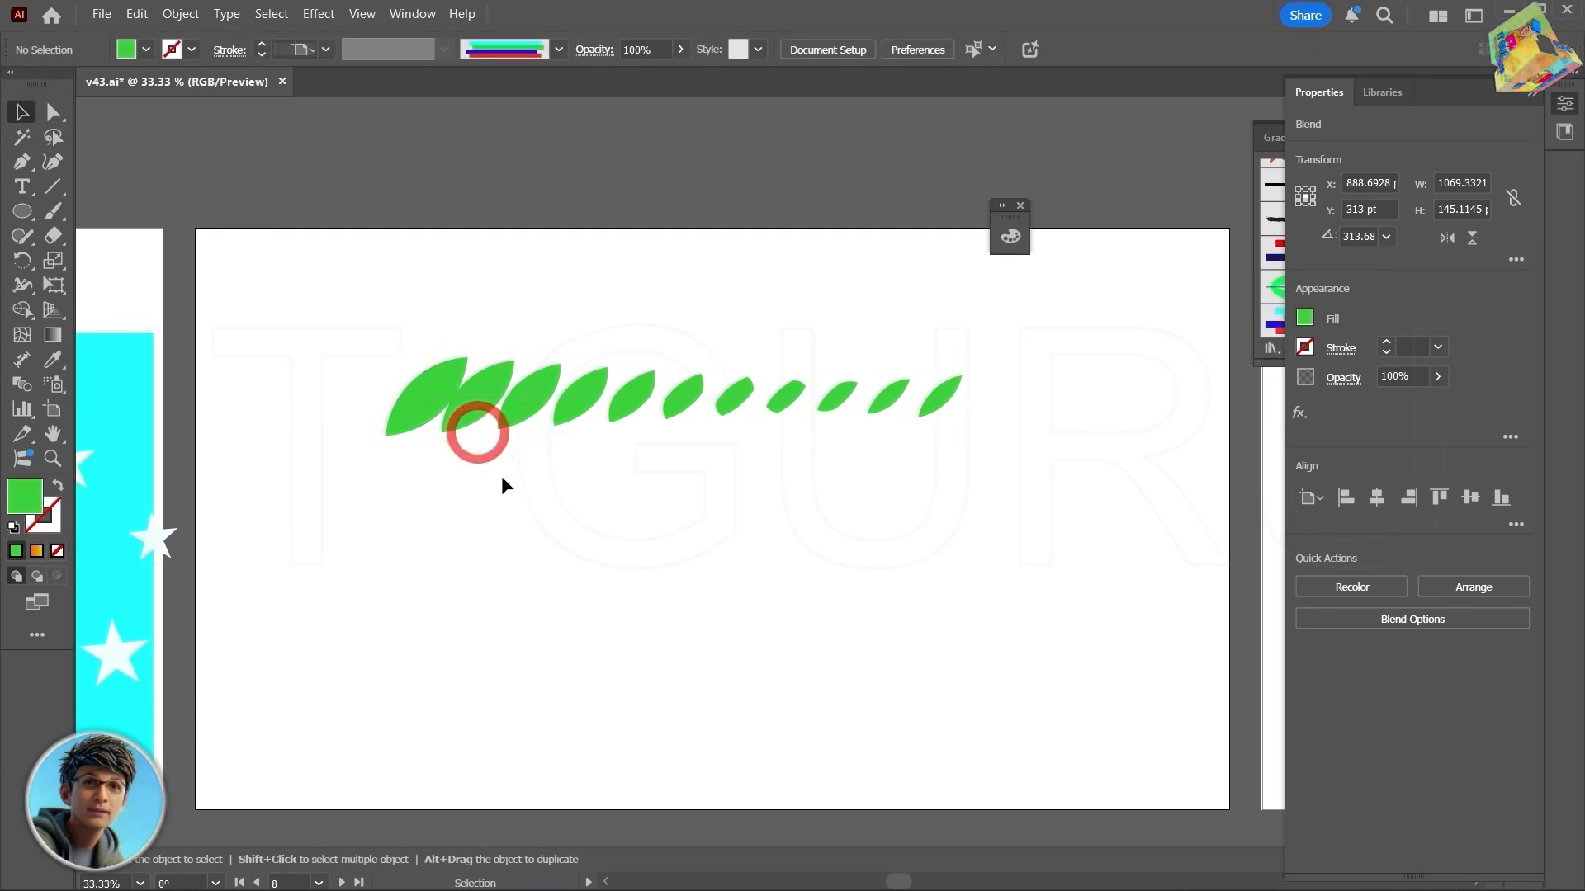
click(538, 386)
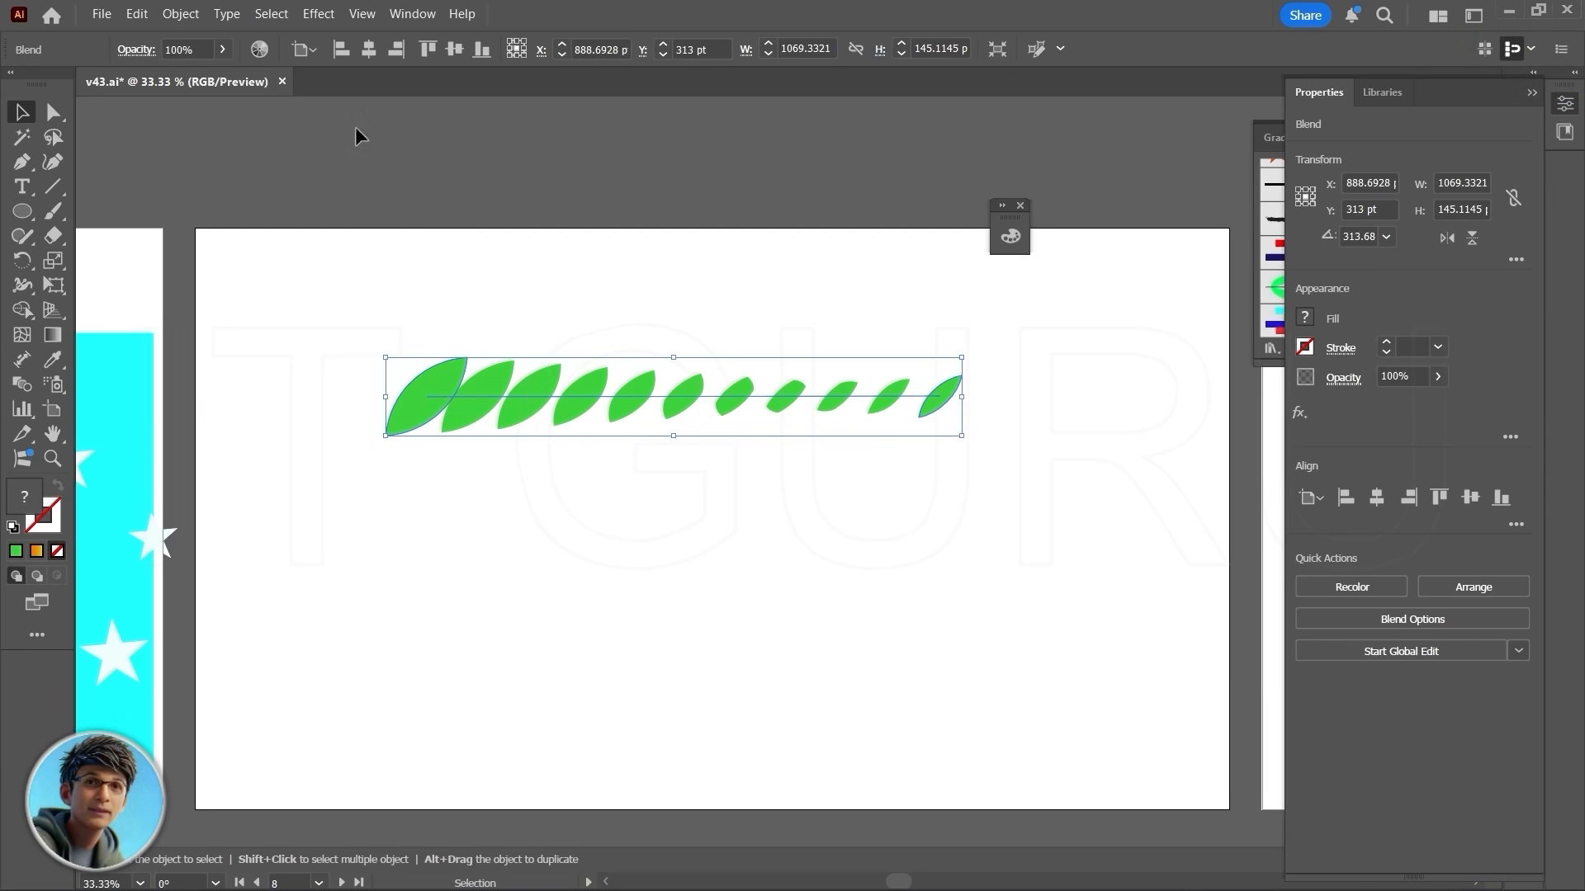
click(181, 14)
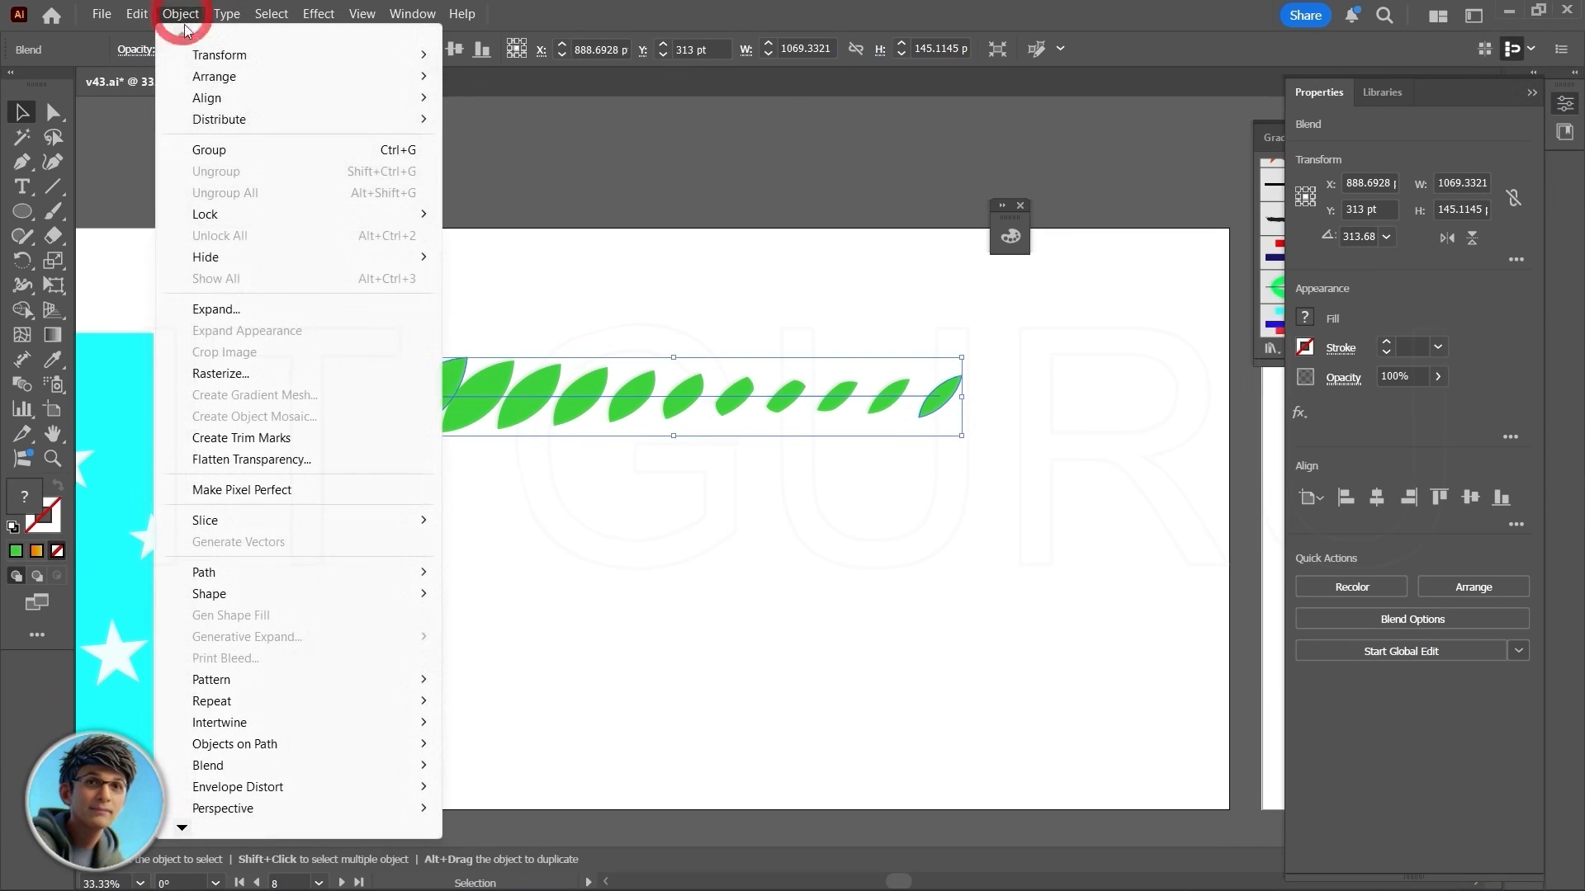
click(246, 309)
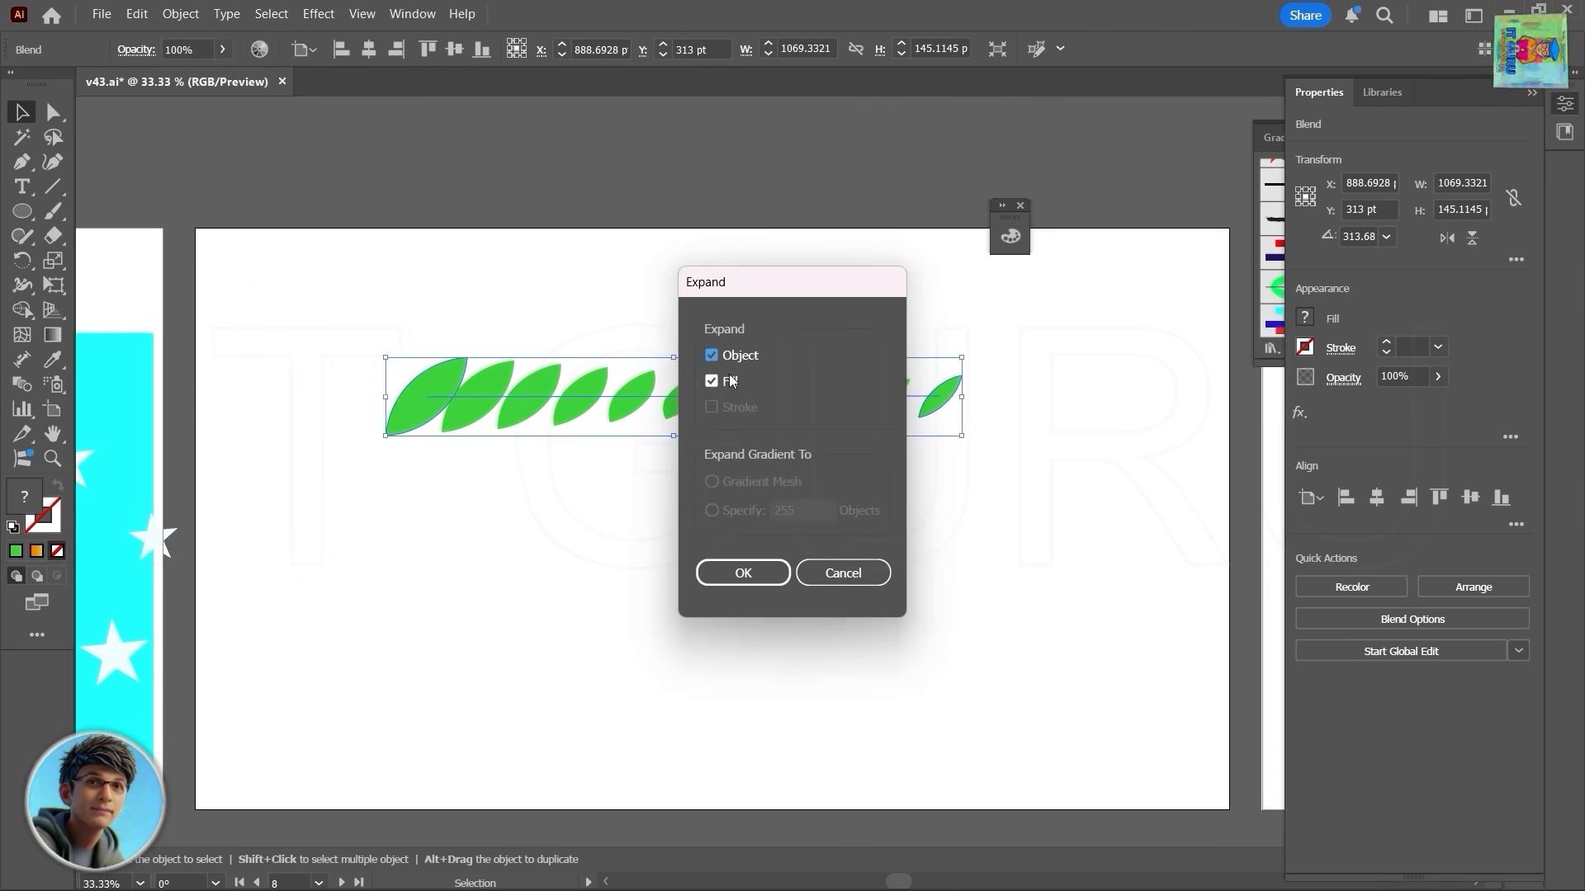
click(747, 573)
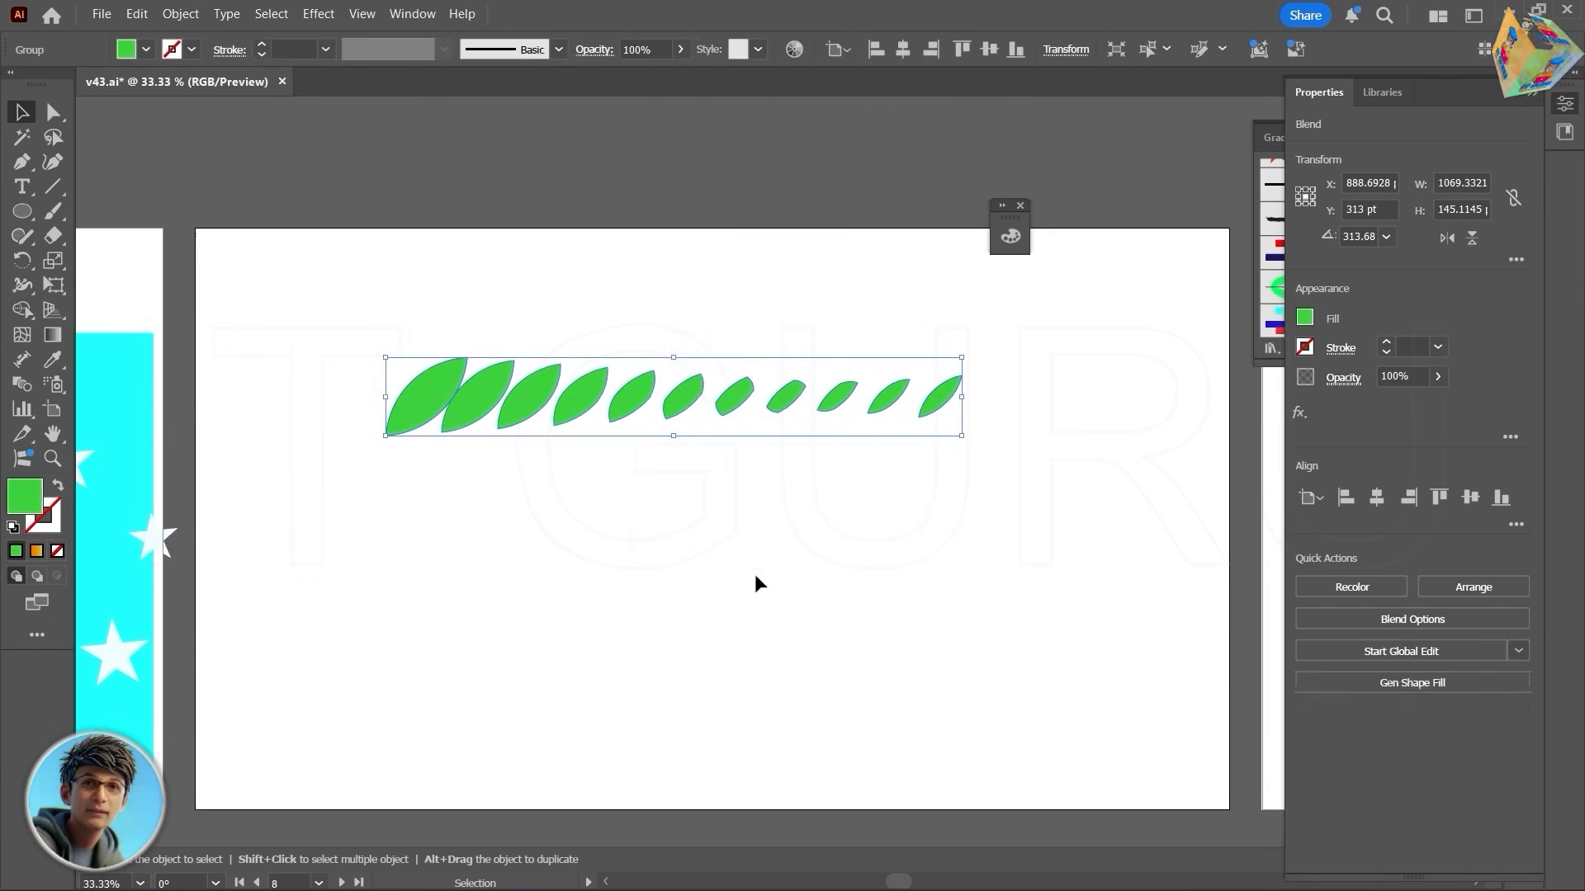
Step: Ungroup the expanded leaves so that each leaf can be selected on its own
click(627, 505)
click(584, 389)
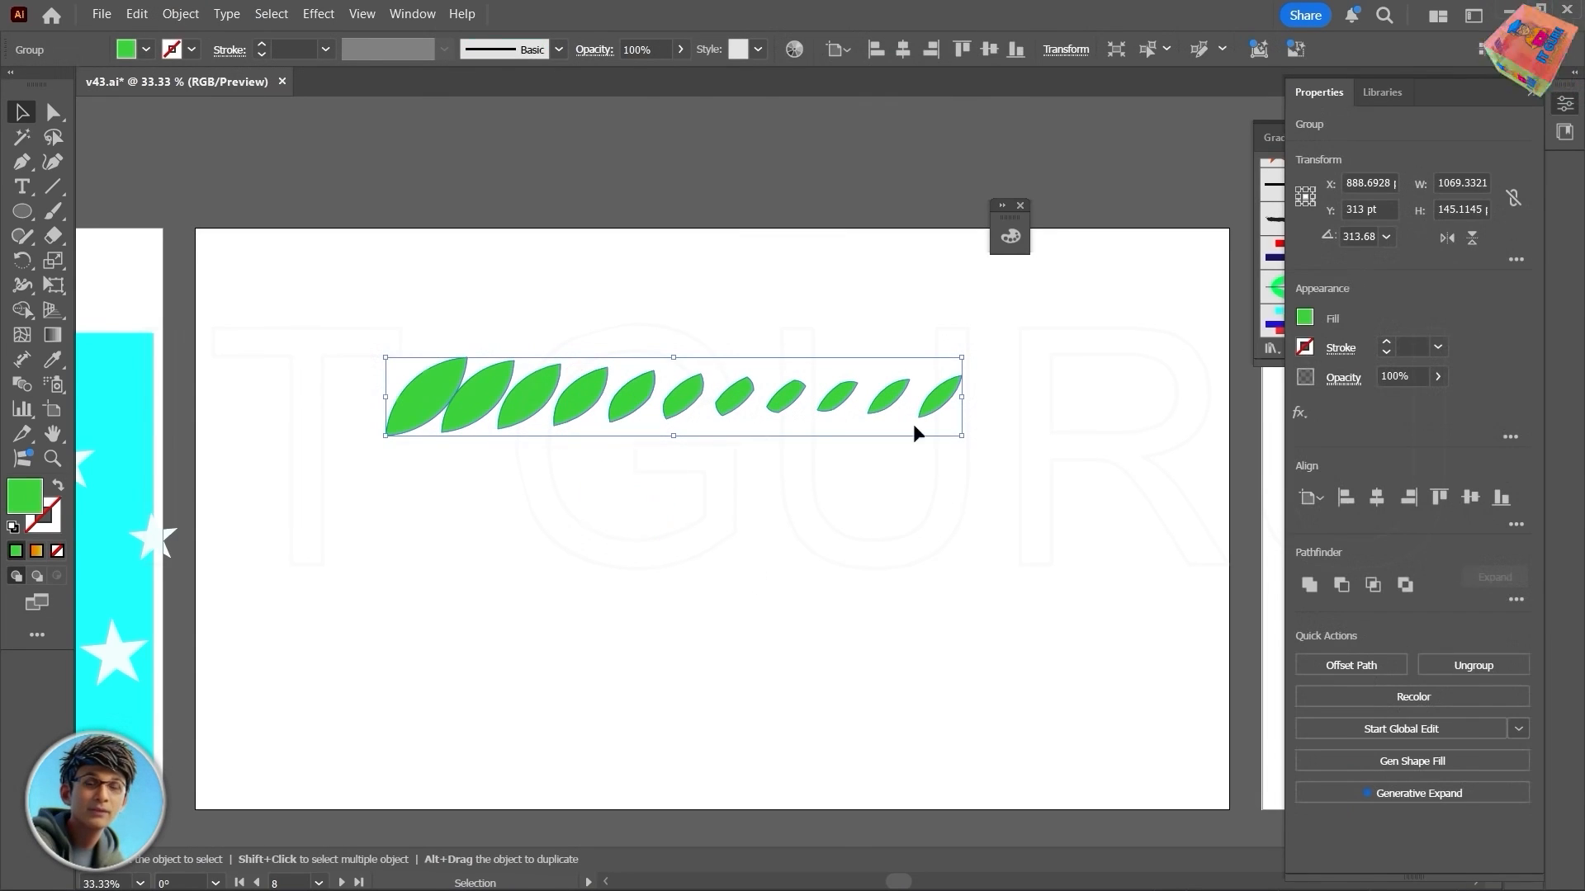
right_click(625, 395)
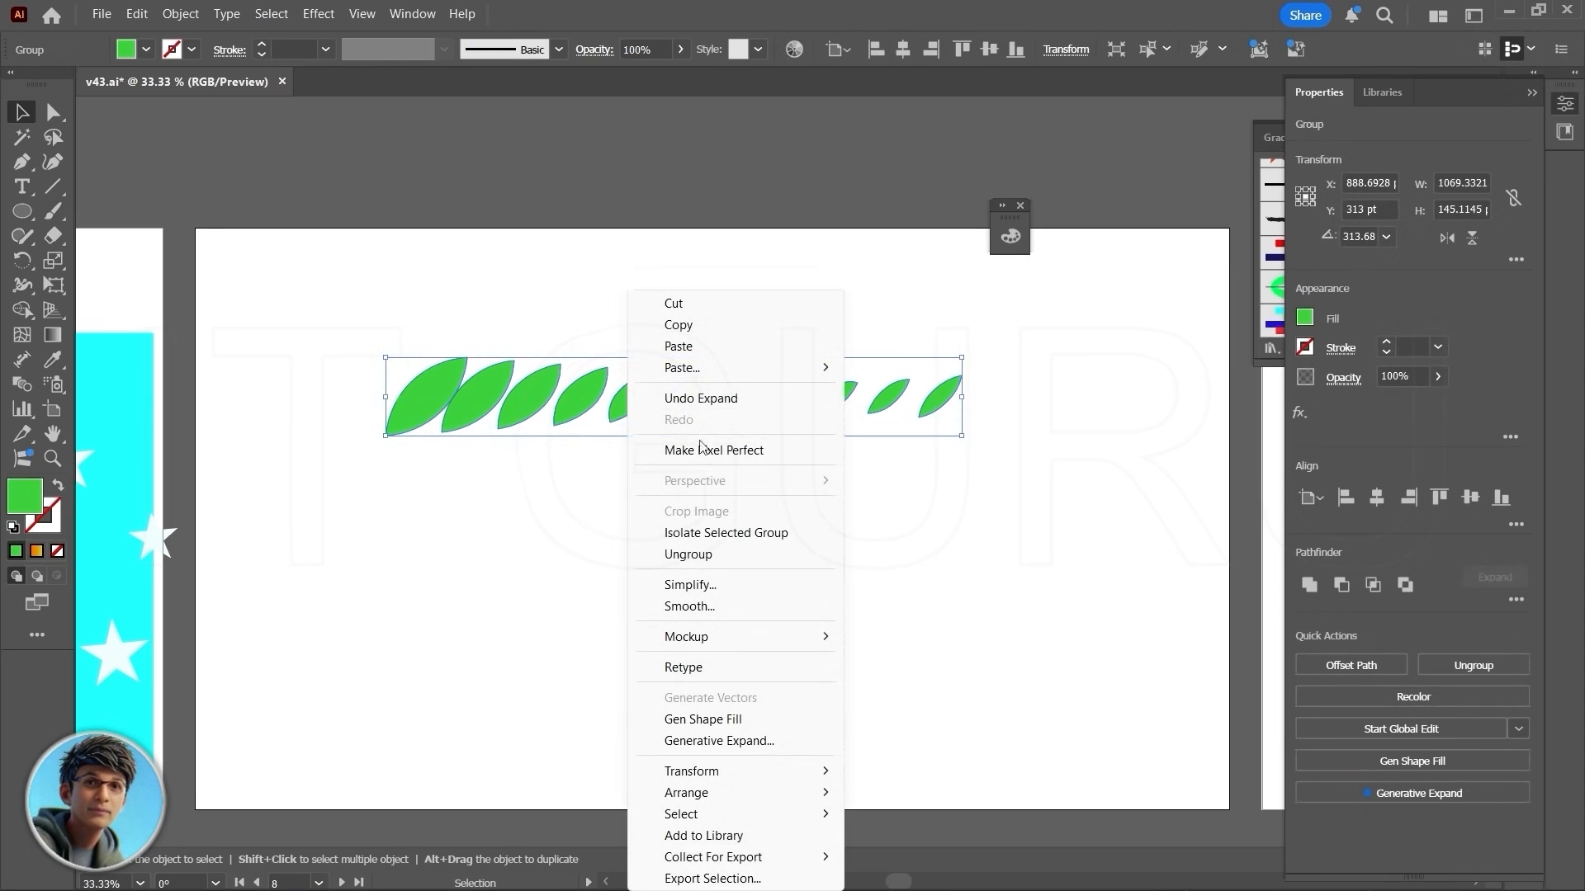
click(711, 554)
click(702, 485)
click(660, 397)
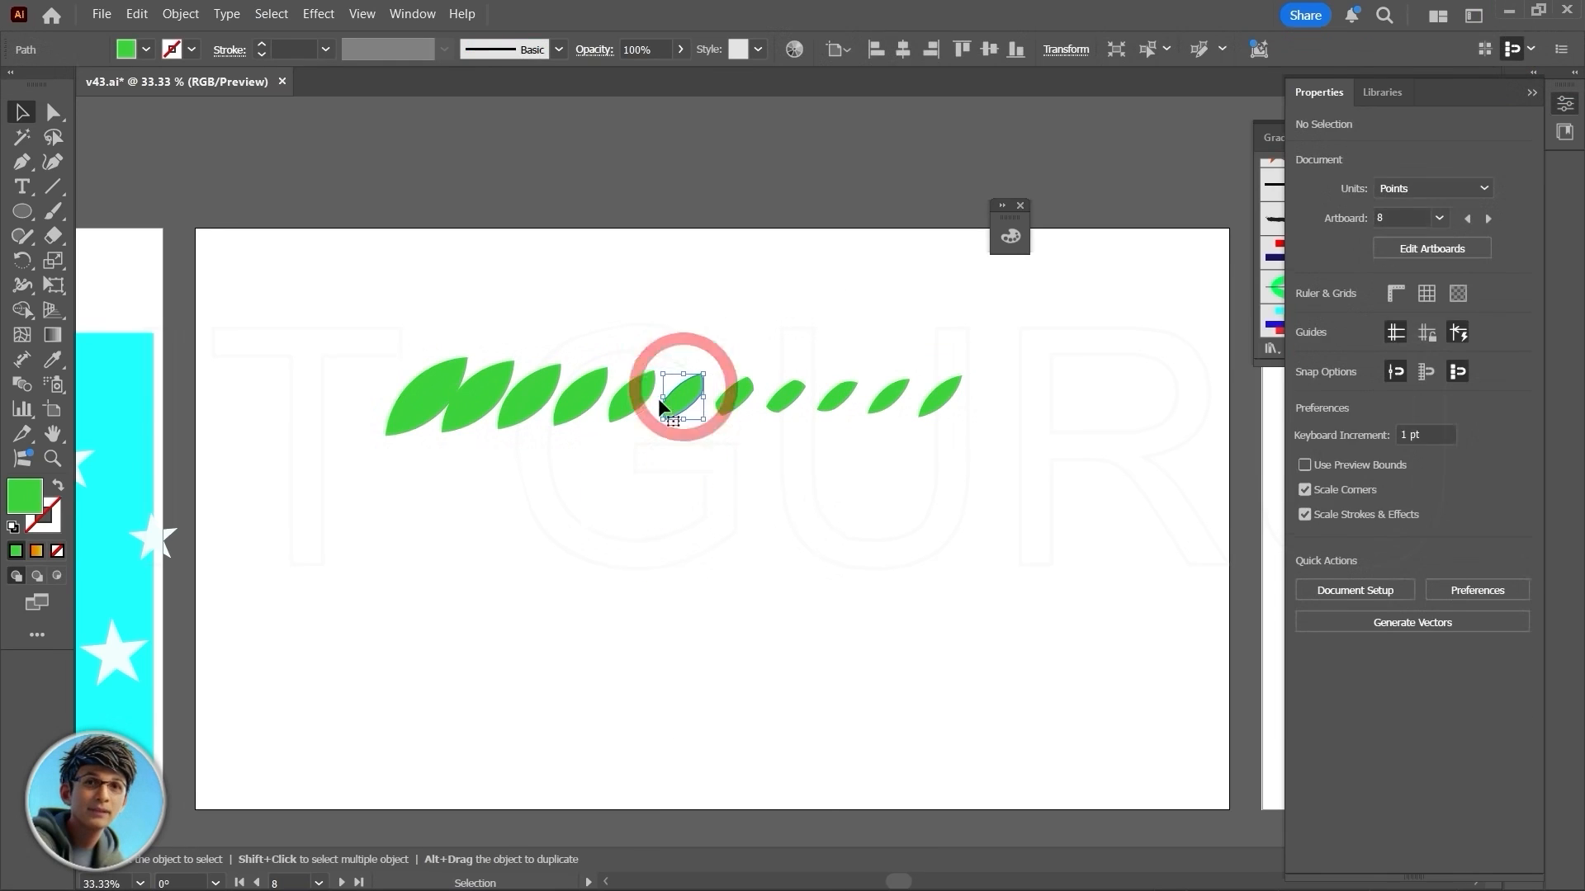
Step: Distribute all the leaves with equal horizontal spacing and align their bottom edges
click(378, 355)
drag(378, 355, 970, 443)
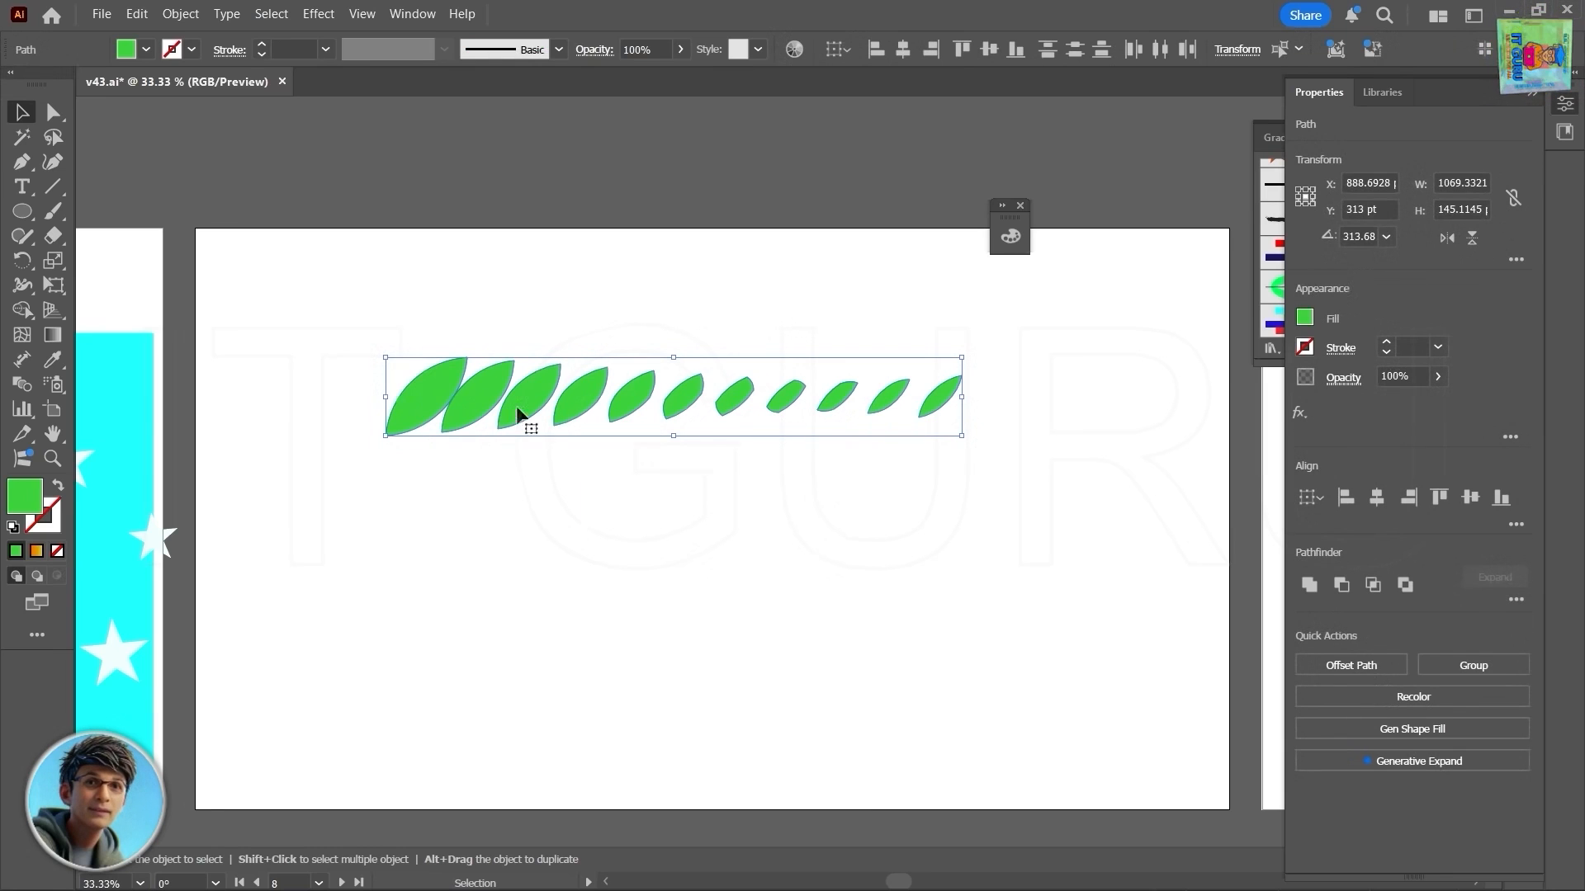
click(1516, 525)
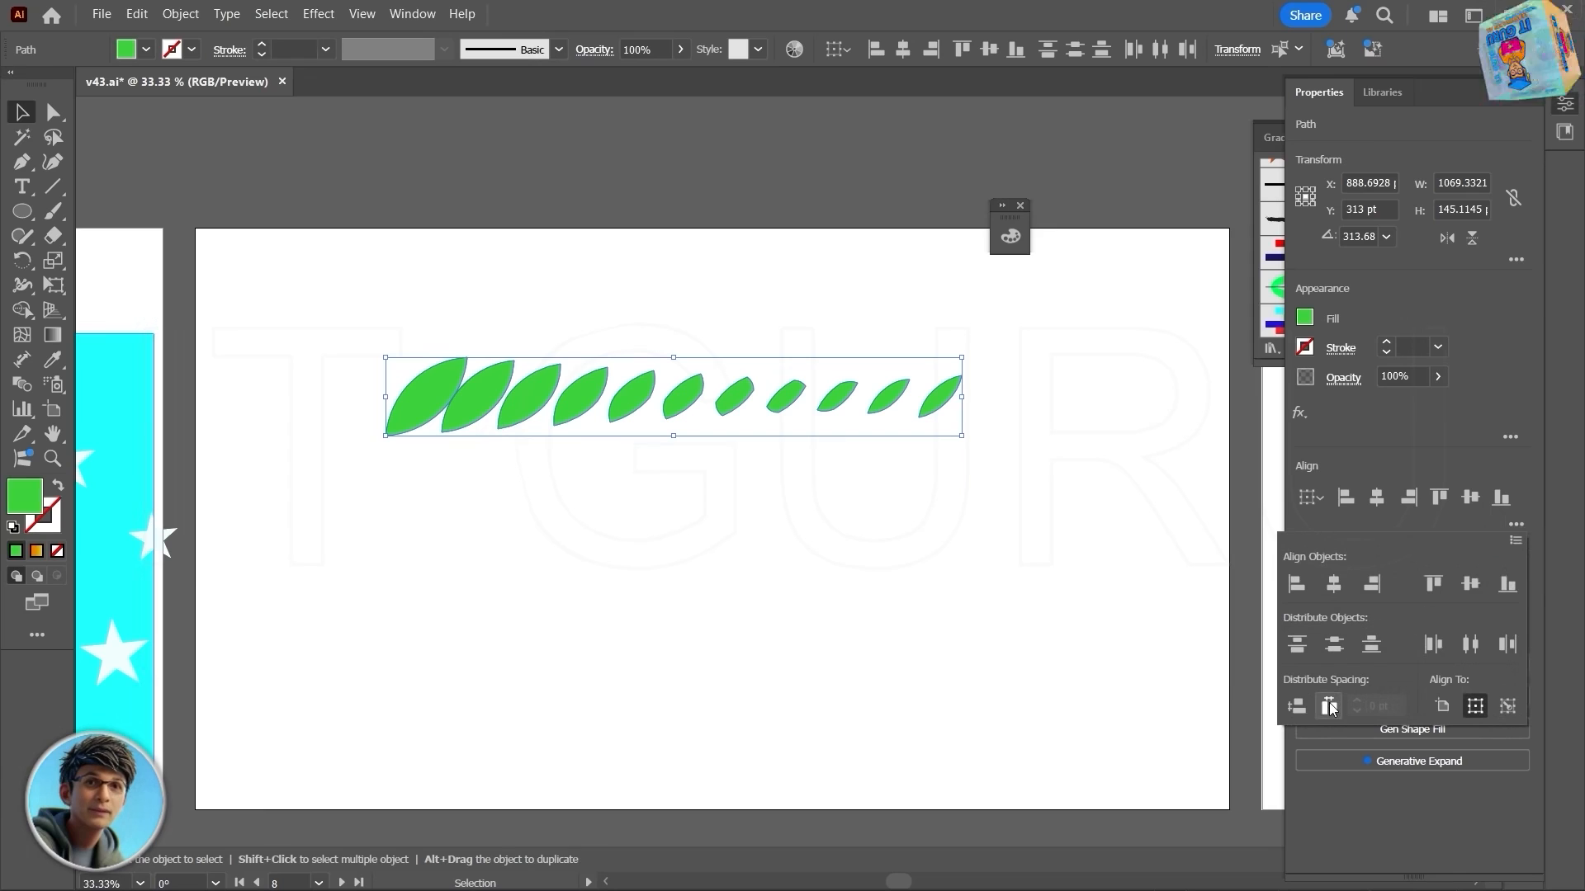
click(1329, 707)
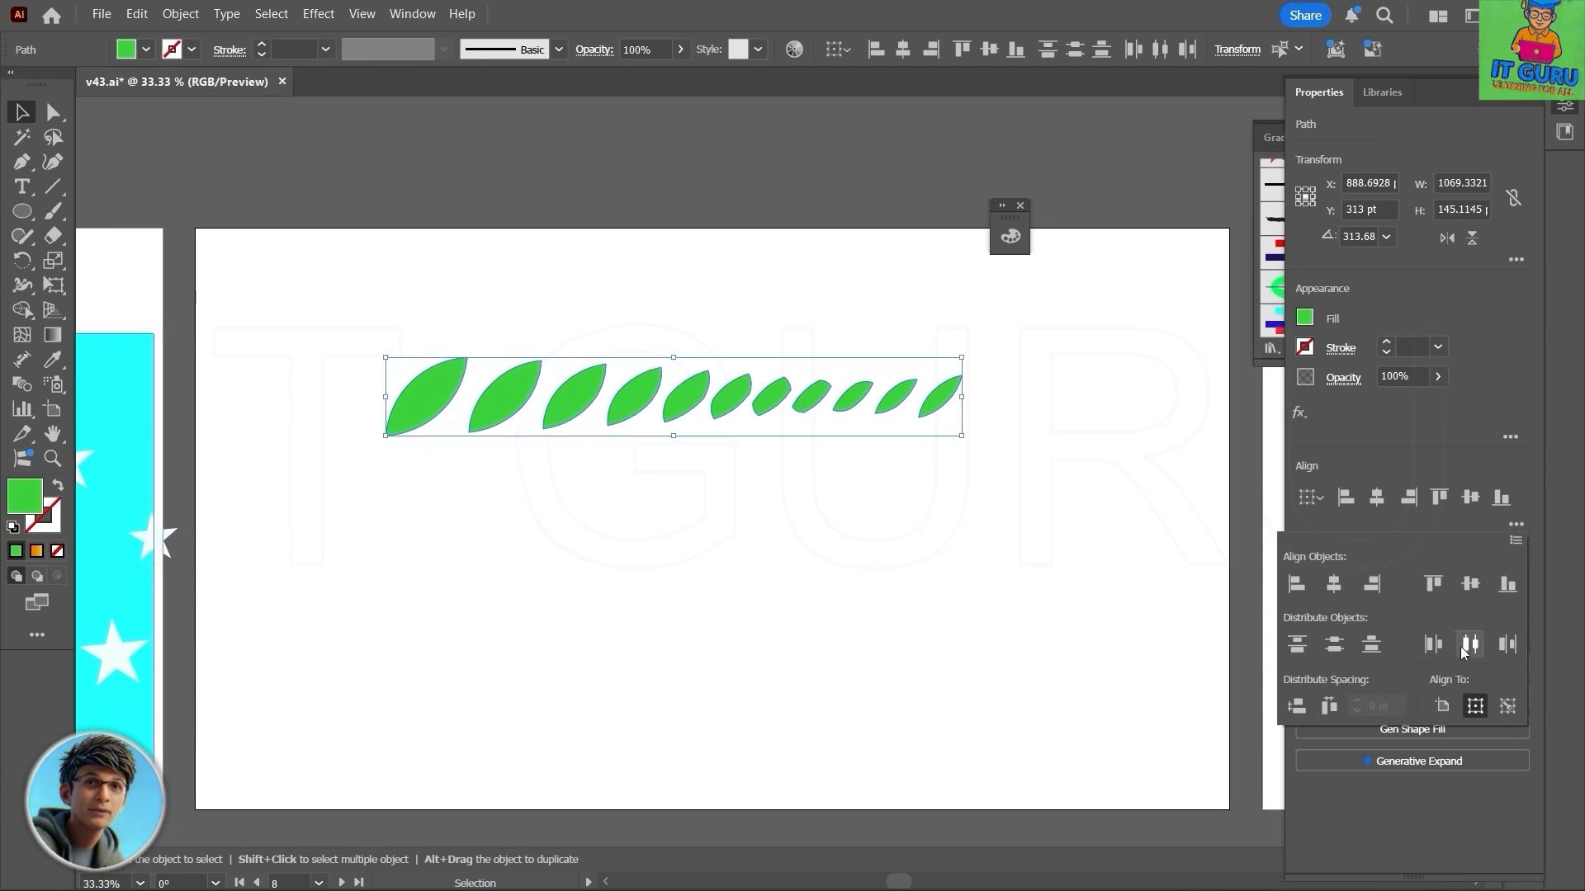
click(1510, 586)
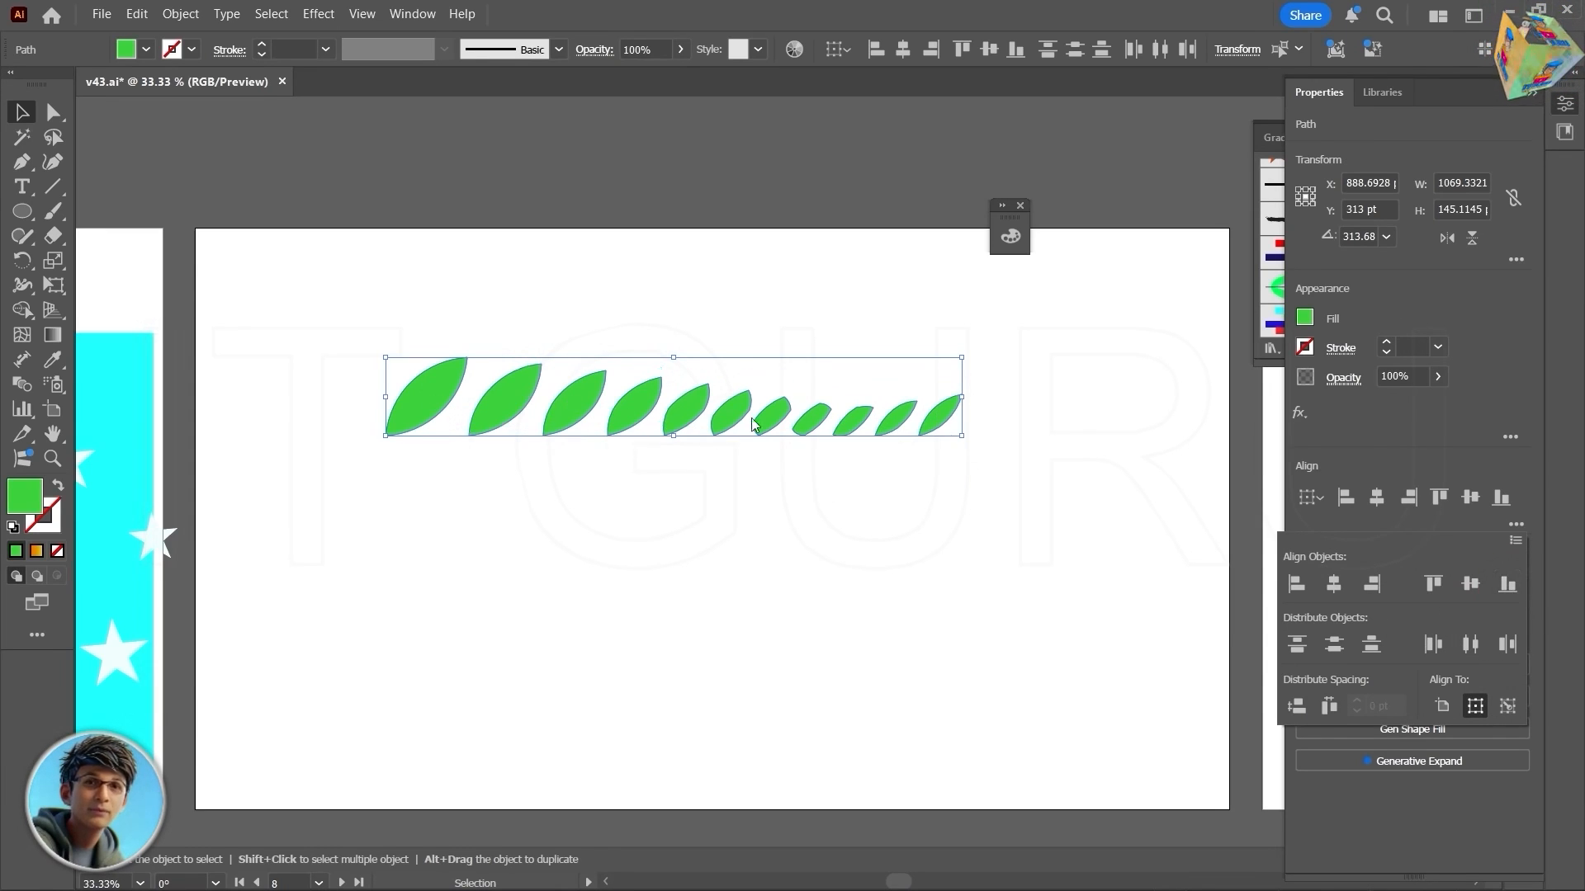
click(981, 409)
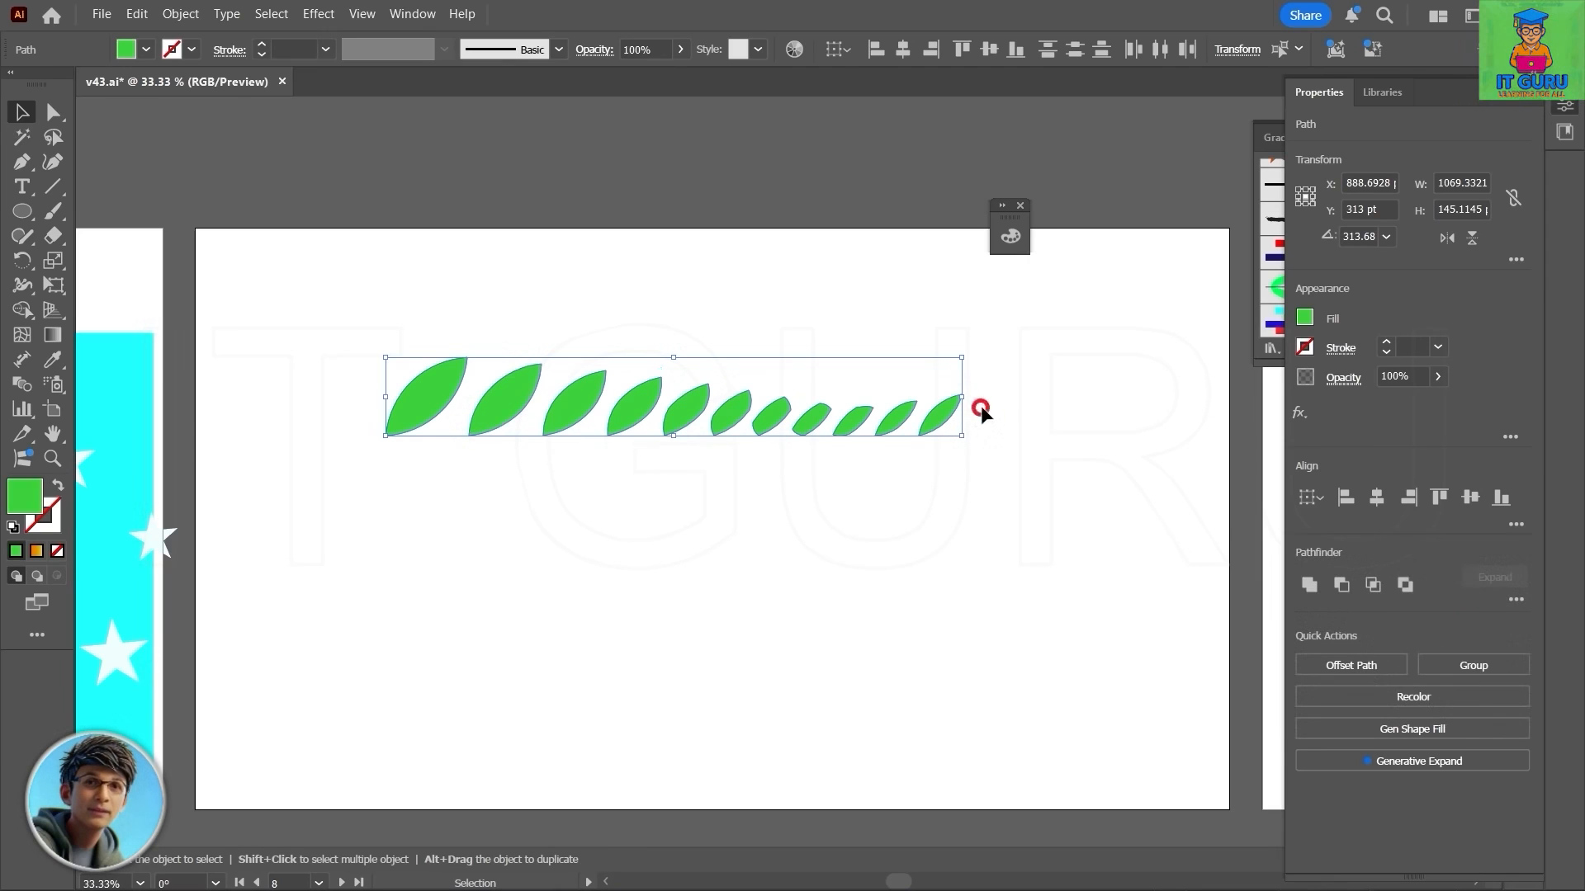
click(537, 478)
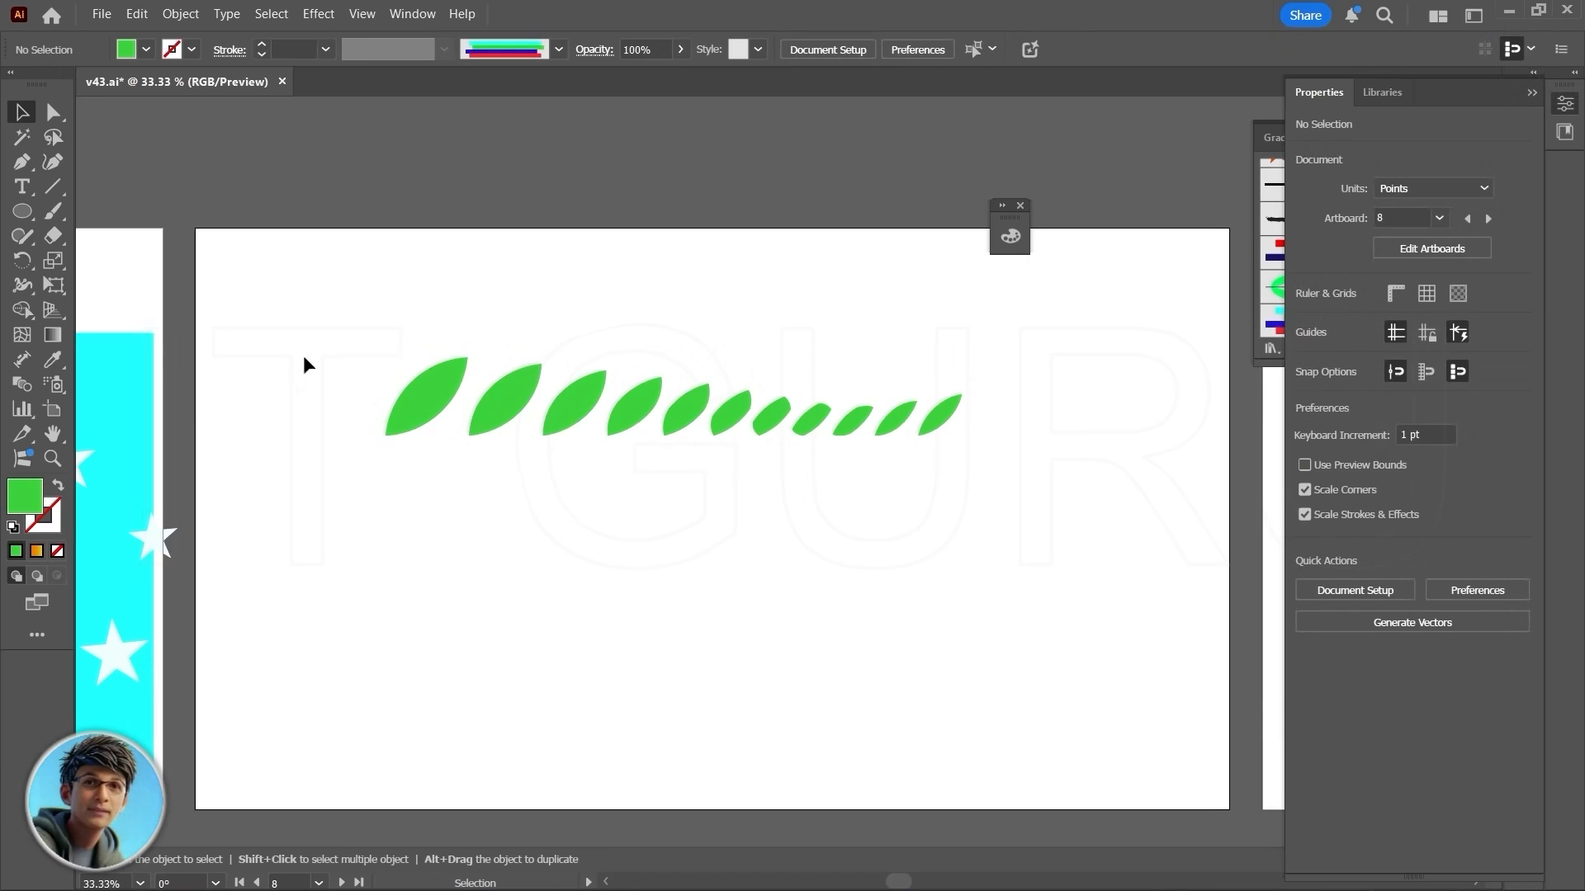
Step: Draw a straight horizontal line about 1193 pt long just beneath the leaves and give it a 4 pt stroke
click(52, 187)
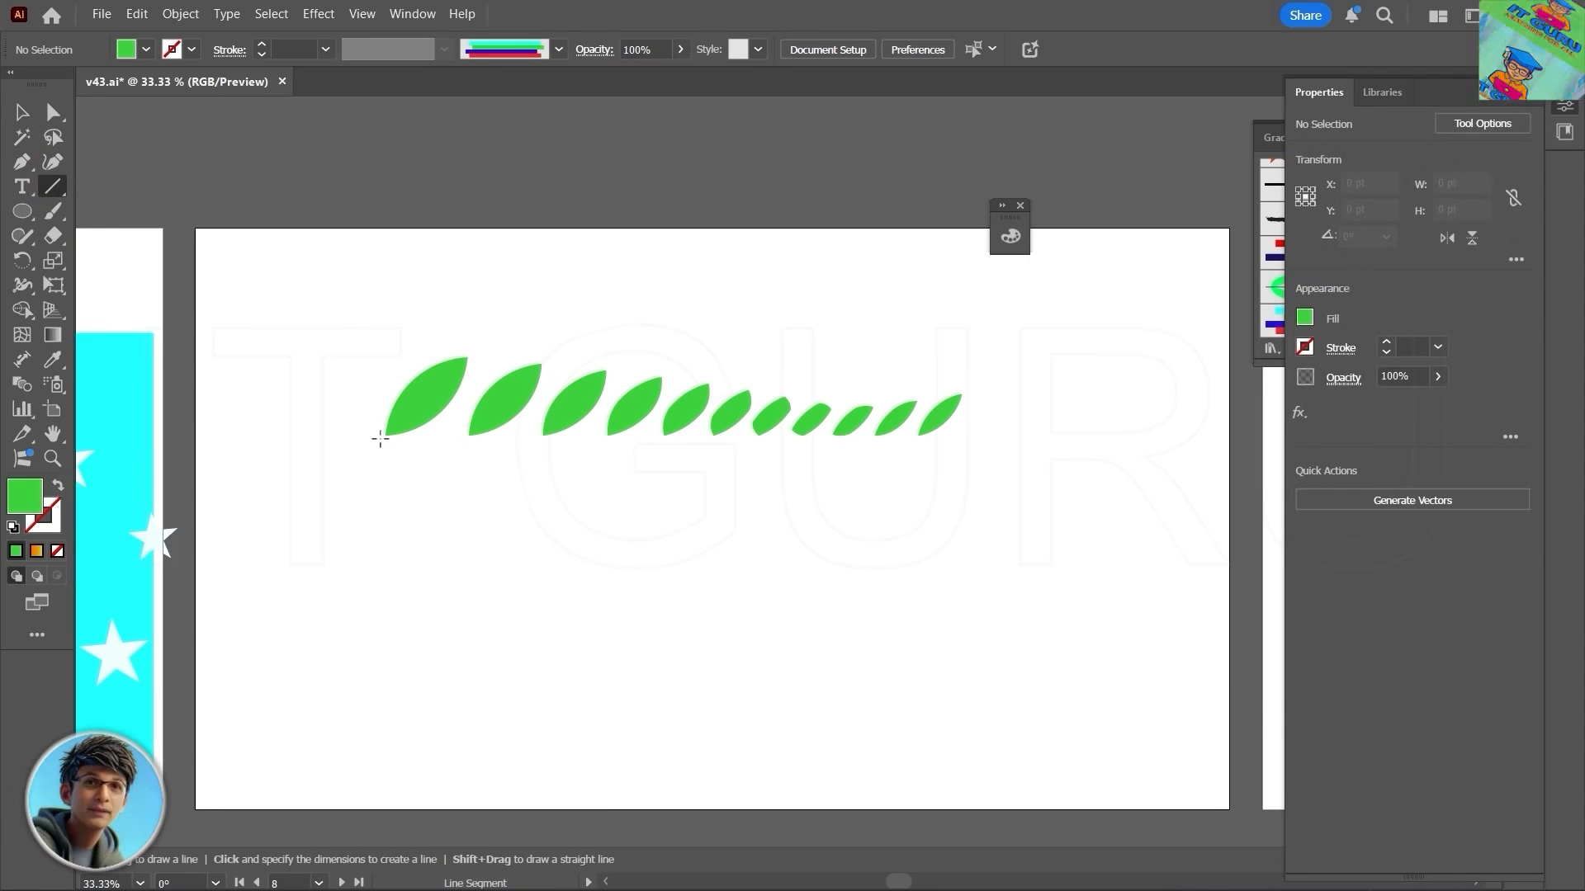
drag(379, 438, 1023, 438)
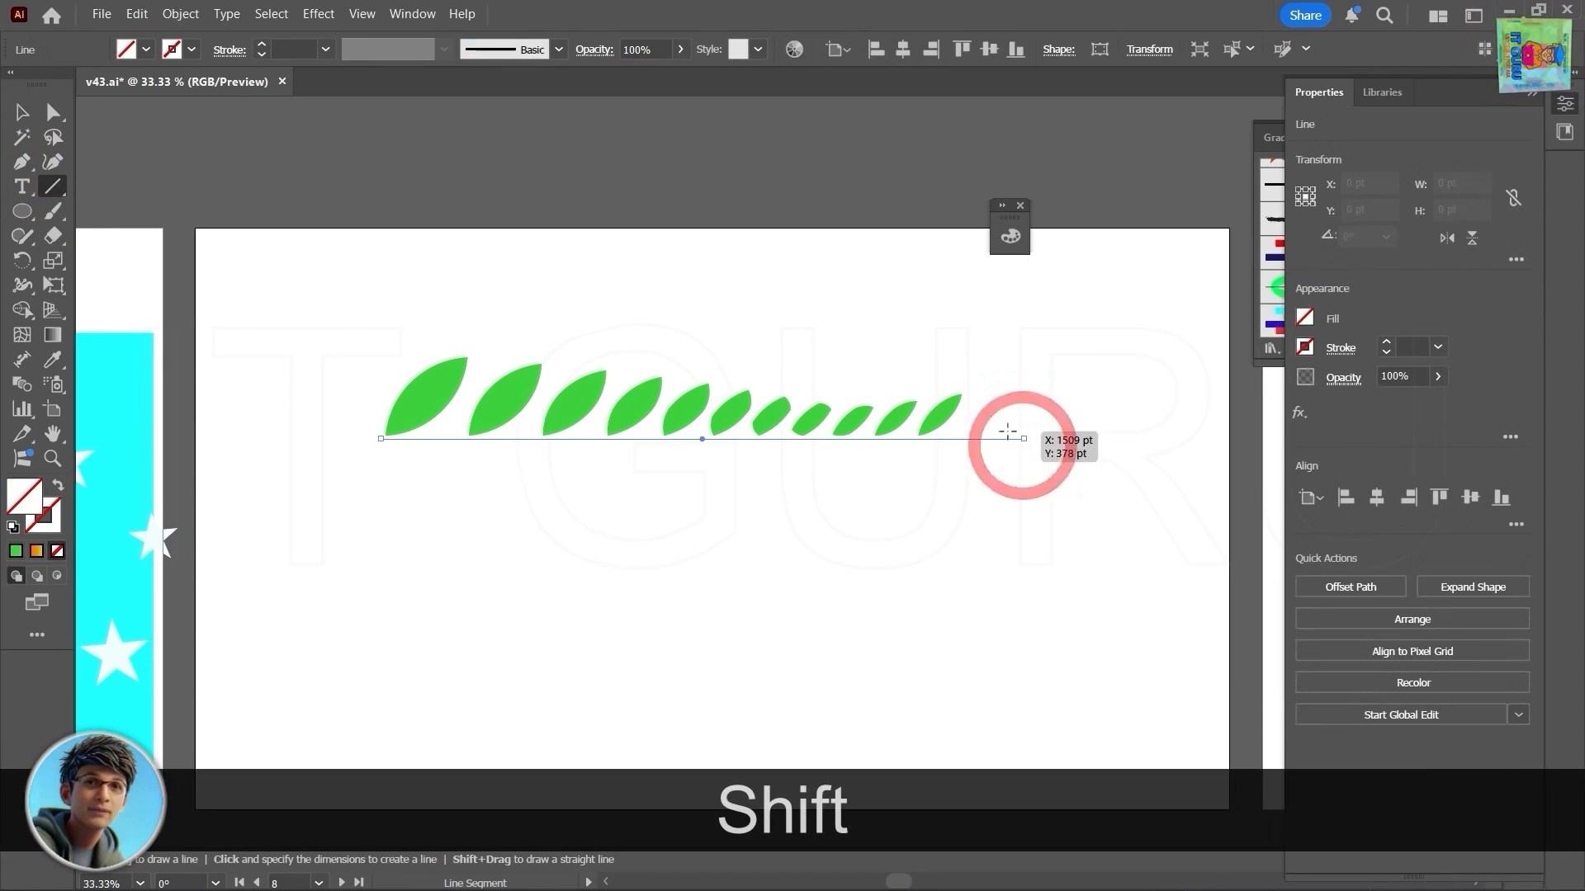
click(1437, 346)
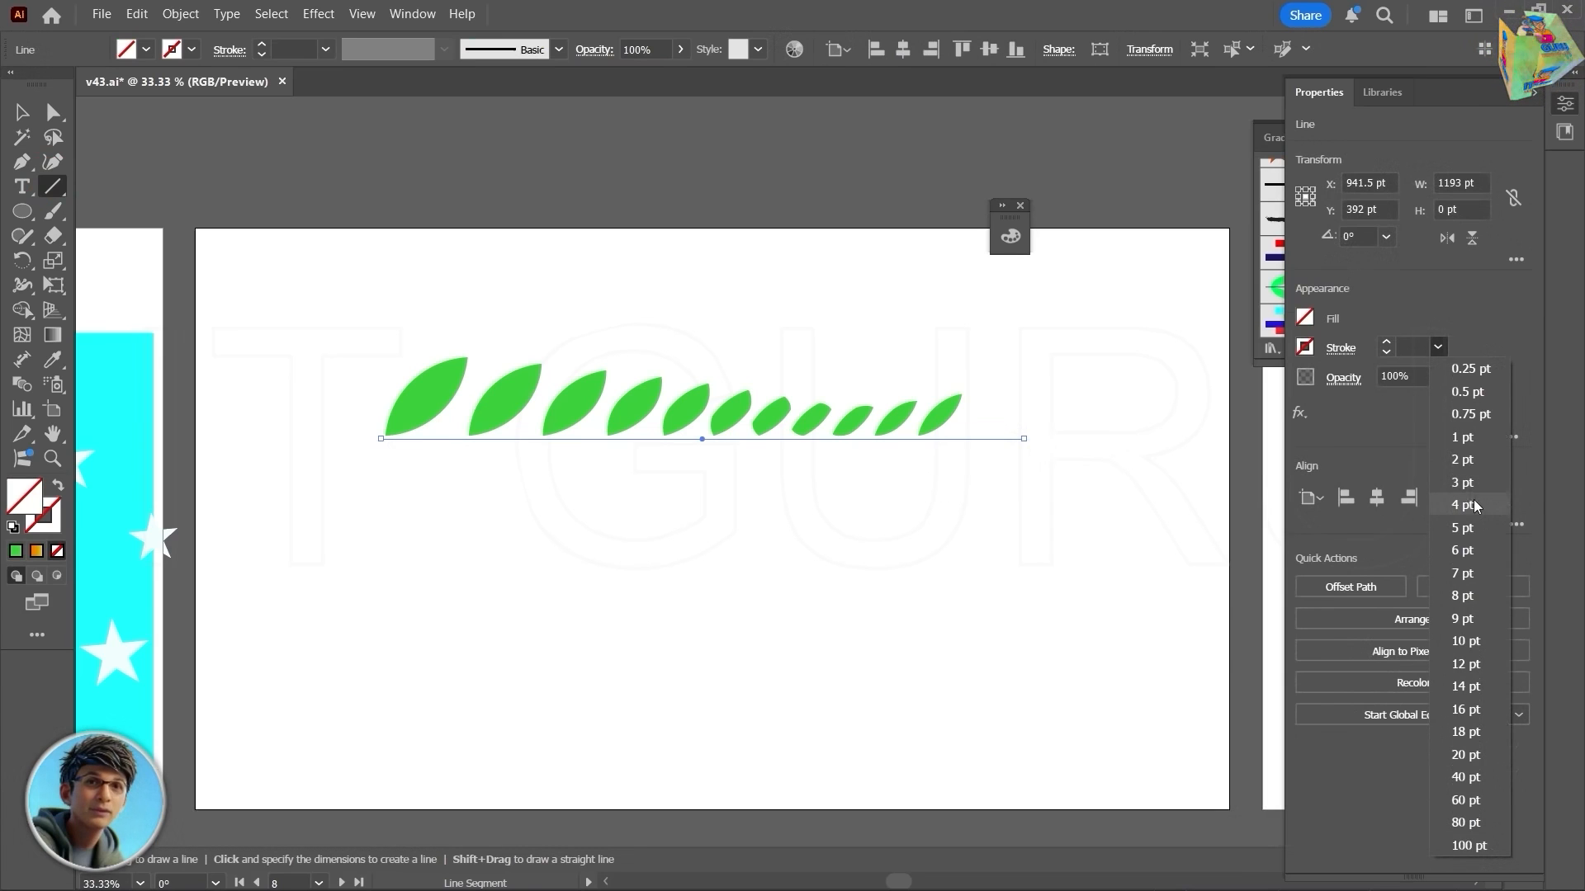
click(1466, 512)
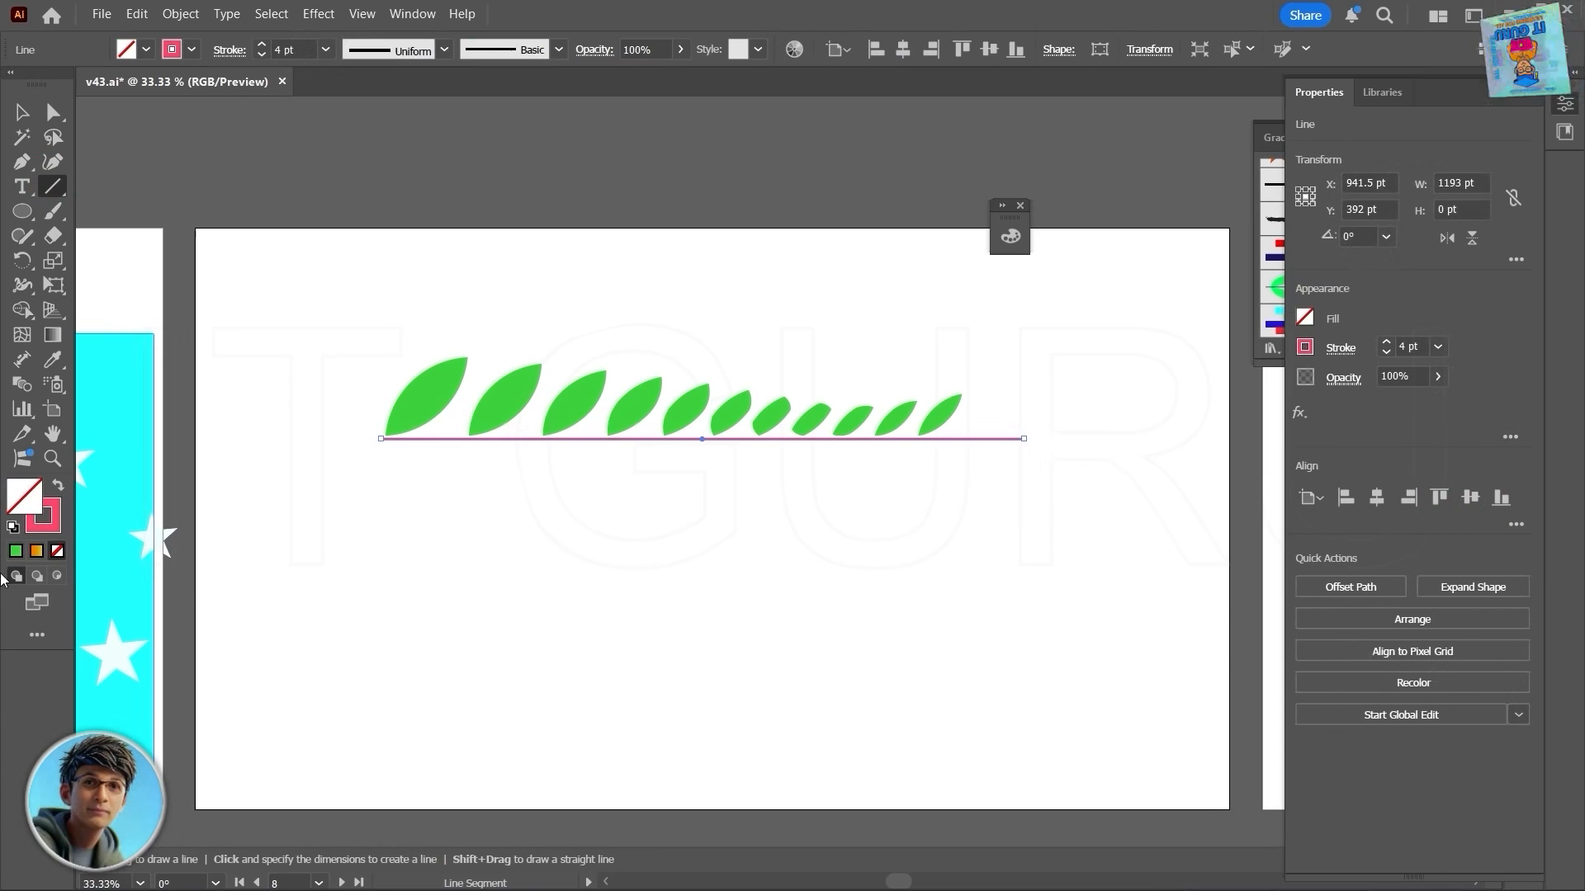
Step: Recolour the stem line's stroke to a dark green
double_click(48, 530)
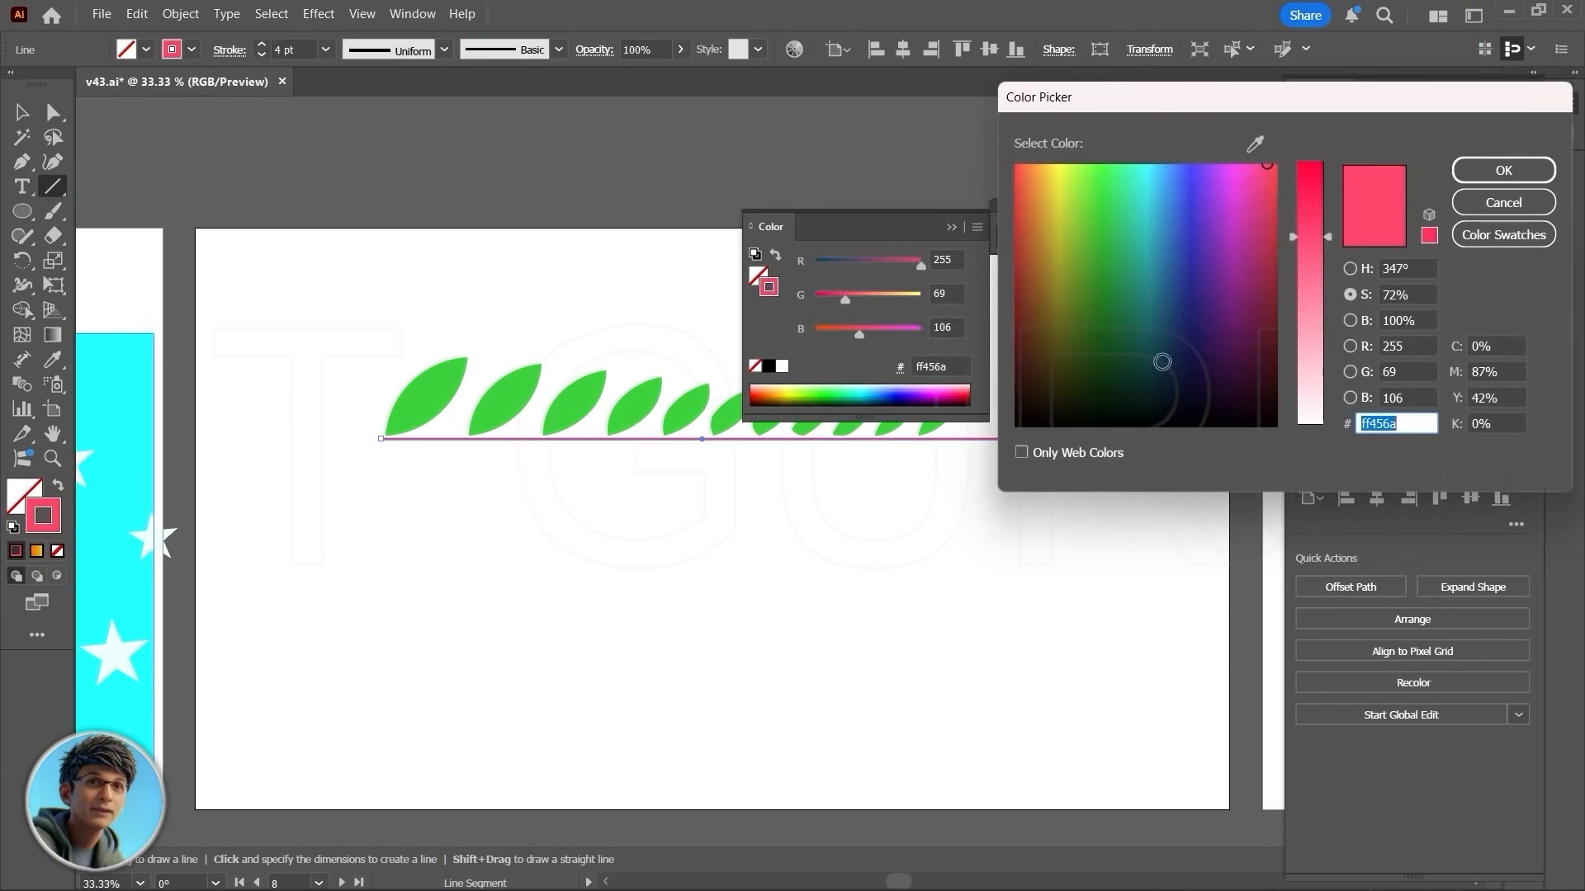
click(1099, 357)
click(1503, 170)
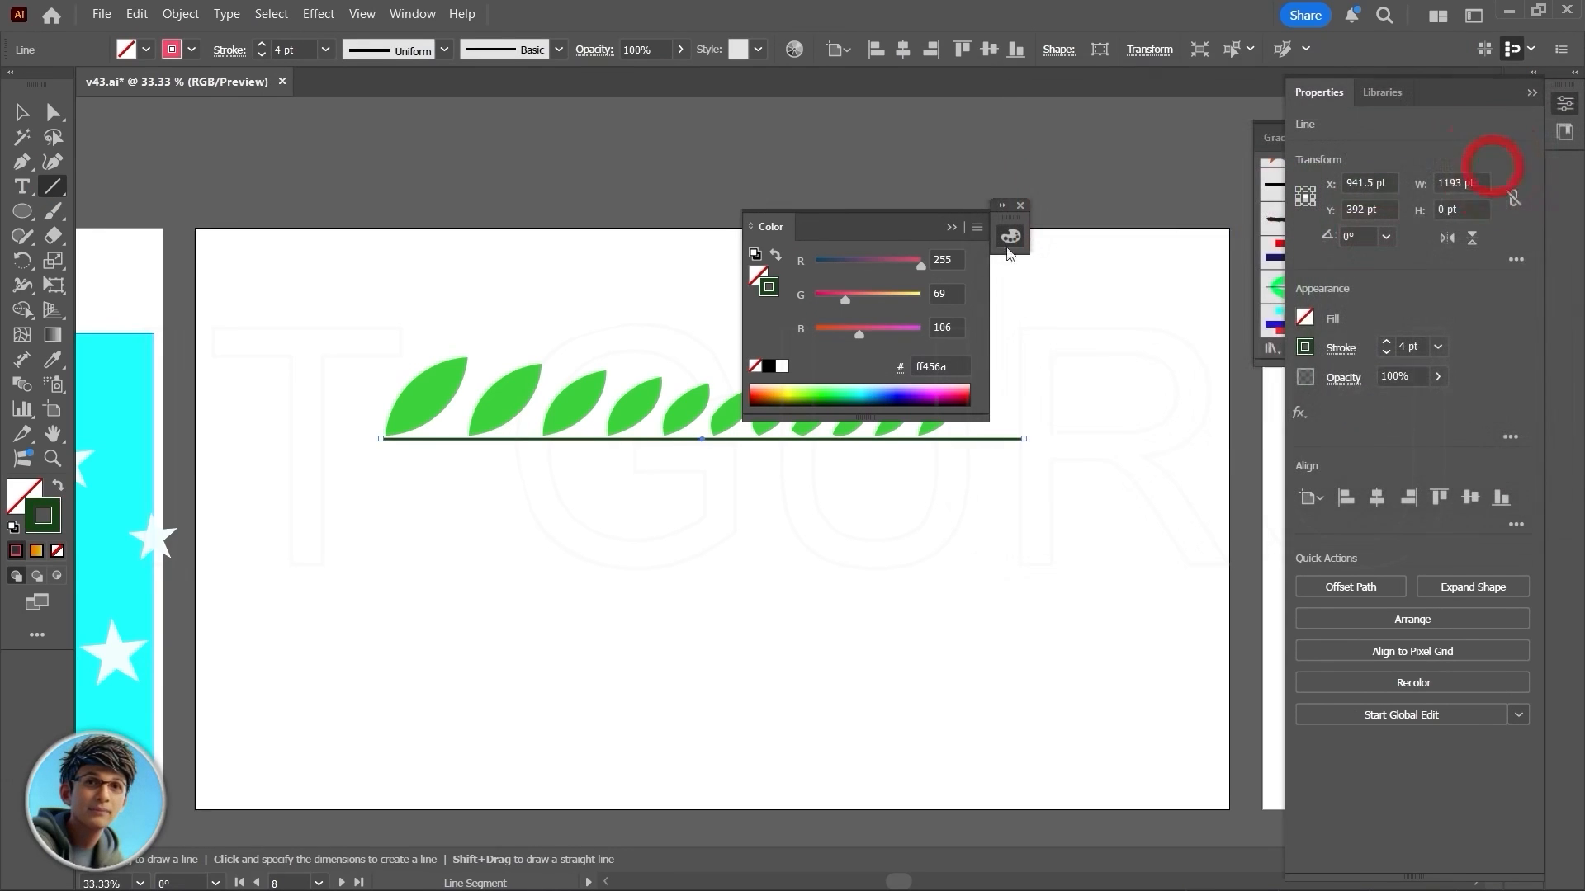
click(951, 228)
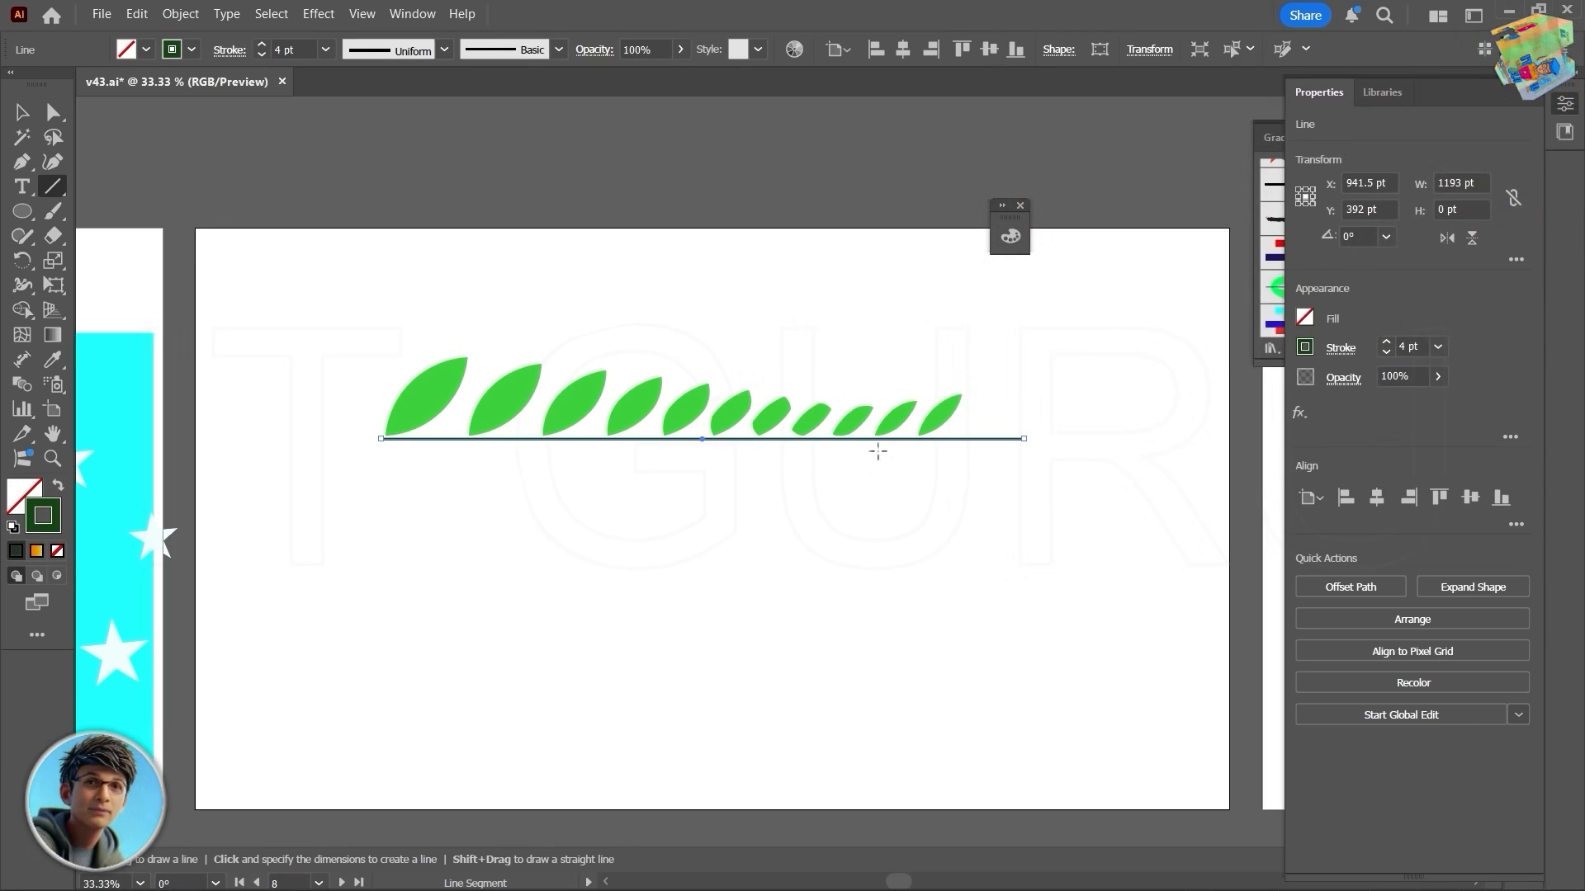
Step: Shorten the stem to just past the last leaf and place a leaf about 140 × 54 pt, rotated to about 283.6°, at its end
mouse_move(1023, 439)
mouse_down()
mouse_move(956, 440)
mouse_move(997, 421)
mouse_move(983, 421)
mouse_move(974, 441)
mouse_move(1030, 437)
mouse_up()
key(v)
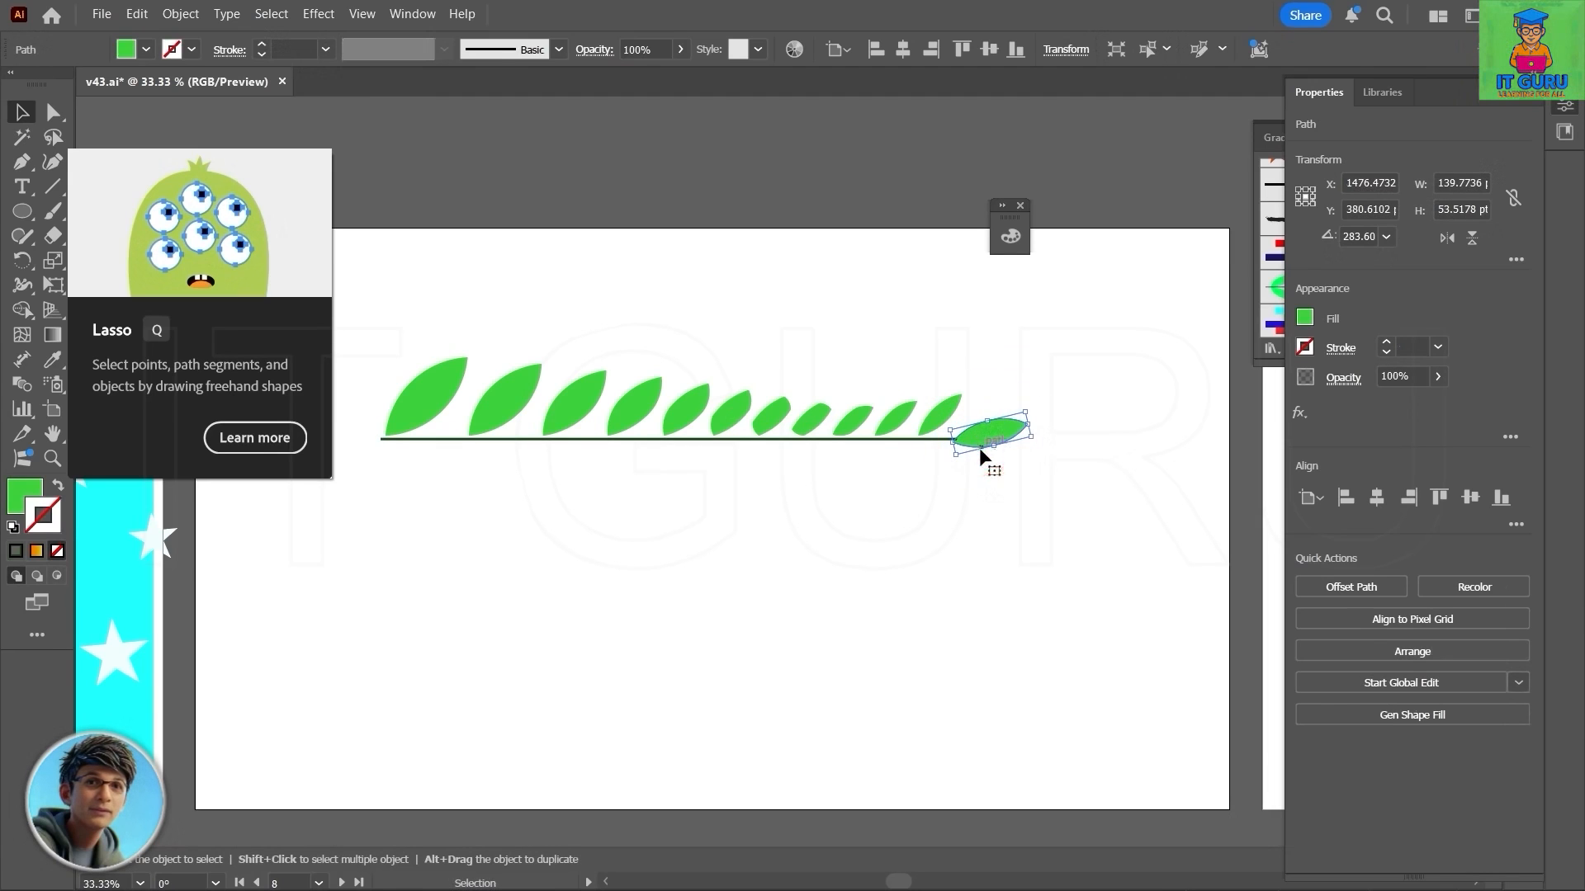
scroll(954, 492, up, 3)
drag(990, 329, 987, 322)
click(757, 461)
scroll(757, 460, down, 2)
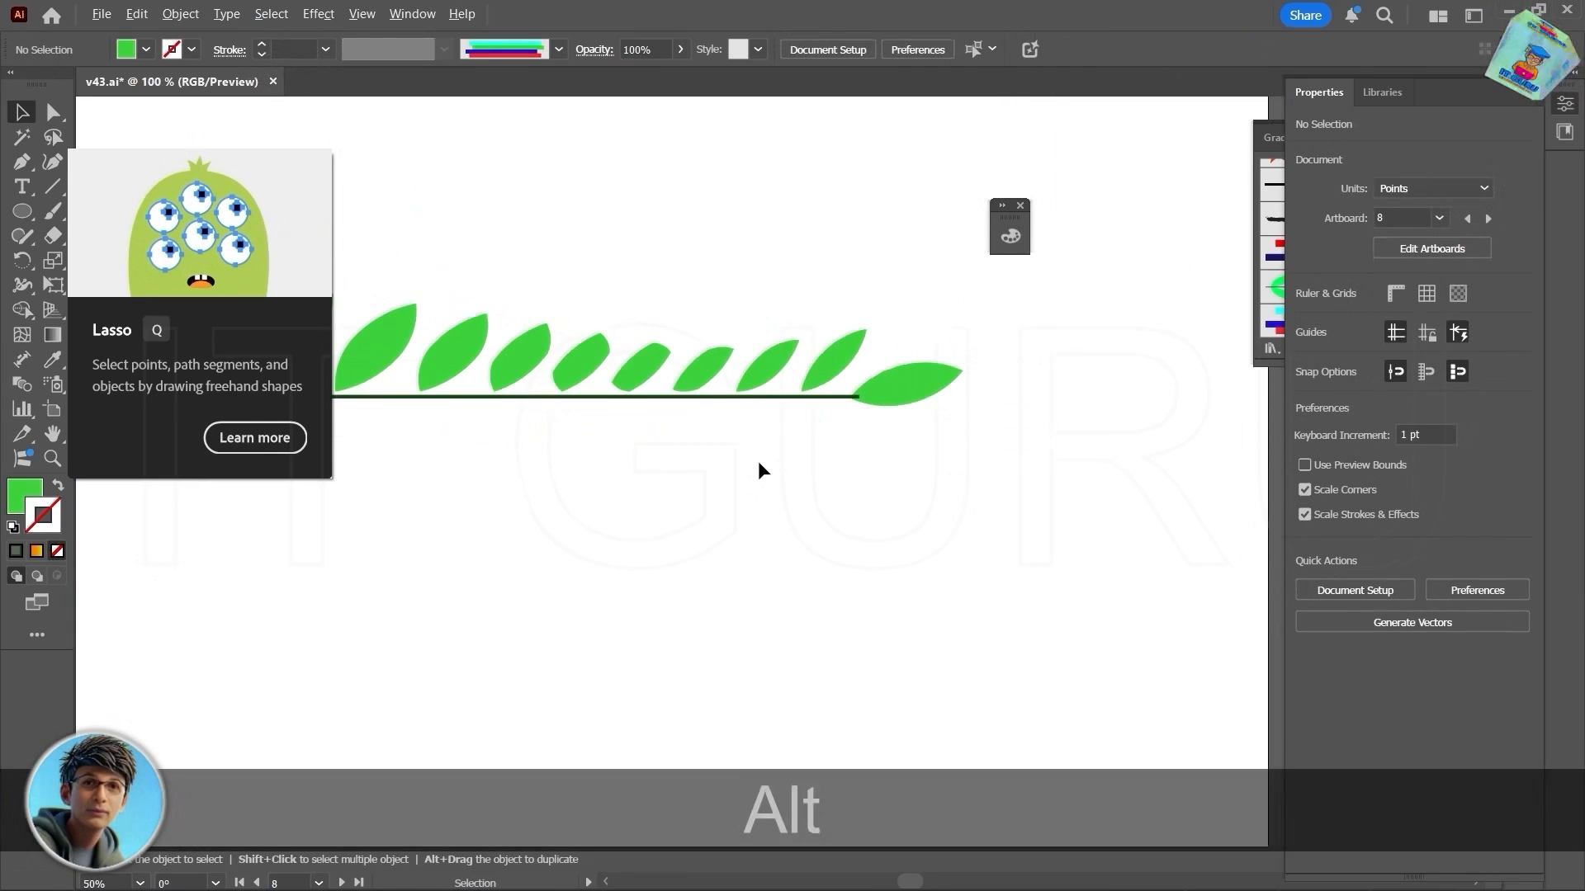
scroll(758, 460, down, 2)
click(773, 532)
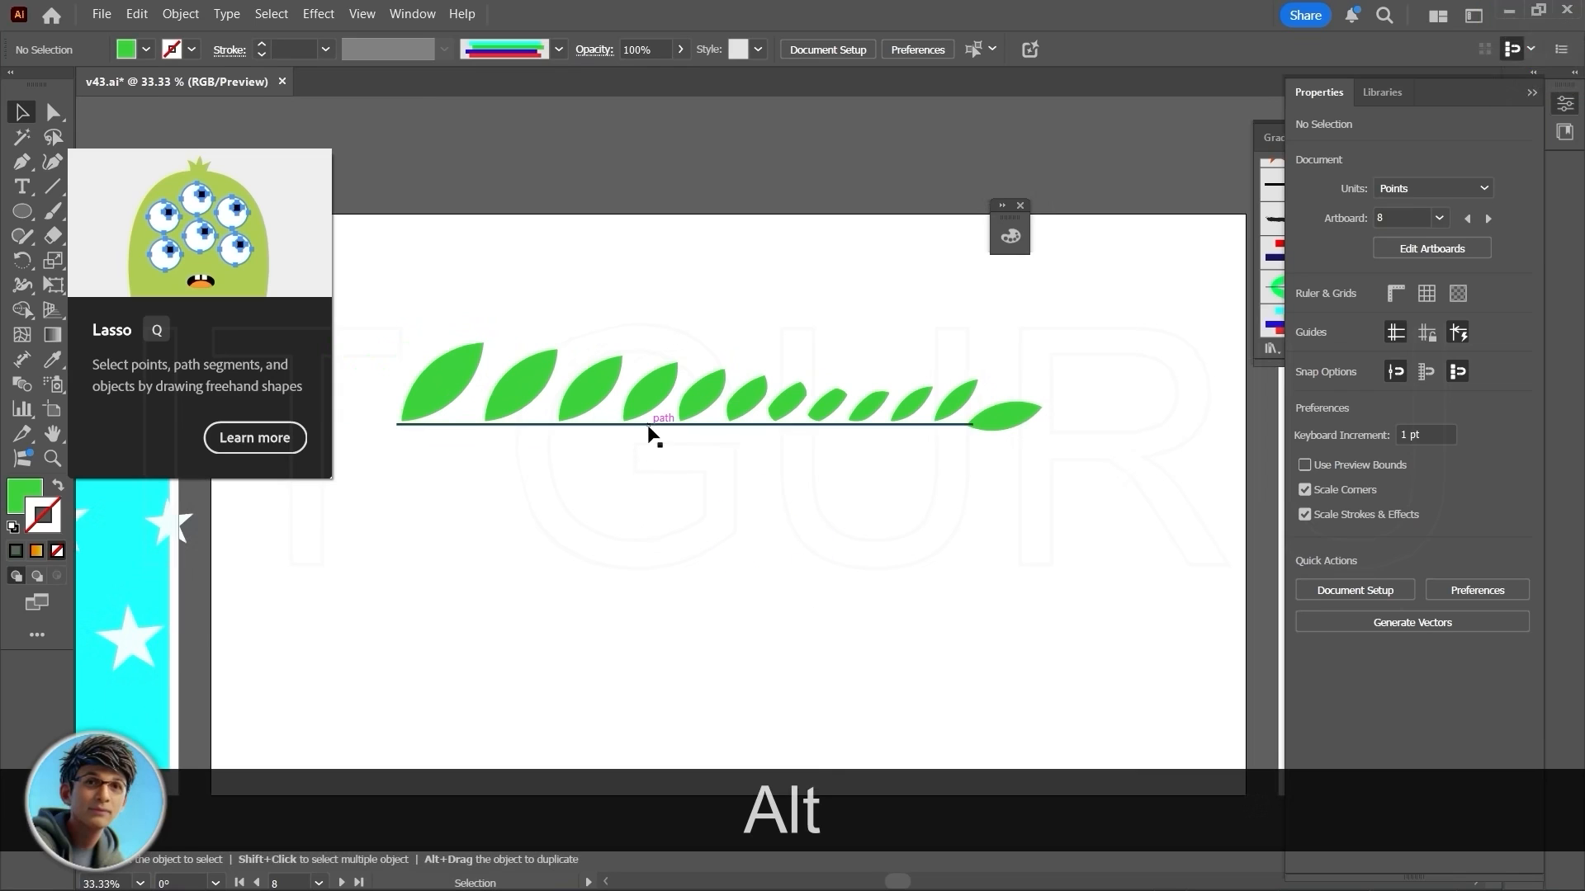
Step: Fine-tune the end leaf's position so that its base meets the tip of the stem
click(991, 425)
scroll(998, 427, up, 2)
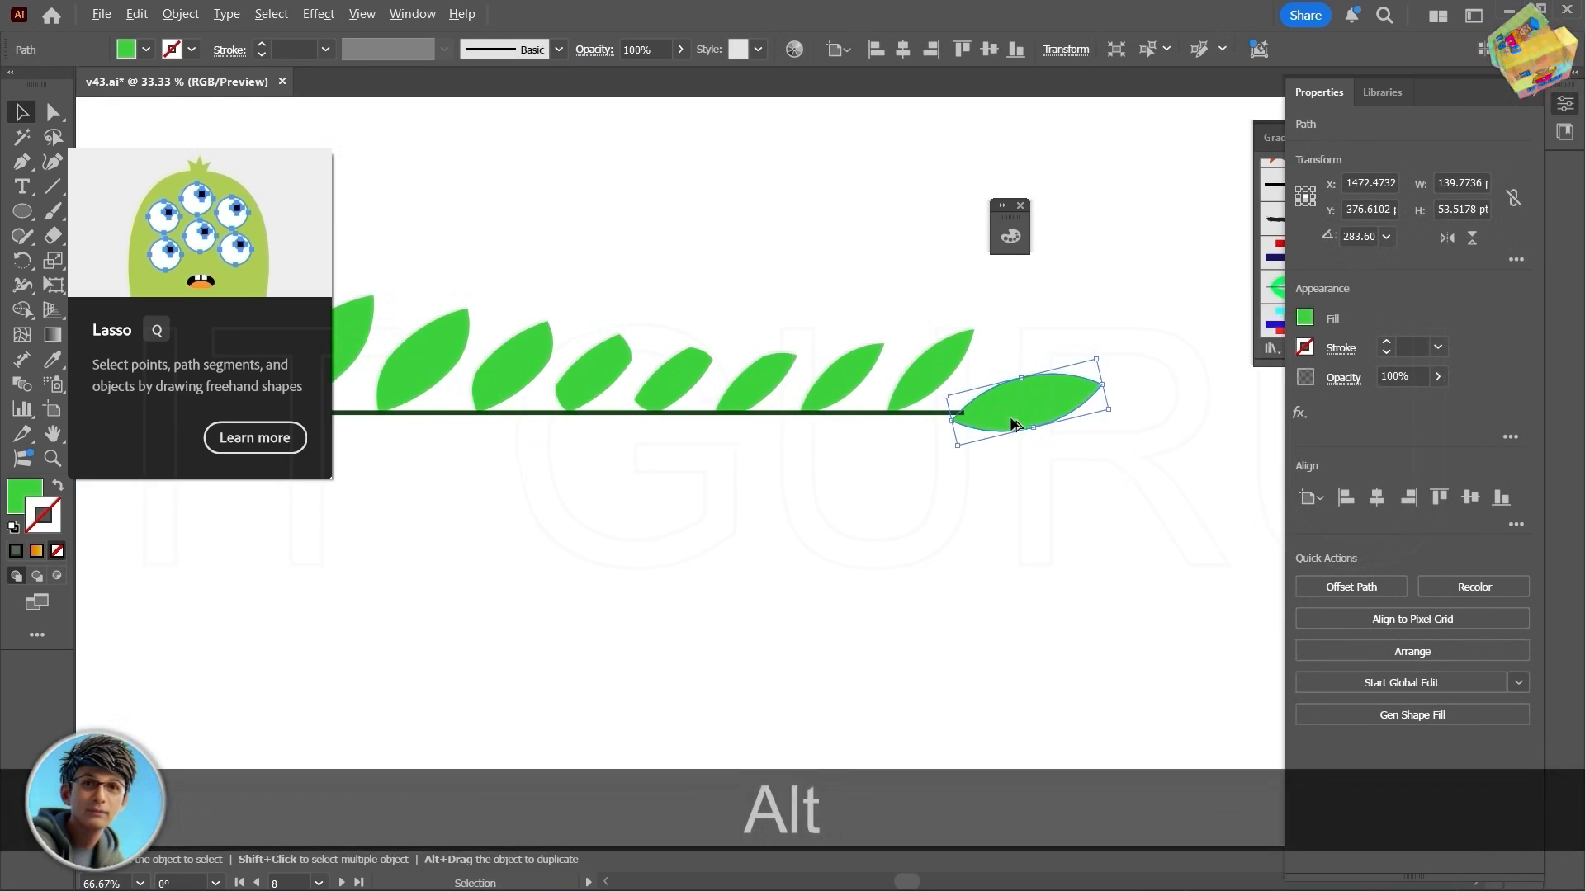
scroll(1011, 424, up, 1)
drag(1005, 425, 987, 400)
click(877, 503)
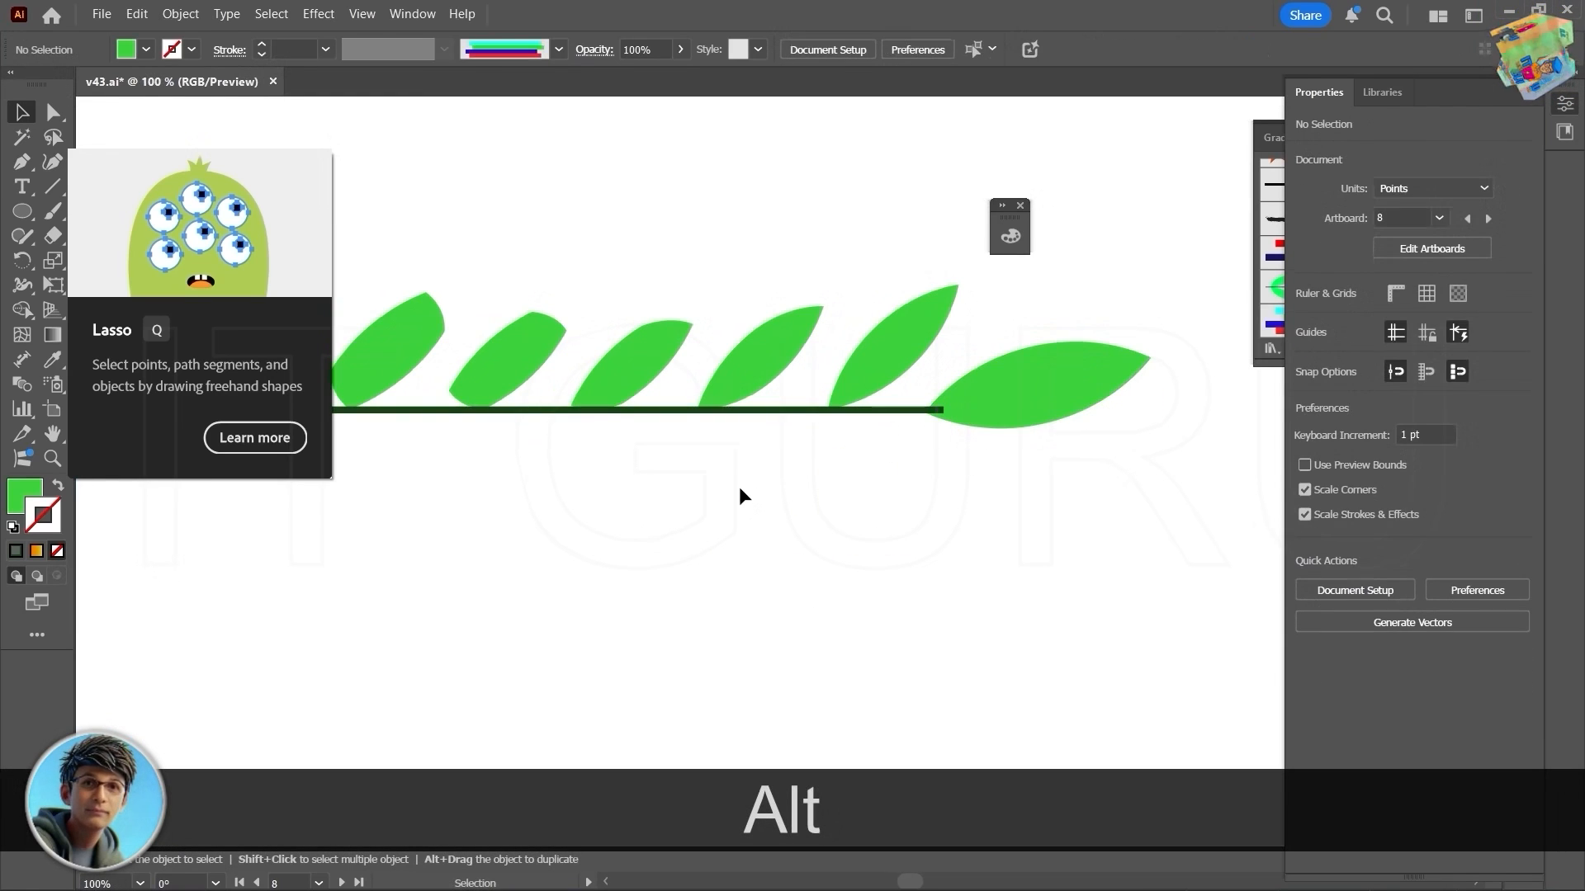
scroll(741, 496, down, 4)
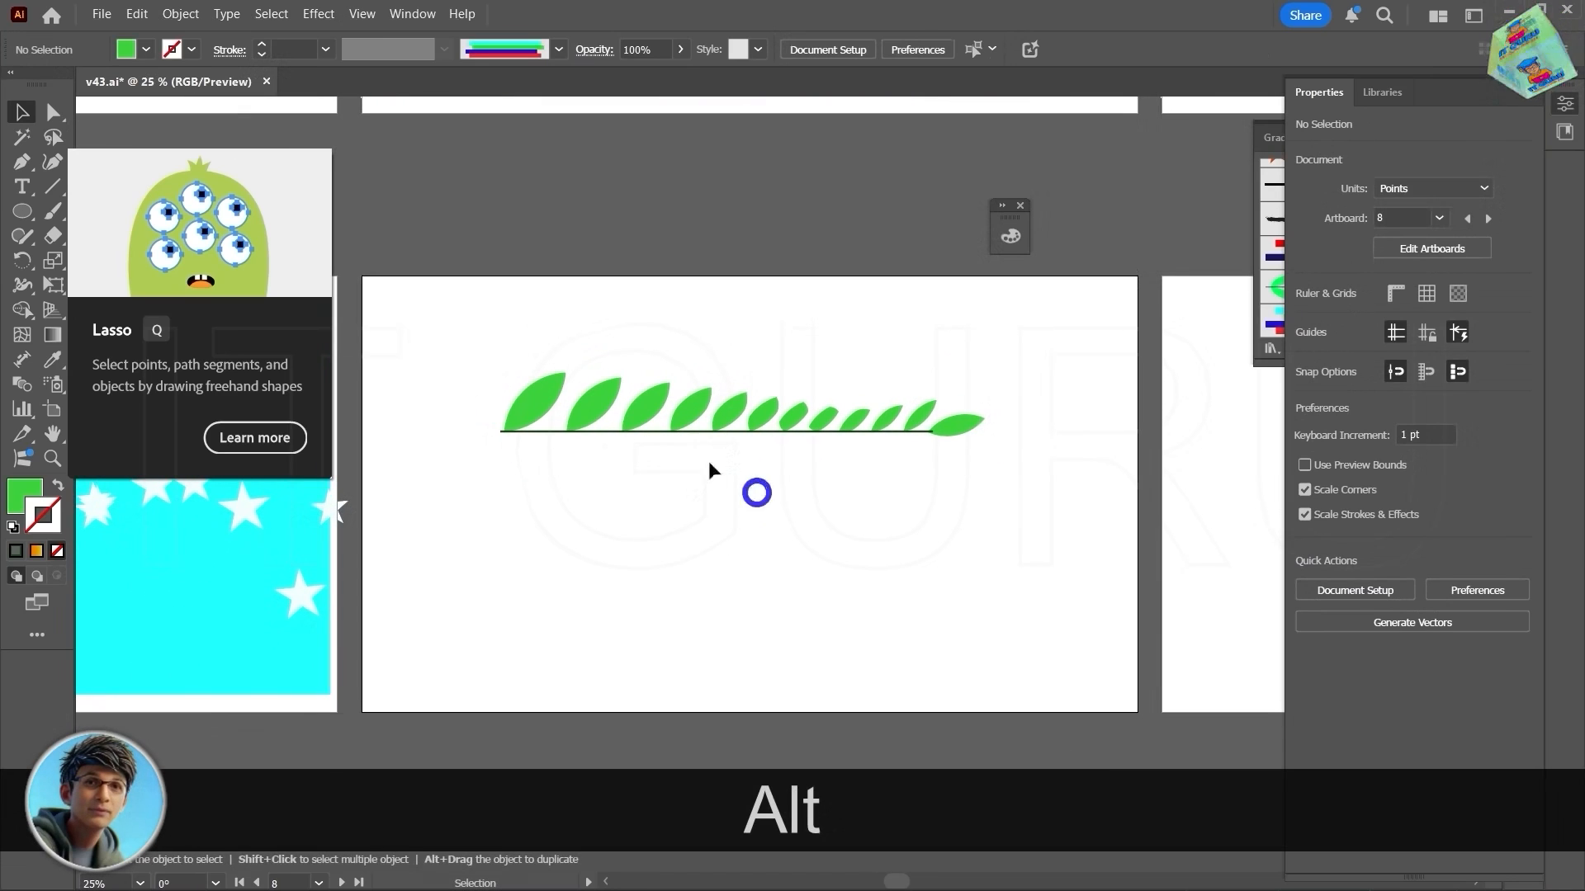
Step: Group all the leaves and place a vertically flipped copy of the group beneath the stem
drag(499, 345, 1003, 419)
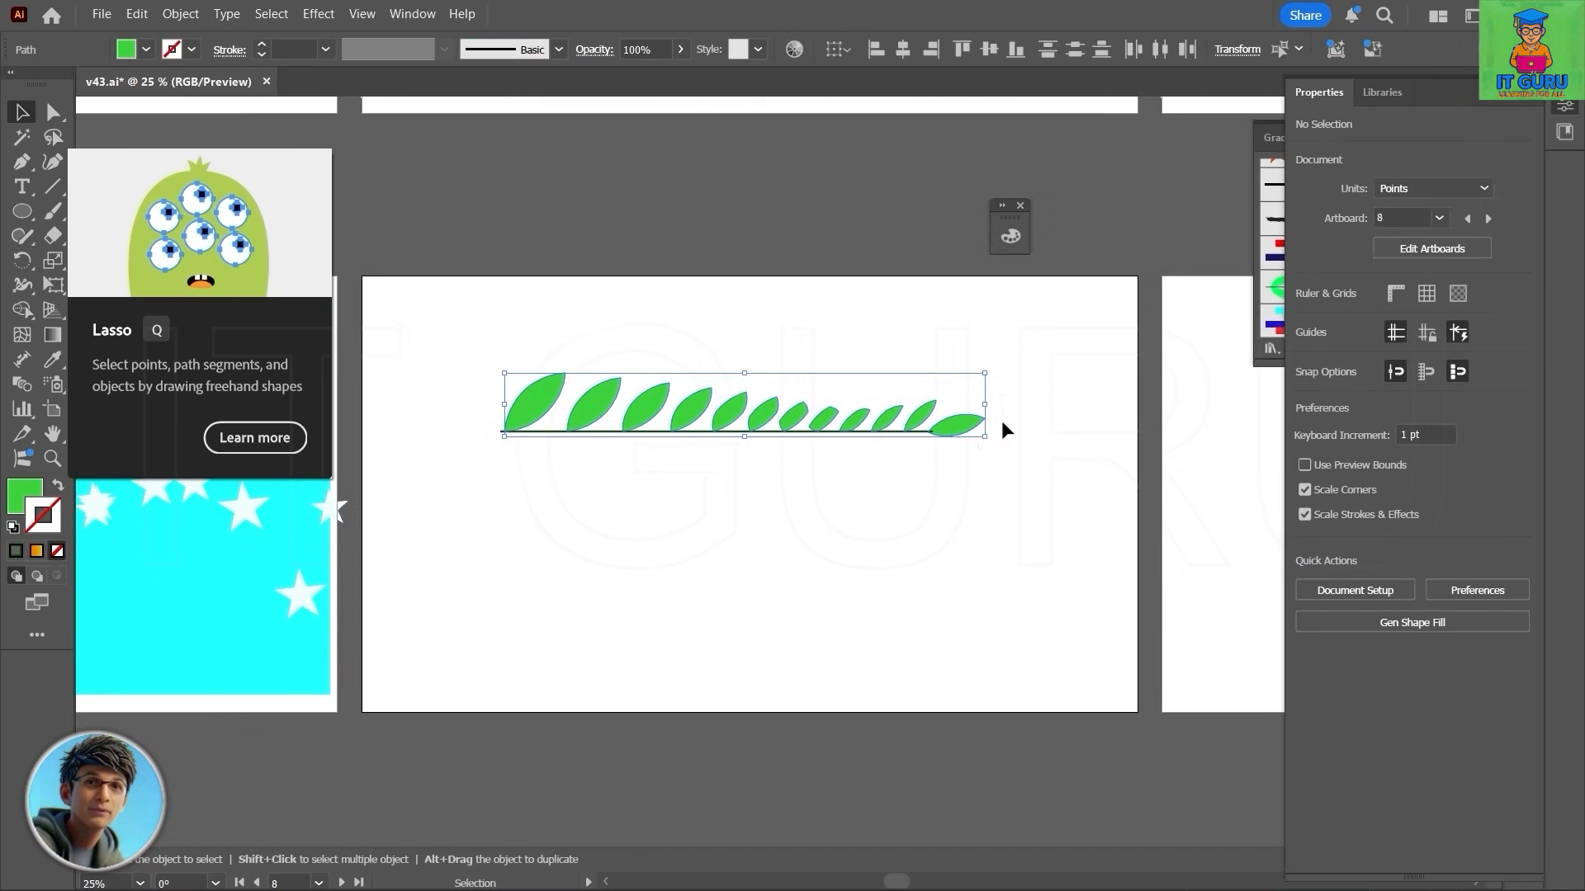
key(ctrl)
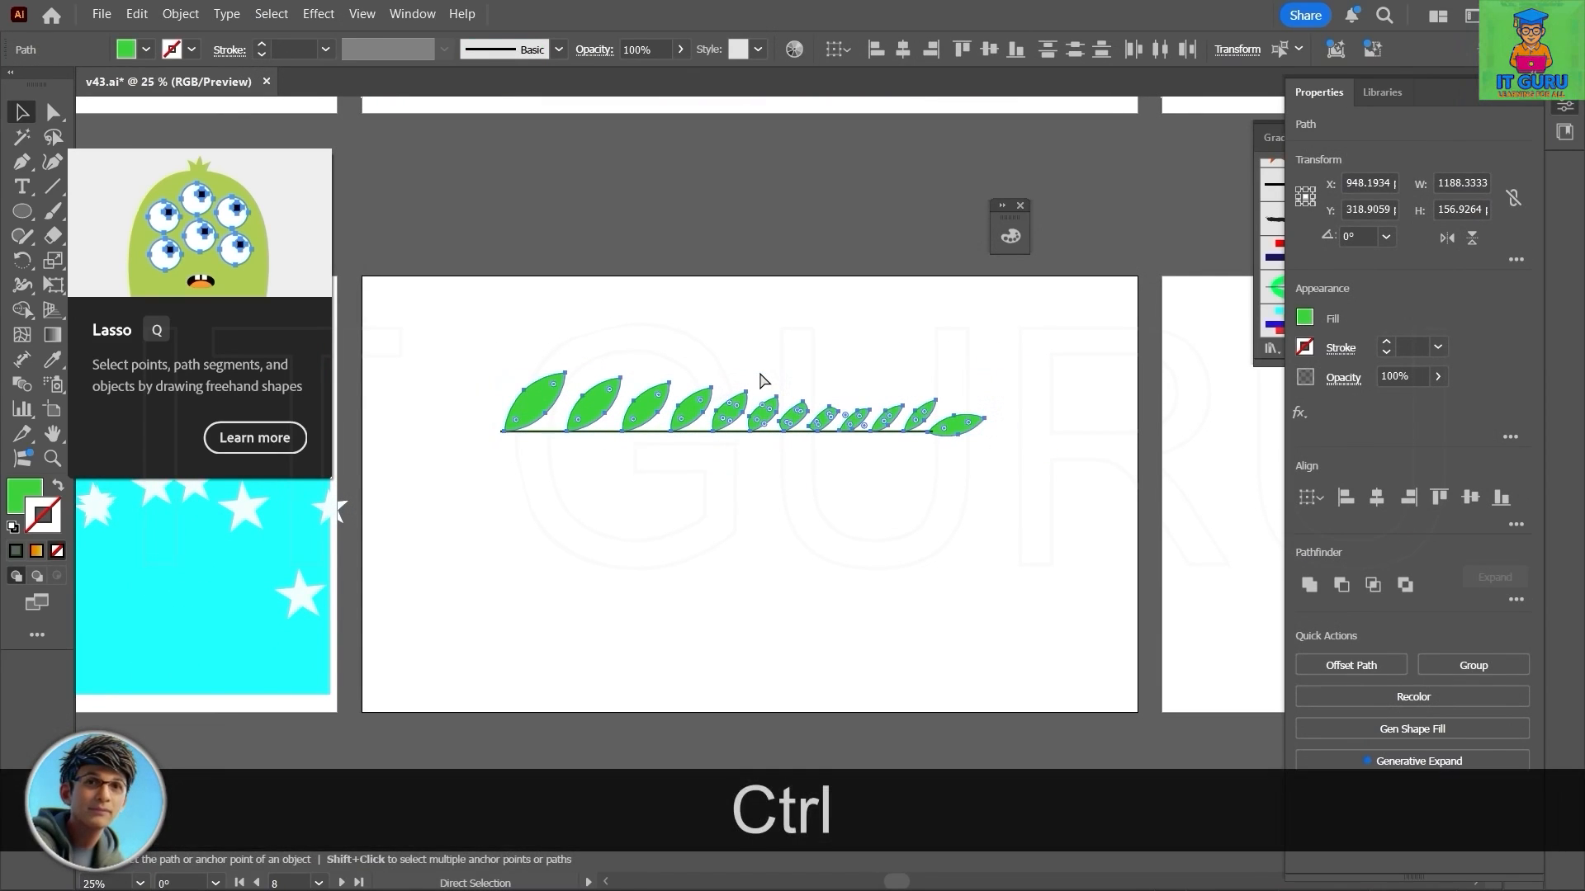
key(ctrl+g)
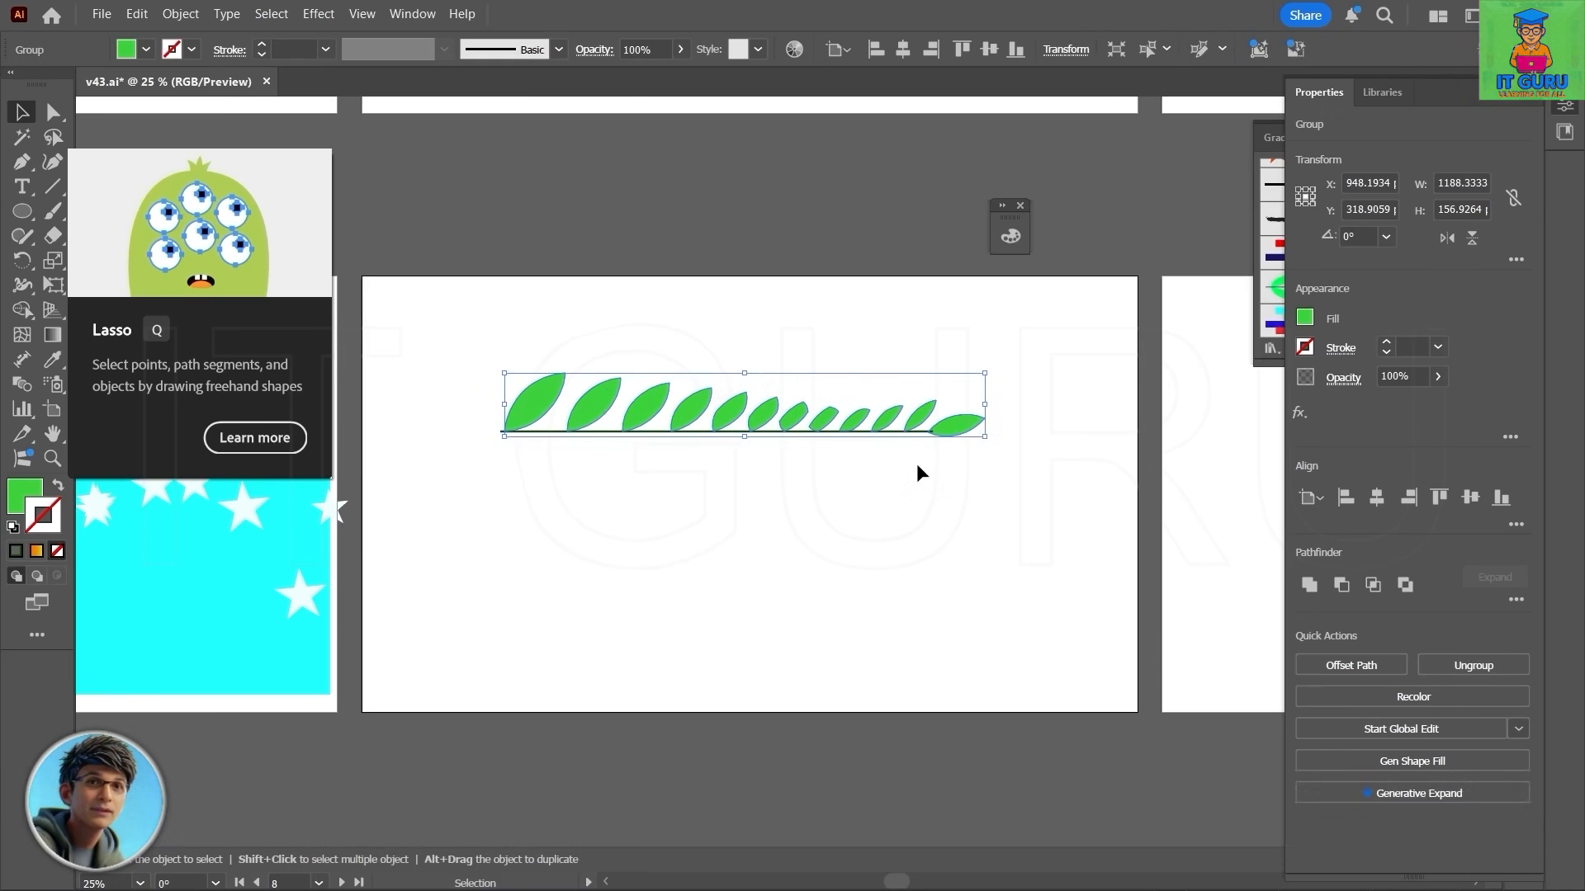
key(alt)
drag(760, 424, 766, 490)
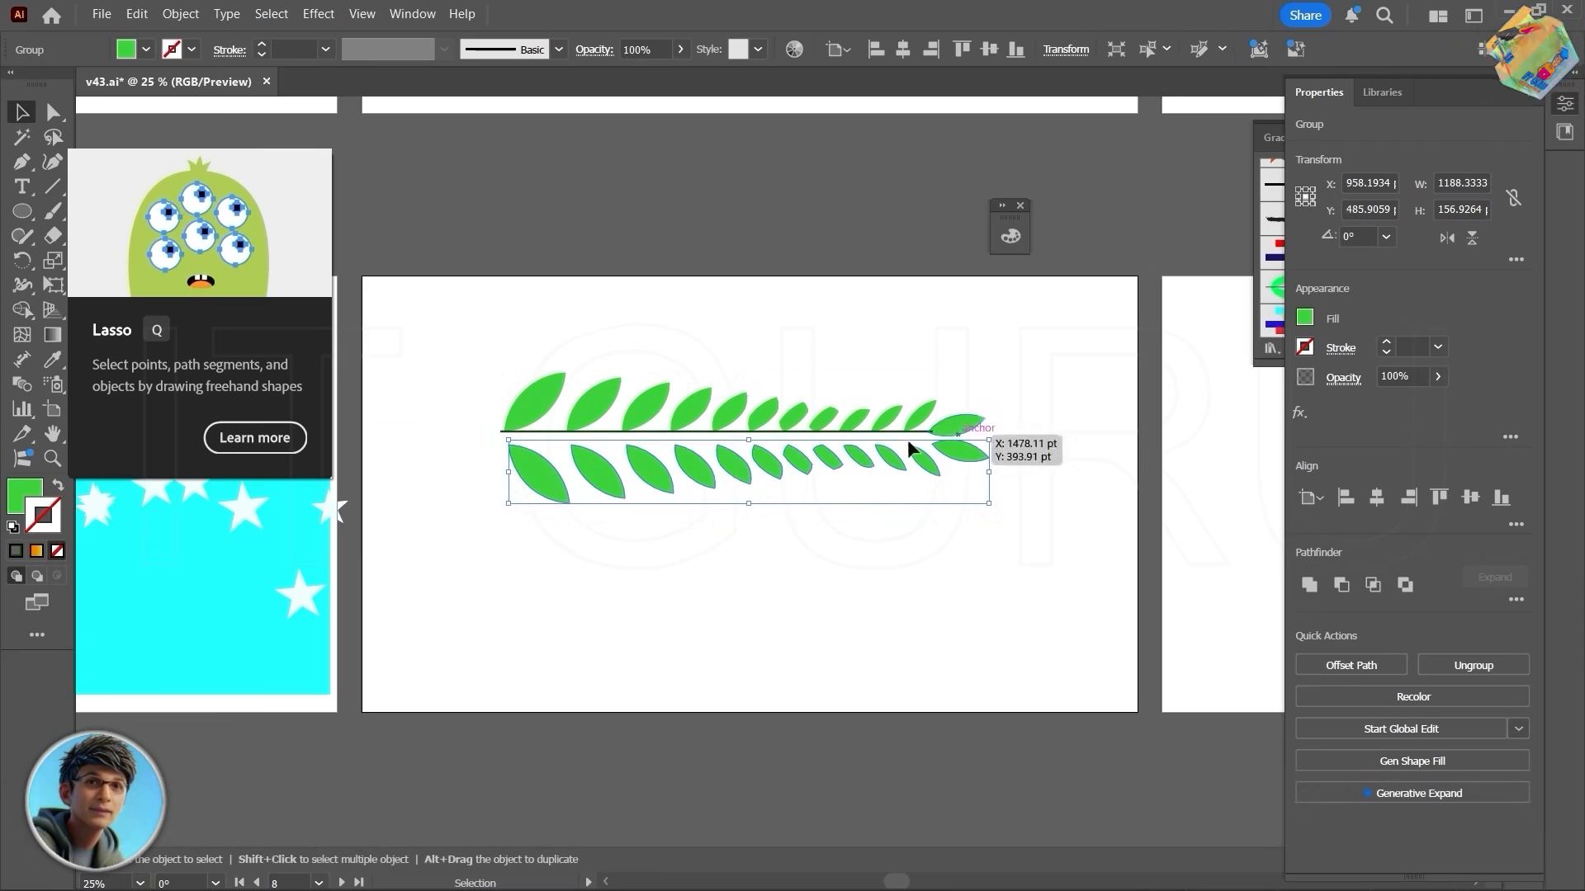
Step: Move the lower leaf group up against the stem so that it lines up with the upper leaves
click(666, 540)
drag(688, 471, 686, 459)
click(660, 546)
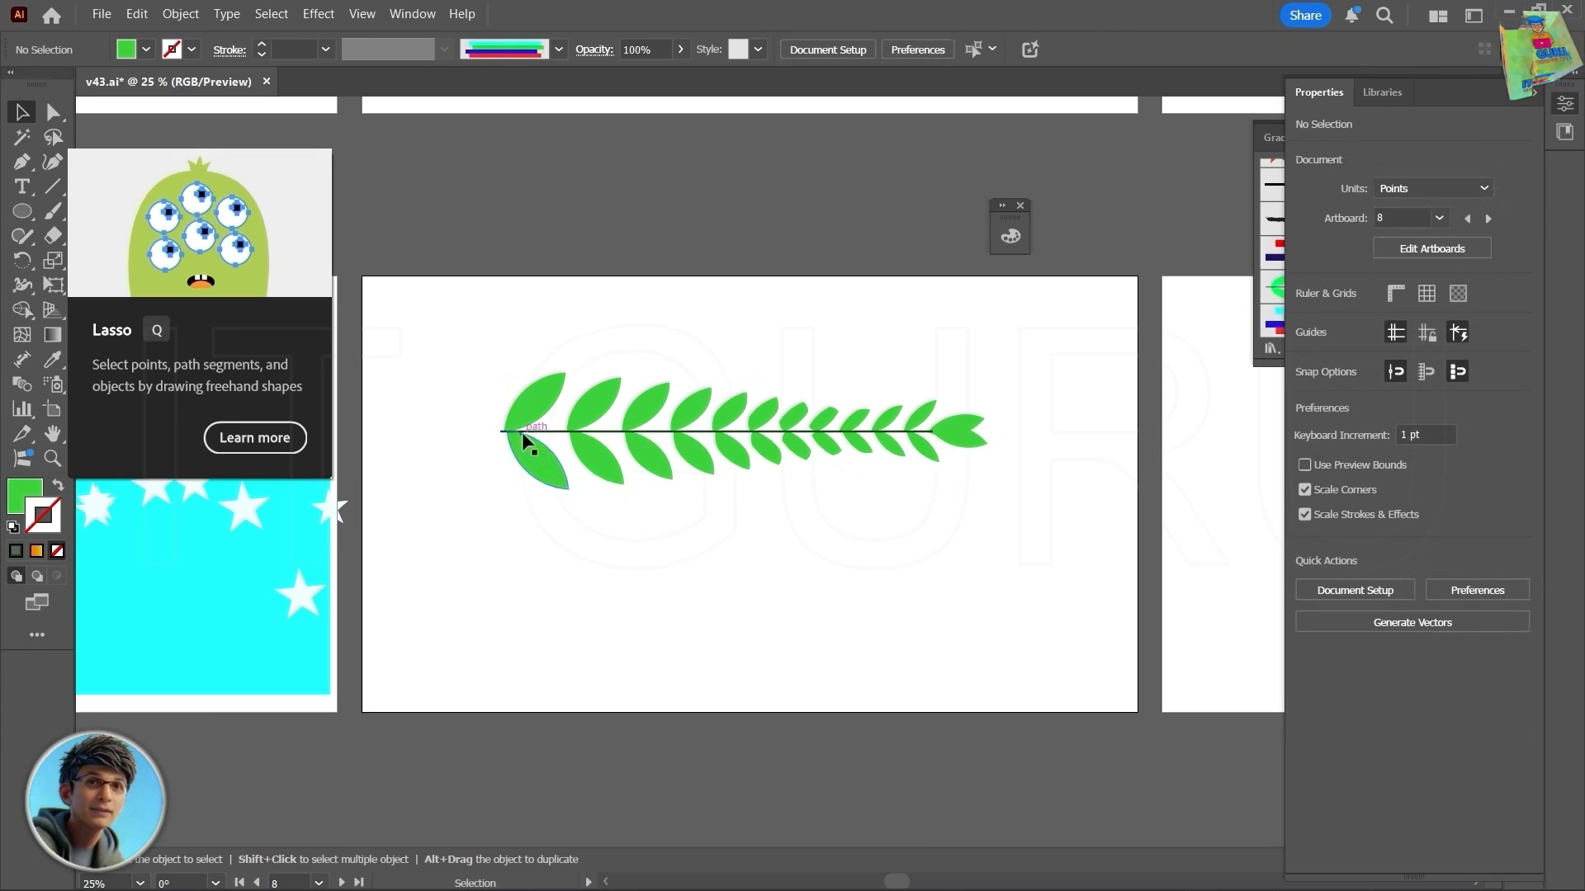
scroll(630, 530, up, 2)
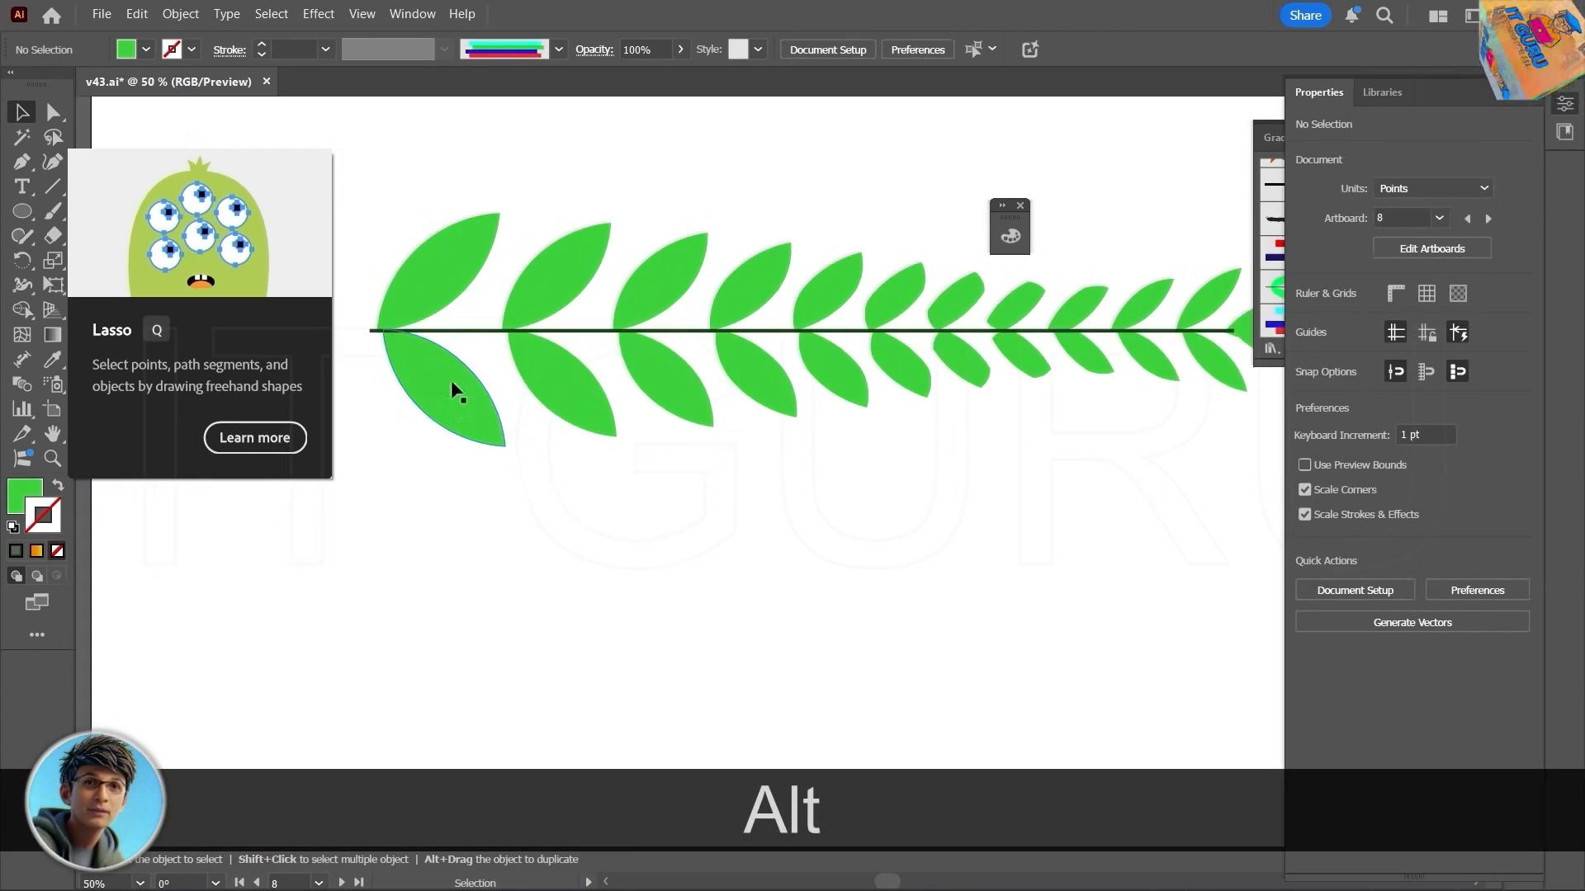
drag(406, 373, 434, 378)
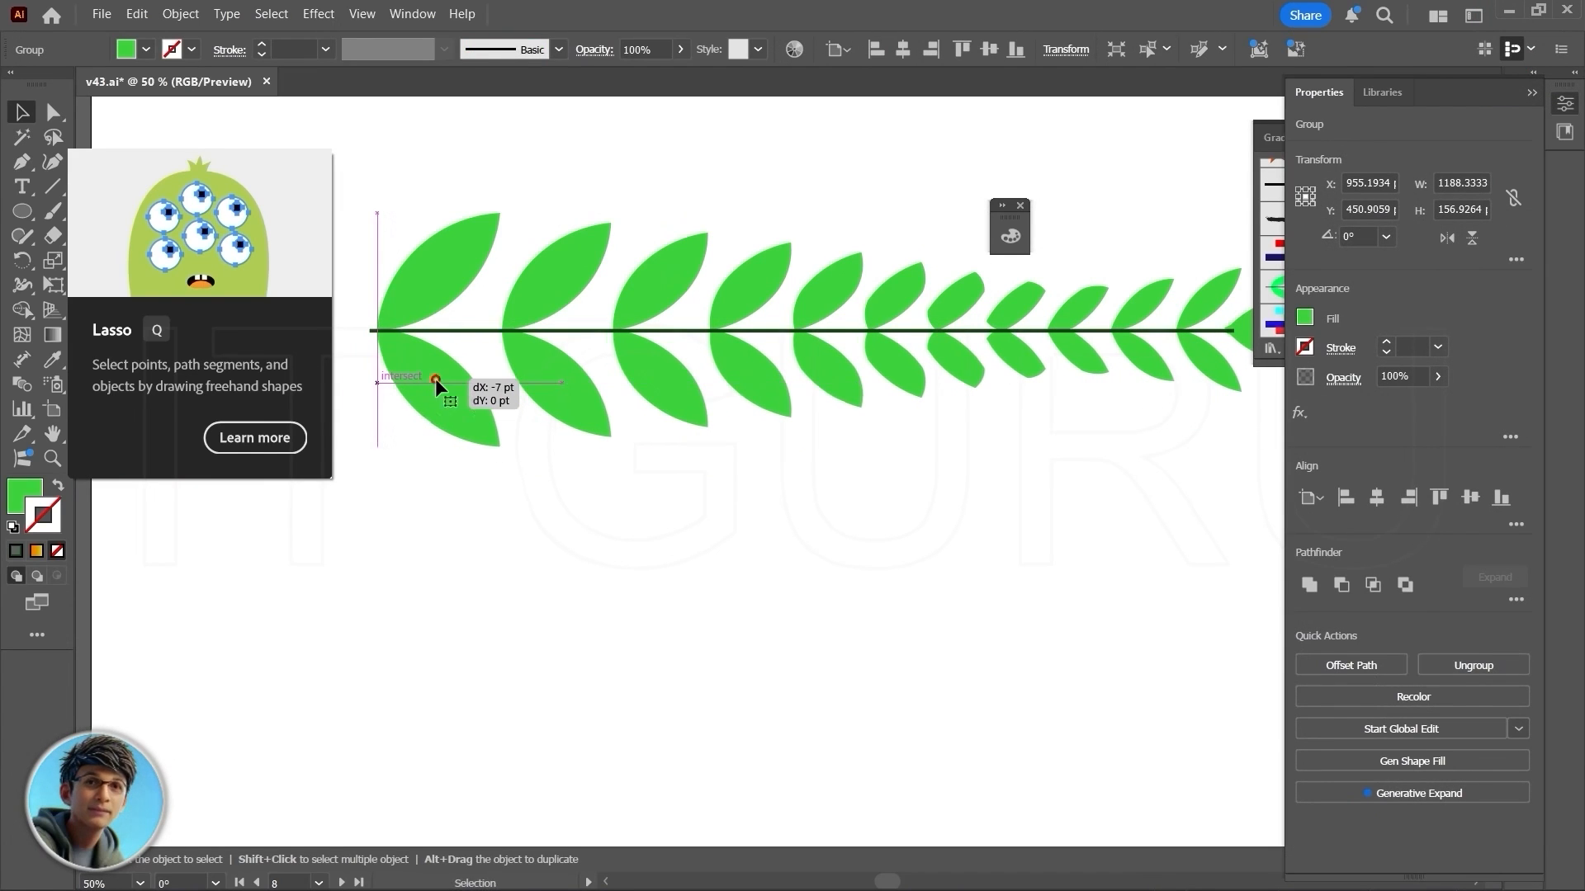
click(706, 497)
Step: Group the leaves and stem, scale the branch to about 794 × 106 pt and move it near the artboard's upper edge
scroll(685, 518, down, 2)
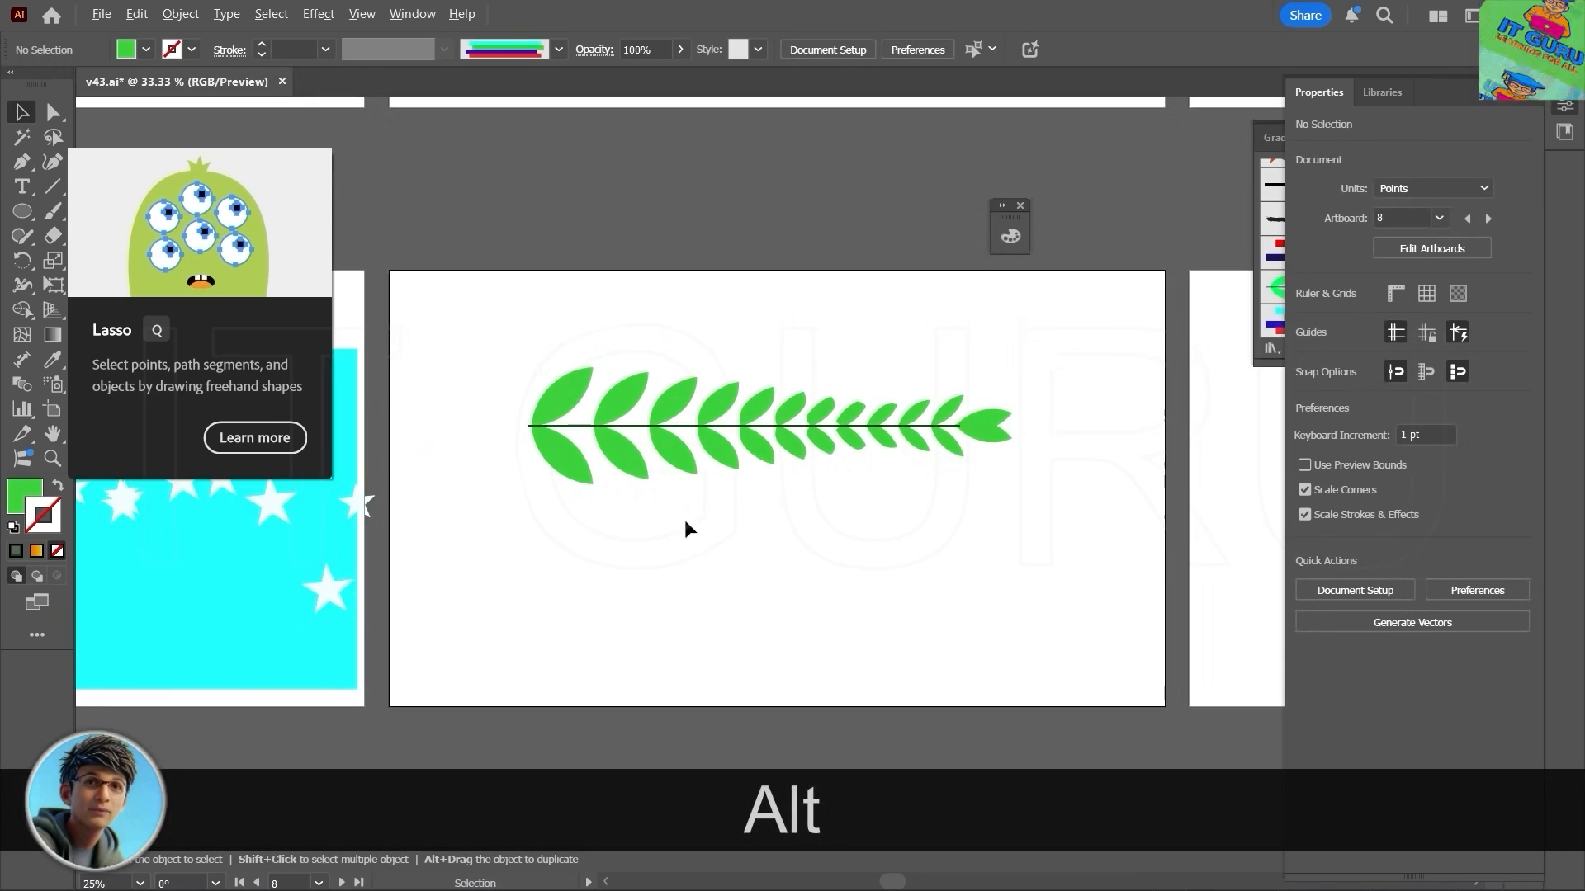
scroll(771, 519, down, 1)
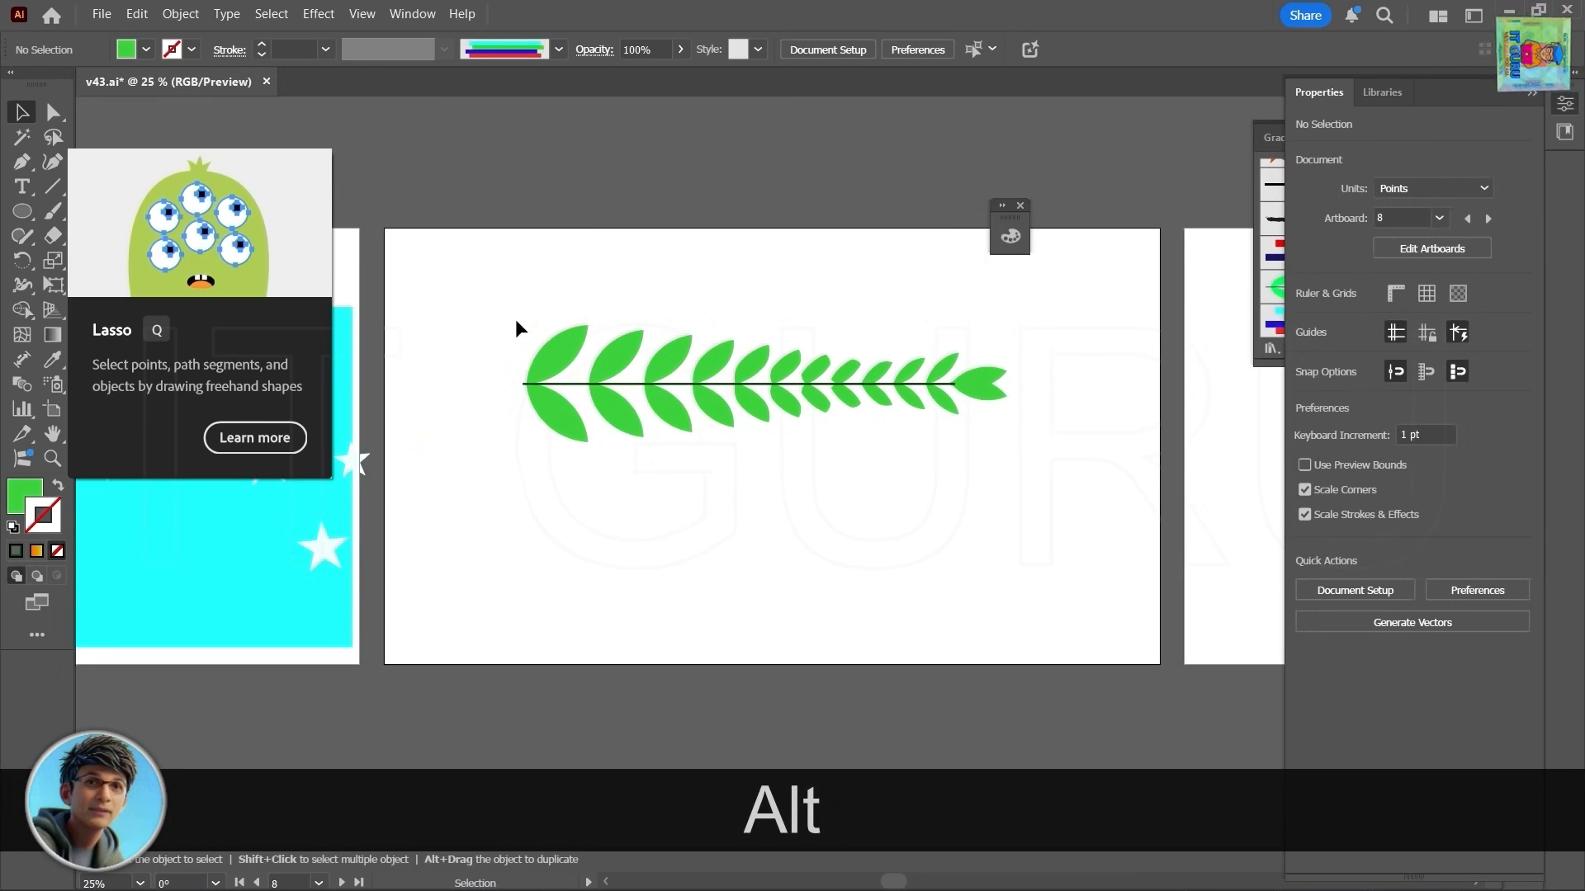
drag(510, 315, 844, 368)
key(ctrl+g)
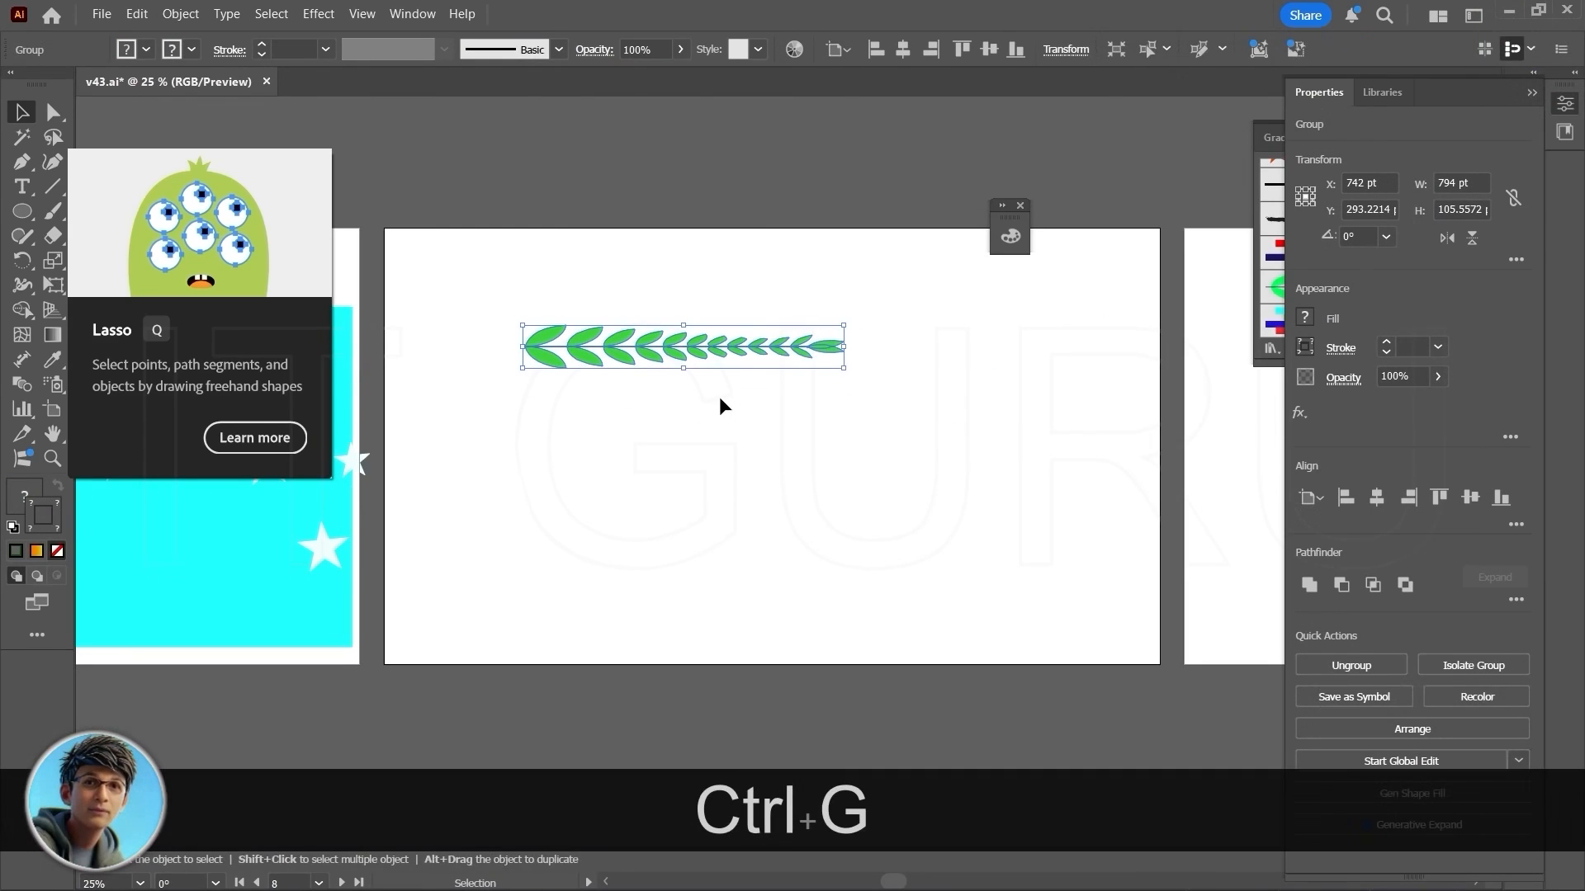
click(720, 402)
drag(697, 360, 756, 310)
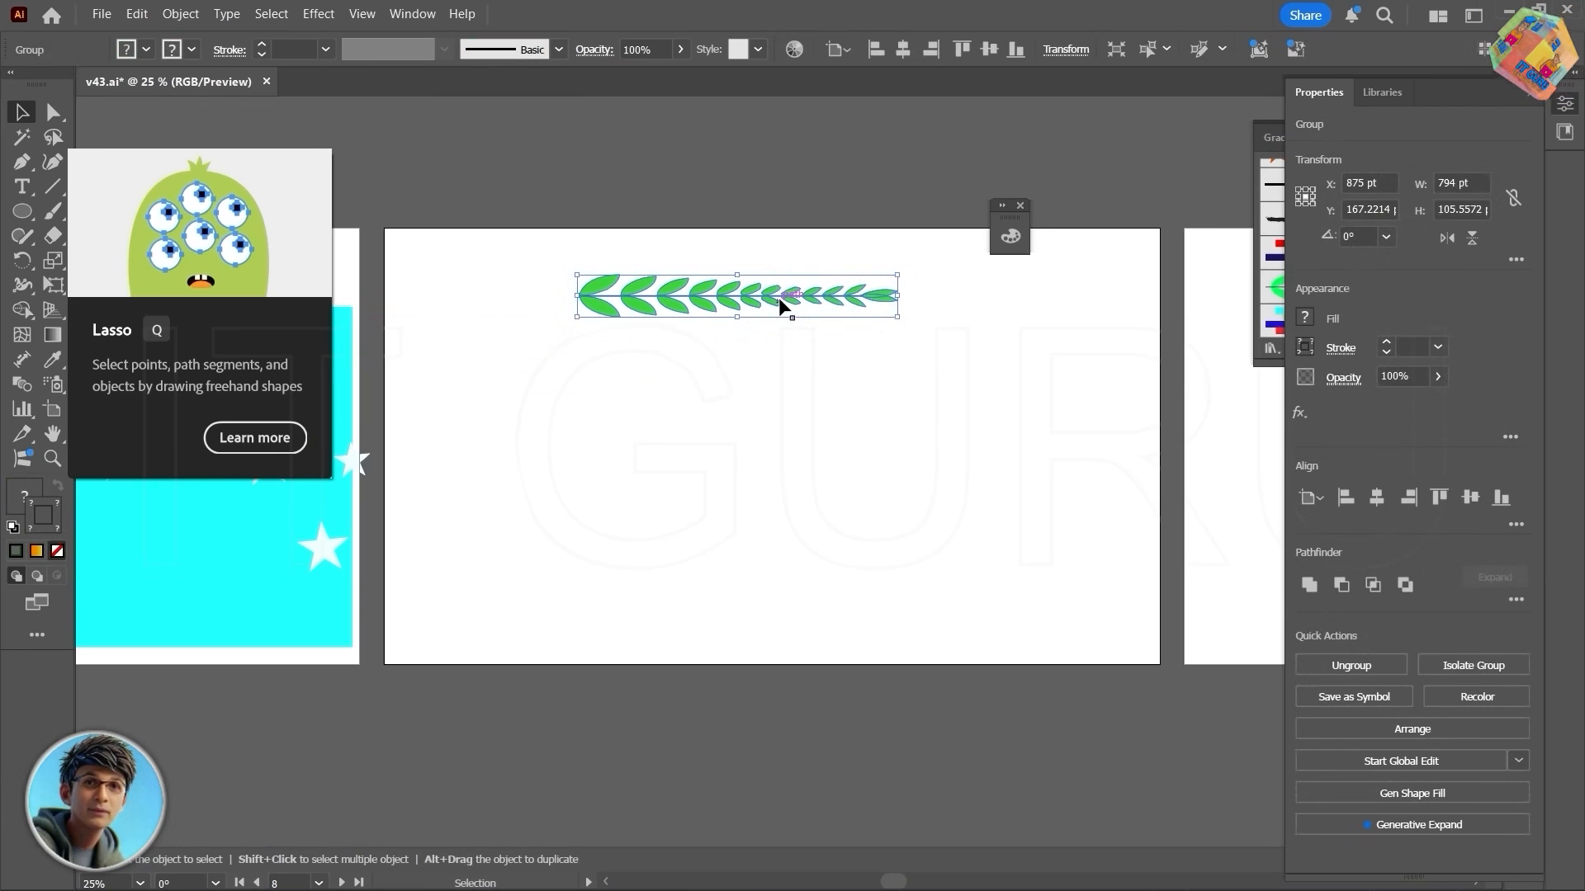
Step: Create a new art brush from the branch with the Scale Proportionately option
click(1262, 142)
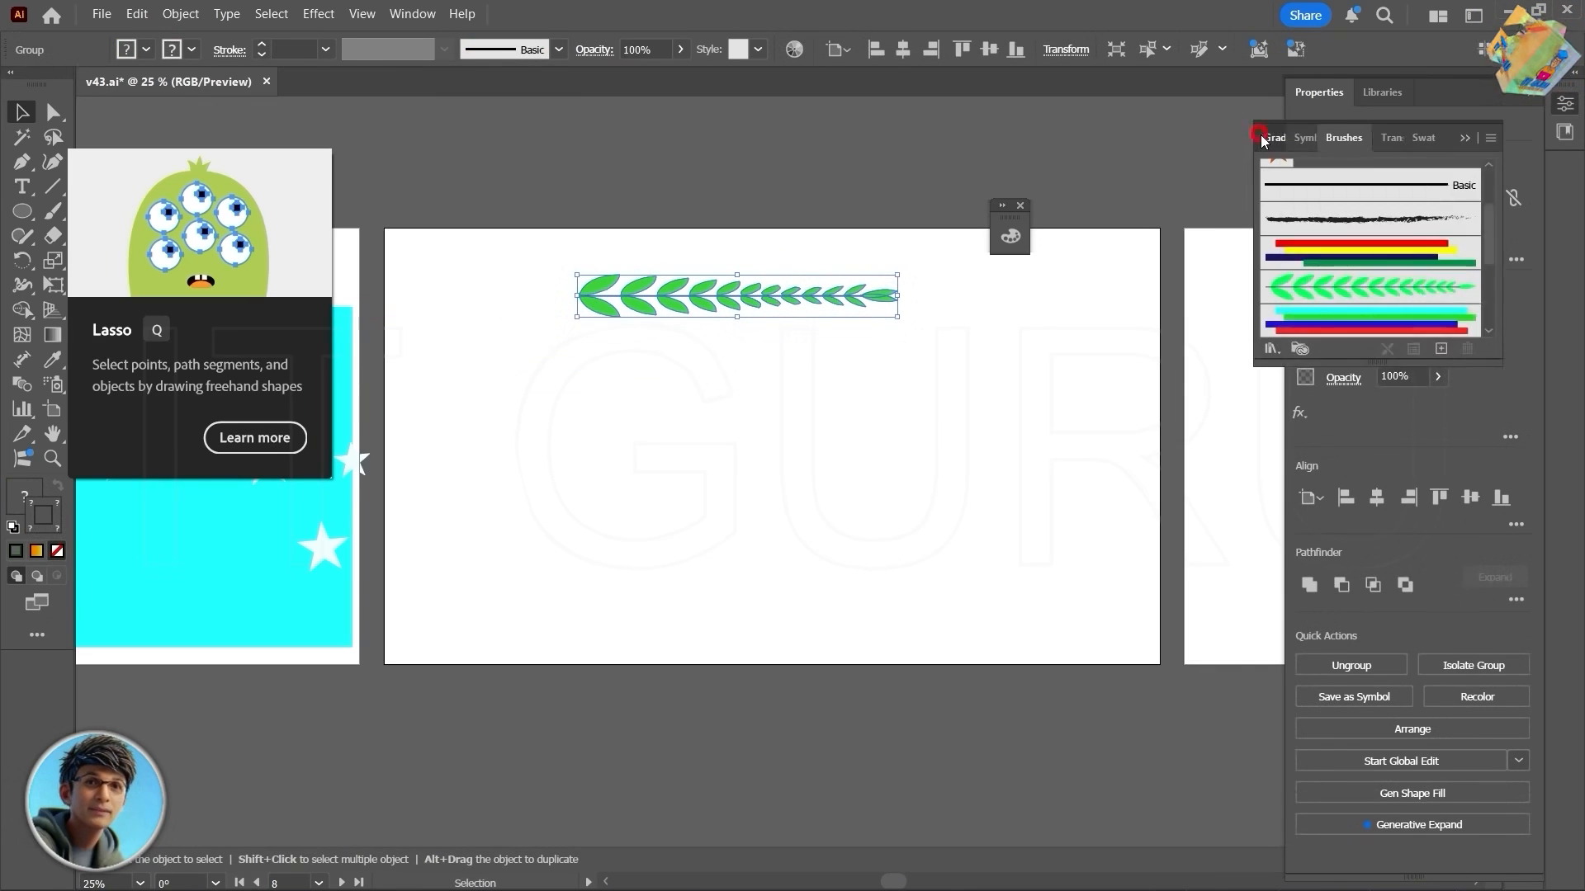
click(1366, 139)
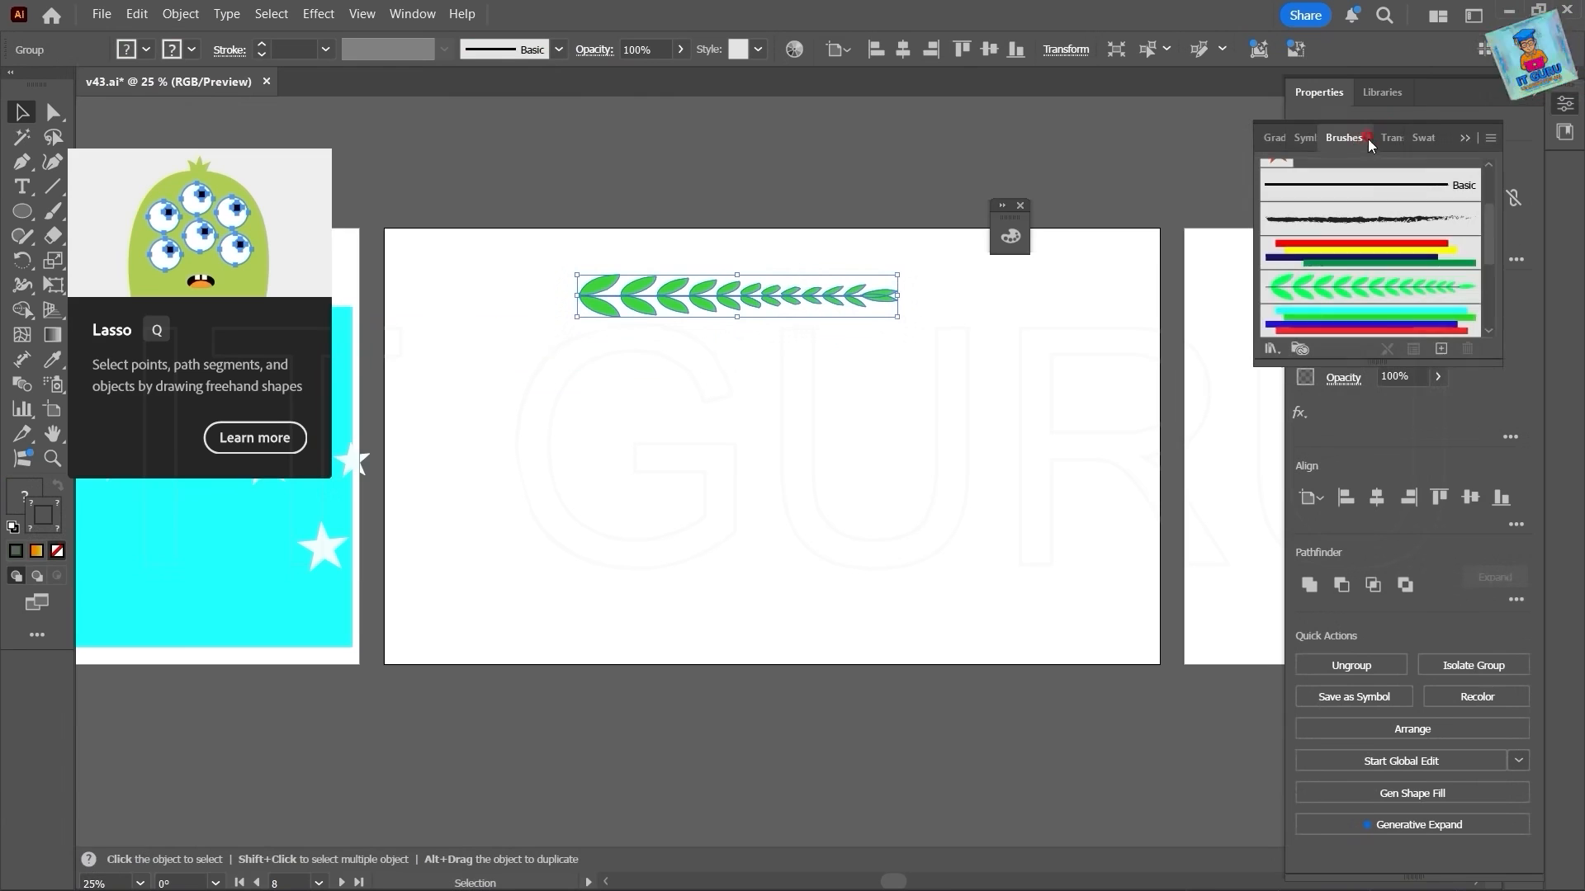
click(1442, 349)
click(731, 507)
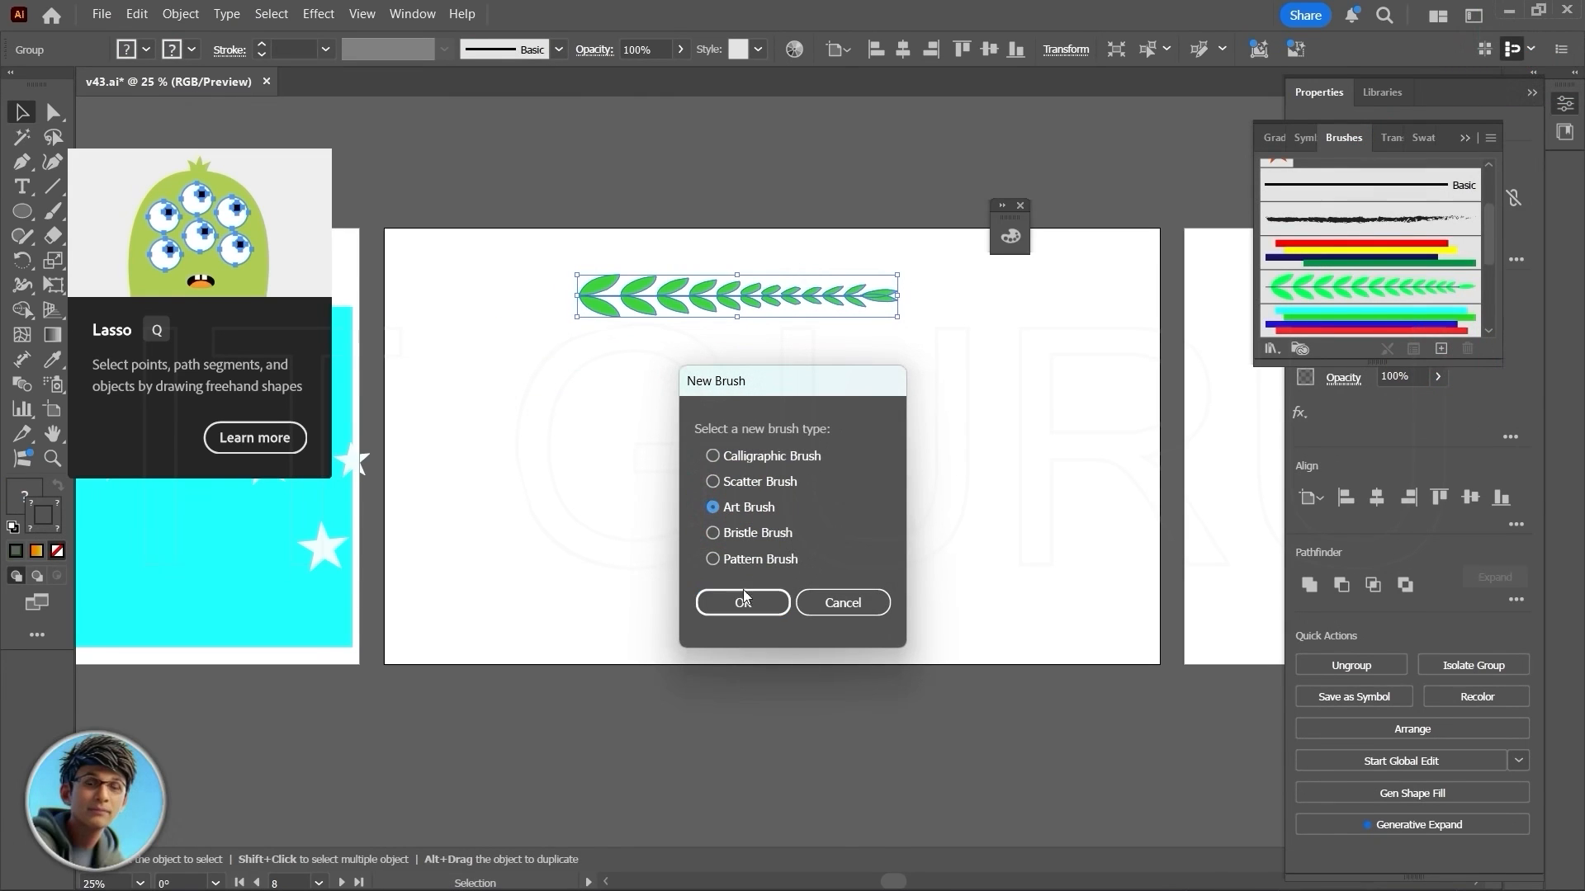
click(740, 602)
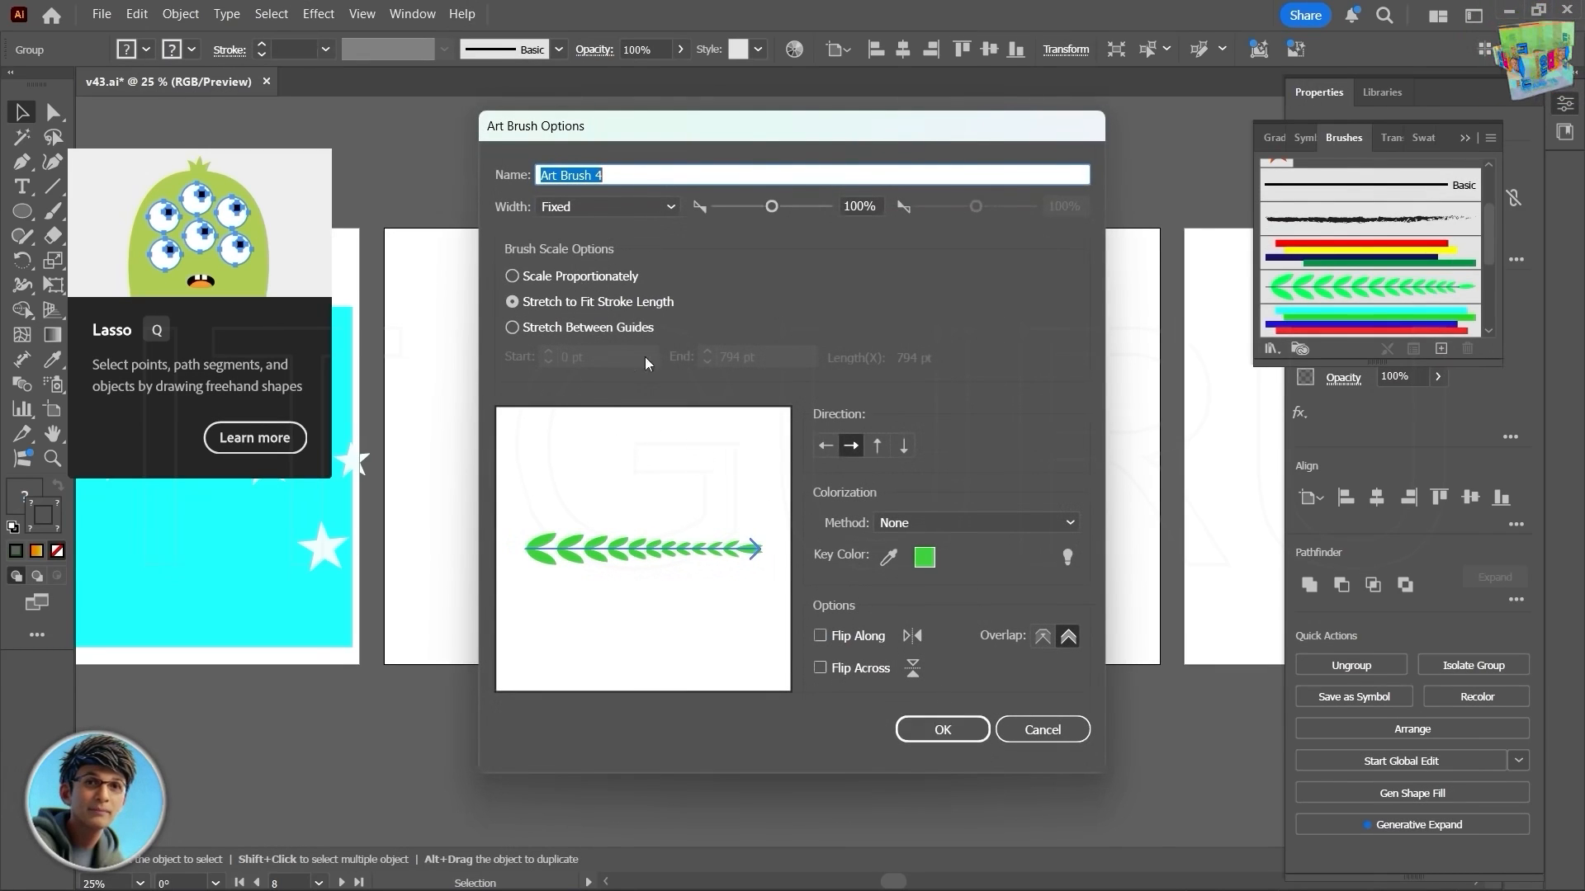
click(581, 283)
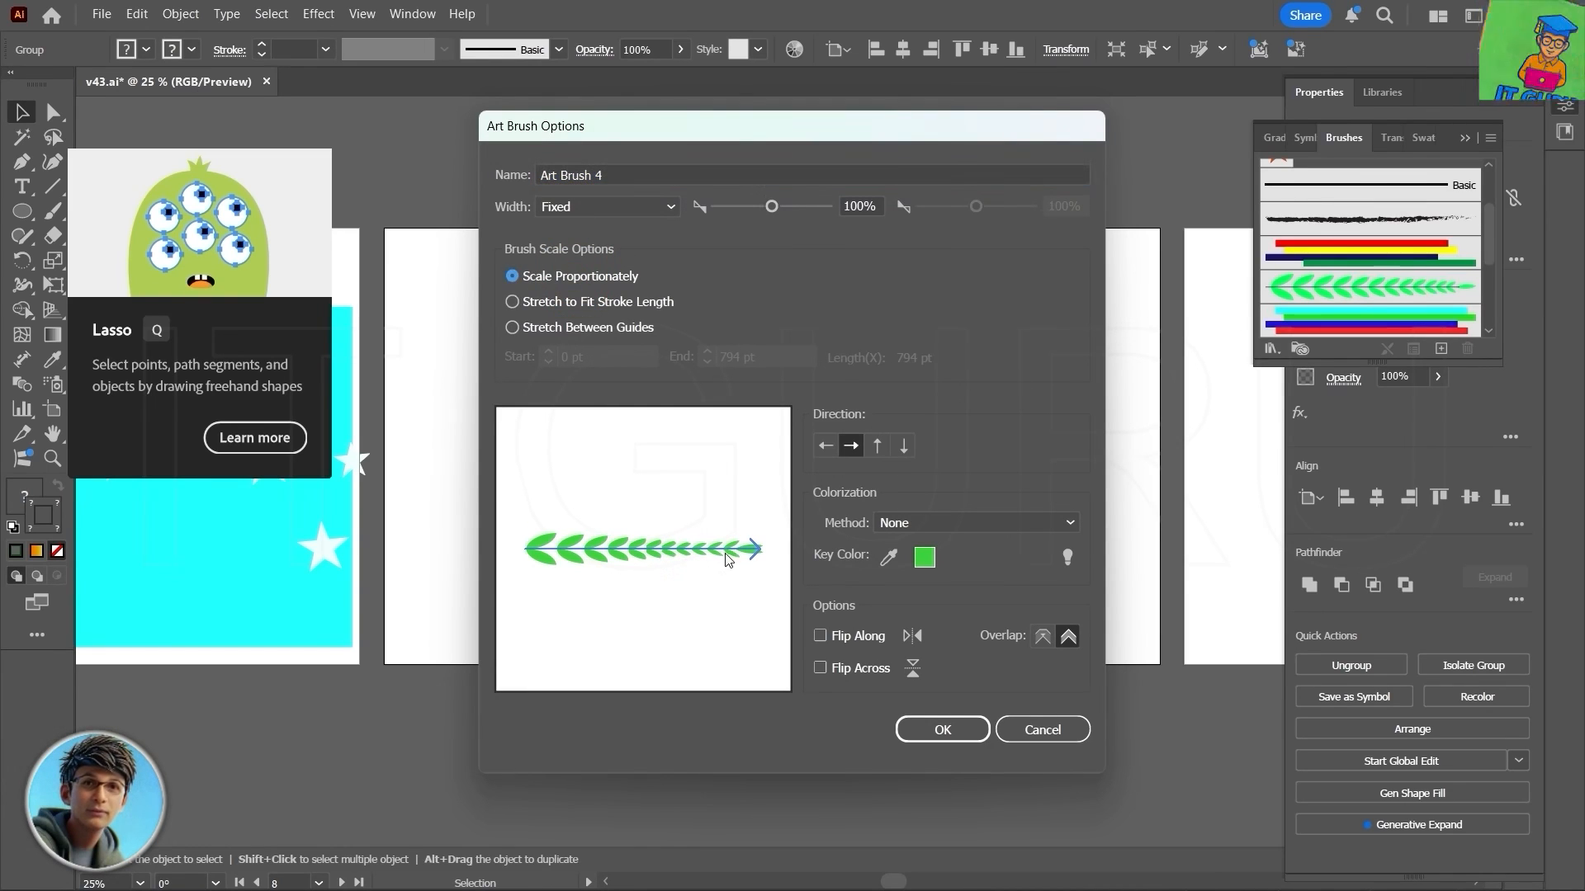
click(941, 730)
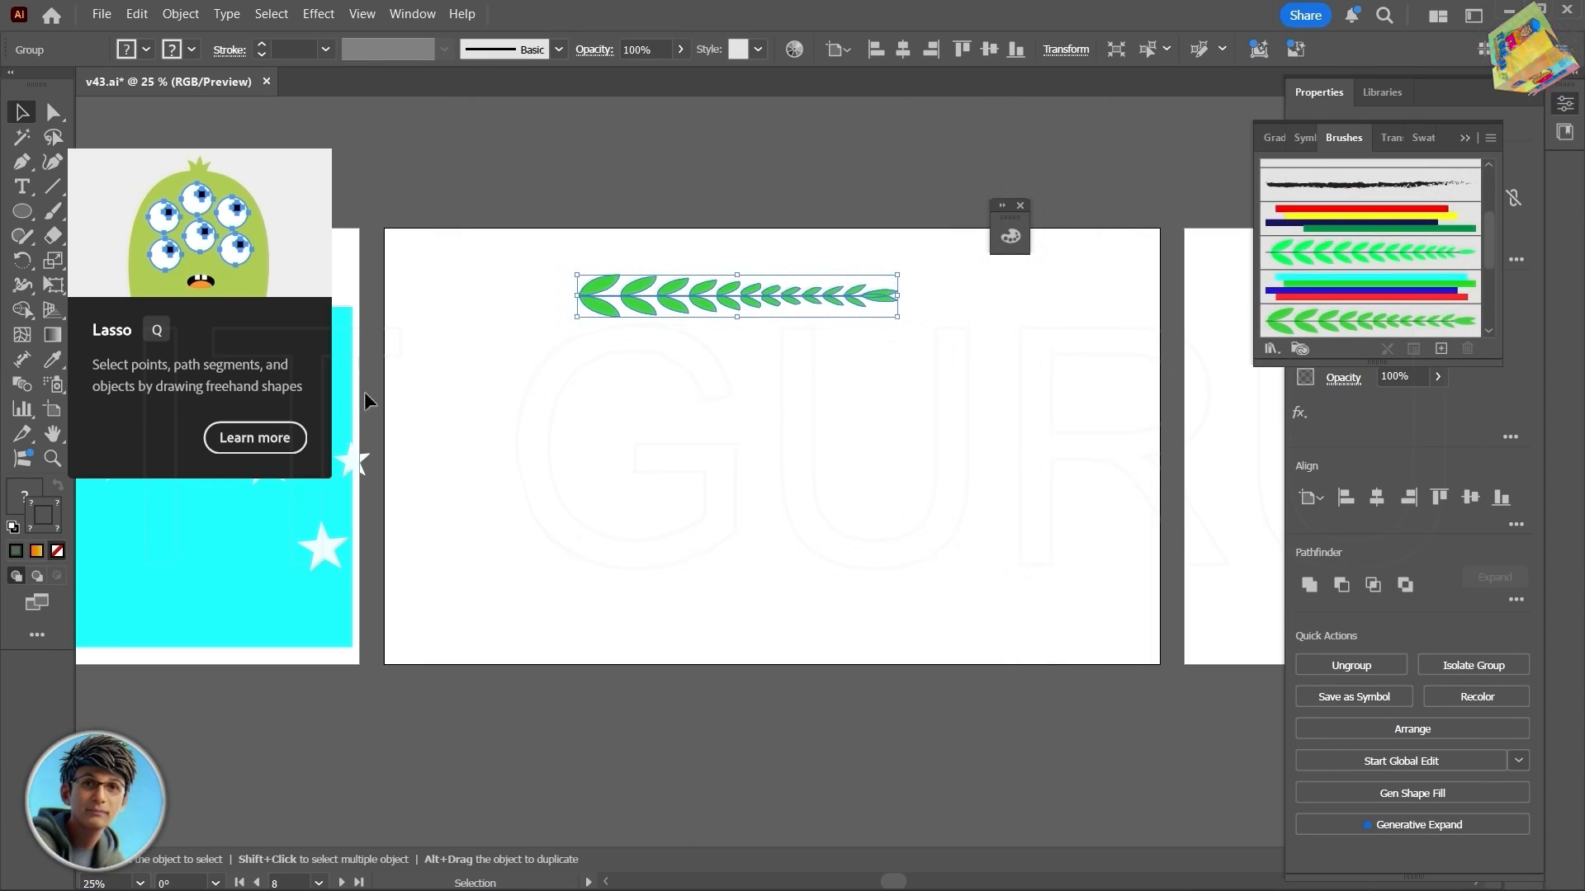
Step: Paint several curved test strokes across the artboard with the new branch brush
key(b)
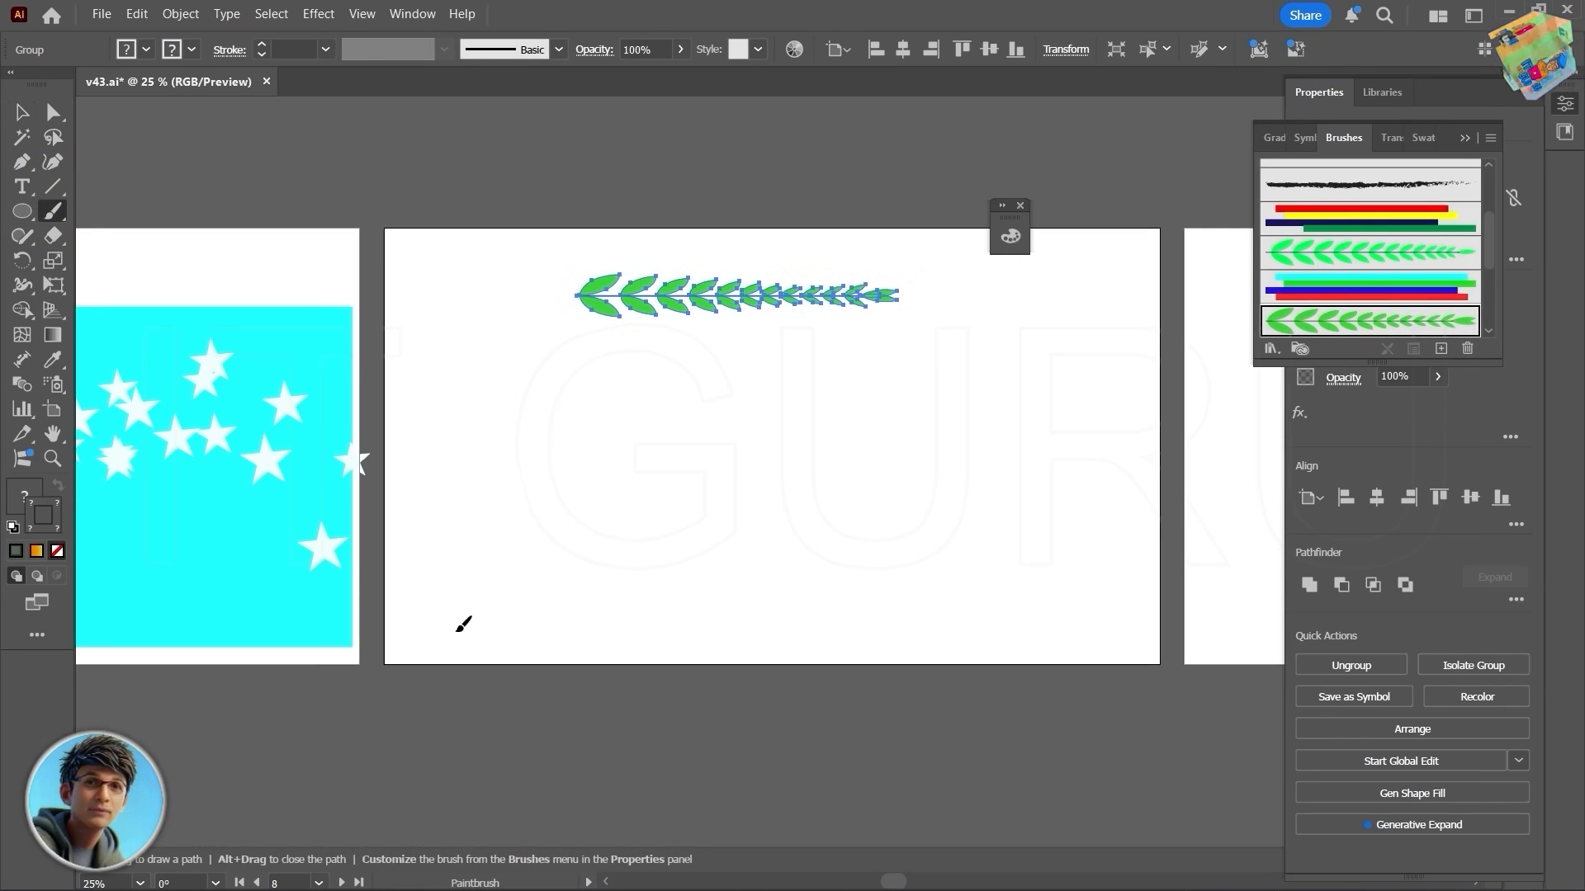
drag(951, 361, 950, 380)
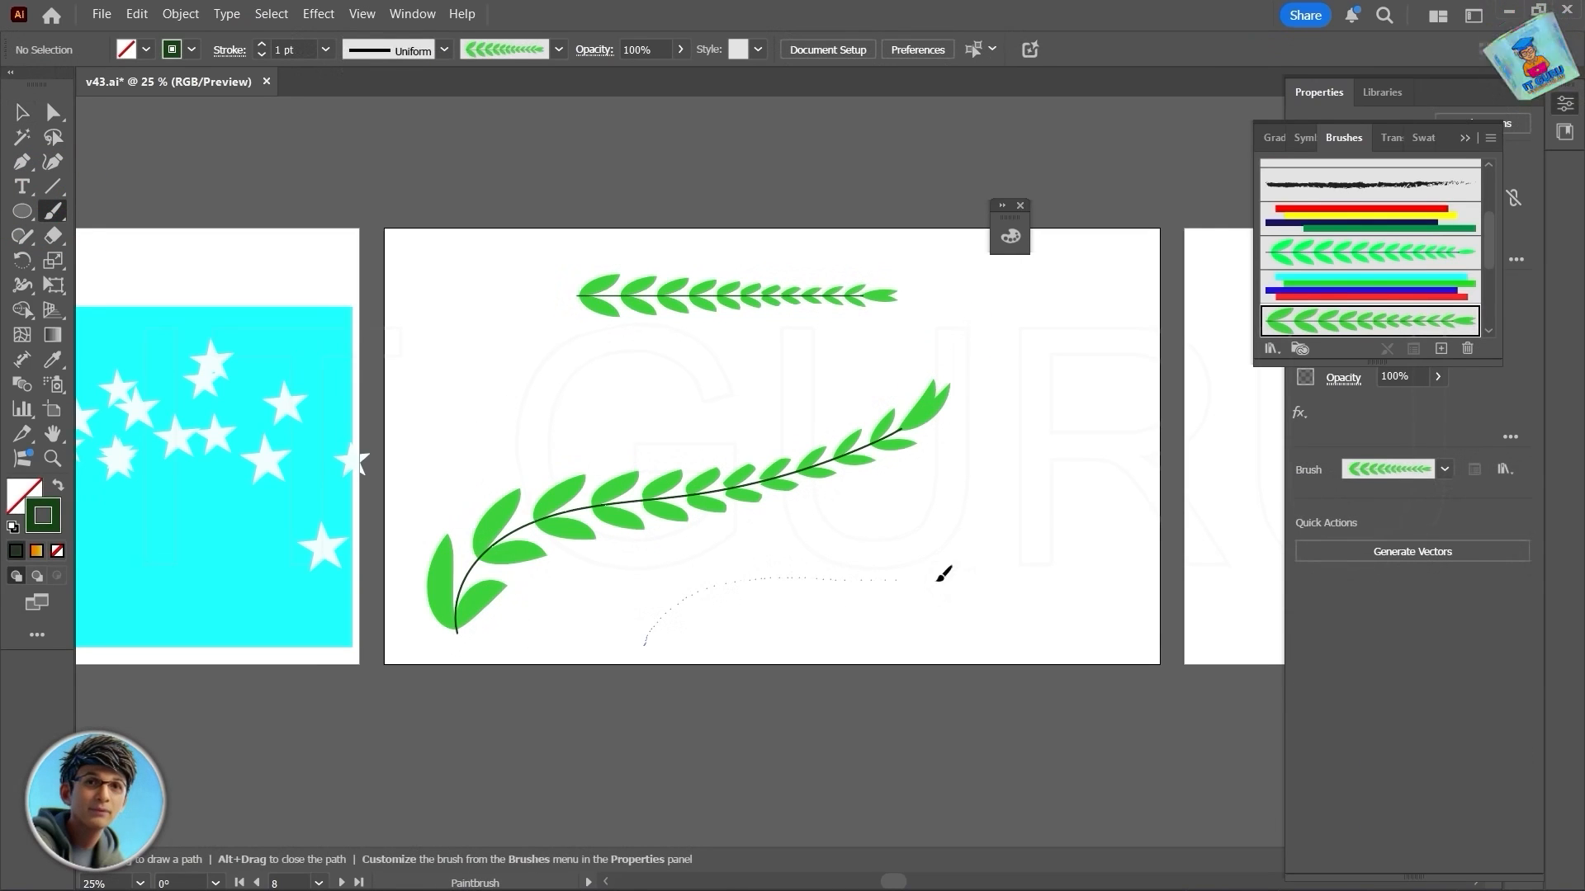
drag(944, 572, 1073, 485)
mouse_move(969, 344)
mouse_down()
mouse_move(766, 422)
mouse_move(499, 455)
mouse_up()
drag(1158, 320, 1159, 319)
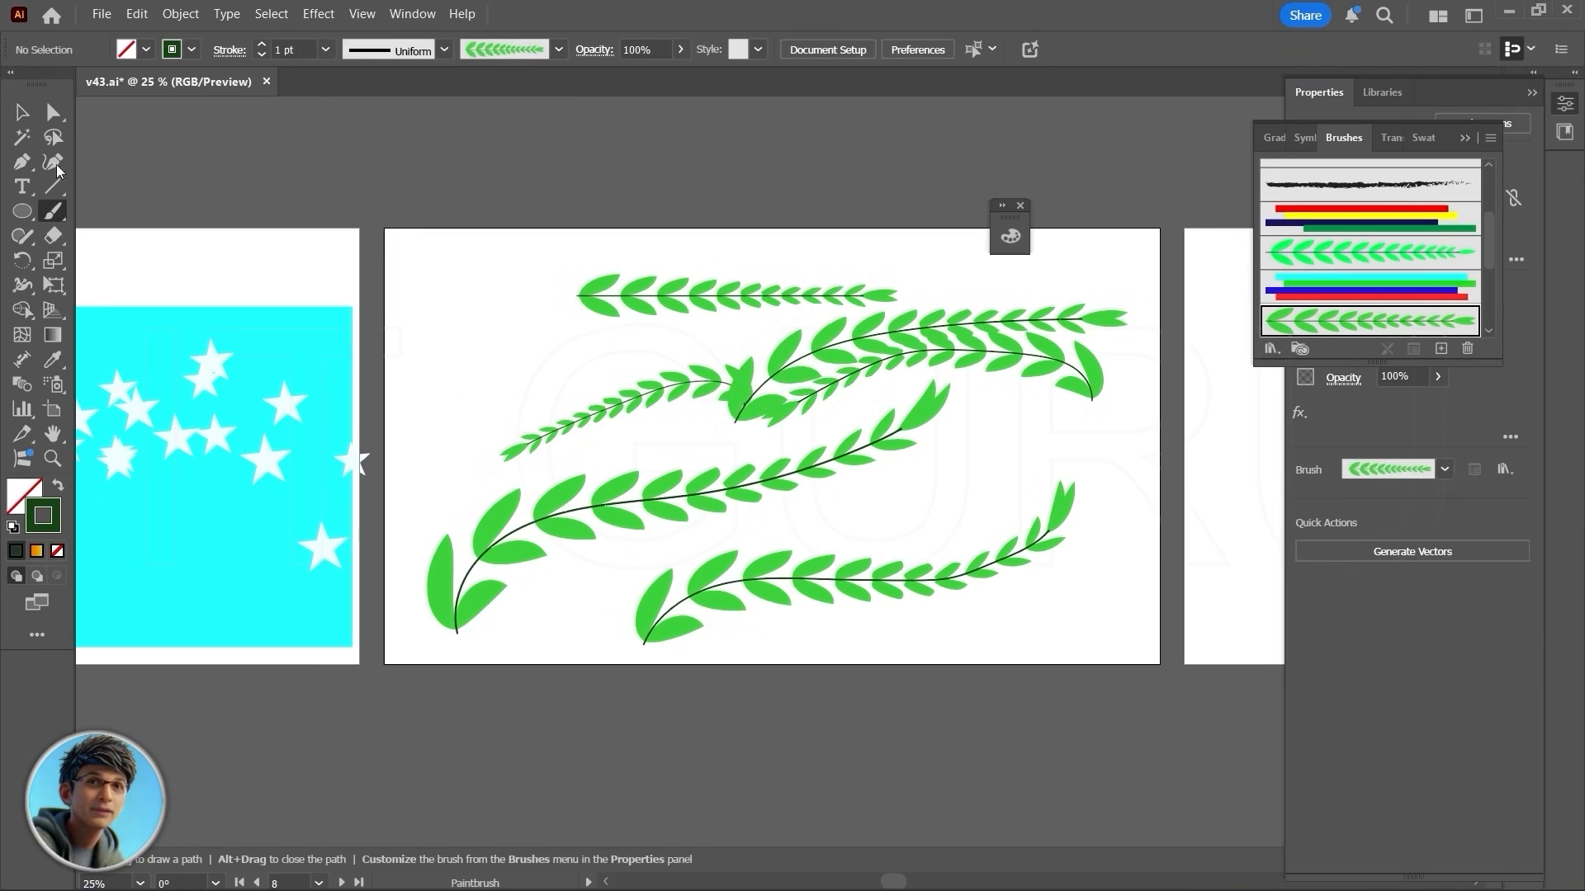
Step: Delete the branch artwork and all painted strokes from the artboard
click(22, 111)
mouse_move(447, 257)
mouse_down()
mouse_move(907, 489)
mouse_move(1061, 632)
mouse_up()
key(Delete)
scroll(866, 545, up, 5)
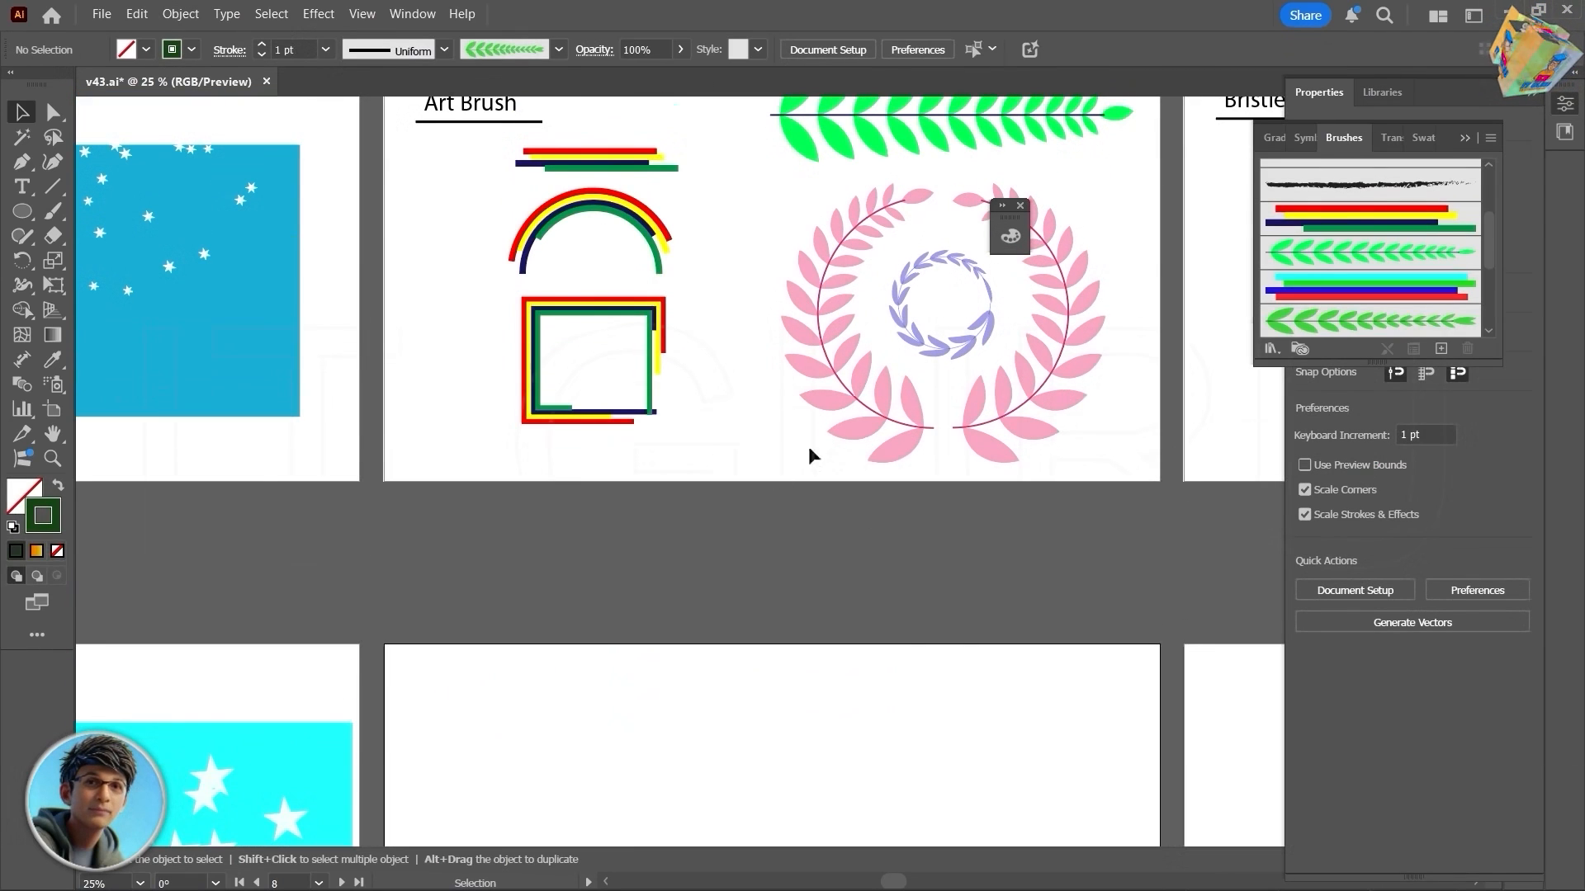
drag(785, 703, 743, 312)
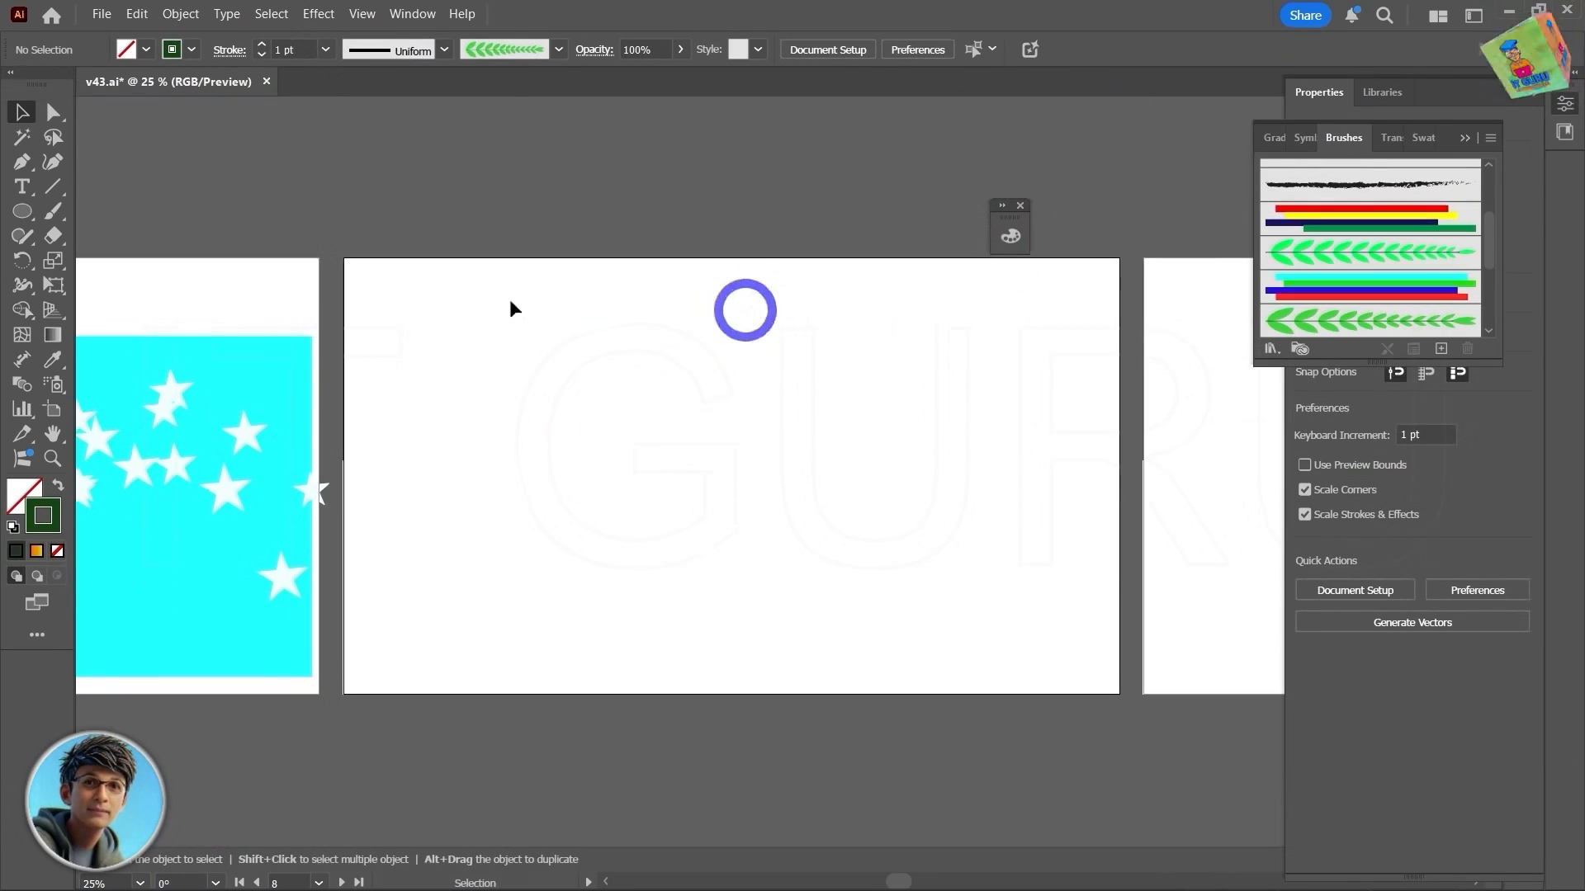
Step: Draw a circle about 756 pt in diameter and delete its right half to leave an open semicircular arc
click(23, 212)
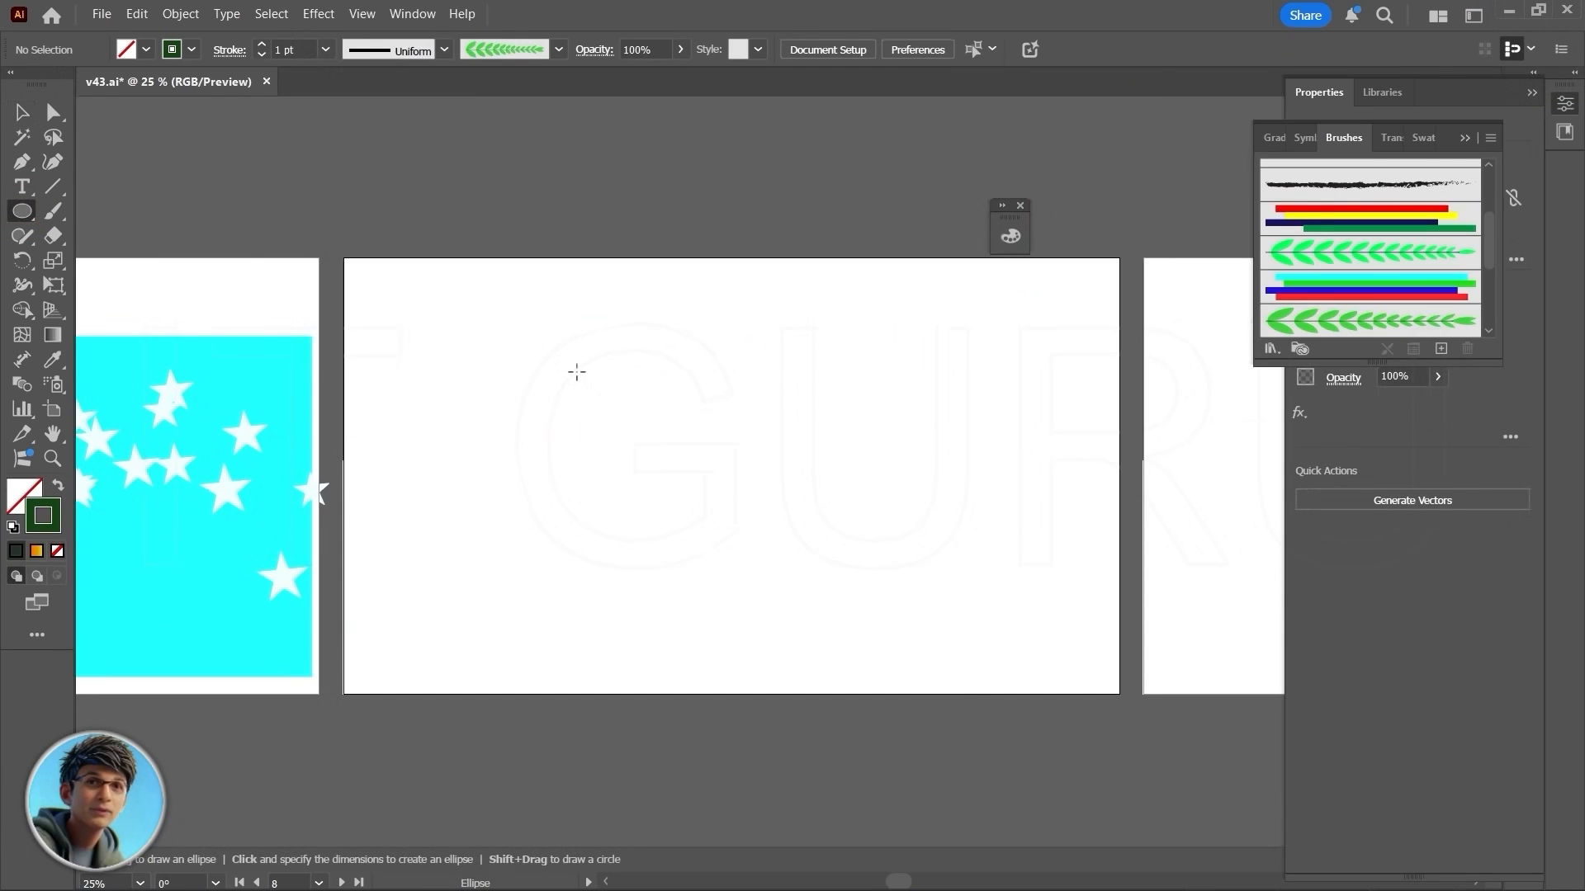
drag(546, 369, 852, 664)
click(53, 113)
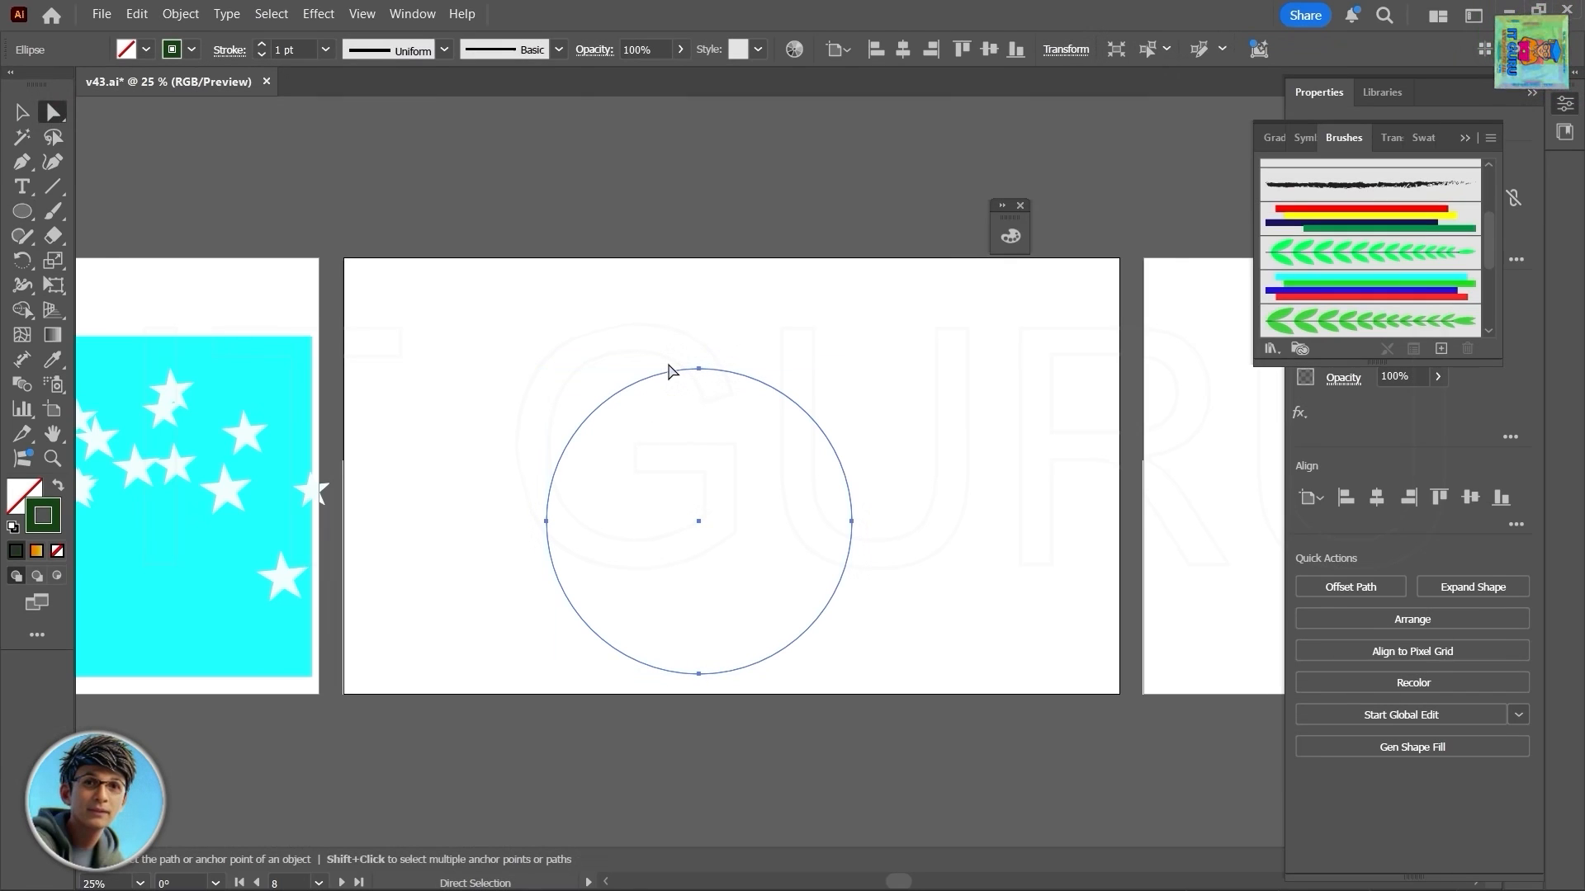
drag(707, 343, 912, 697)
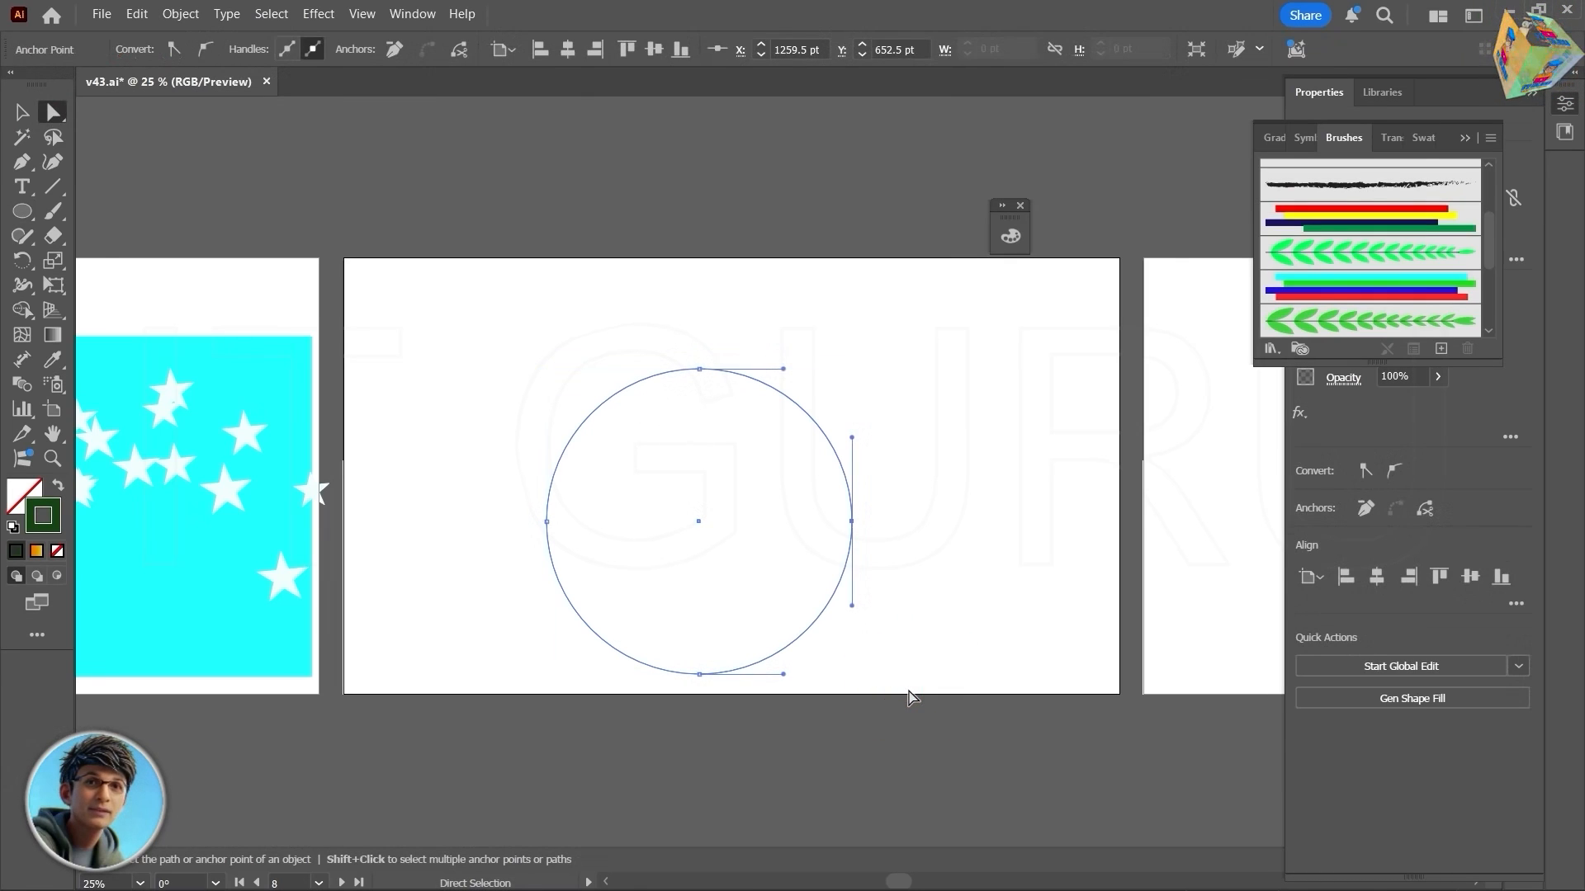
key(Delete)
drag(684, 517, 644, 452)
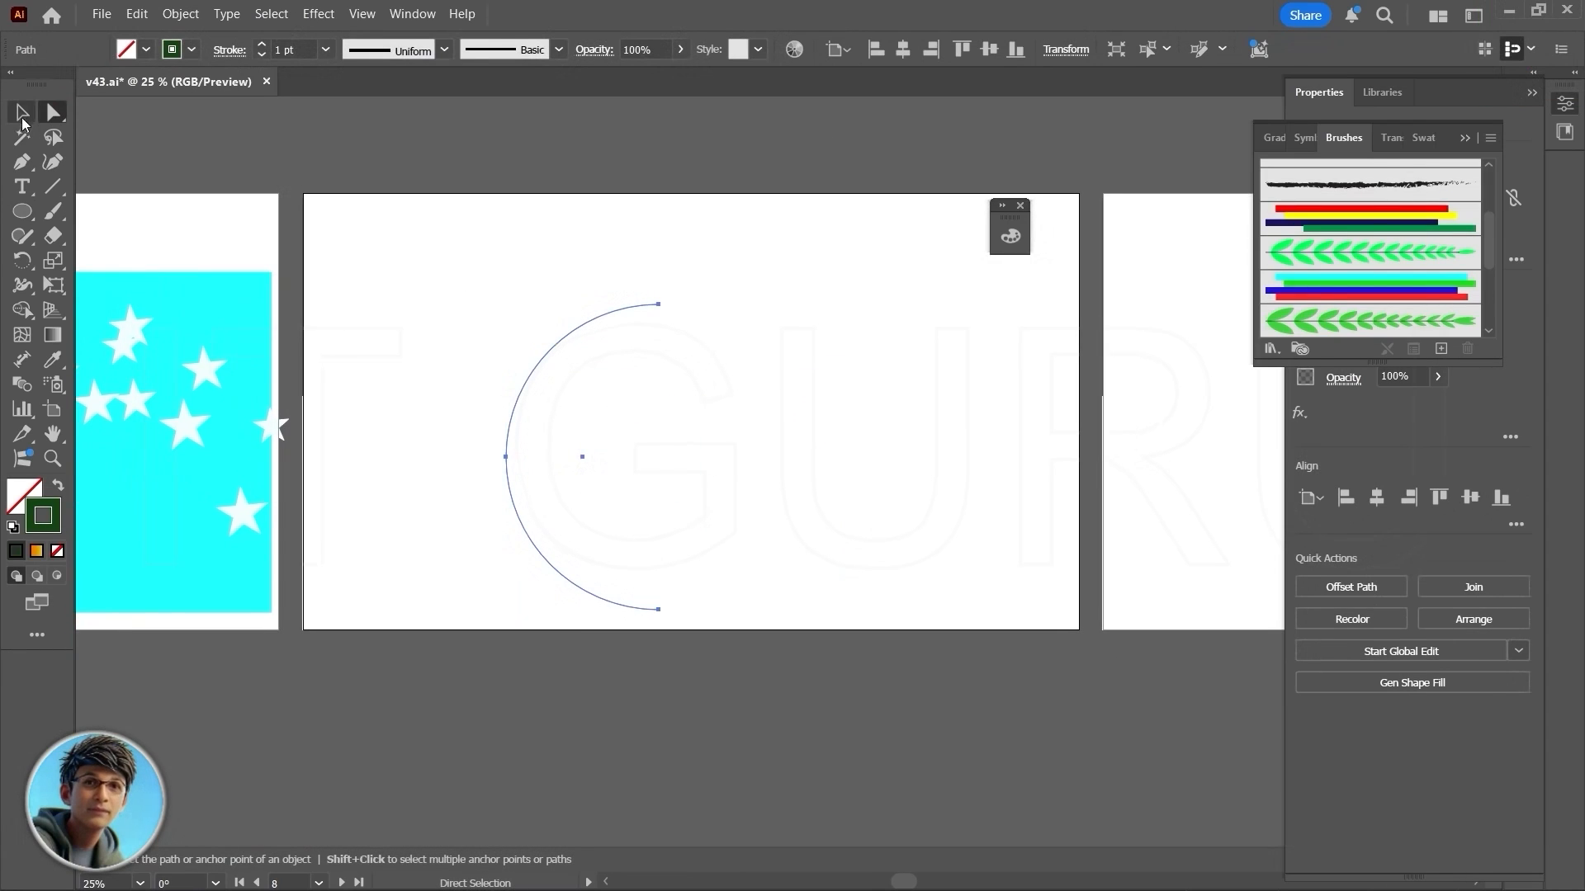
Step: Apply the new branch art brush to the semicircular arc
click(23, 121)
click(1419, 324)
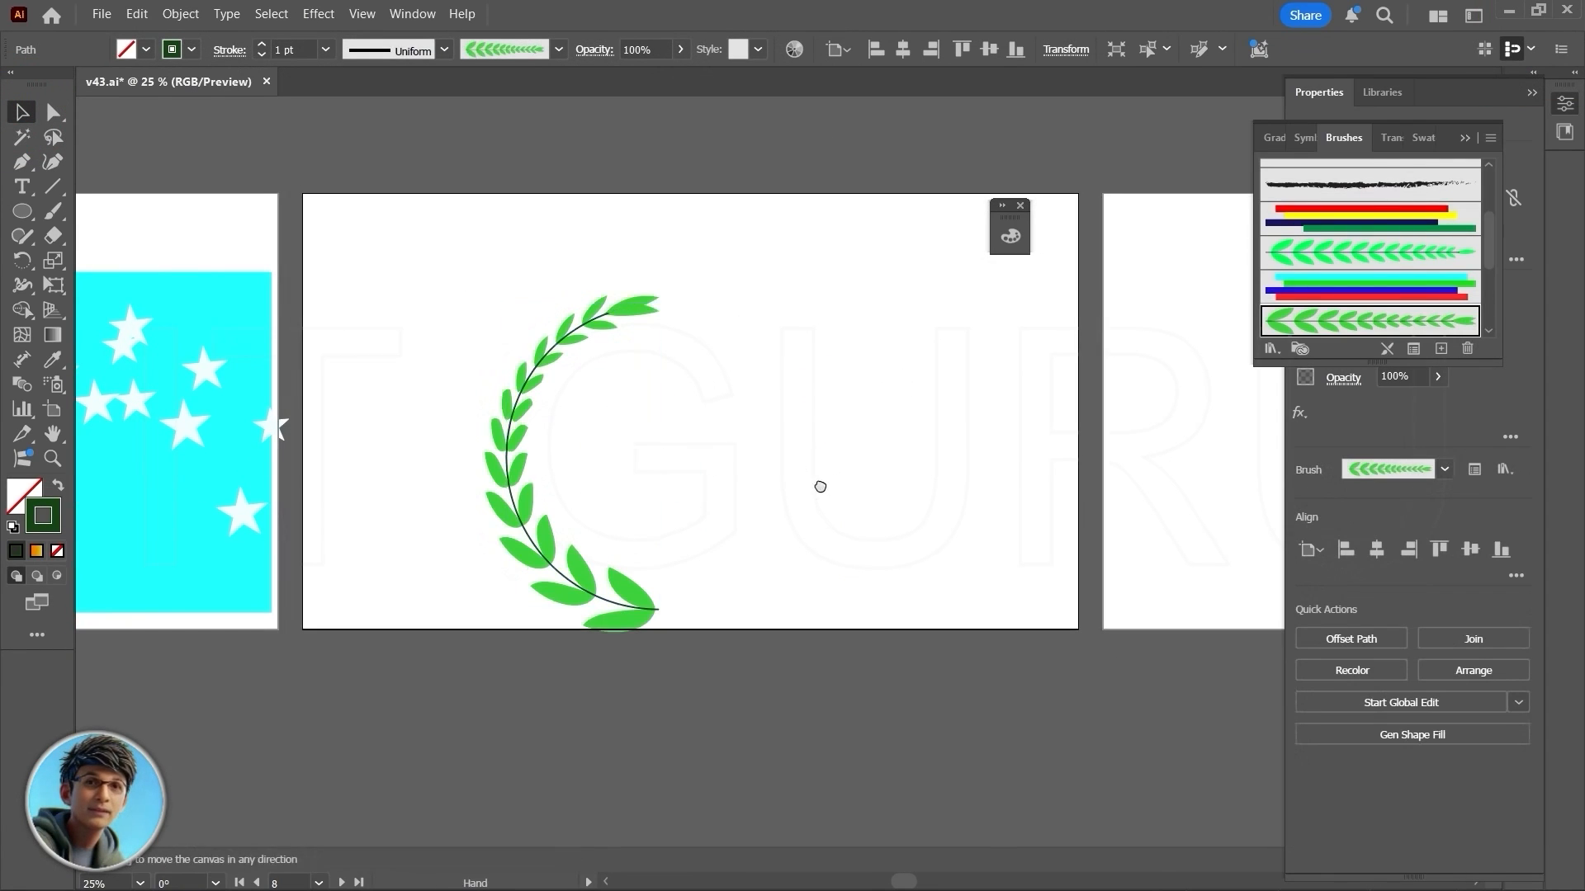
scroll(821, 486, down, 2)
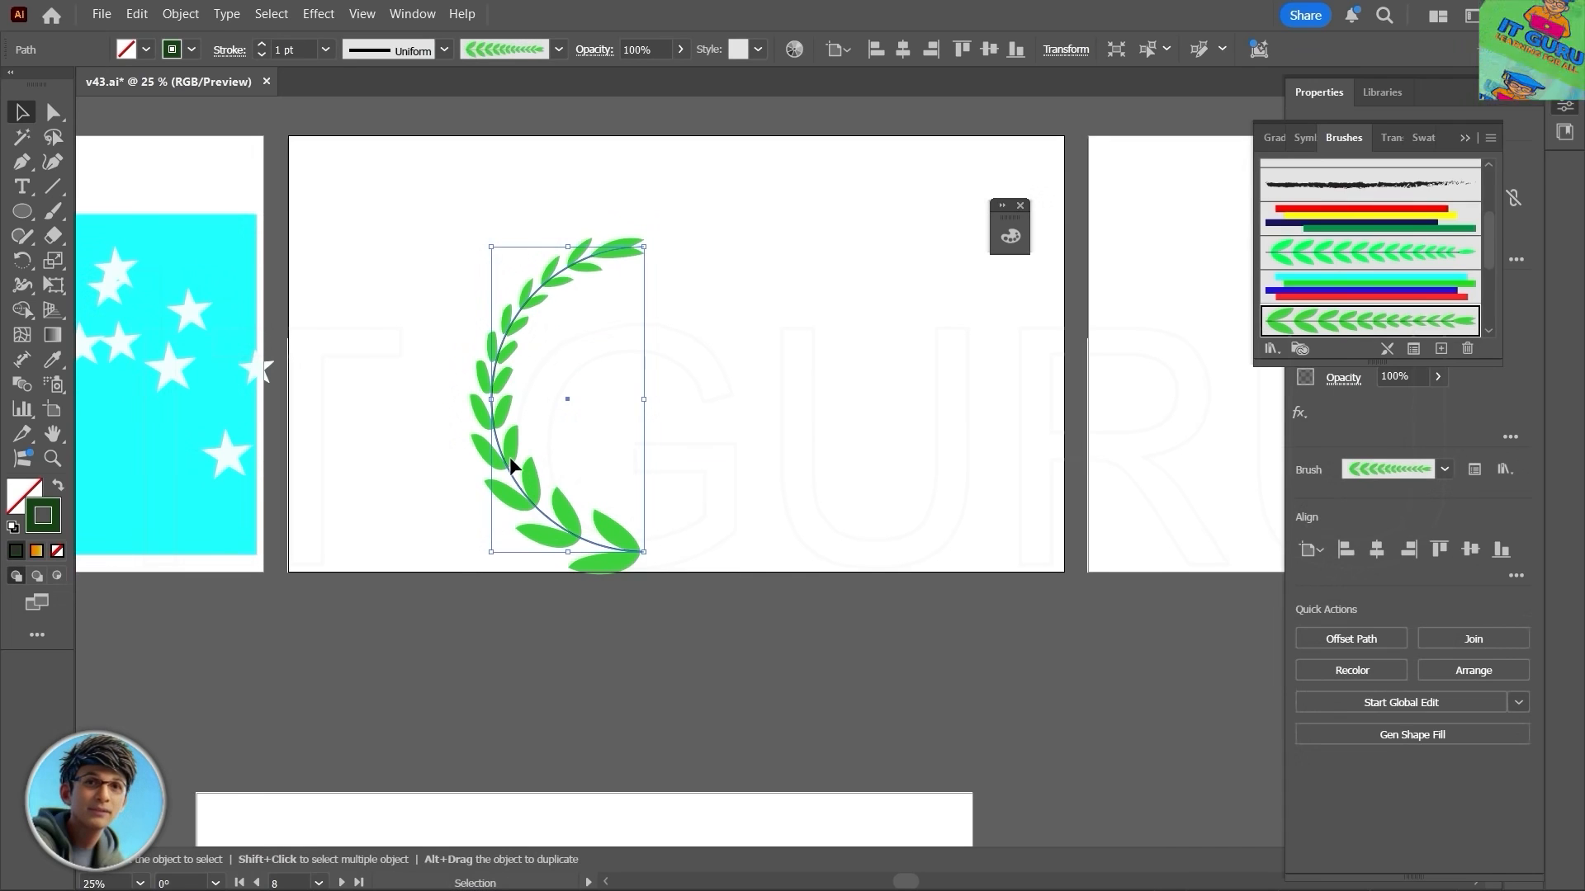
Step: Duplicate the leafy arc to its right and flip the copy horizontally
drag(510, 458, 793, 448)
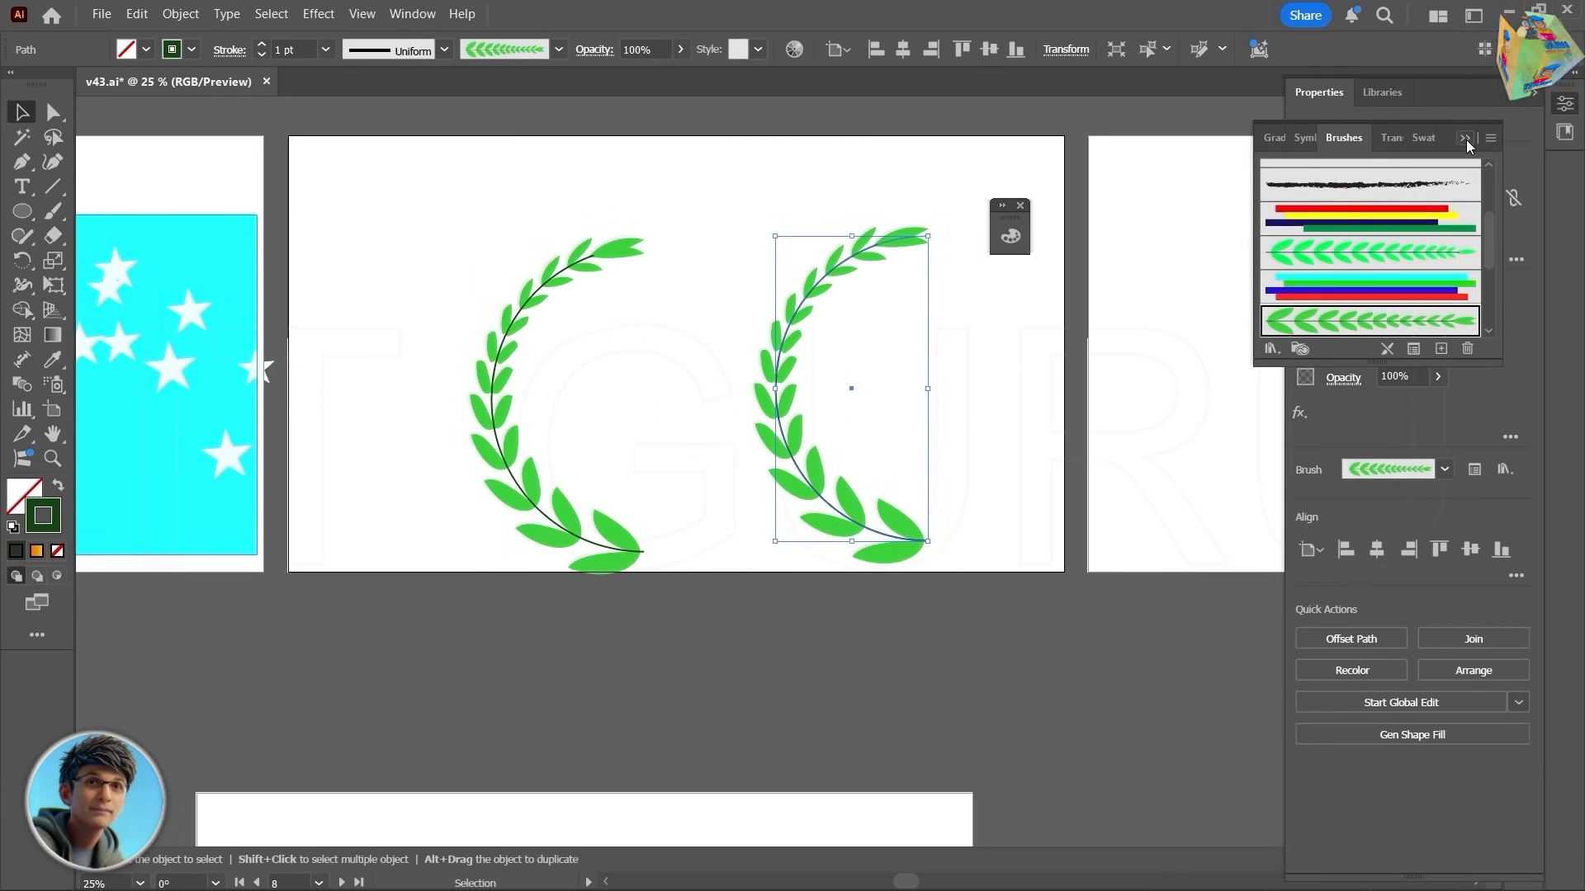
click(1465, 140)
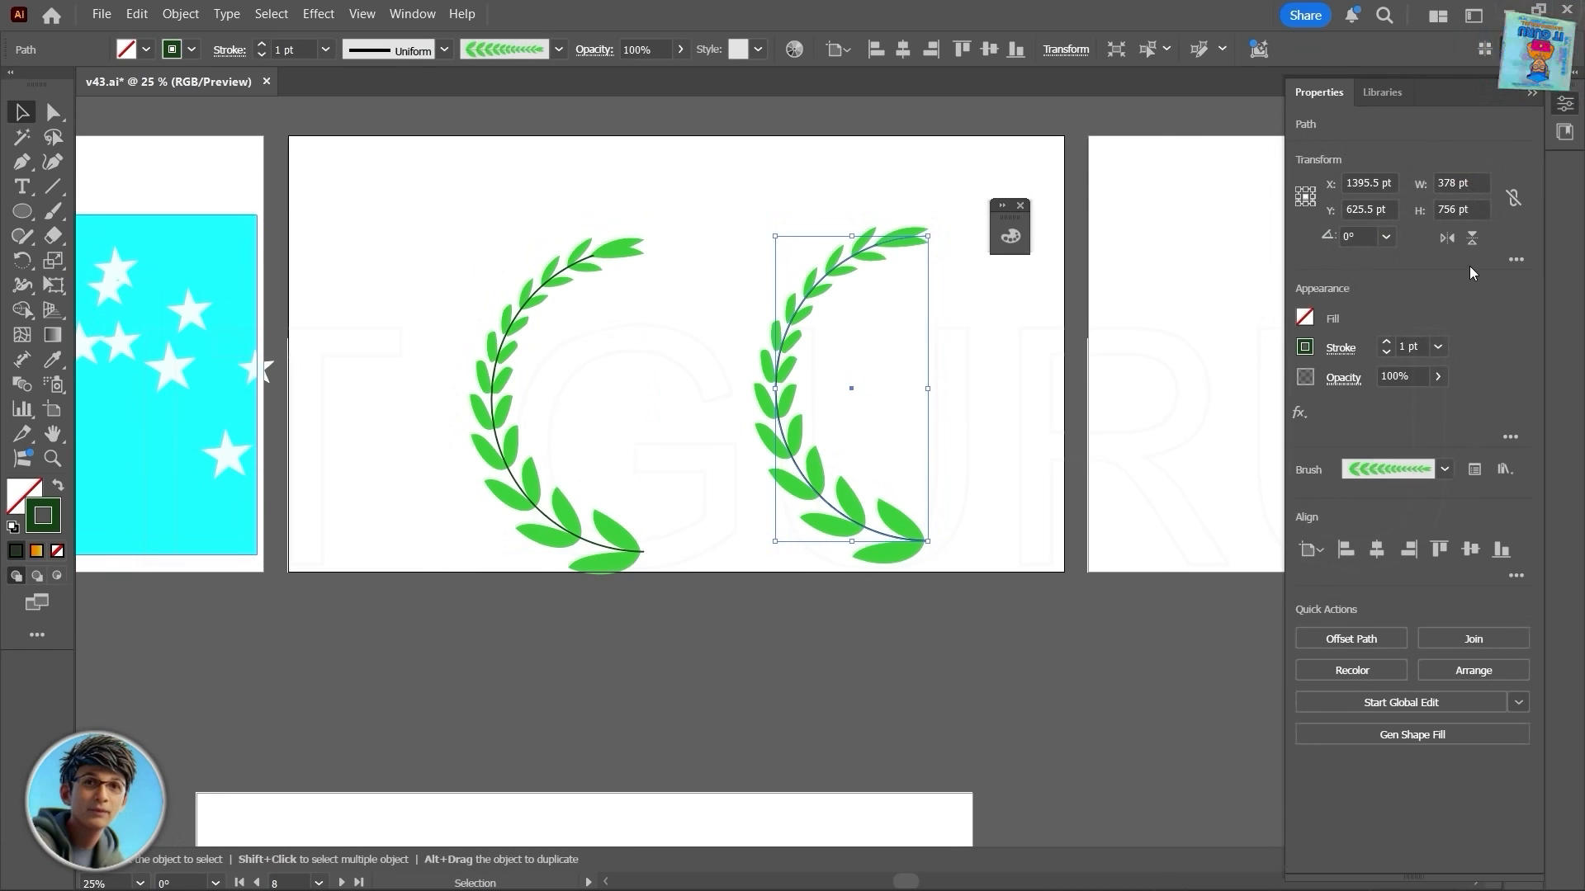
click(1561, 97)
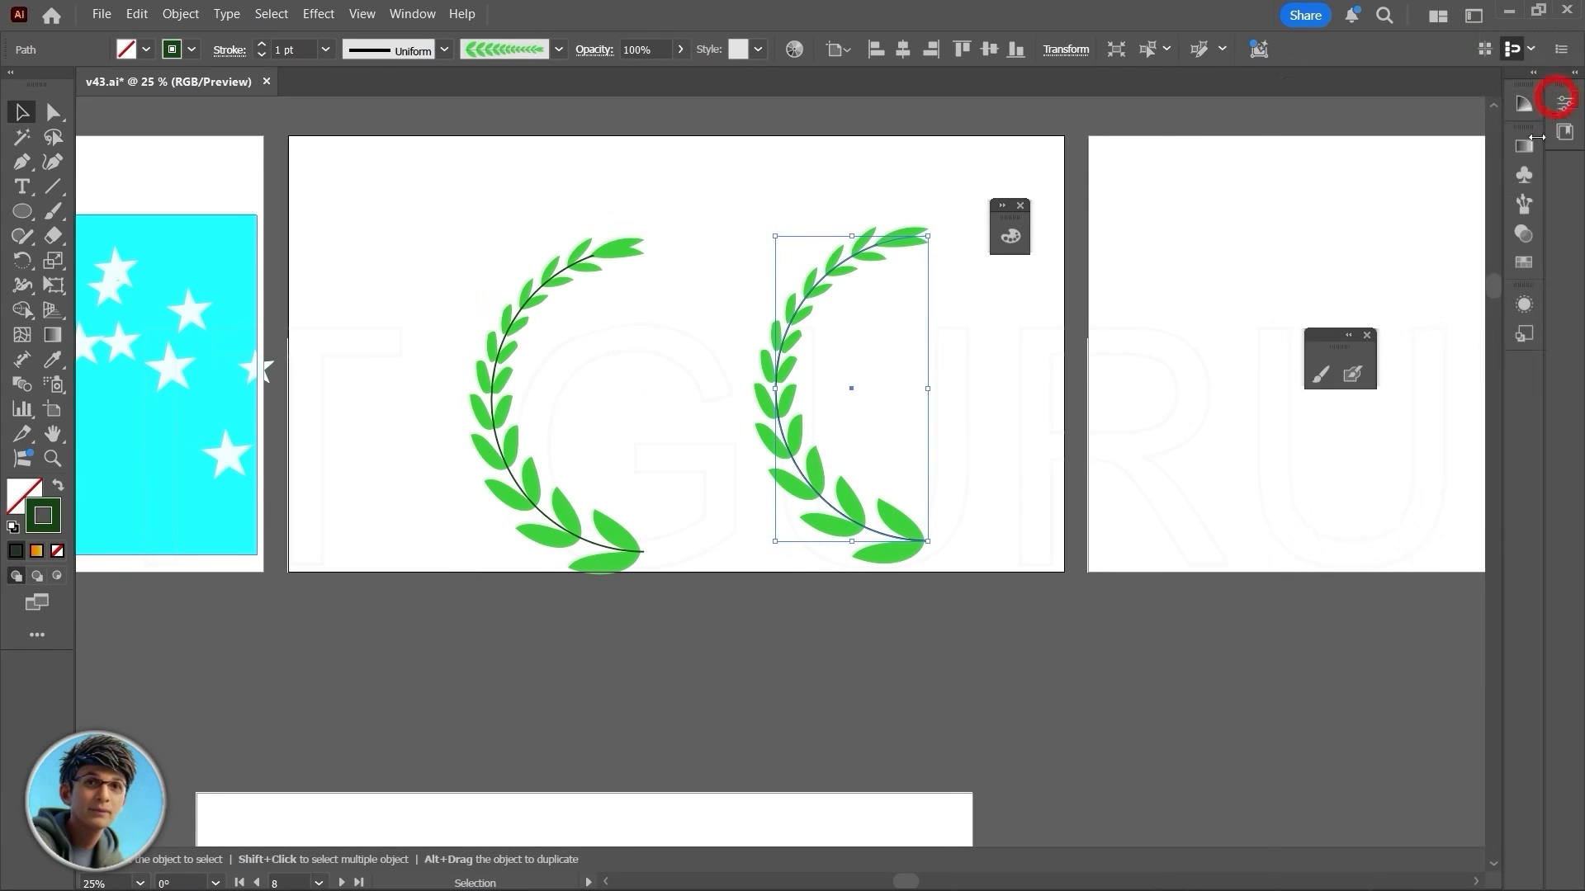
click(1562, 108)
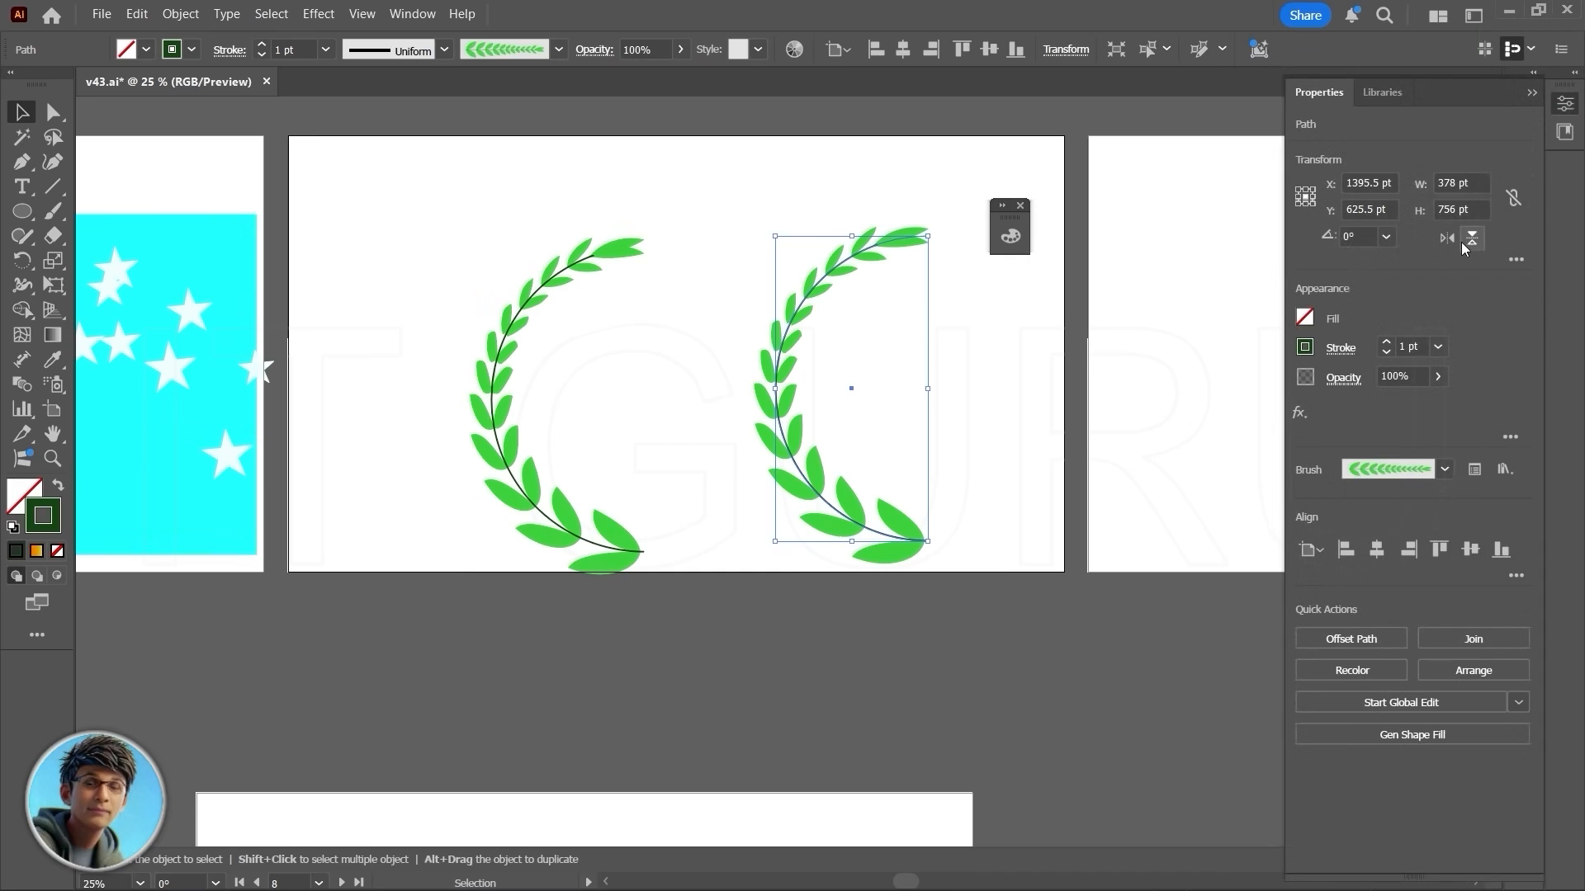
click(1447, 239)
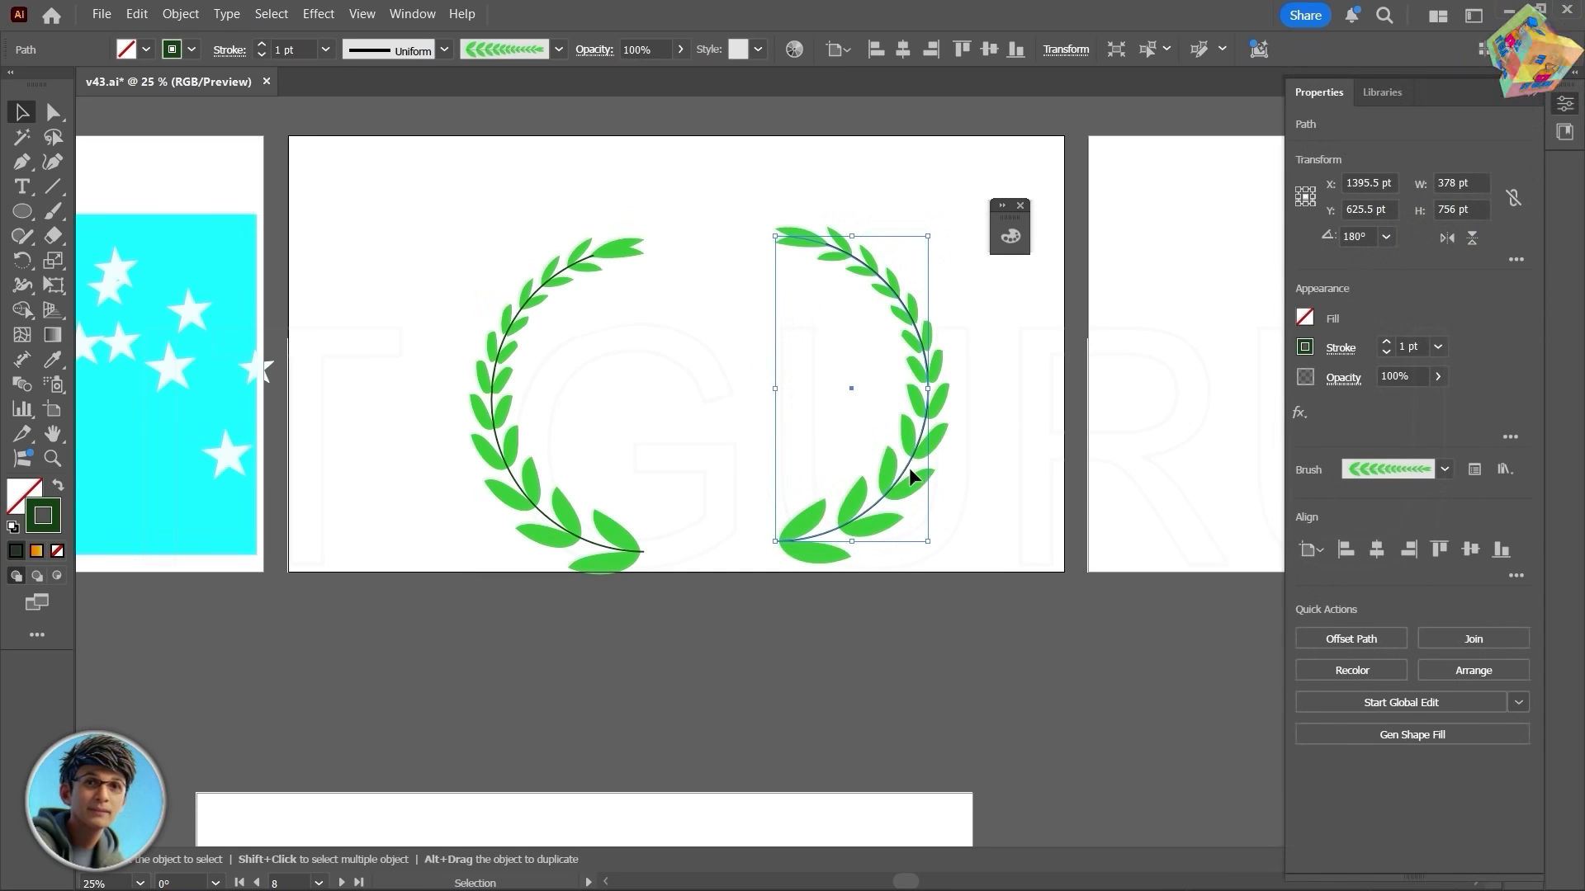
Step: Move the flipped arc beside the first to form a wreath and align both halves by their horizontal centres
drag(875, 485, 780, 497)
drag(512, 200, 844, 380)
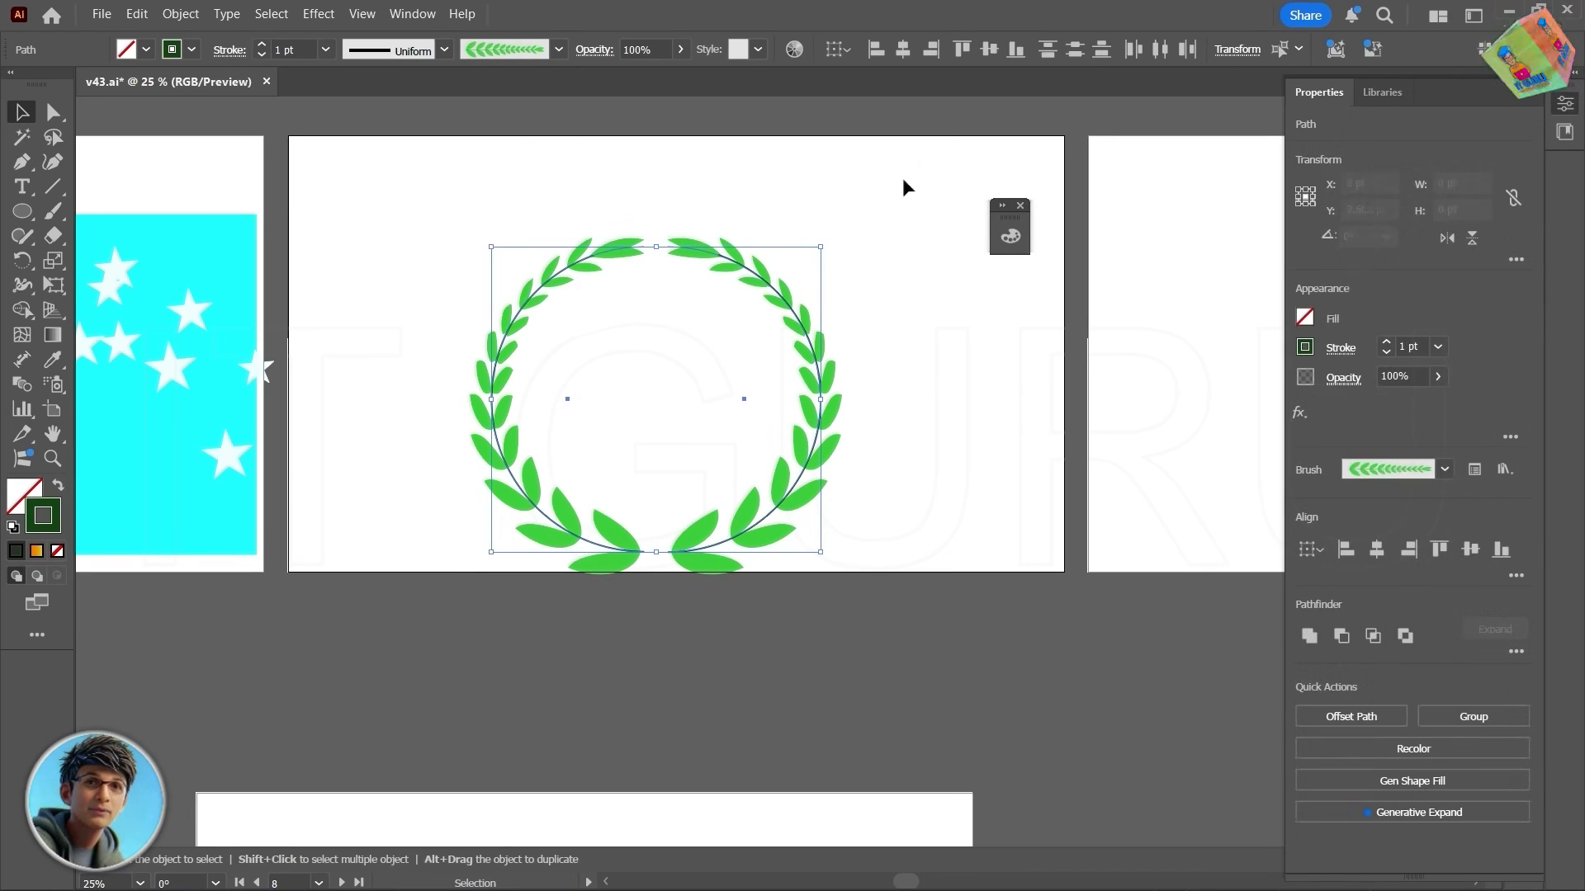
click(904, 49)
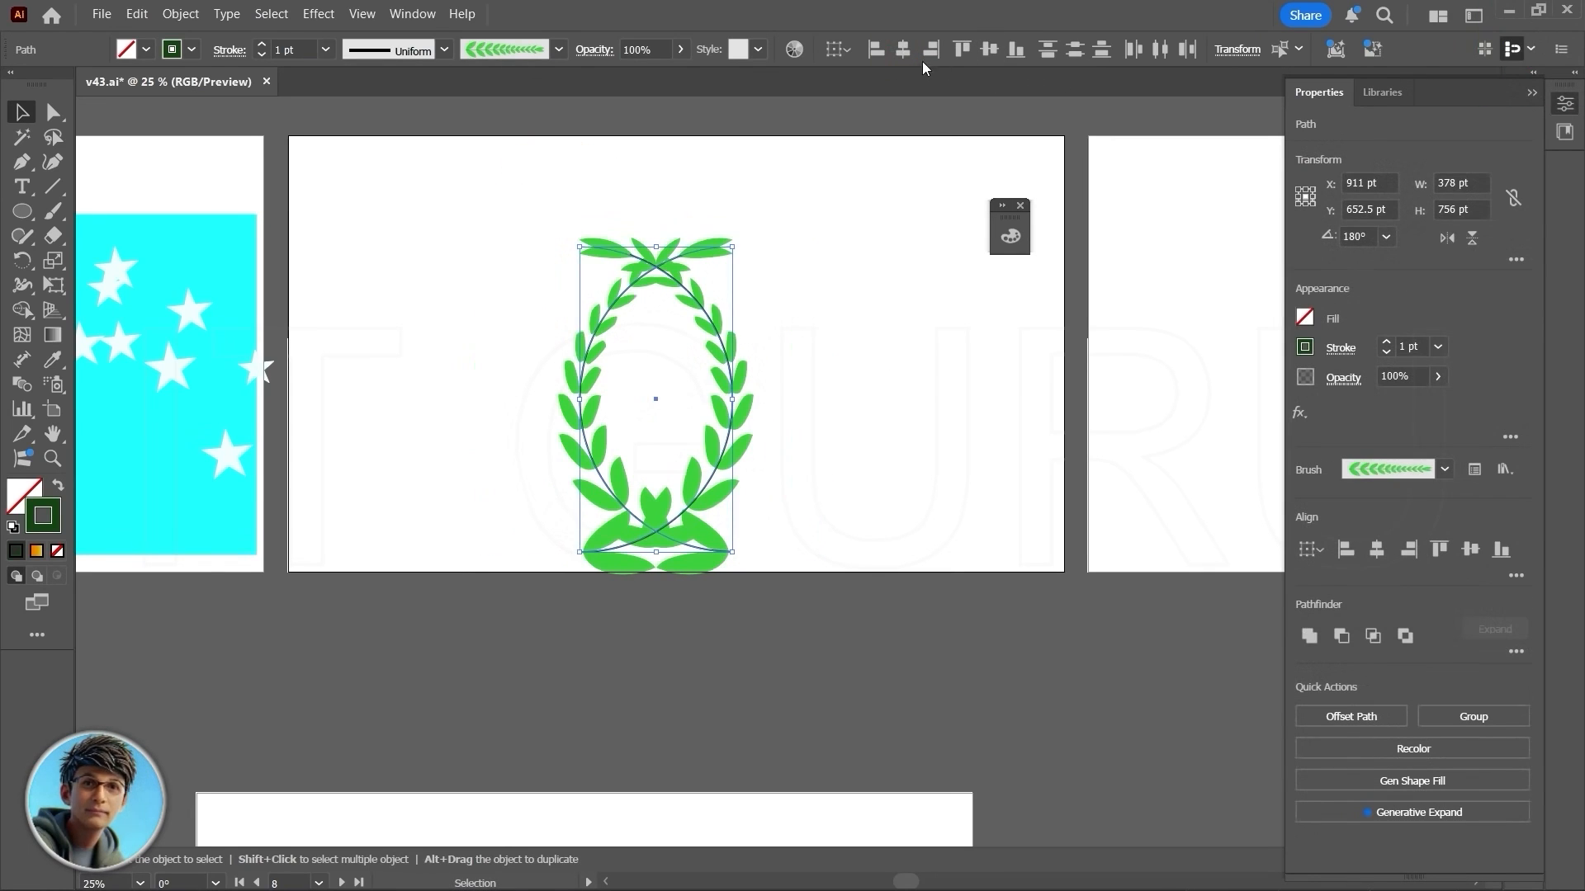
Step: Move the flipped leafy arc rightward so the two halves form an open, round laurel wreath
shift+click(730, 414)
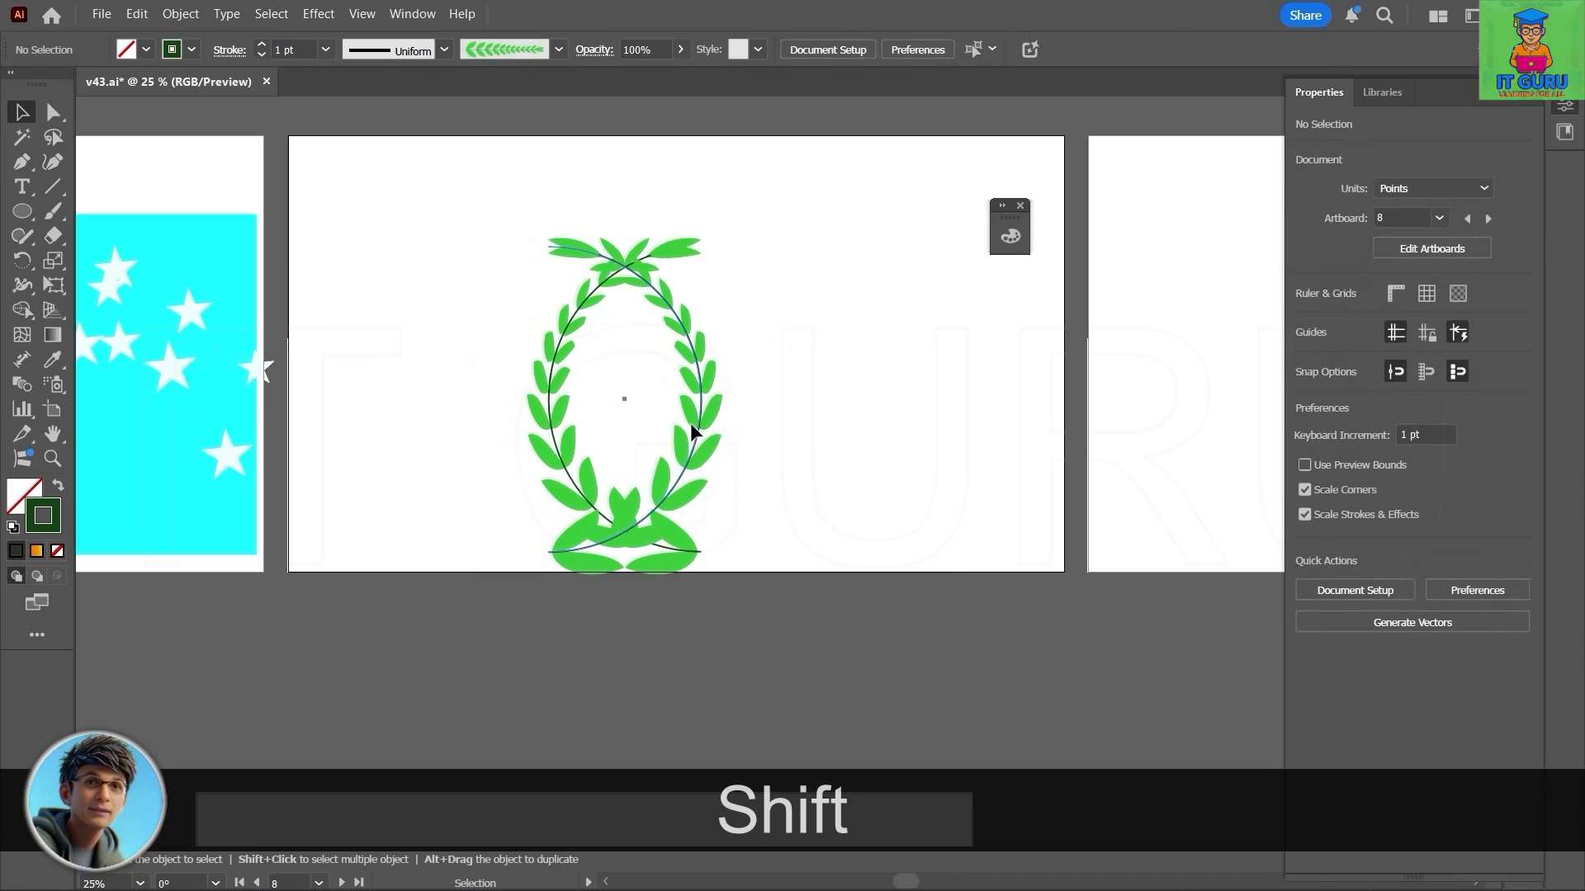
drag(690, 423, 879, 409)
click(798, 421)
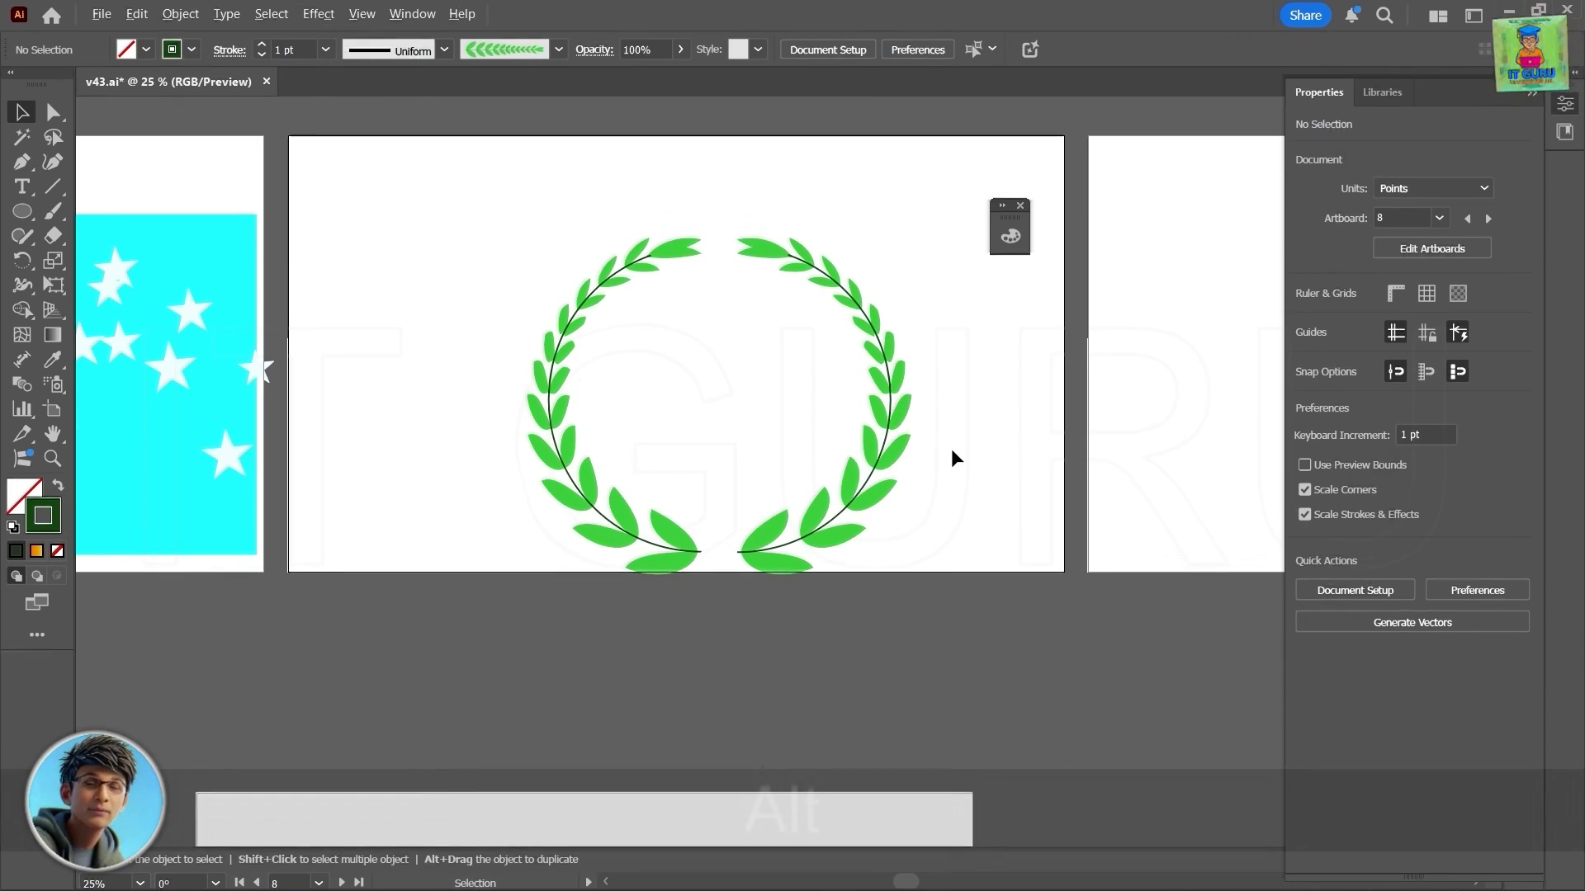
Step: Delete both green laurel arcs, clearing the practice artboard below the Art Brush examples
scroll(951, 448, down, 3)
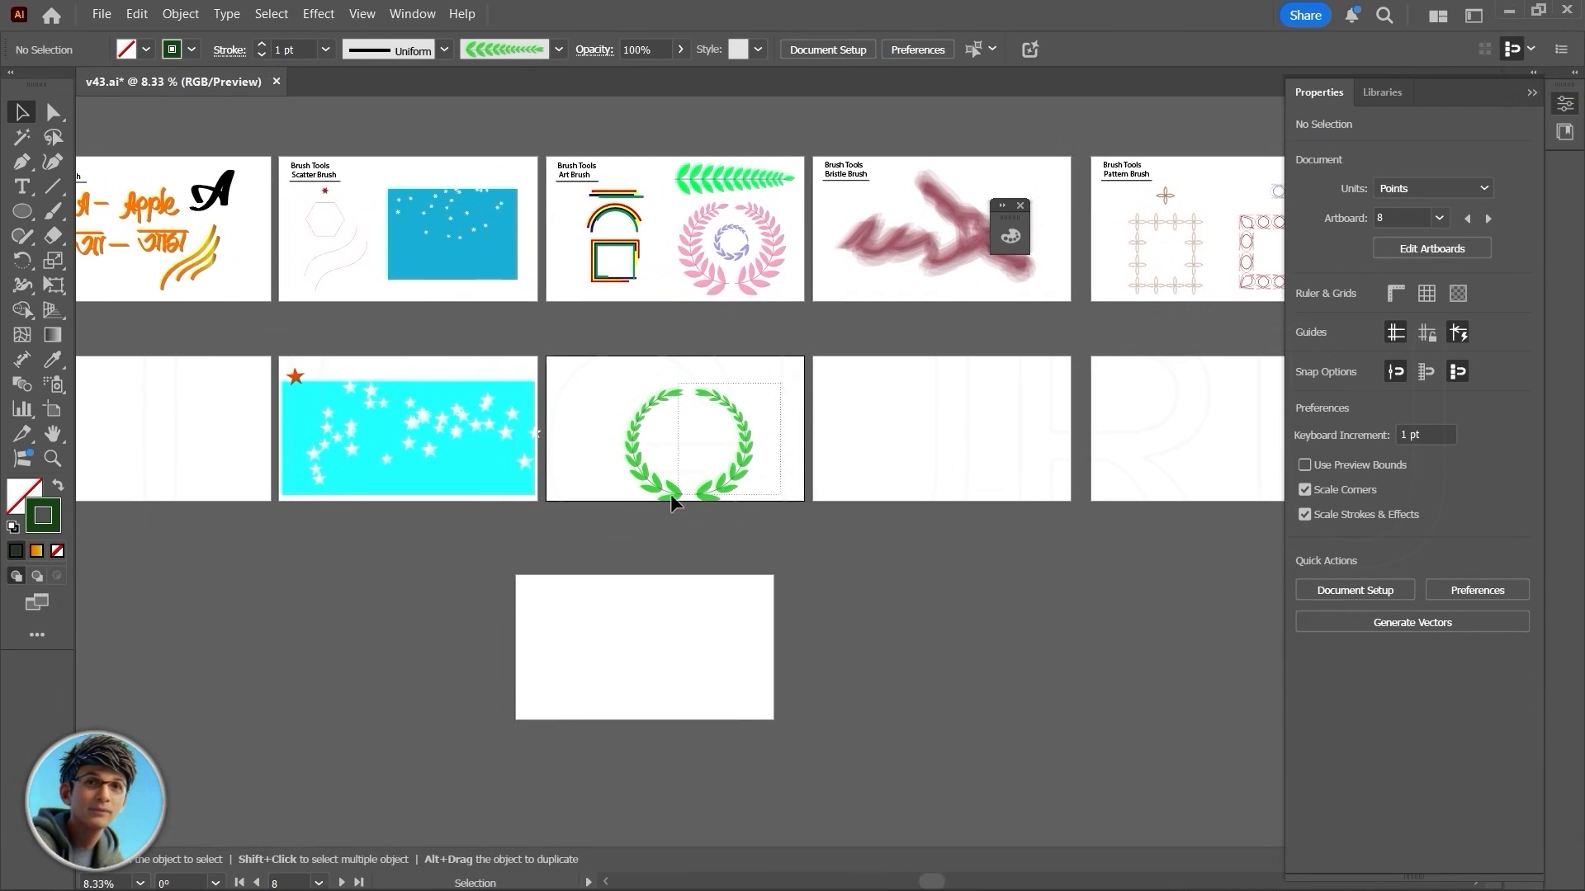
click(586, 518)
key(Delete)
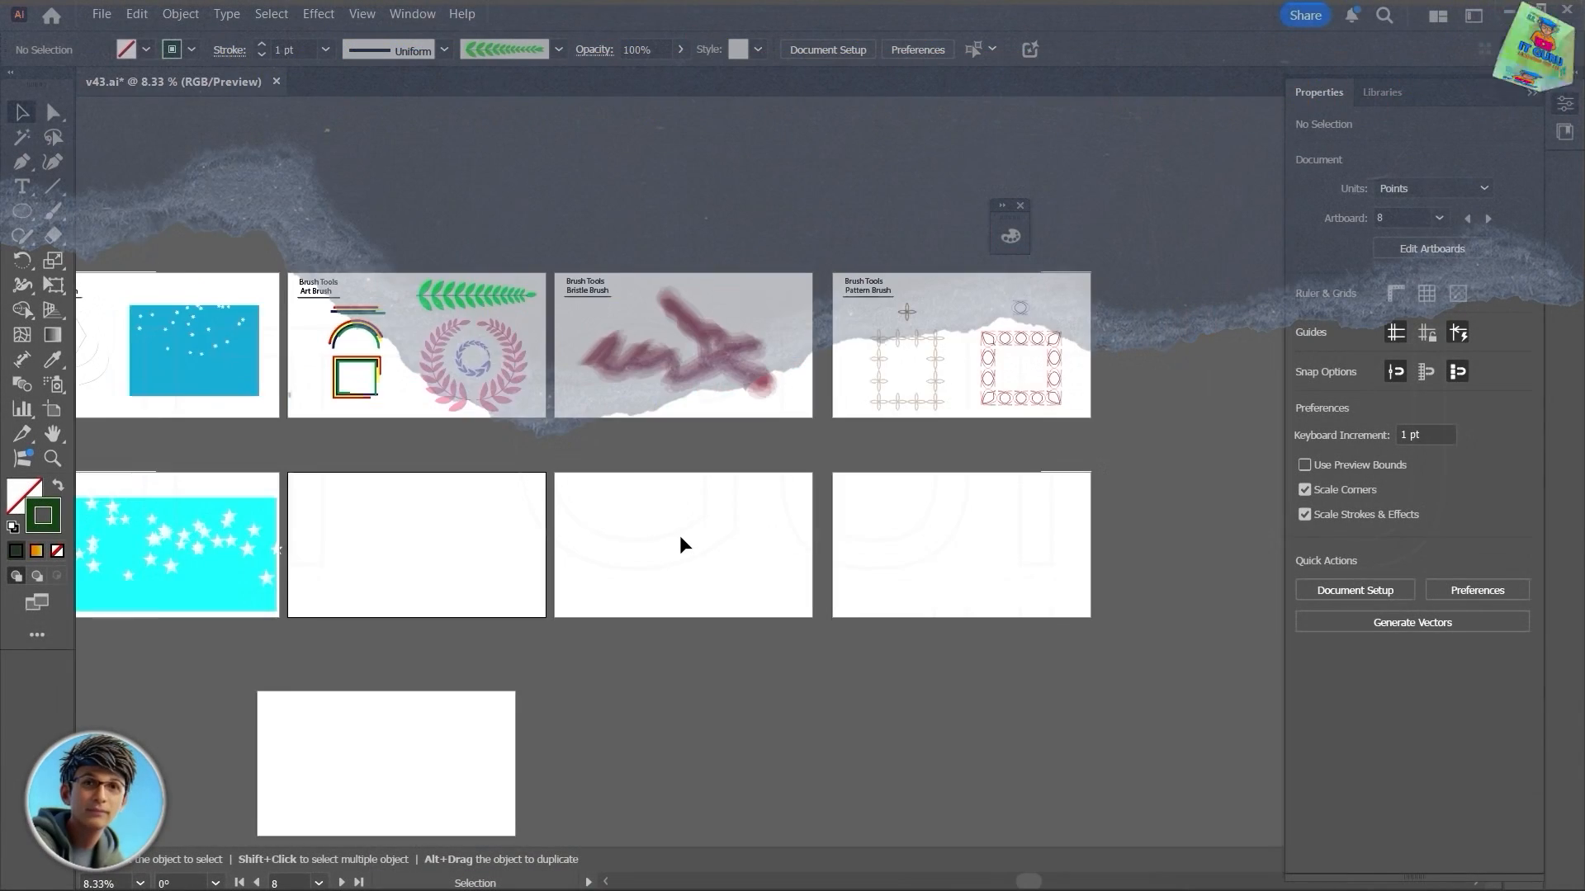
Step: Activate the Paintbrush tool and choose the Touch Calligraphic brush as its stroke
scroll(680, 535, up, 2)
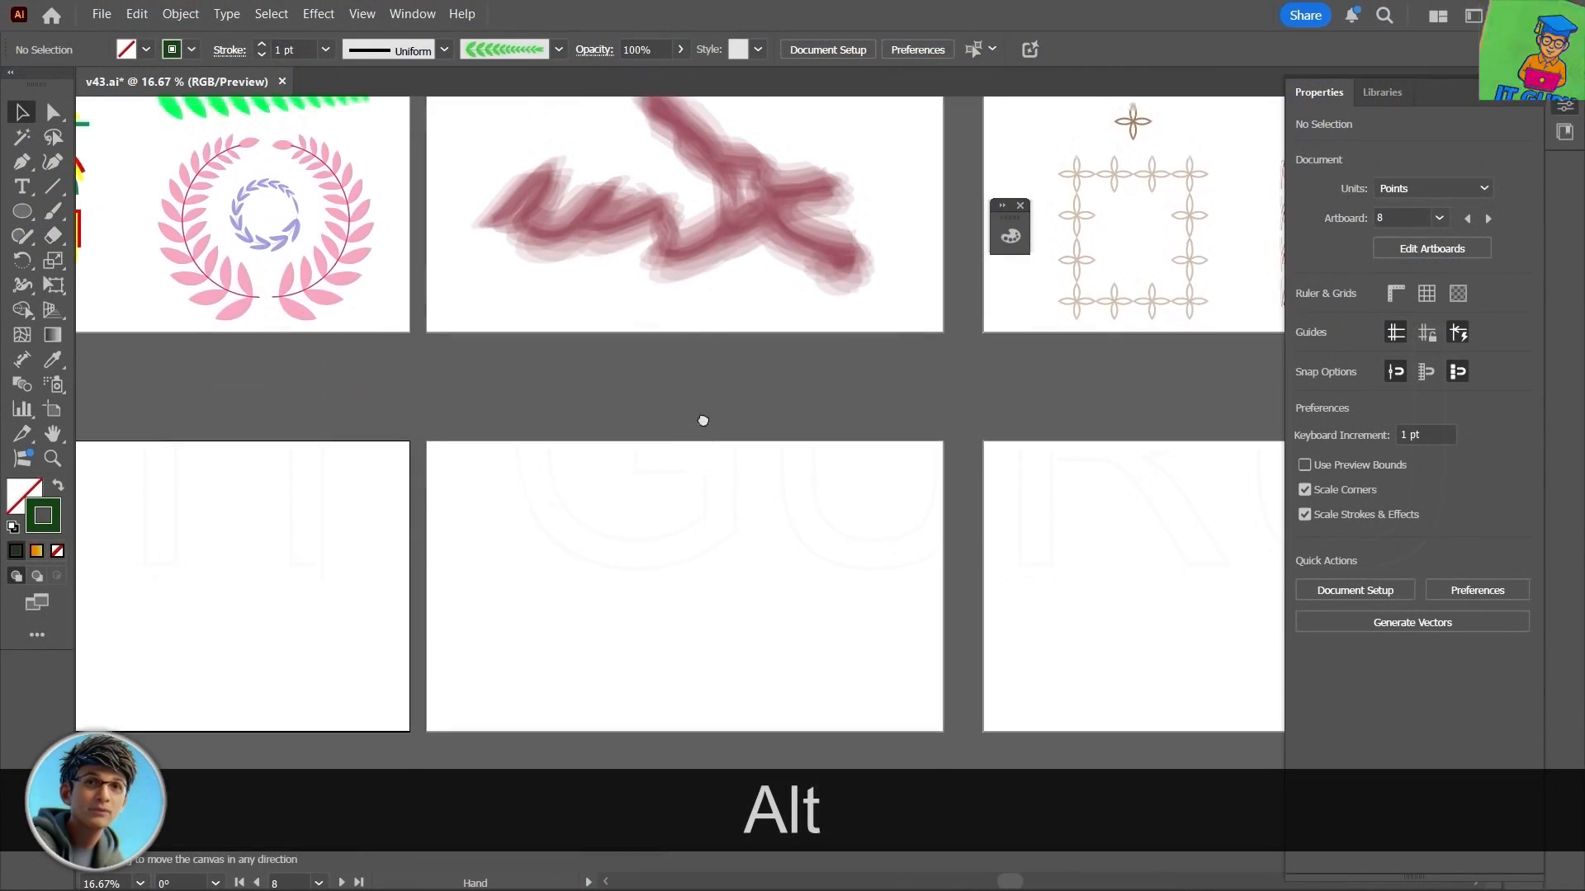
drag(701, 418, 707, 564)
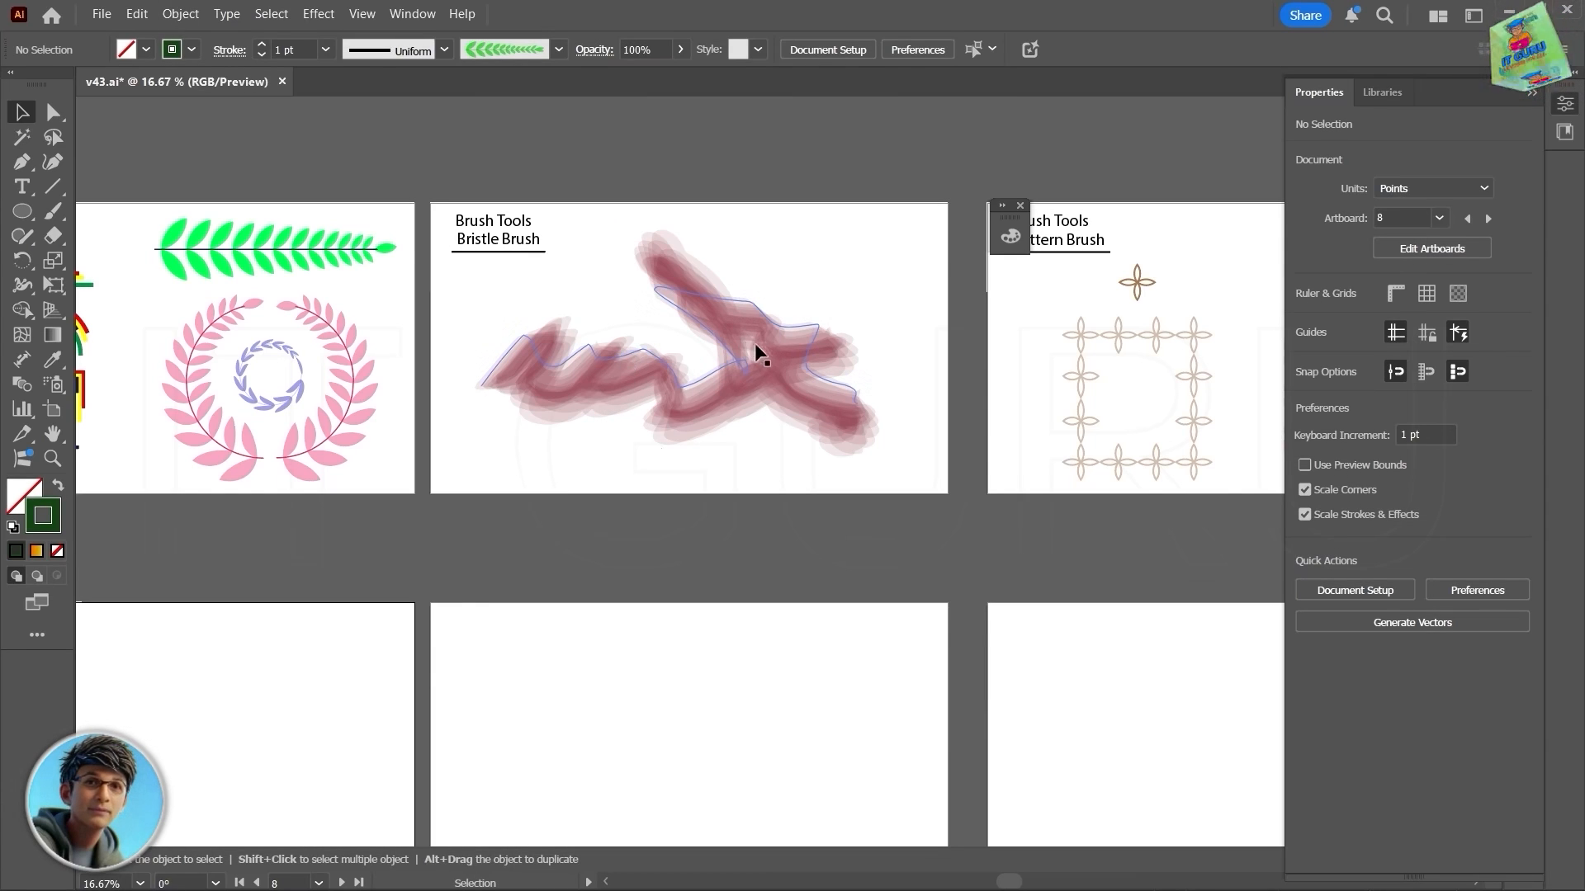
scroll(744, 446, down, 3)
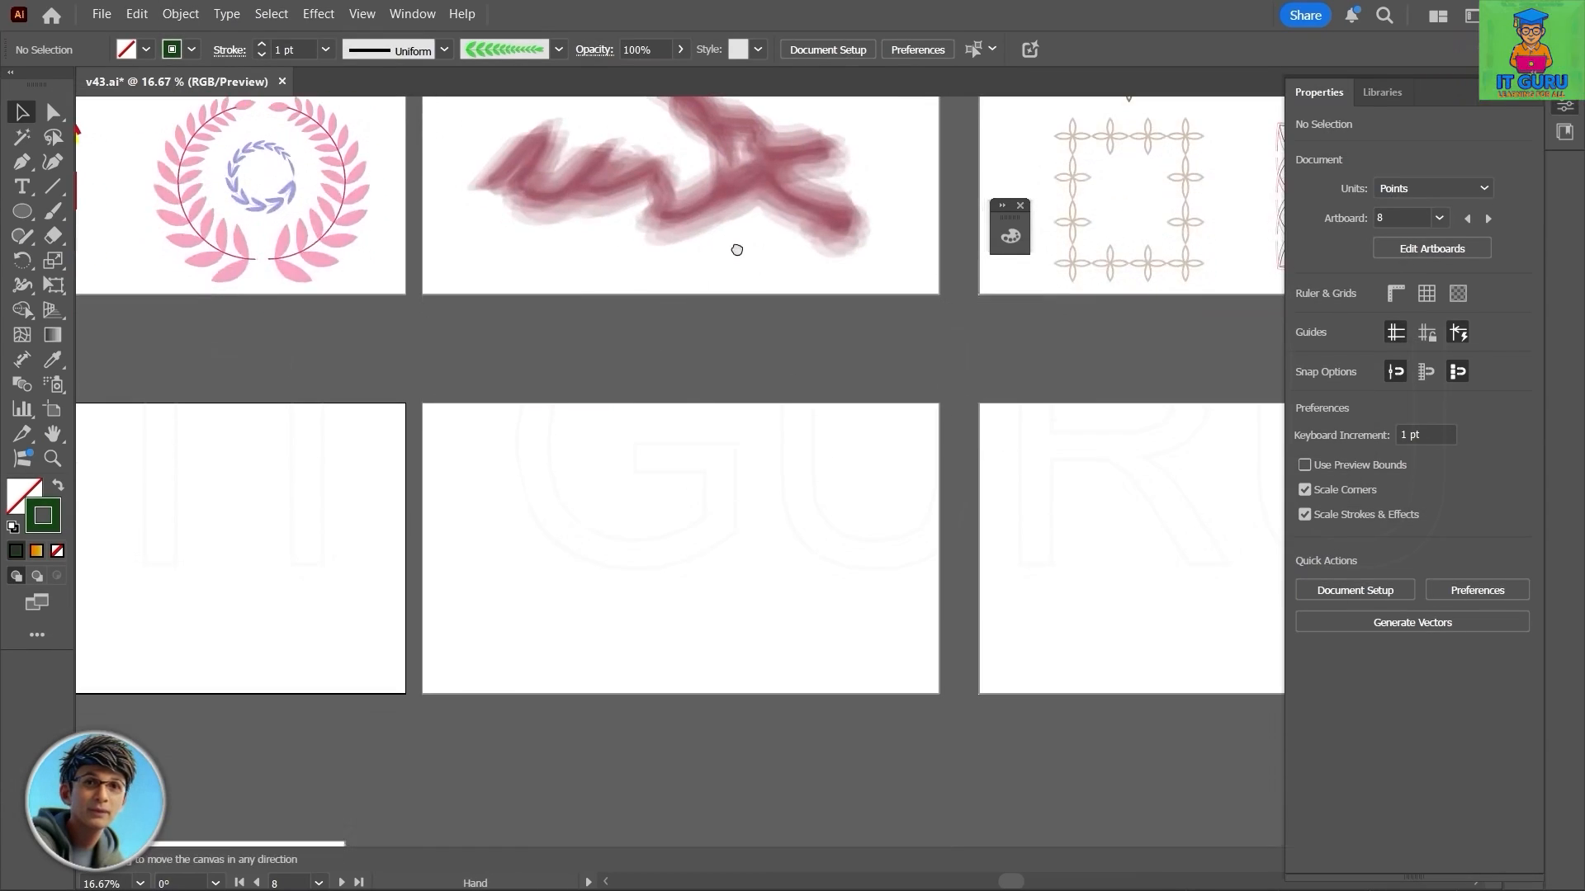
click(54, 214)
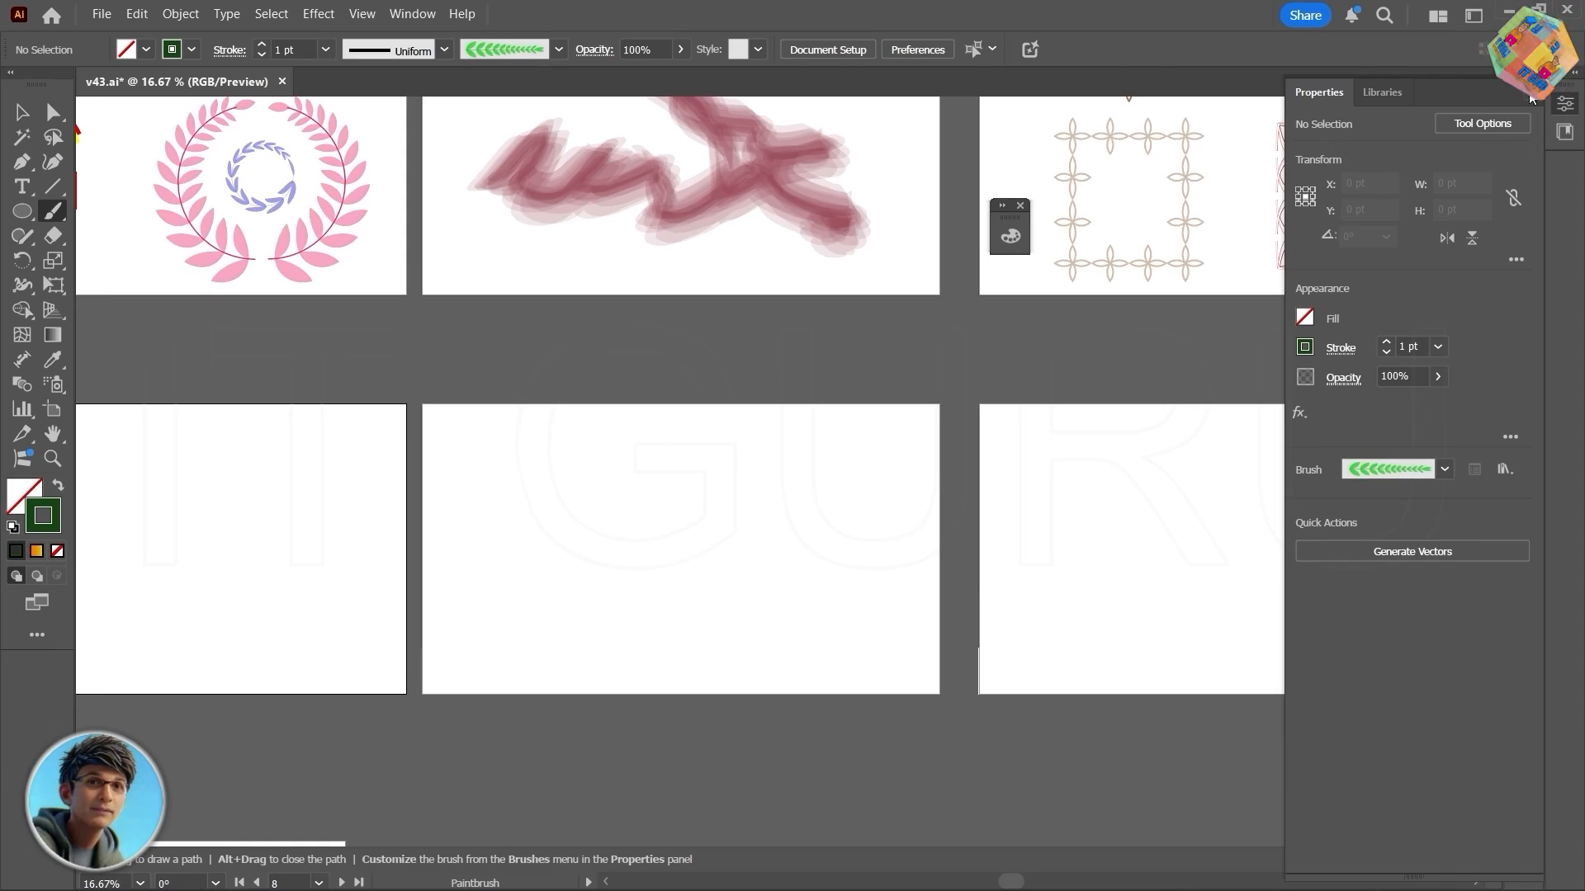
click(1565, 105)
click(1526, 203)
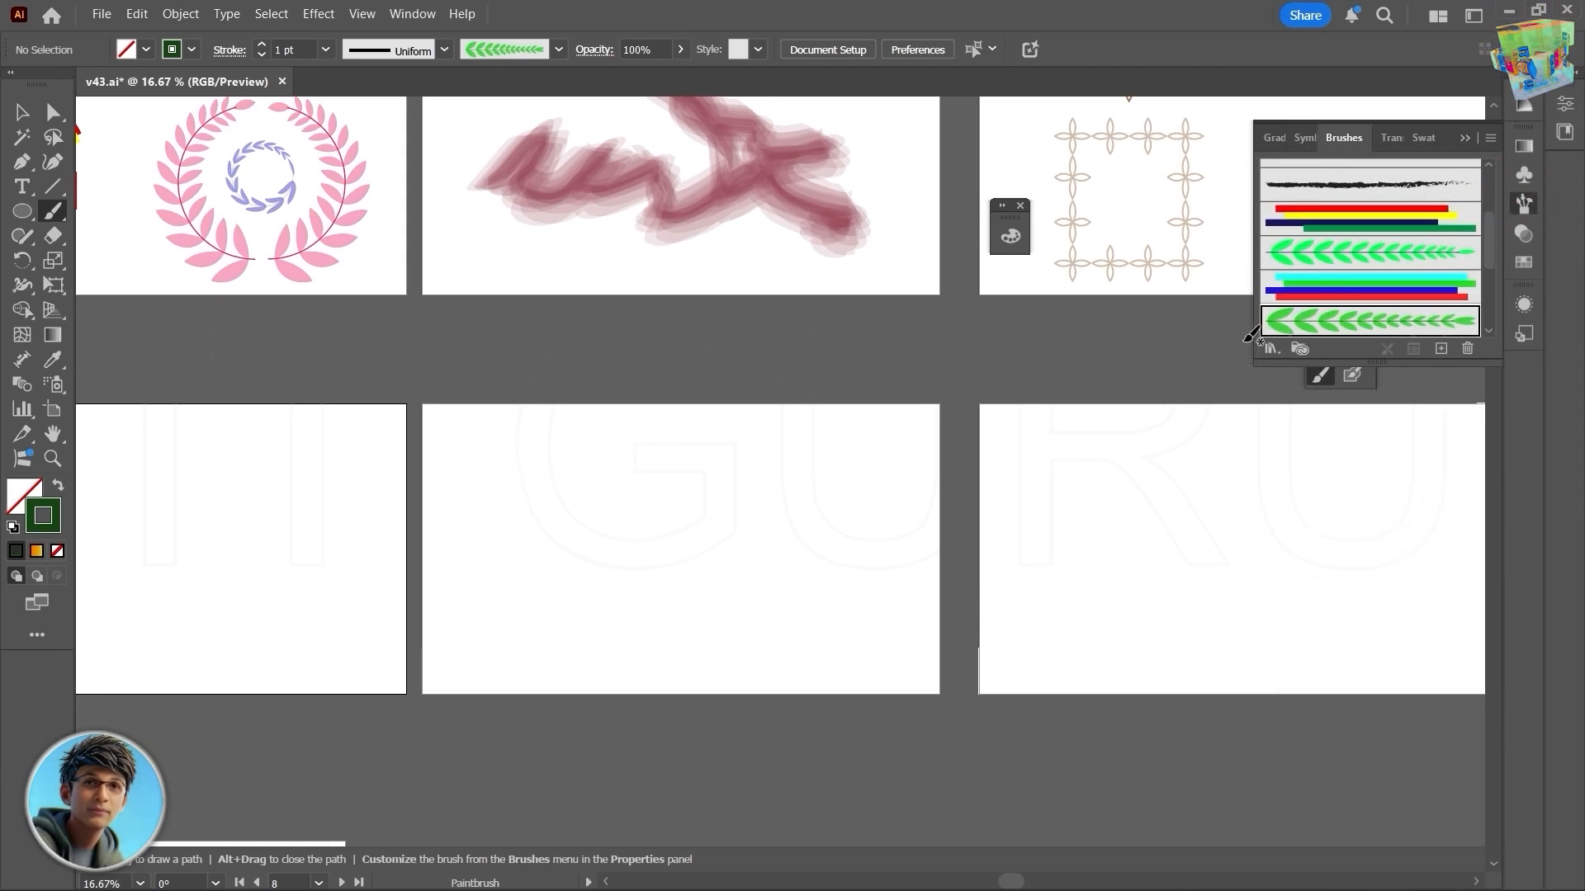
scroll(1346, 250, up, 3)
click(1376, 182)
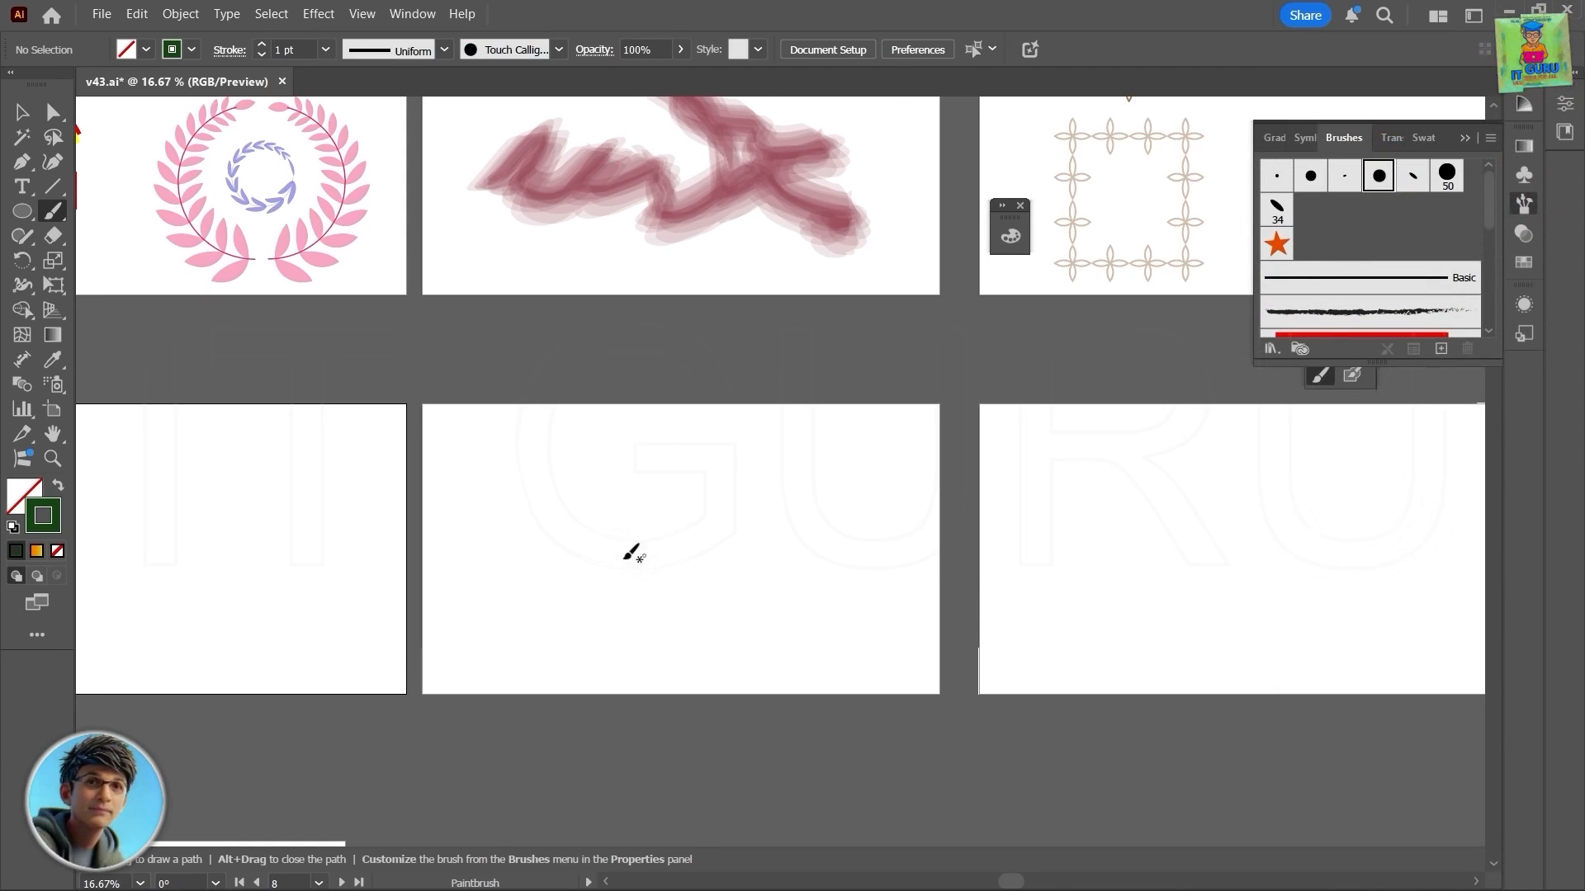
Step: Paint three curved calligraphic strokes on the empty artboard below the Bristle Brush example
mouse_move(497, 632)
mouse_down()
mouse_move(523, 556)
mouse_move(771, 434)
mouse_up()
mouse_move(553, 668)
mouse_down()
mouse_move(661, 544)
mouse_move(808, 485)
mouse_up()
scroll(642, 563, up, 4)
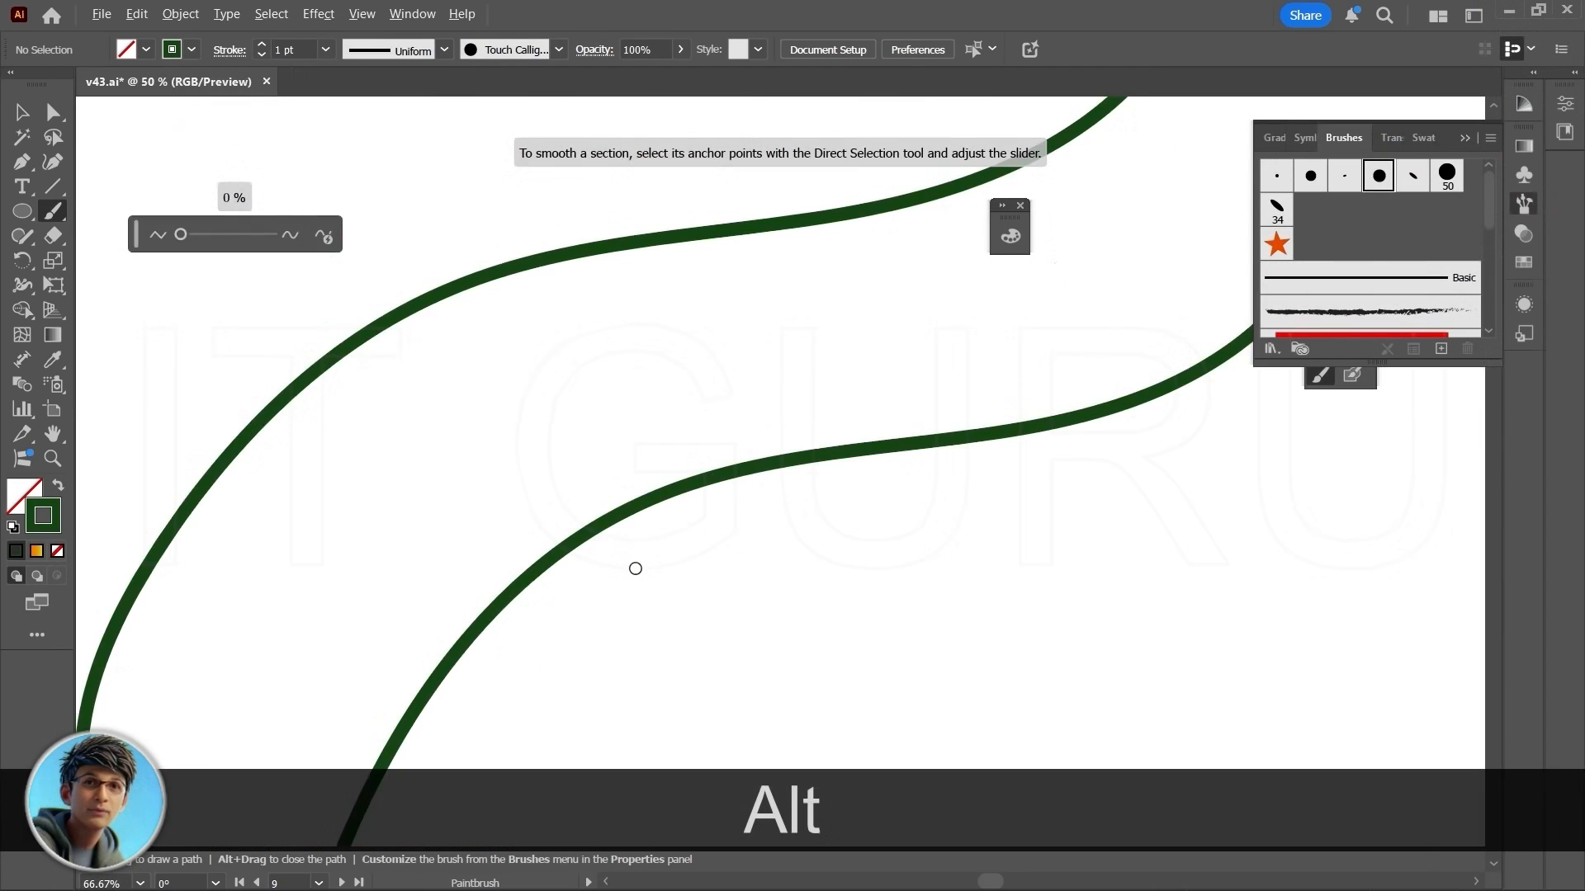
mouse_move(409, 493)
mouse_down()
mouse_move(573, 380)
mouse_move(825, 312)
mouse_up()
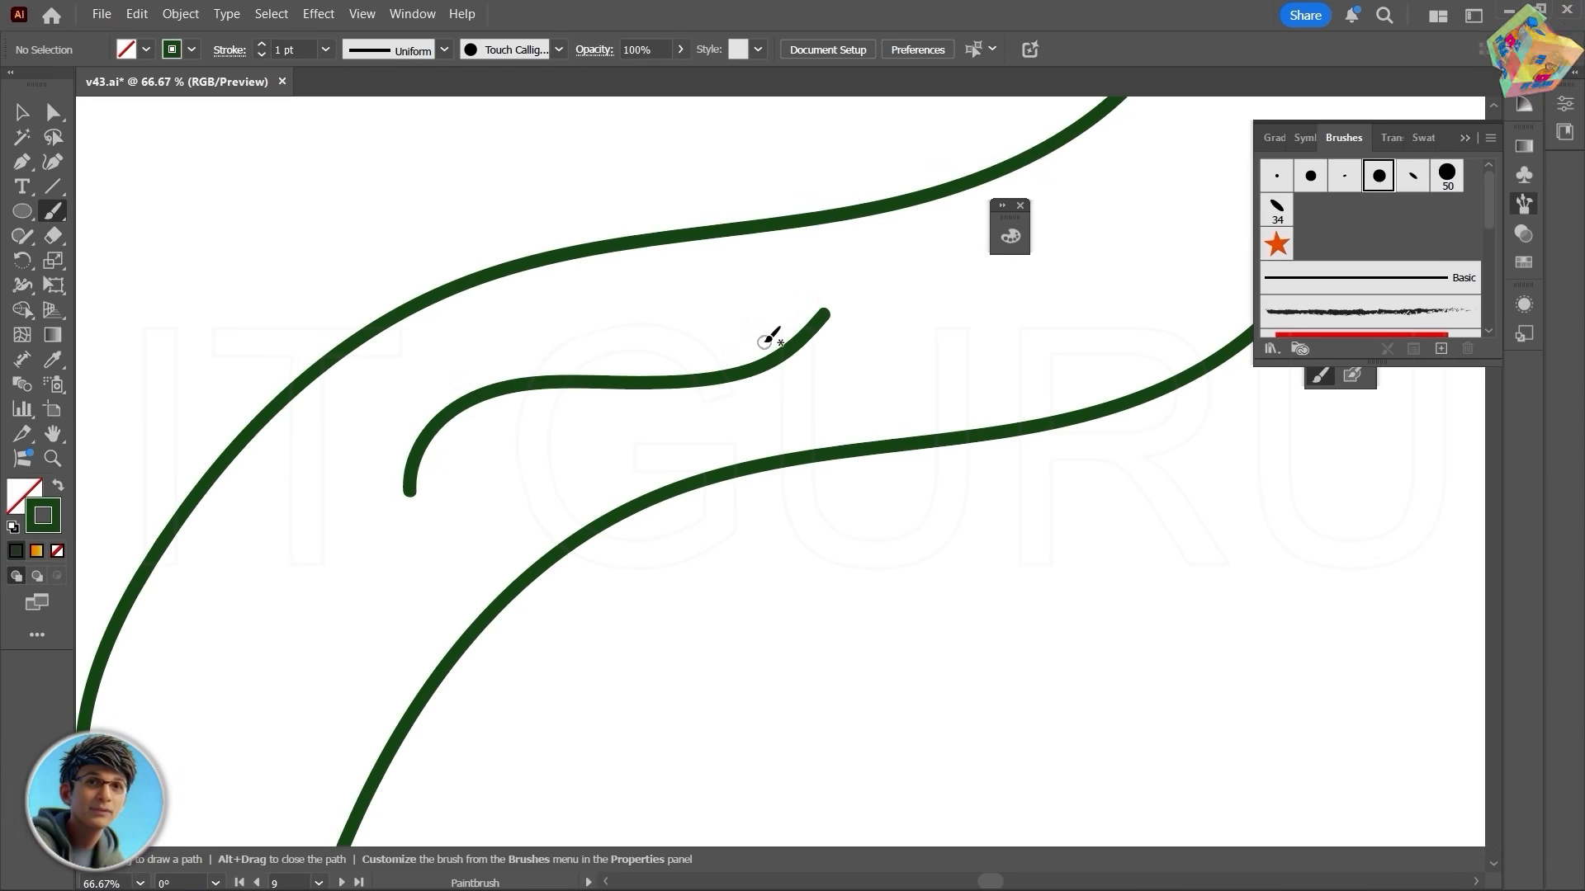
Step: Select the three calligraphic strokes together and delete them from the artboard
scroll(767, 338, down, 3)
key(v)
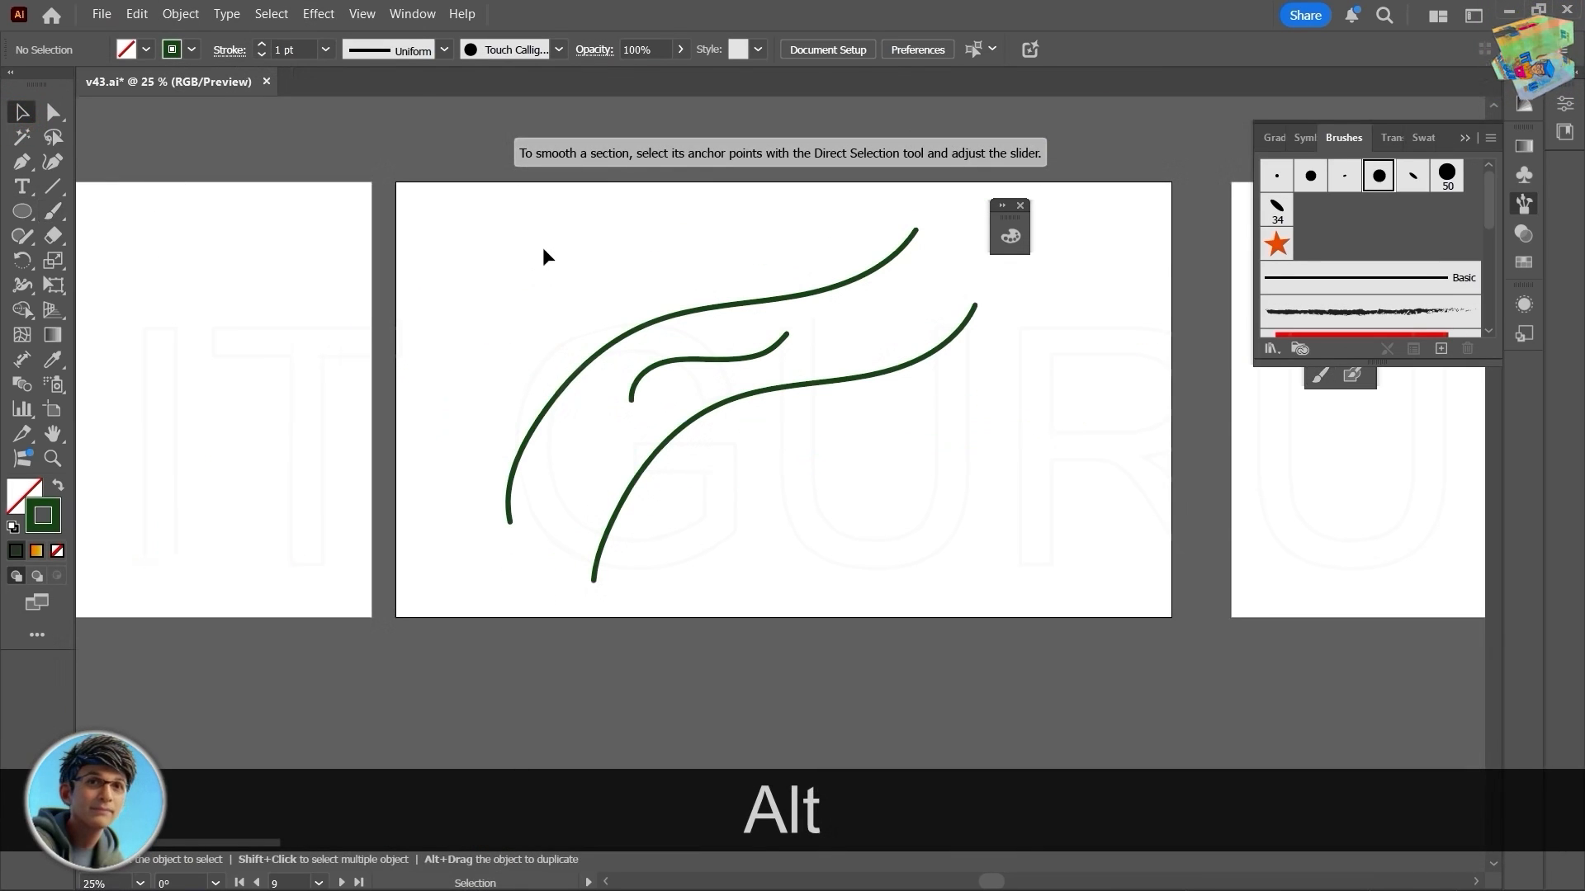
drag(543, 249, 888, 572)
key(Delete)
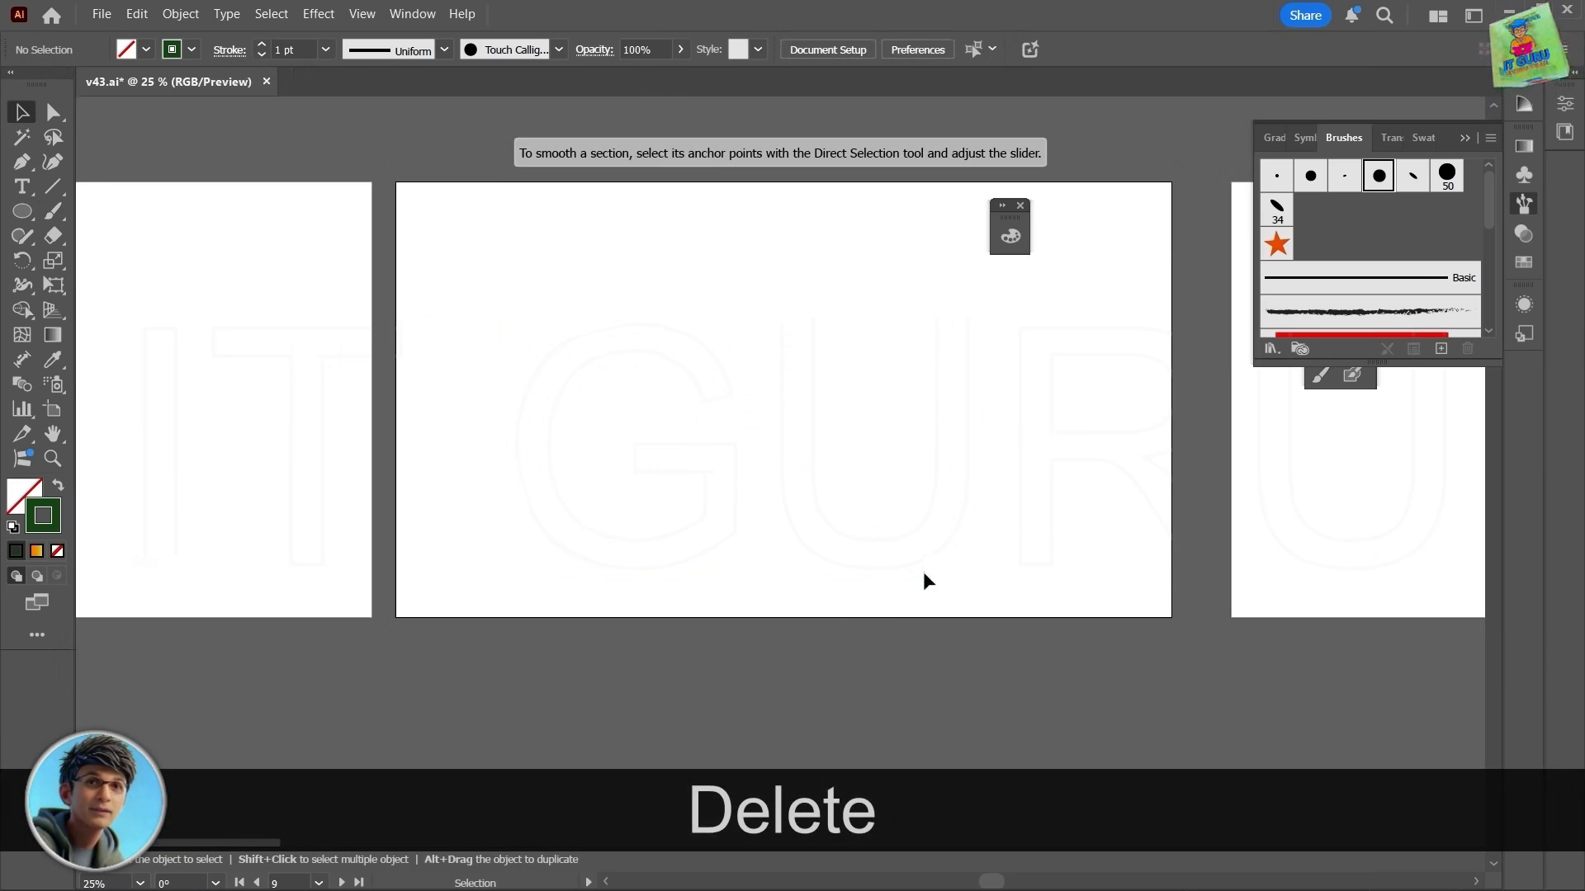
Step: Start a new Bristle Brush and set its size to 6.64 mm and bristle length to 252%
click(1441, 349)
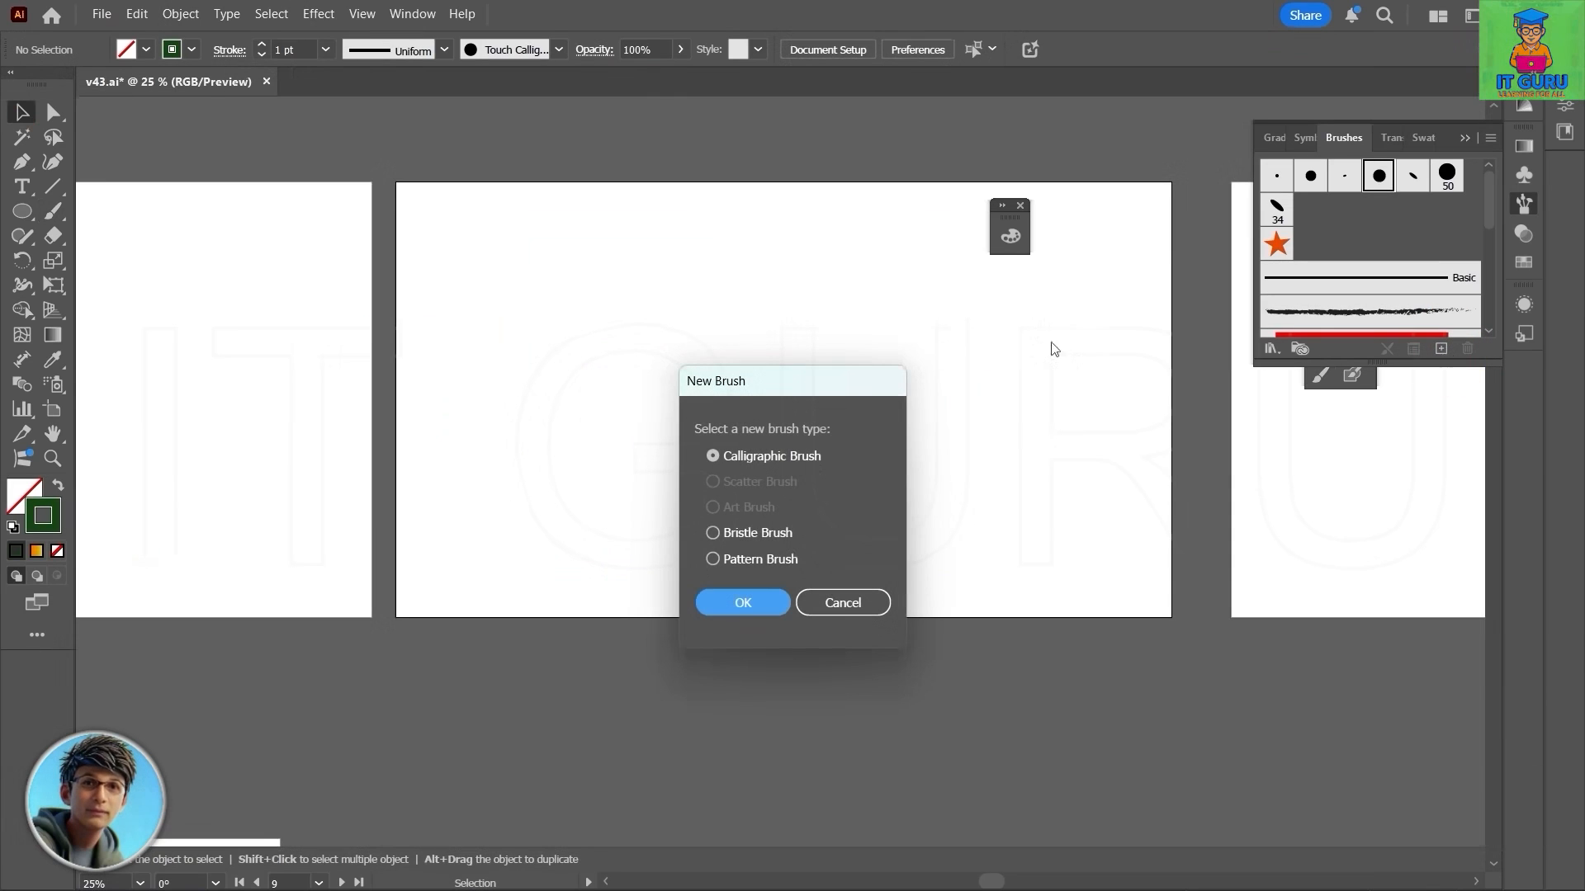
click(738, 533)
click(742, 602)
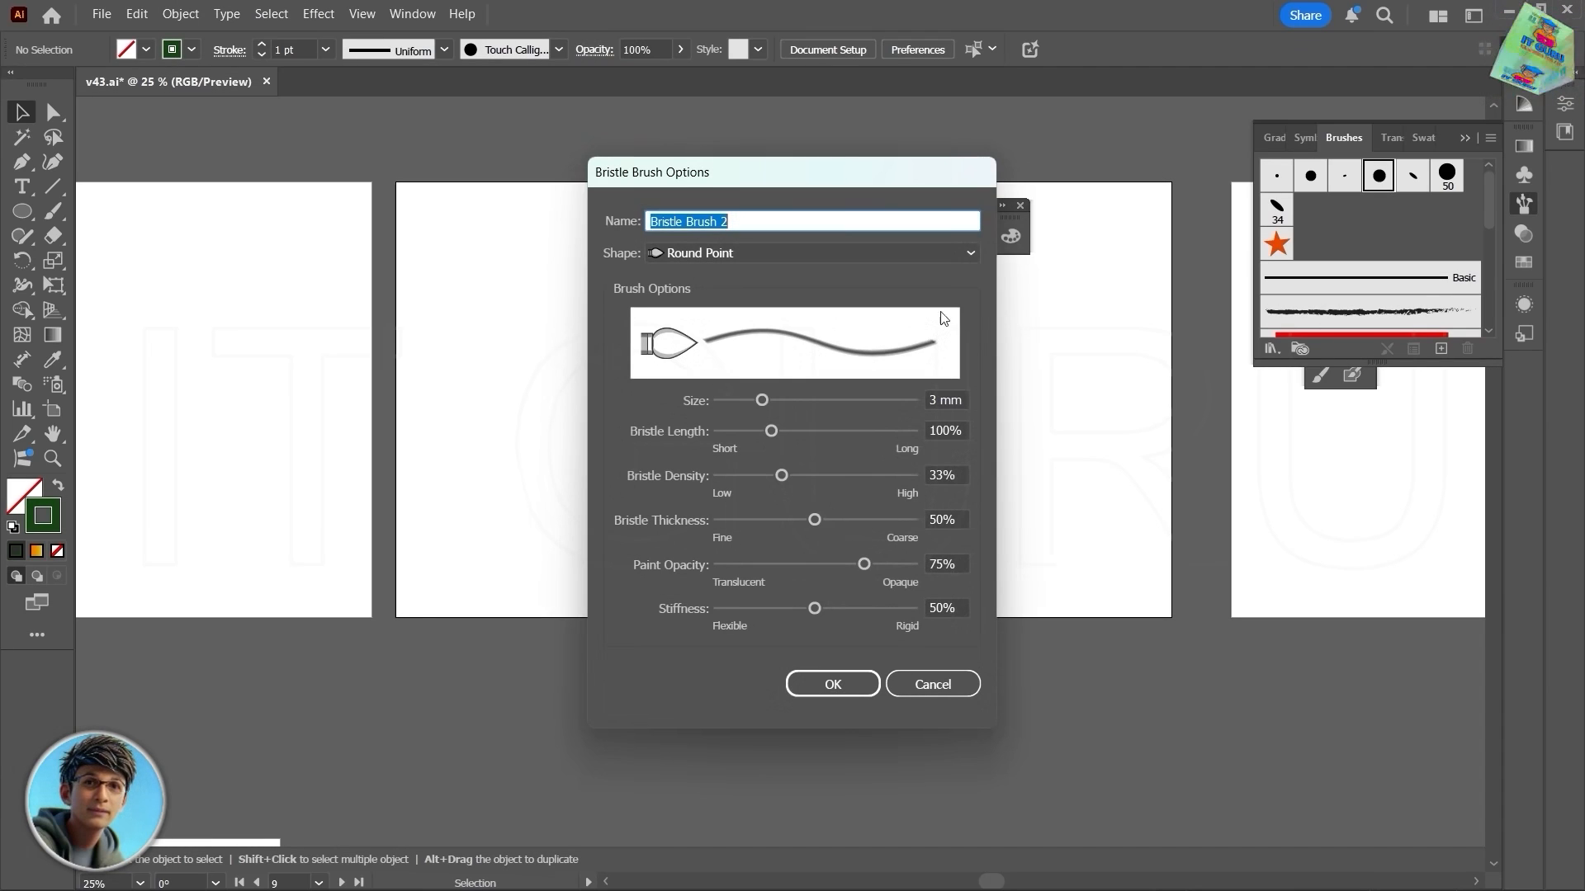
drag(763, 403, 846, 372)
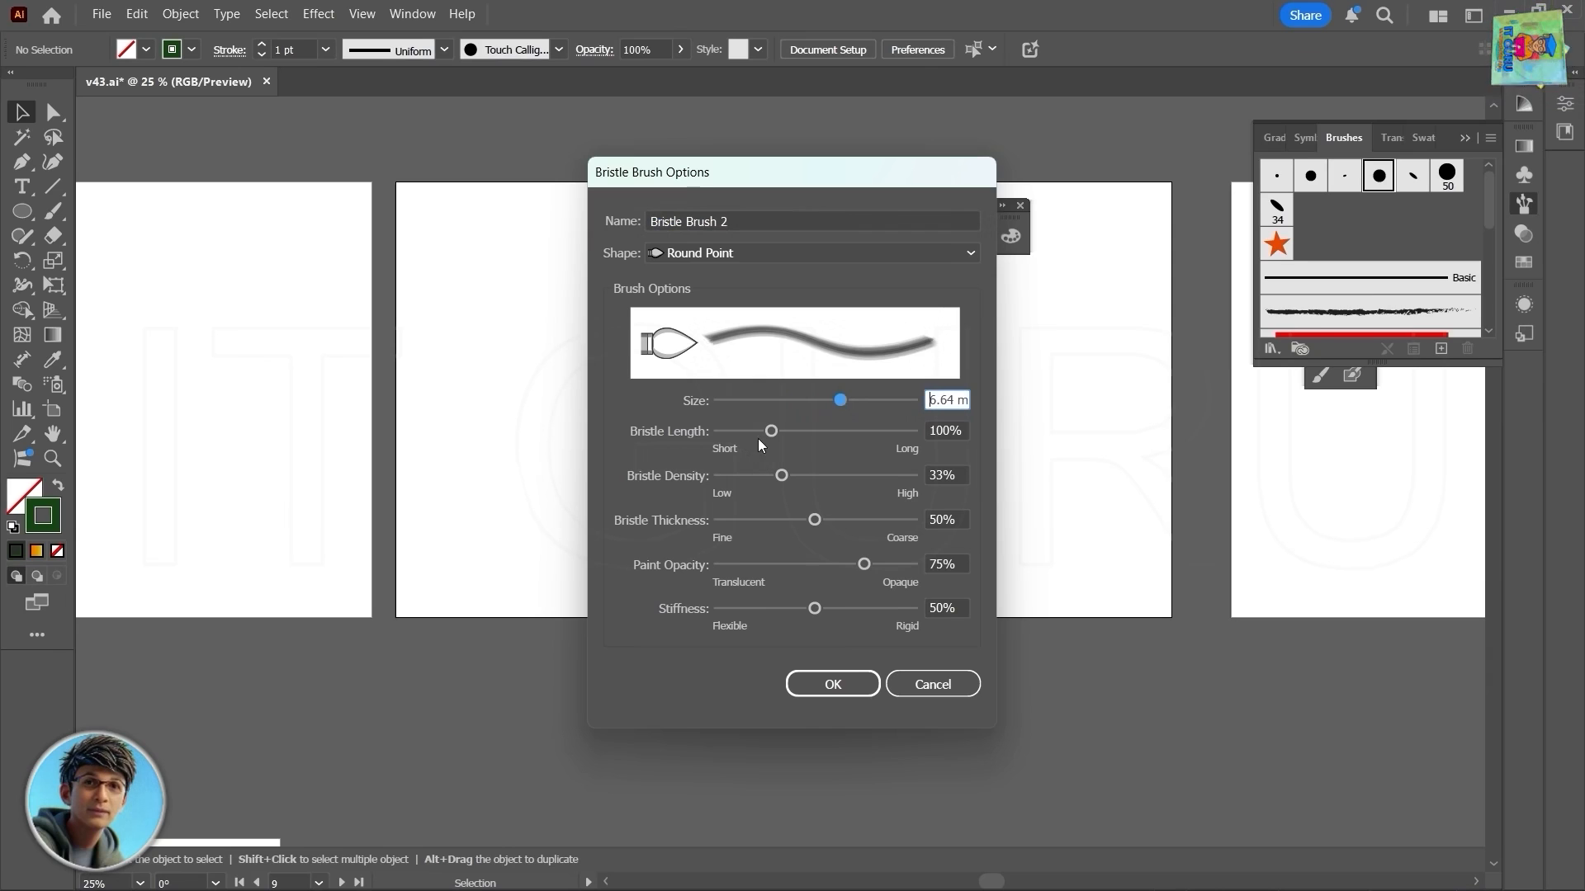
drag(771, 430, 850, 427)
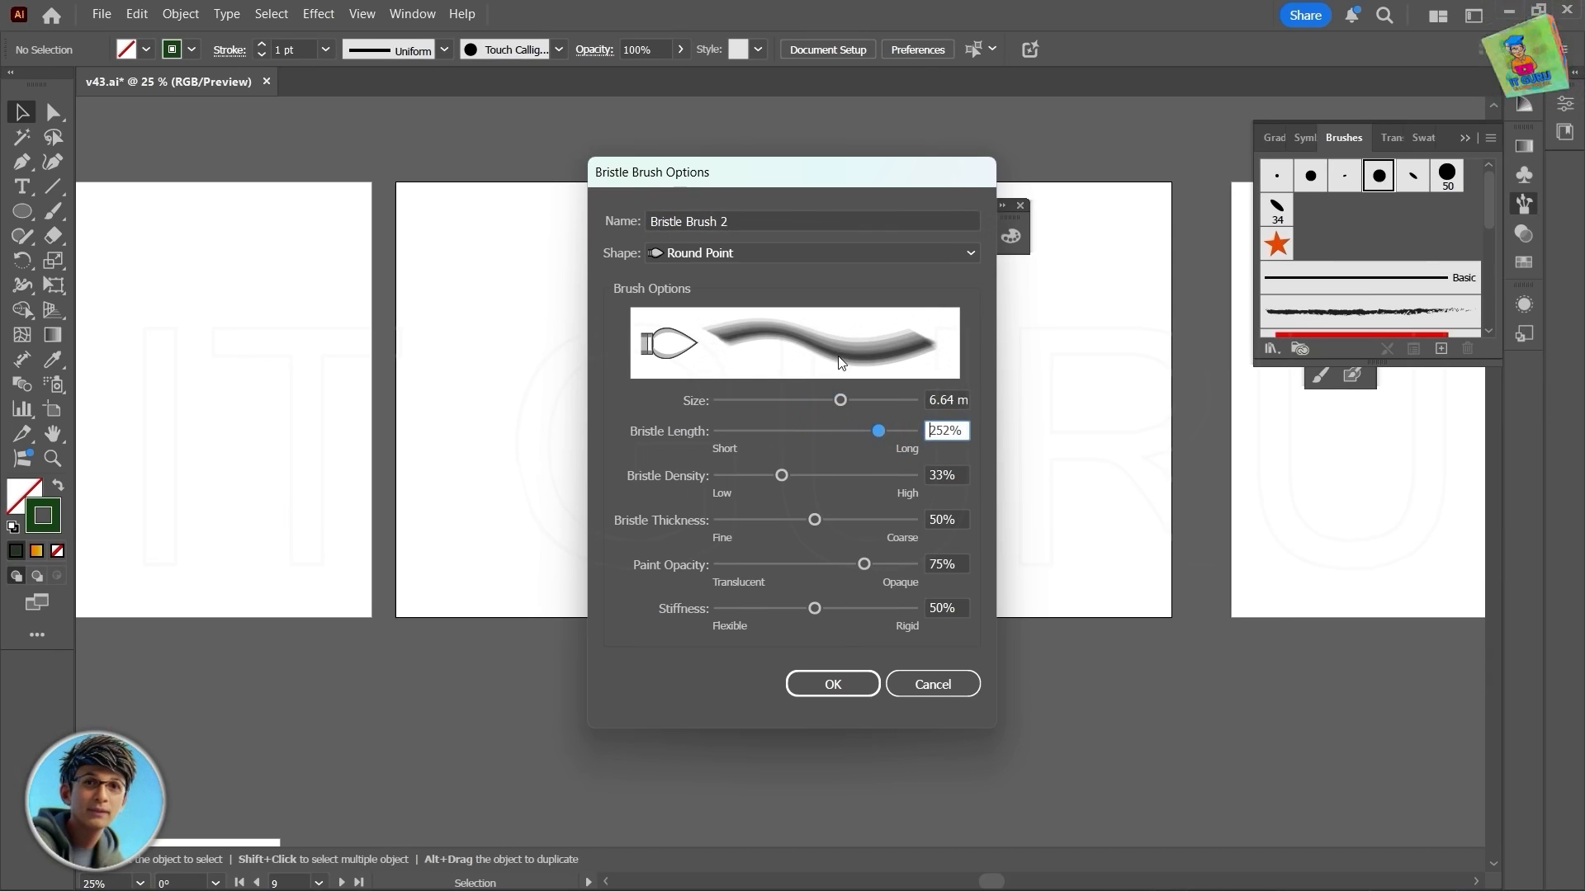
Step: Set bristle density to 31%, thickness to 74%, paint opacity to 53% and stiffness to 16%, and create the brush
mouse_move(780, 478)
mouse_down()
mouse_move(860, 477)
mouse_move(755, 483)
mouse_move(775, 477)
mouse_move(752, 527)
mouse_move(865, 525)
mouse_up()
click(815, 520)
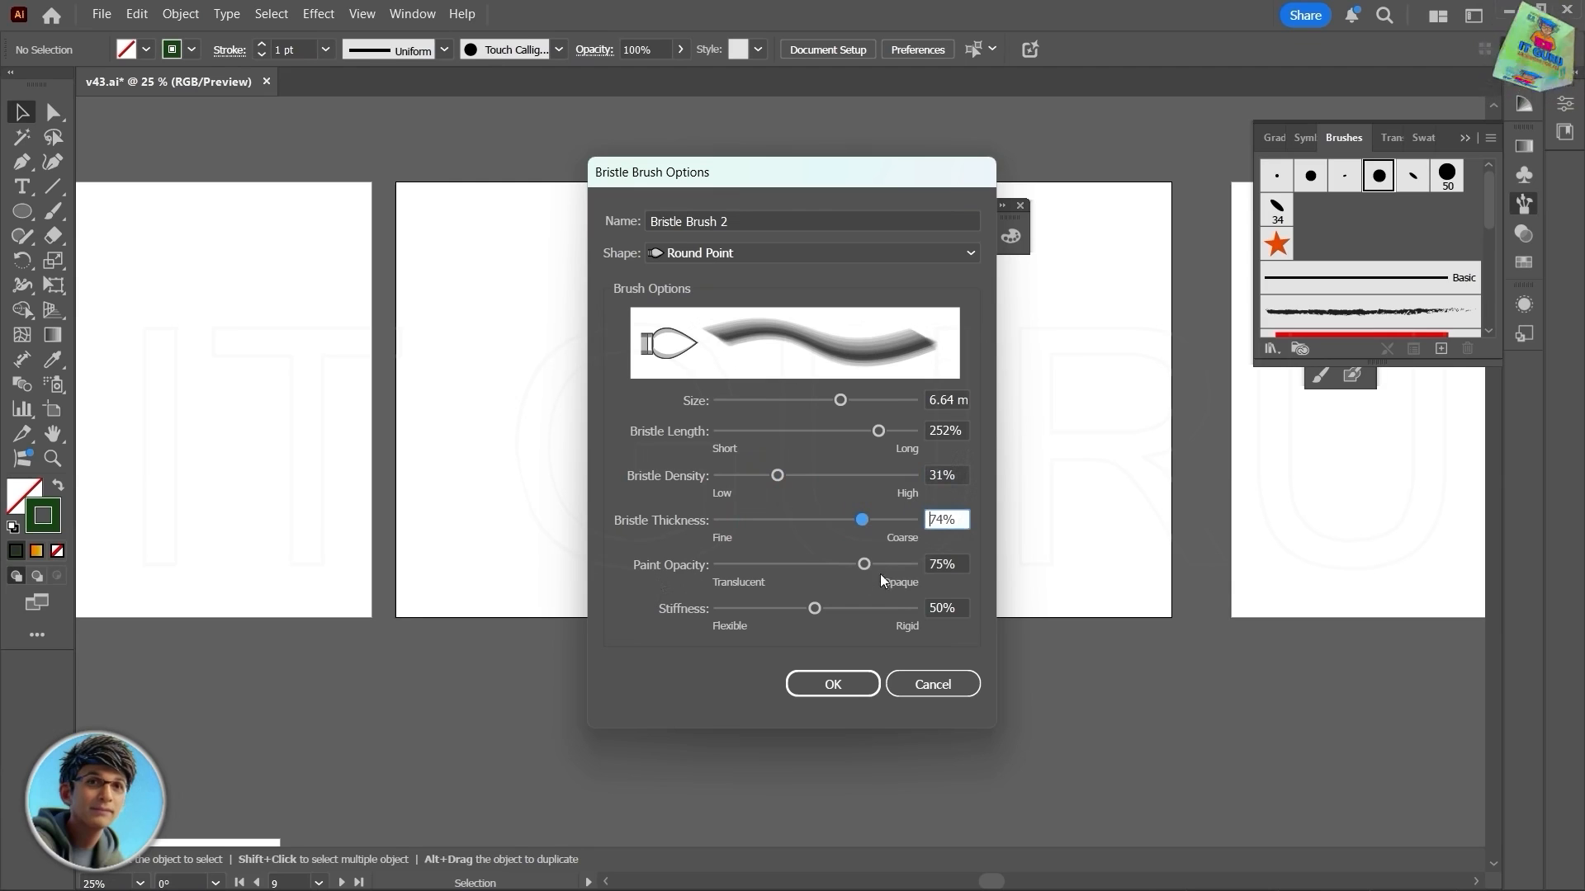
mouse_move(865, 567)
mouse_down()
mouse_move(730, 567)
mouse_move(824, 566)
mouse_up()
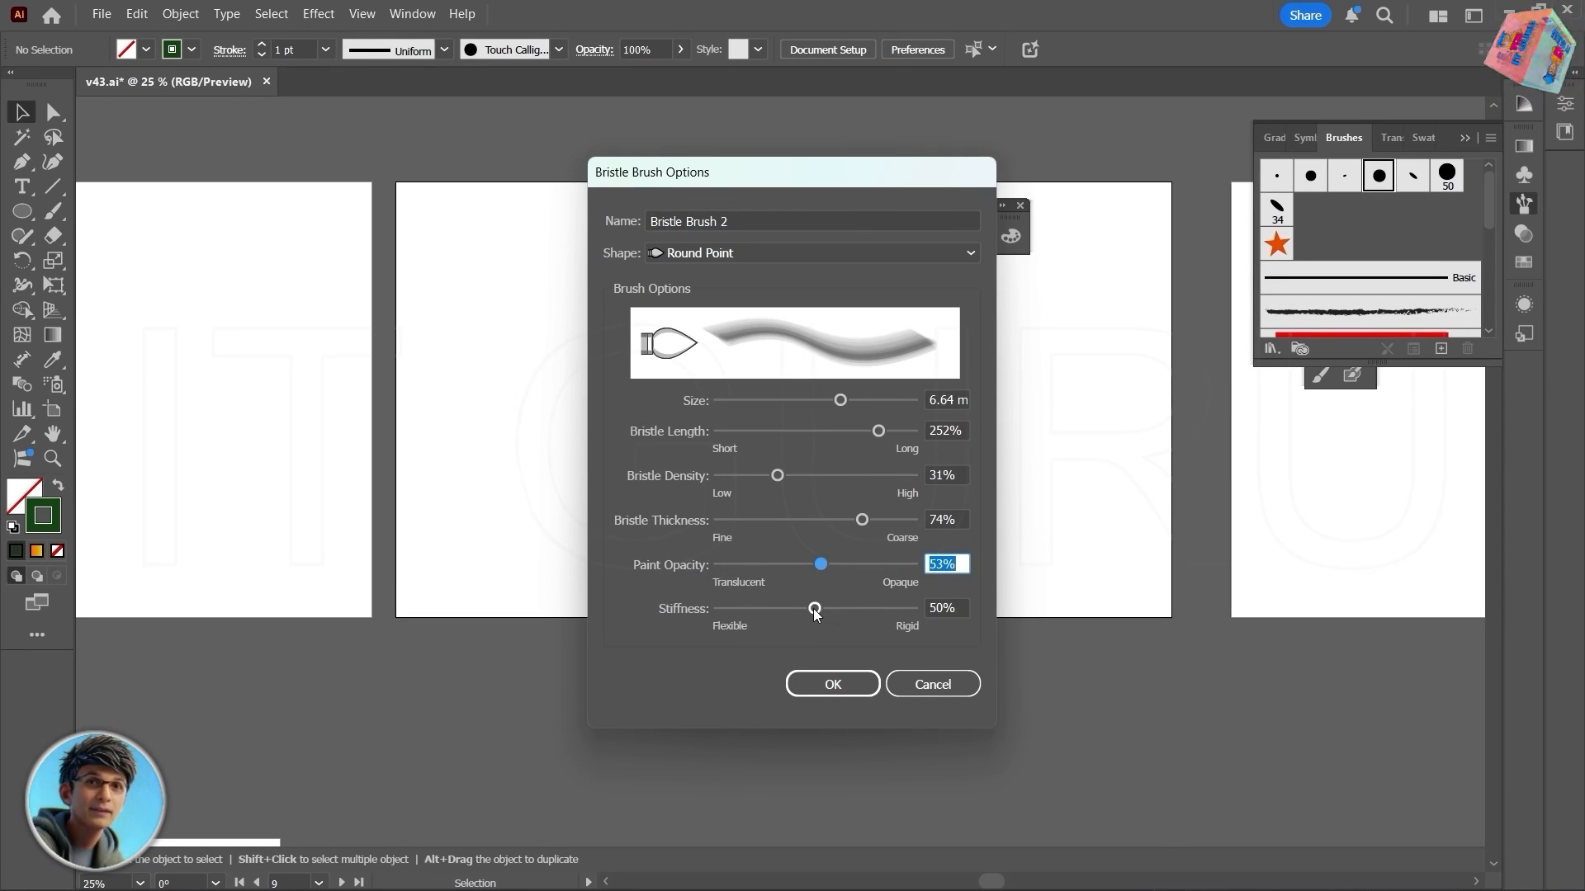
drag(814, 612, 747, 618)
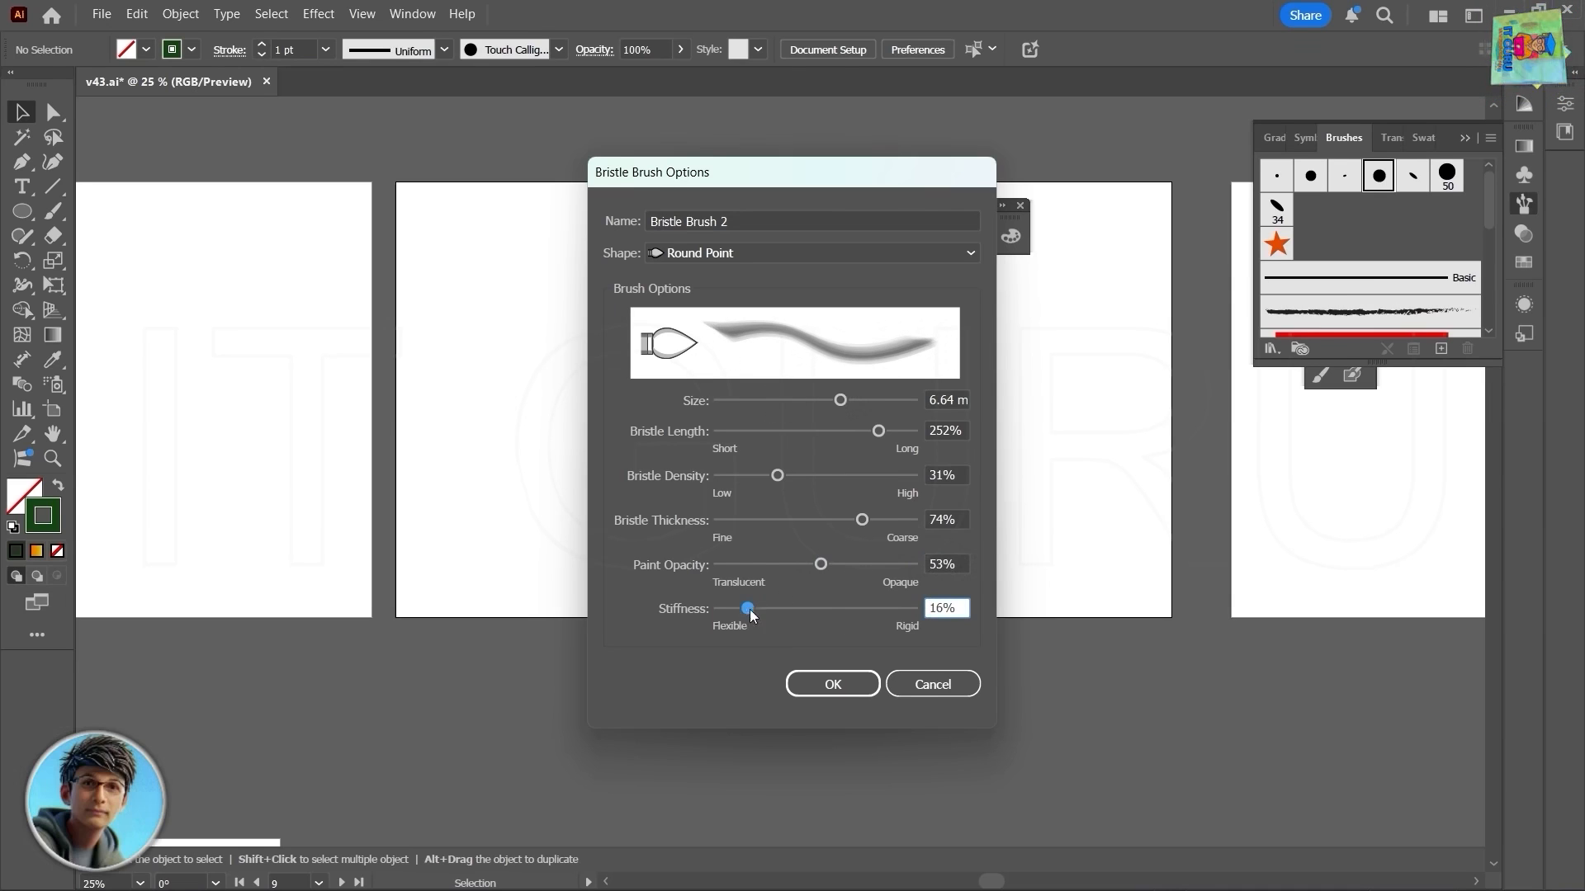
click(833, 685)
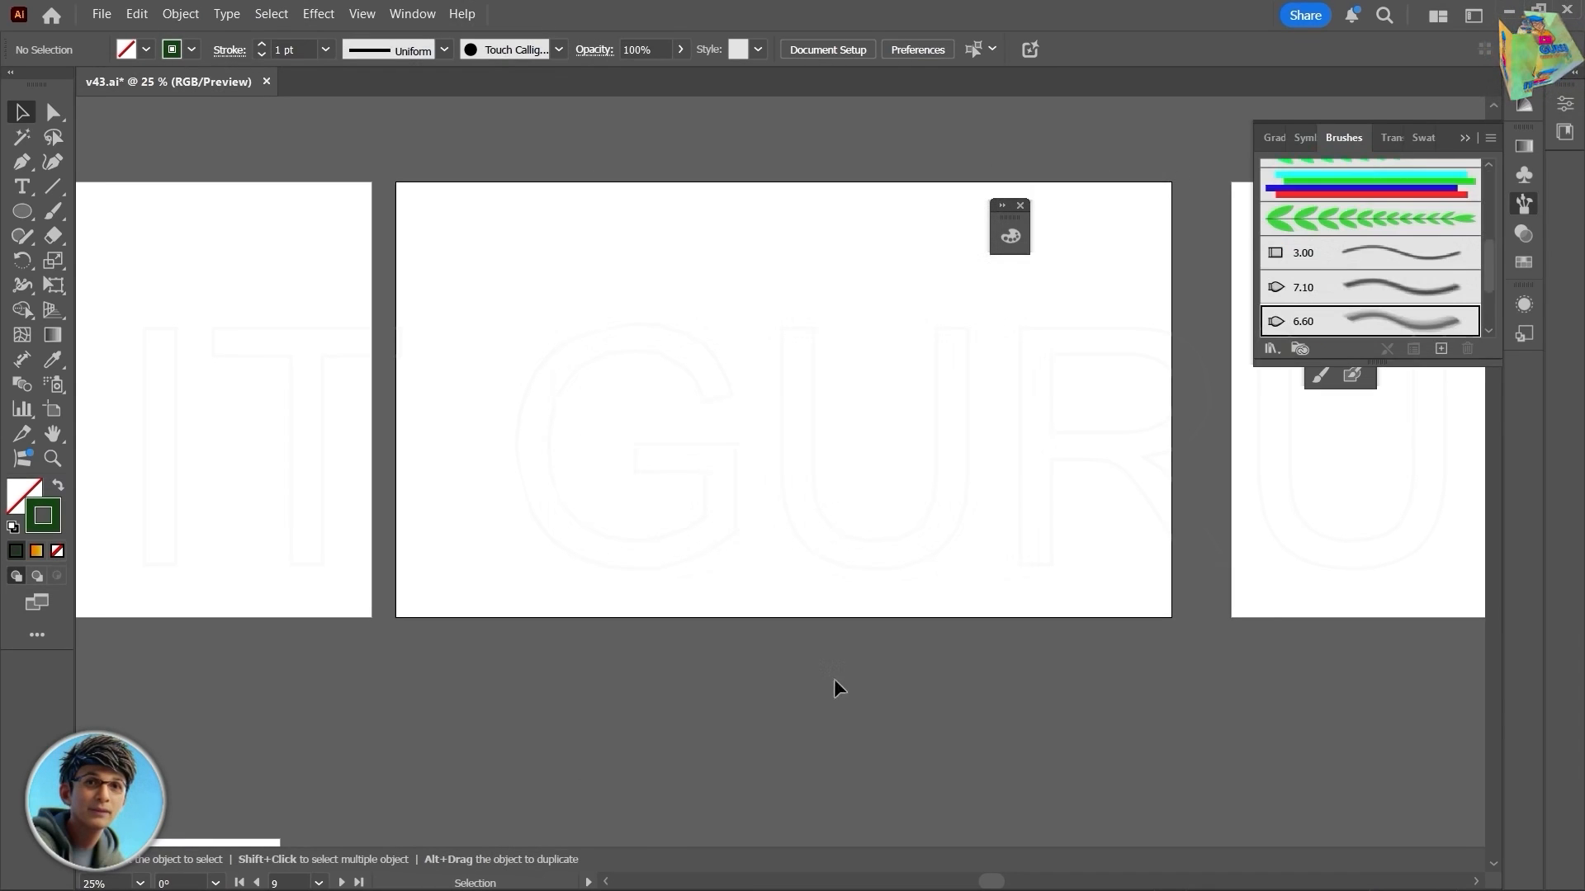
Step: Paint two long wavy strokes across the empty artboard with the new bristle brush at 1 pt
click(1321, 385)
mouse_move(458, 522)
mouse_down()
mouse_move(605, 393)
mouse_move(961, 307)
mouse_up()
mouse_move(593, 542)
mouse_down()
mouse_move(650, 449)
mouse_move(1044, 389)
mouse_up()
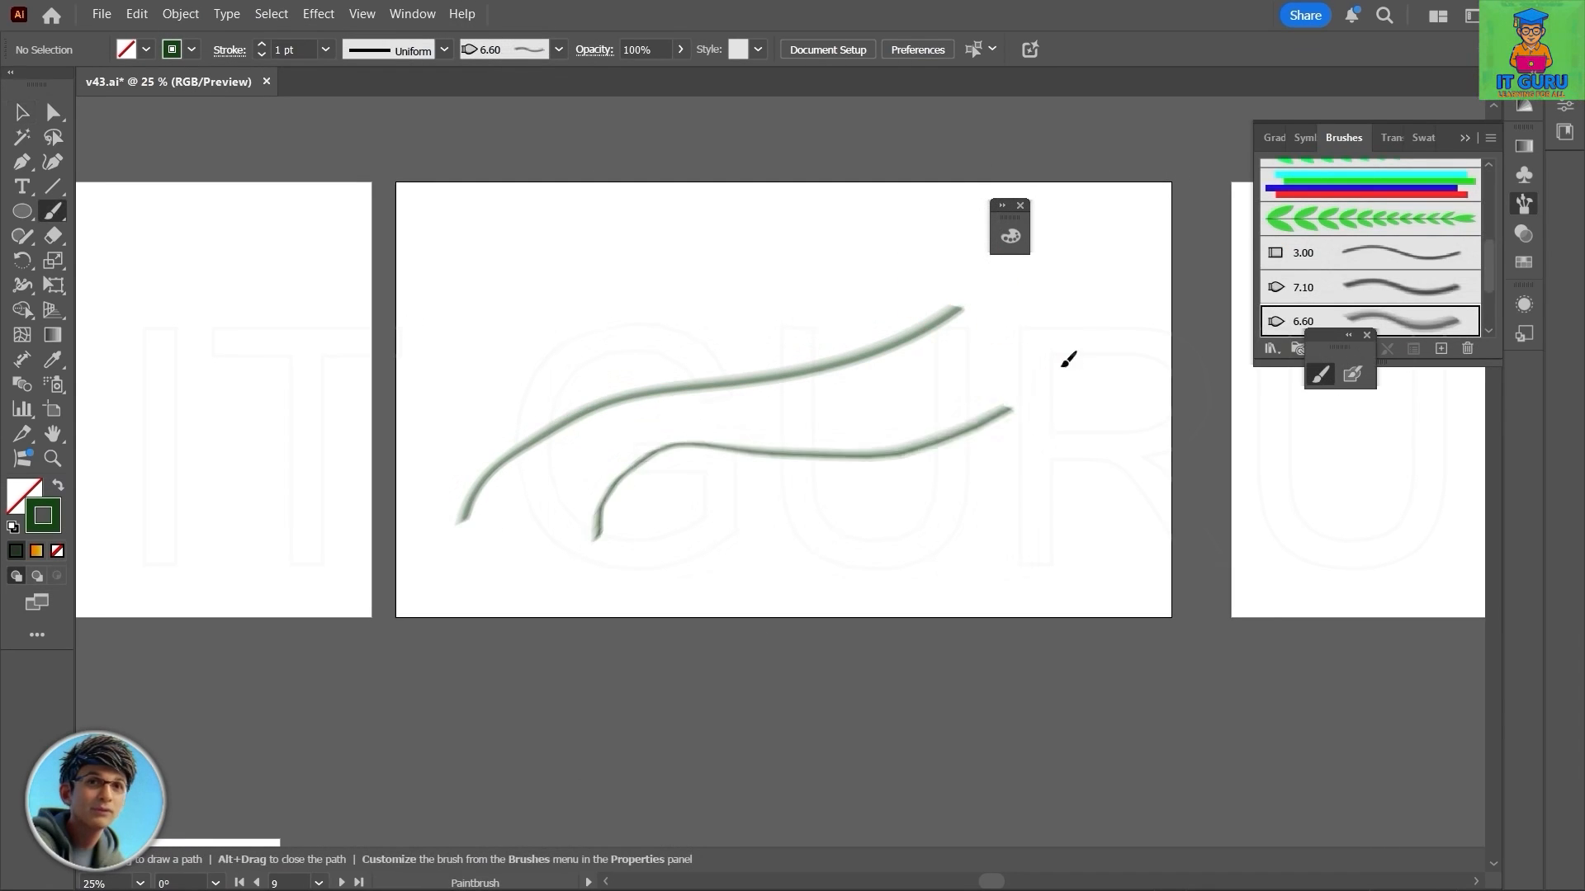
Step: Raise the stroke weight to 6 pt and paint broad overlapping bristle strokes over the artboard and its edges
click(325, 49)
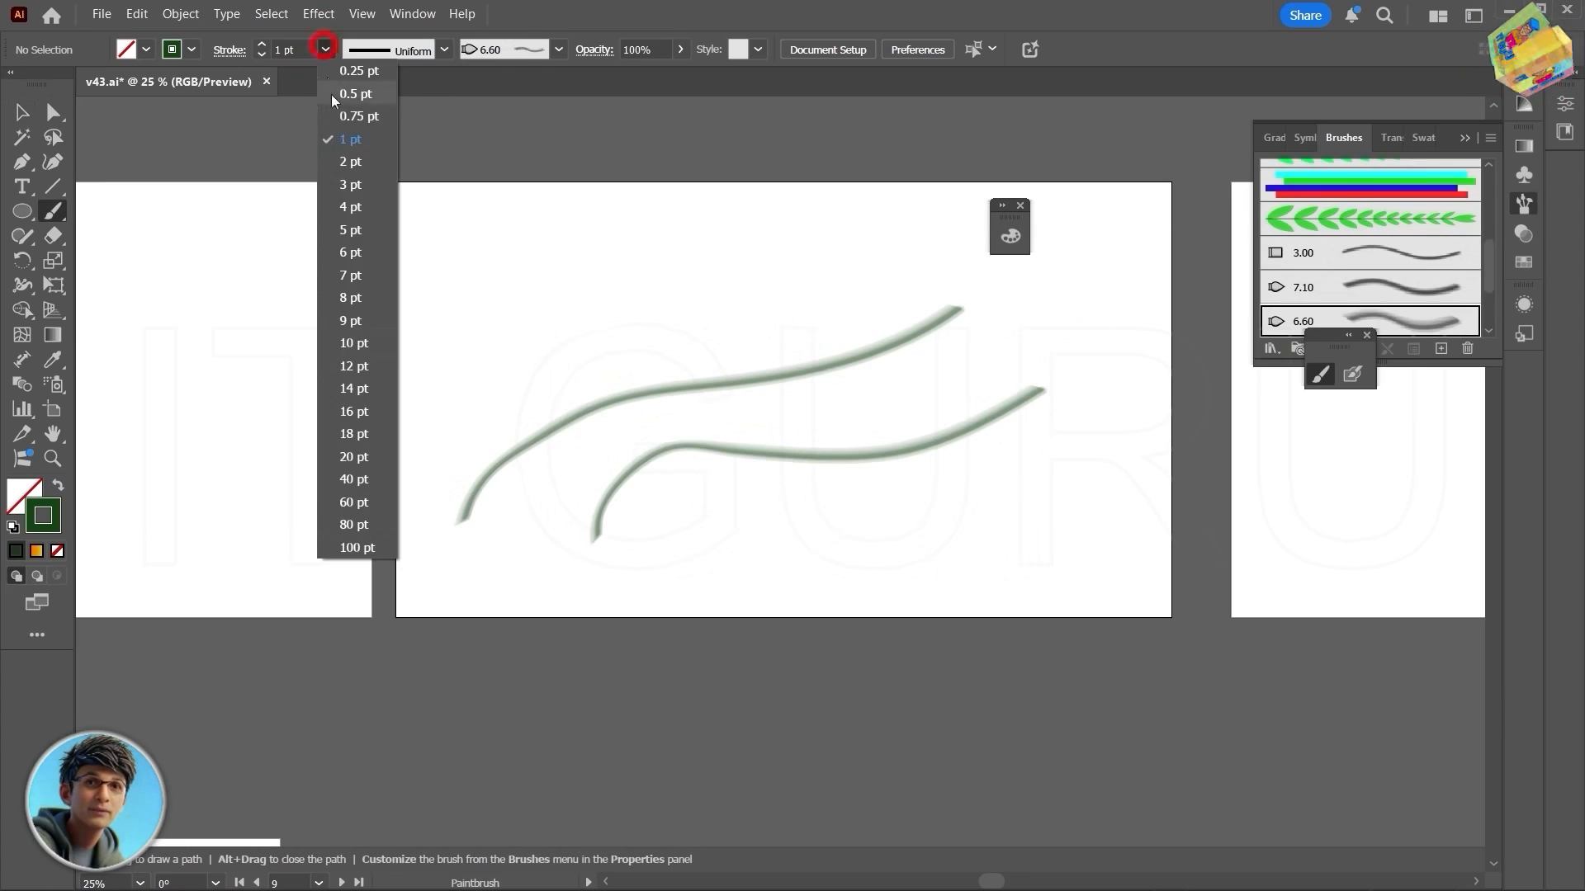
click(350, 252)
mouse_move(452, 433)
mouse_down()
mouse_move(732, 283)
mouse_move(875, 289)
mouse_up()
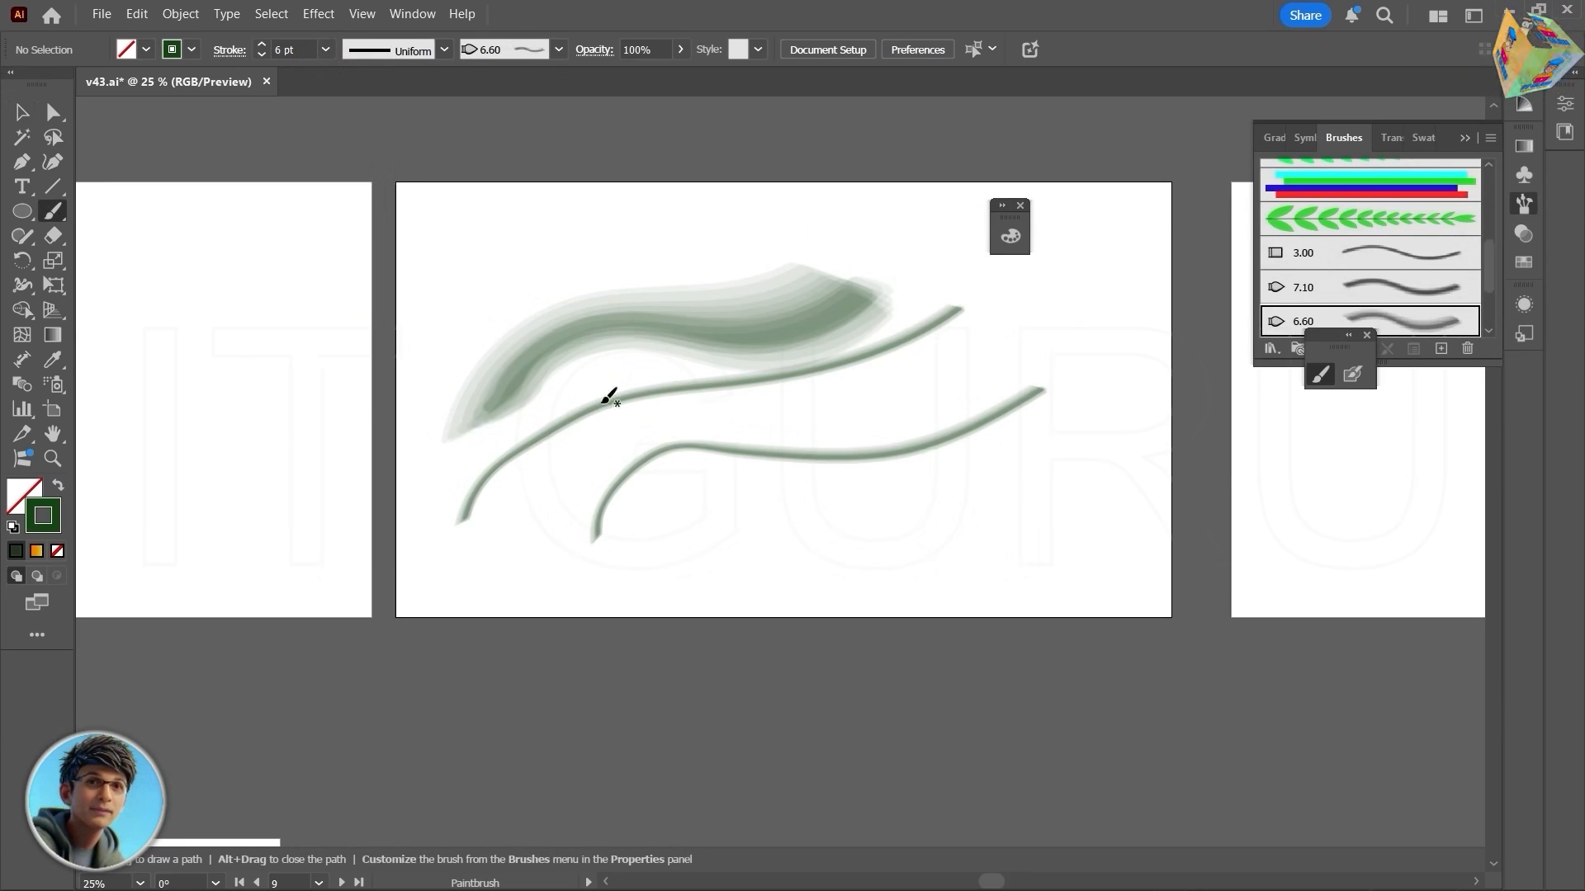
mouse_move(923, 514)
mouse_down()
mouse_move(875, 403)
mouse_move(584, 213)
mouse_up()
mouse_move(612, 607)
mouse_down()
mouse_move(909, 541)
mouse_move(1124, 535)
mouse_up()
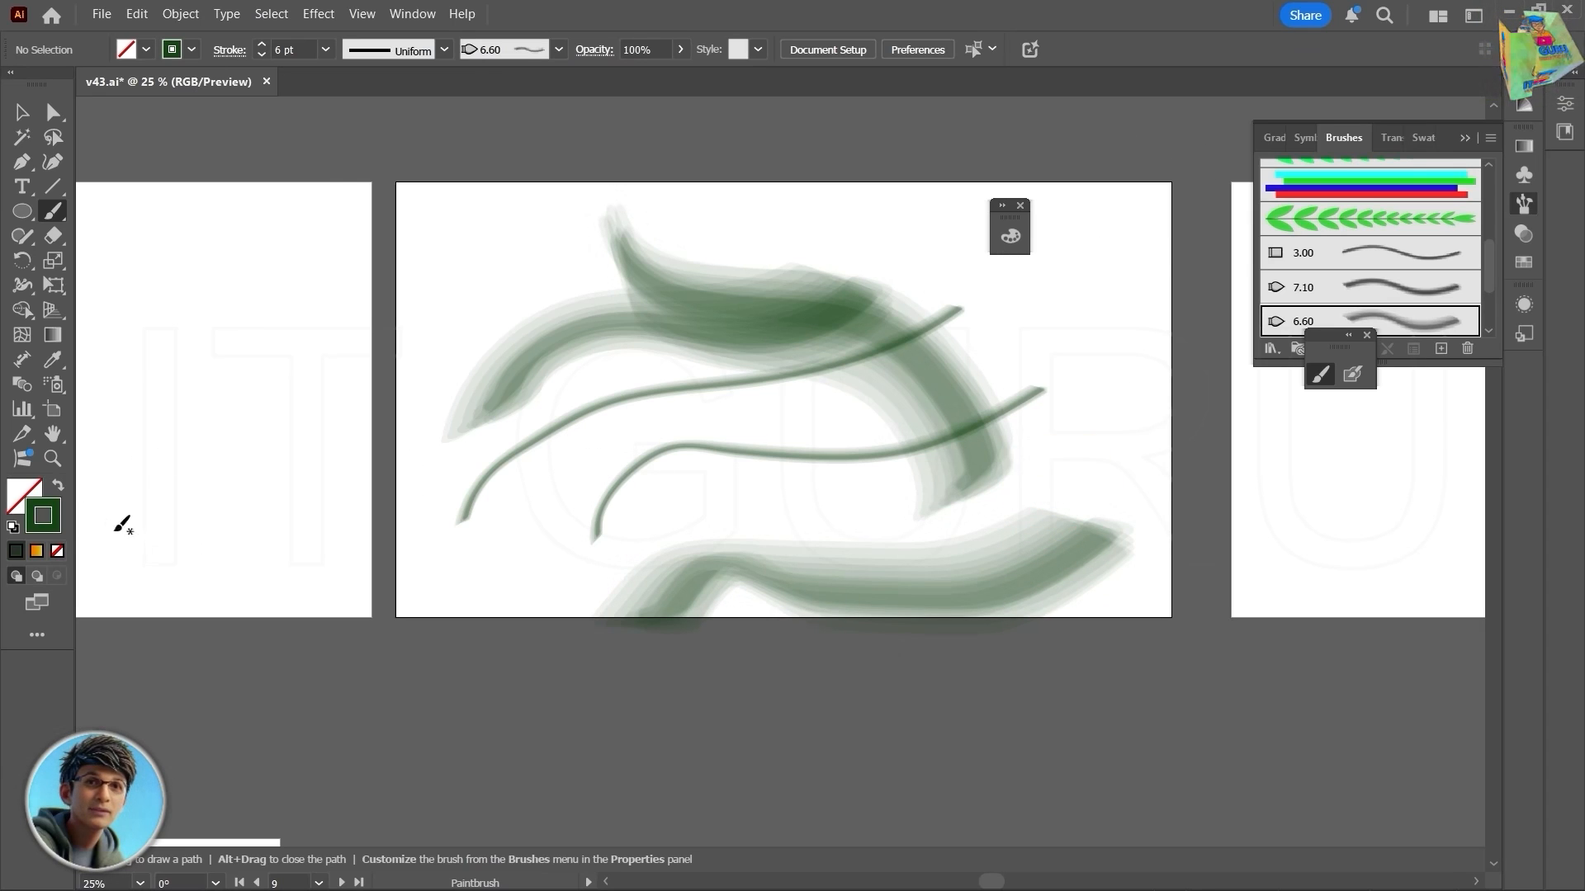
mouse_move(187, 524)
mouse_down()
mouse_move(219, 341)
mouse_move(357, 251)
mouse_move(506, 340)
mouse_move(600, 351)
mouse_up()
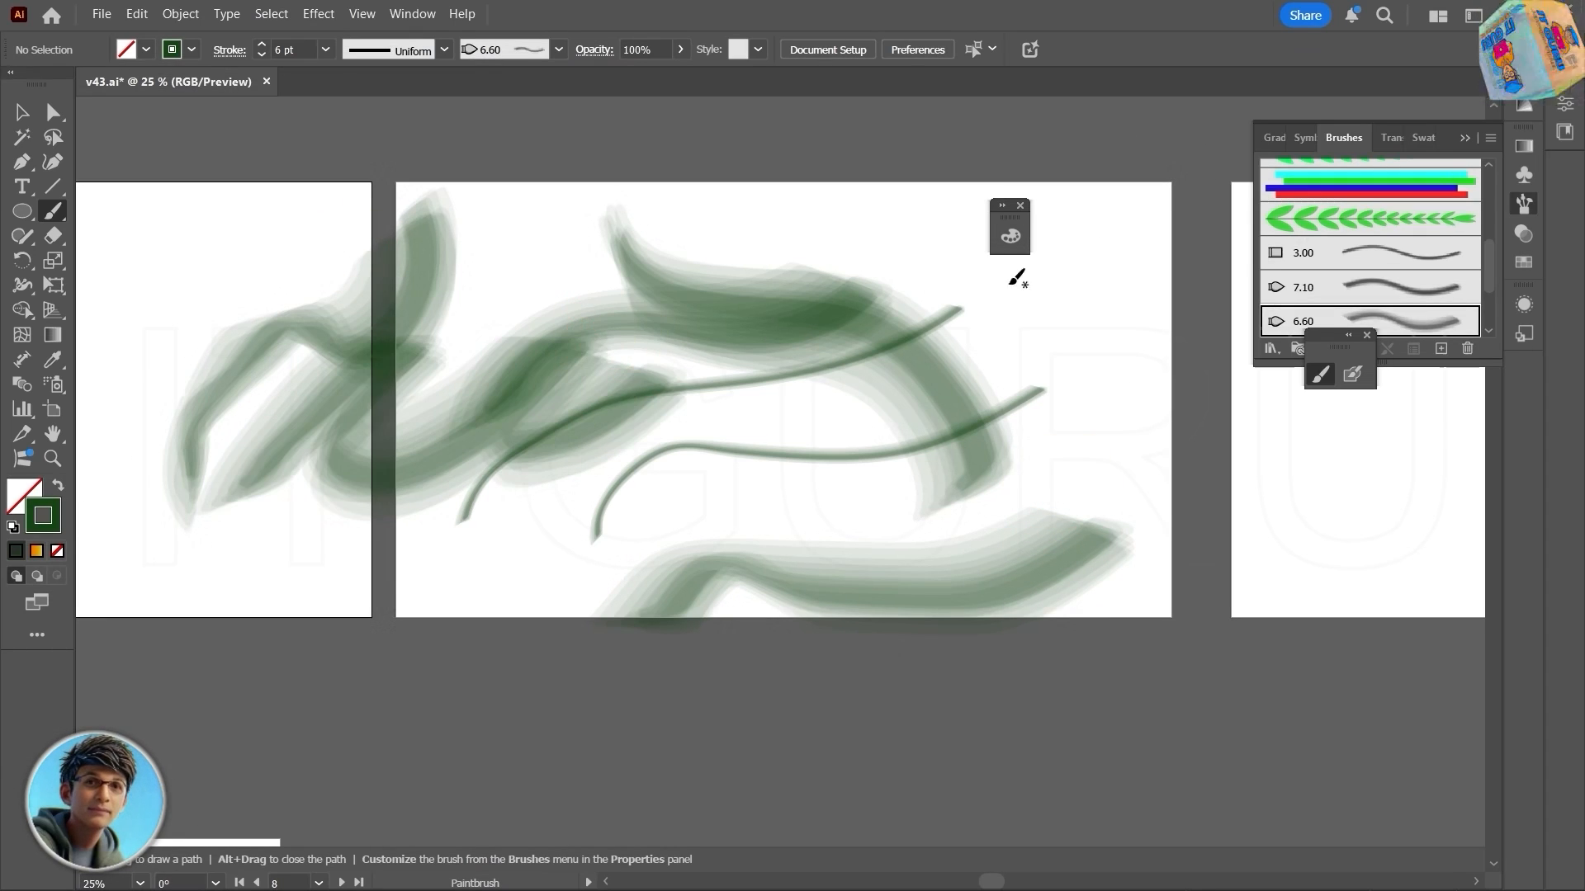
mouse_move(1105, 342)
mouse_down()
mouse_move(978, 265)
mouse_move(755, 189)
mouse_up()
drag(878, 472, 465, 559)
mouse_move(496, 247)
mouse_down()
mouse_move(553, 243)
mouse_move(664, 376)
mouse_up()
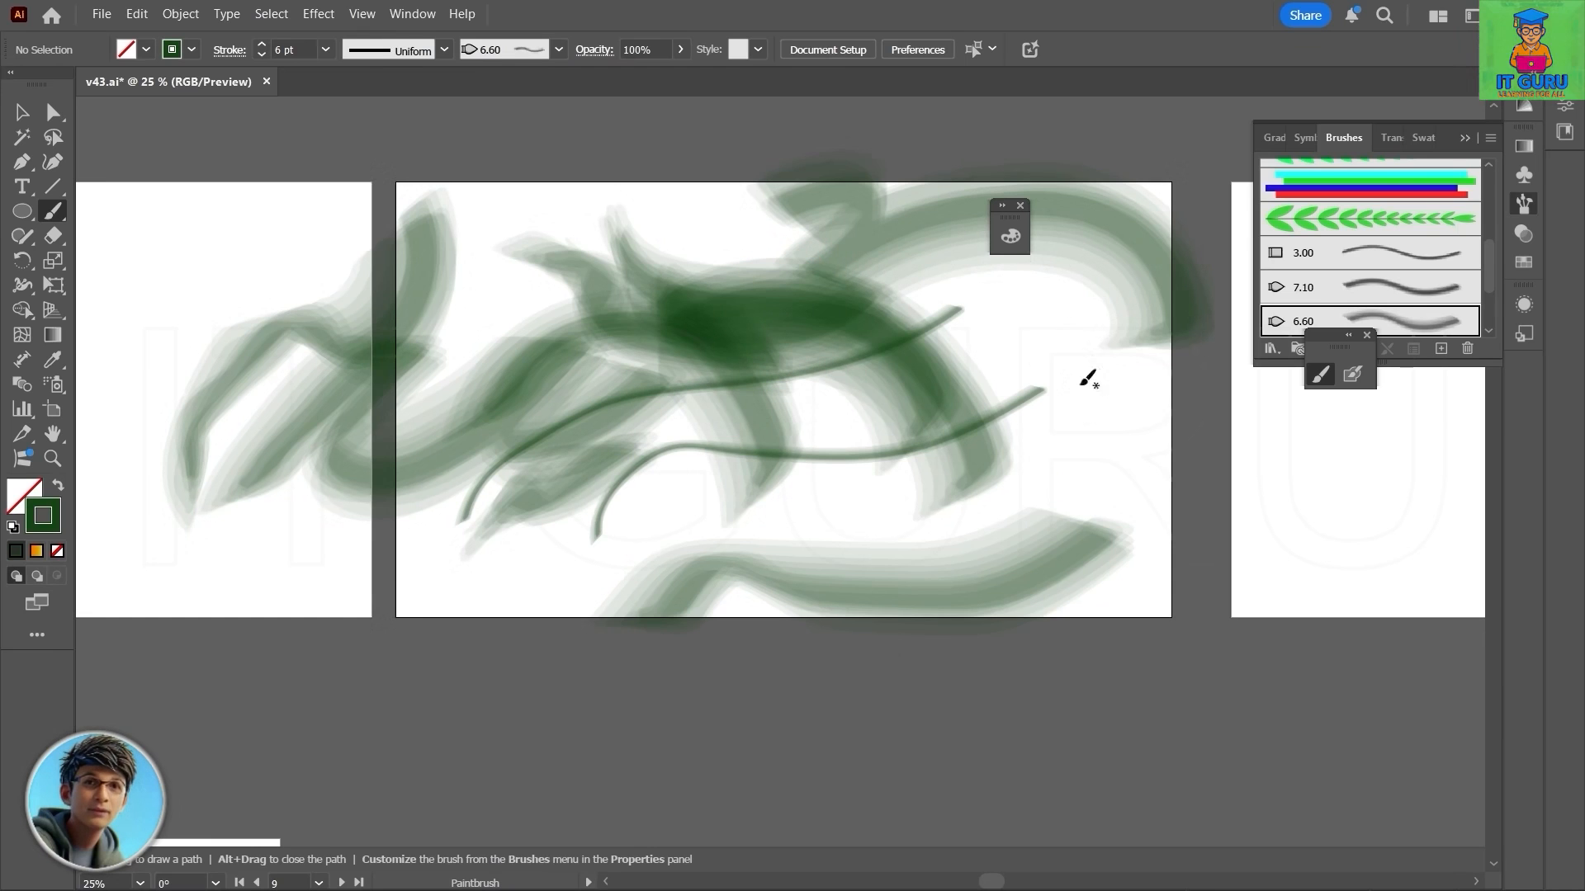
drag(1093, 385, 835, 494)
Step: Paint three crossing 6 pt bristle strokes on the neighbouring empty artboard beside the star pattern
drag(334, 462, 909, 442)
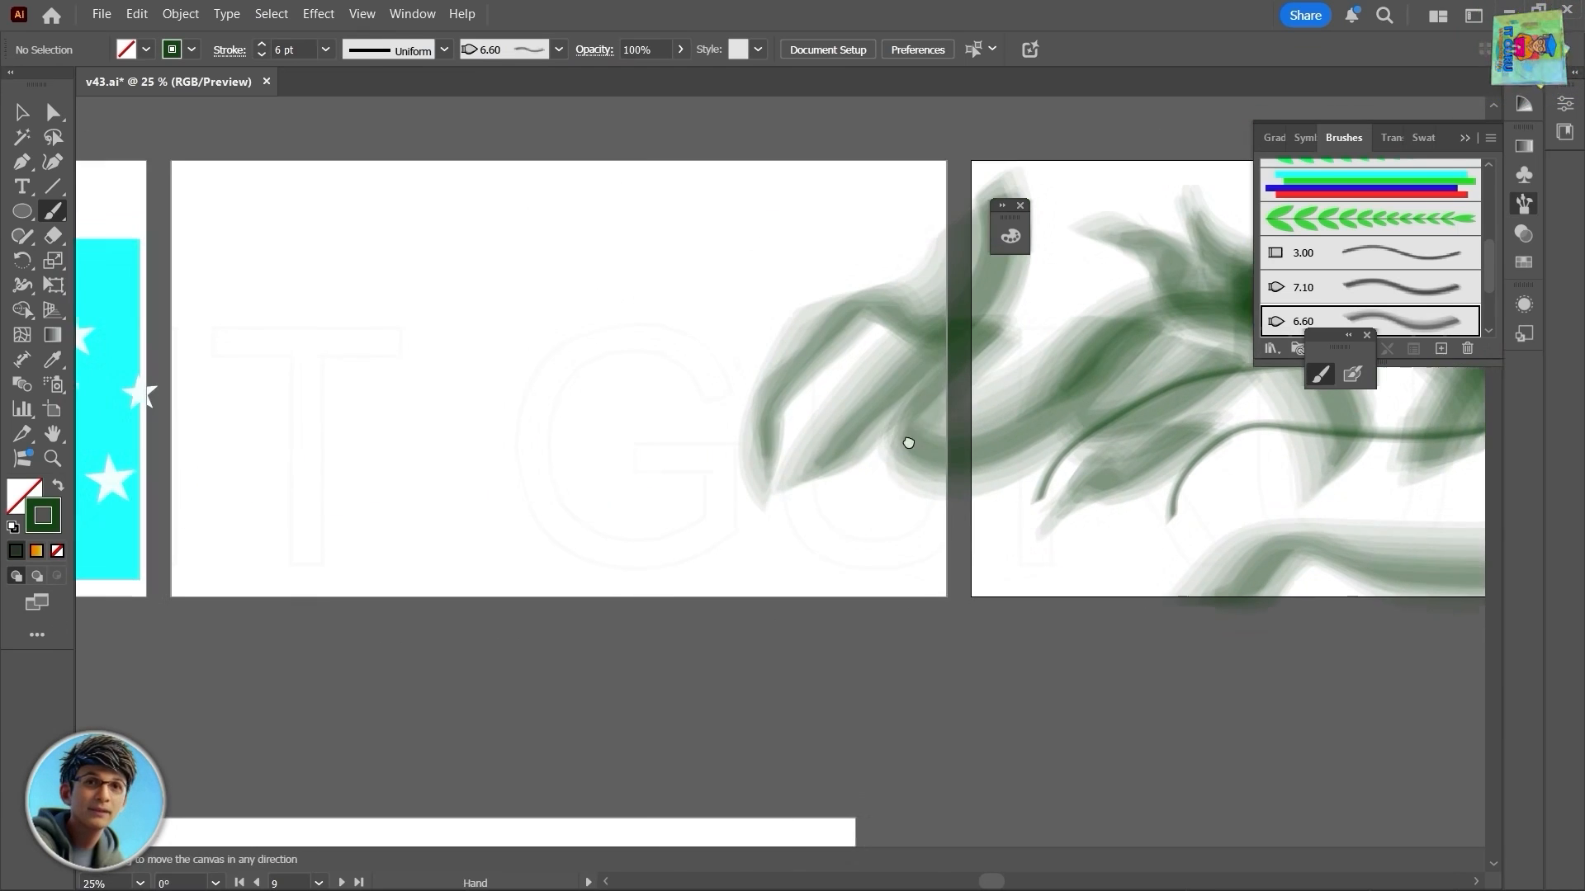
drag(382, 486, 715, 293)
mouse_move(591, 469)
mouse_down()
mouse_move(475, 352)
mouse_move(263, 246)
mouse_up()
drag(320, 493, 776, 582)
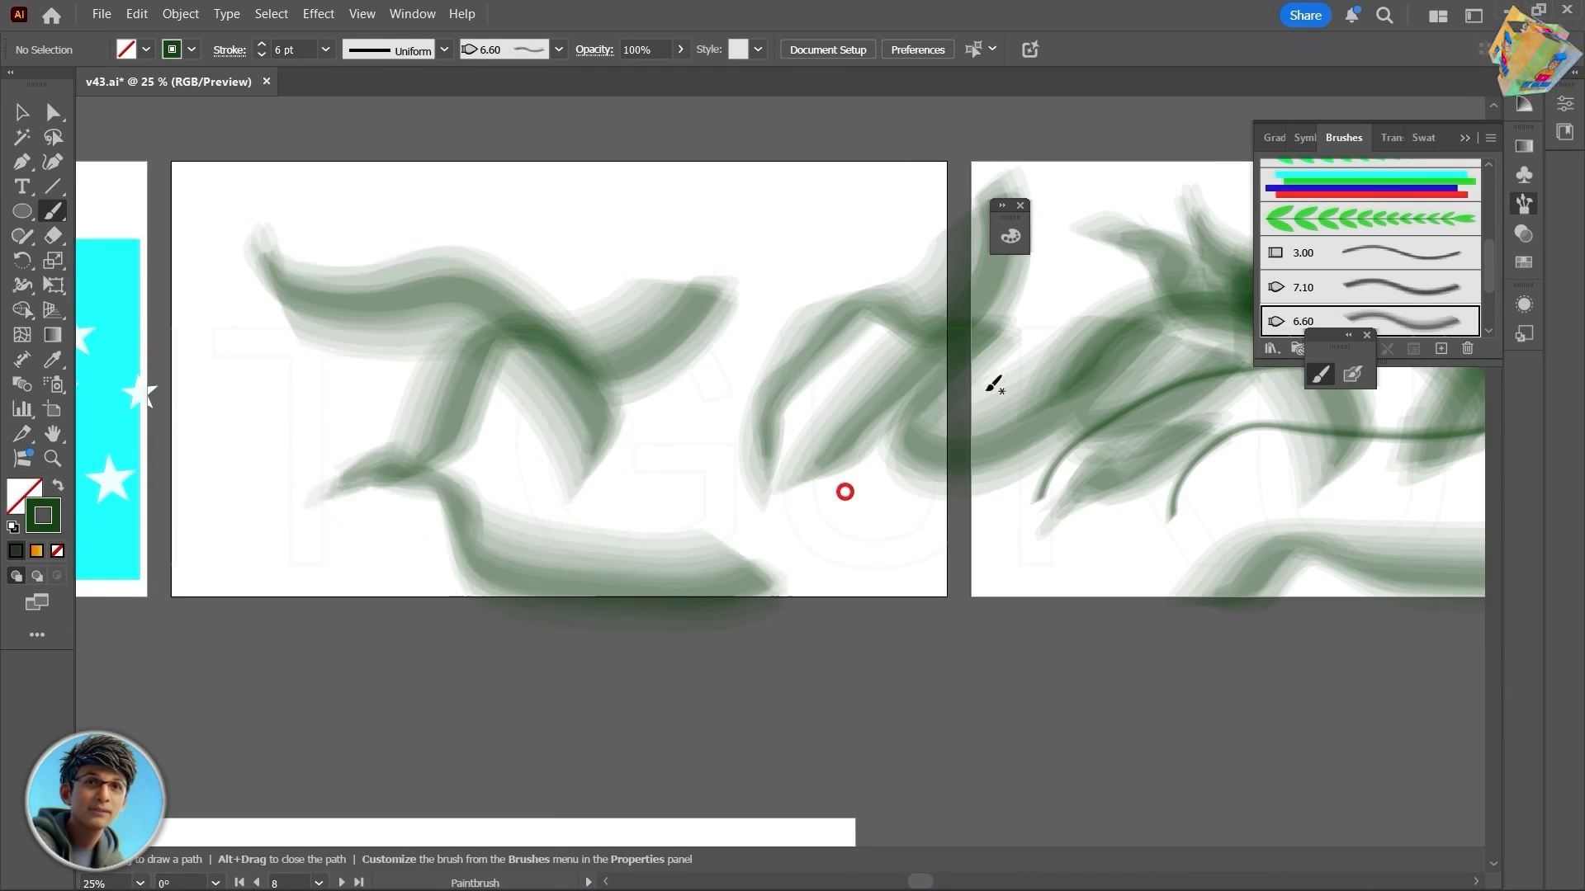
Step: Select the green bristle strokes spread across the two neighbouring artboards and delete them
click(23, 111)
mouse_move(225, 193)
mouse_down()
mouse_move(363, 367)
mouse_move(1436, 590)
mouse_up()
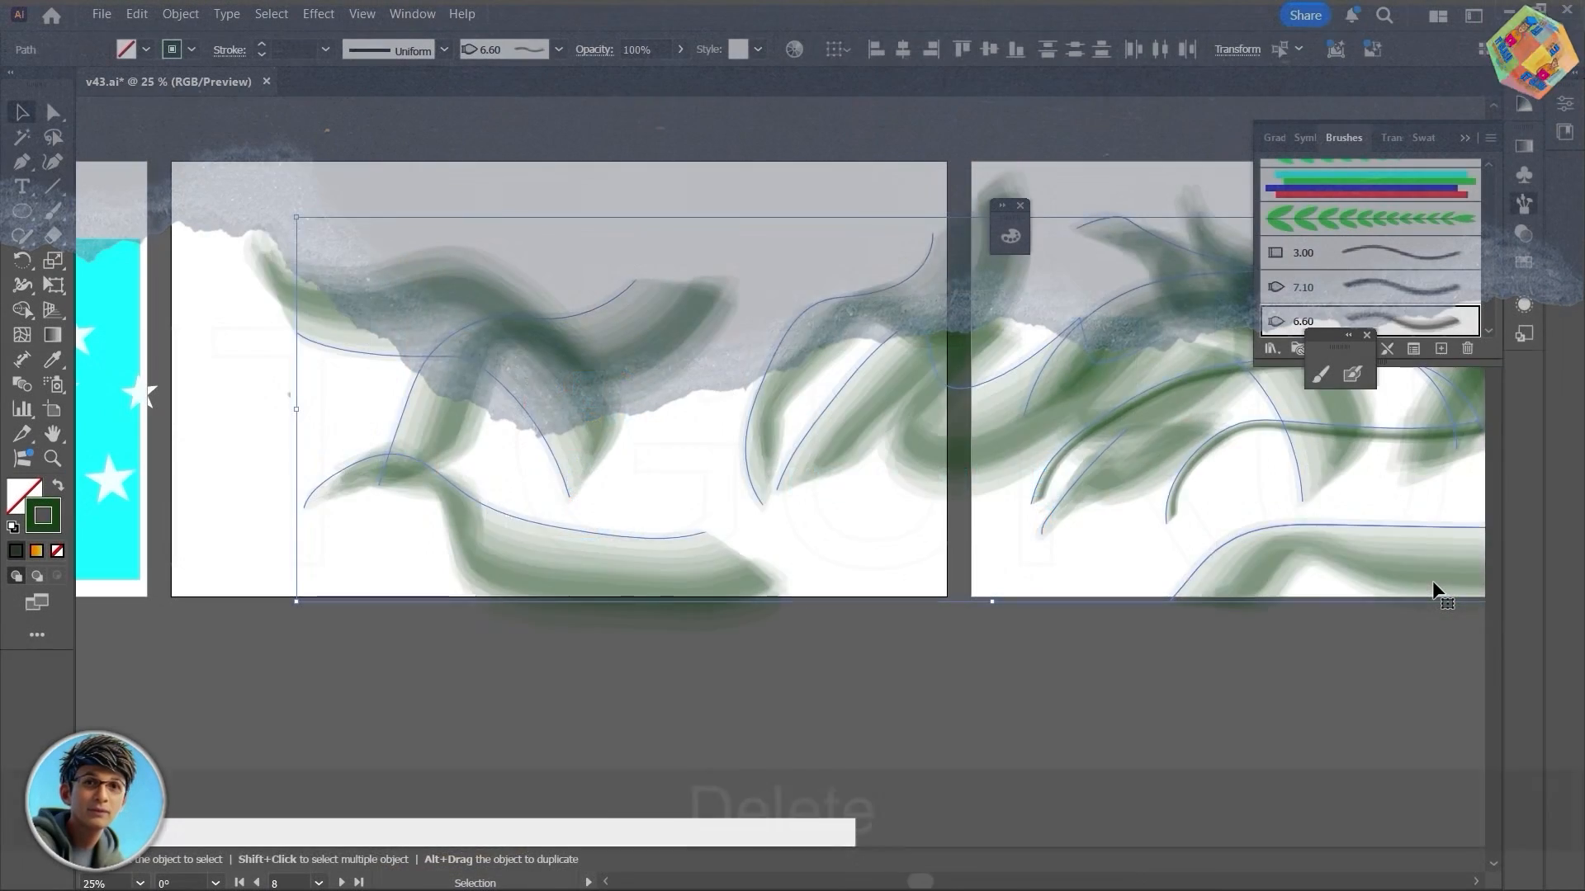
key(Delete)
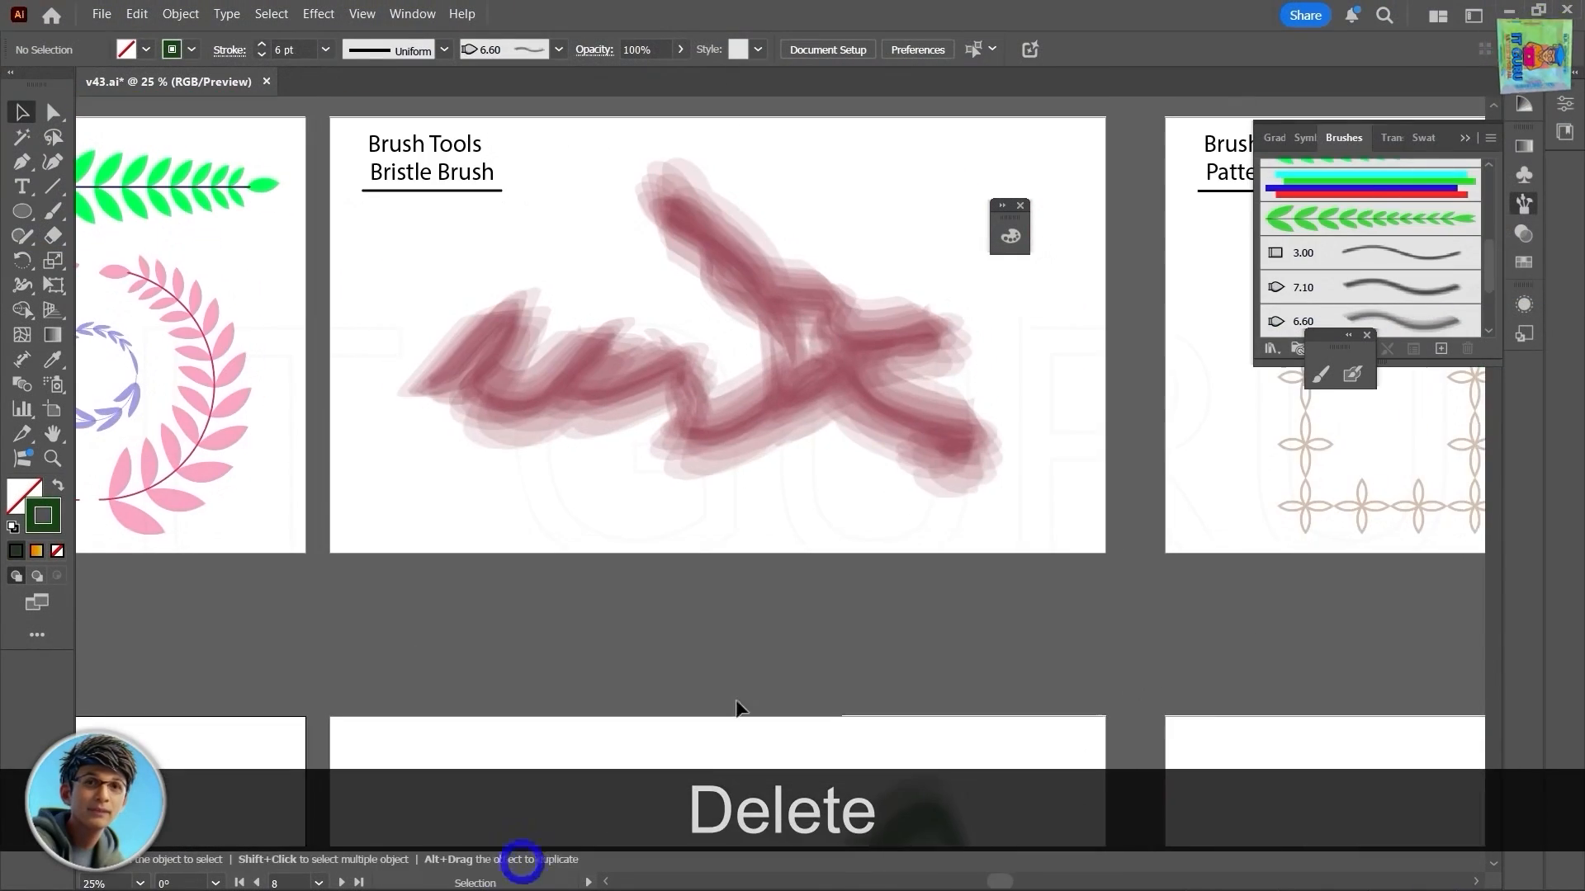
mouse_move(1057, 523)
mouse_down()
mouse_move(367, 613)
mouse_move(320, 532)
mouse_up()
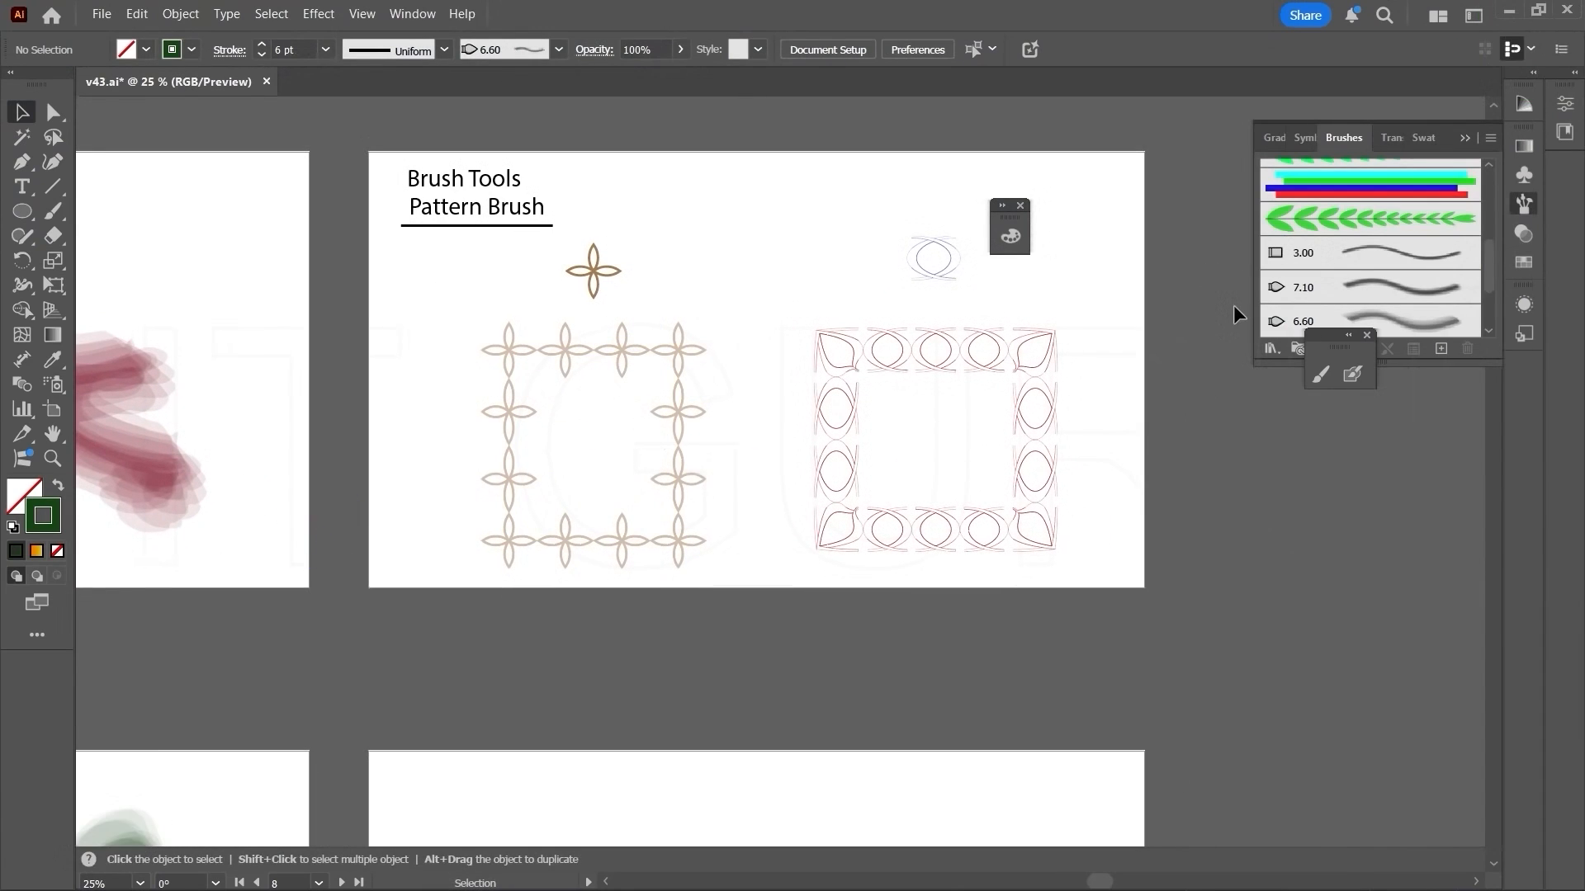
click(1305, 140)
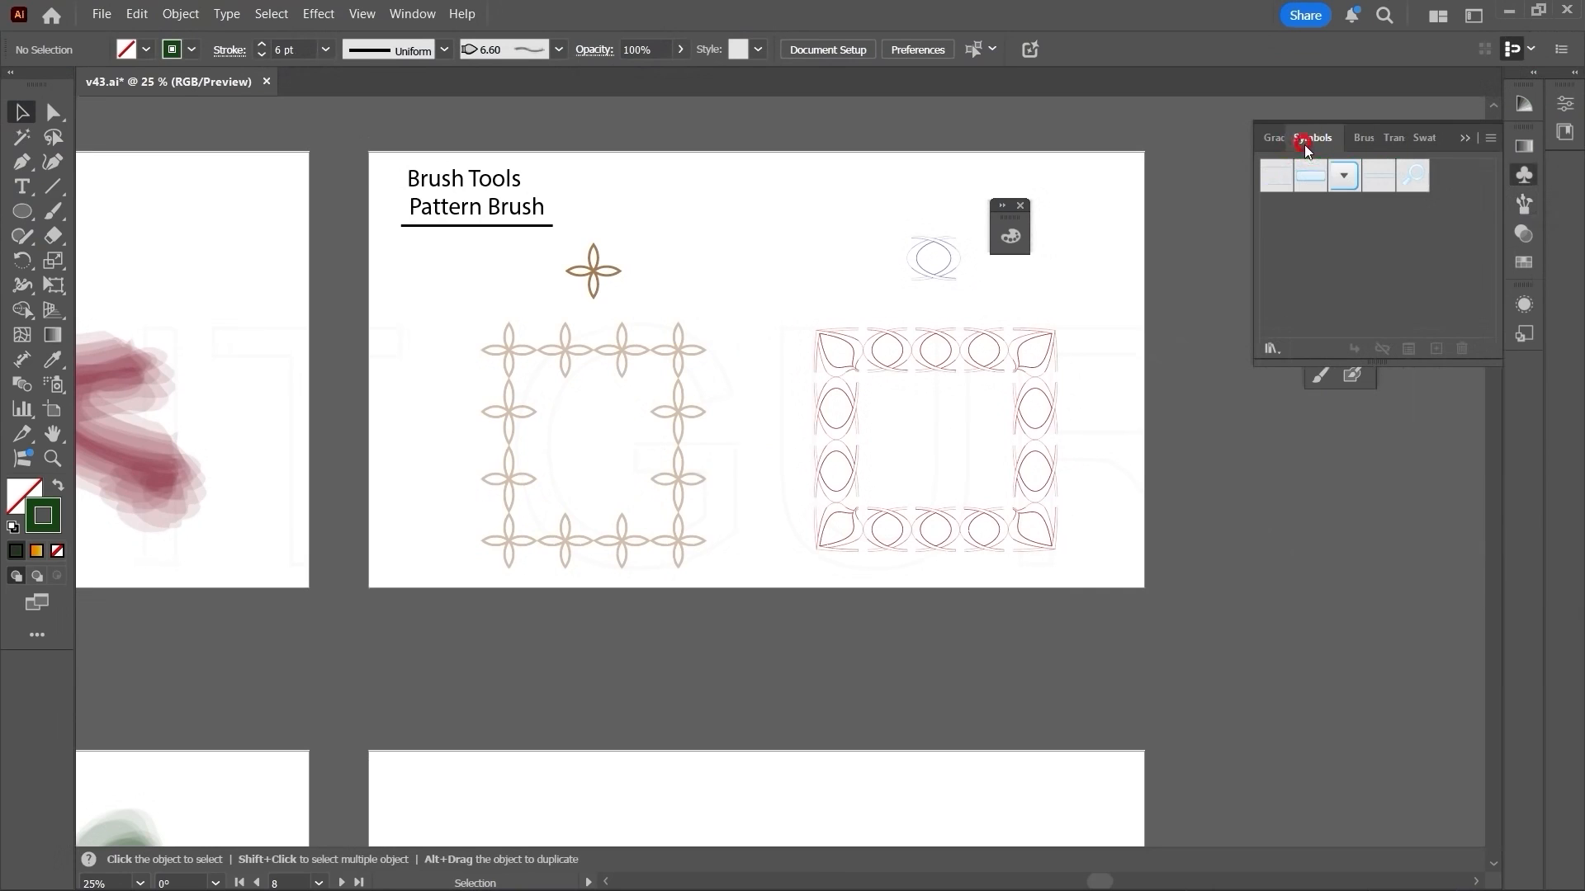
click(1361, 140)
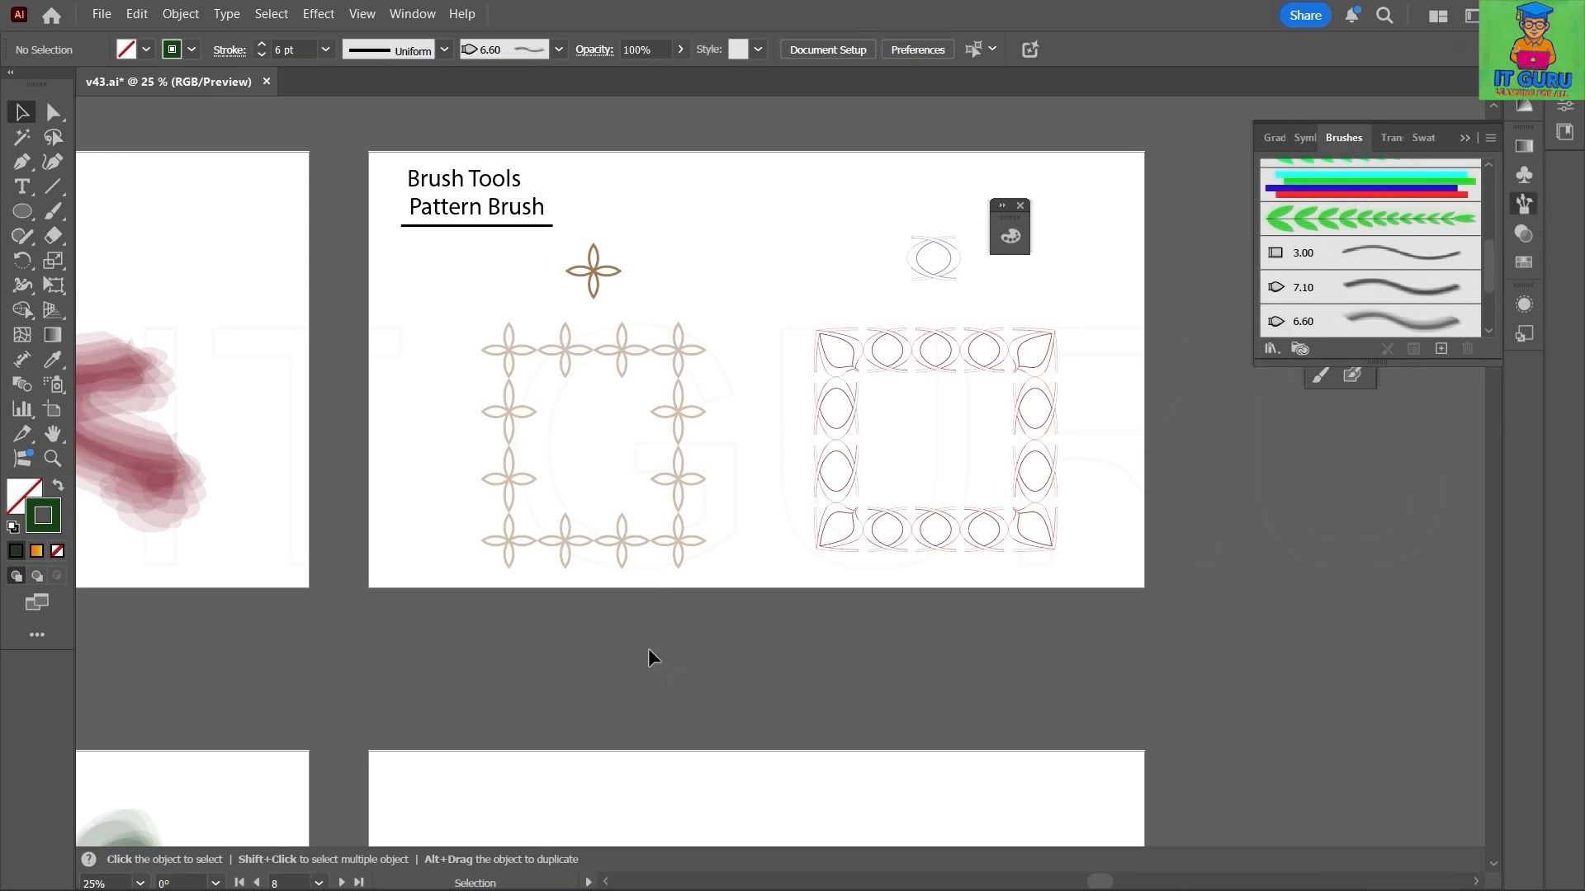
Step: Draw two overlapping unfilled circles on the empty artboard and intersect them into a single narrow petal
drag(652, 657, 566, 467)
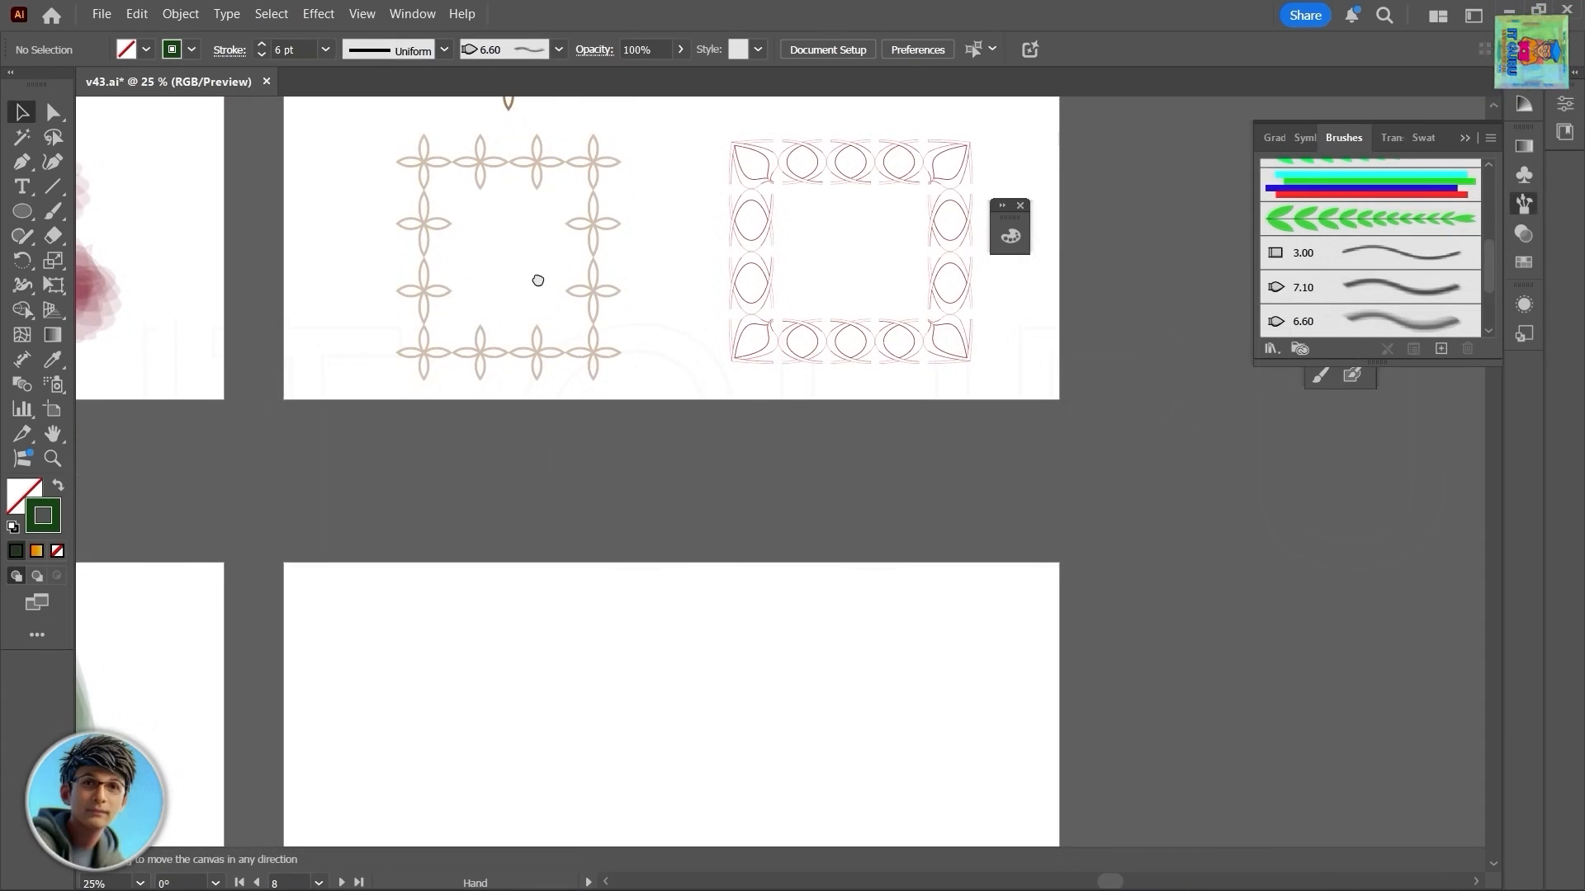
drag(537, 280, 602, 57)
key(l)
drag(432, 406, 713, 495)
key(v)
click(1568, 105)
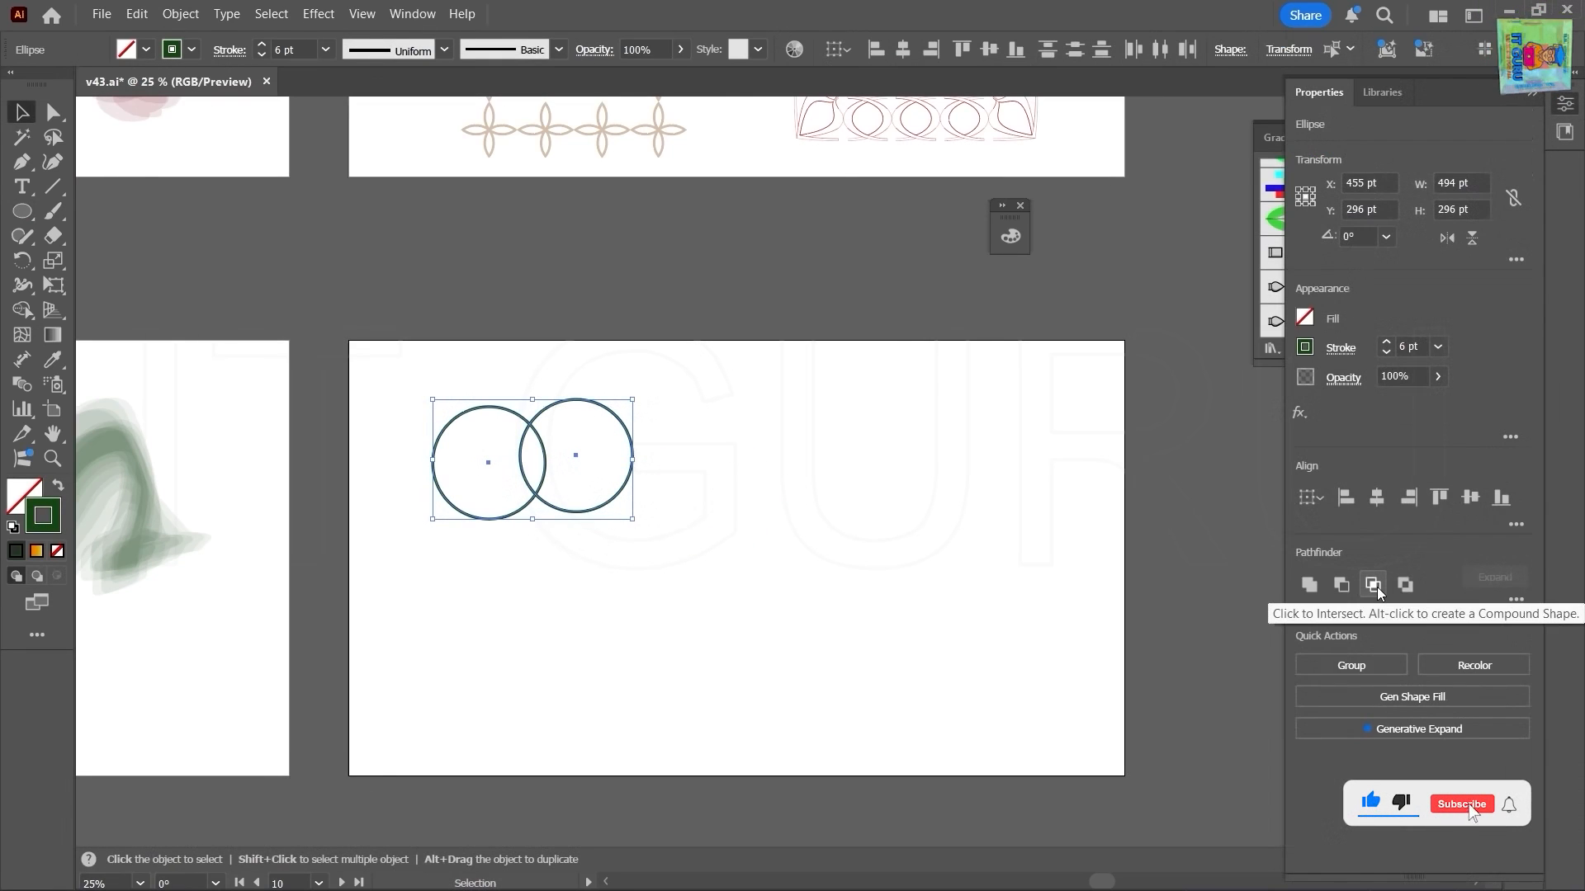
click(1373, 585)
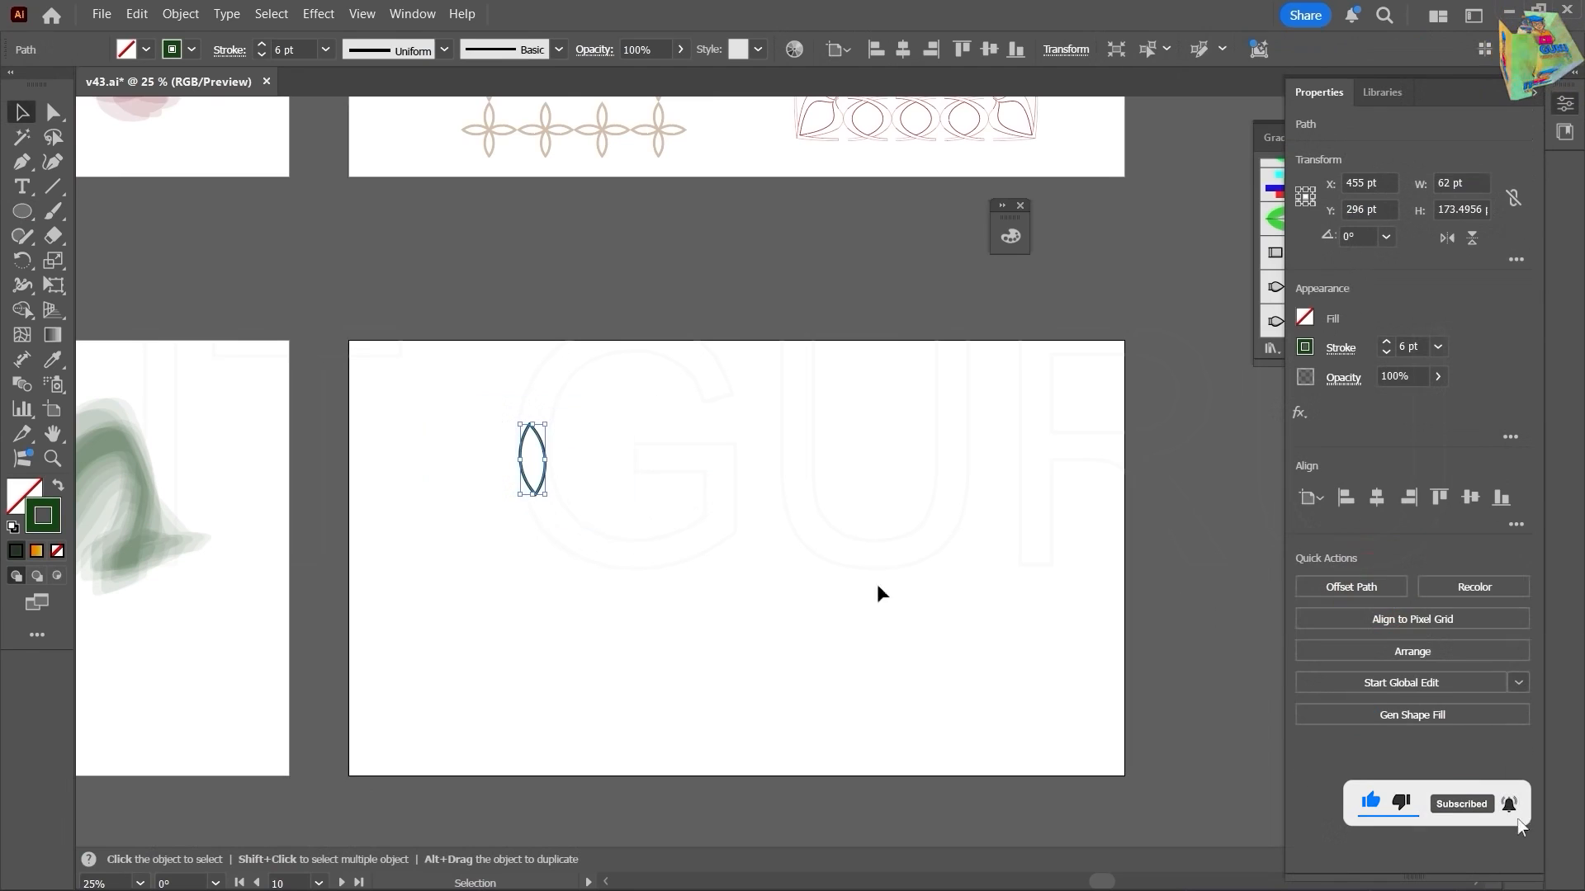
Step: Duplicate the petal directly below the original so that the two petals meet tip to tip
click(658, 537)
click(546, 460)
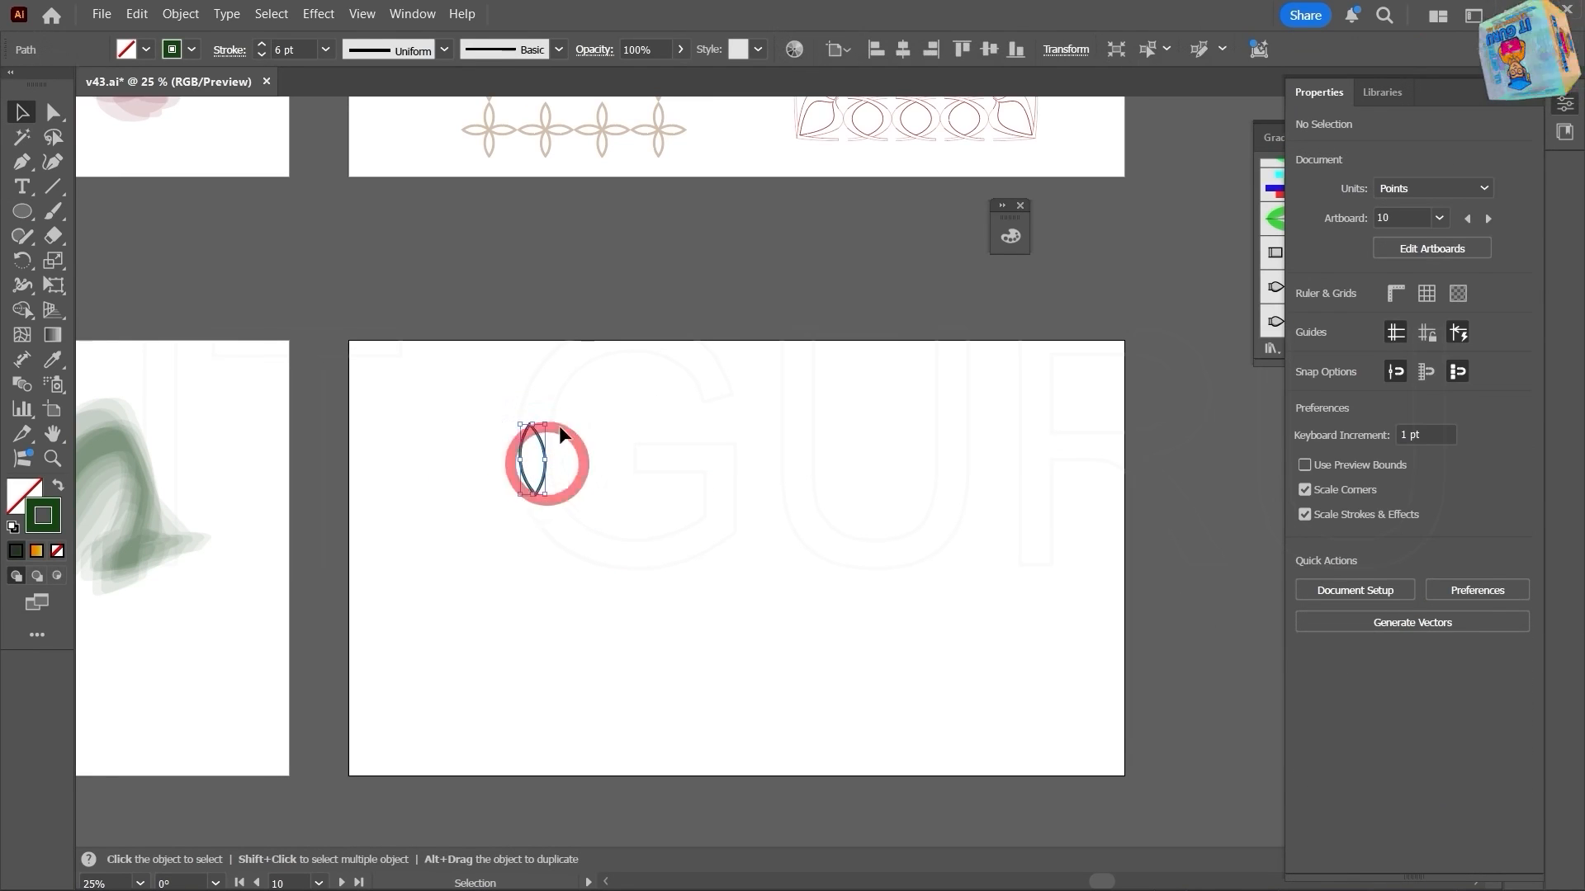
click(563, 429)
click(547, 462)
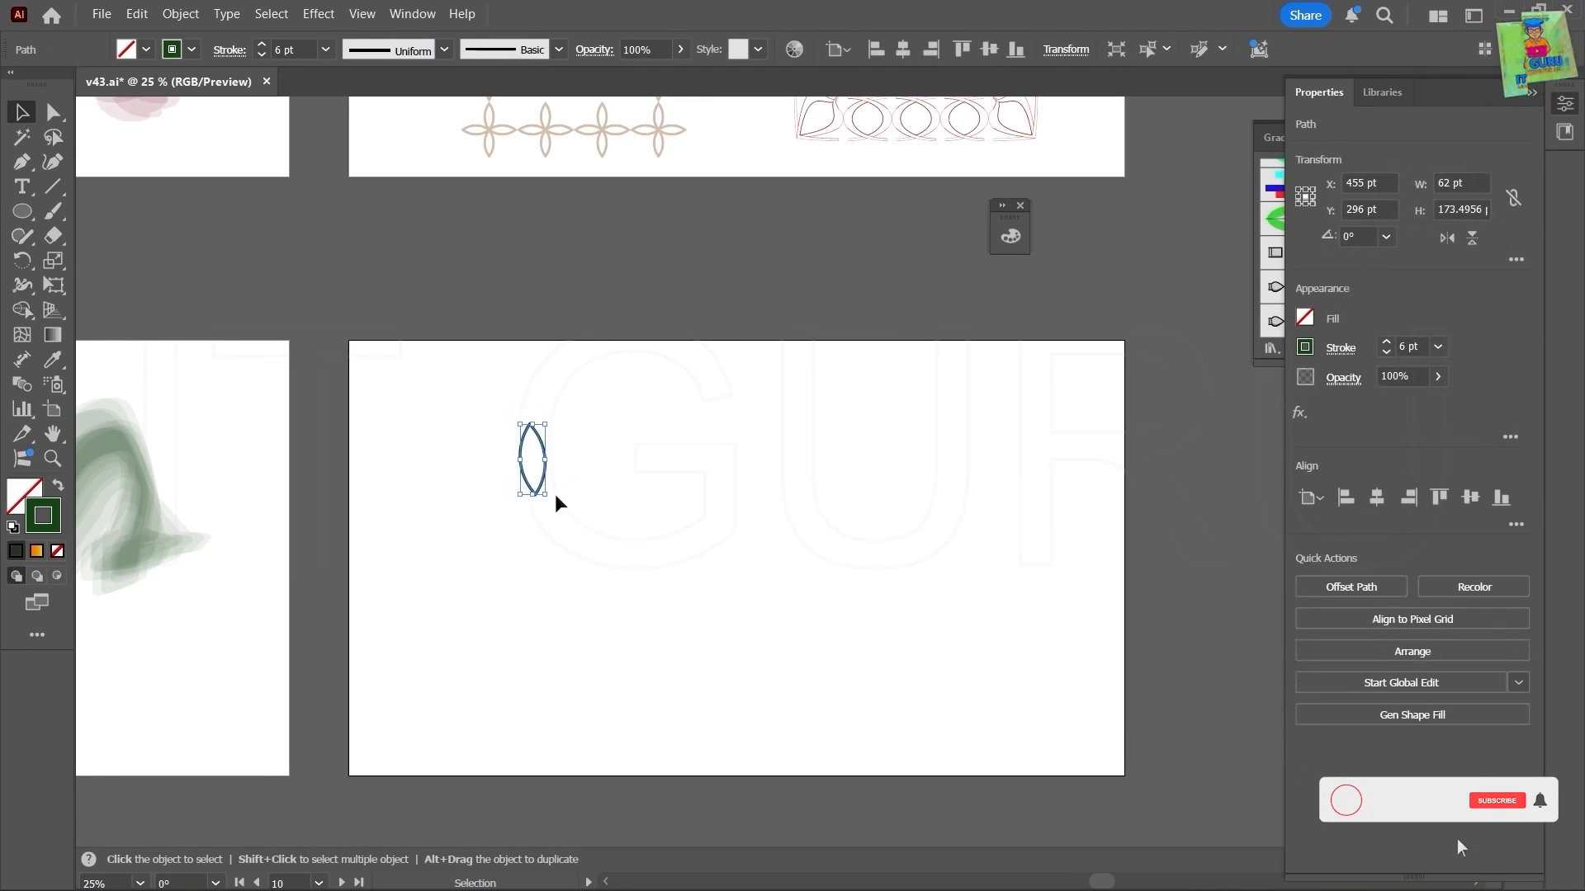
drag(552, 500, 534, 565)
click(600, 495)
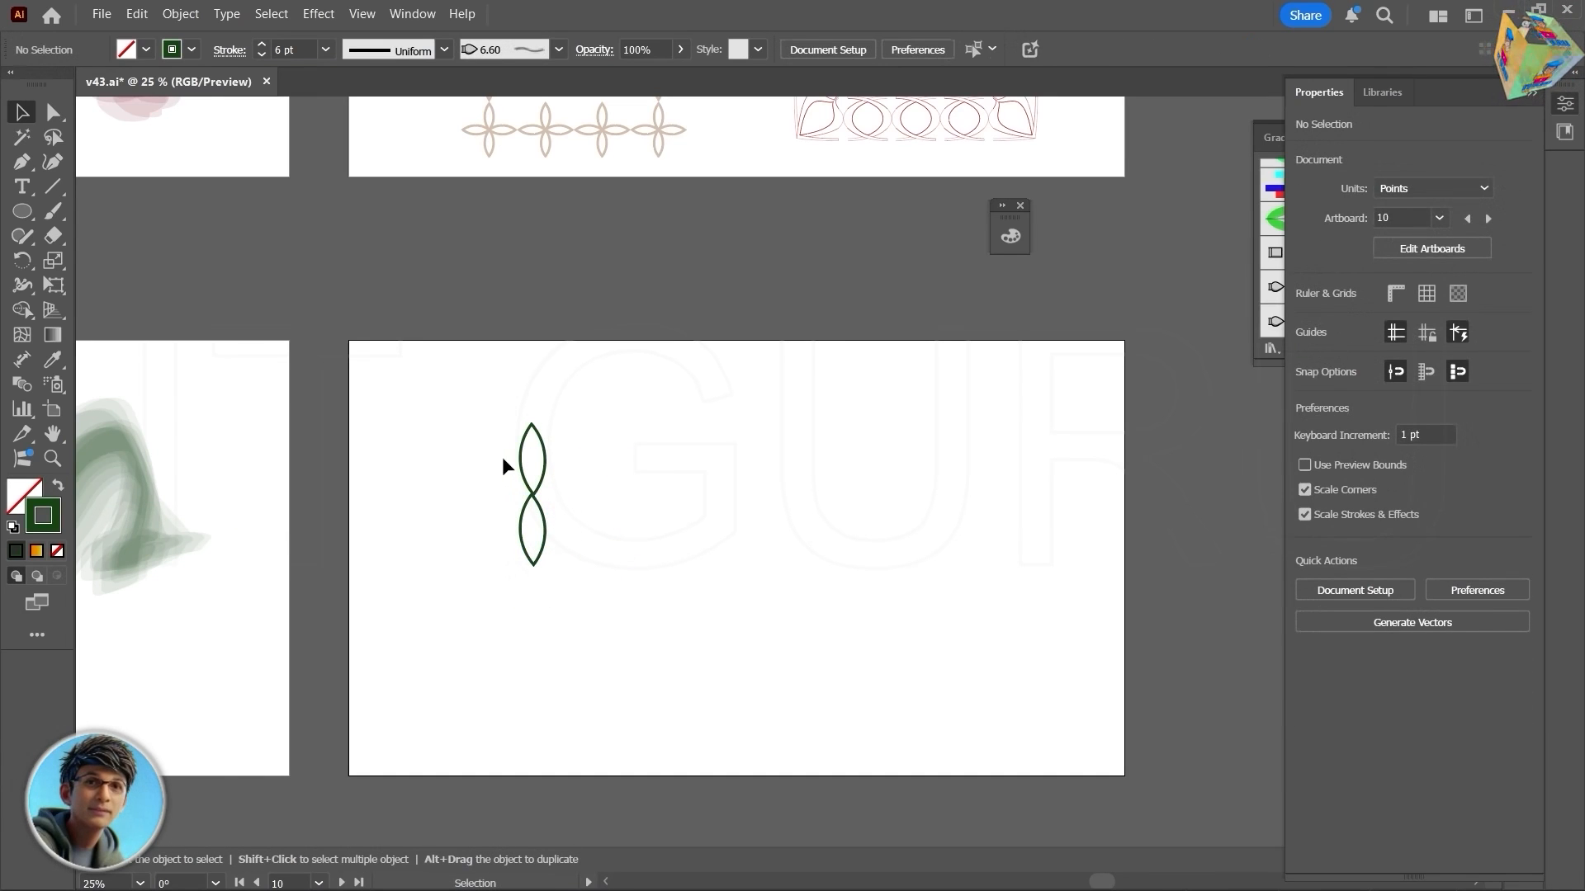
Step: Duplicate the petal pair, rotate the copy crosswise, and centre it on the original to form a four-petal flower
drag(504, 467, 611, 561)
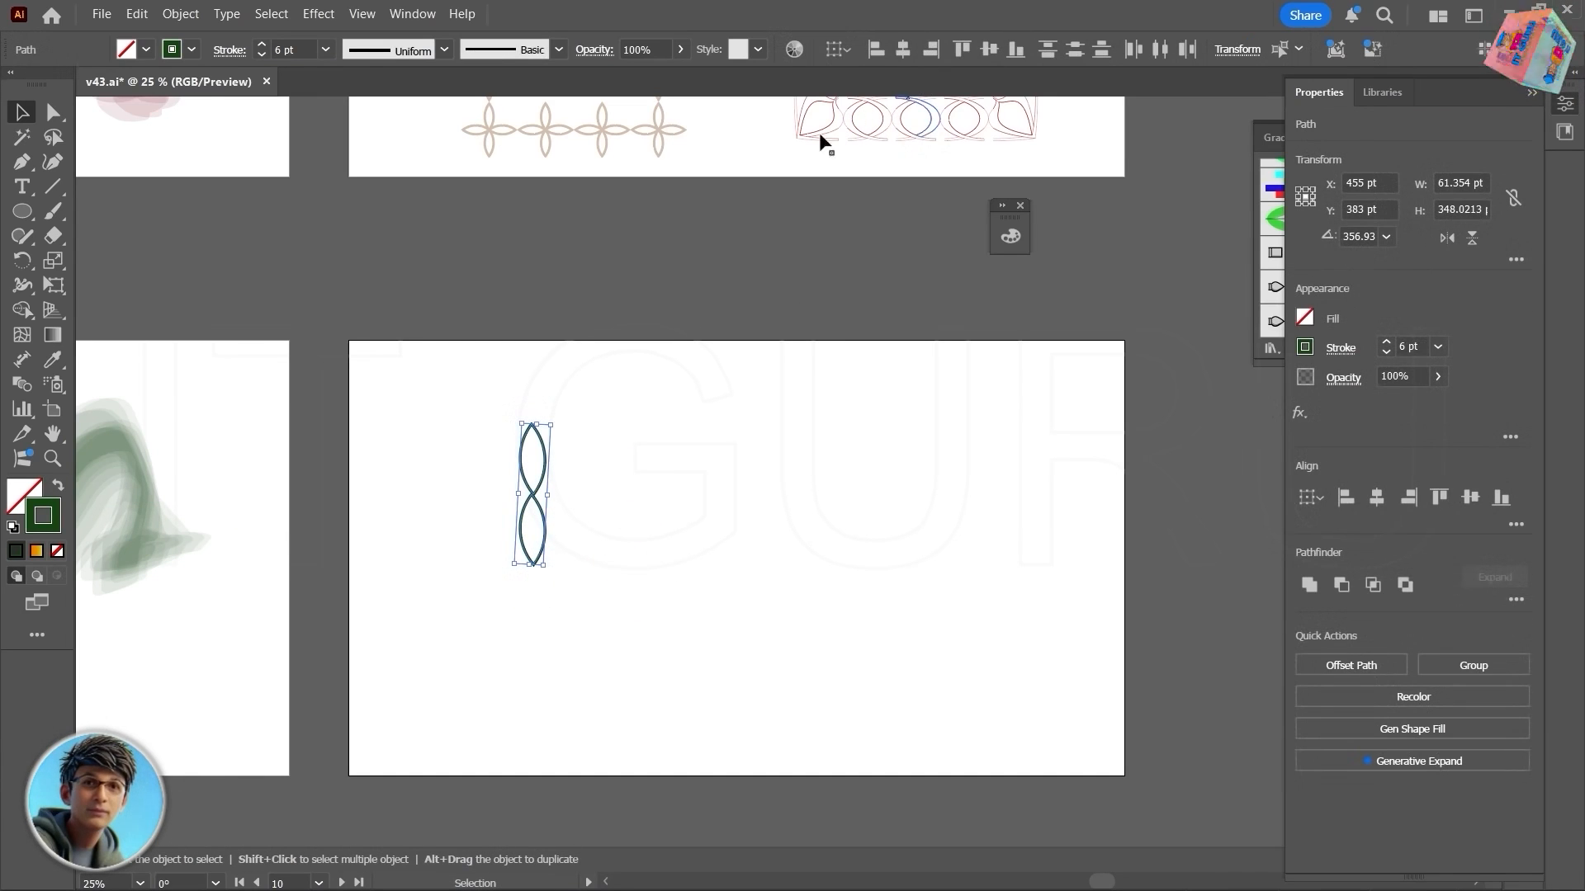
click(576, 523)
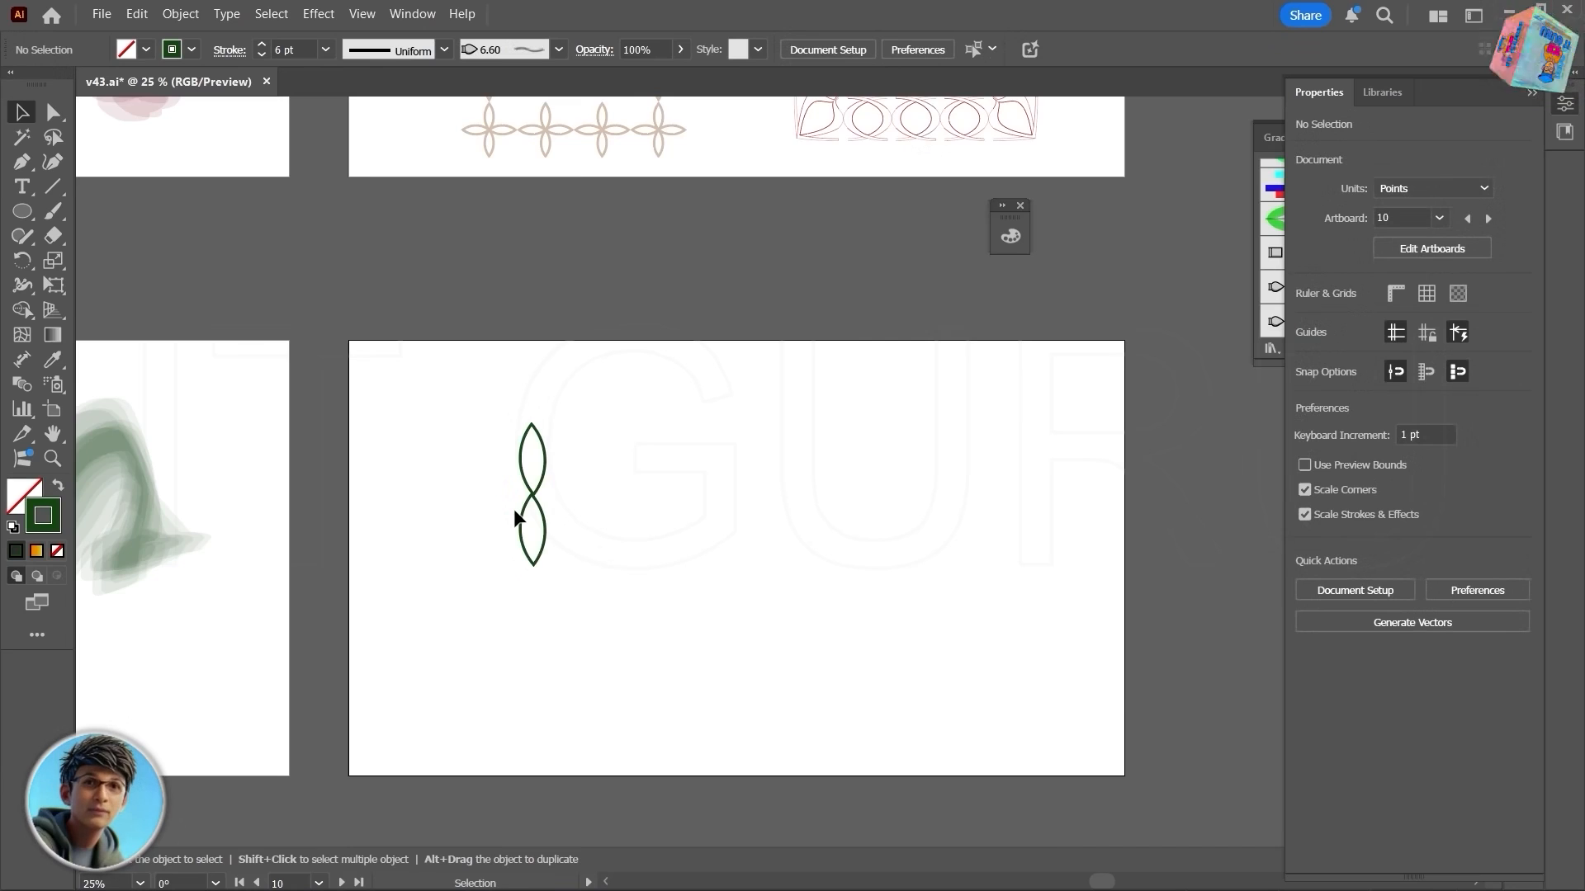
alt+scroll(513, 508, up, 3)
drag(580, 495, 588, 498)
drag(688, 371, 472, 598)
alt+drag(556, 520, 759, 514)
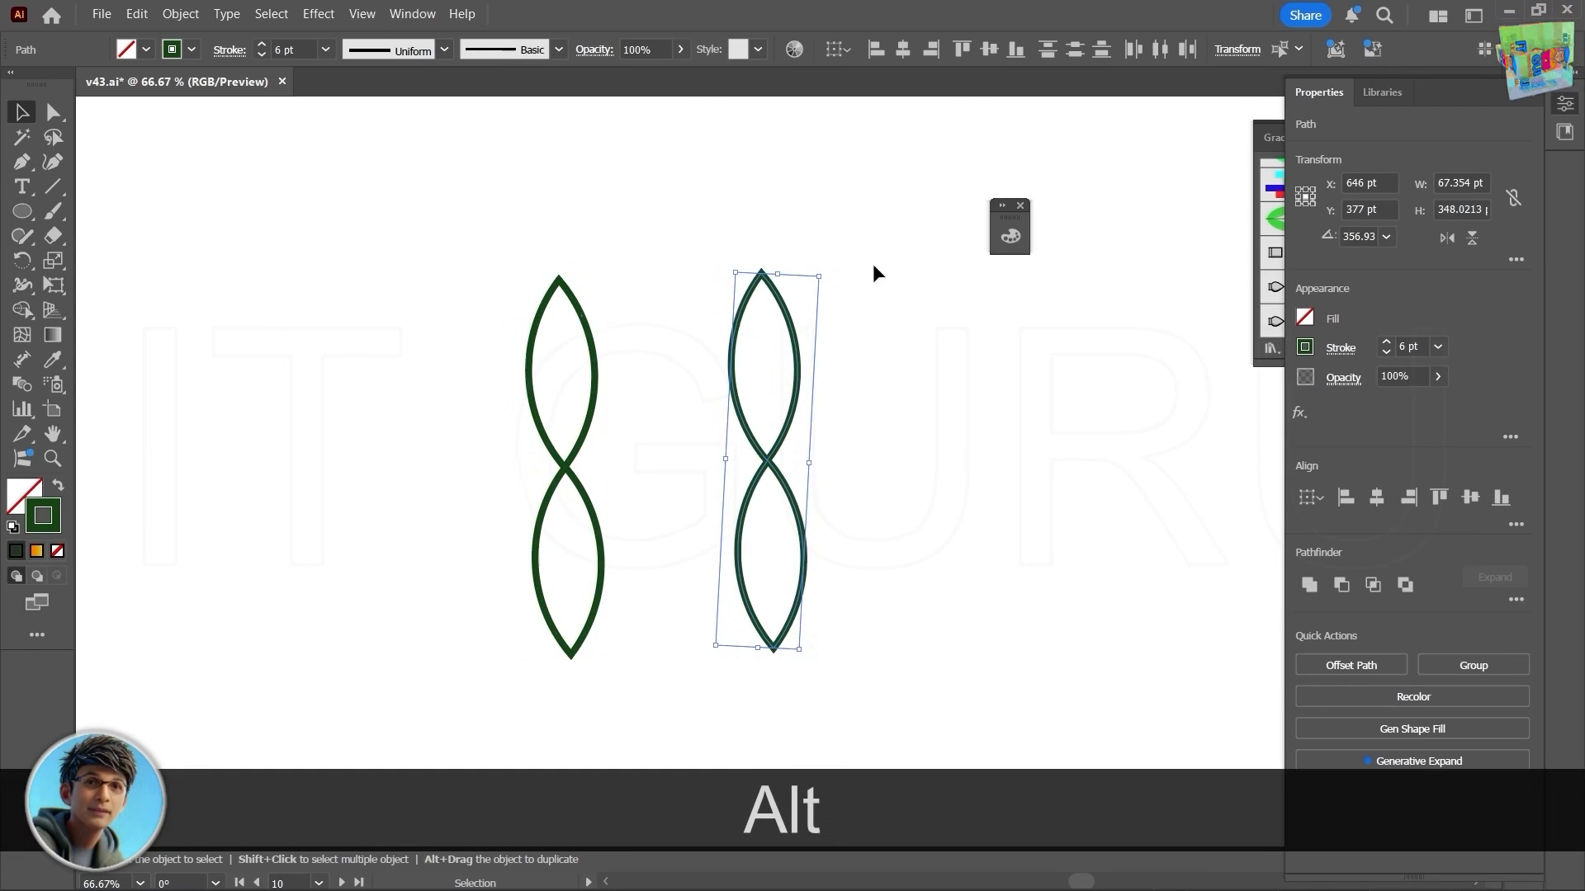
drag(830, 274, 400, 371)
drag(767, 464, 566, 470)
click(708, 615)
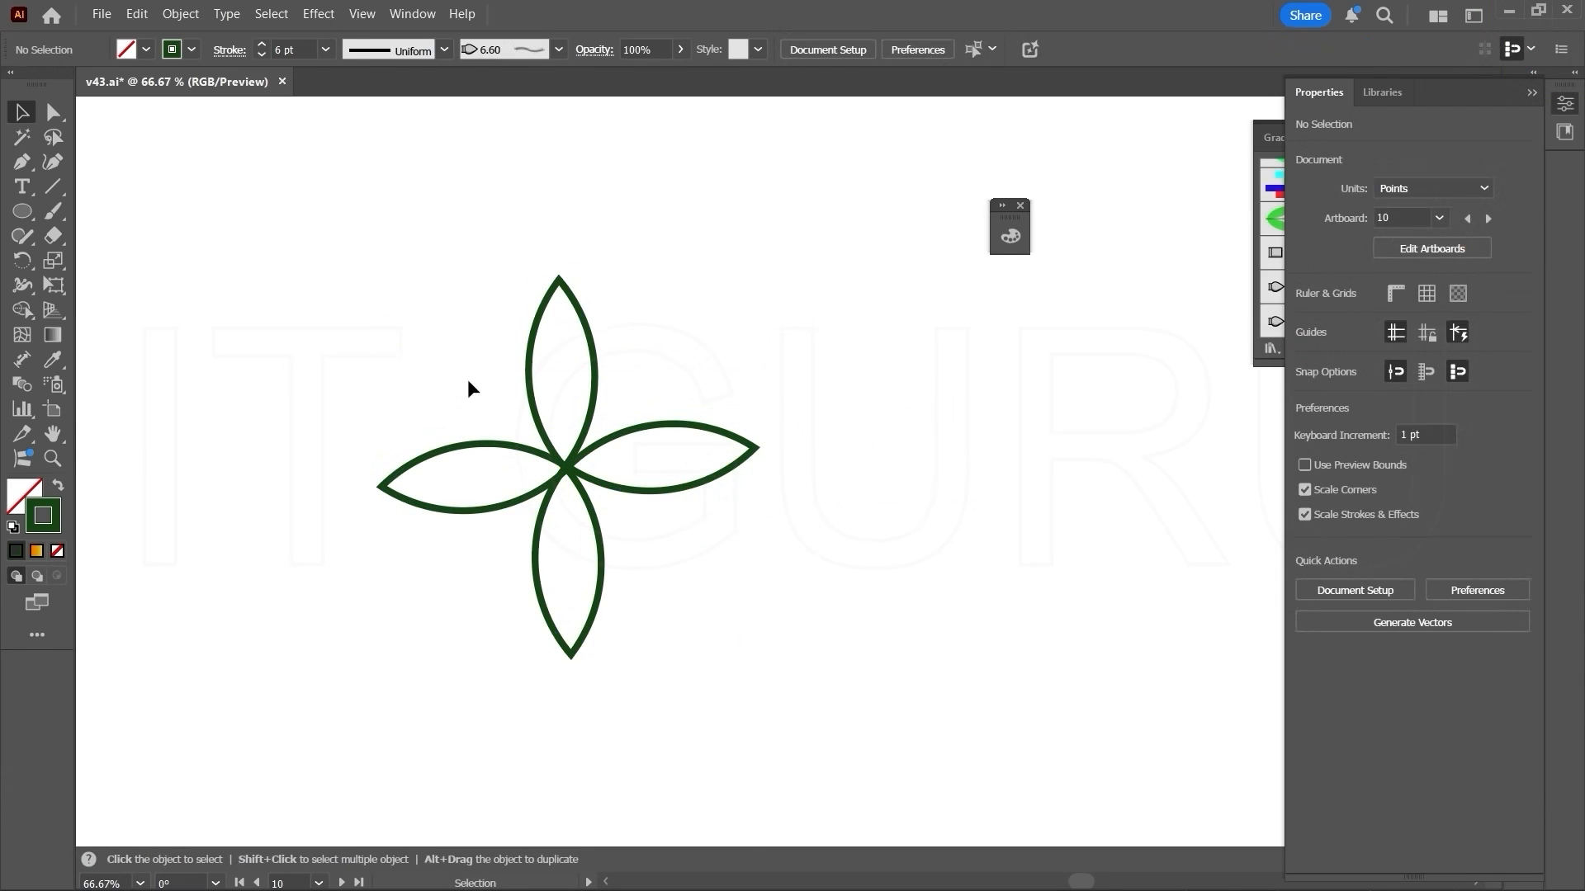
Step: Shrink the flower to about 60 by 56 pt, group it, and place it near the artboard's upper-left corner
mouse_move(758, 660)
mouse_down()
mouse_move(623, 556)
mouse_move(601, 498)
mouse_up()
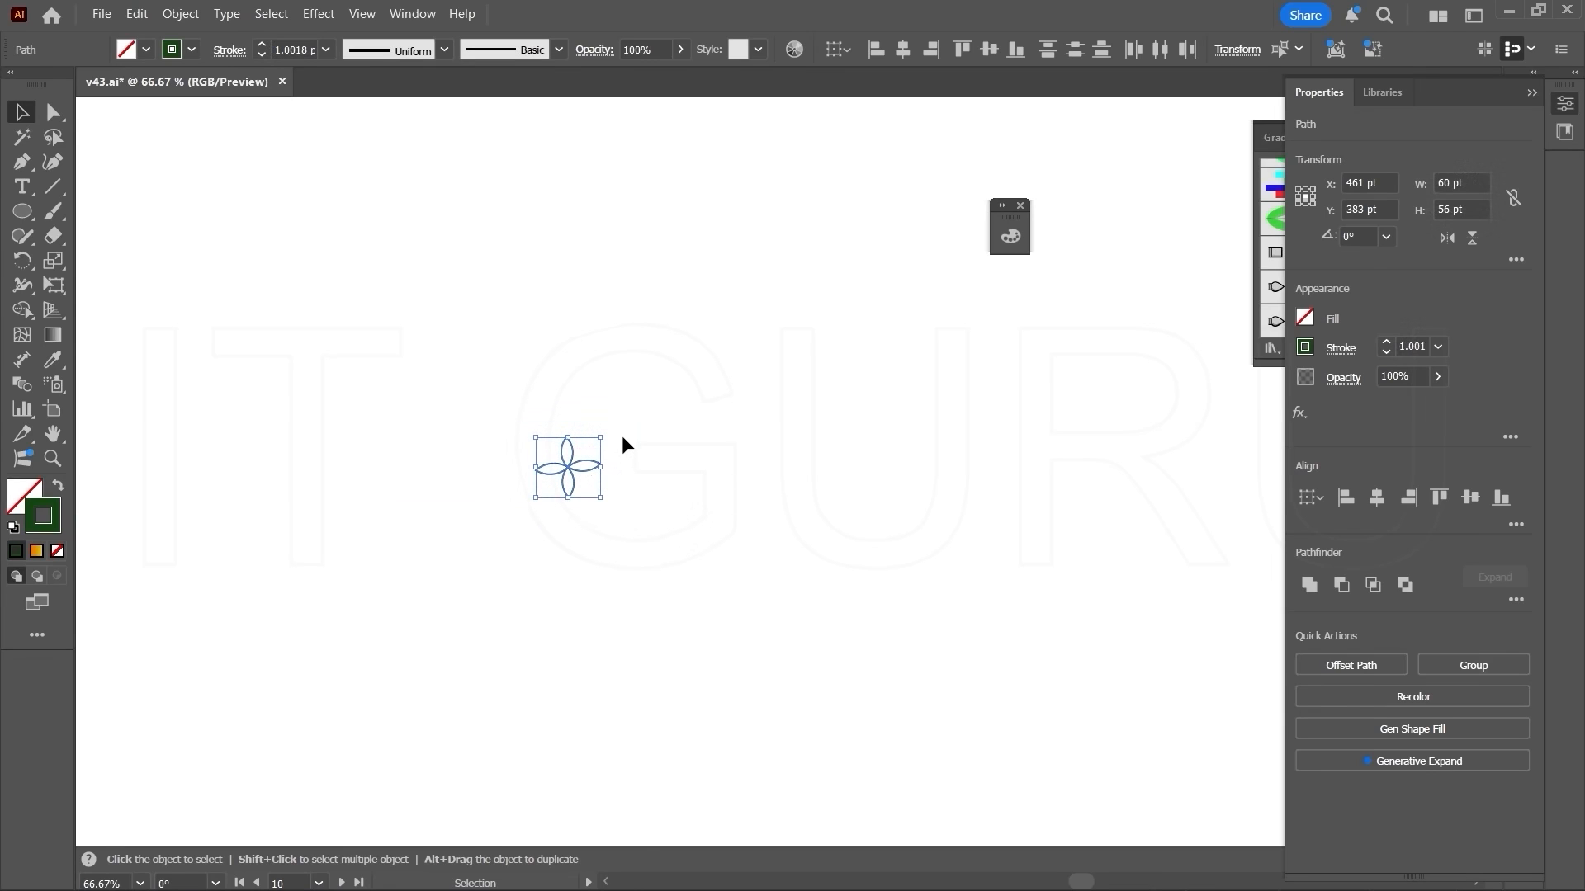
key(ctrl+g)
click(682, 522)
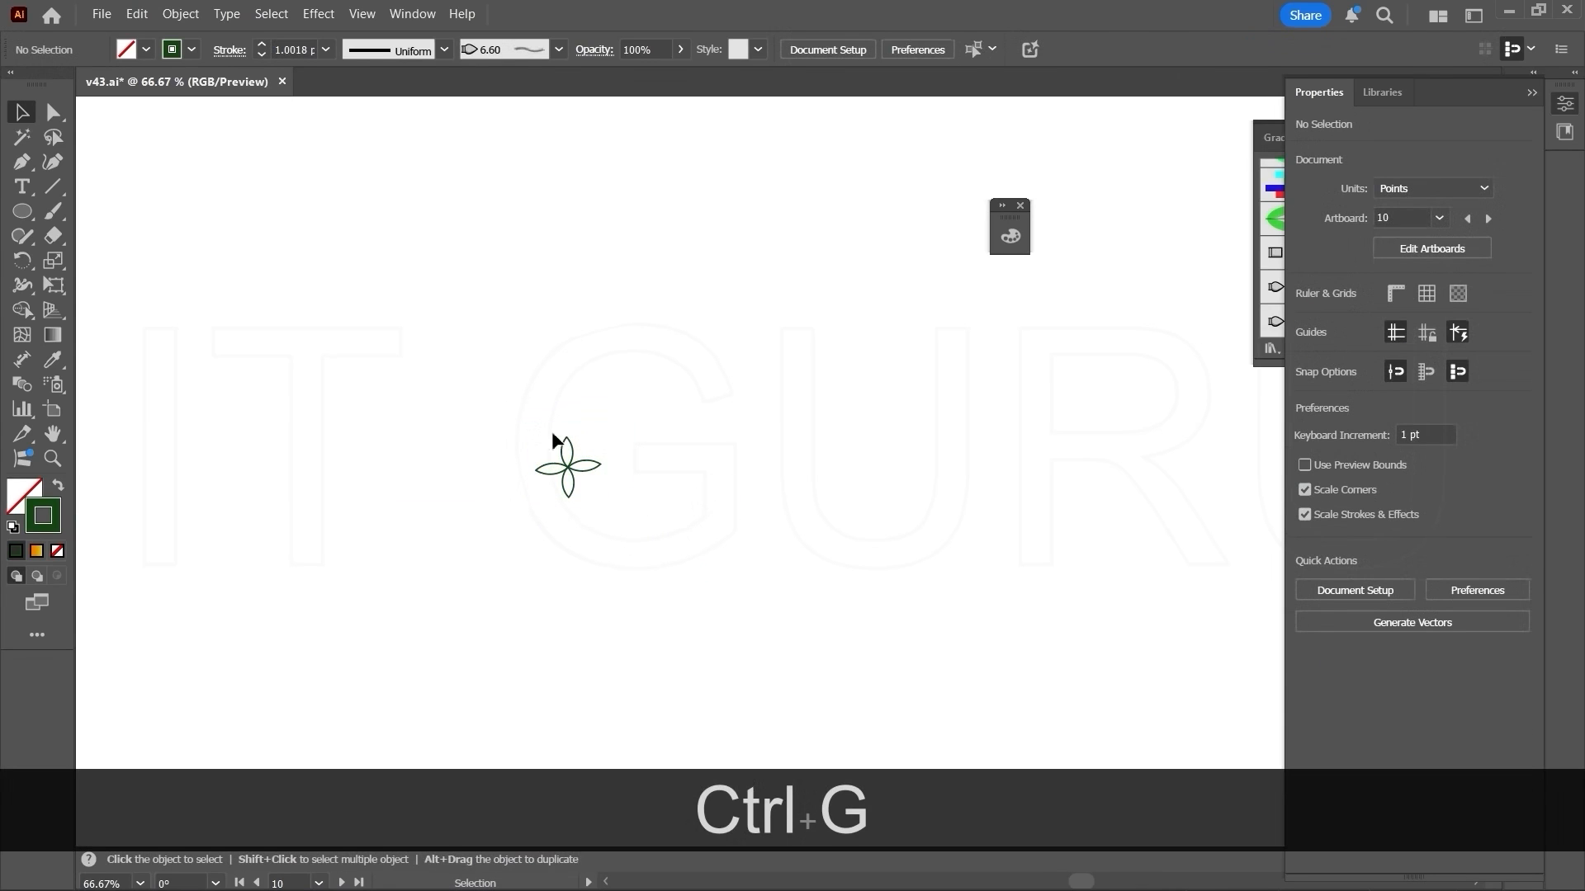
drag(566, 461, 213, 198)
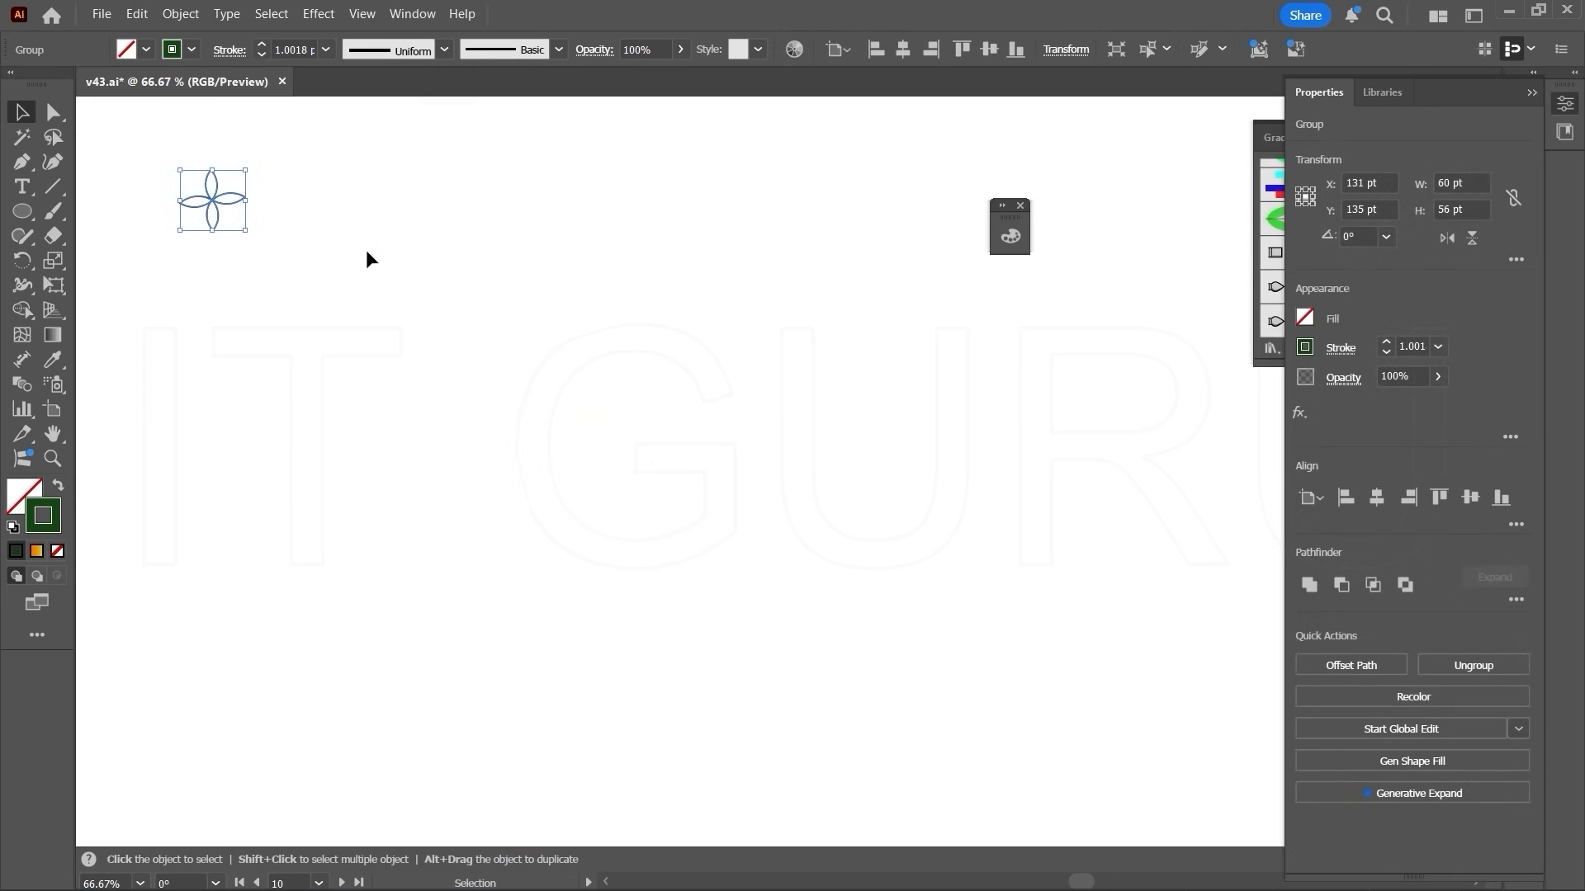
Step: Start a new Pattern Brush from the grouped flower
click(1259, 136)
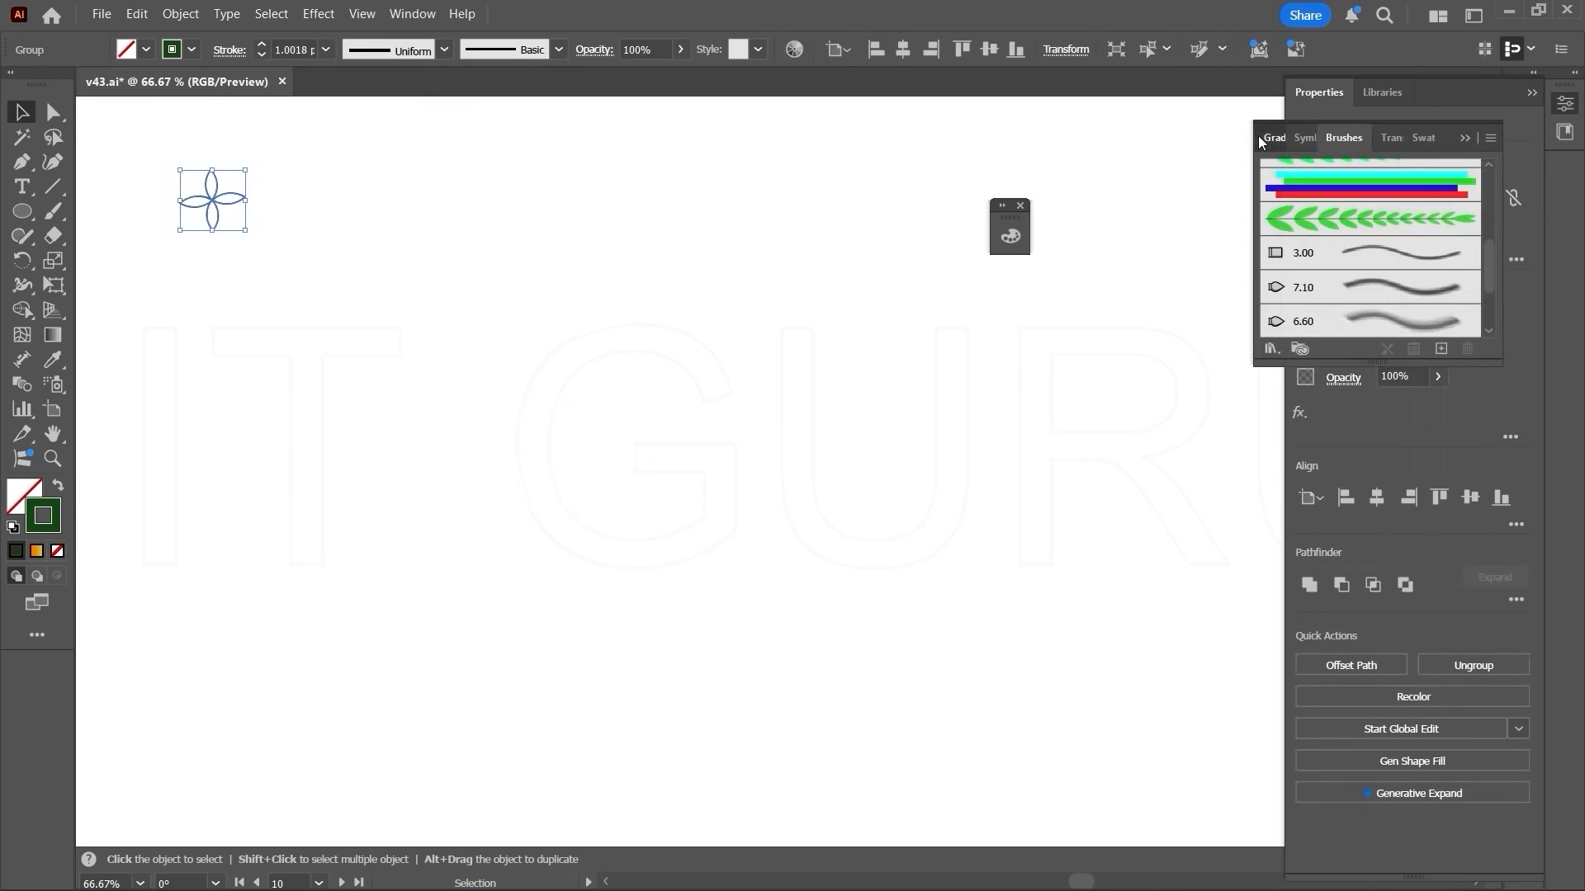
click(1441, 349)
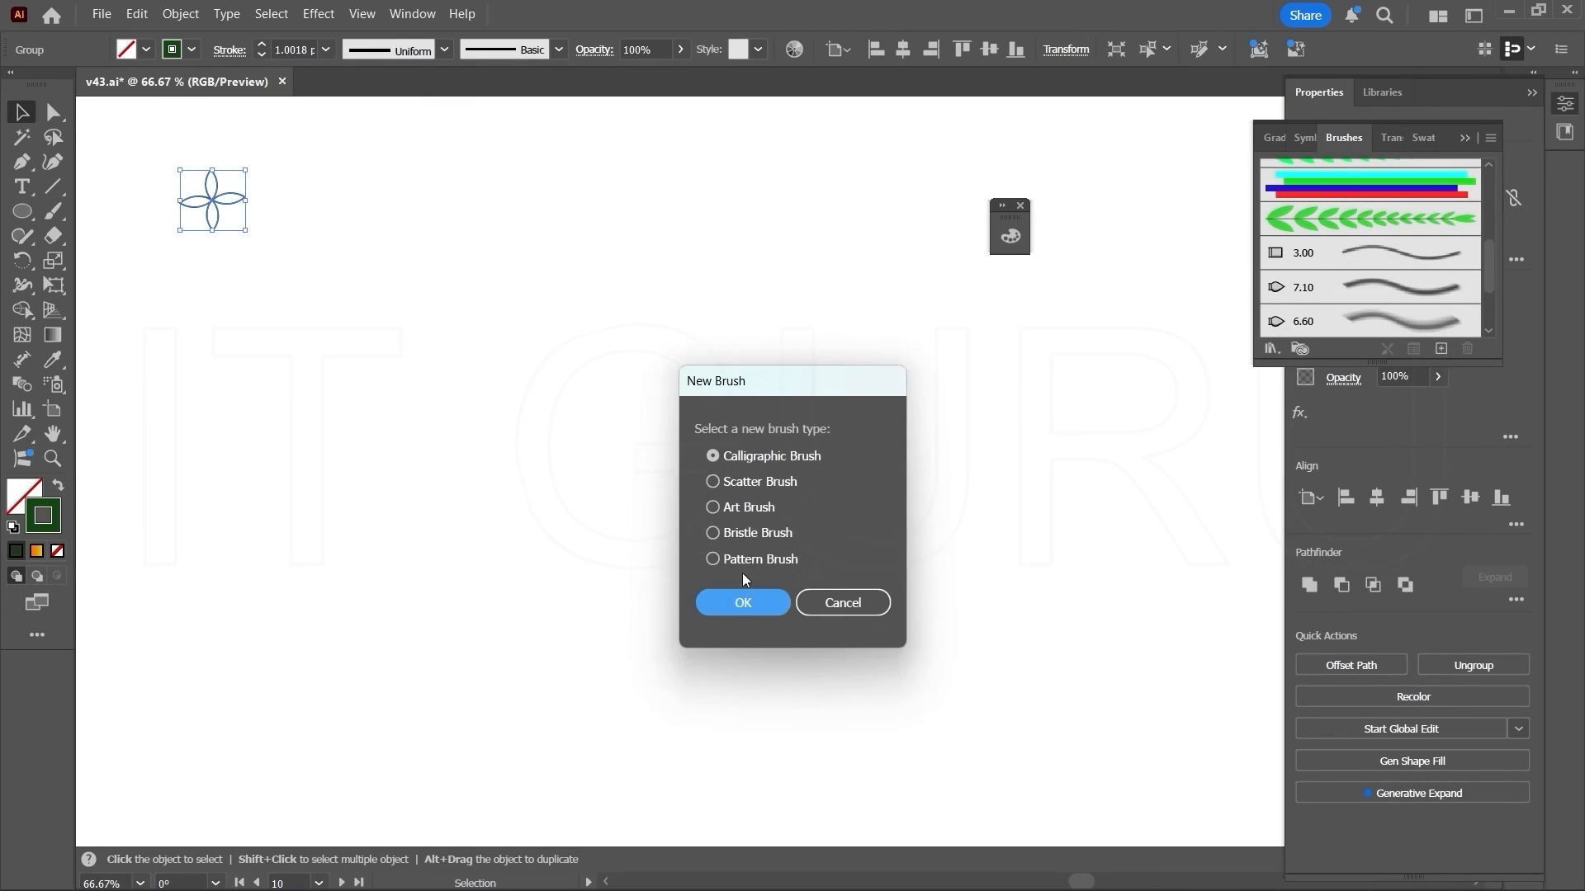
click(737, 559)
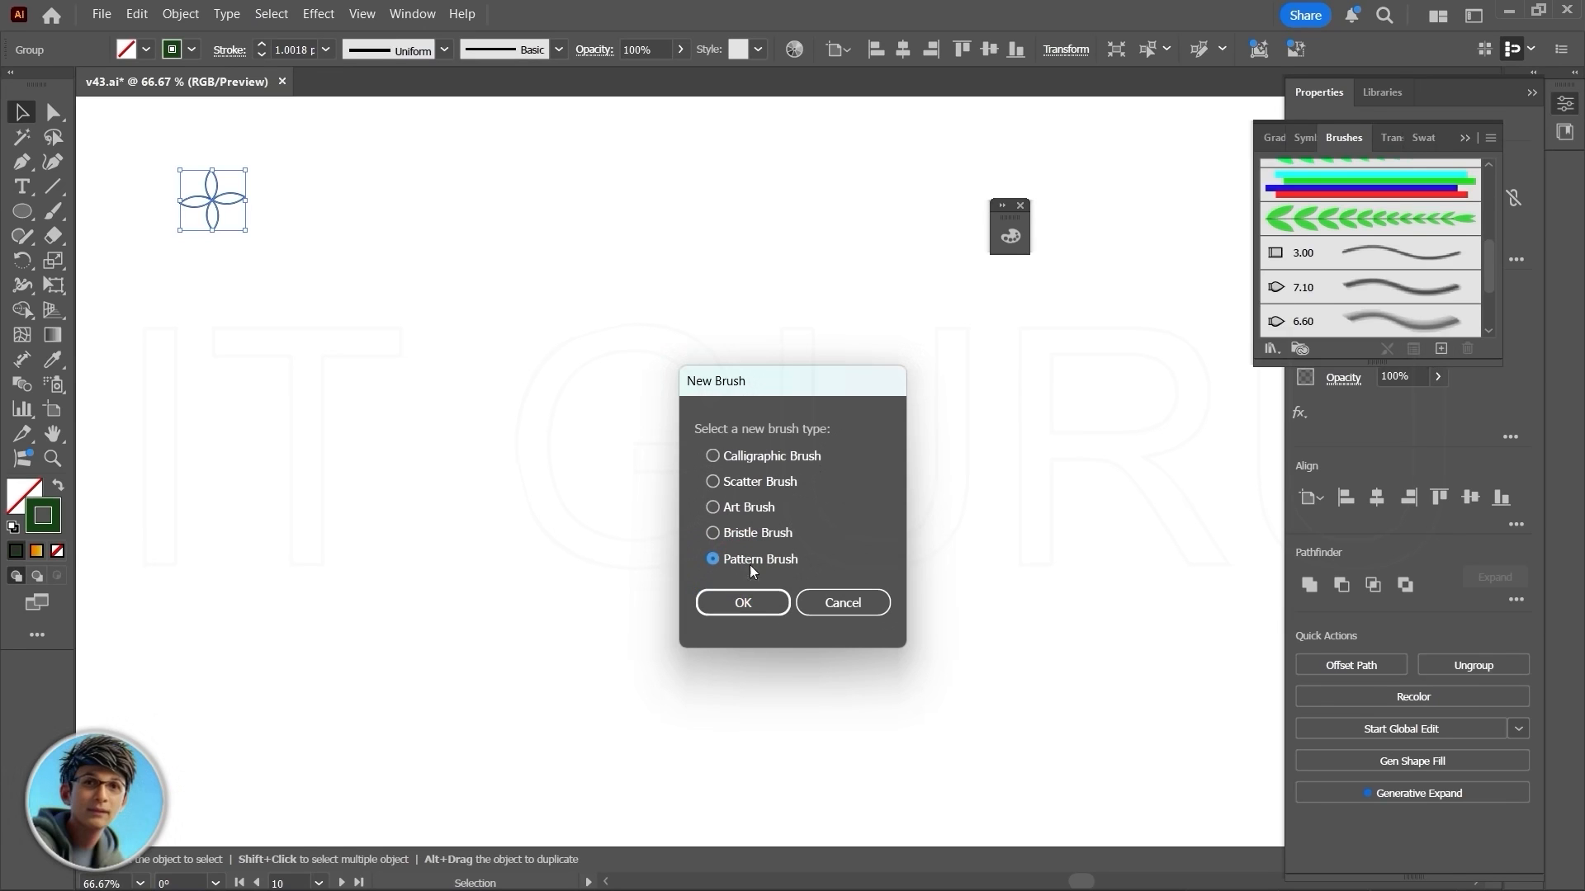
click(758, 607)
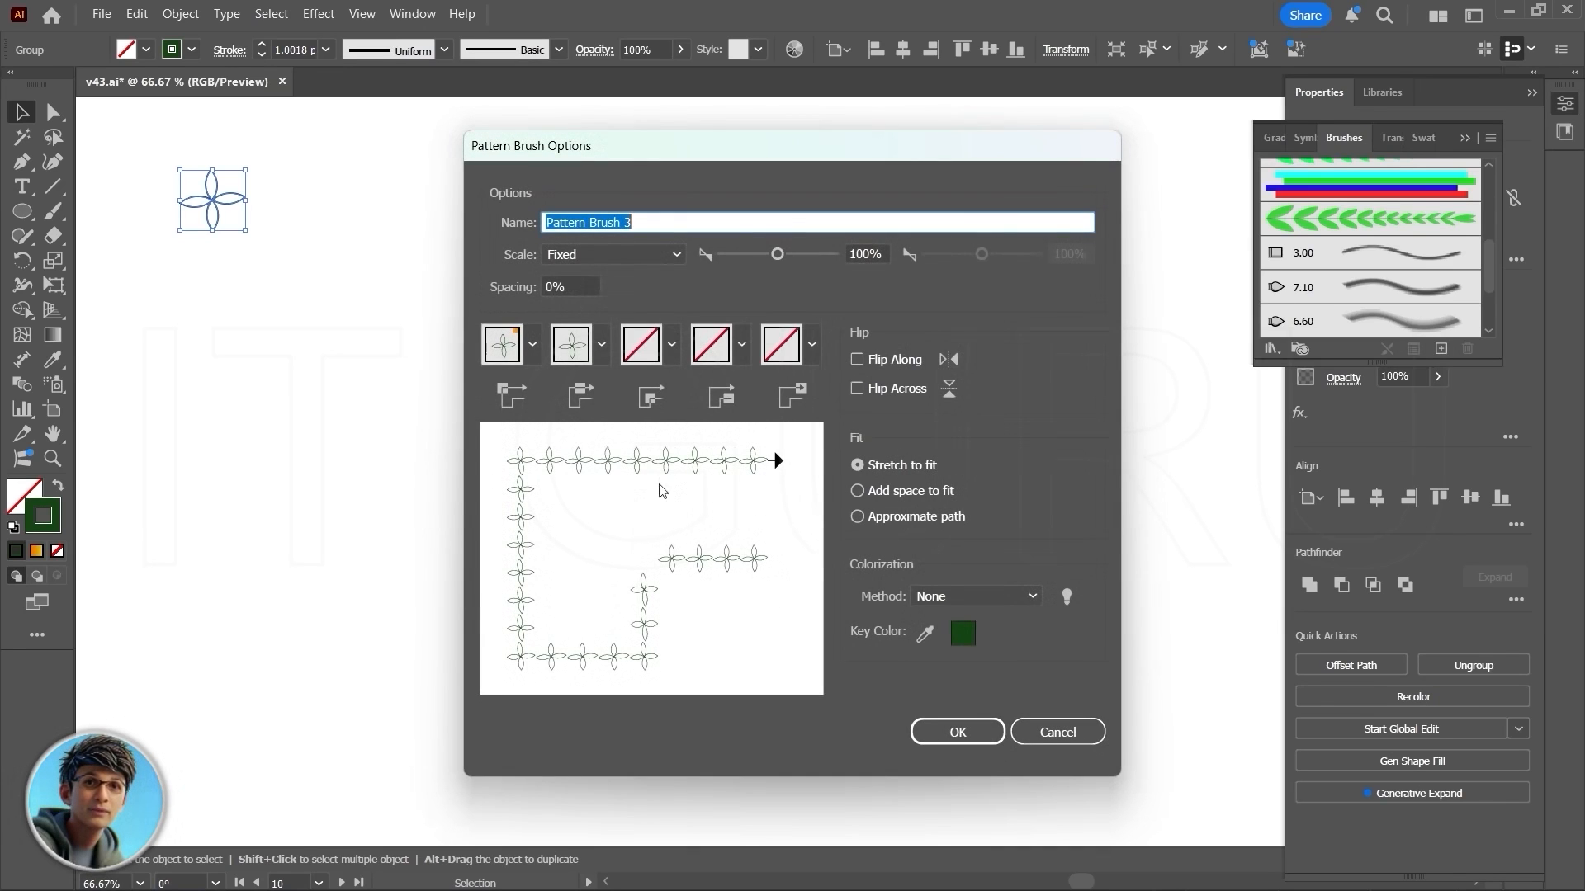
Step: Try the Auto-Centered corner tile and the Jive side tile, and set the side tile back to Original
click(532, 346)
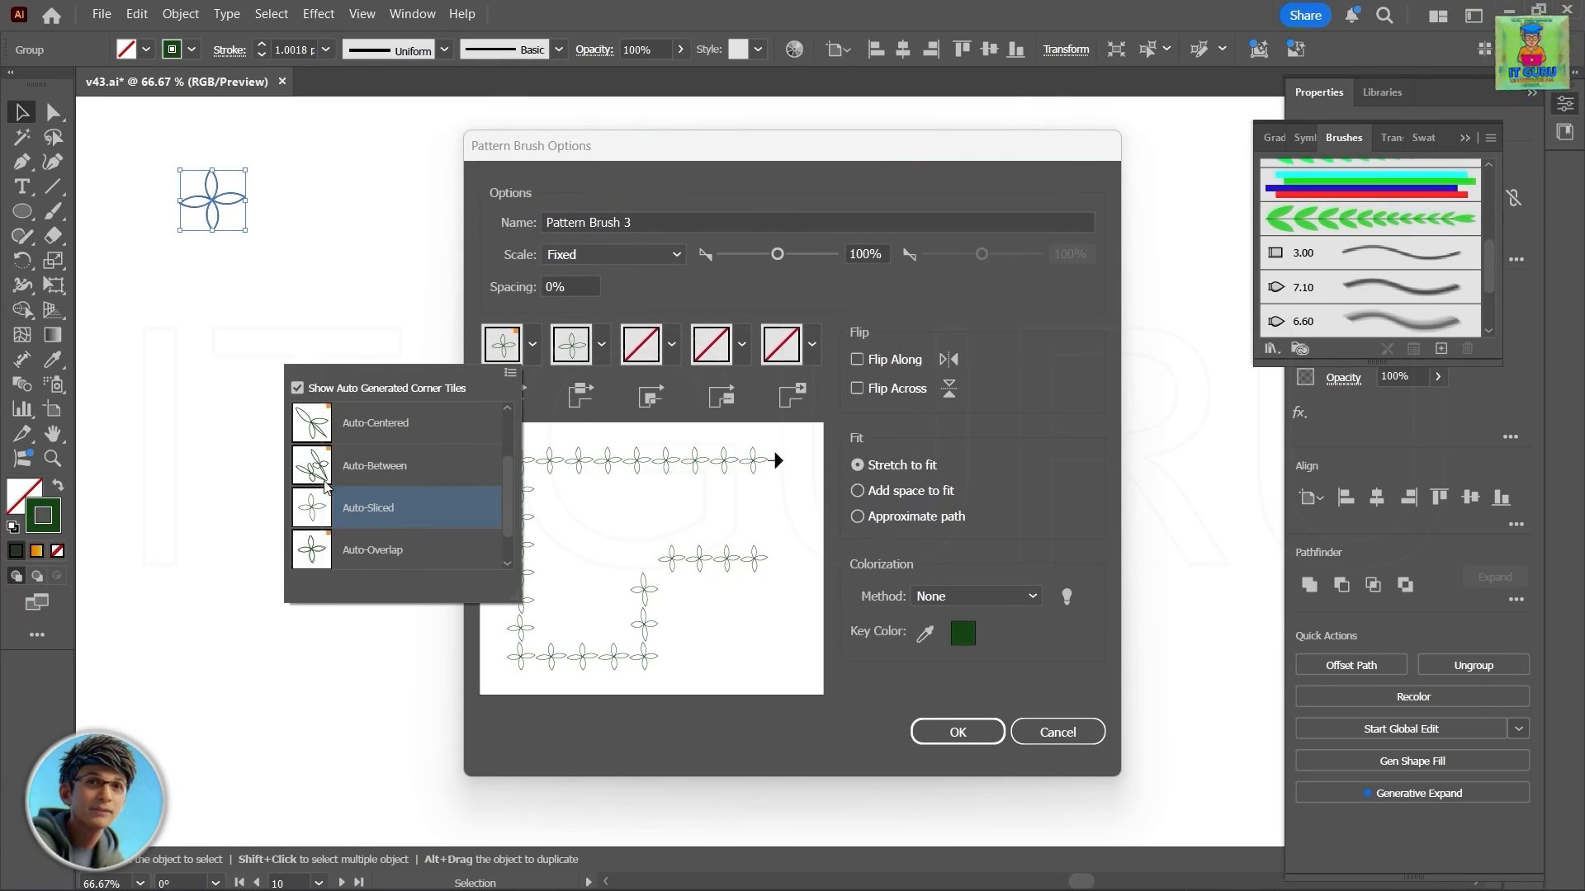
click(313, 426)
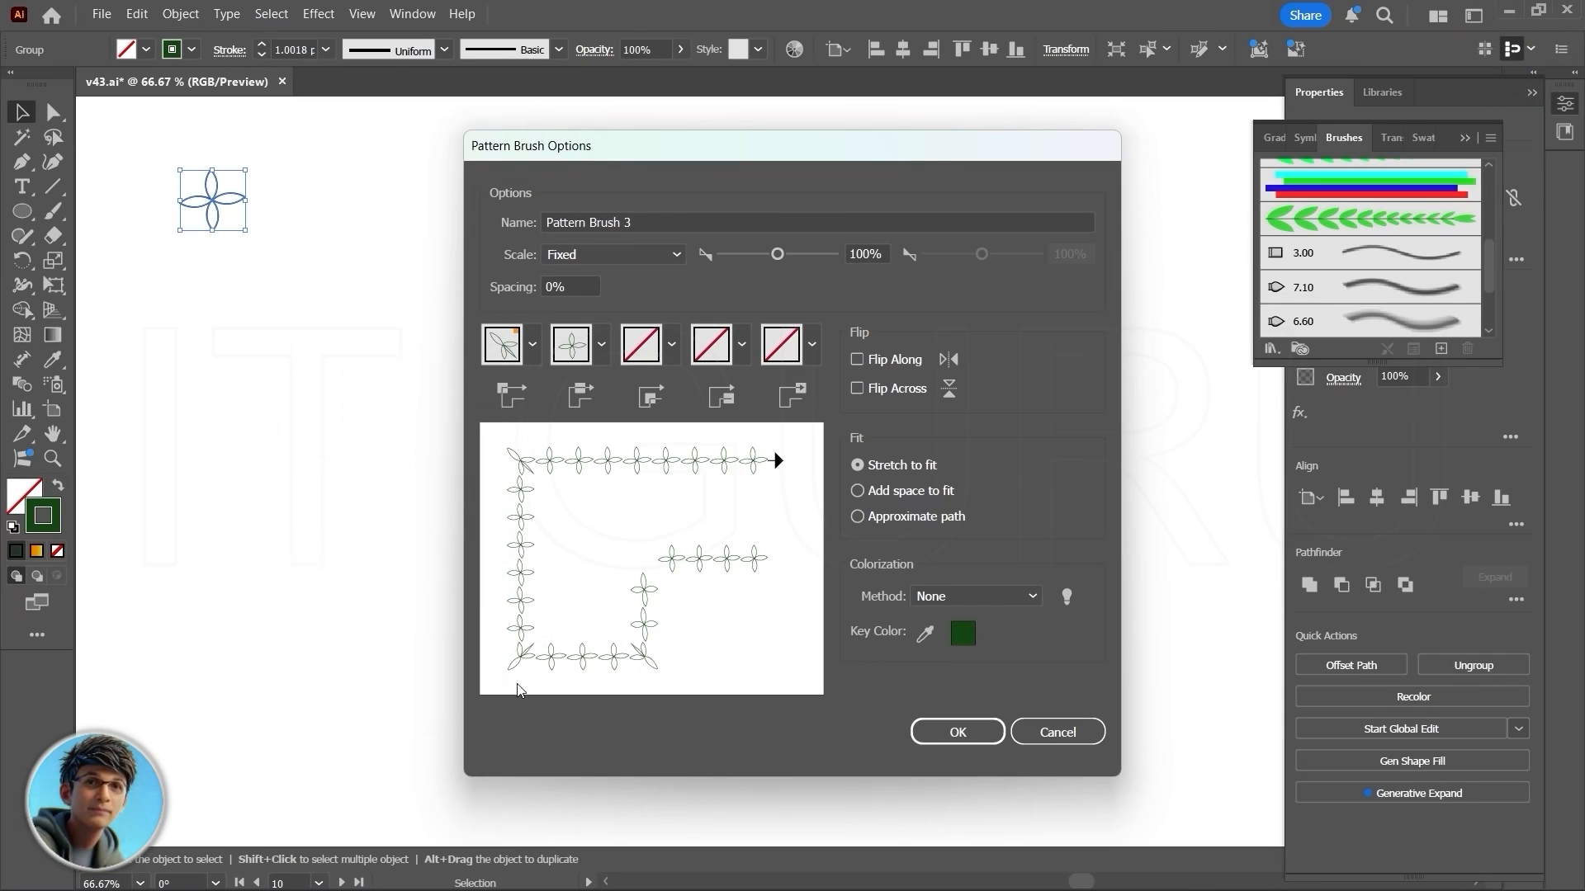
click(602, 344)
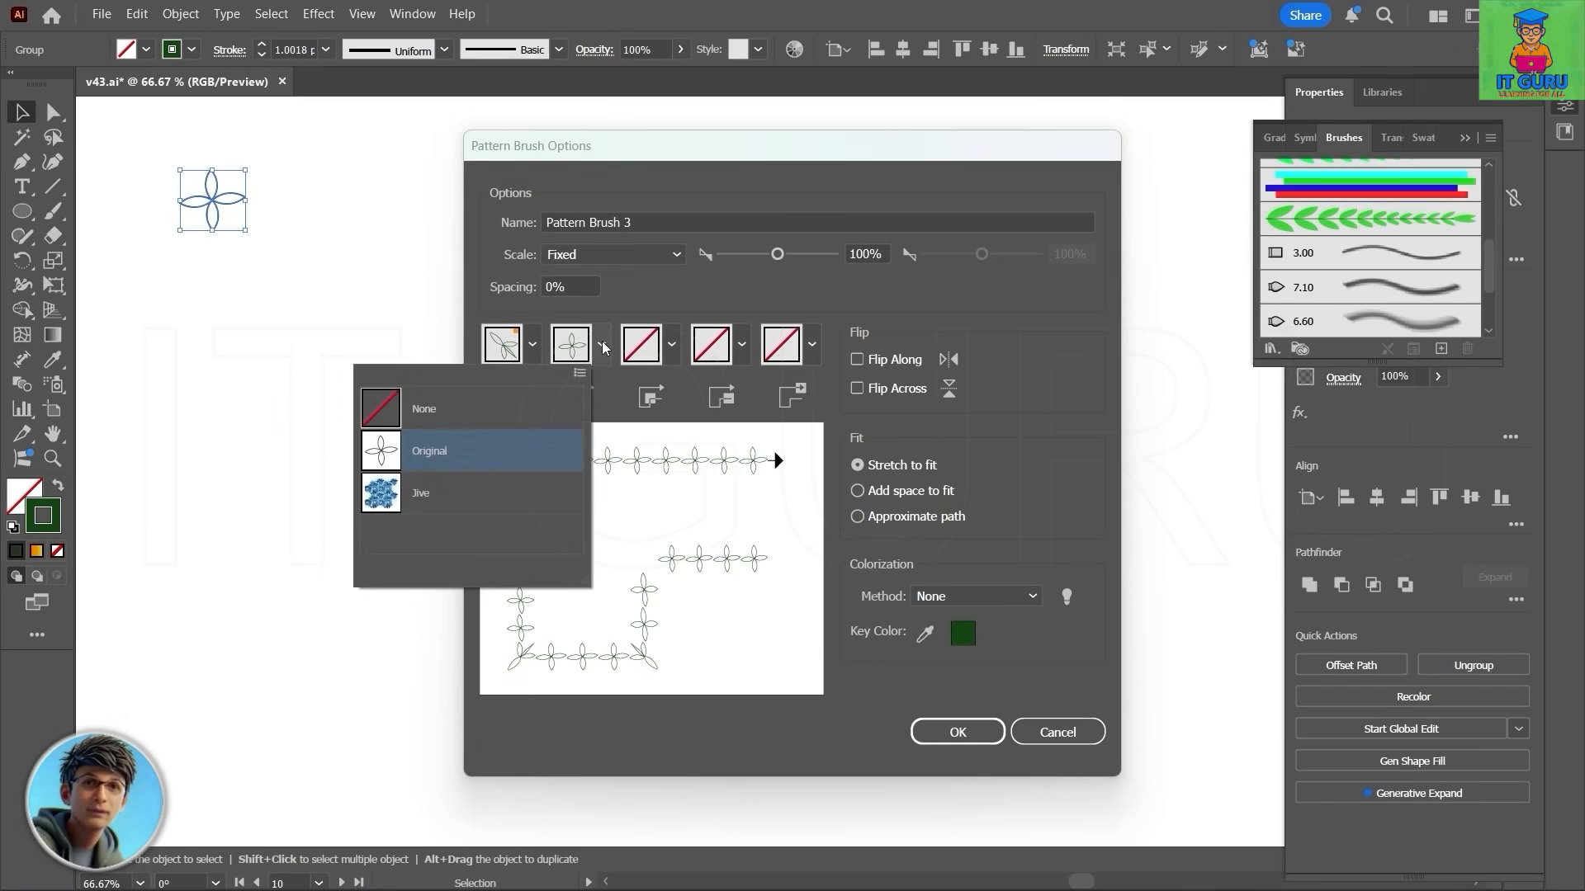
click(391, 505)
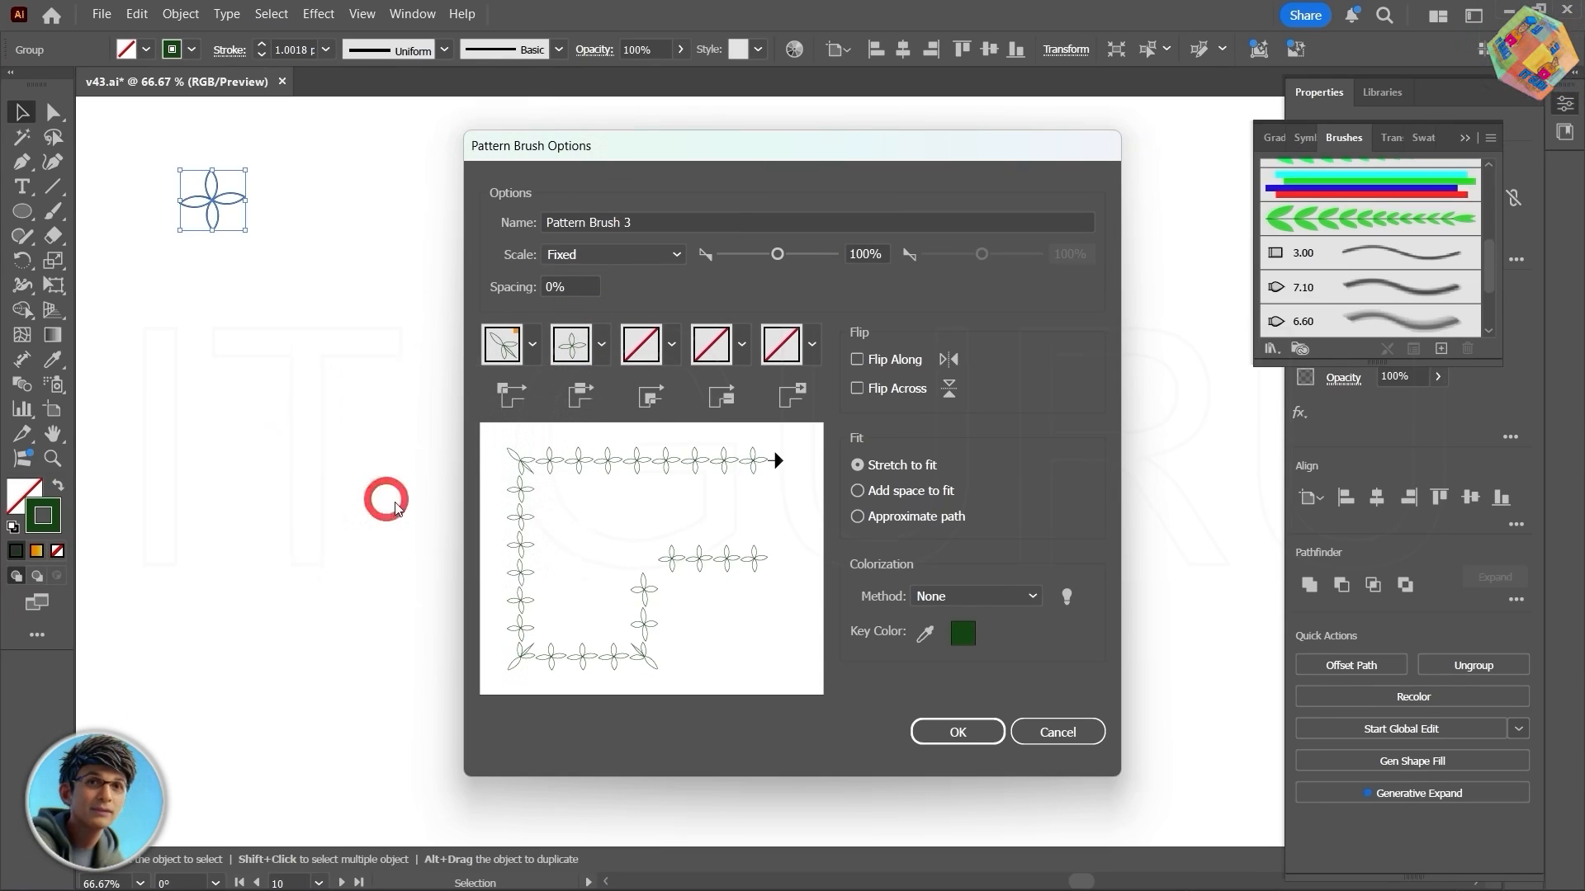
click(601, 344)
click(371, 448)
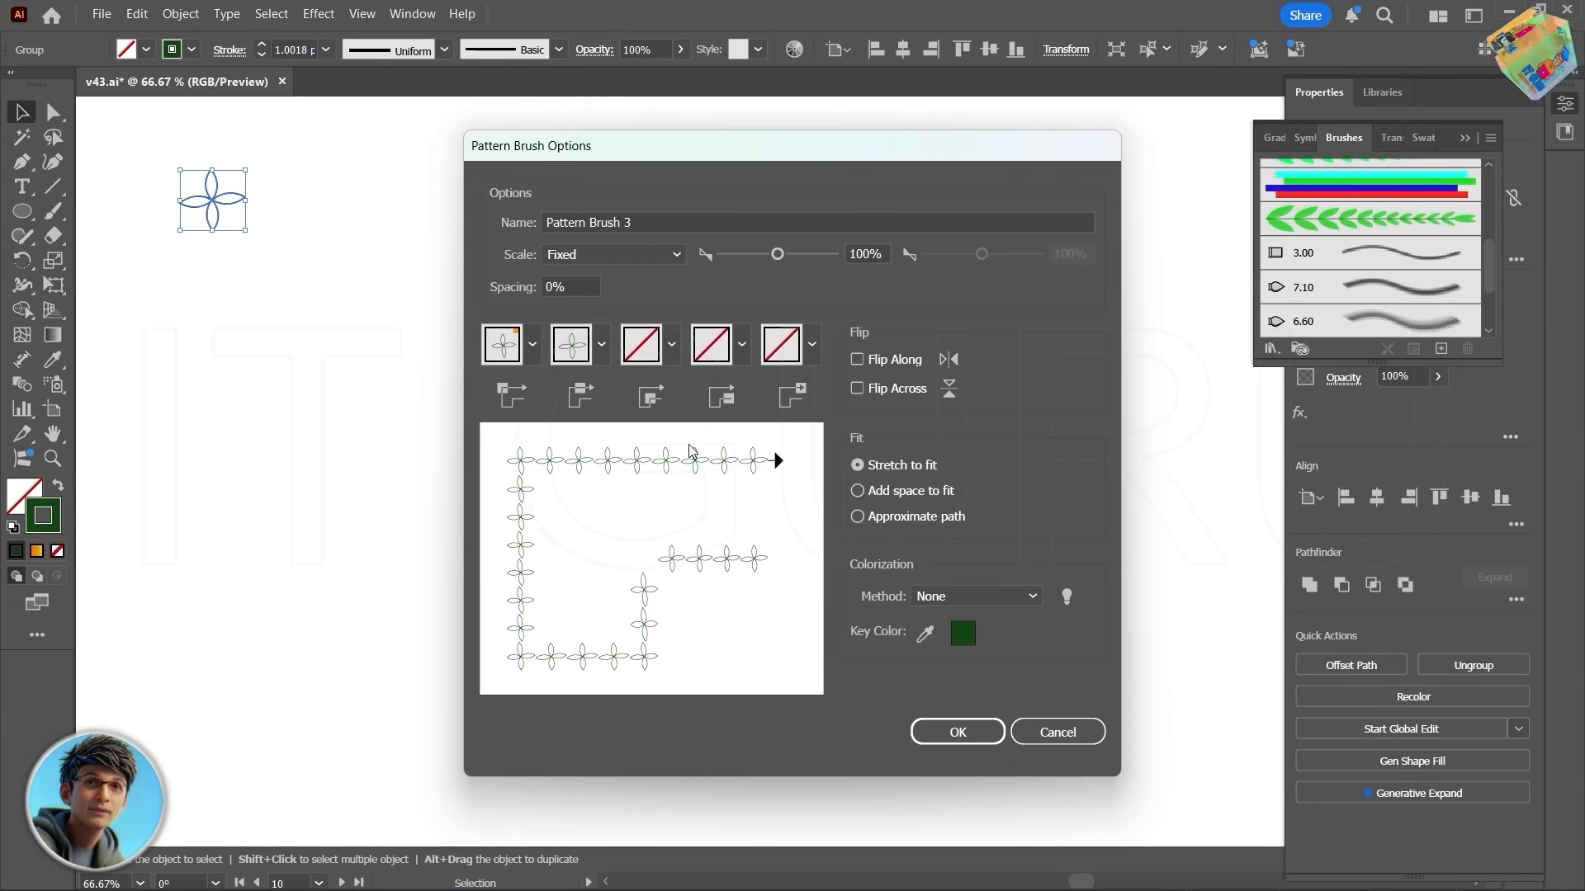
Step: Set the pattern brush scale to 361% with Fixed scaling and create the brush
drag(777, 256, 799, 258)
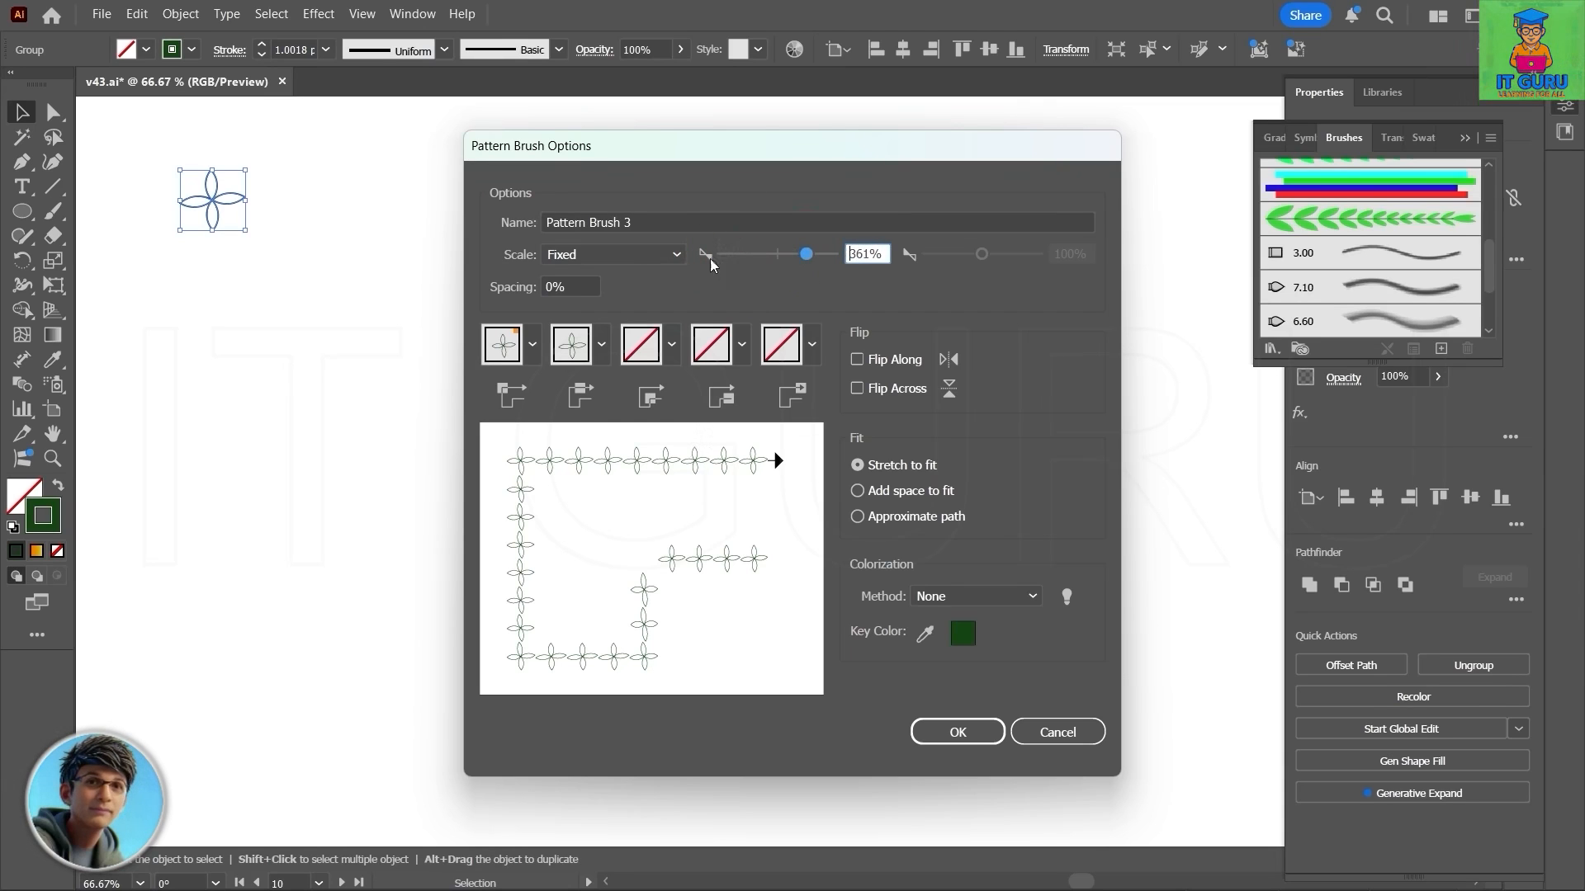
click(676, 254)
click(614, 262)
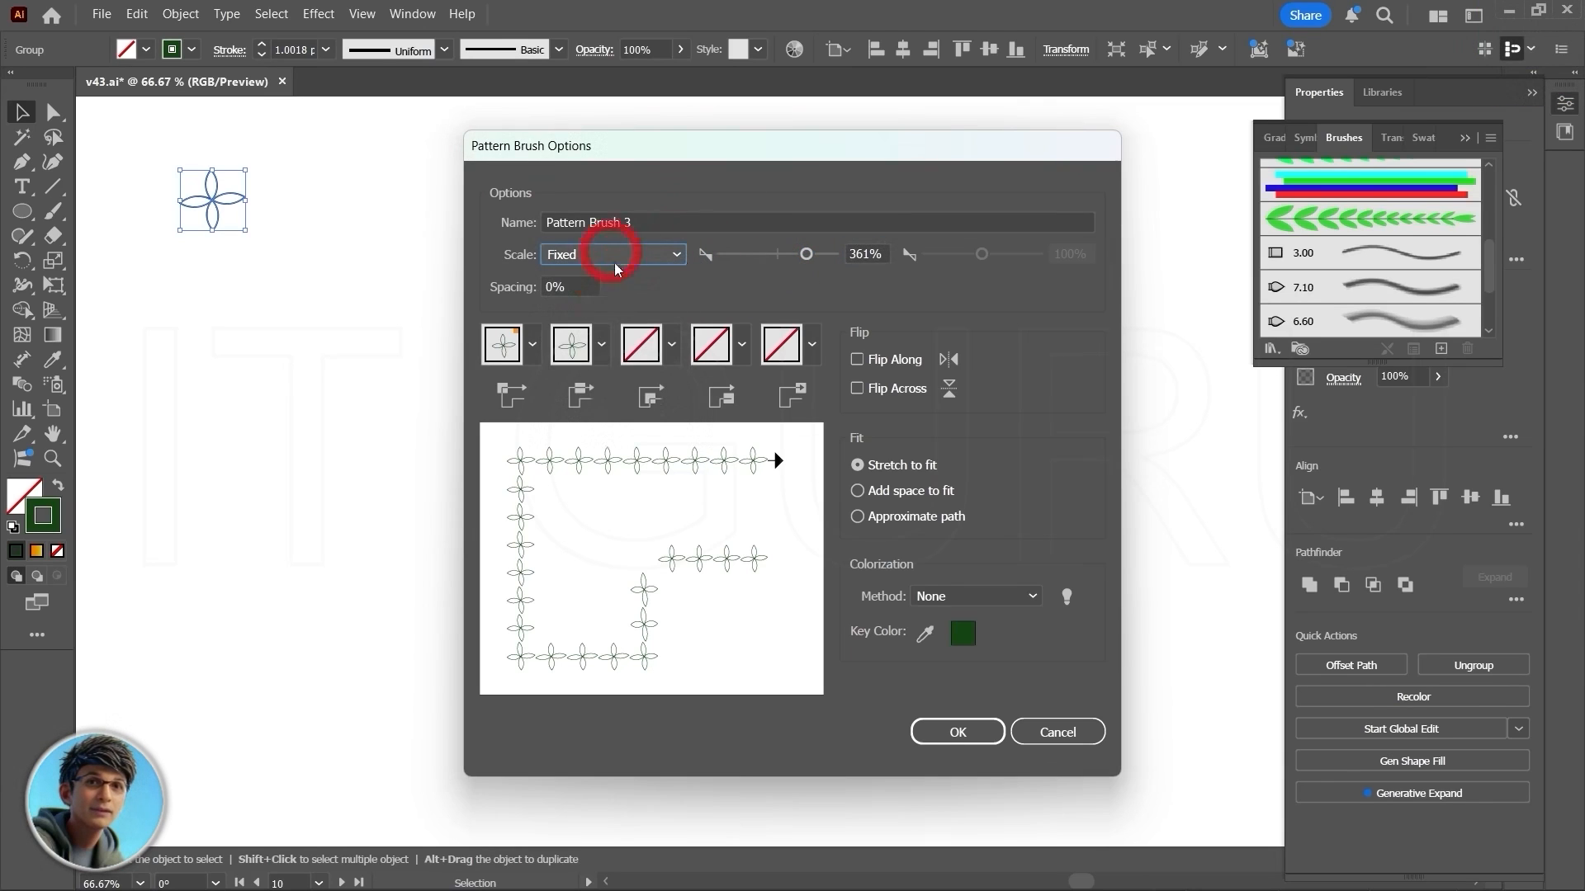
click(957, 733)
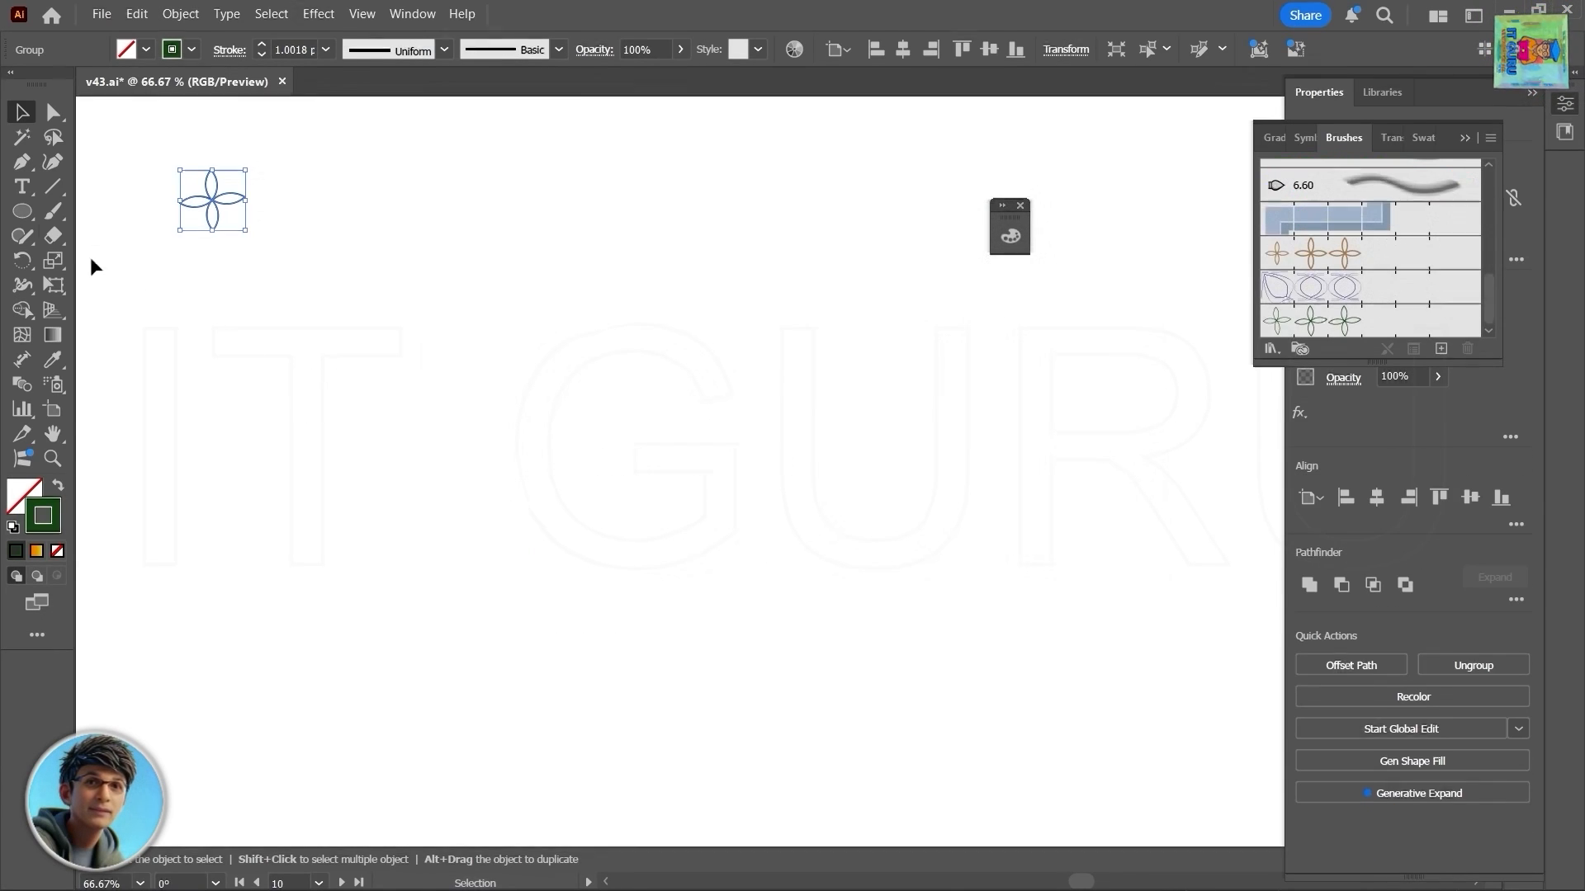
Step: Draw a circle below the small flower and apply the new green flower pattern brush to it
click(22, 212)
drag(269, 305, 585, 627)
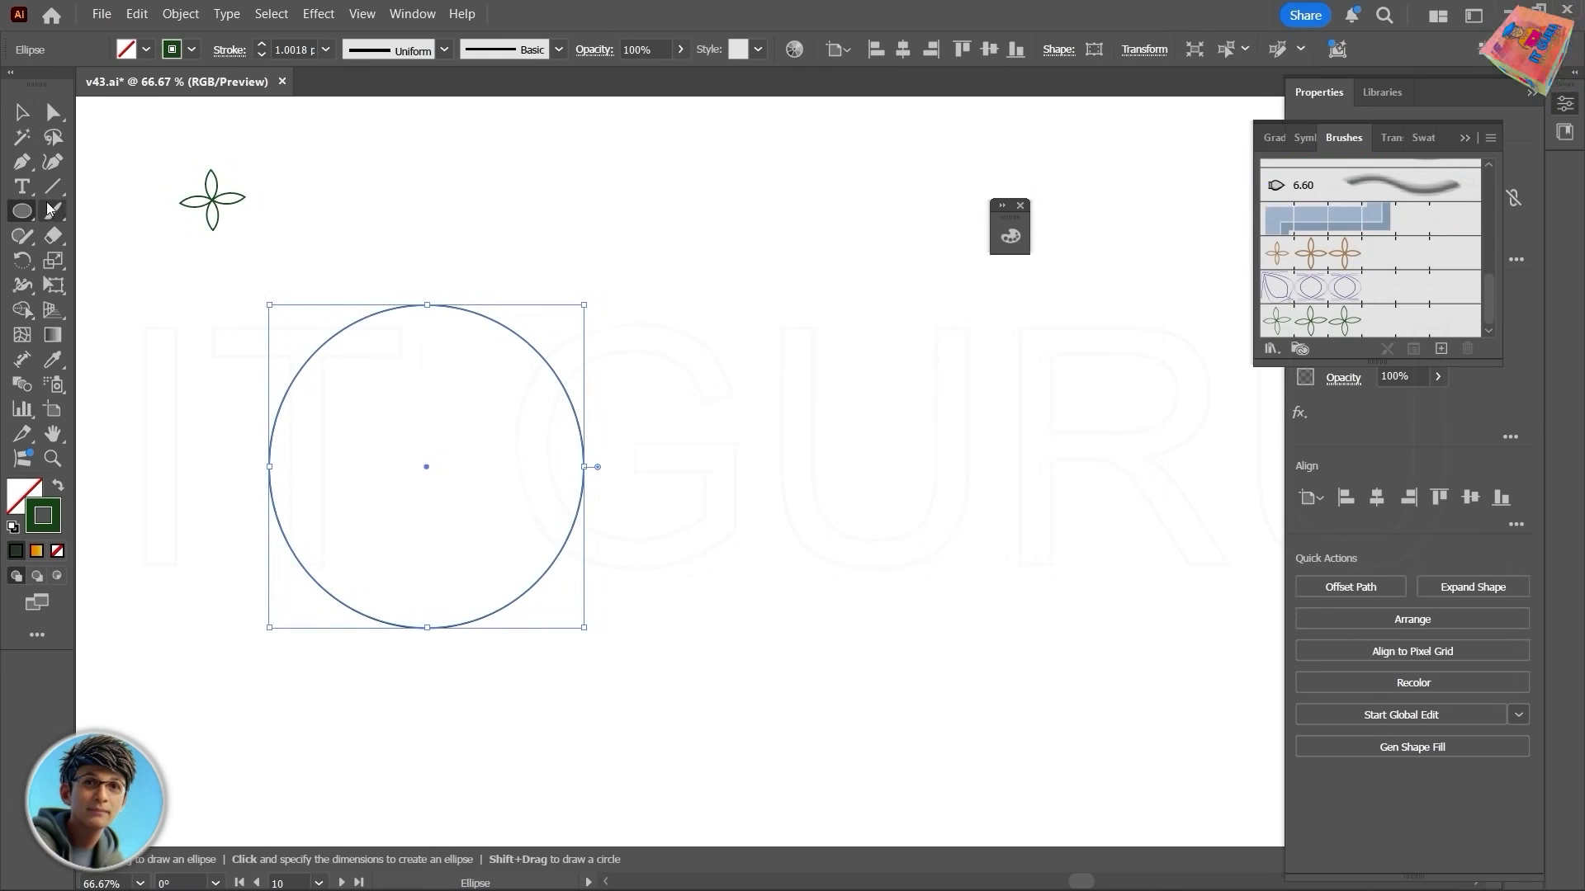
click(22, 112)
click(1306, 325)
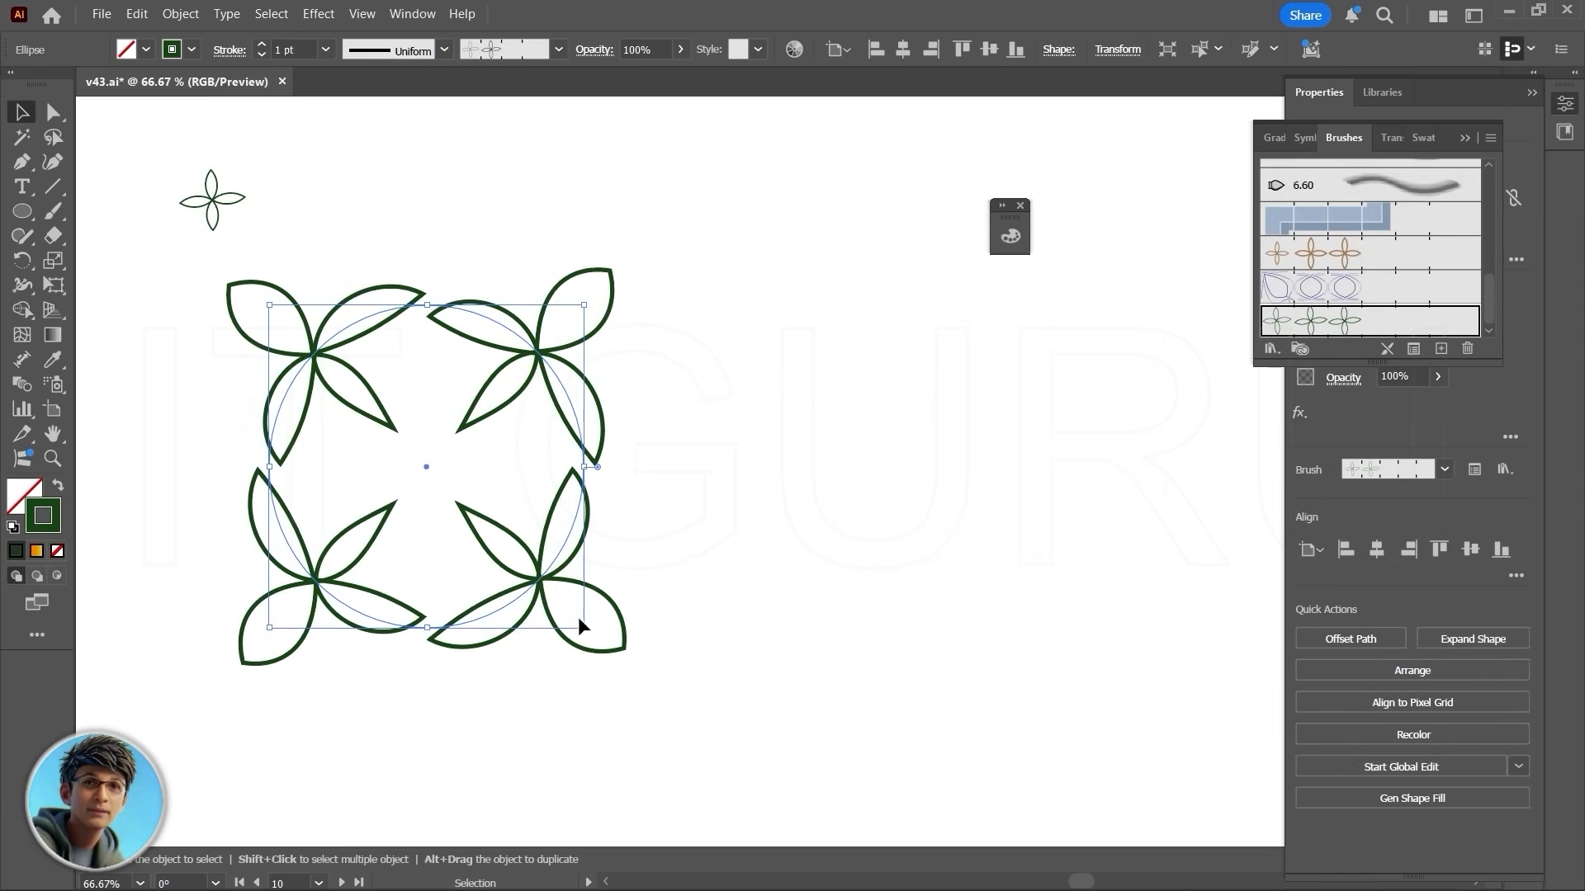
Step: Stretch the brushed circle into a wide ellipse and delete it
mouse_move(585, 629)
mouse_down()
mouse_move(383, 396)
mouse_move(817, 707)
mouse_move(421, 383)
mouse_move(375, 417)
mouse_move(306, 326)
mouse_move(421, 475)
mouse_move(661, 676)
mouse_move(718, 648)
mouse_move(778, 672)
mouse_move(400, 472)
mouse_move(661, 611)
mouse_move(956, 567)
mouse_up()
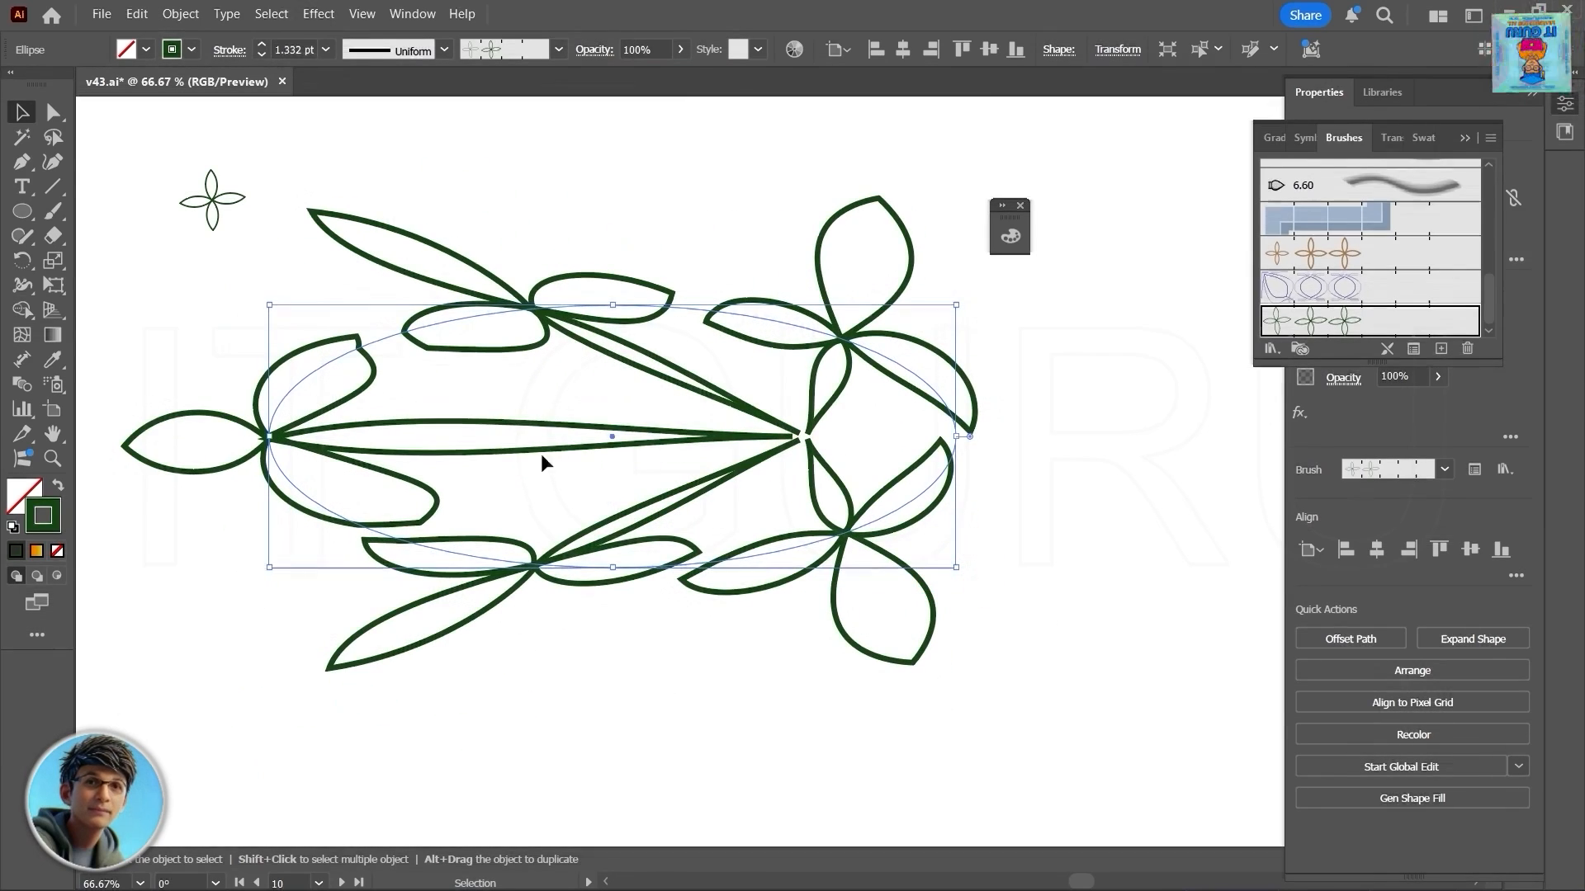
key(Delete)
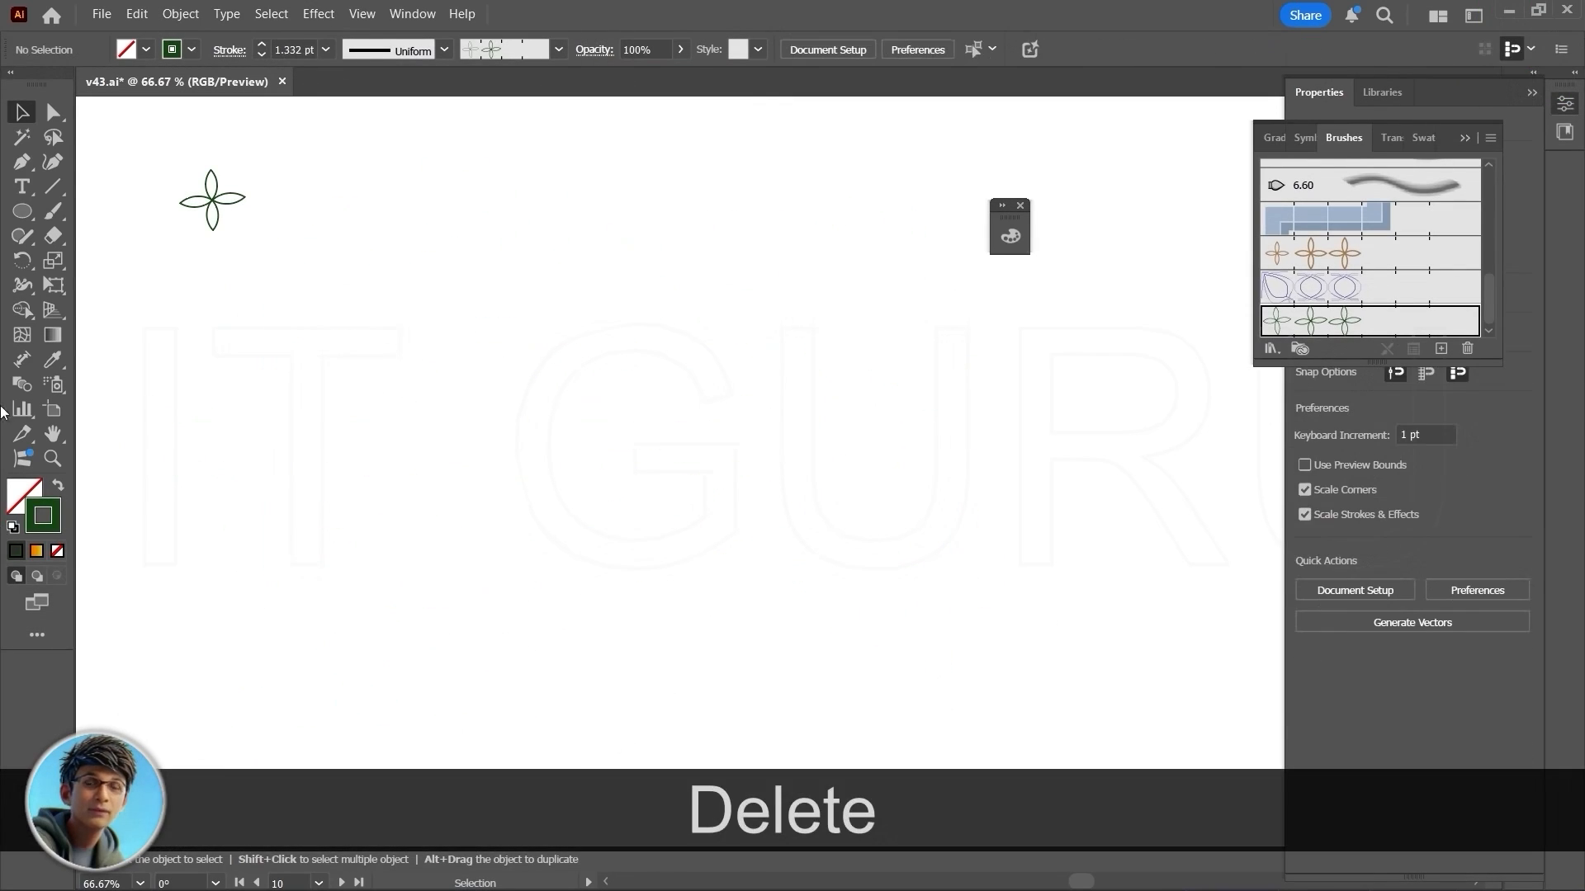
Step: Draw a large rectangle below the small flower and apply the green flower pattern brush to its outline
key(m)
mouse_move(268, 277)
mouse_down()
mouse_move(285, 363)
mouse_move(817, 757)
mouse_move(856, 805)
mouse_up()
click(1311, 321)
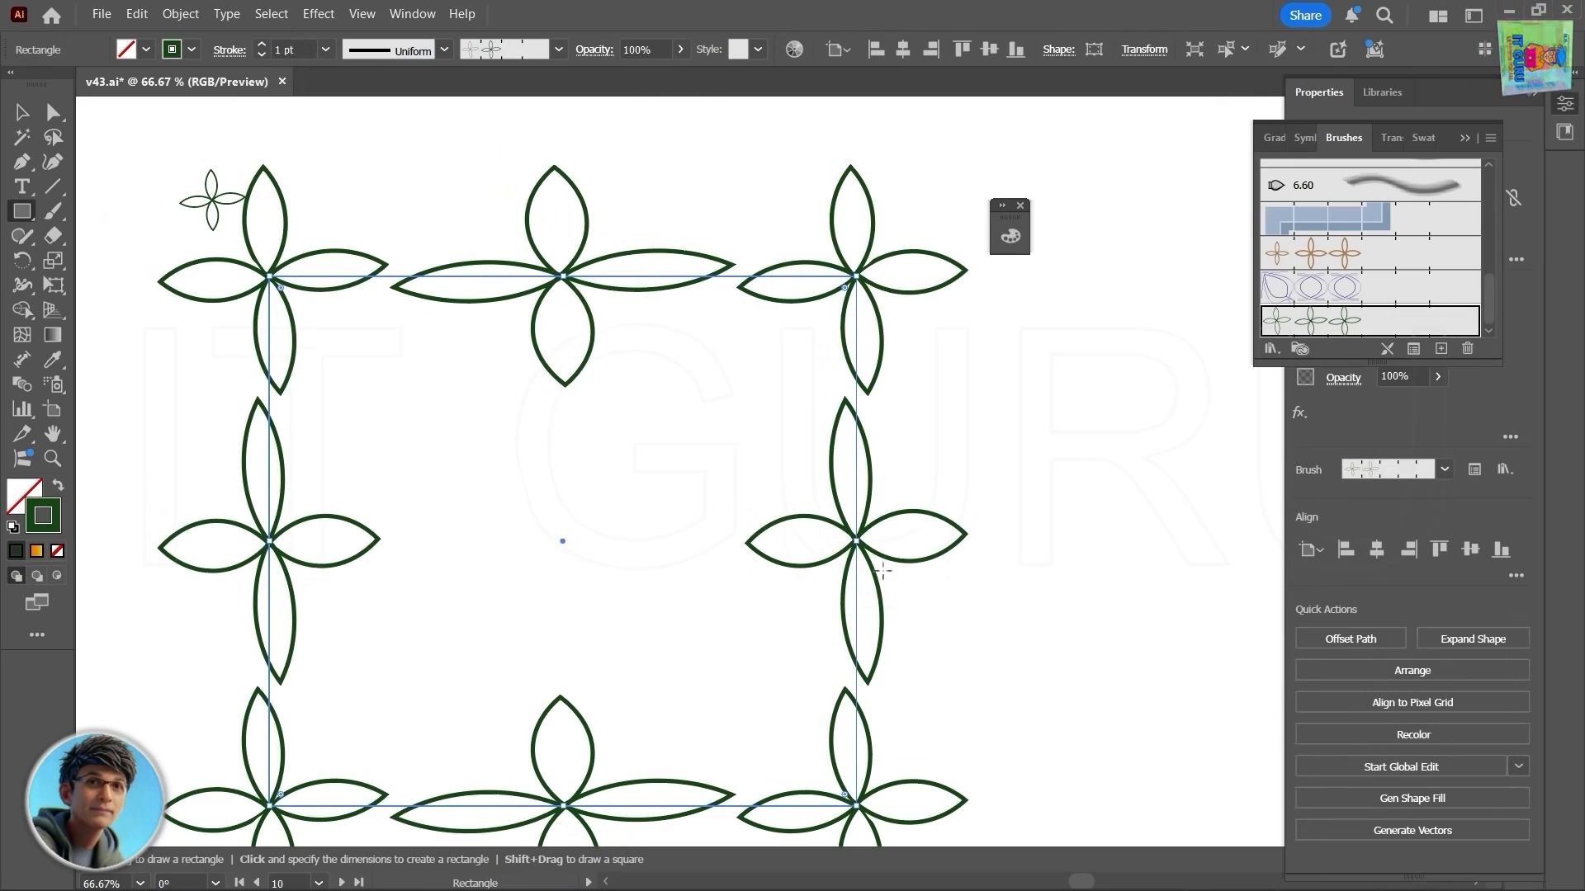
Step: Shrink the flower-bordered rectangle and delete it
mouse_move(853, 281)
mouse_down()
mouse_move(771, 285)
mouse_move(438, 498)
mouse_move(386, 696)
mouse_up()
click(467, 693)
key(Escape)
key(v)
key(Delete)
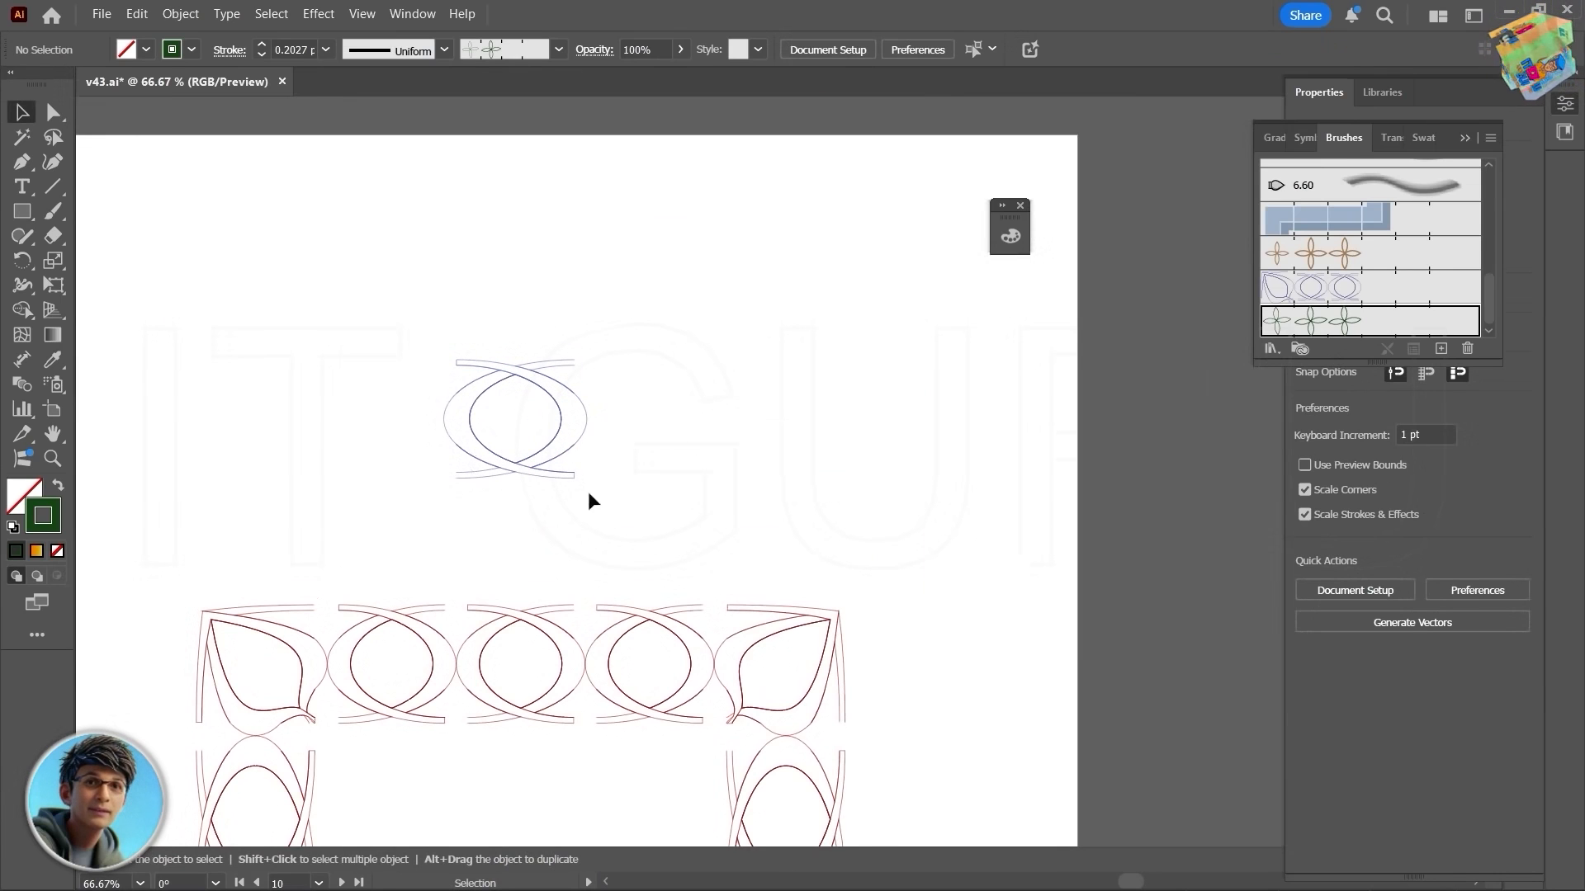
Step: Delete the small green flower group from the practice artboard
drag(601, 576, 695, 266)
drag(705, 518, 631, 494)
drag(611, 425, 654, 644)
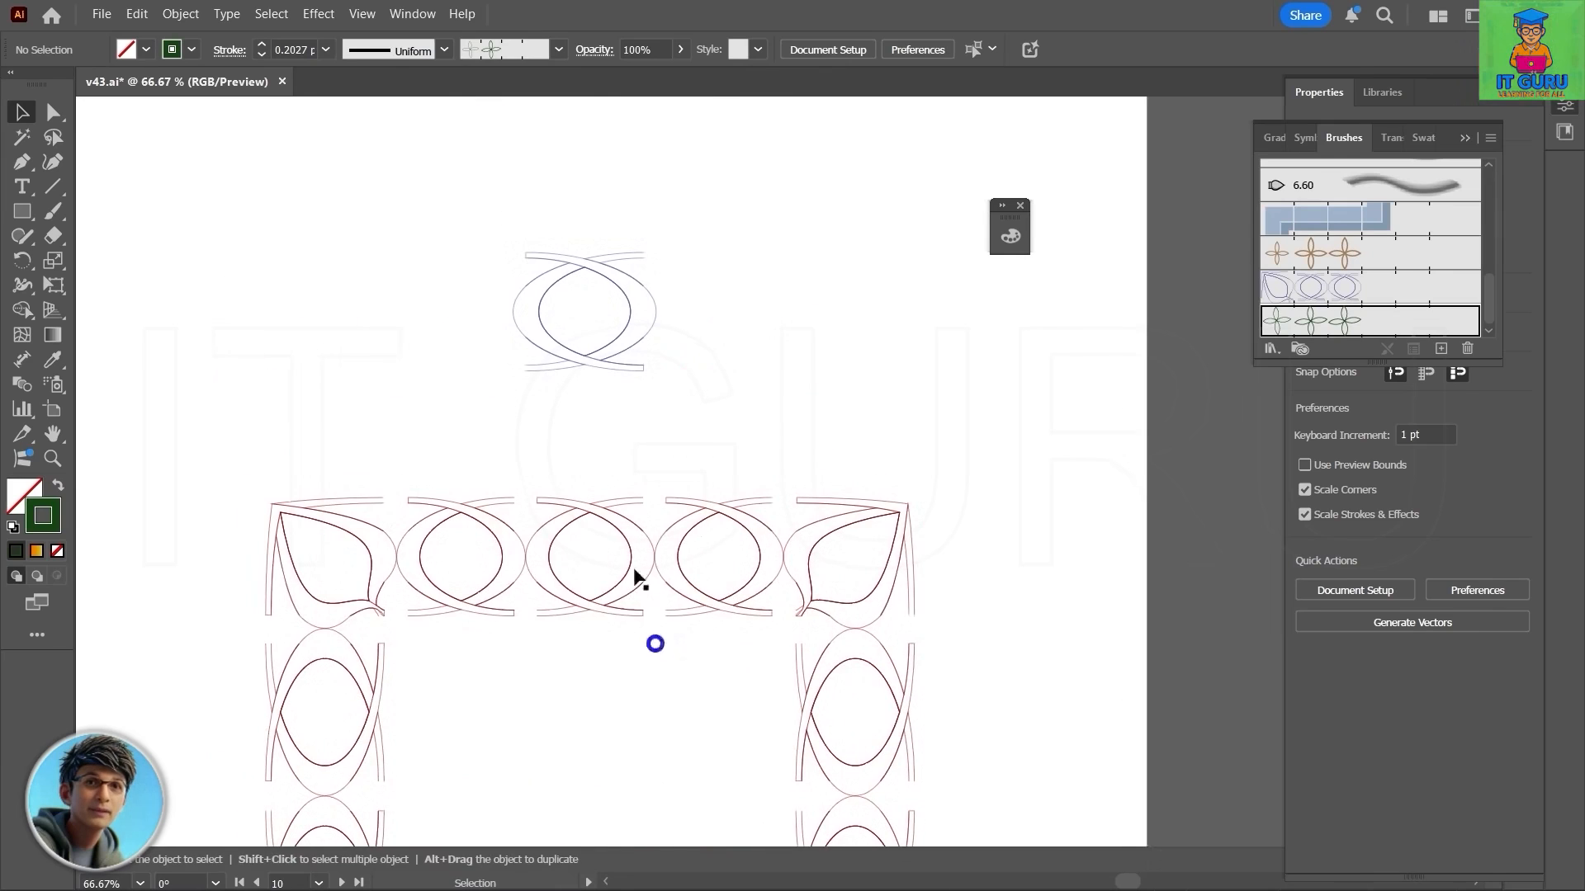
drag(597, 718, 759, 172)
drag(577, 657, 1026, 163)
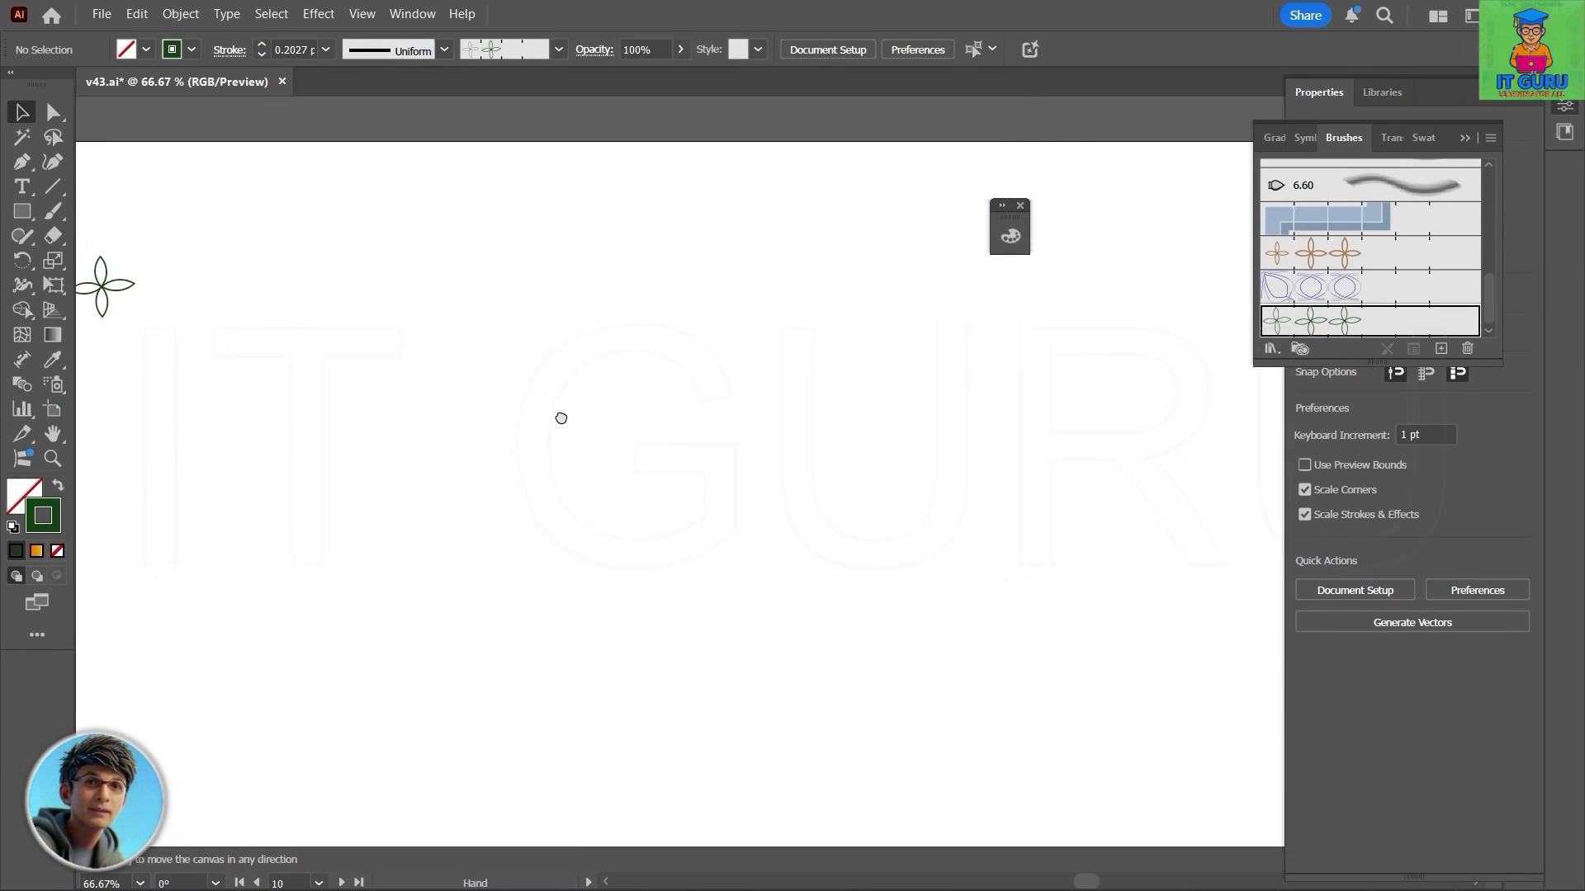
drag(560, 418, 750, 418)
drag(176, 342, 176, 343)
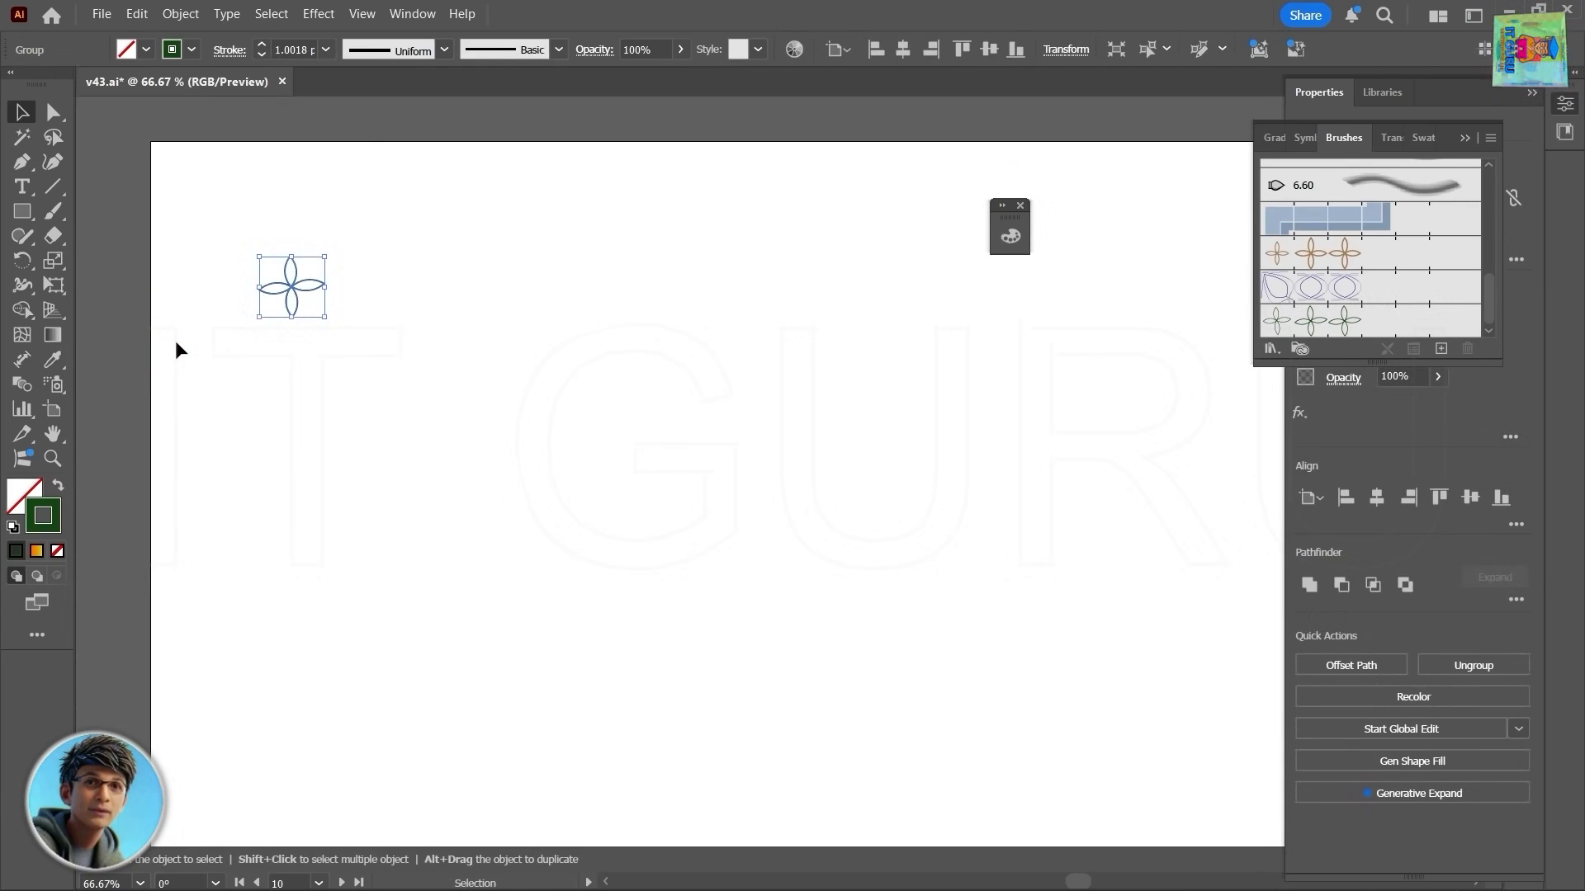
key(Delete)
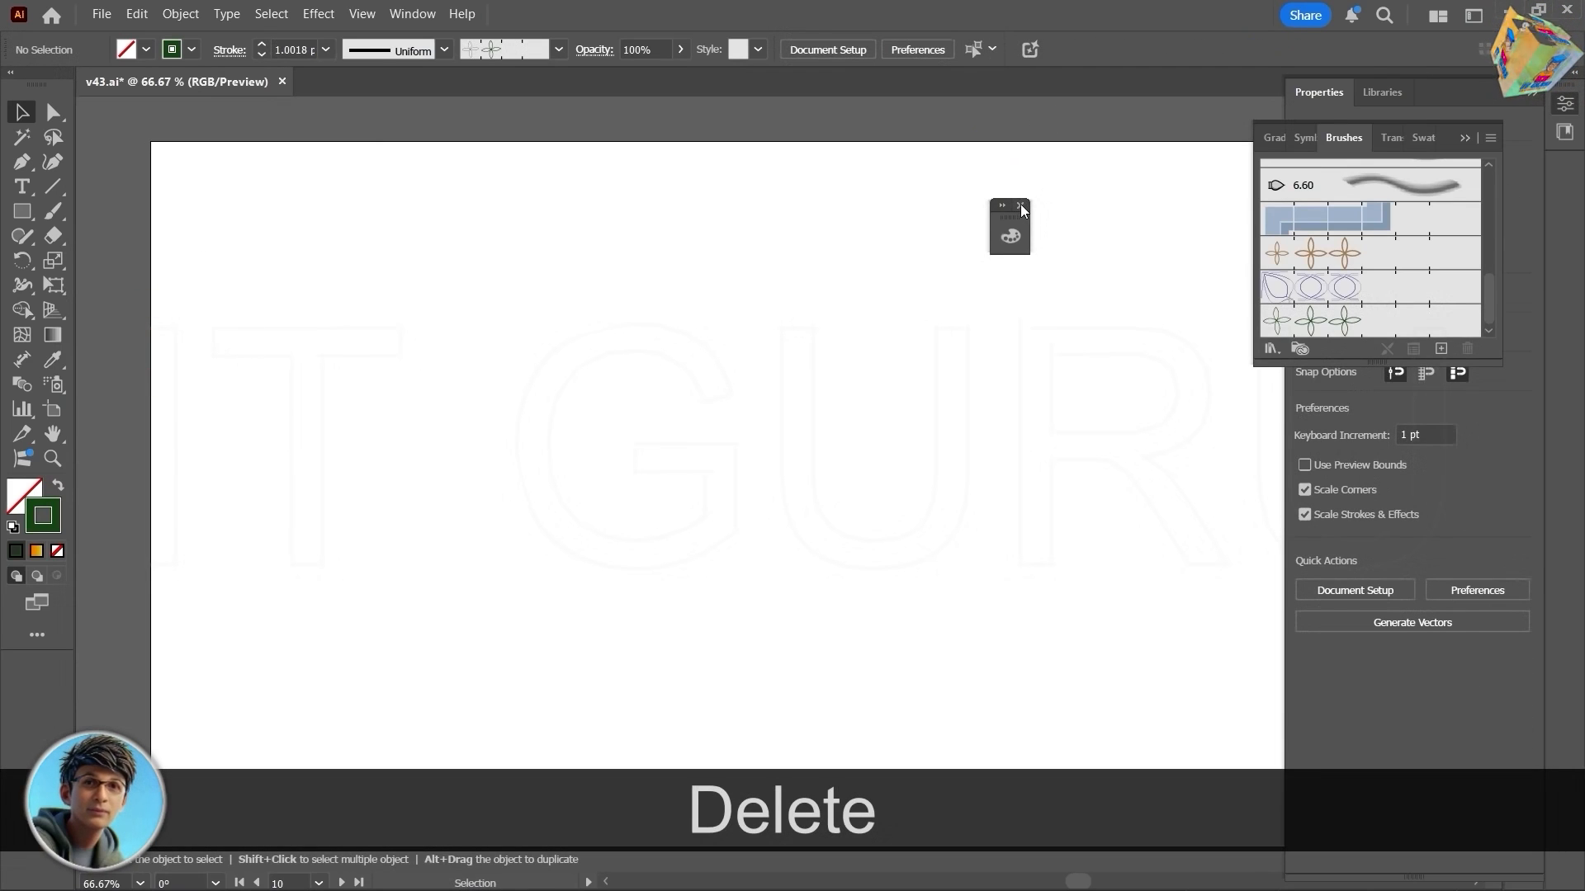
Step: Close the floating library panel, draw a circle on the empty artboard and flatten it into an ellipse about 155 pt high
click(1021, 204)
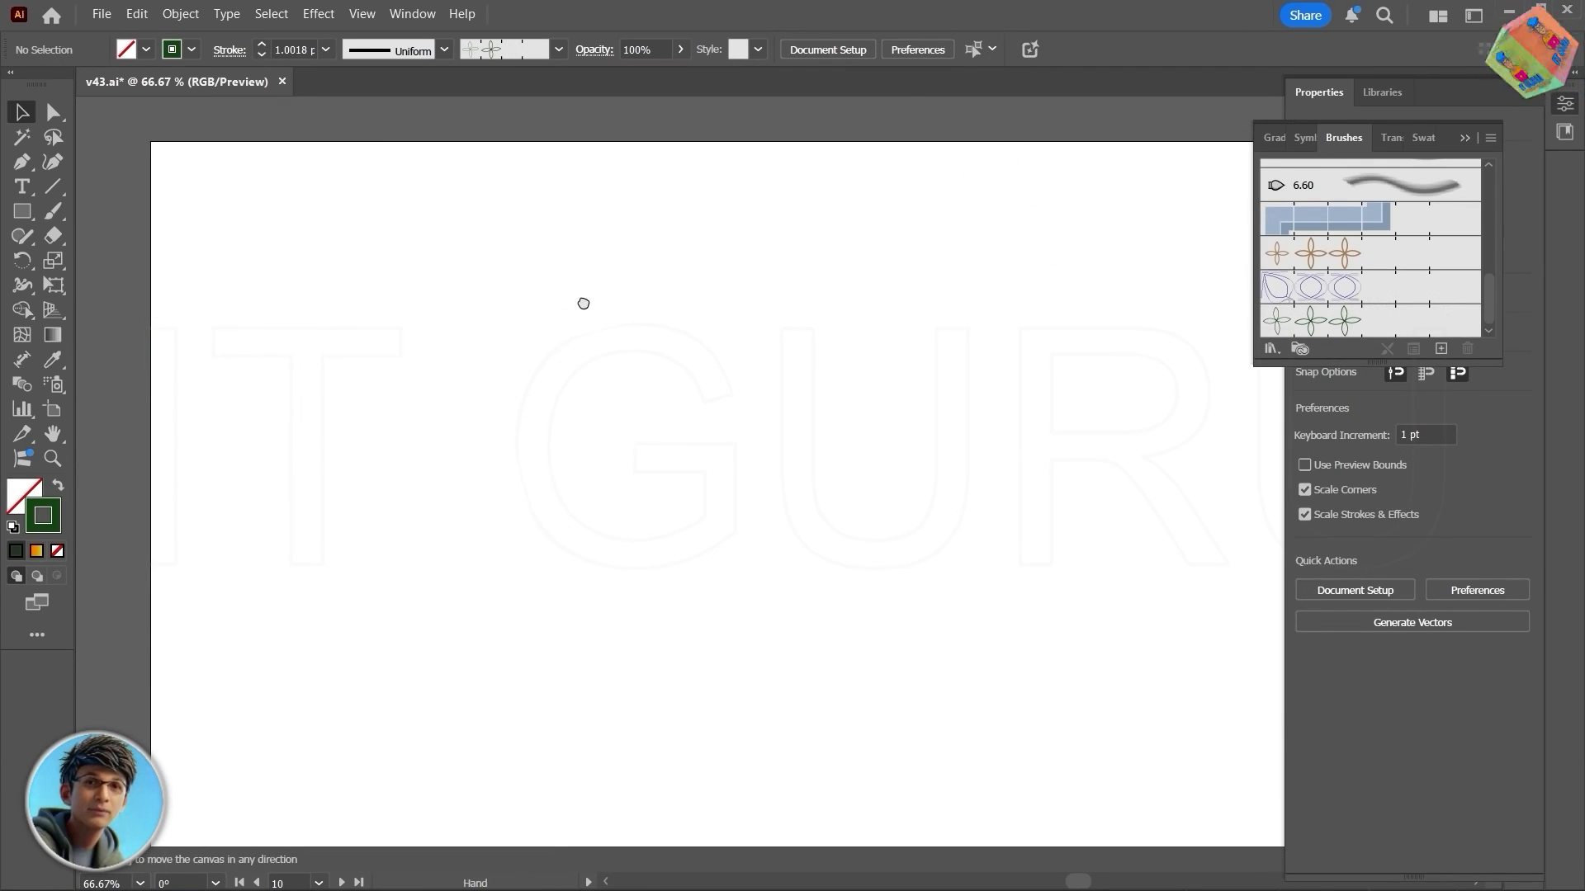
mouse_move(582, 300)
mouse_down()
mouse_move(552, 315)
mouse_move(567, 312)
mouse_up()
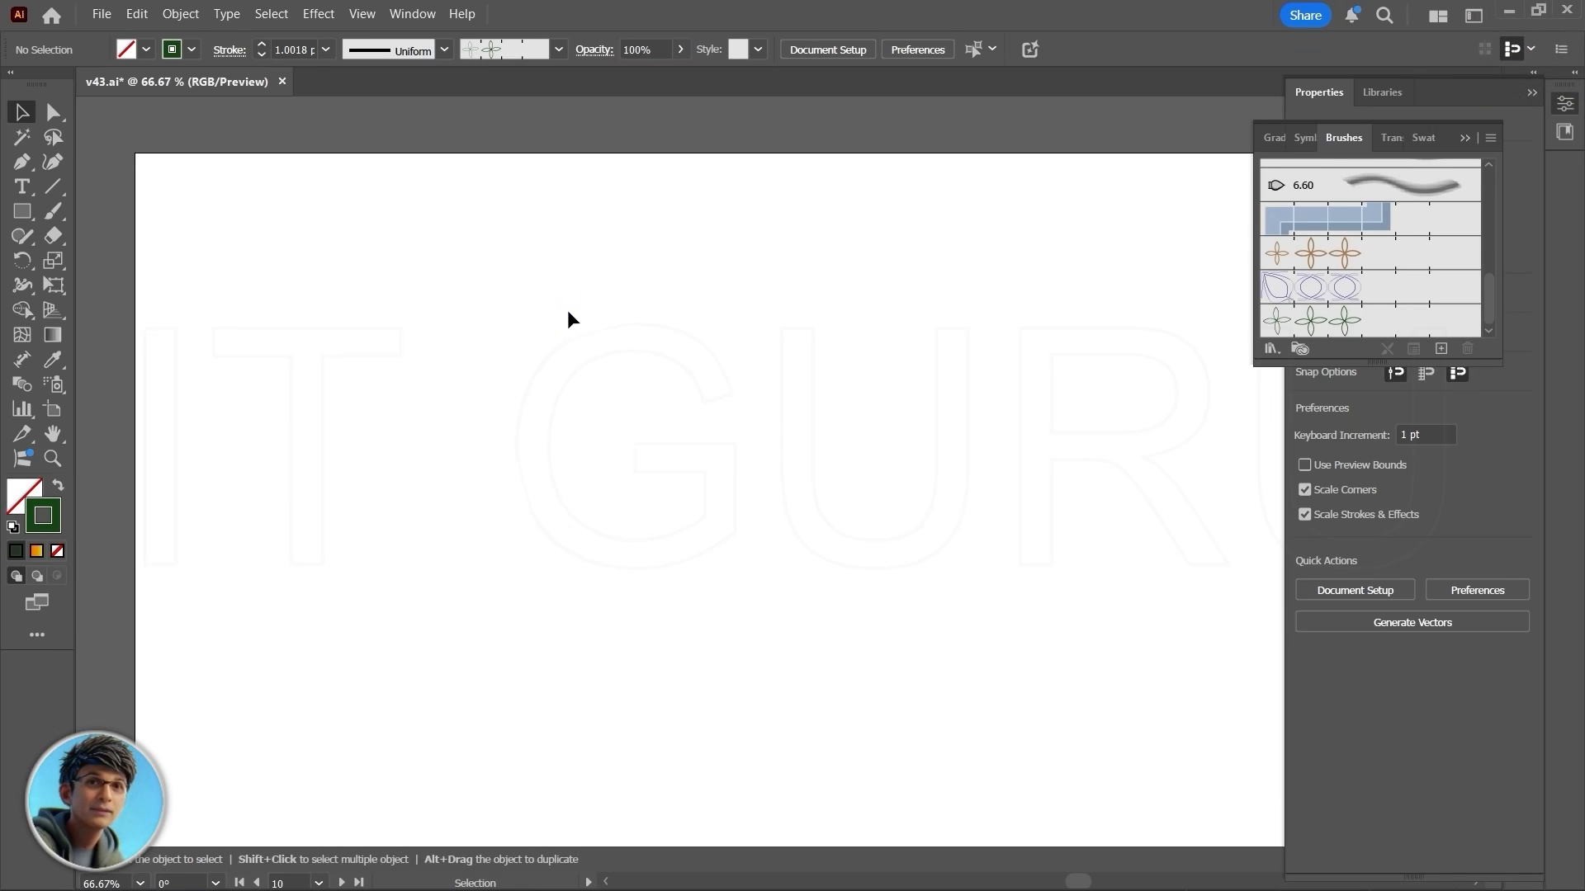
click(24, 213)
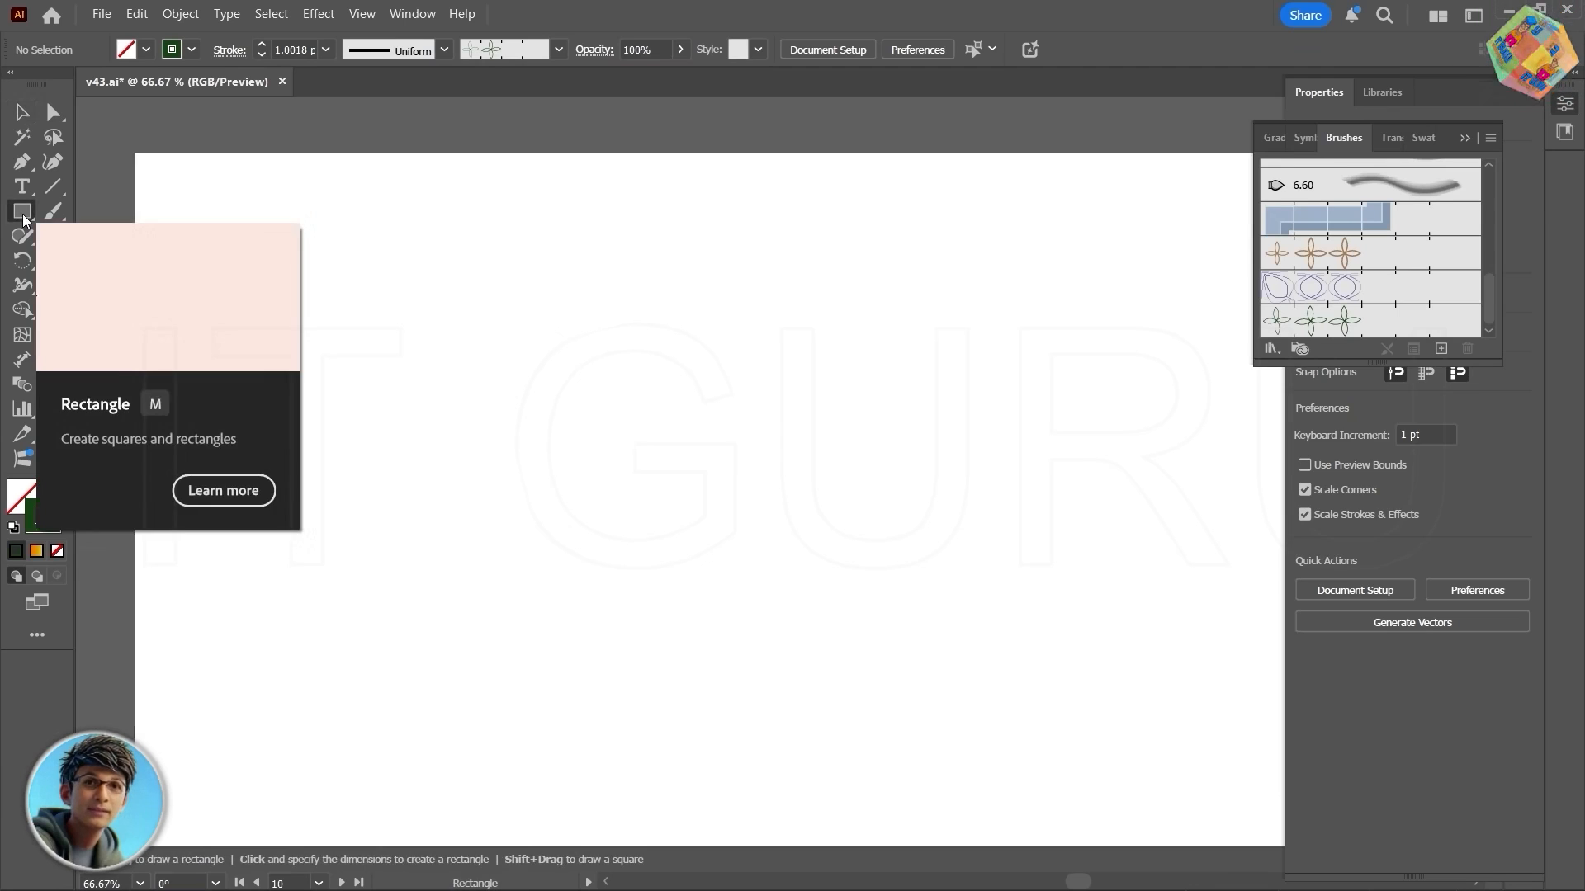
click(130, 259)
drag(368, 291, 611, 534)
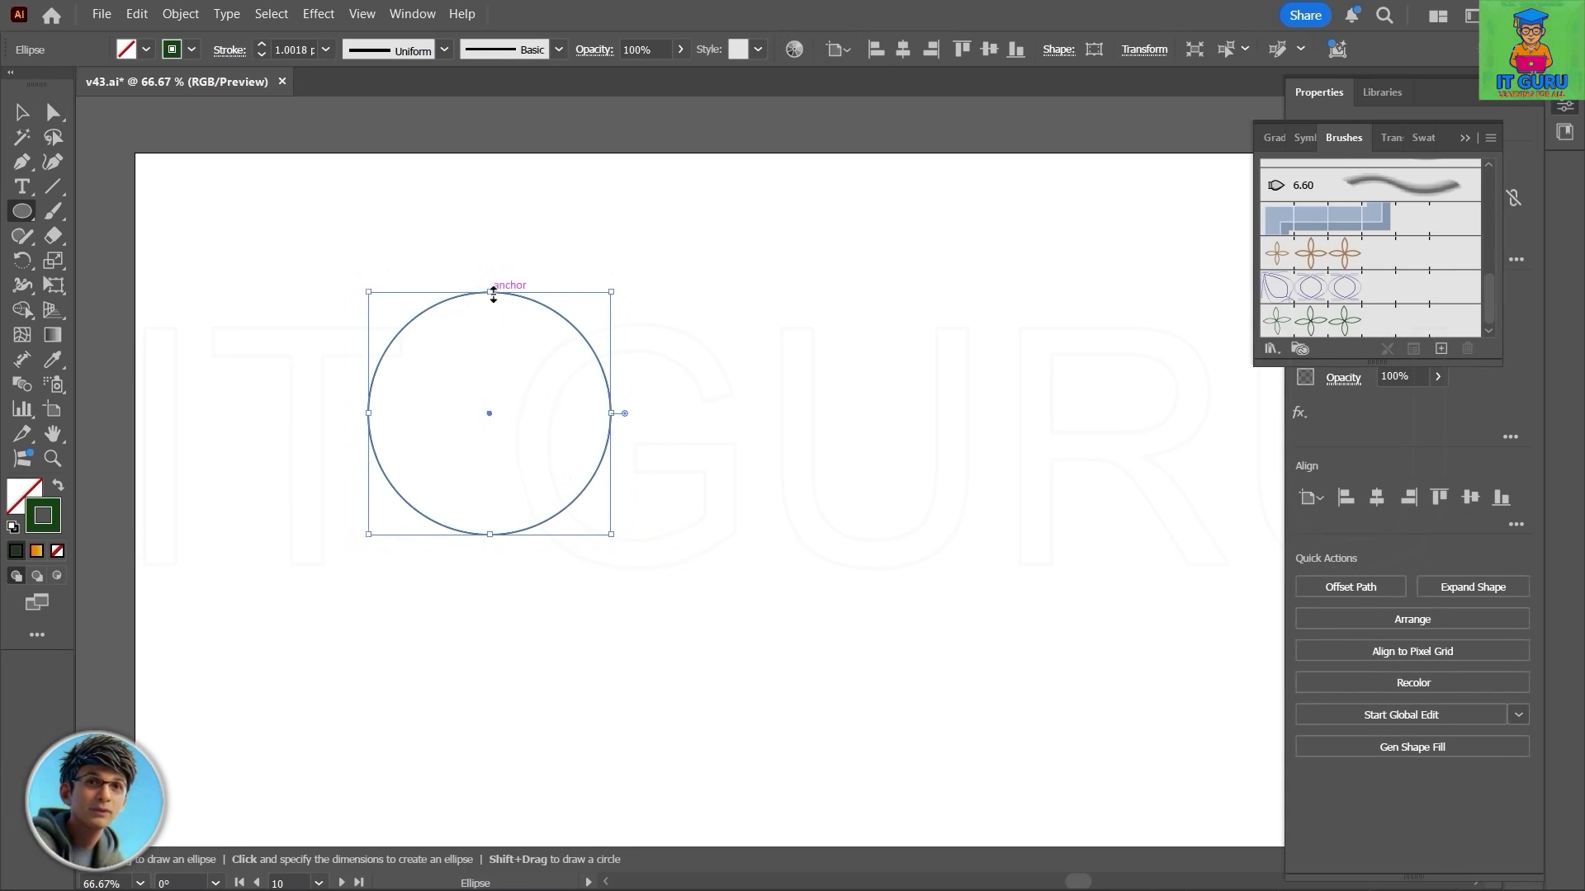
drag(493, 291, 493, 368)
Step: Delete the ellipse's right anchor point to leave a half-ellipse arc and set its stroke weight to 2 pt
key(a)
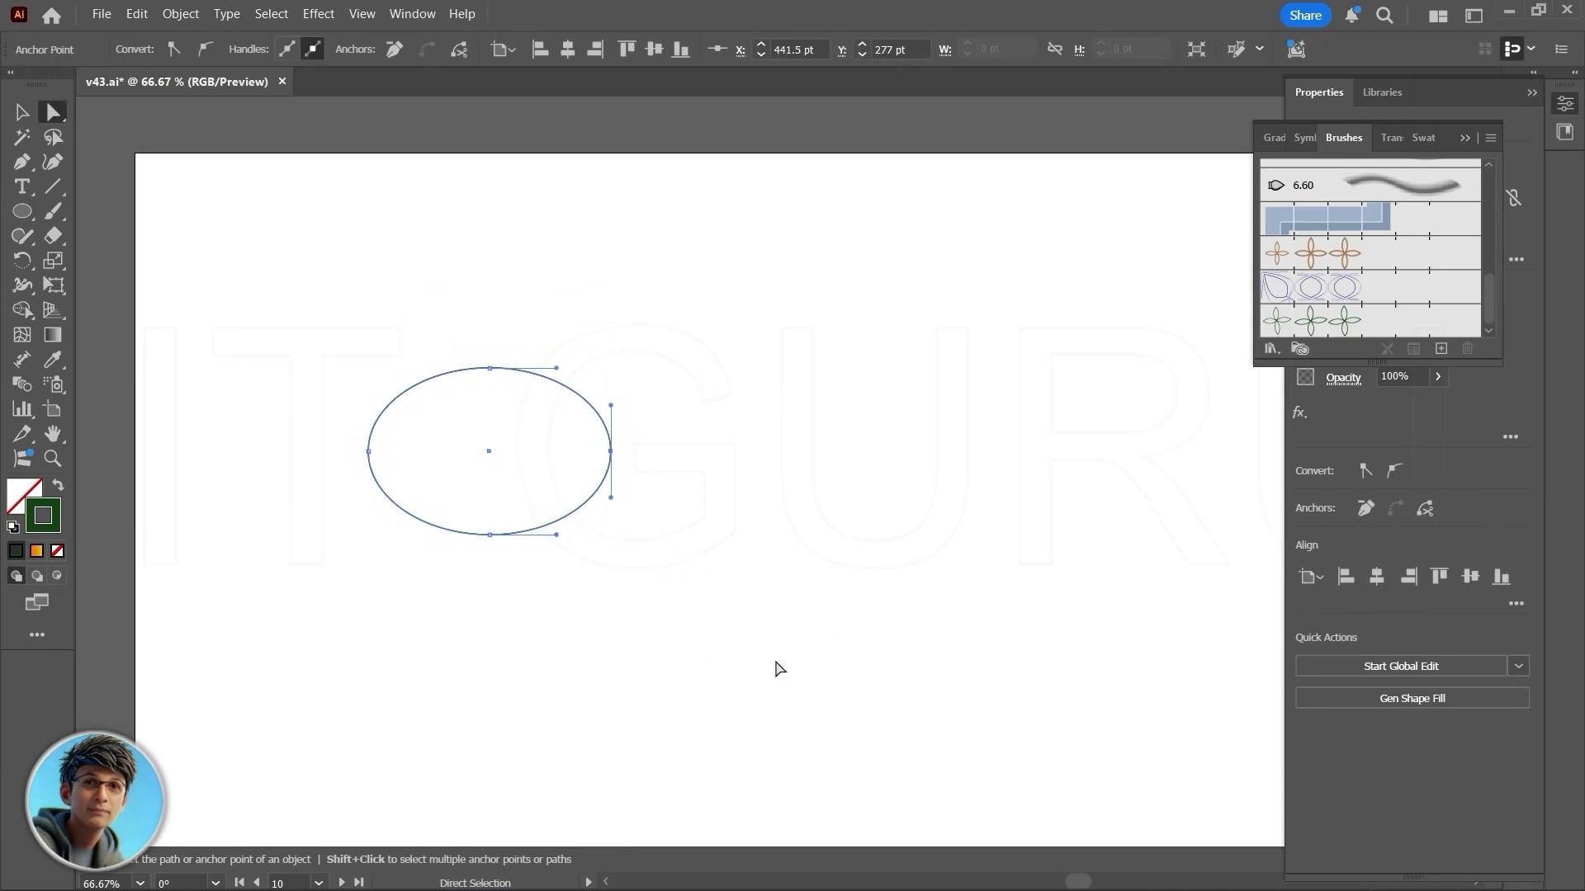
key(Delete)
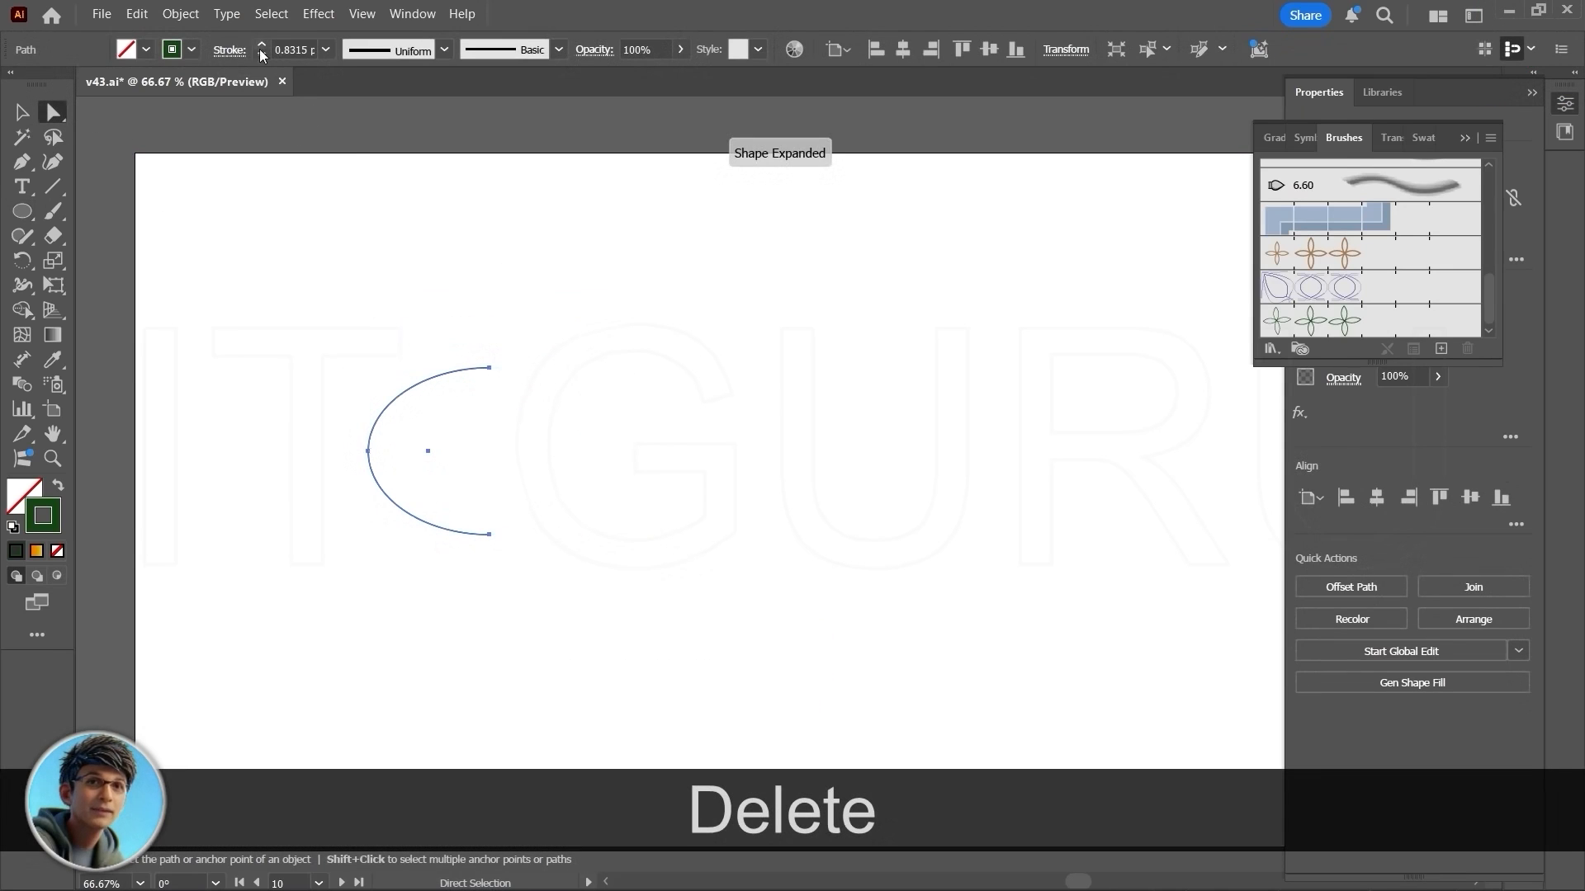
click(326, 50)
click(351, 168)
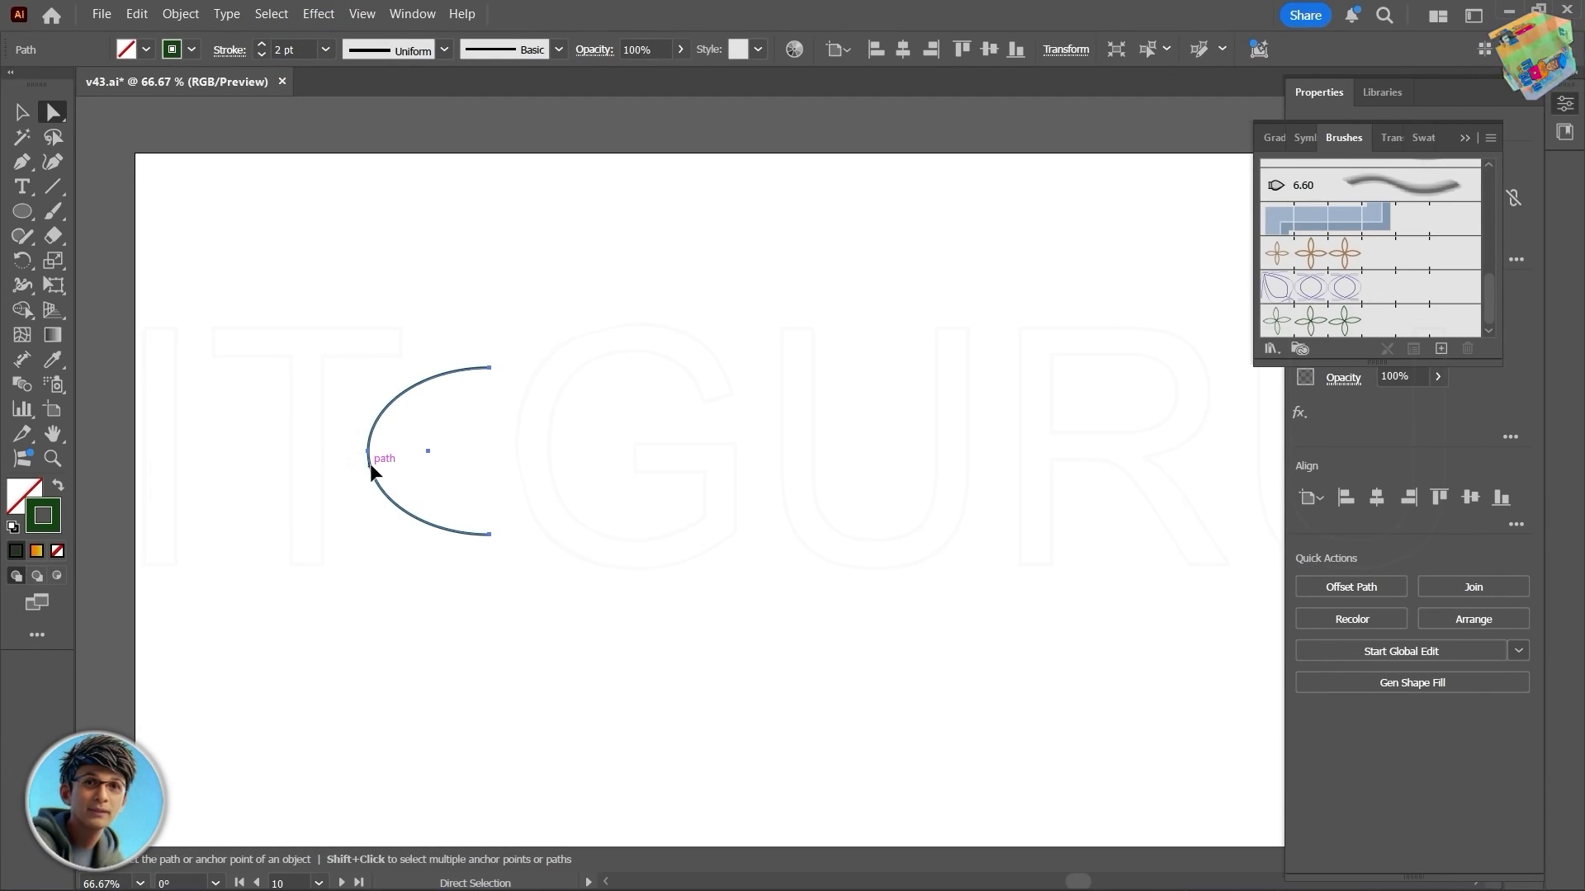
Step: Duplicate the arc and scale the copy down inside the original, with evenly spaced curves and aligned open ends
drag(369, 464, 405, 470)
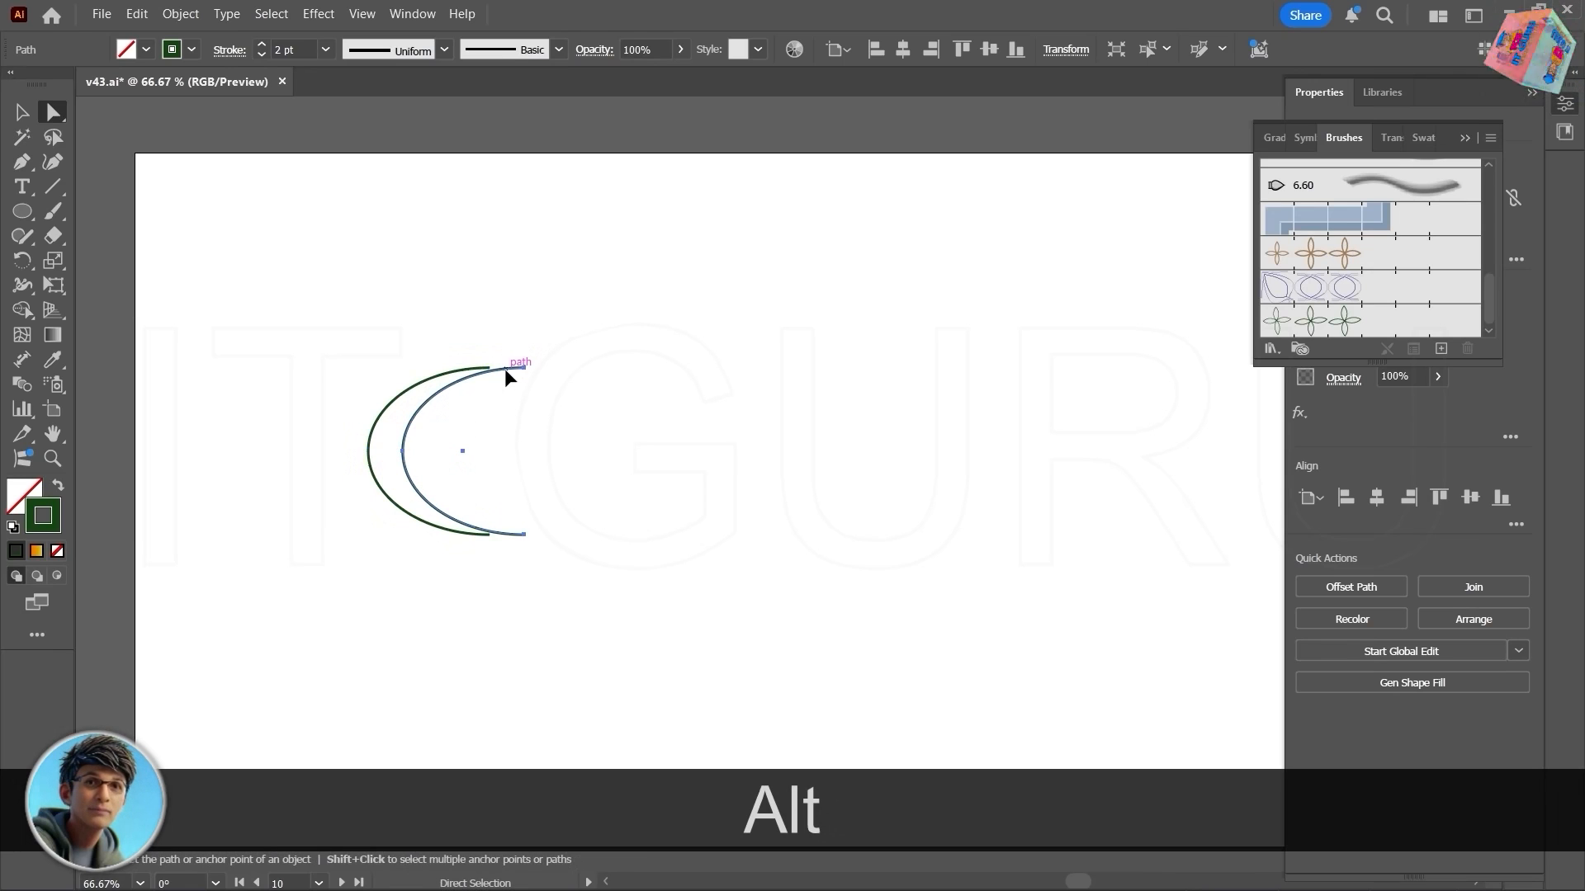
click(23, 112)
drag(463, 535, 412, 498)
click(453, 453)
drag(505, 453, 490, 454)
click(443, 657)
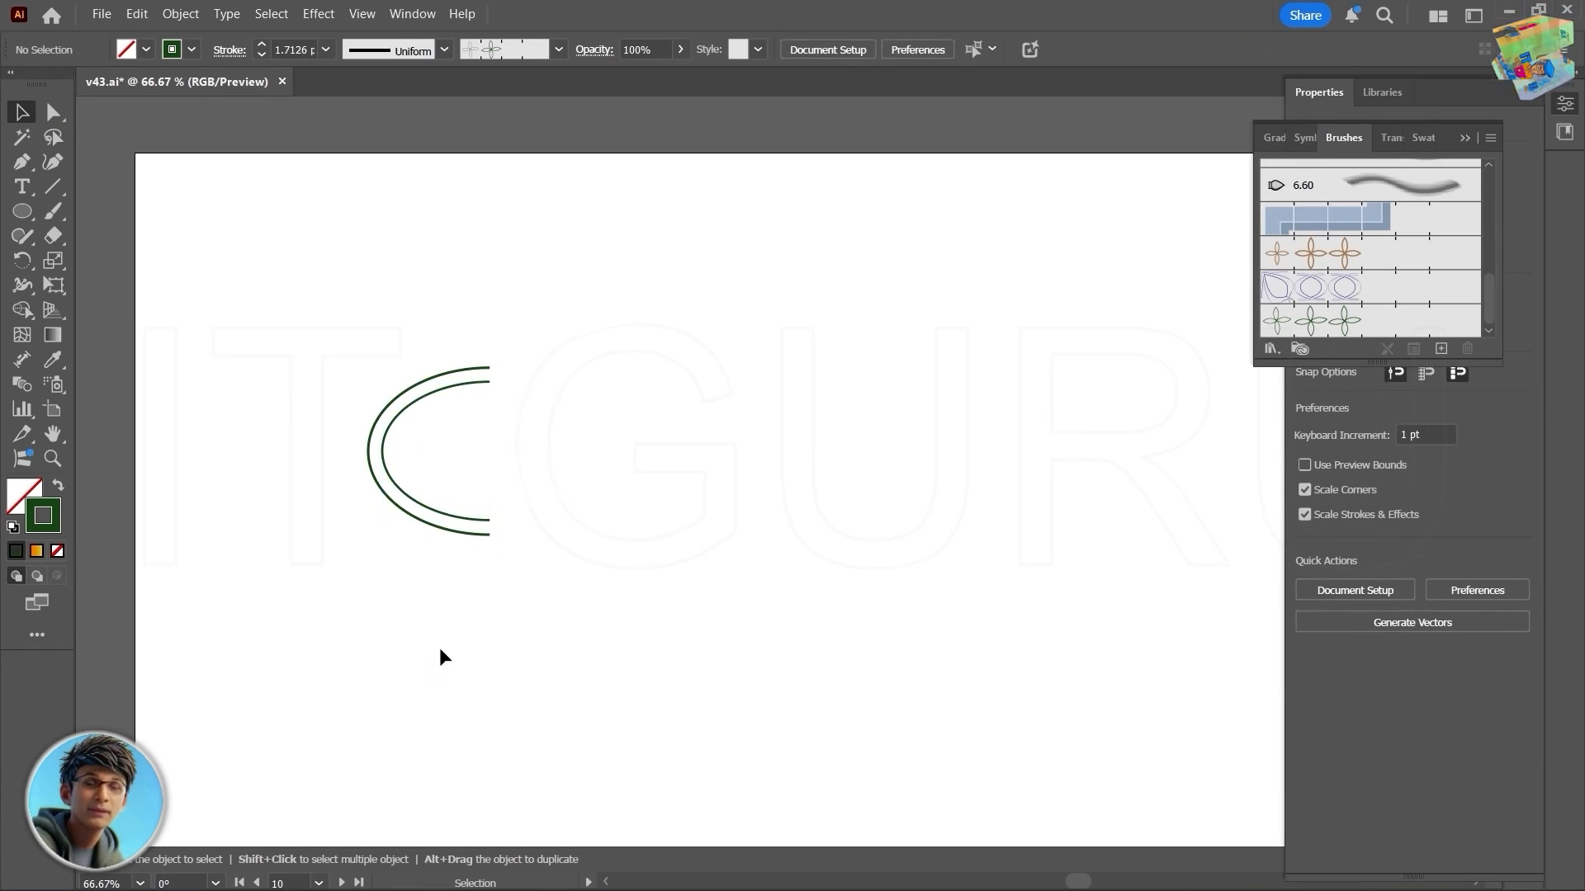
Step: Duplicate the double arc, flip the copy horizontally and move it over the original so the two pairs overlap
mouse_move(442, 657)
mouse_down()
mouse_move(385, 467)
mouse_move(575, 467)
mouse_up()
click(1565, 105)
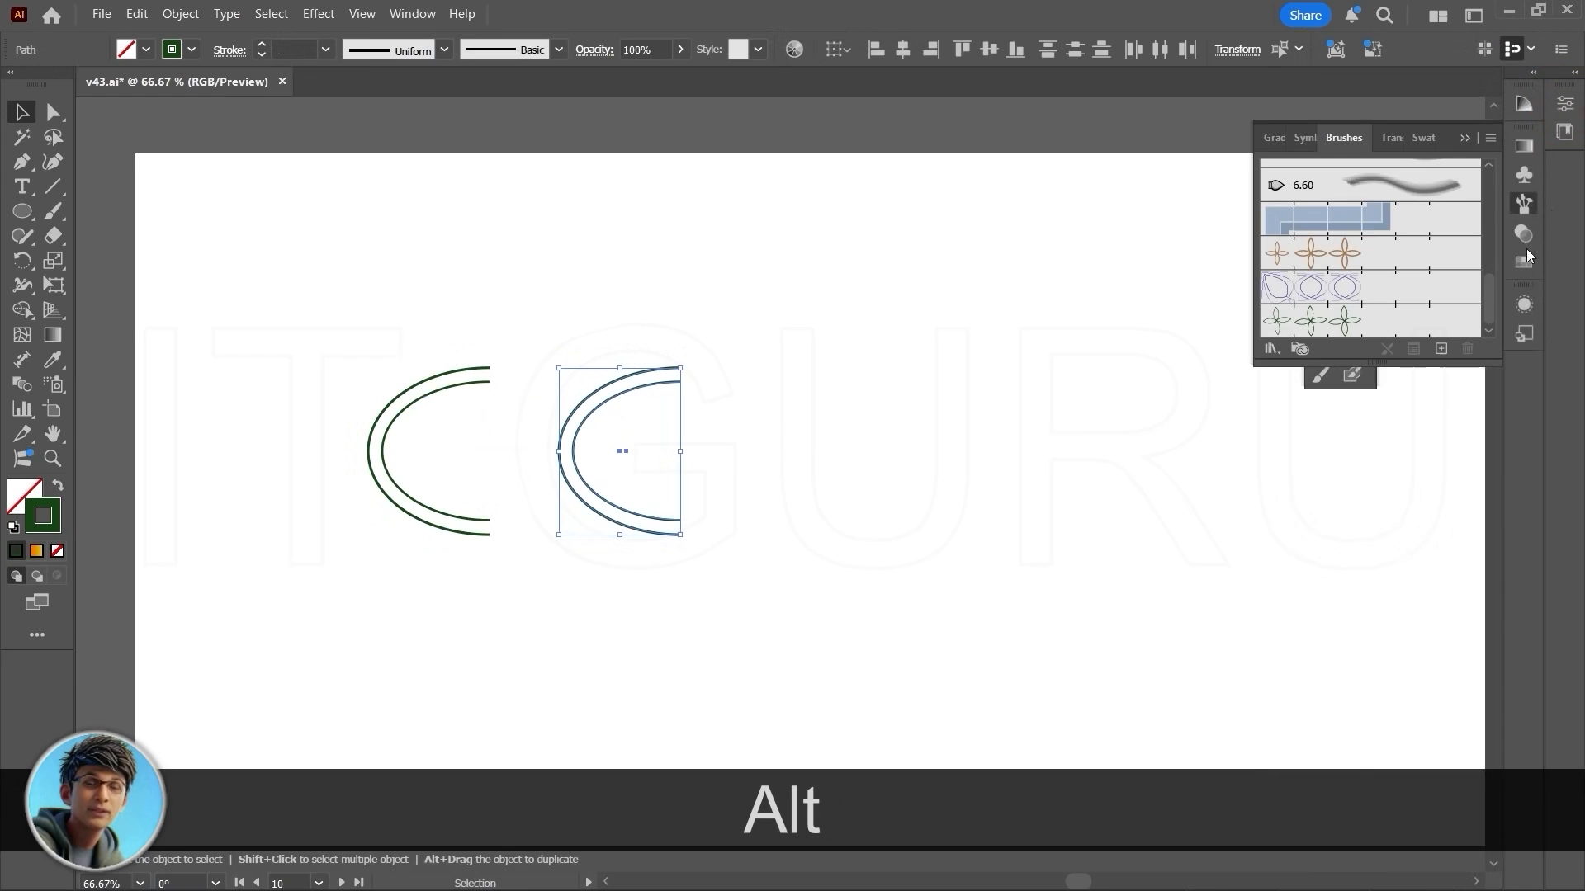
click(1565, 107)
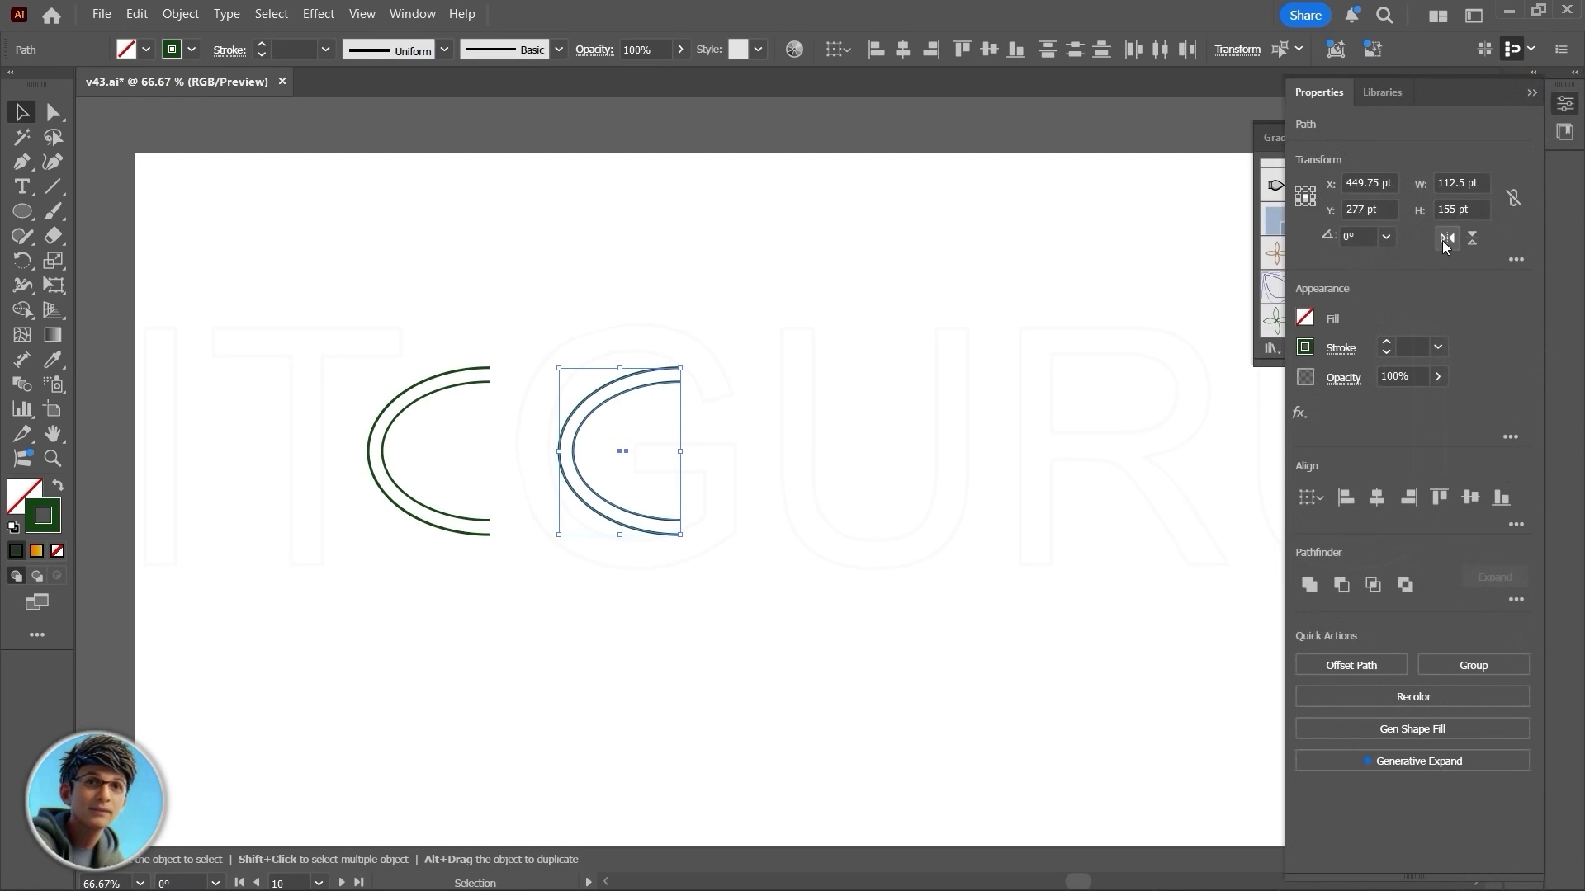
click(1449, 240)
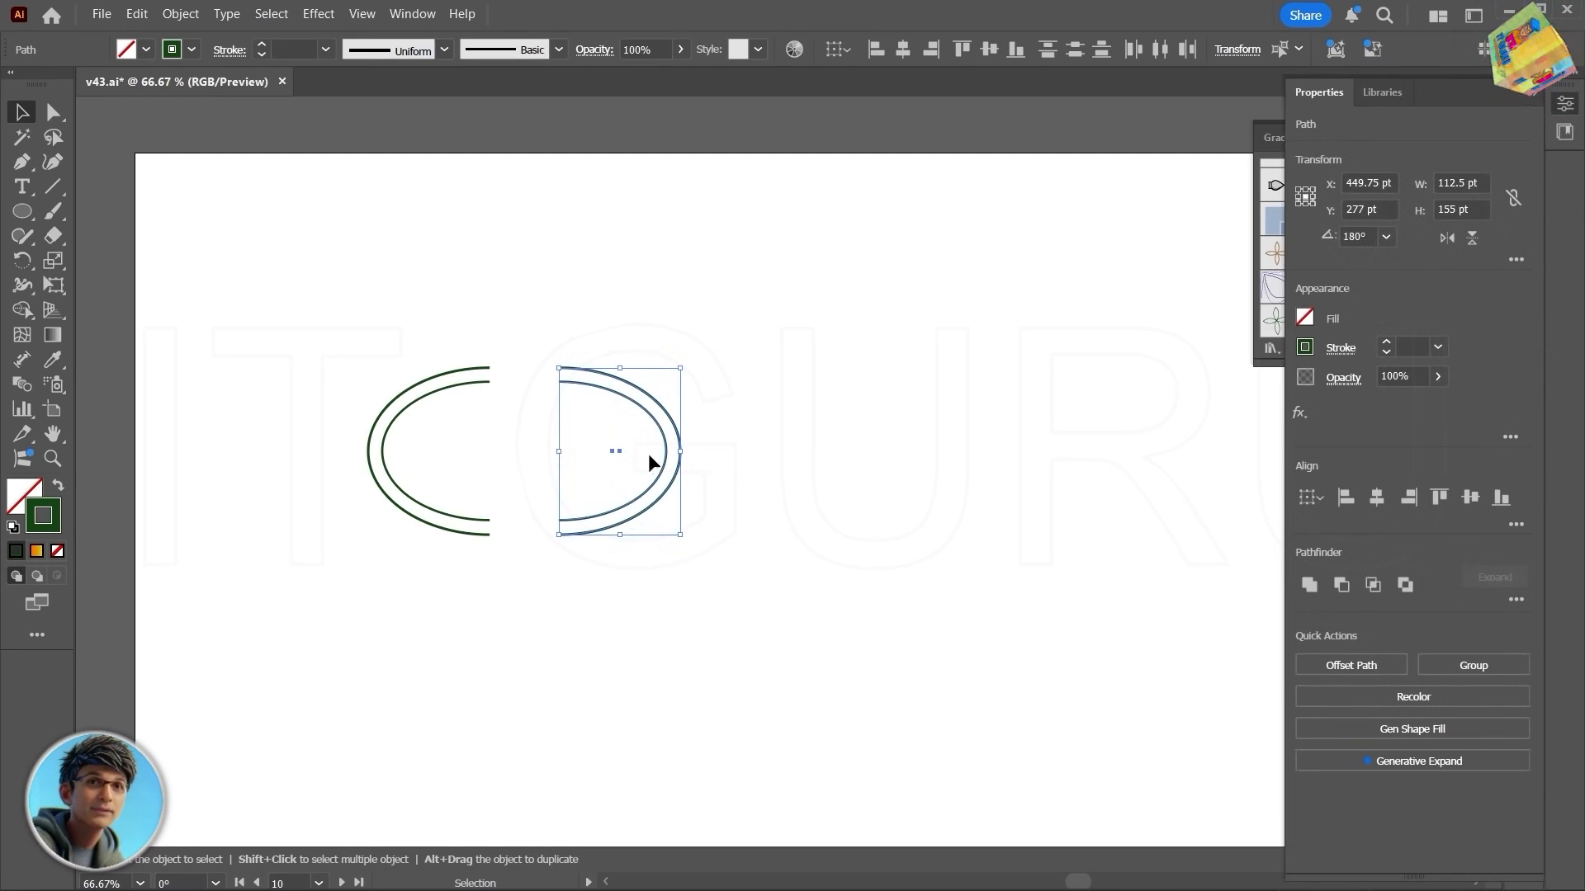
drag(648, 455, 438, 451)
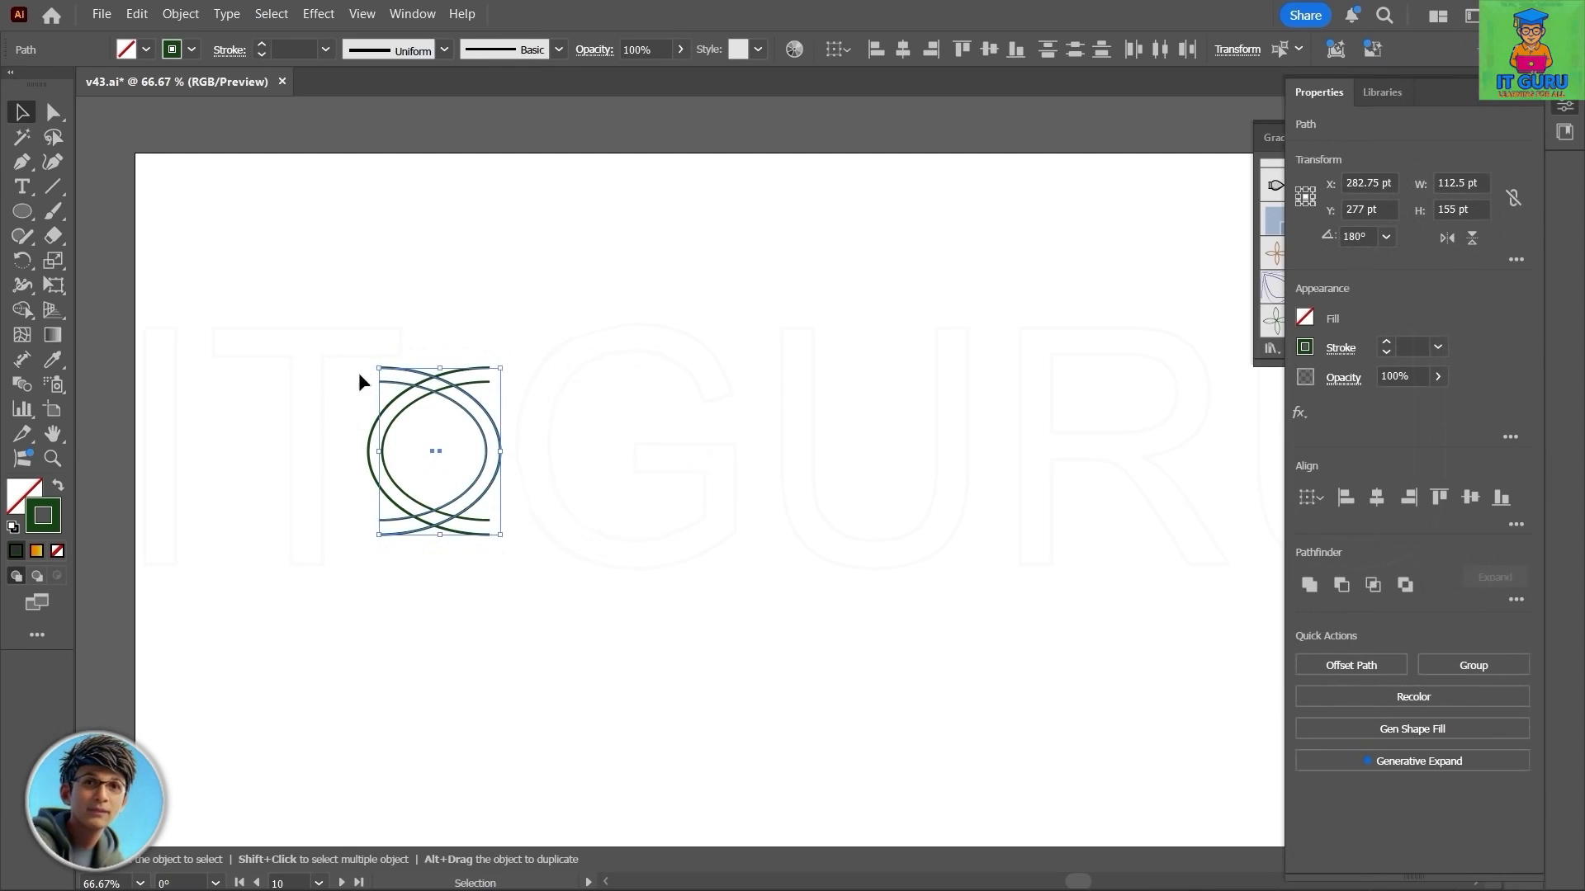
click(584, 504)
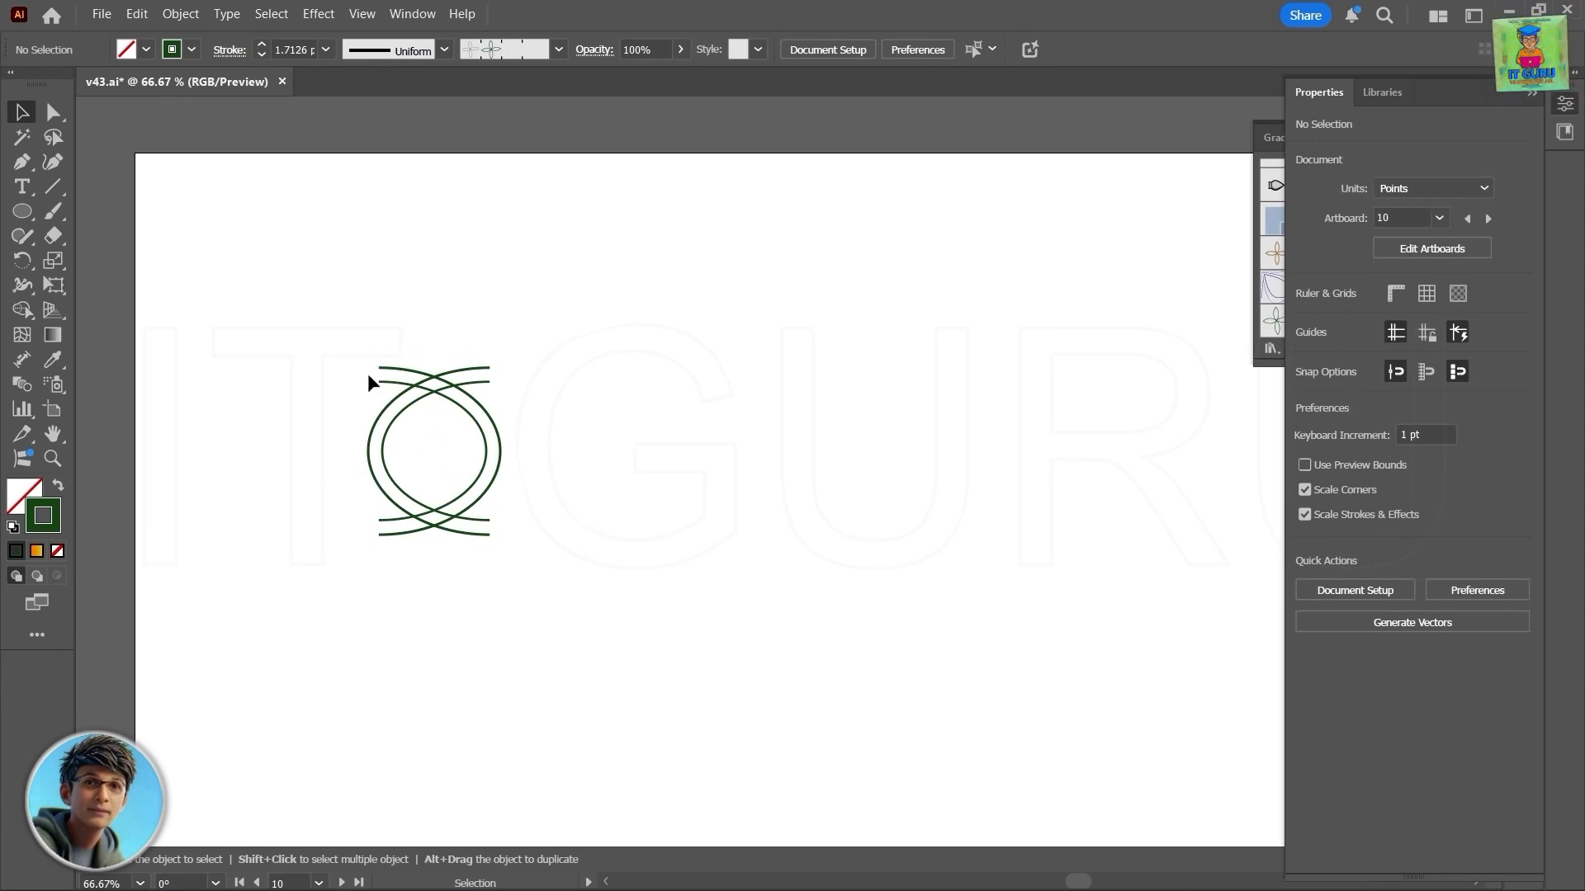
Step: Select all the arcs and remove the hidden segments at their crossings with Shape Builder so the bands look interwoven
drag(339, 341, 646, 634)
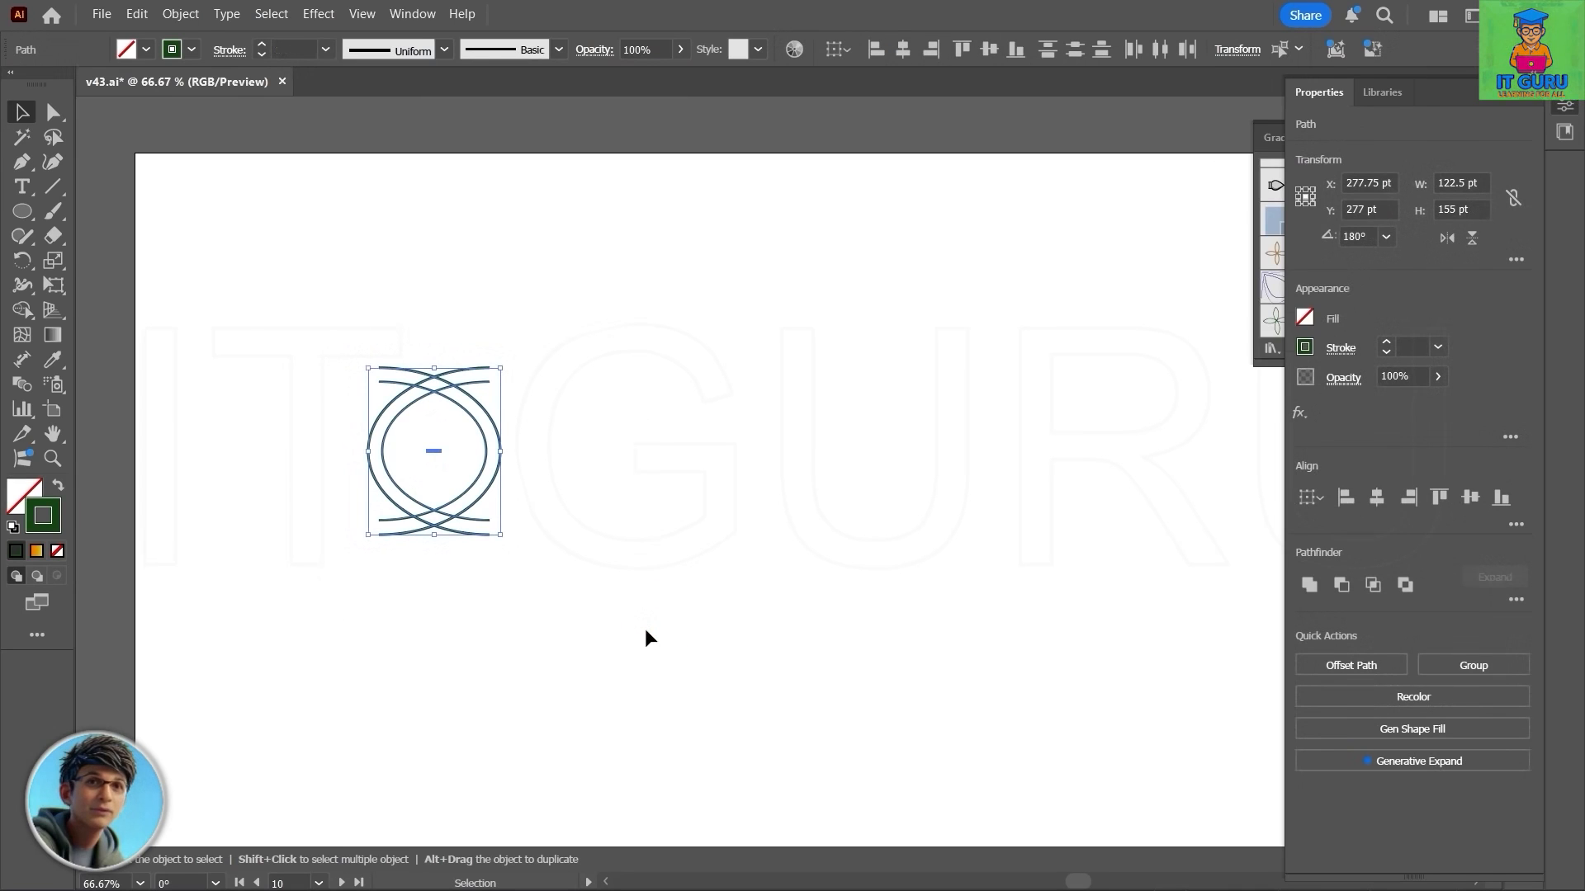
click(22, 310)
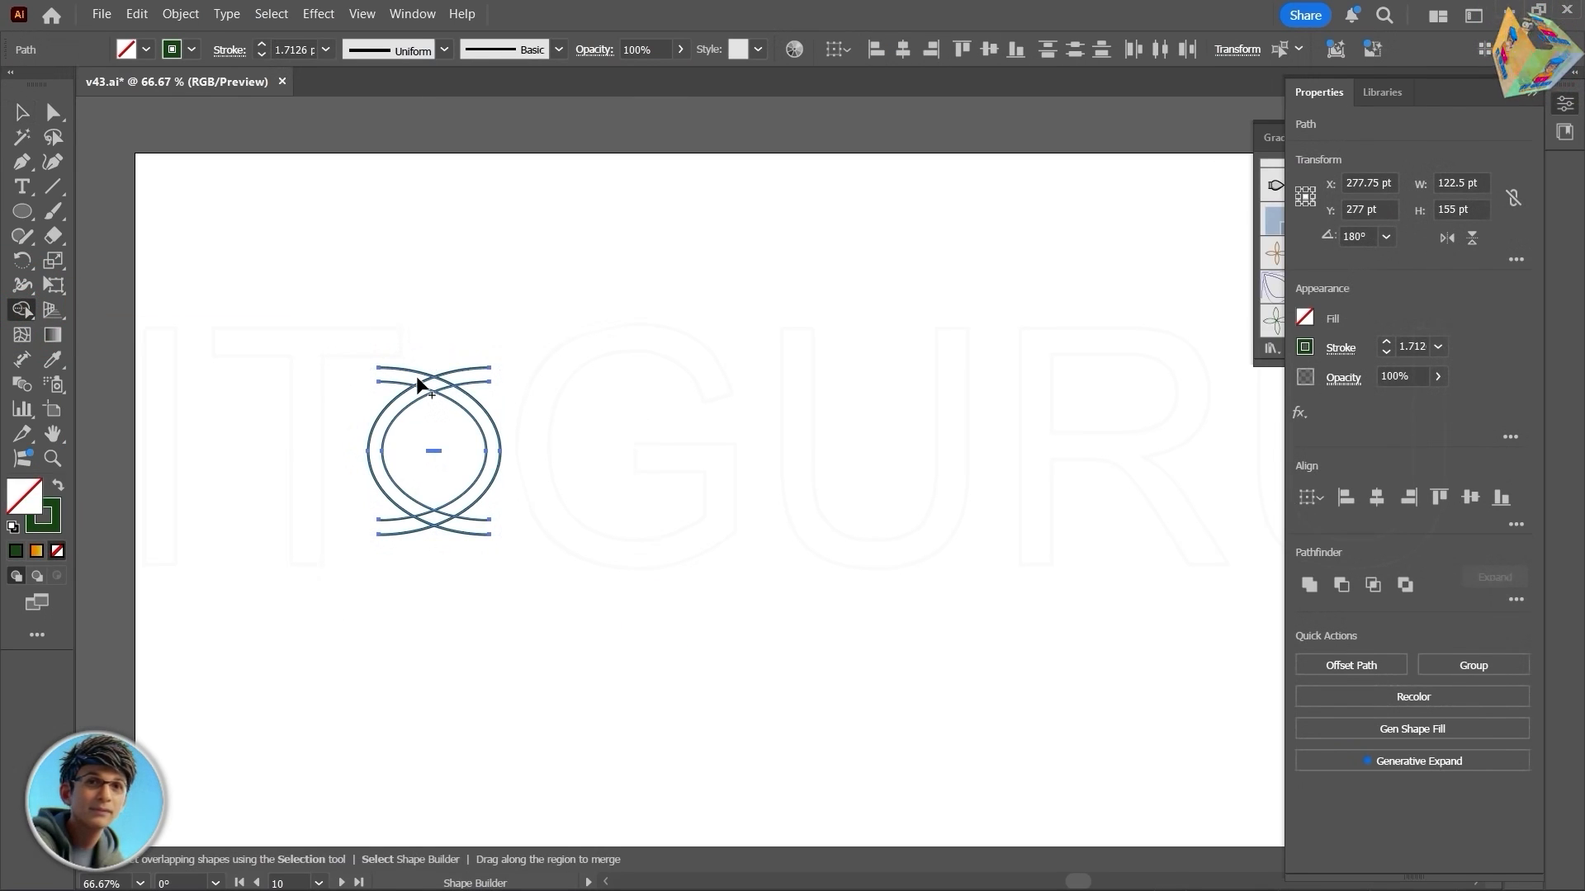
key(alt)
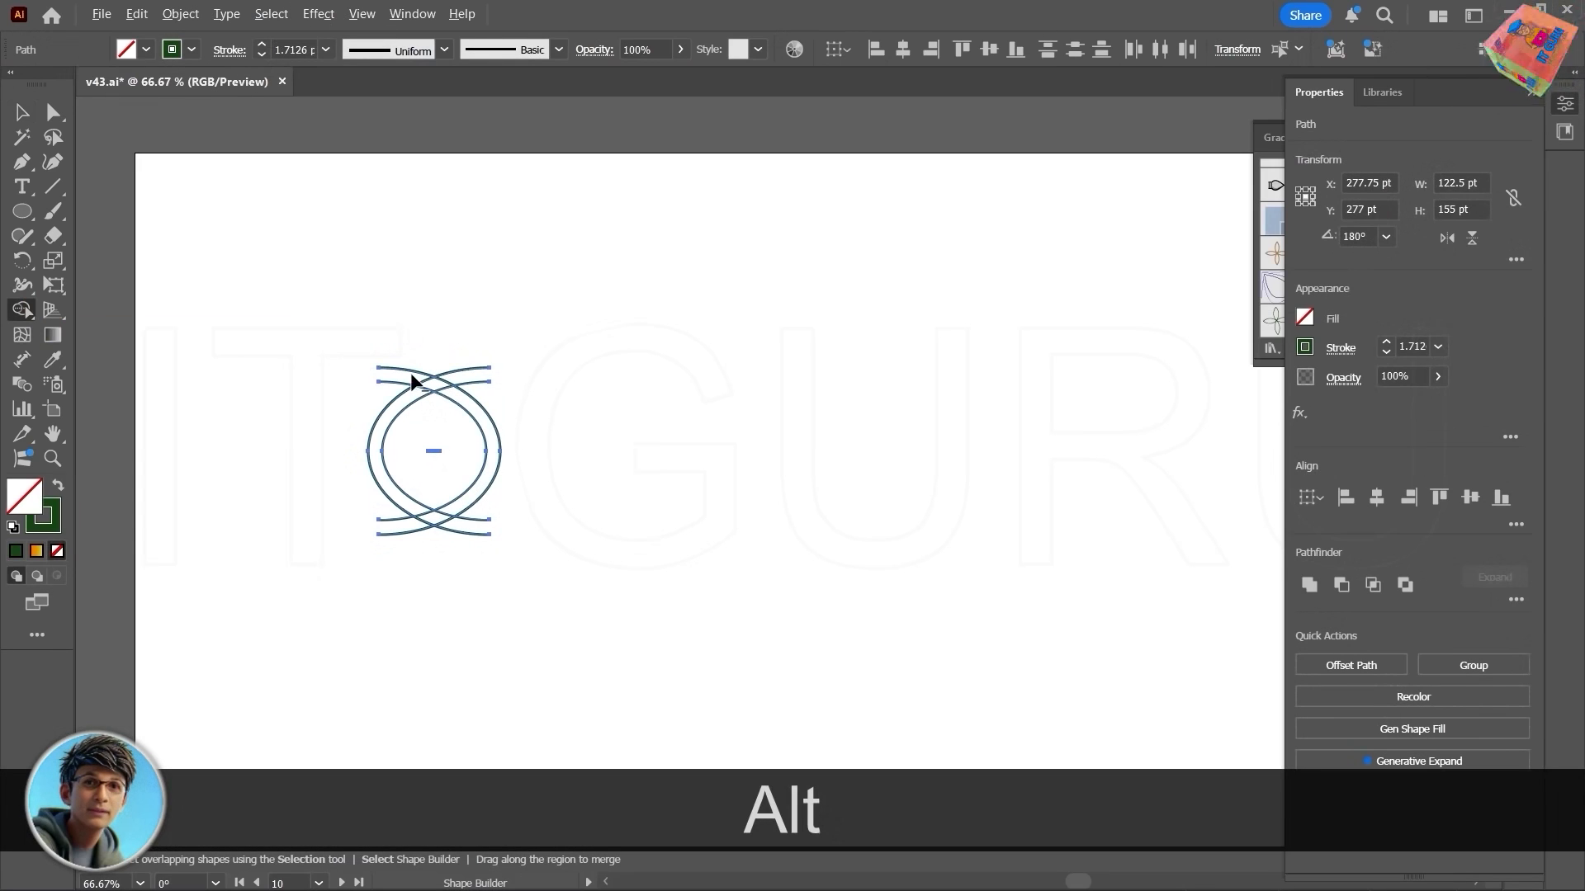
drag(425, 385, 454, 395)
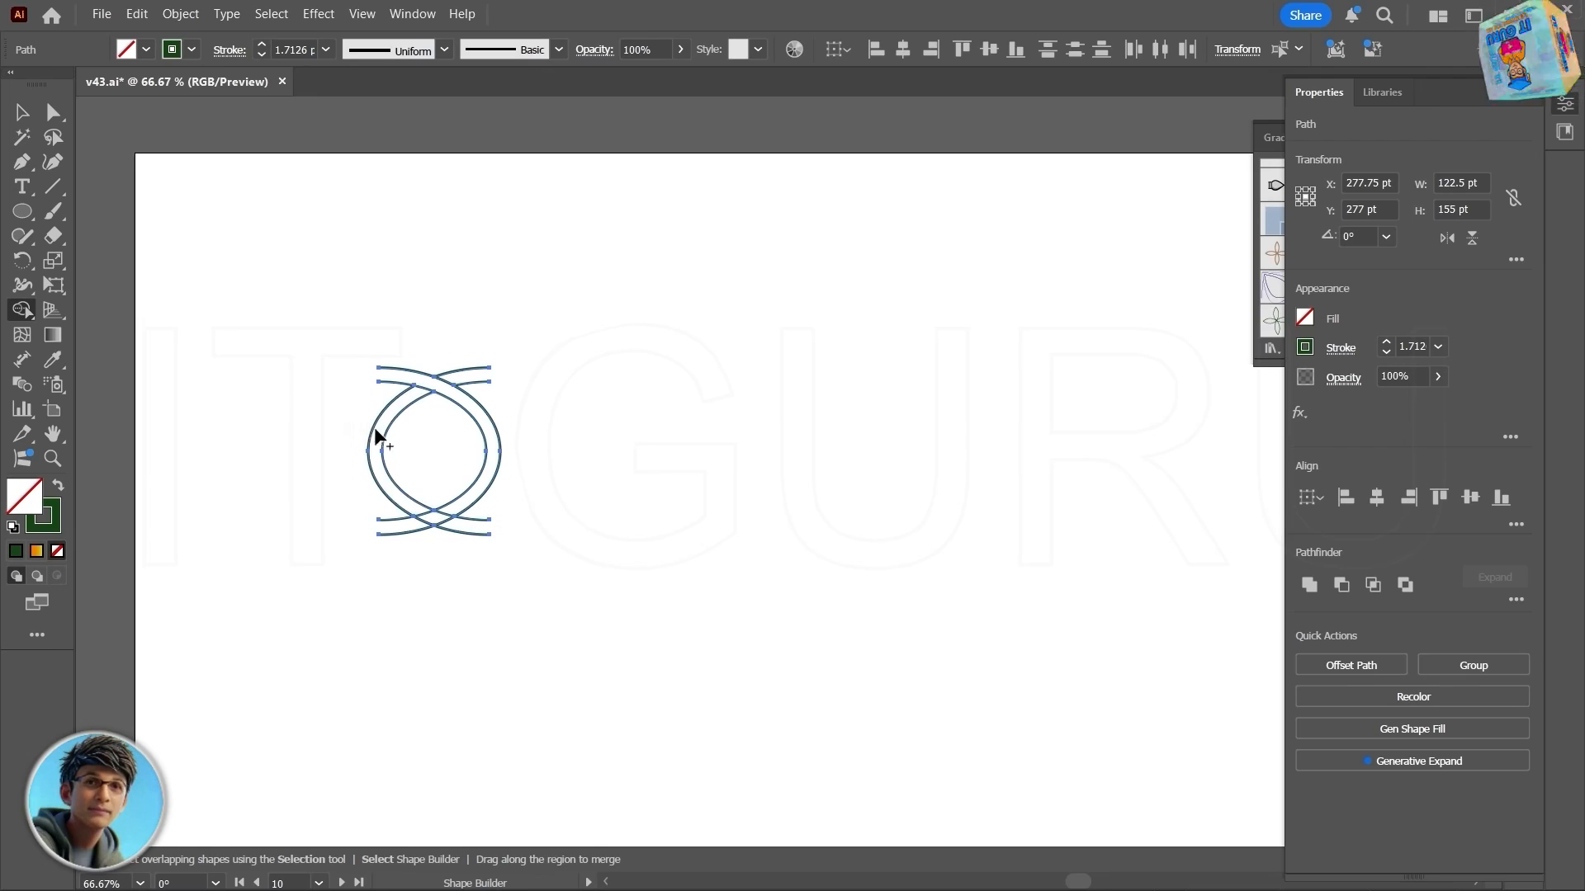
key(alt)
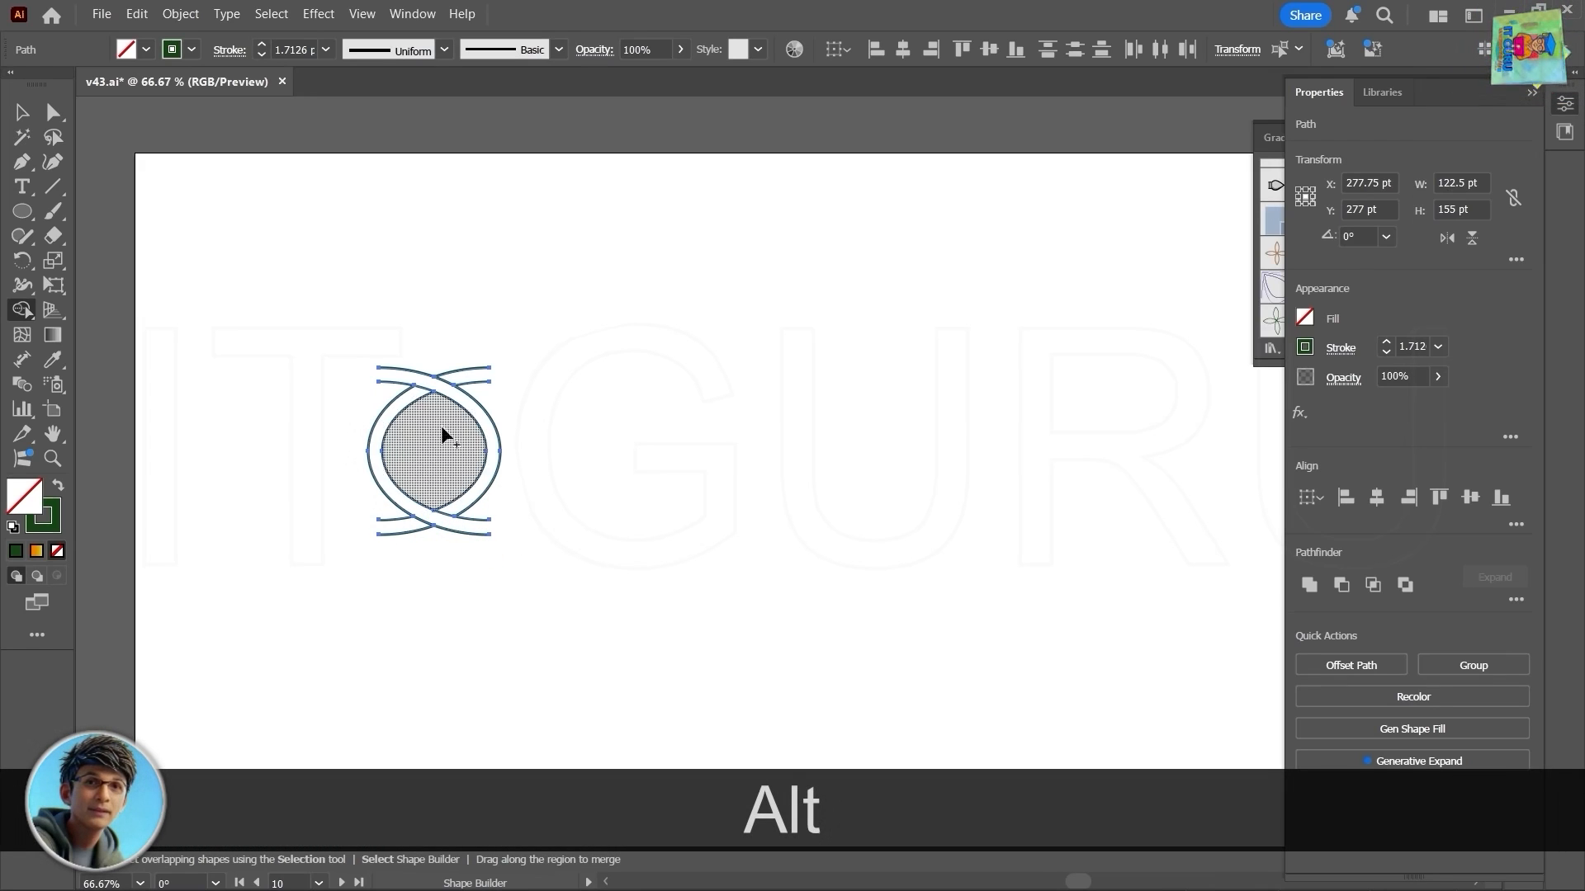
click(24, 114)
click(651, 446)
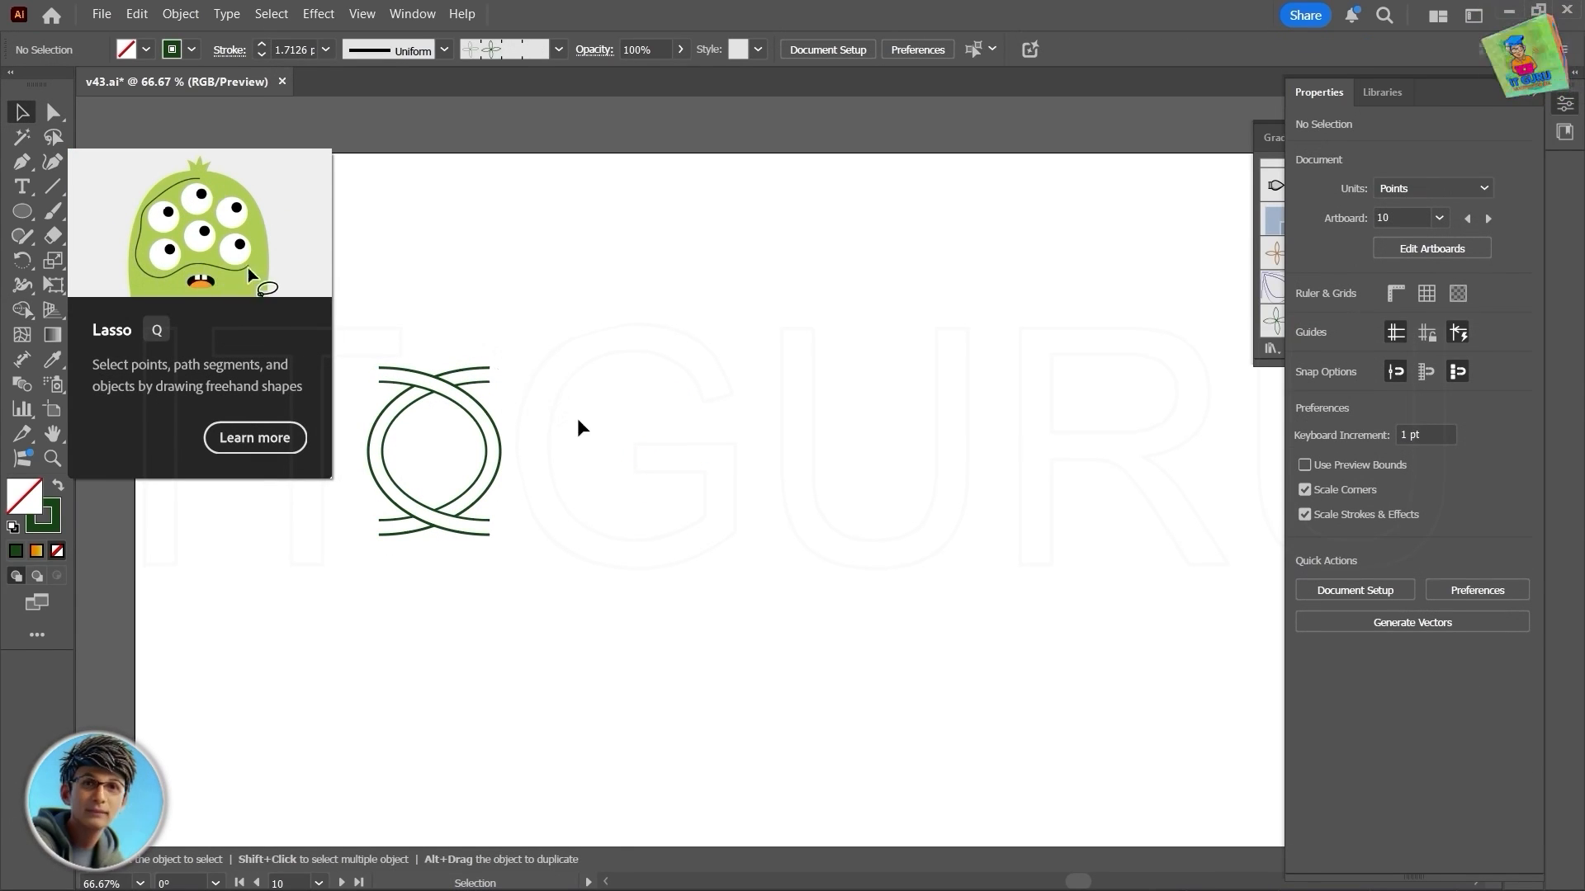
Step: Scale the interwoven motif down and narrow it to about 27.5 pt wide and 31.5 pt high
click(360, 368)
drag(501, 535, 413, 410)
click(407, 471)
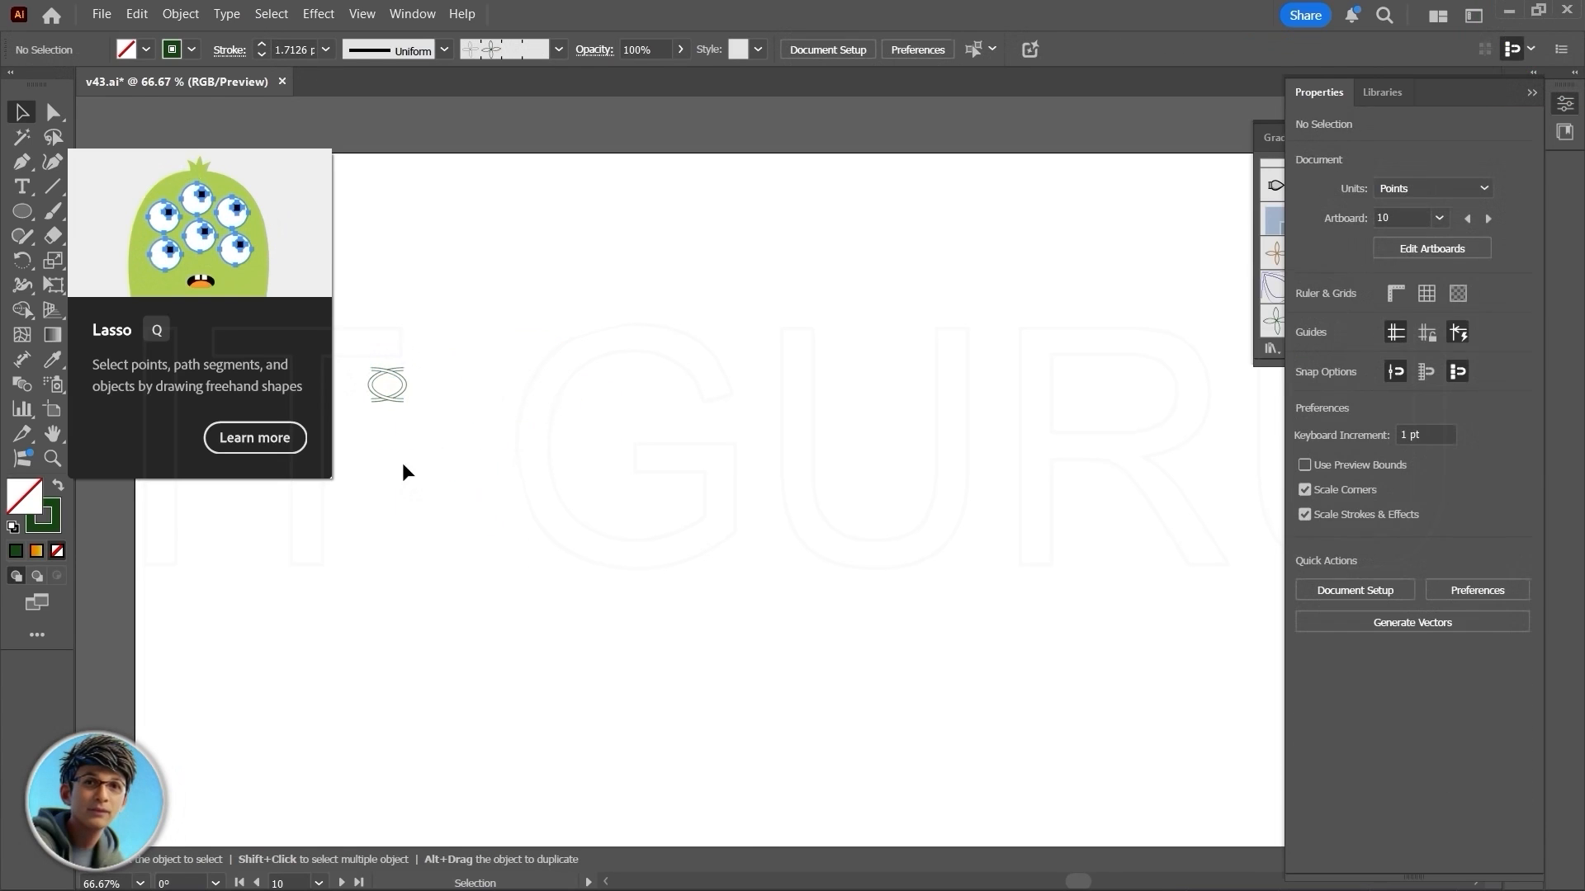
scroll(407, 471, up, 5)
scroll(492, 288, up, 3)
mouse_move(484, 218)
mouse_down()
mouse_move(289, 389)
mouse_move(291, 413)
mouse_up()
drag(414, 302, 375, 302)
click(406, 423)
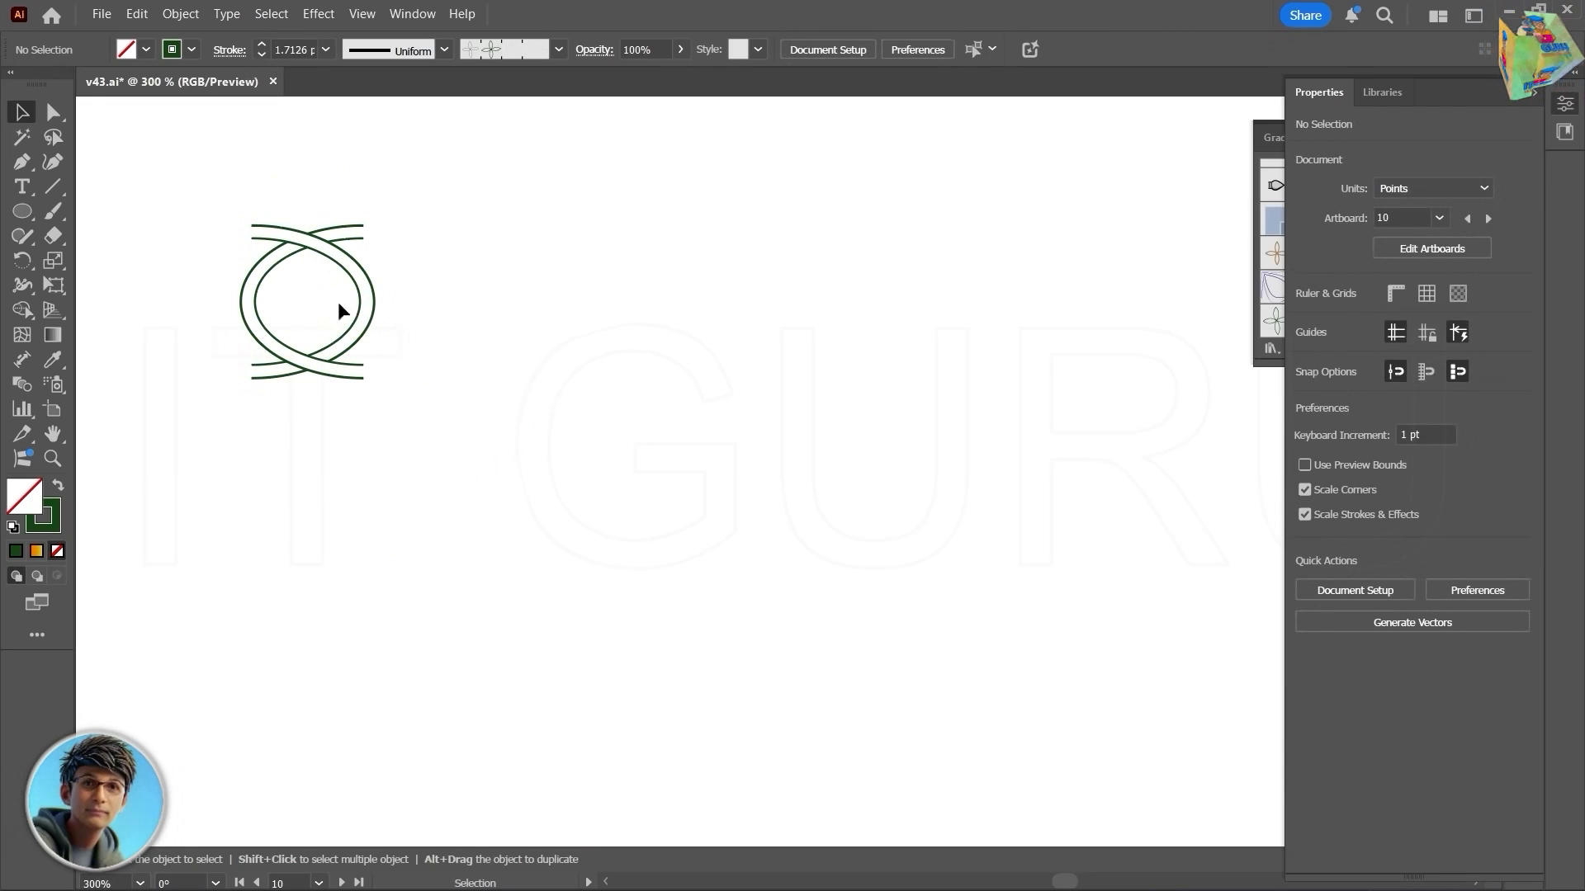
Step: Select the interwoven motif again and shrink it proportionally to roughly a quarter of its size
drag(219, 217, 436, 450)
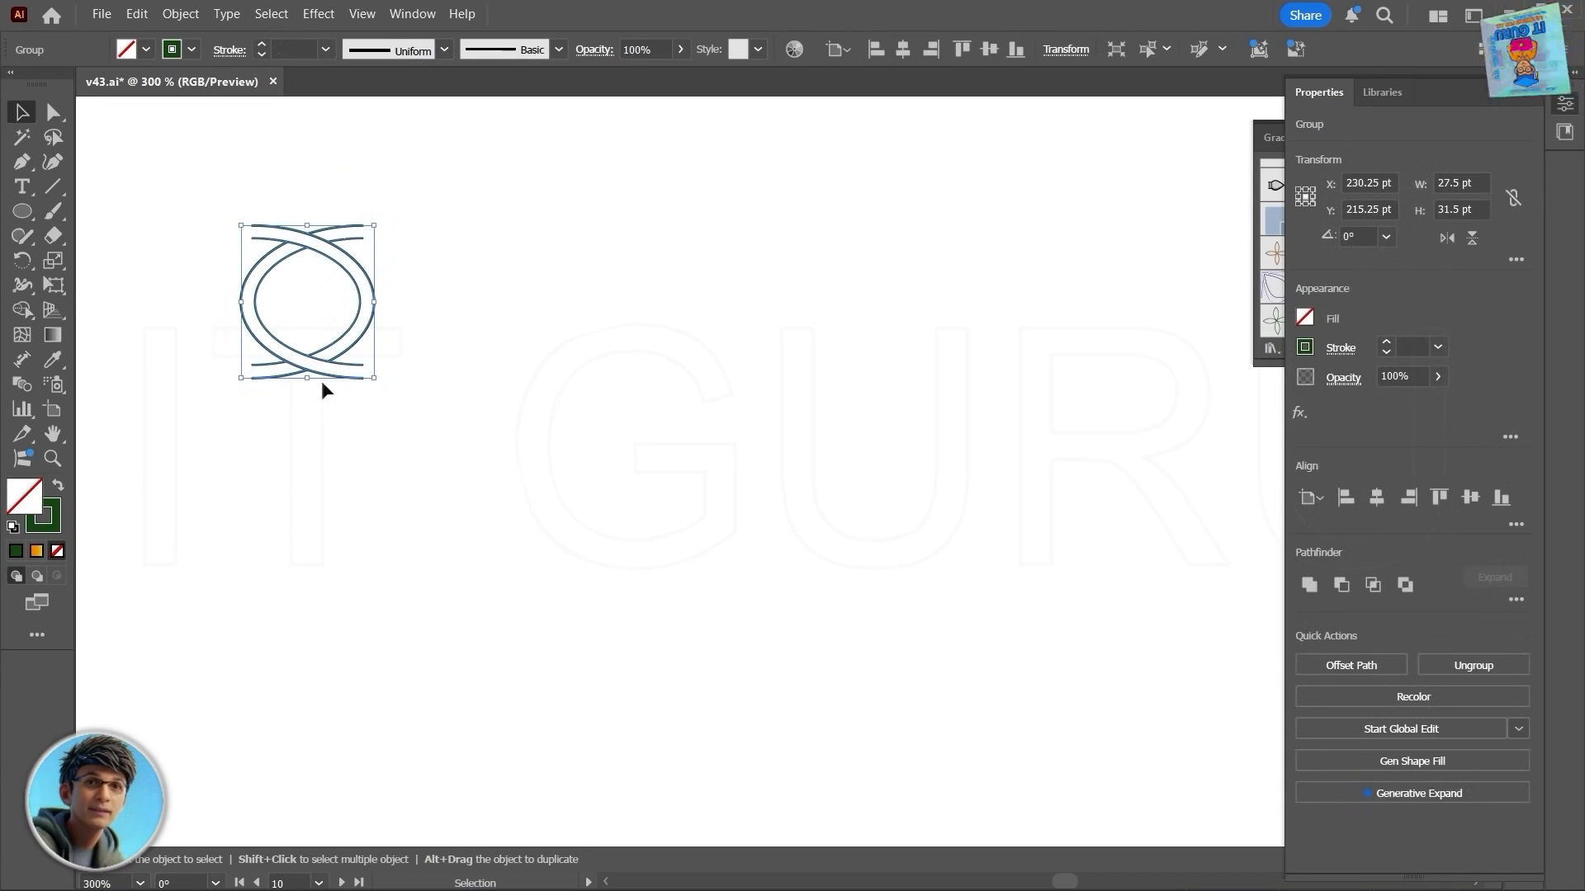
drag(377, 381, 270, 262)
click(338, 247)
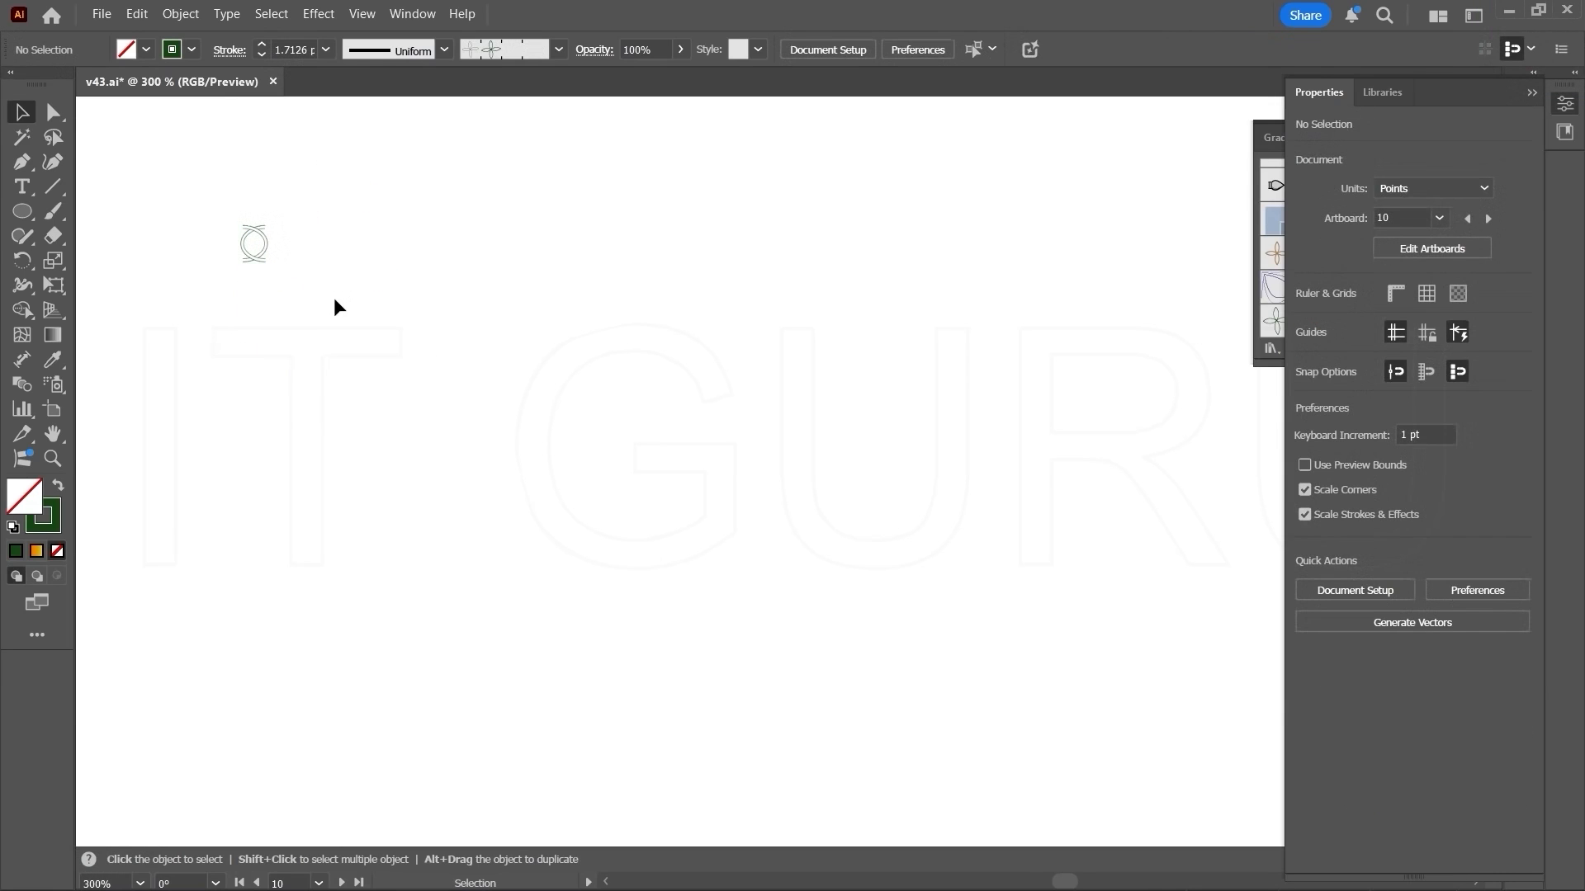
Step: Create a new pattern brush from the interwoven motif, using the Auto-Between option for the outer corner tile
alt+scroll(364, 256, up, 3)
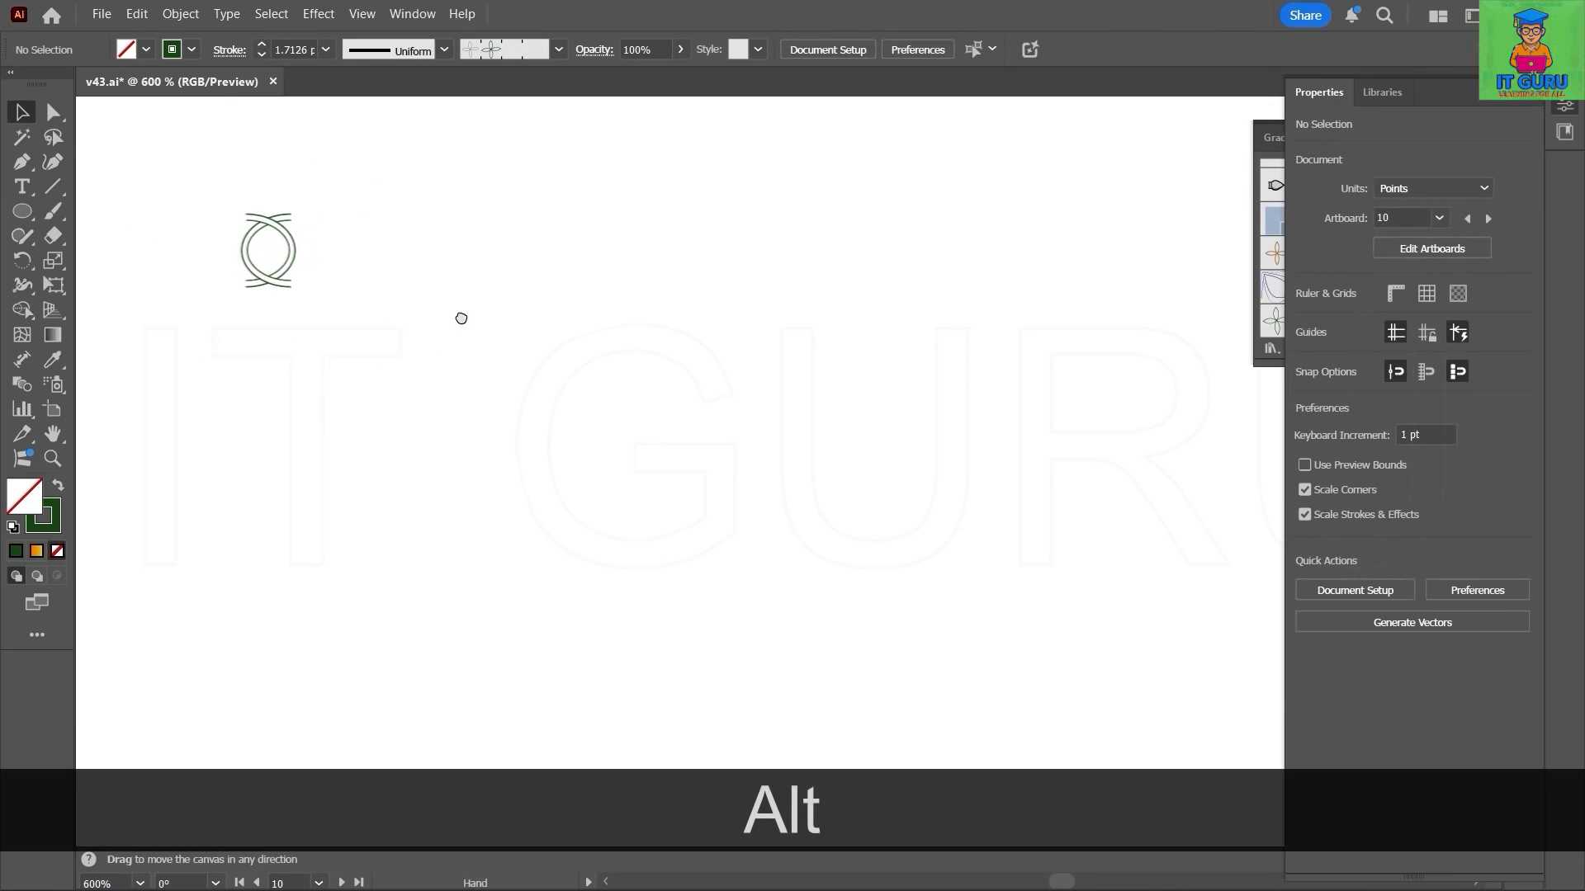
click(291, 264)
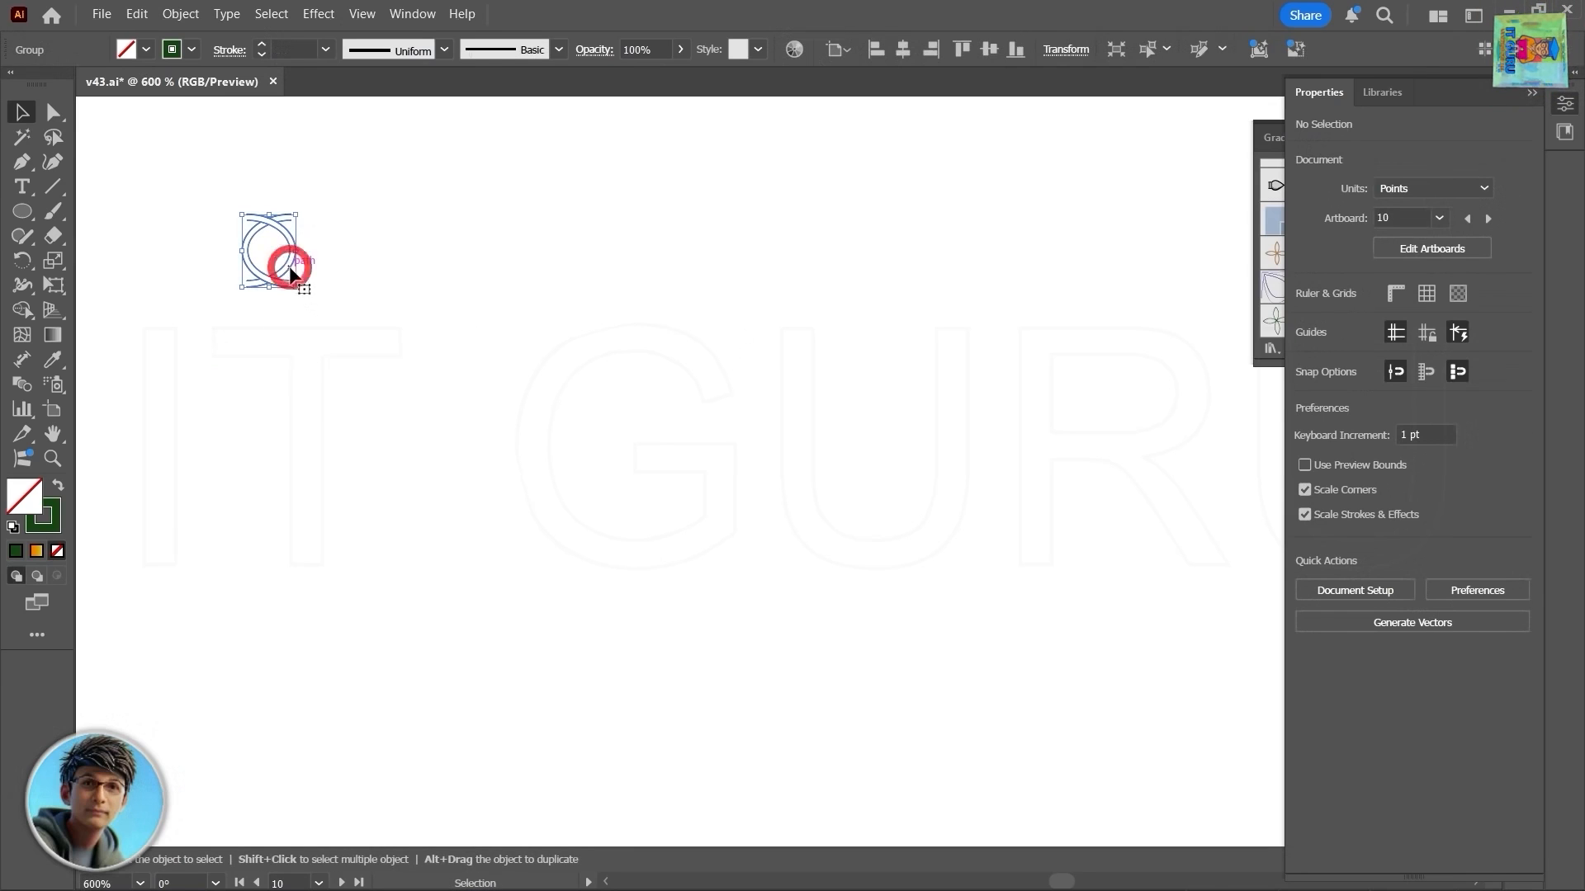
click(1261, 357)
click(1440, 349)
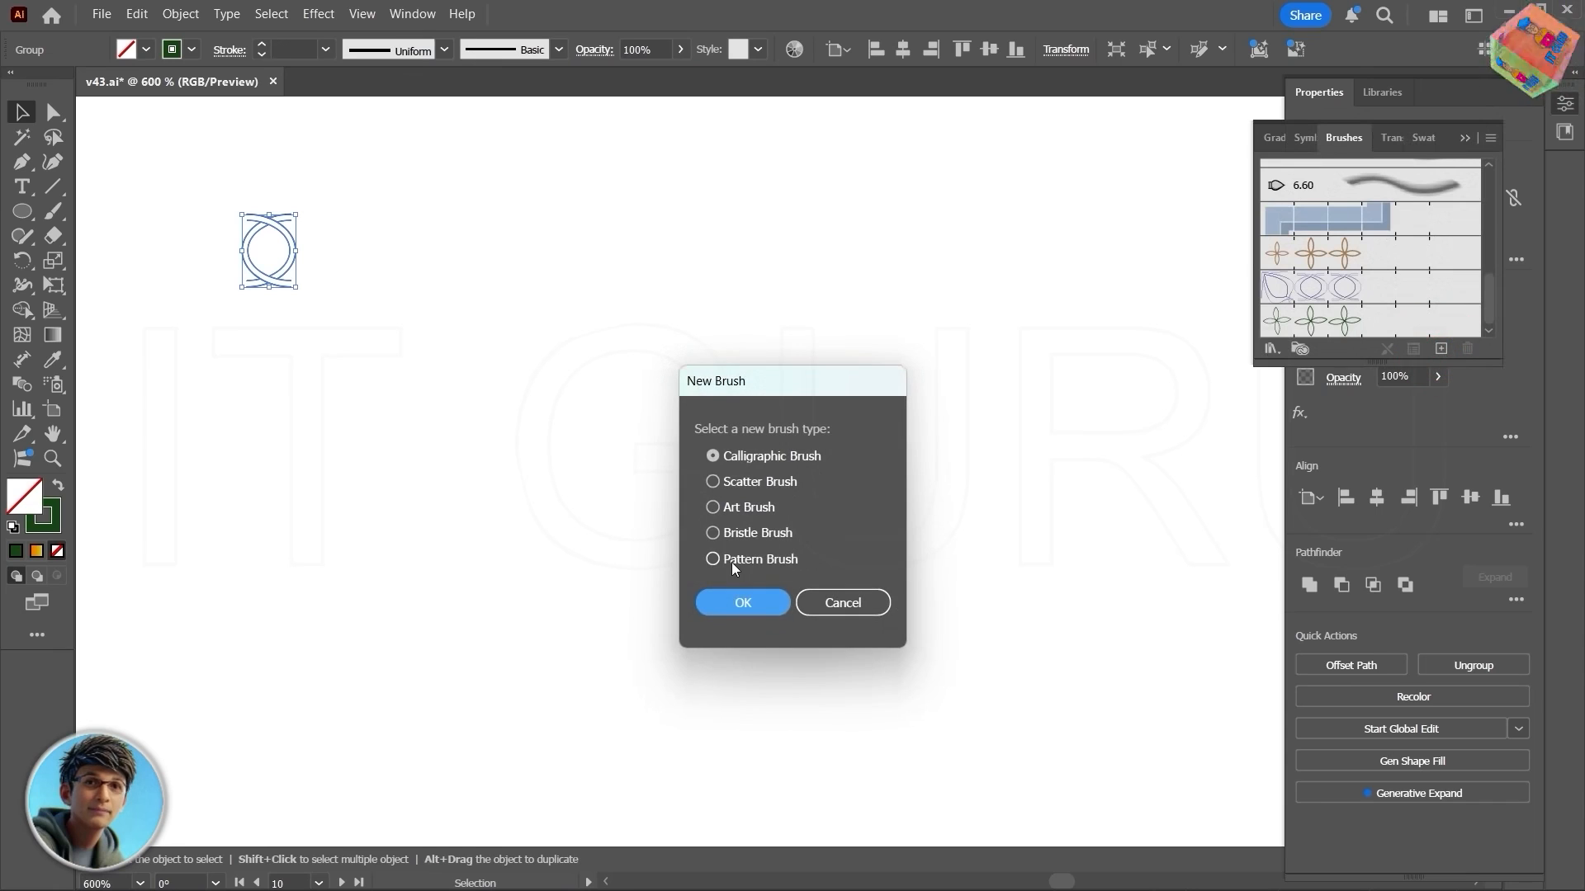
click(713, 559)
click(747, 610)
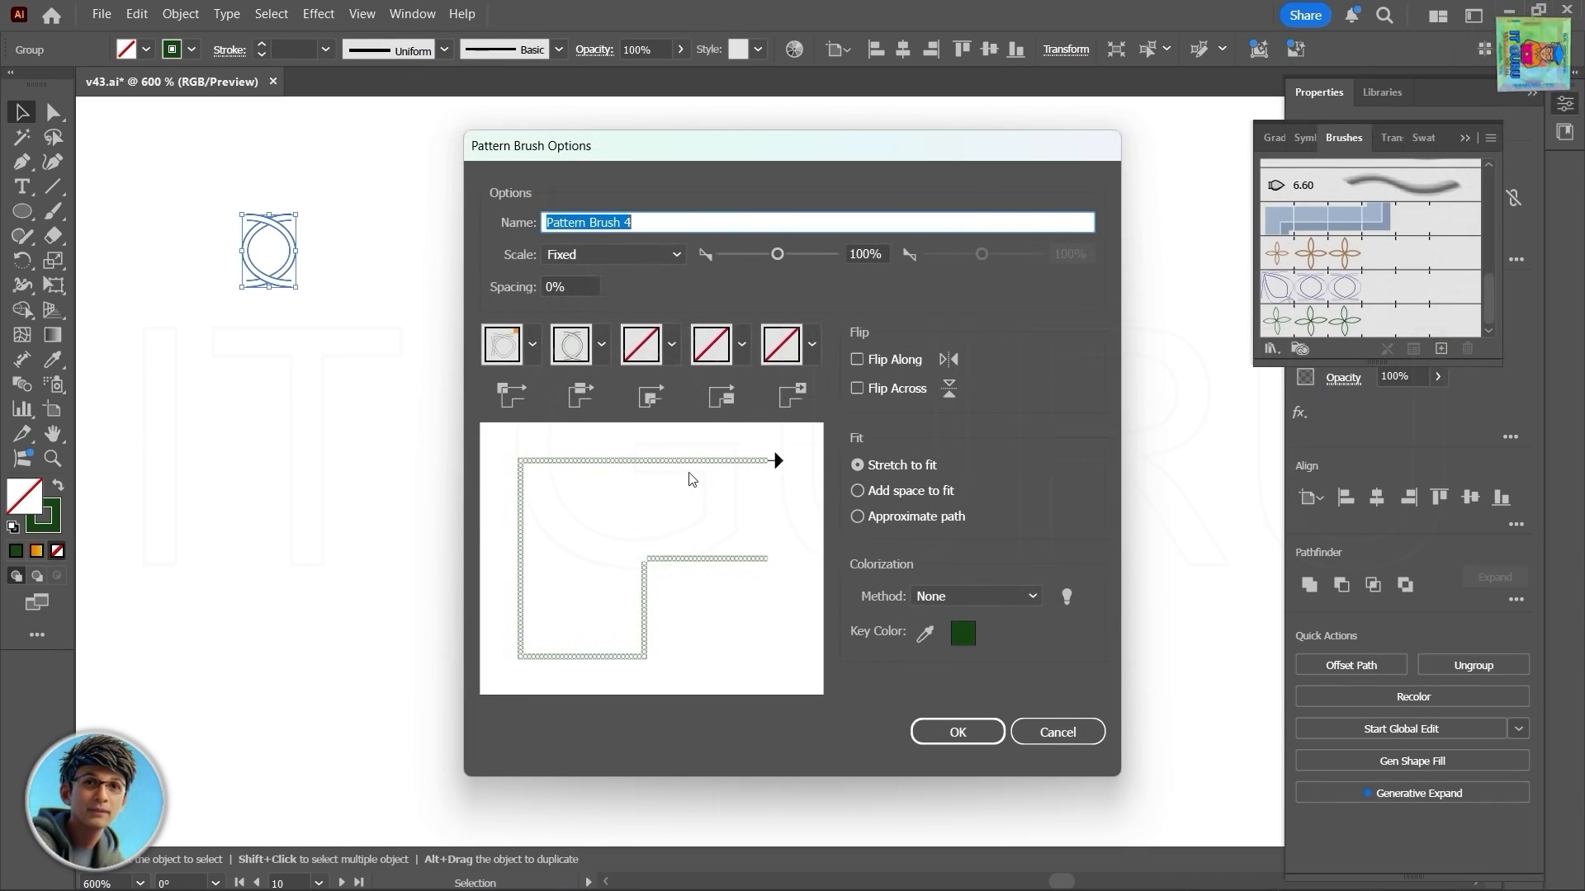
click(532, 347)
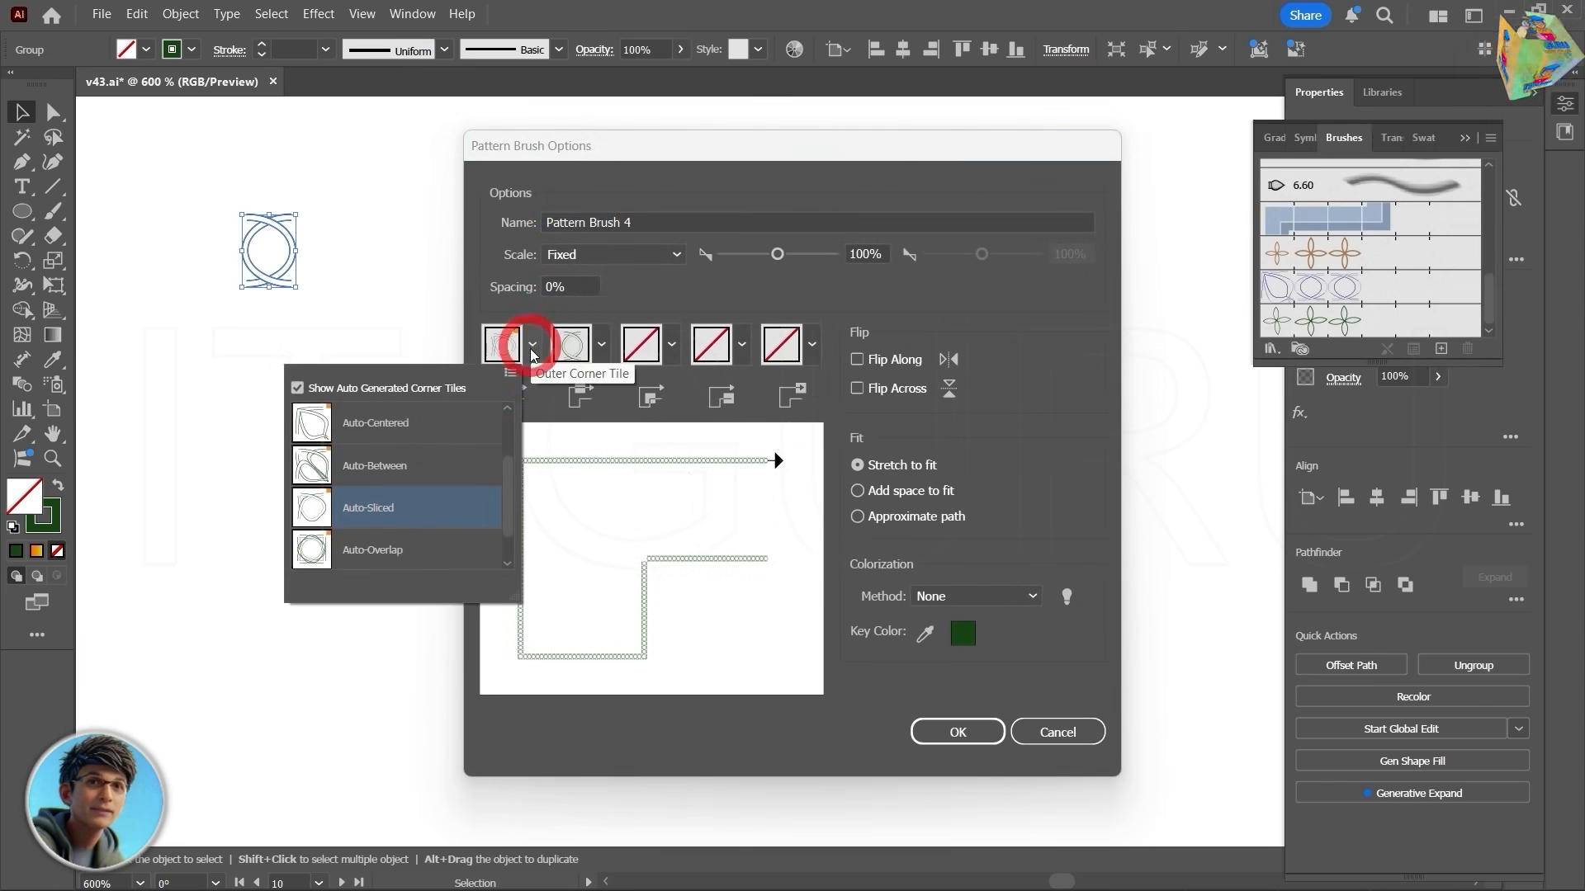
click(321, 469)
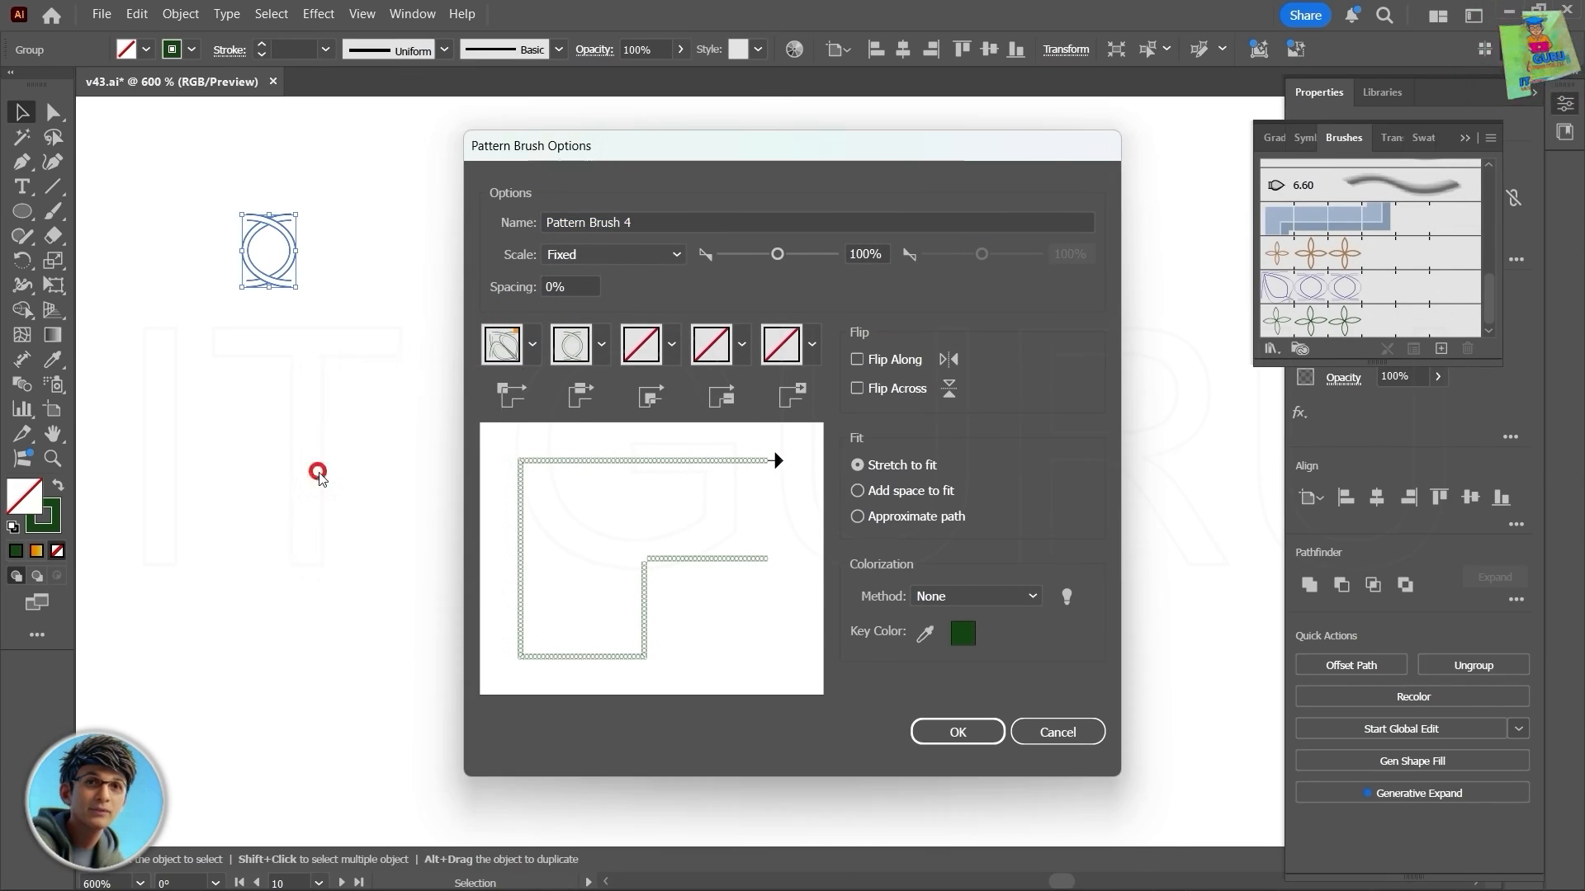
click(948, 732)
Step: Draw a large rectangle beside the motif with a 1 pt stroke and apply the new interwoven pattern brush to its outline
right_click(21, 211)
click(91, 210)
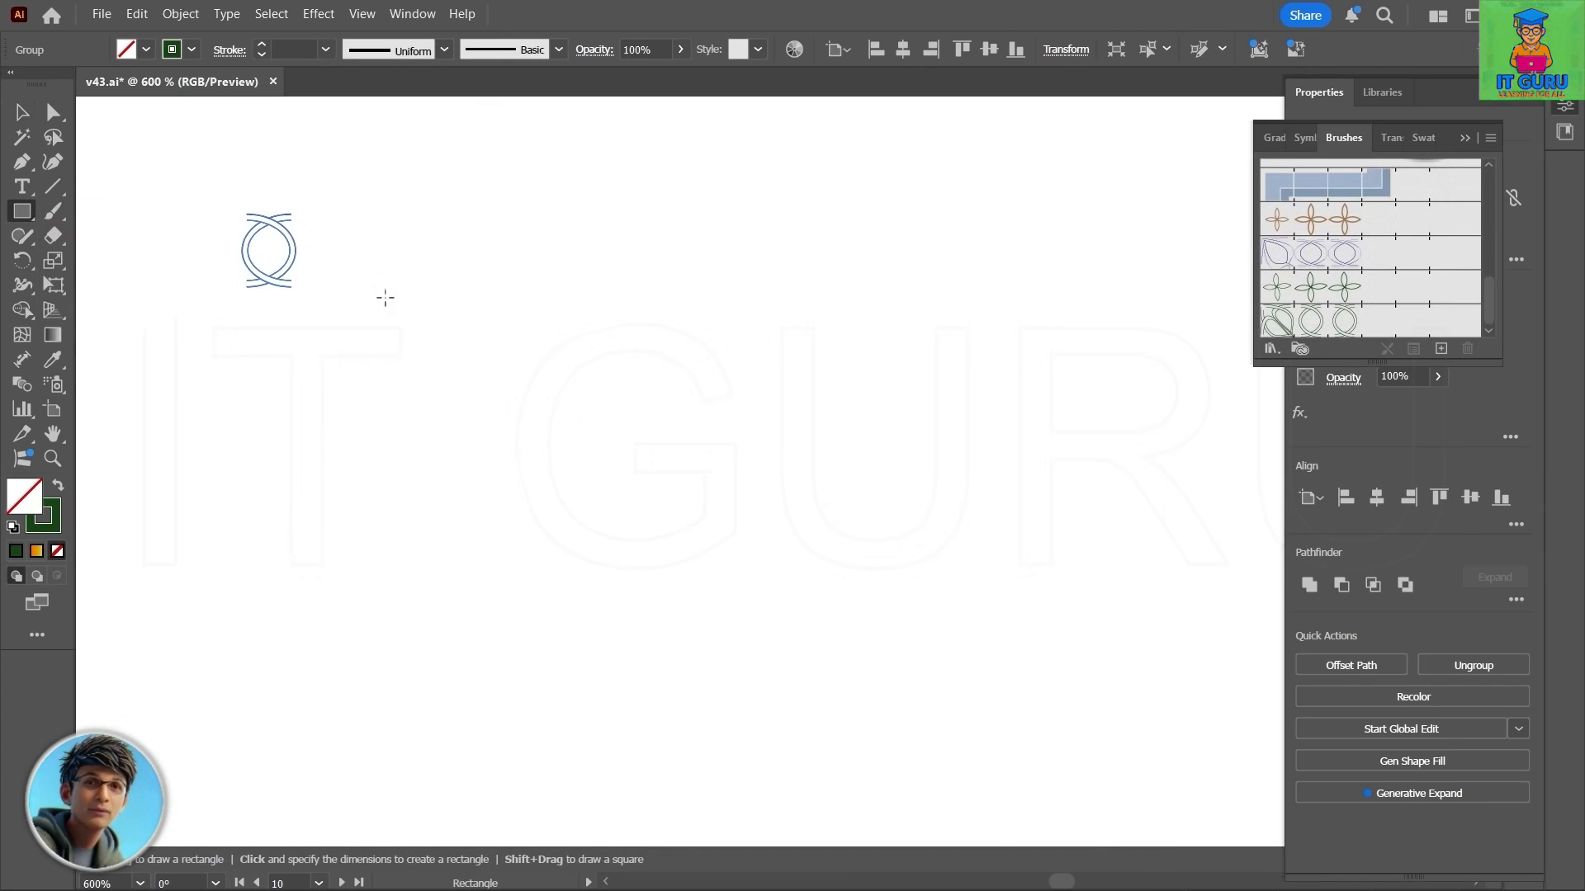
mouse_move(385, 261)
mouse_down()
mouse_move(445, 466)
mouse_move(1002, 797)
mouse_up()
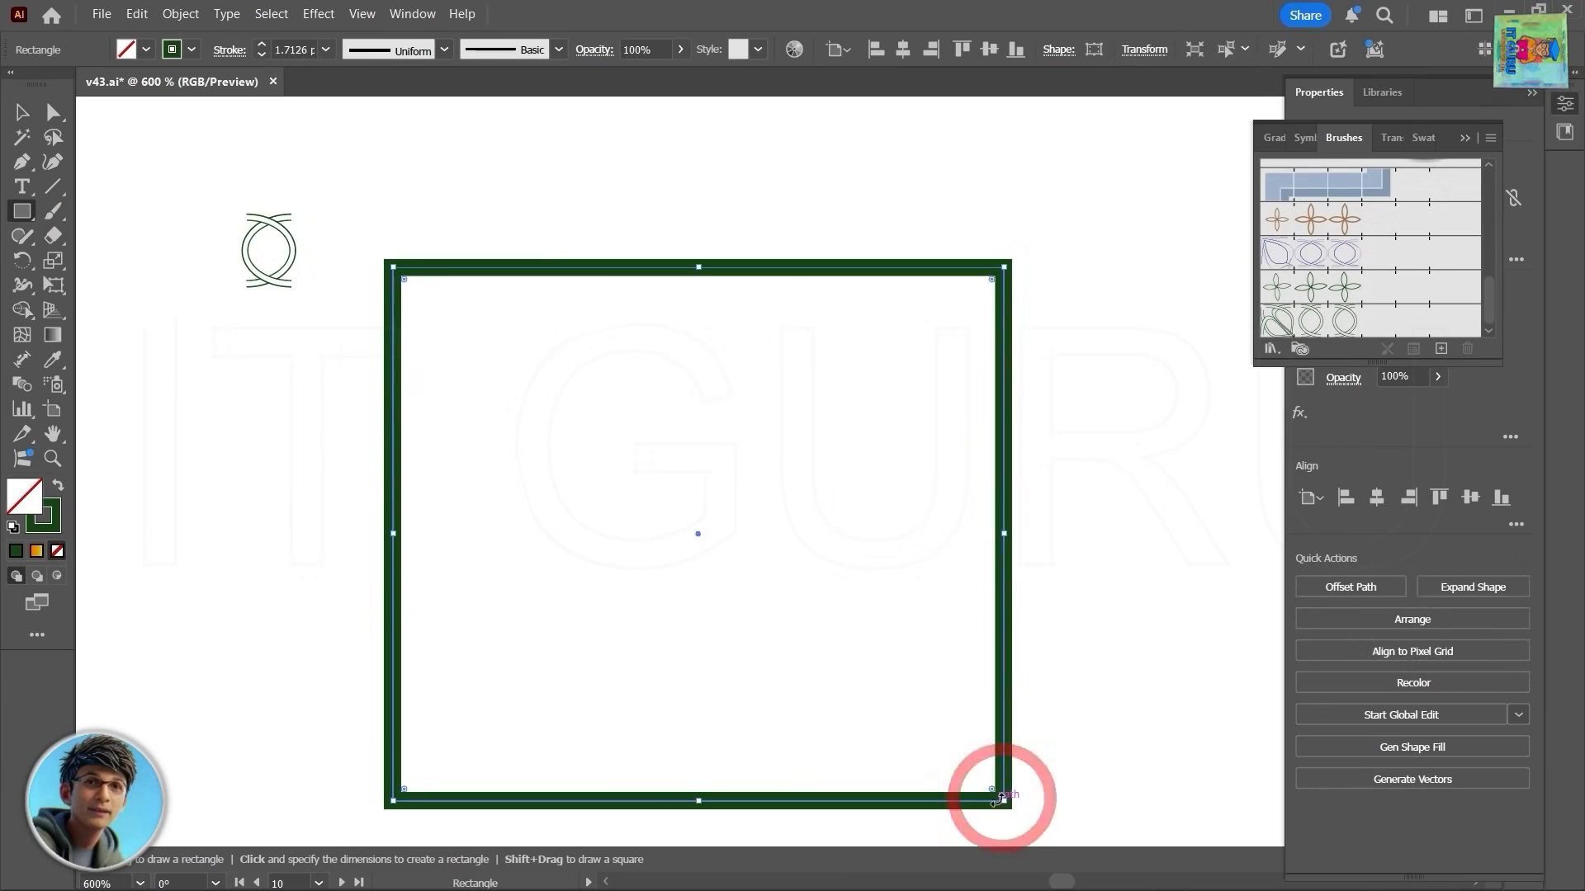
click(325, 50)
click(350, 186)
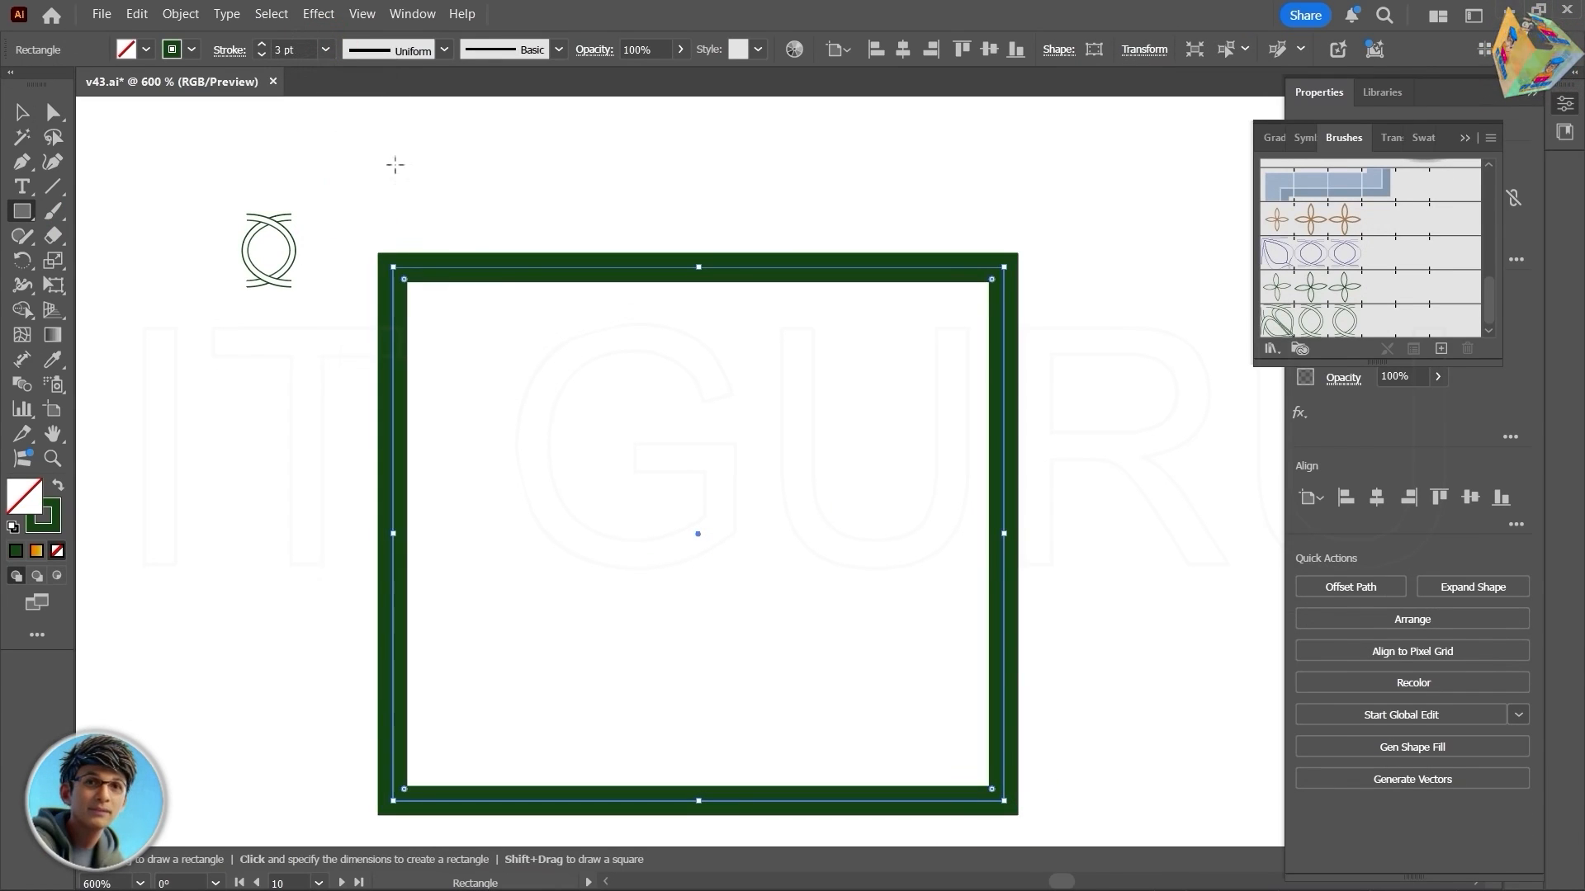
click(325, 50)
click(349, 138)
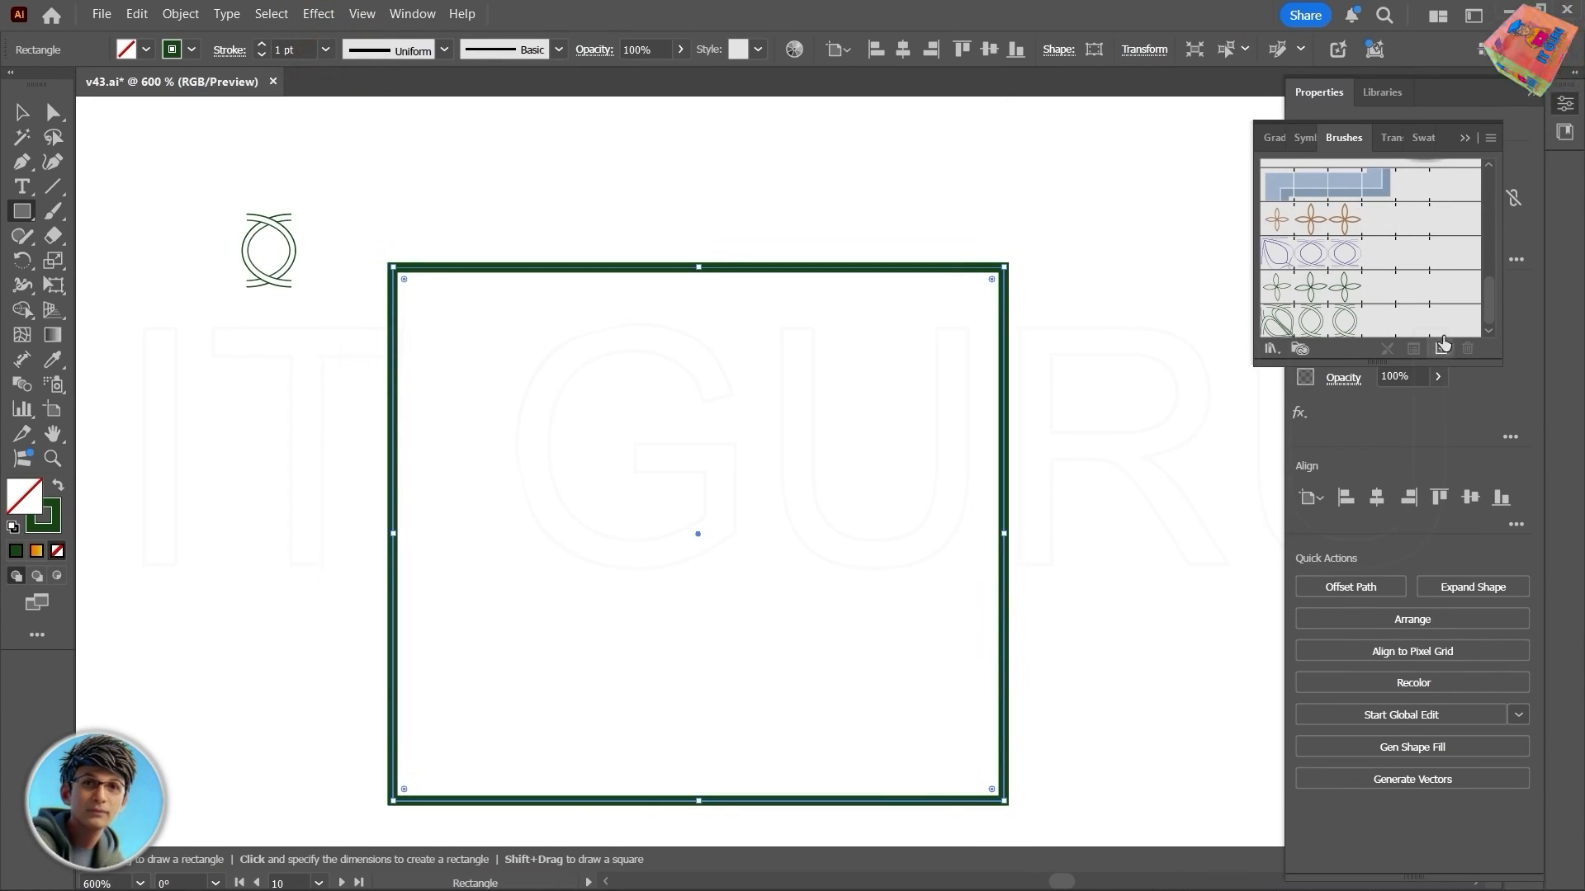
click(1327, 326)
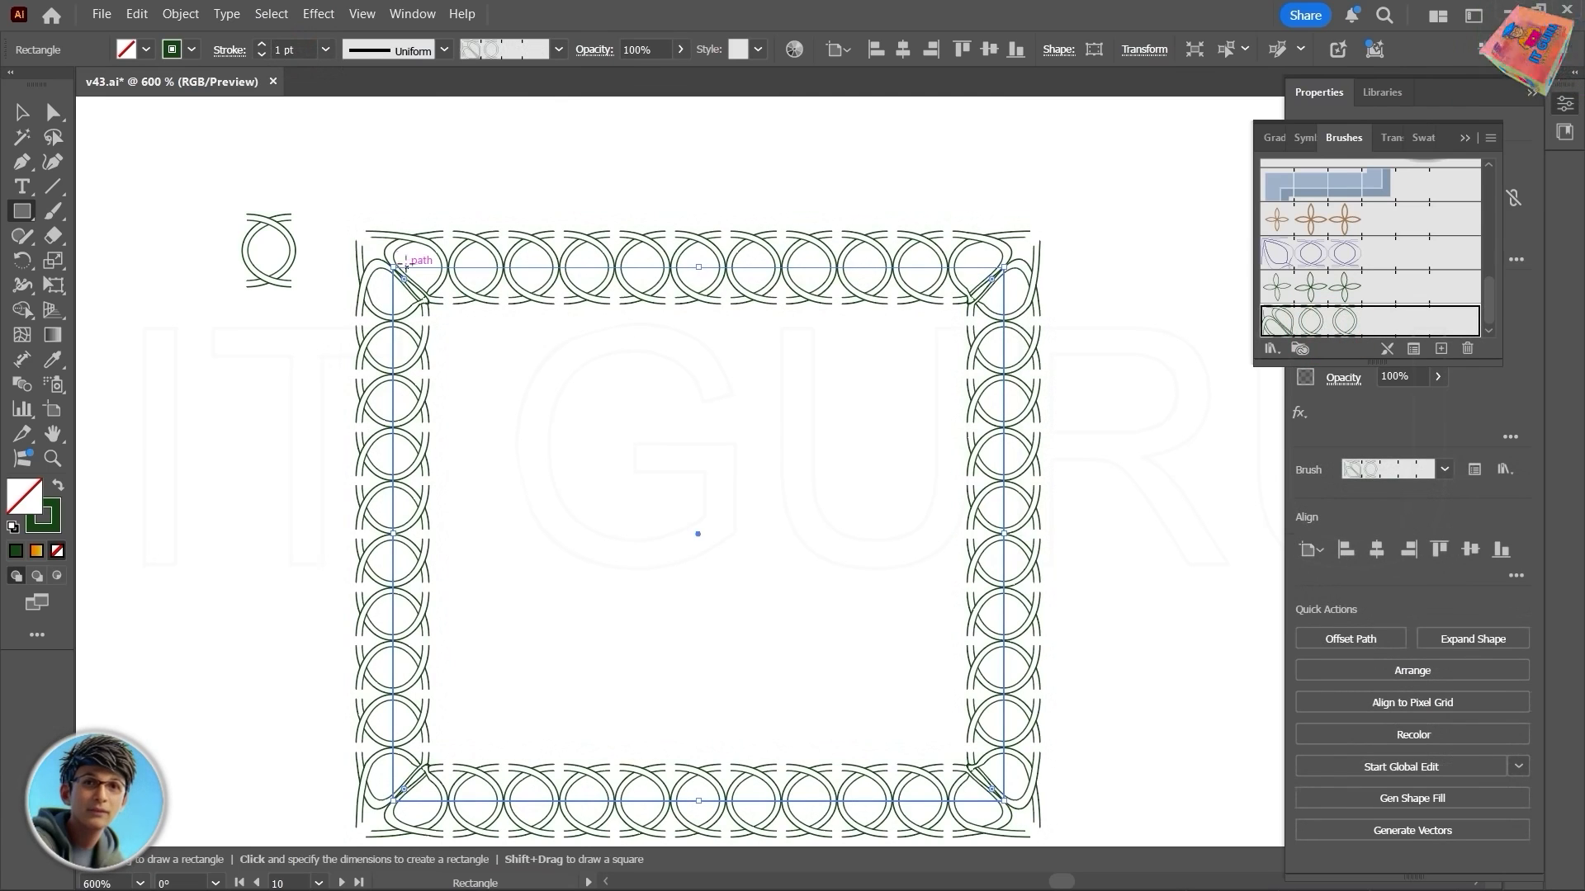
Step: Examine the interwoven pattern border on the rectangle, and review the artboards showing the calligraphy, scatter, art, bristle and pattern brush examples
scroll(1089, 360, down, 4)
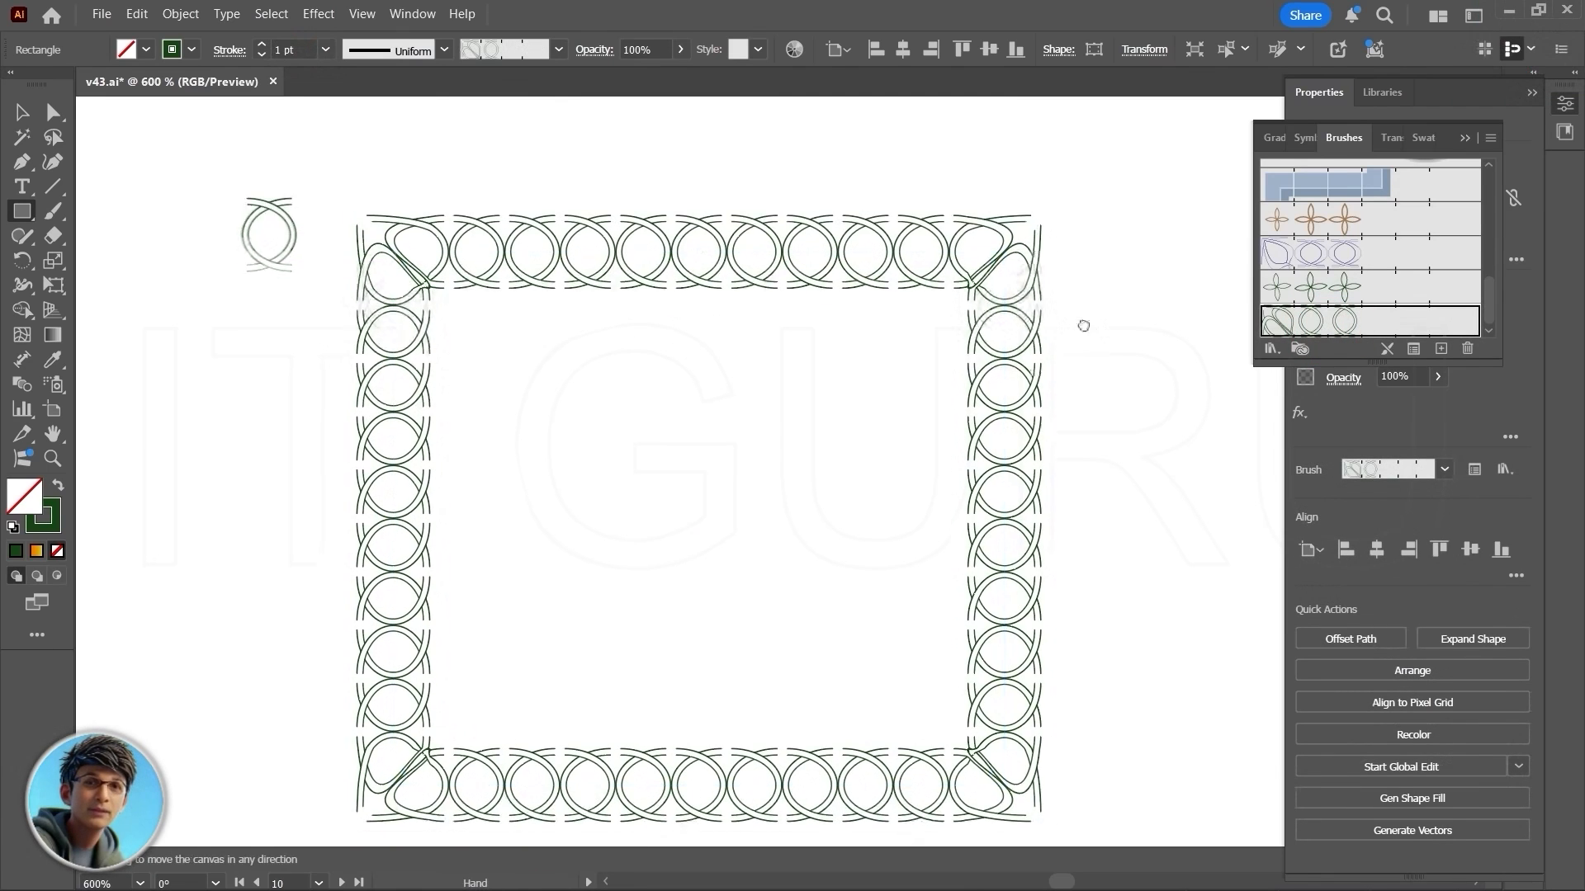
scroll(481, 358, up, 2)
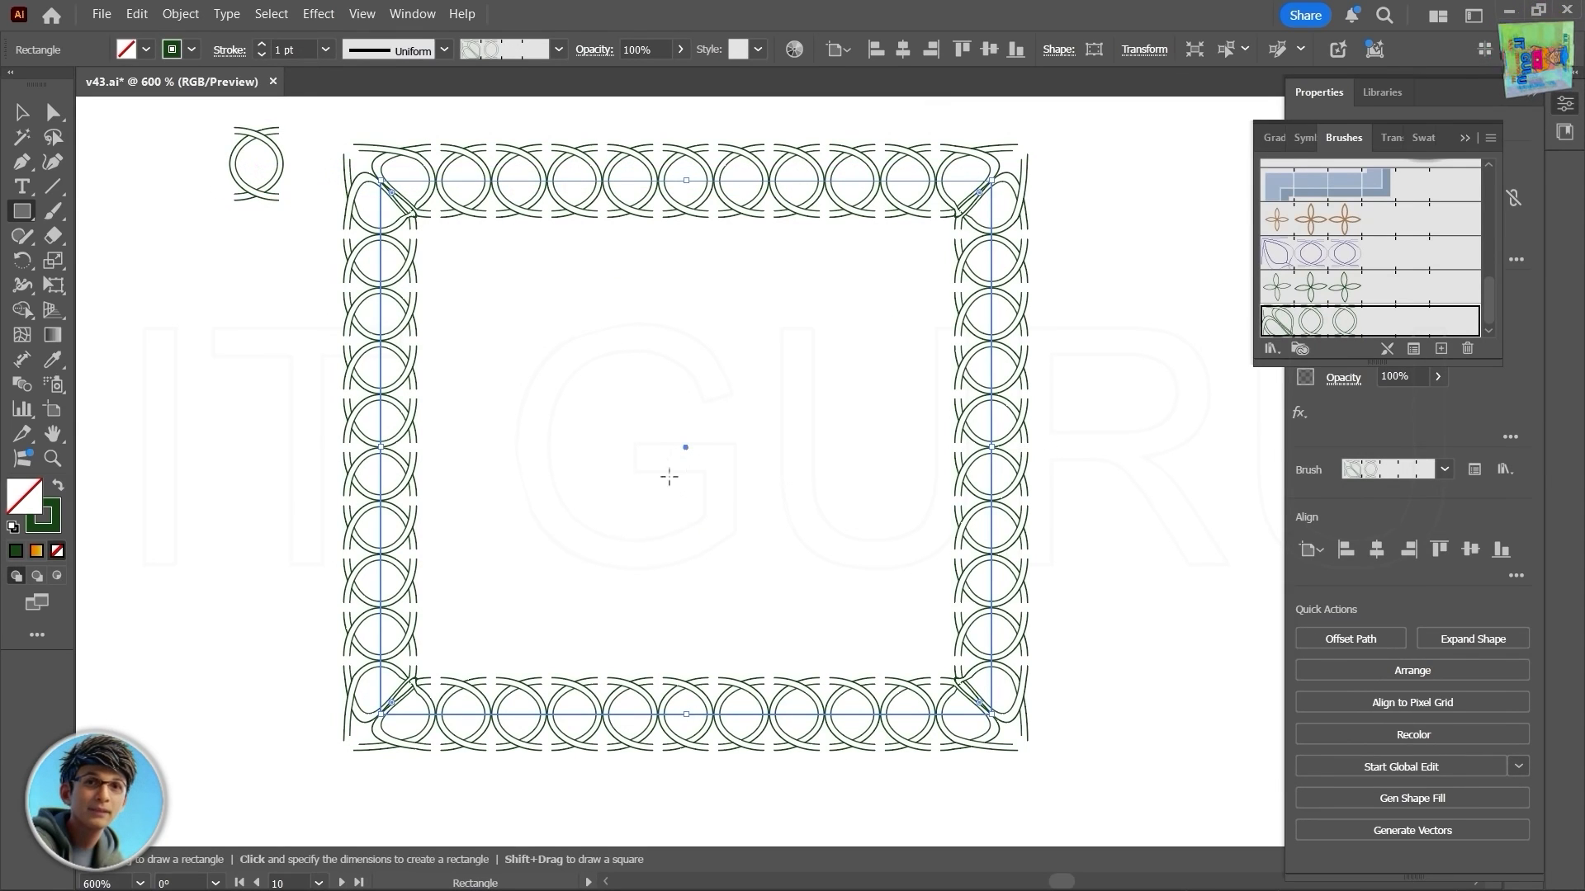
scroll(647, 463, up, 1)
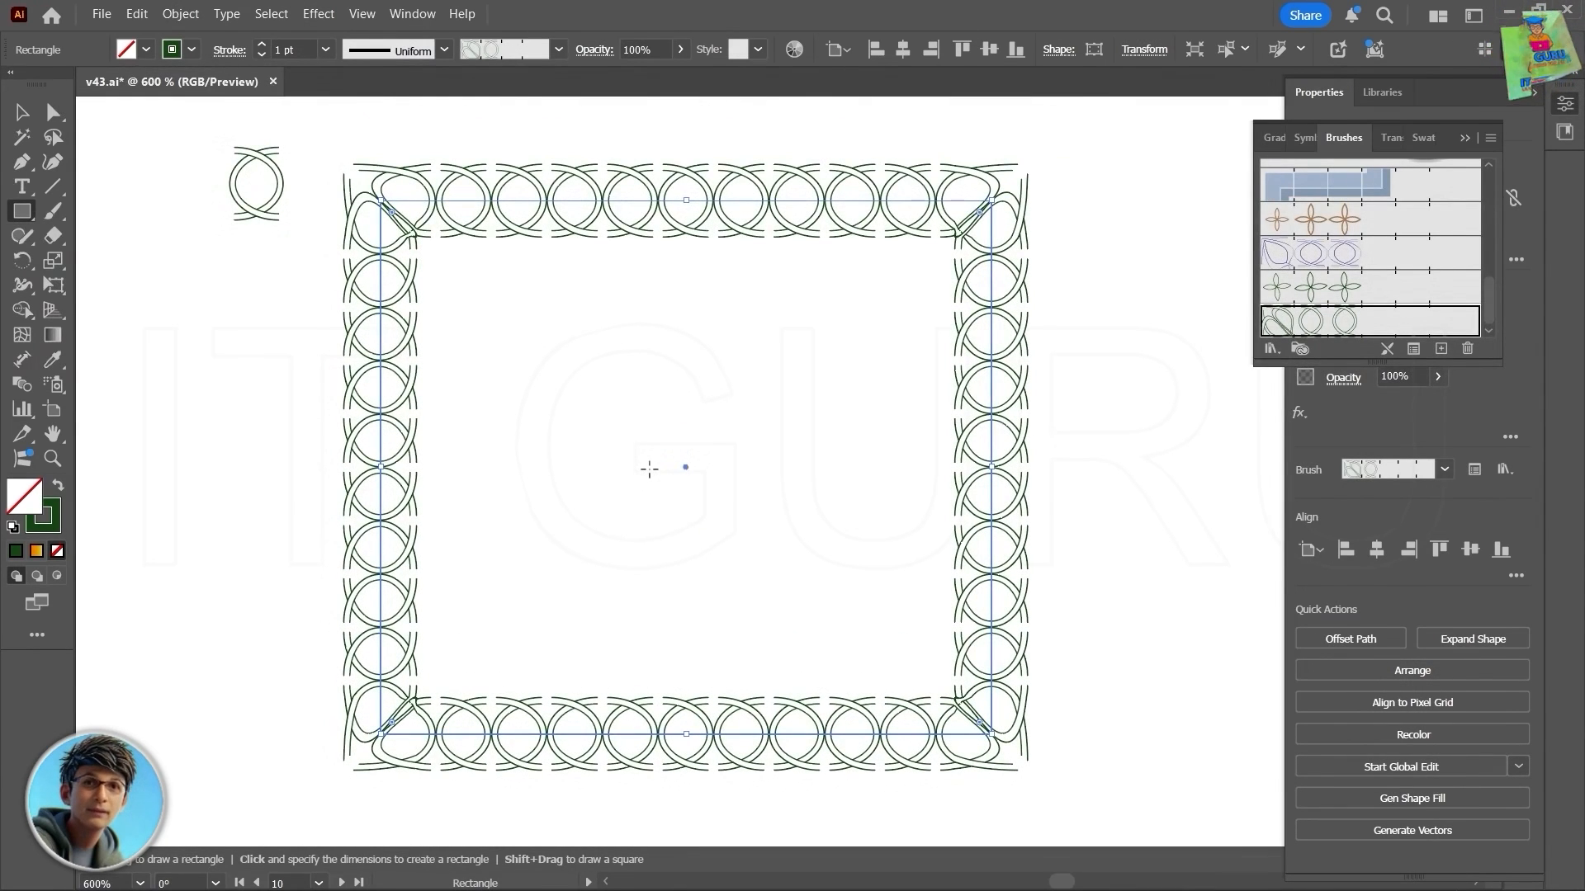
alt+scroll(649, 469, down, 6)
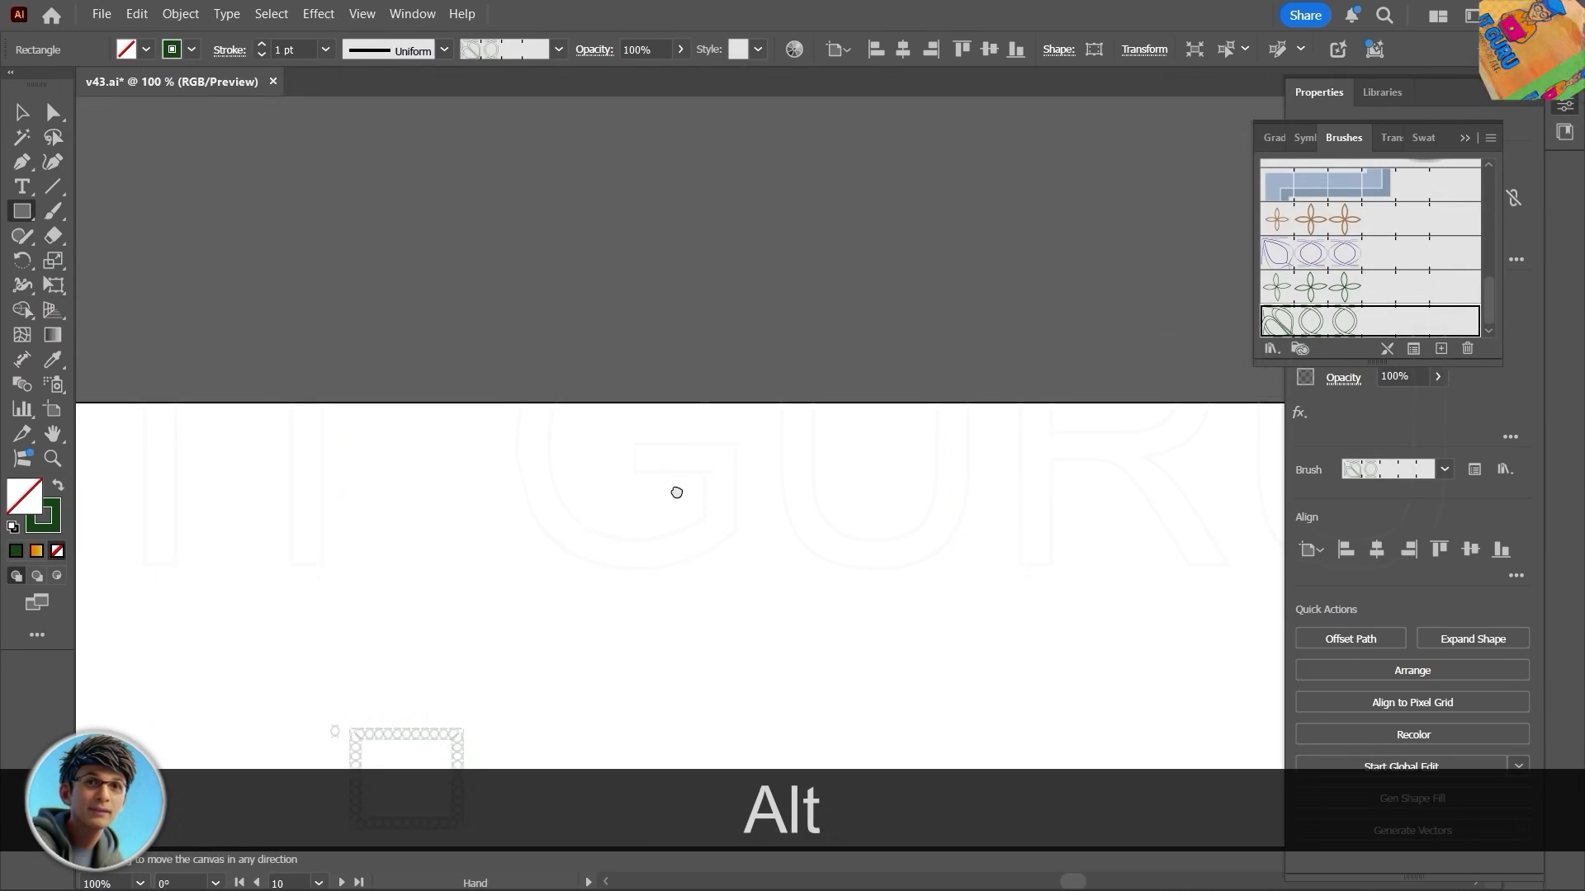
alt+scroll(645, 448, down, 7)
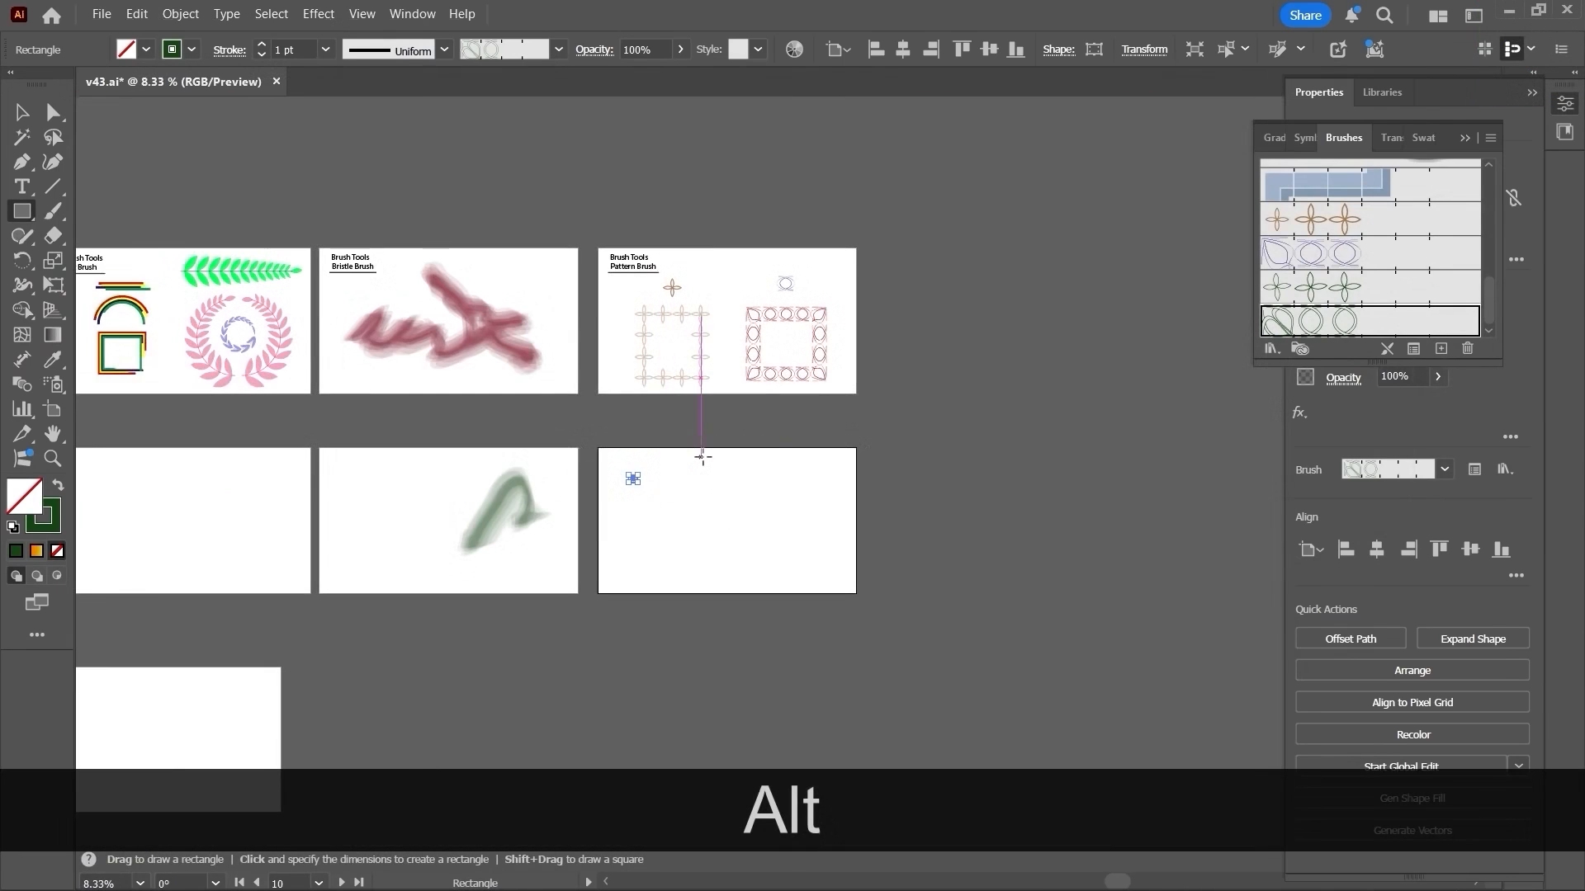
drag(701, 450, 1243, 424)
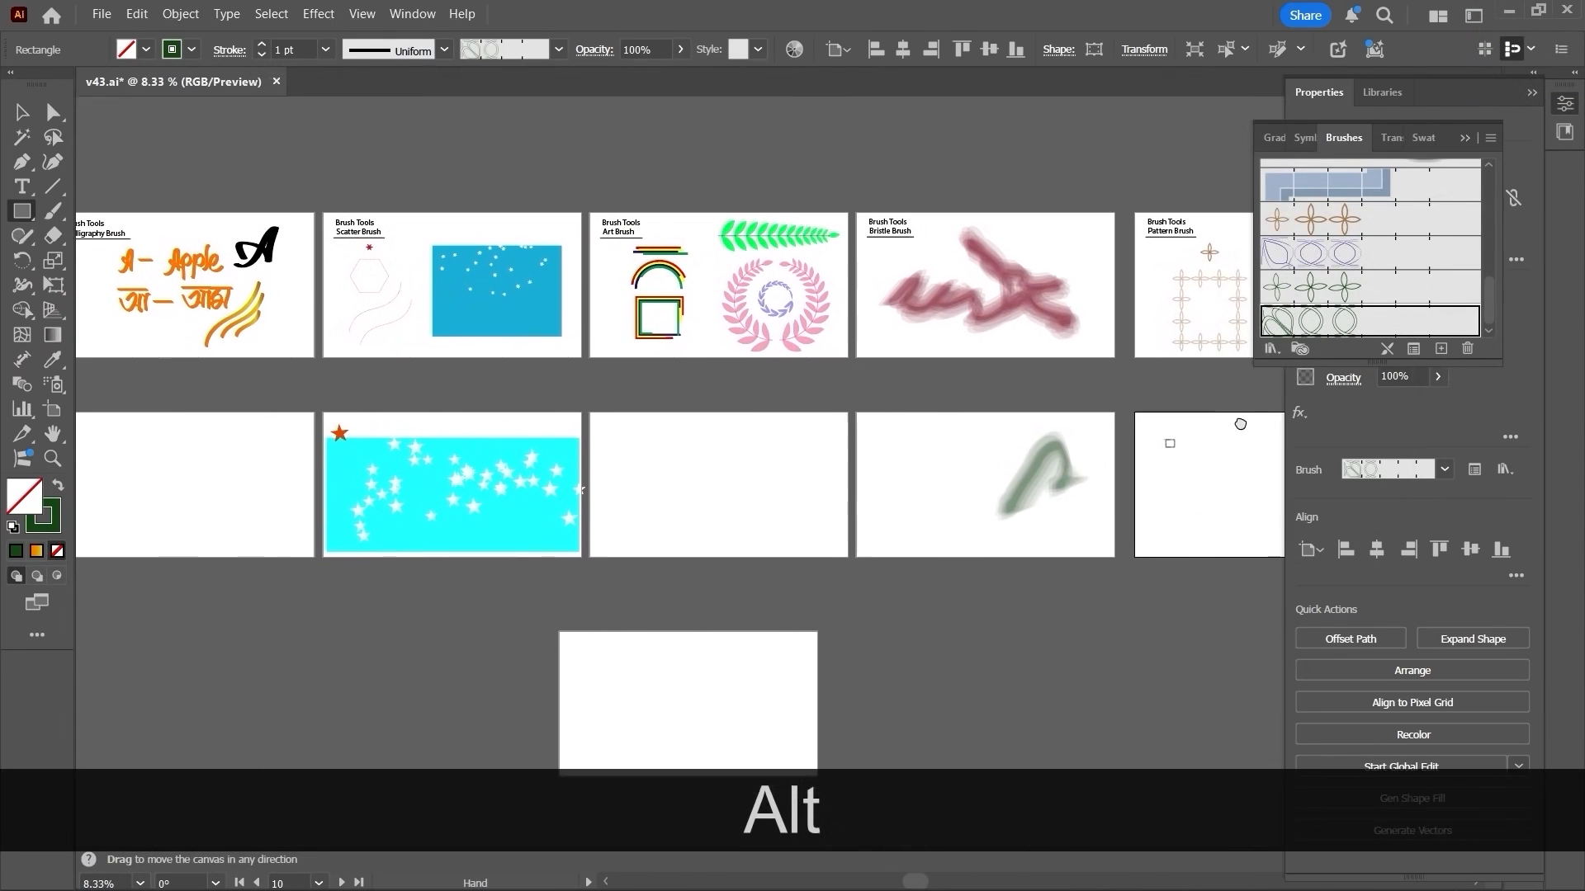
drag(796, 471, 836, 512)
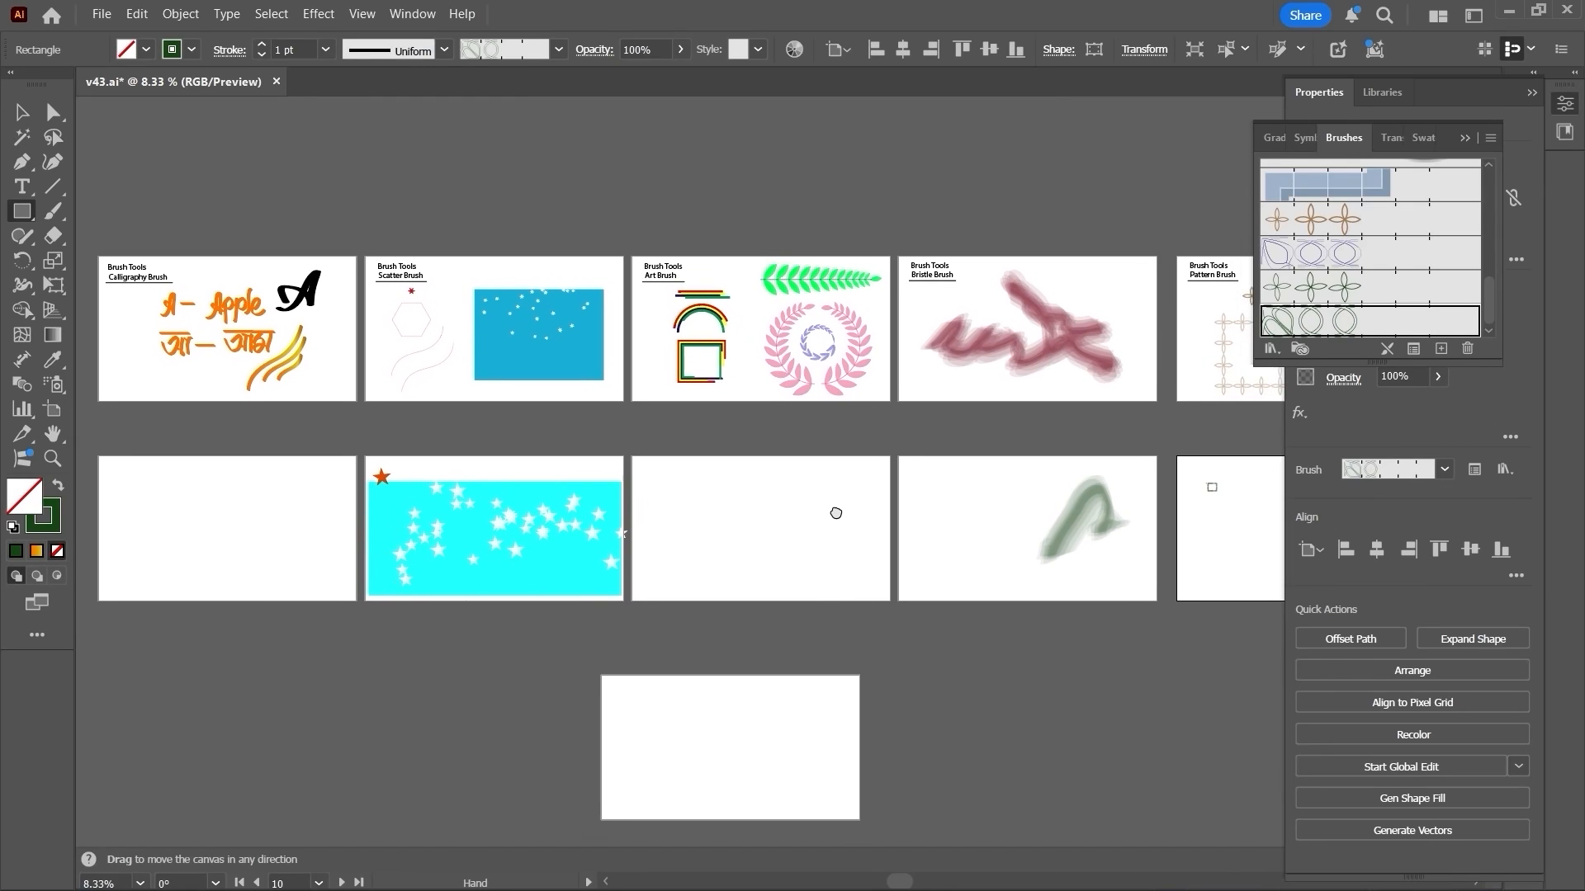